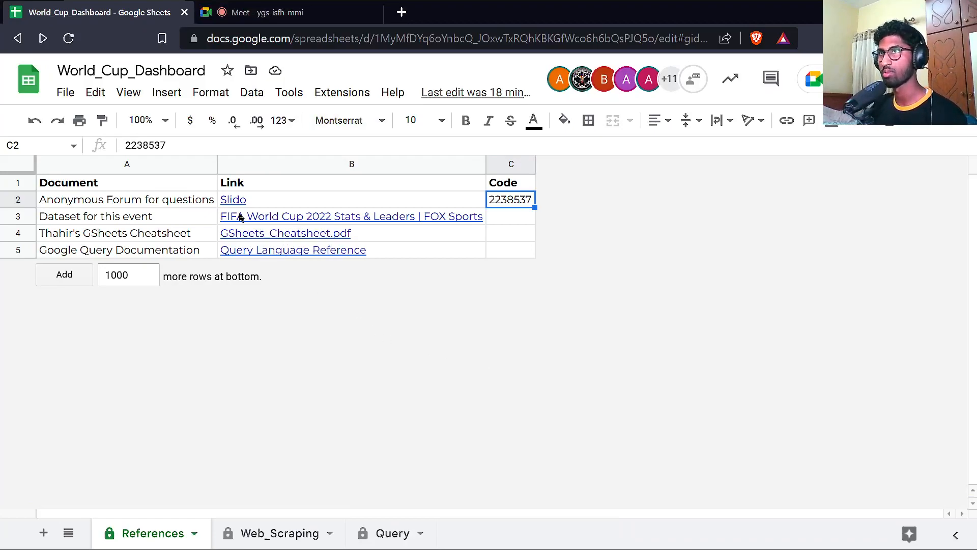
Open the linked FIFA World Cup 2022 Stats dataset, look over the team standings table, and return to the World_Cup_Dashboard spreadsheet.
mouse_move(240, 218)
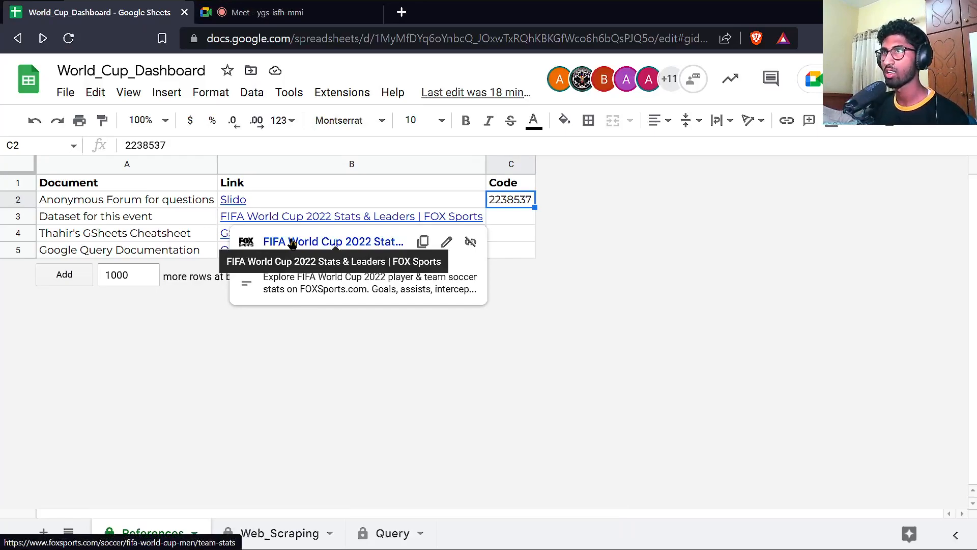
click(292, 243)
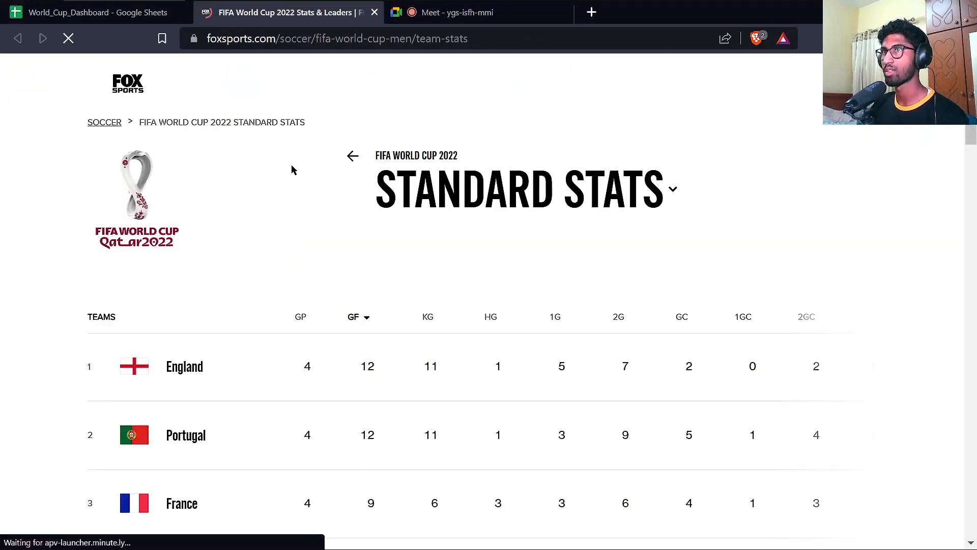
scroll(291, 169, down, 5)
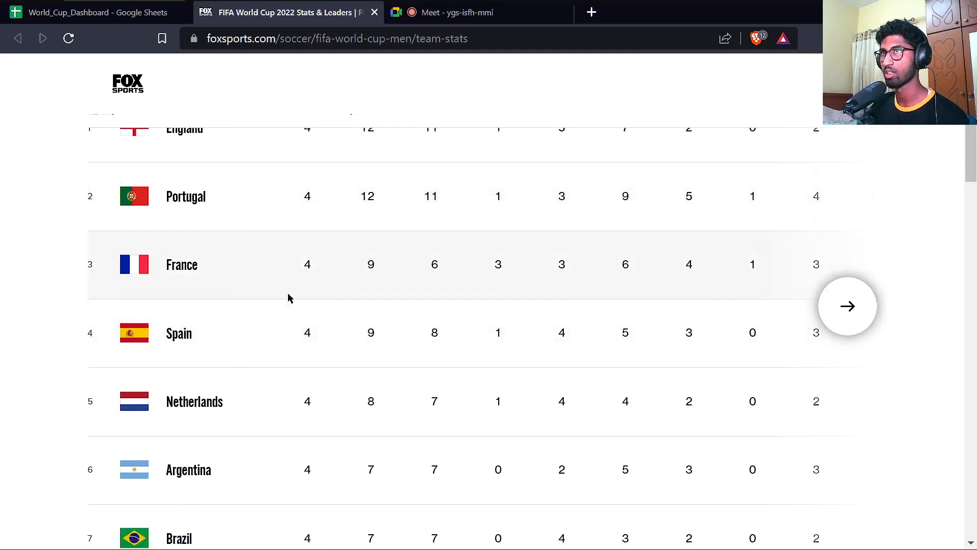
click(86, 16)
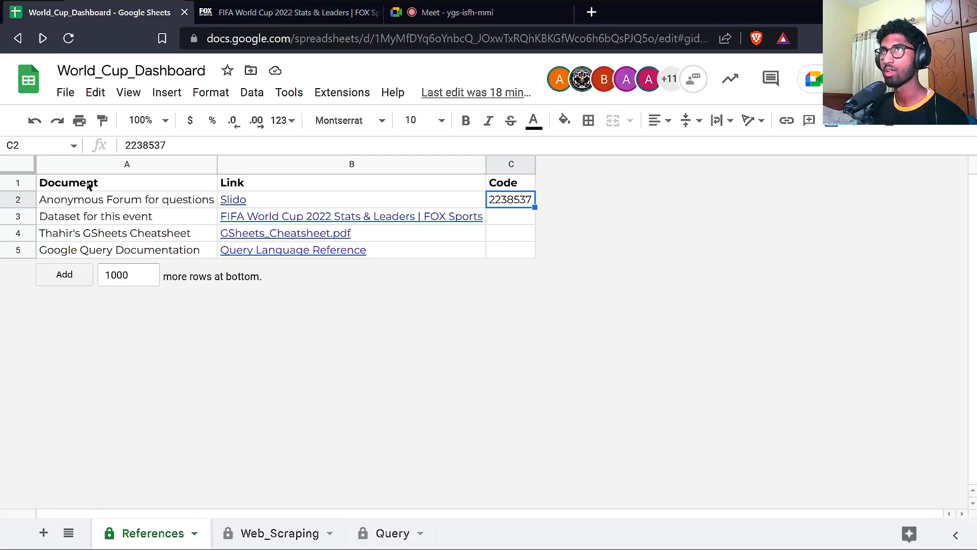
click(61, 101)
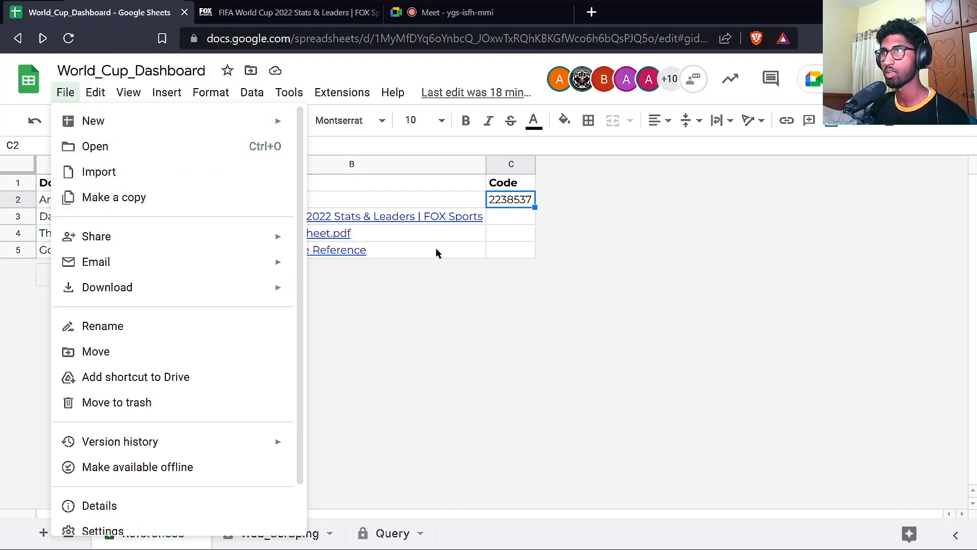
click(393, 201)
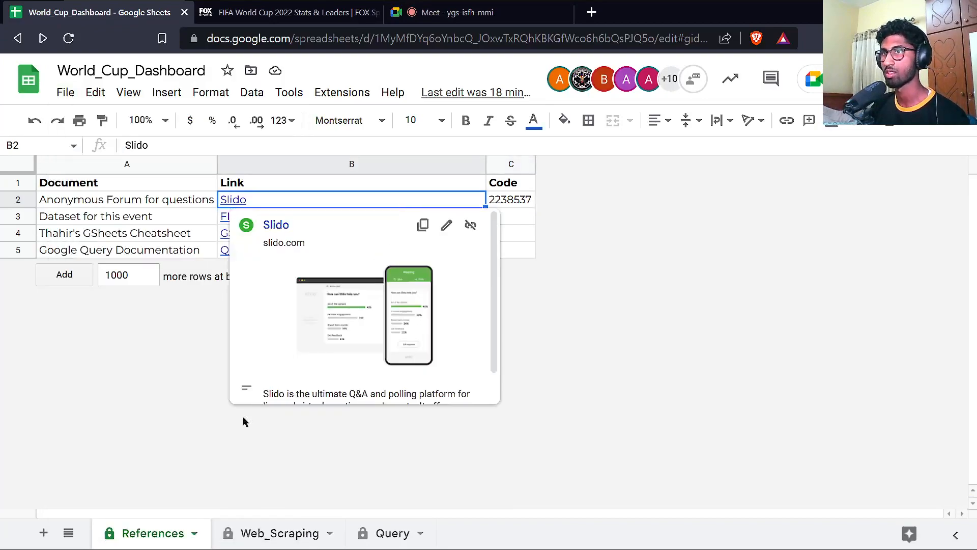
Add a new sheet after References and rename it Basics.
click(44, 533)
click(273, 532)
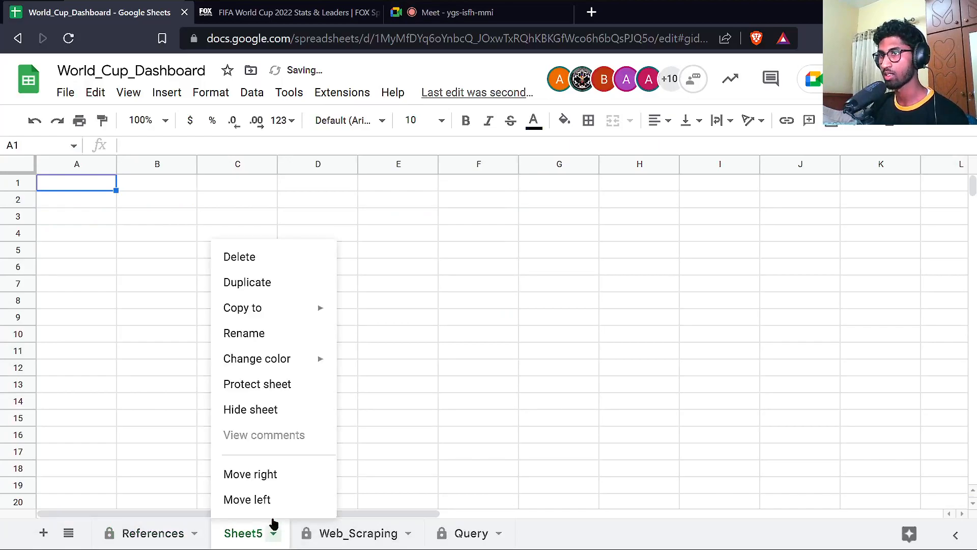
click(253, 335)
text(Basics)
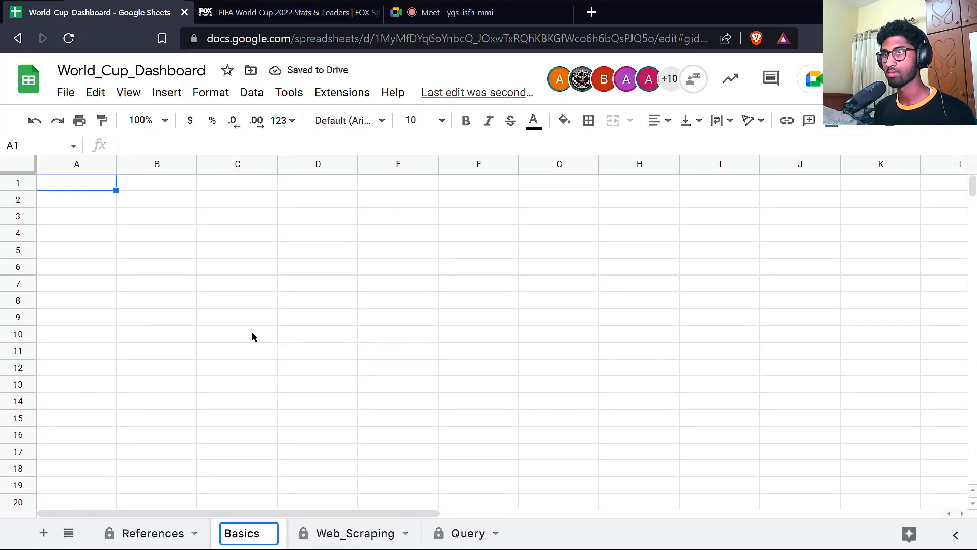
key(Return)
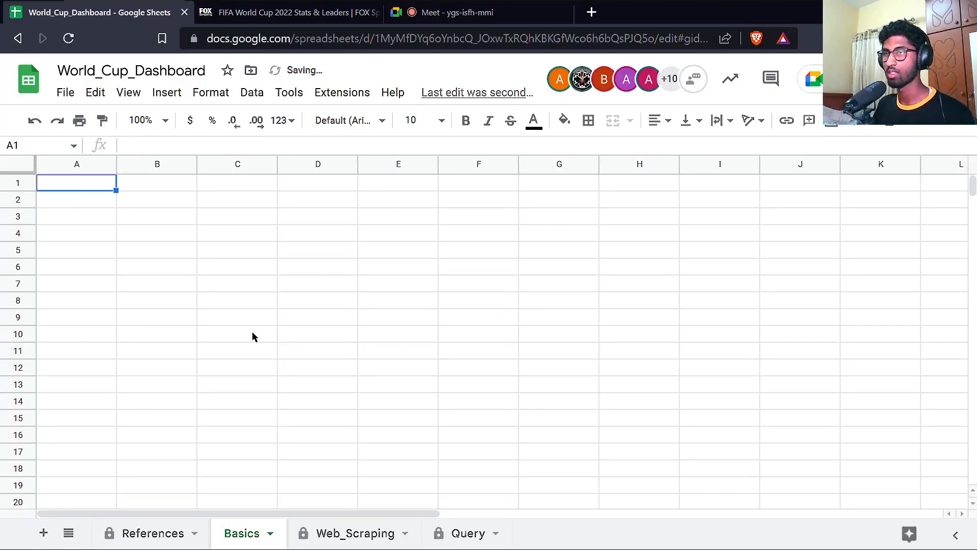
click(454, 15)
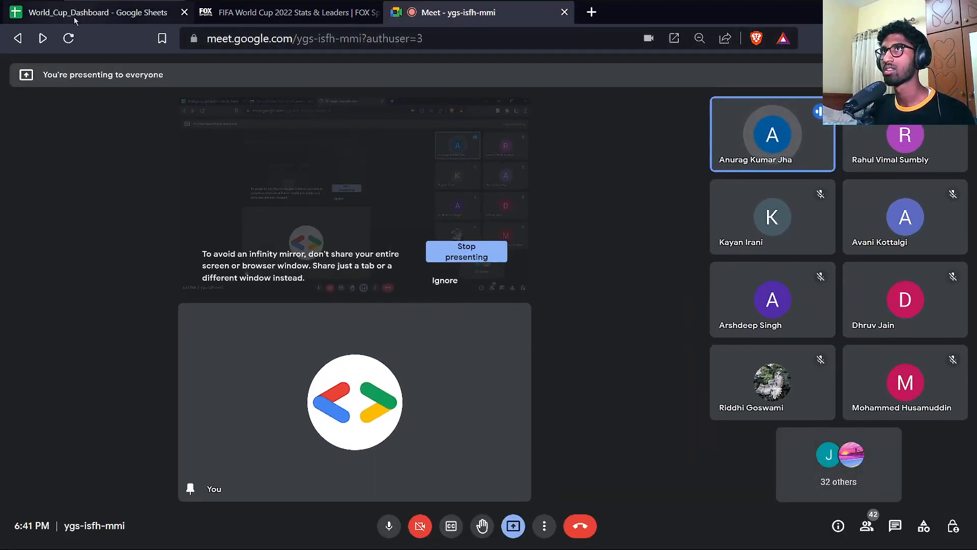
click(75, 15)
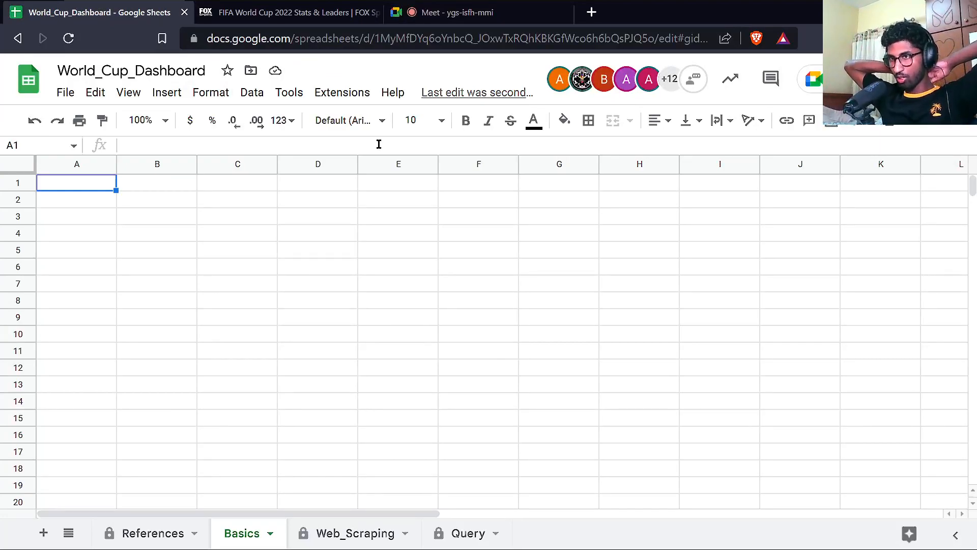
Enter "ONline" in A1 and "Collaborative" in A2 of the Basics sheet.
text(ONline)
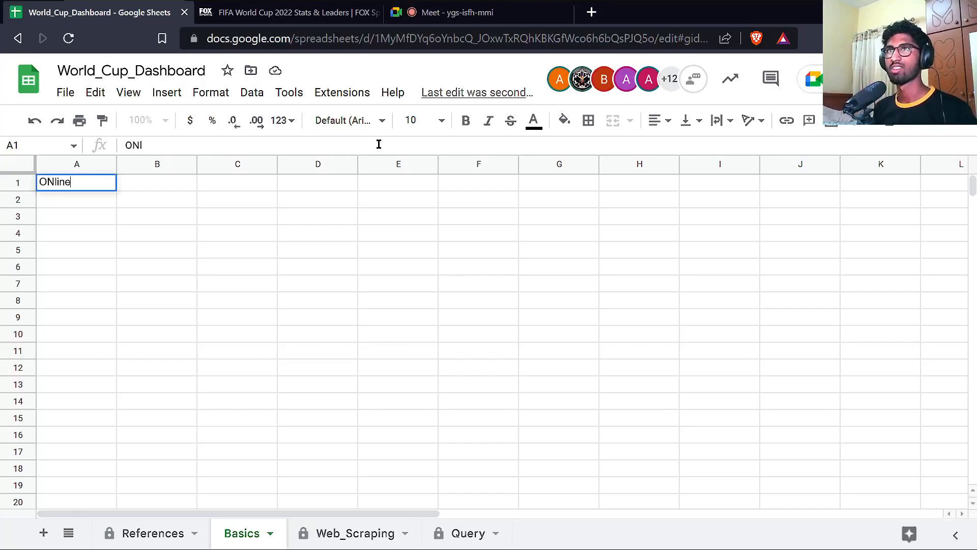
key(Return)
text(Collaborative)
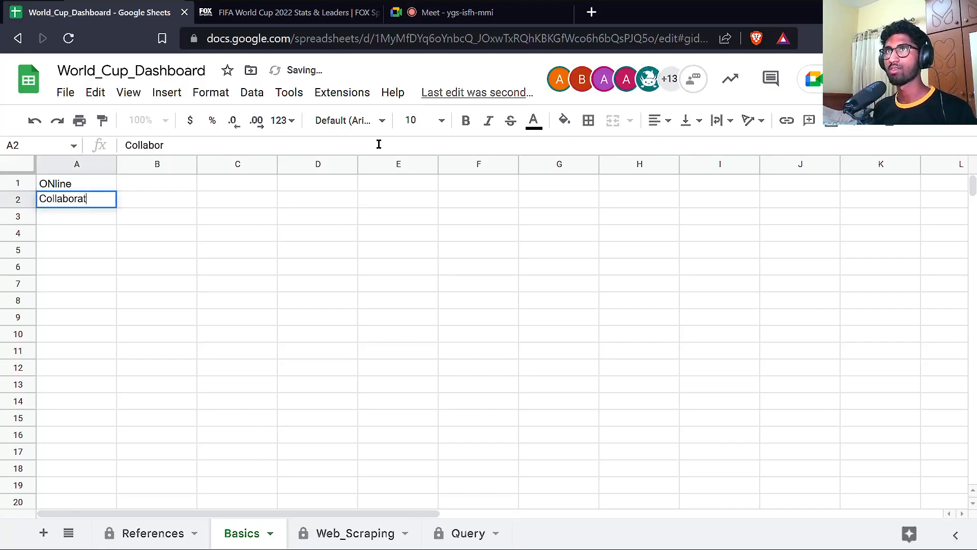
key(Return)
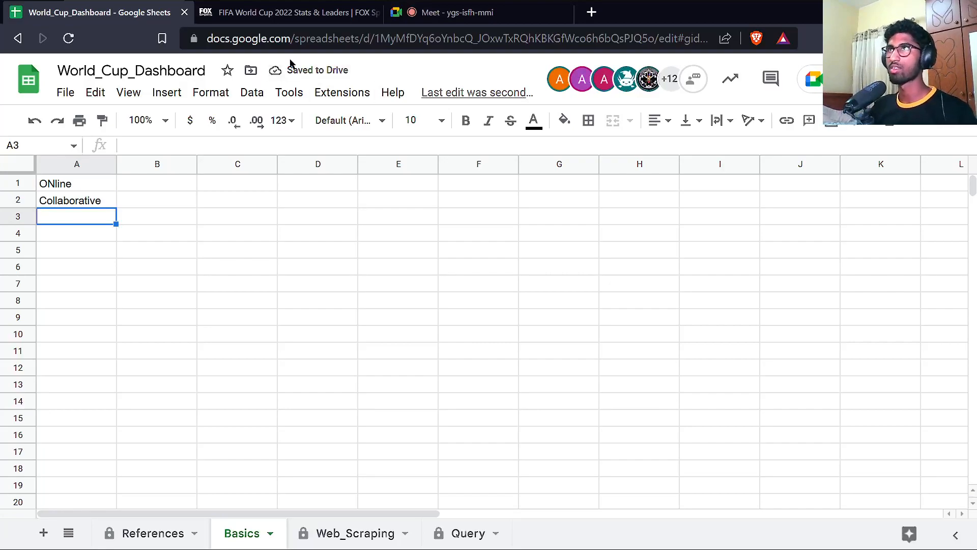
Enter "Import the data into Python" in cell A3.
click(279, 39)
click(75, 226)
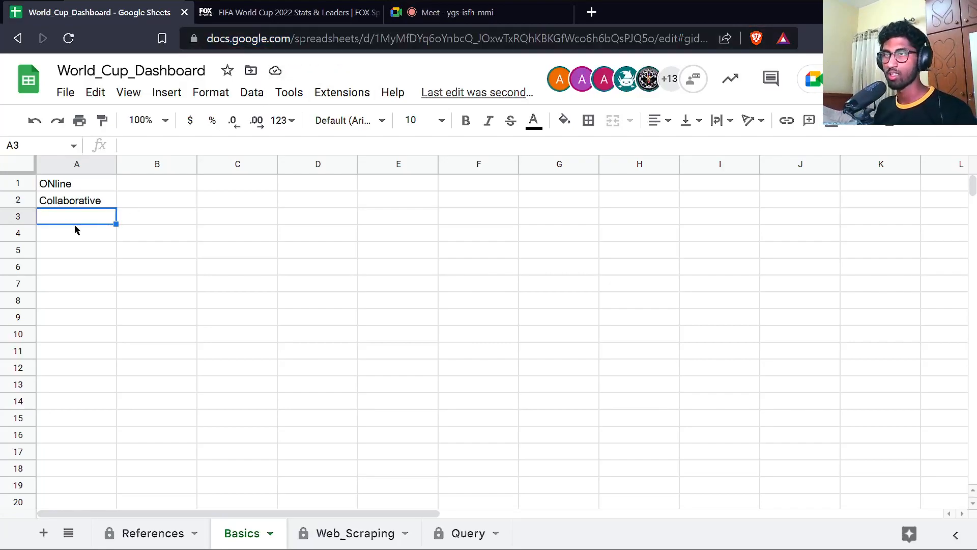
text(O)
key(BackSpace)
key(BackSpace)
text(Imp)
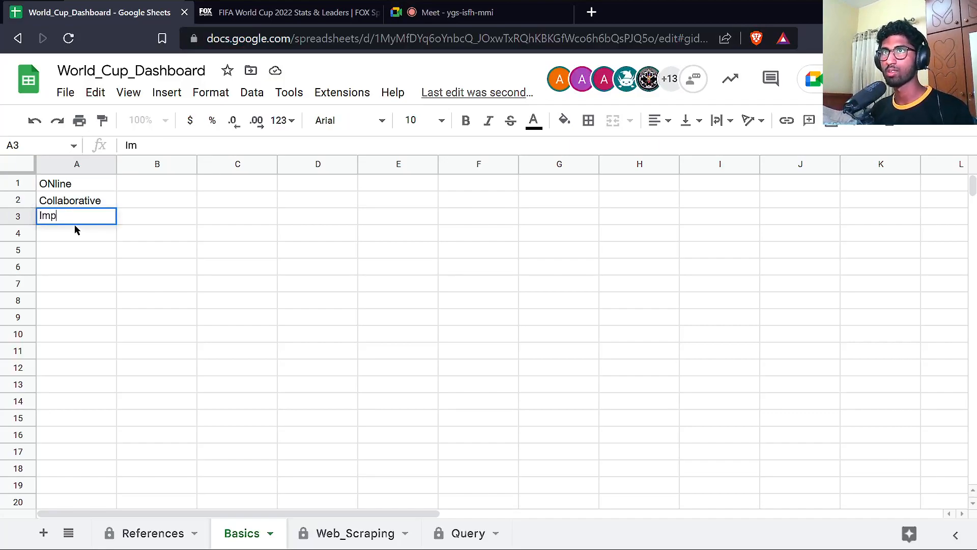
text(ort the data in)
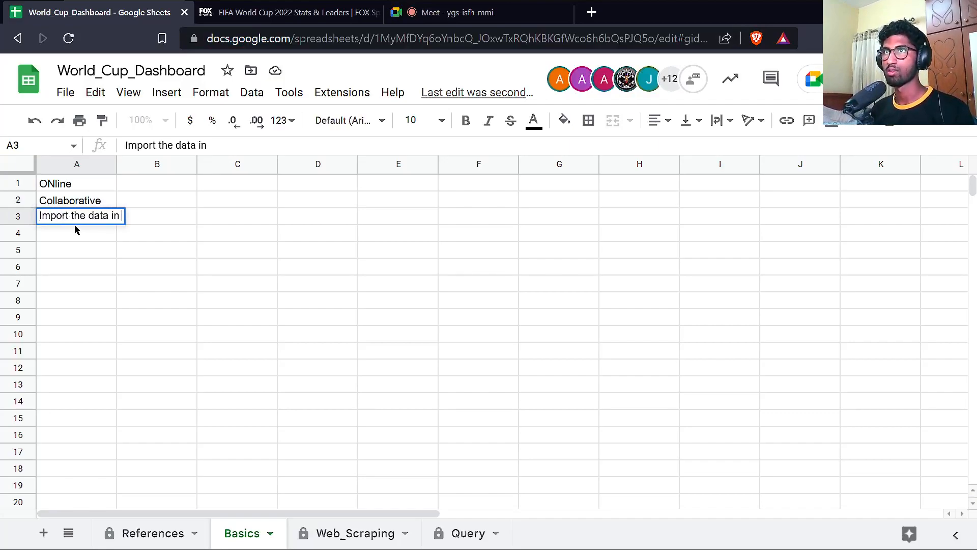
text(to Python)
key(Return)
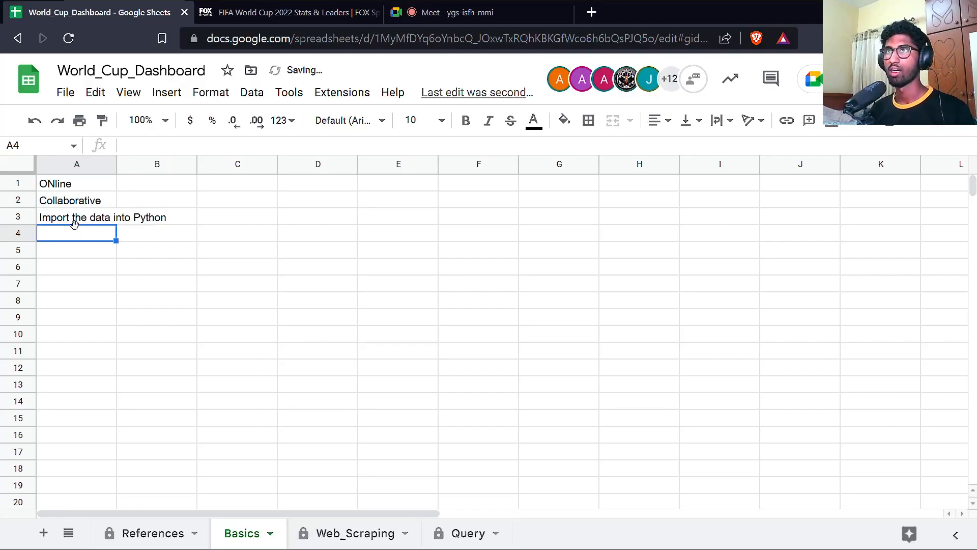
Enter "Create Dashboards" in cell A4.
text(Cr)
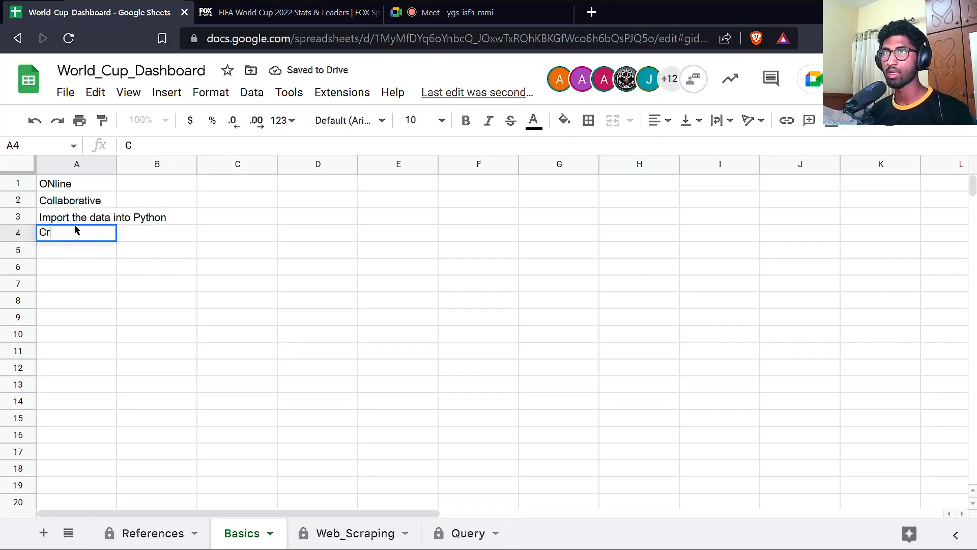
text(eate Dashboards)
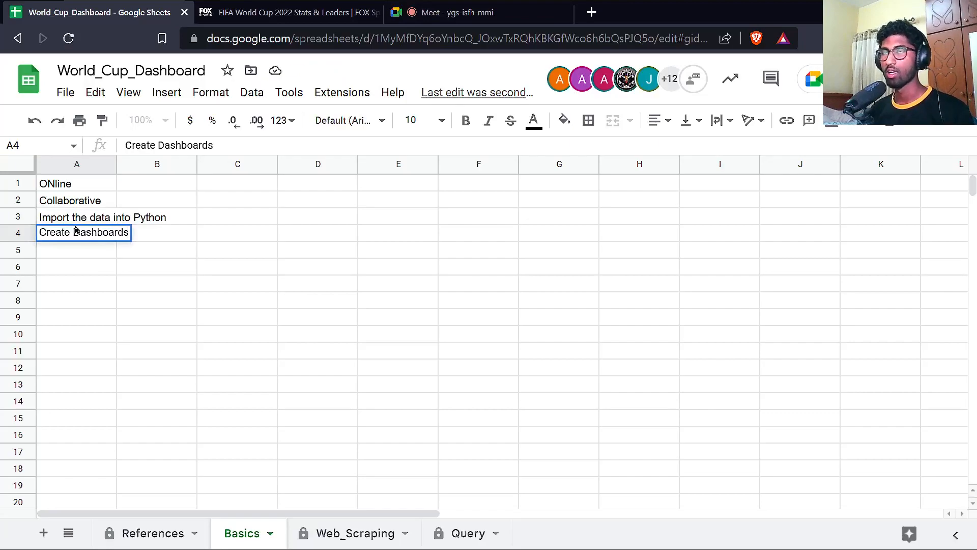
key(Return)
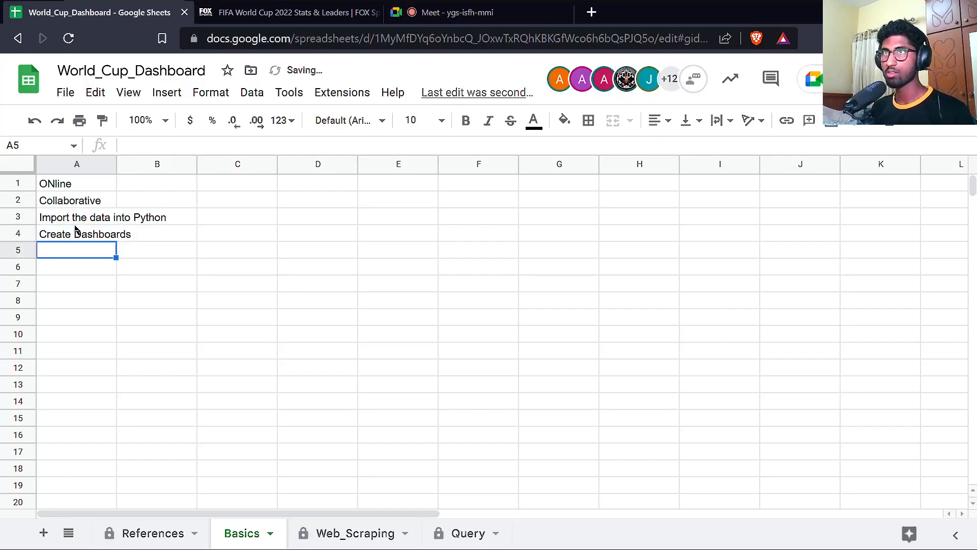
Publish the entire document to the web as a web page.
click(64, 94)
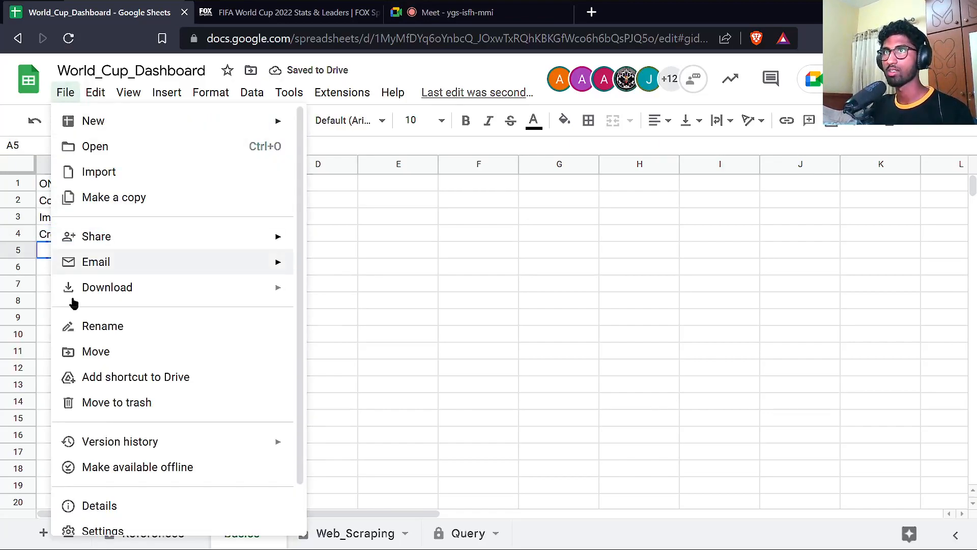
scroll(136, 453, down, 1)
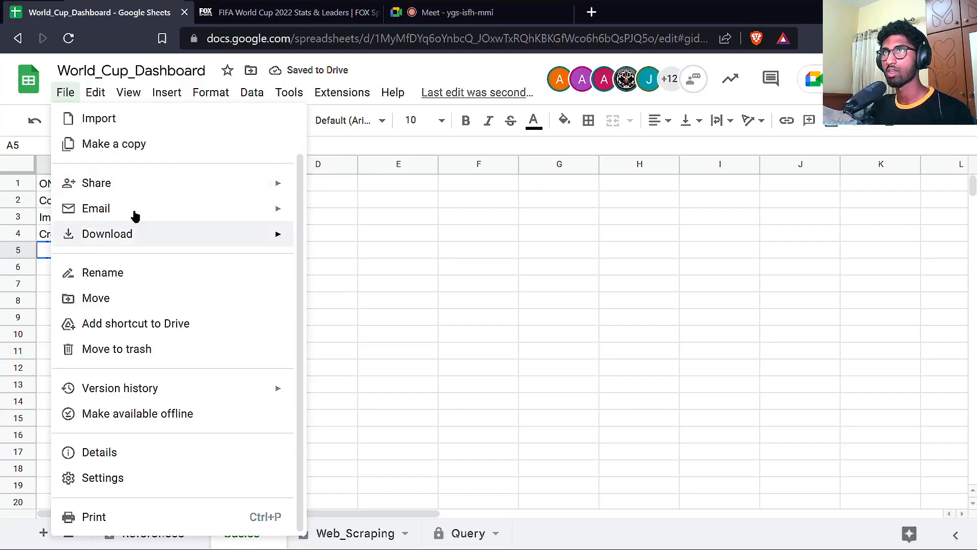
mouse_move(134, 190)
click(371, 214)
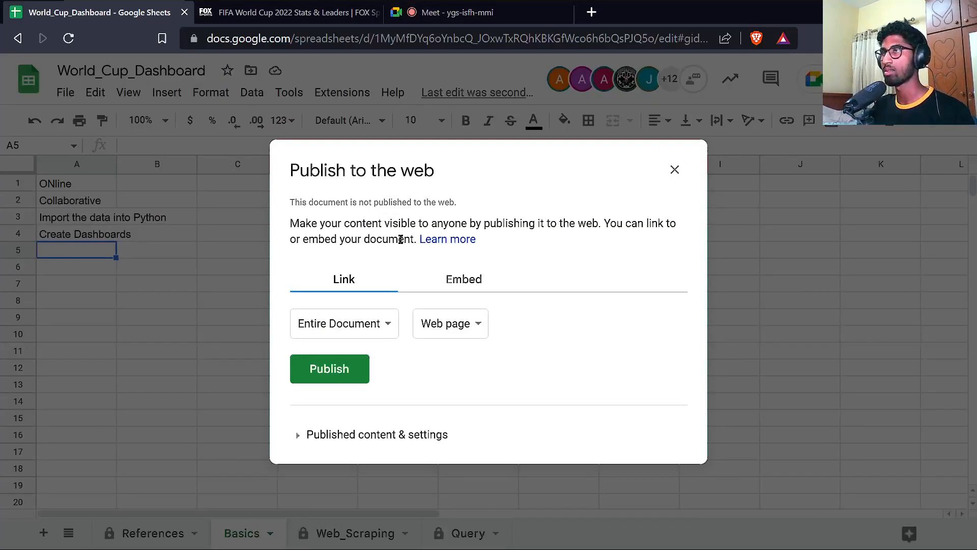
click(327, 369)
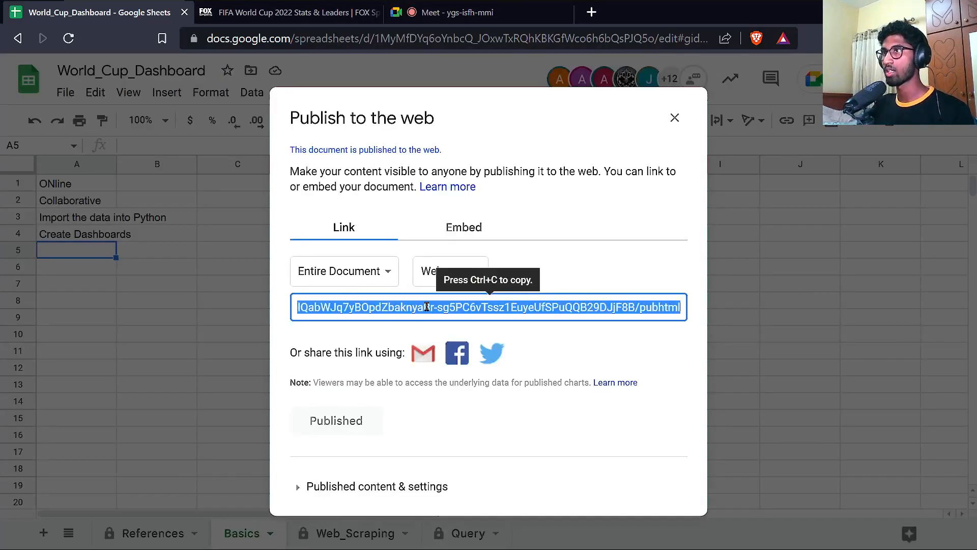
Copy the published link, view it in a private browser window, and return to the spreadsheet to close the publishing dialog.
key(ctrl+c)
key(ctrl+shift+n)
key(ctrl+v)
key(Return)
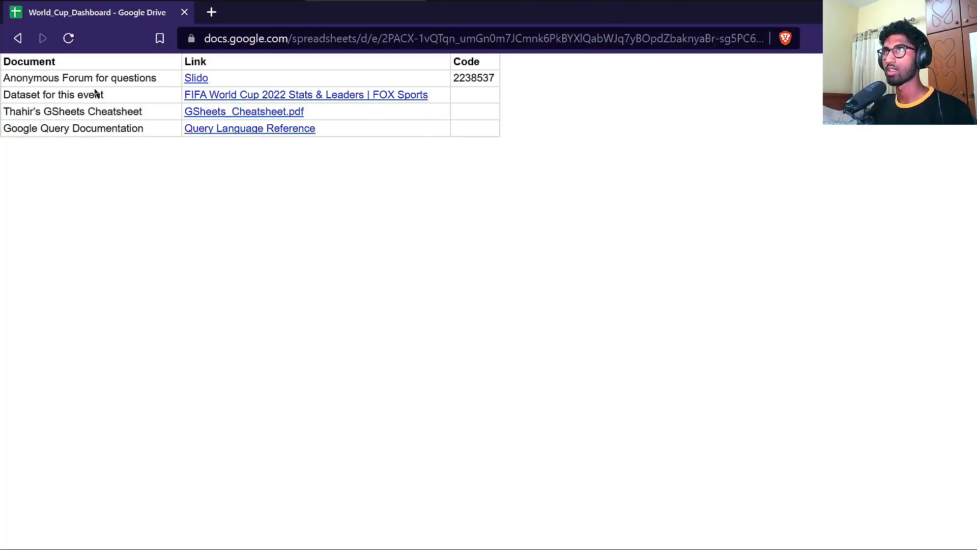
key(alt+Tab)
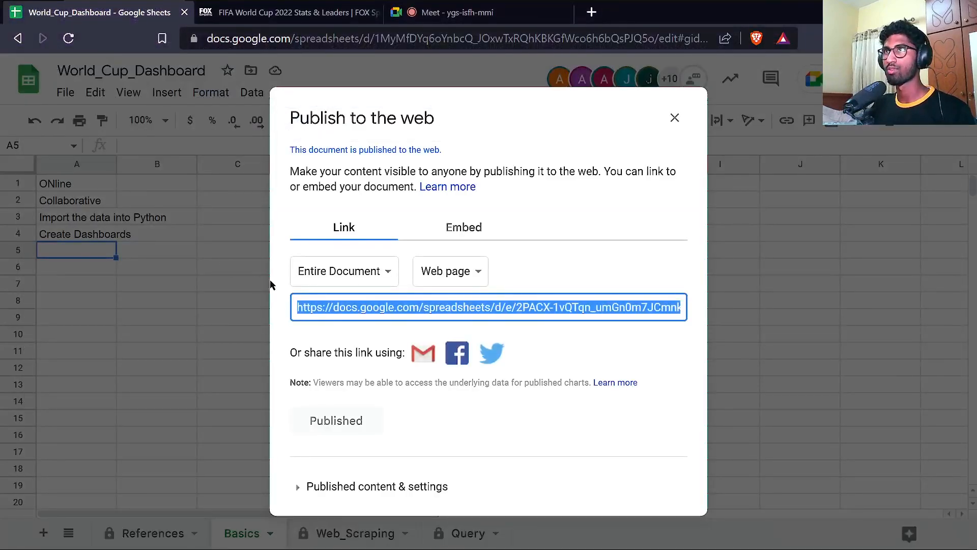
click(672, 120)
Auto-fit the width of column A on the Basics sheet to its text.
key(ctrl+a)
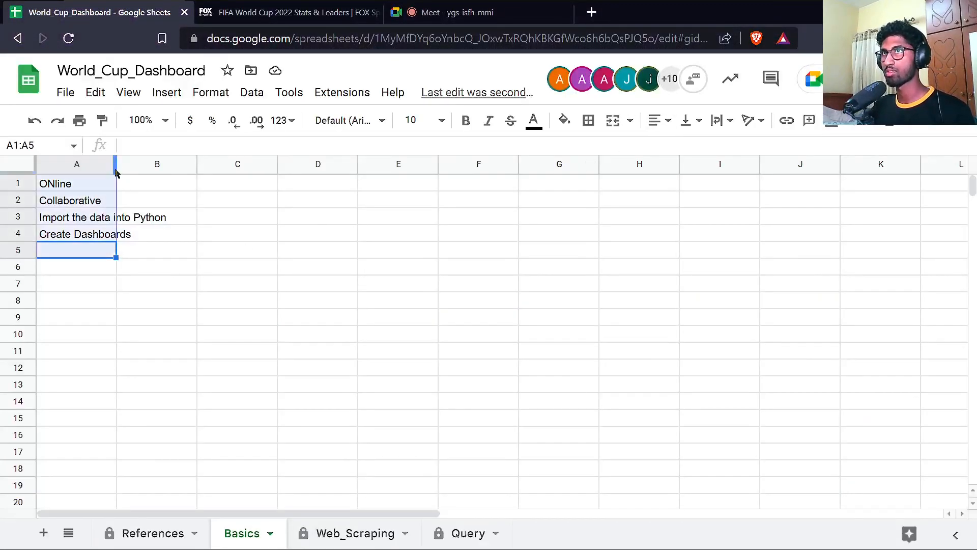
key(ctrl+a)
double_click(116, 163)
click(175, 206)
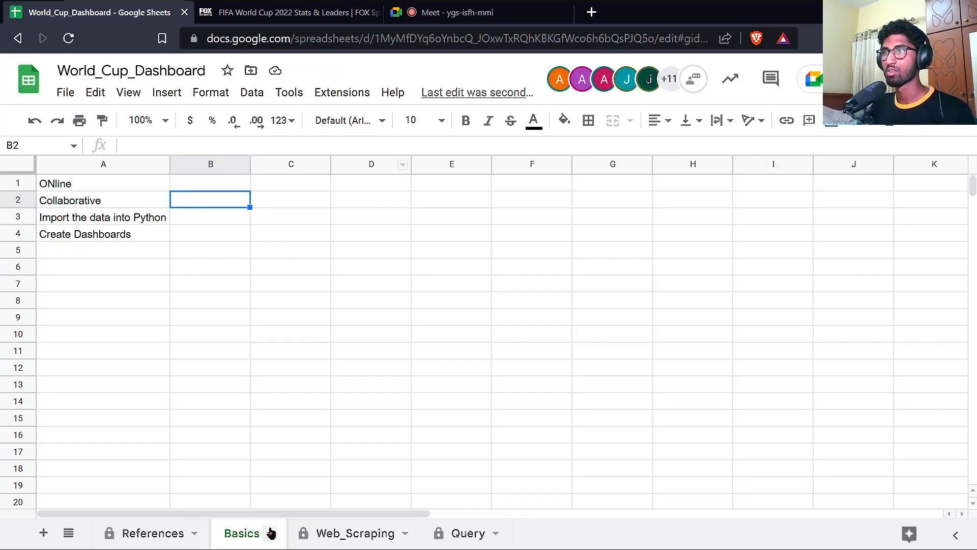
Go to the References sheet and open the linked GSheets_Cheatsheet.pdf.
click(112, 269)
key(ctrl+a)
key(ctrl+shift+Page_Up)
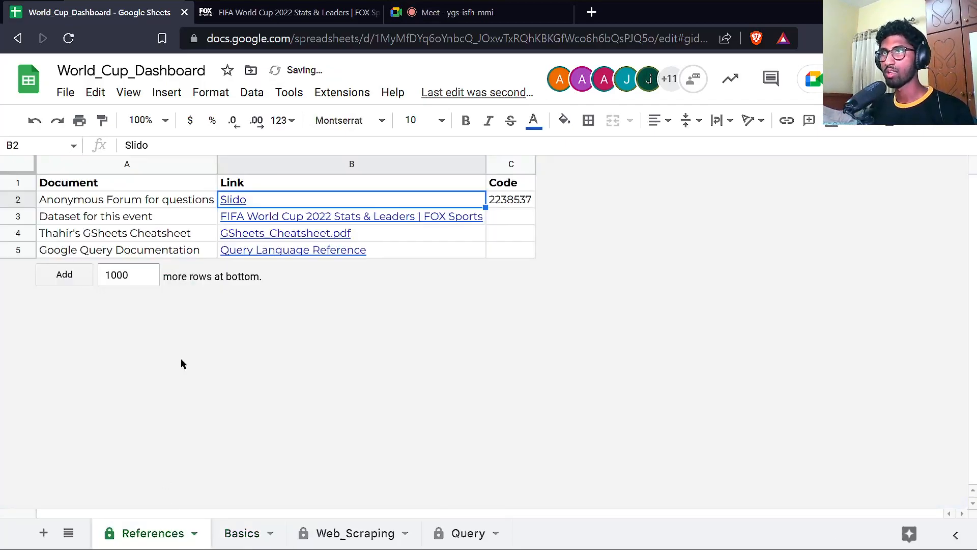
click(153, 223)
click(186, 240)
click(238, 239)
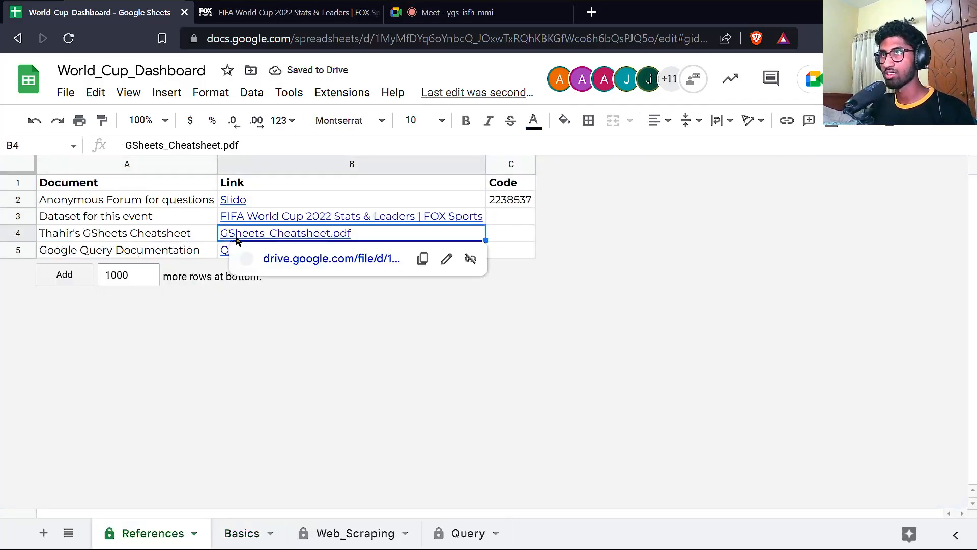
click(299, 258)
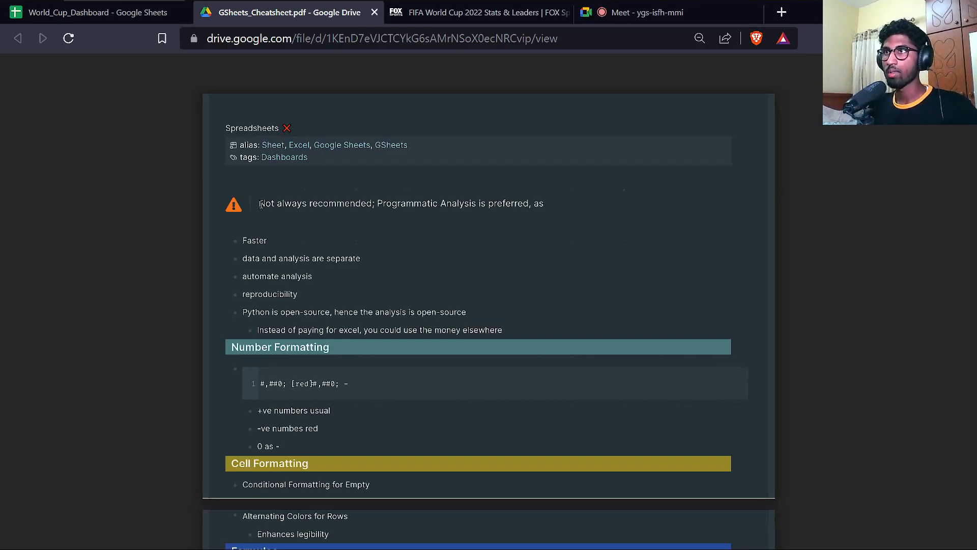
Read through the cheatsheet's number formatting, cell formatting and formulae sections.
scroll(260, 203, down, 2)
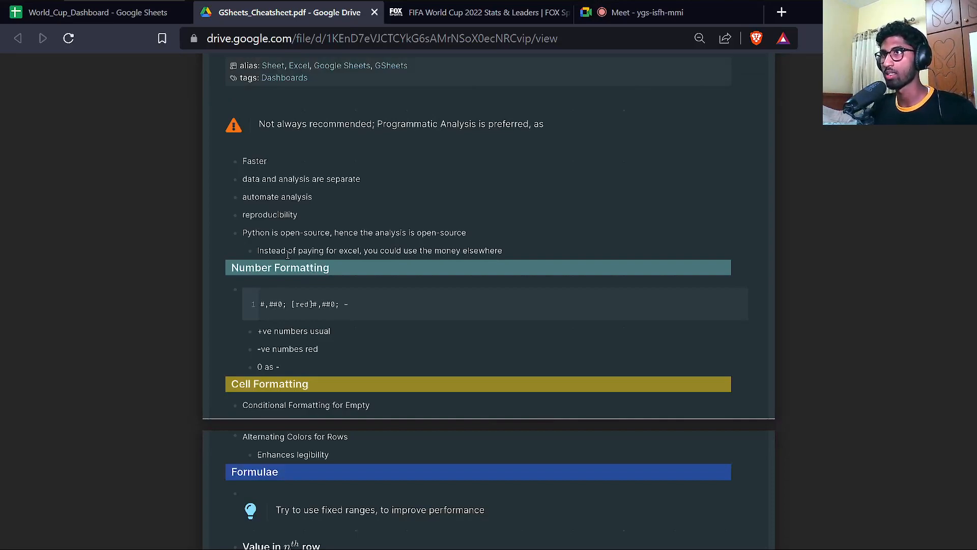
scroll(288, 254, down, 2)
scroll(282, 245, up, 2)
scroll(277, 234, down, 2)
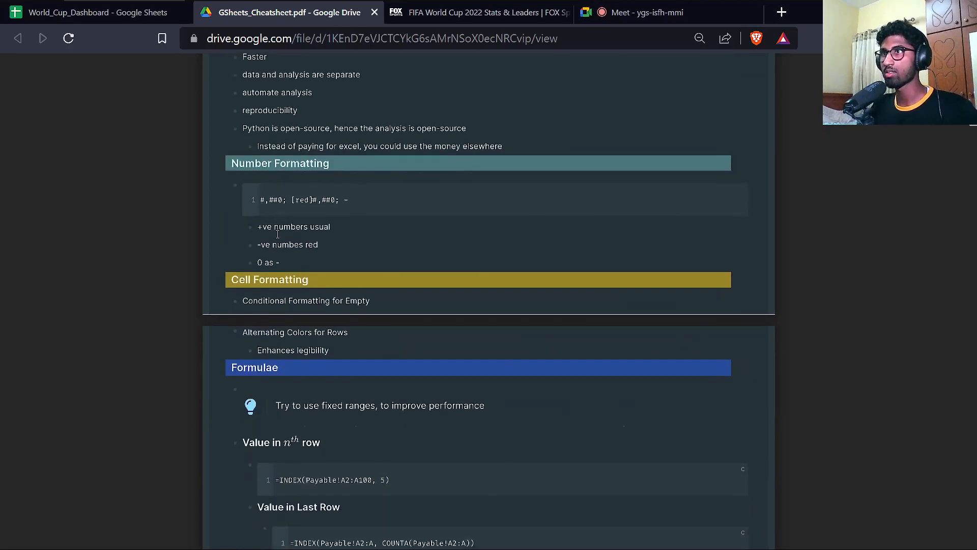
scroll(277, 234, down, 1)
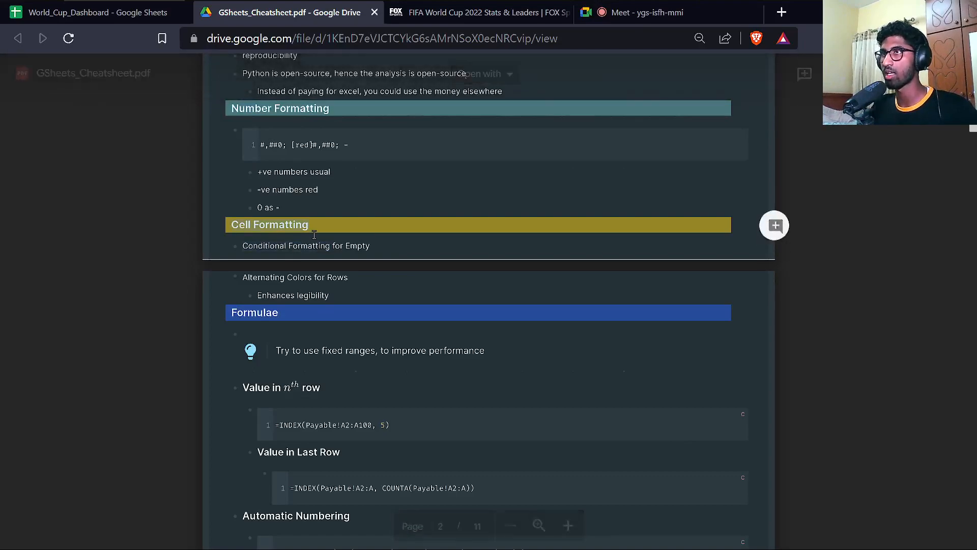
scroll(314, 235, down, 2)
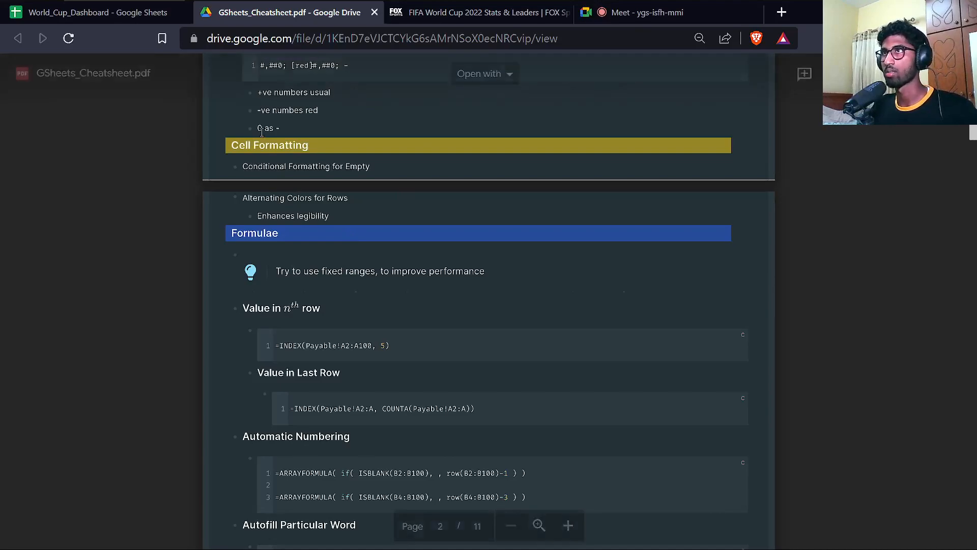
scroll(263, 176, down, 2)
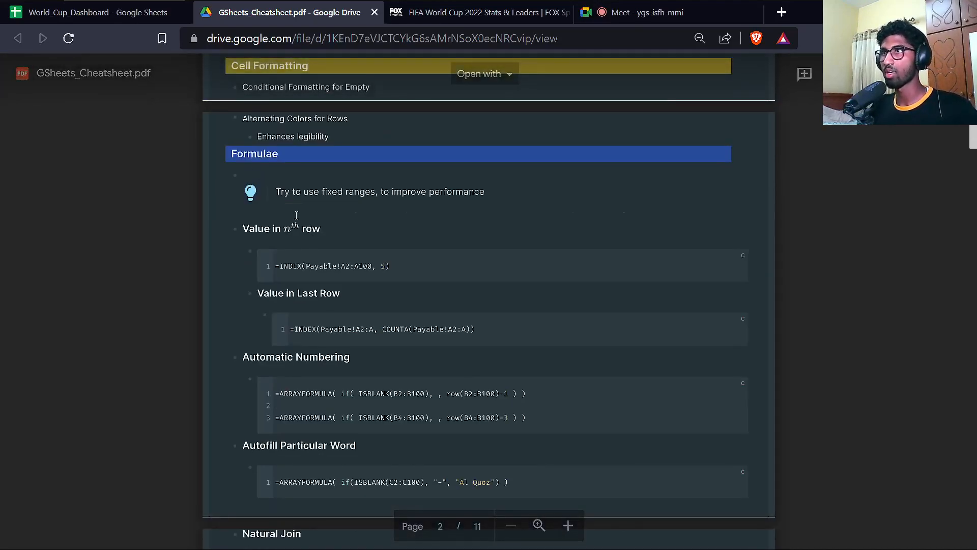
Return to the World_Cup_Dashboard spreadsheet's Basics sheet and enter the headers A in A1 and B in B1.
key(ctrl+shift+Tab)
click(250, 529)
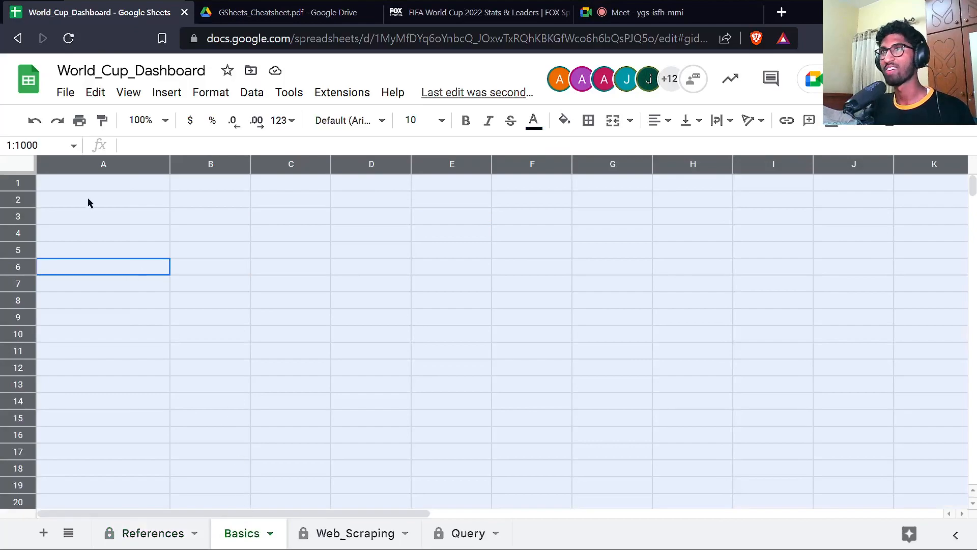
click(99, 186)
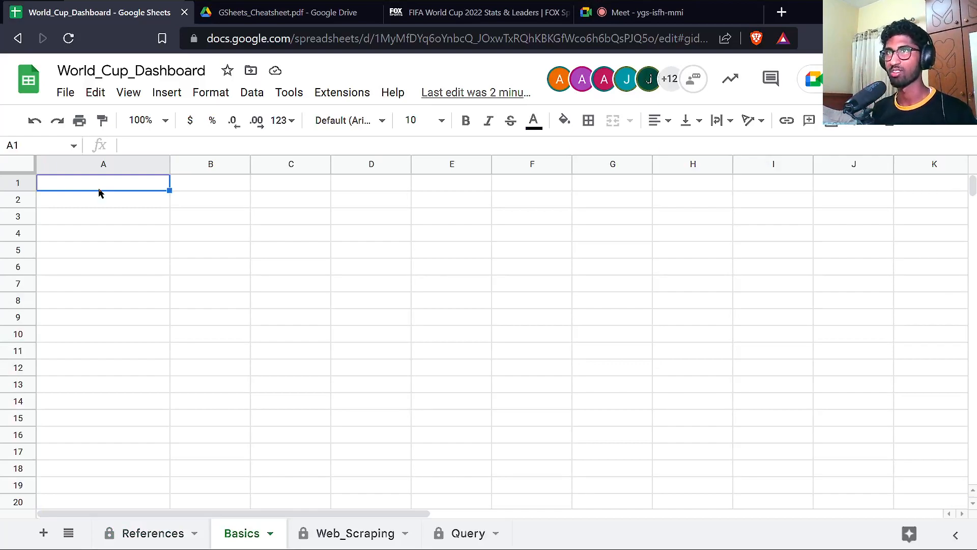
text(A)
key(Tab)
text(B)
key(Return)
Enter the header "C = A* B" in cell C1.
key(Up)
key(Right)
text(C)
key(Return)
key(Up)
key(Return)
text(= A* )
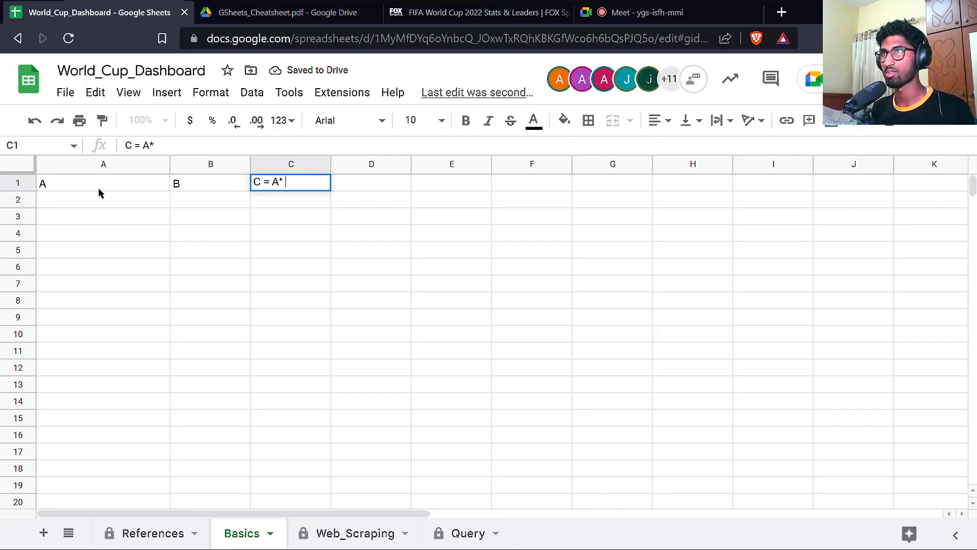
text(B)
key(Return)
Enter 10 in A2 and 20 in A3.
key(Left)
key(Left)
text(10)
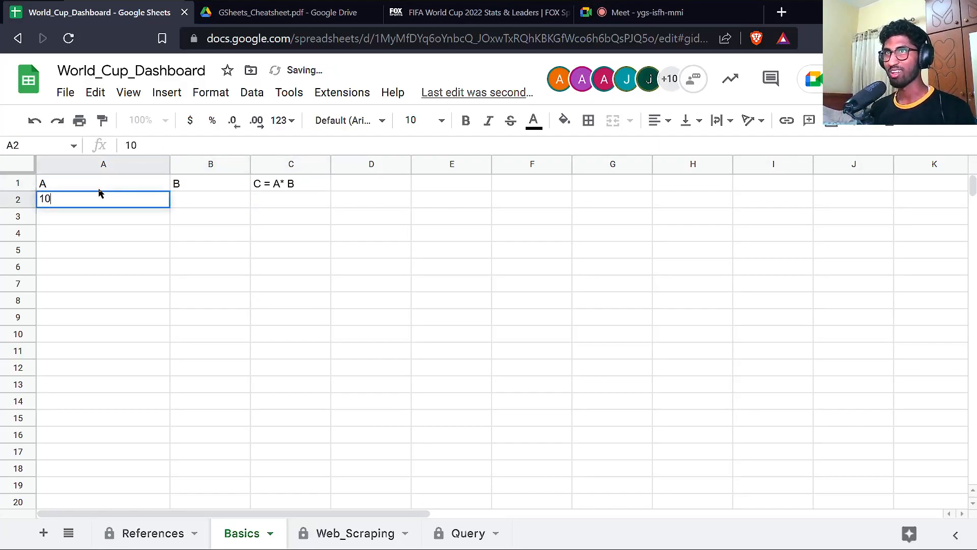
key(Return)
key(Right)
key(Left)
text(20)
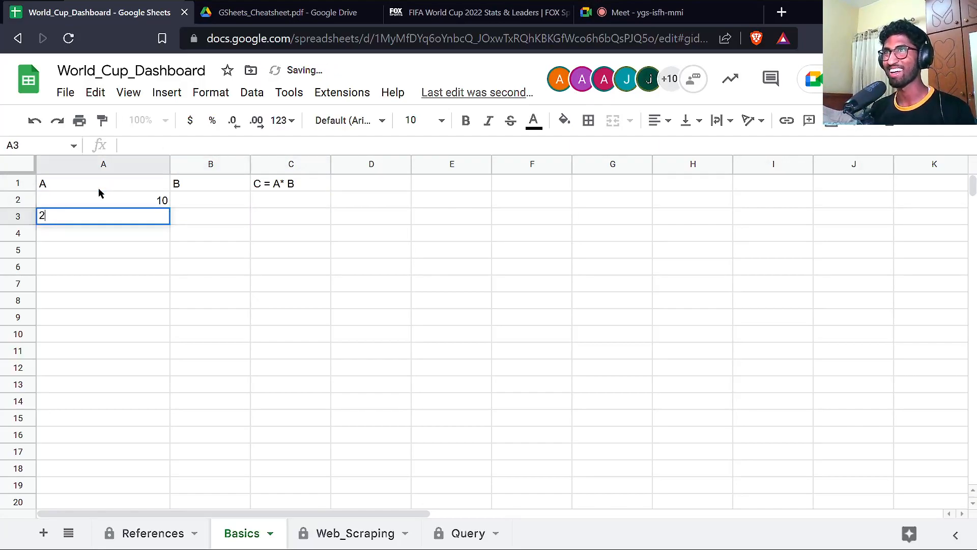
key(Return)
Enter 1 in B2 and 2 in B3.
key(Up)
key(Right)
key(Up)
text(1)
key(Return)
key(Return)
text(2)
key(Return)
Enter the formula =A2*B2 in cell C2.
key(Up)
key(Up)
key(Right)
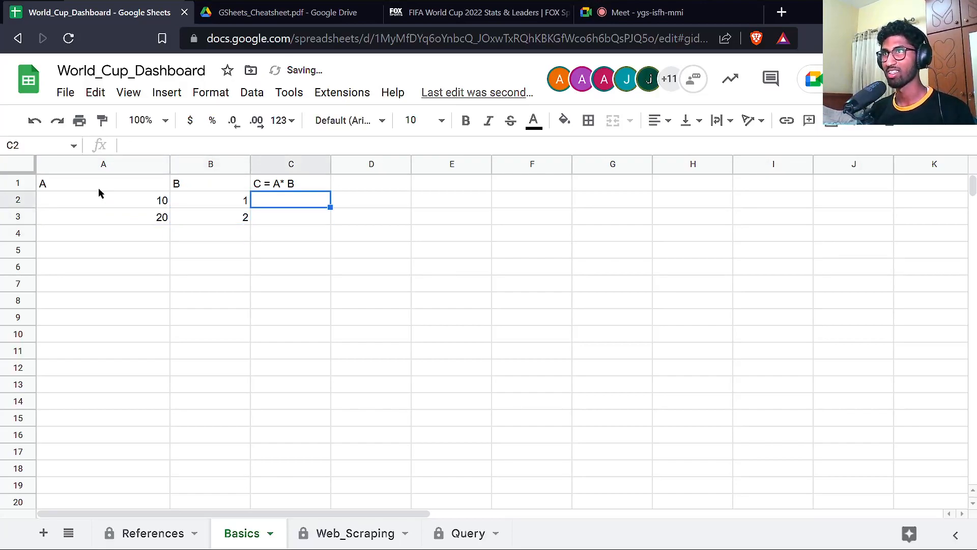
text(=)
click(103, 194)
text(*)
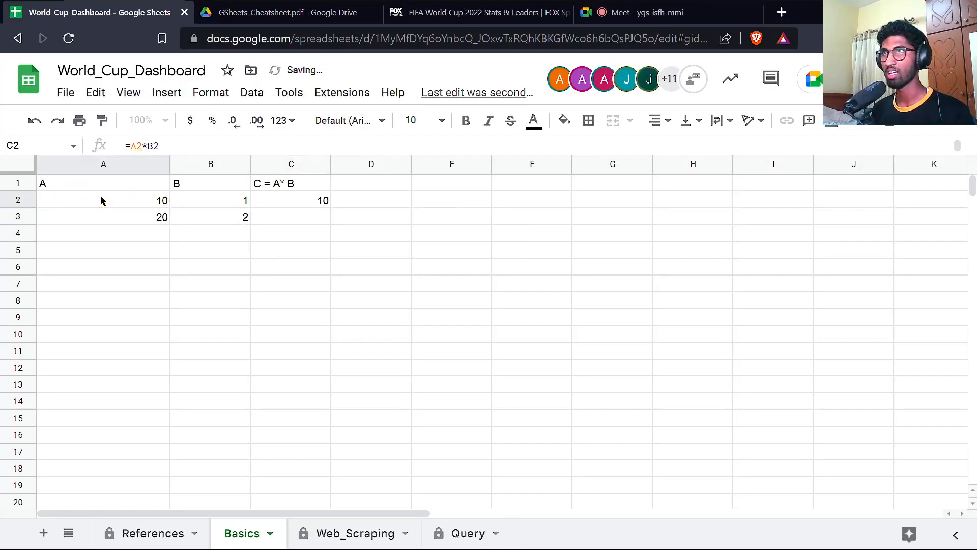
Copy the product formula from C2 into C3.
key(Right)
key(Left)
key(ctrl+c)
key(Down)
key(ctrl+v)
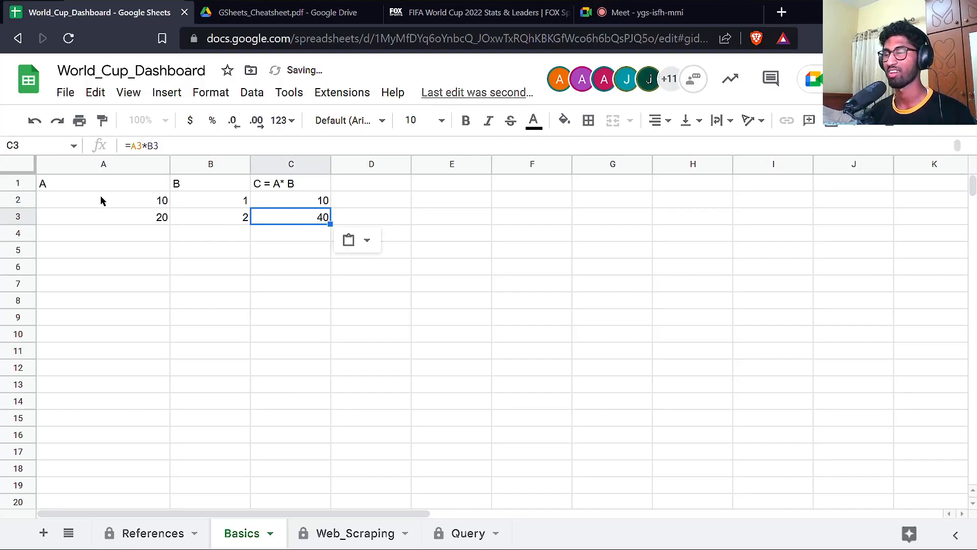
Look over the source cells of the product formula and clear the entries in A2, B2 and C2.
key(Left)
key(Left)
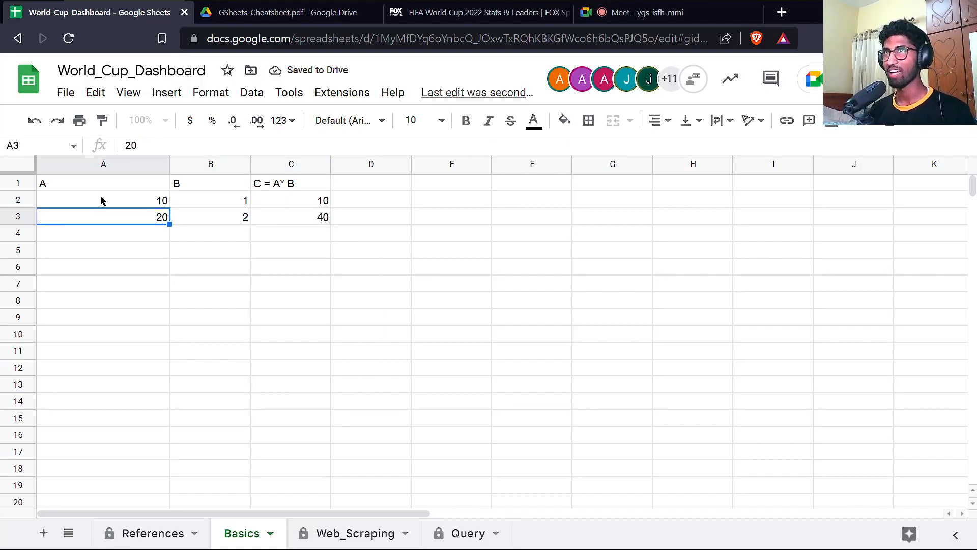
key(Up)
key(Right)
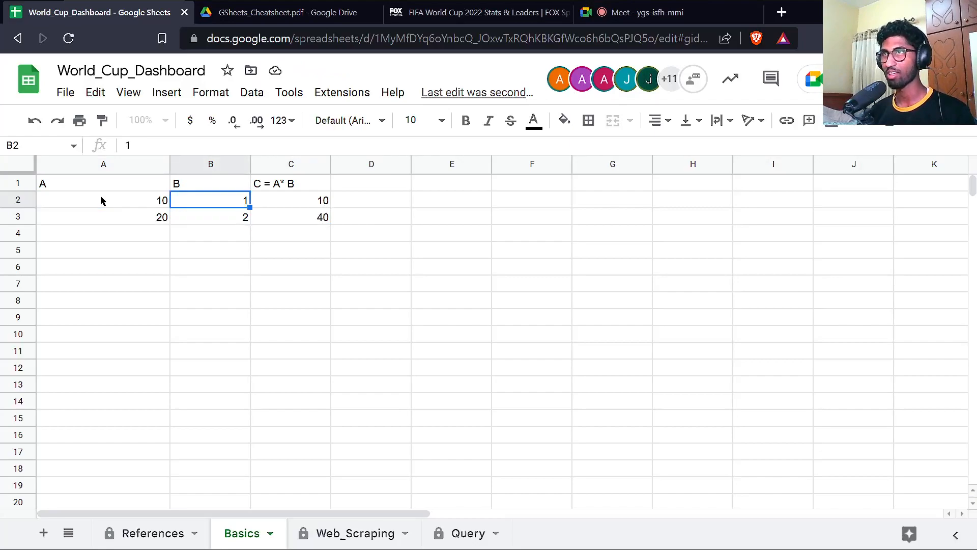
key(Right)
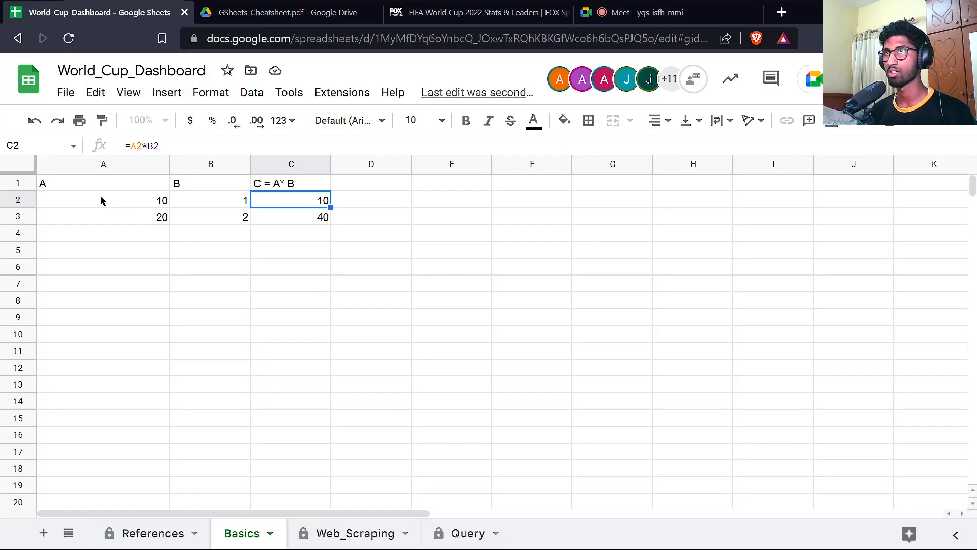
key(Left)
key(Left)
key(Delete)
key(Down)
key(Right)
key(Up)
key(Delete)
key(Right)
key(Delete)
Enter the note "Array Formula" in an empty cell beside the table.
key(Down)
key(Right)
key(Right)
key(Up)
text(Ara)
key(BackSpace)
text(ray Formula)
key(Left)
key(Down)
key(Left)
key(Left)
click(101, 199)
Undo the note and the clearing of the row 2 entries.
key(ctrl+z)
key(ctrl+z)
key(ctrl+z)
key(ctrl+z)
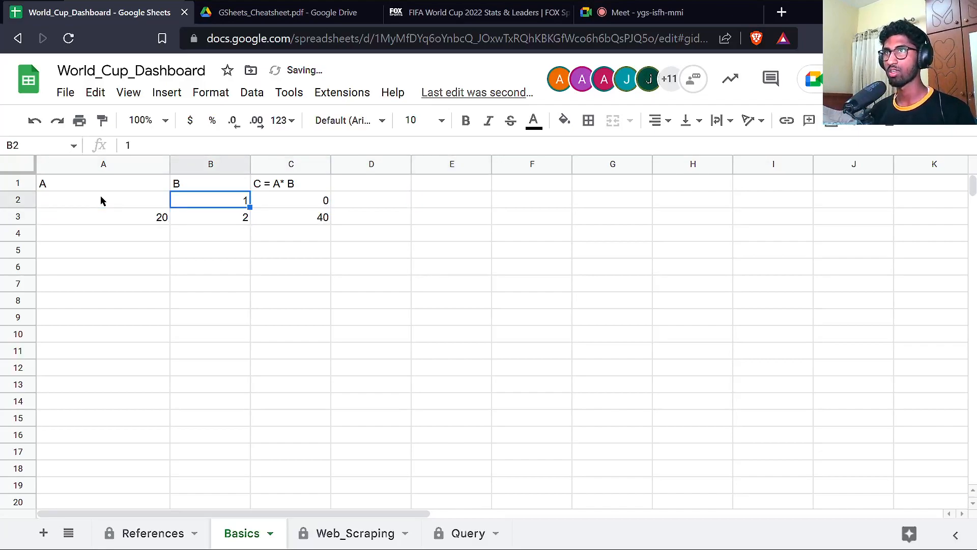
key(ctrl+z)
Add a third data row with 30 in A4 and 3 in B4.
key(Down)
key(Up)
key(Right)
key(Down)
key(Left)
key(Right)
key(Left)
key(Down)
text(30)
key(Down)
key(Right)
key(Up)
text(3)
key(Down)
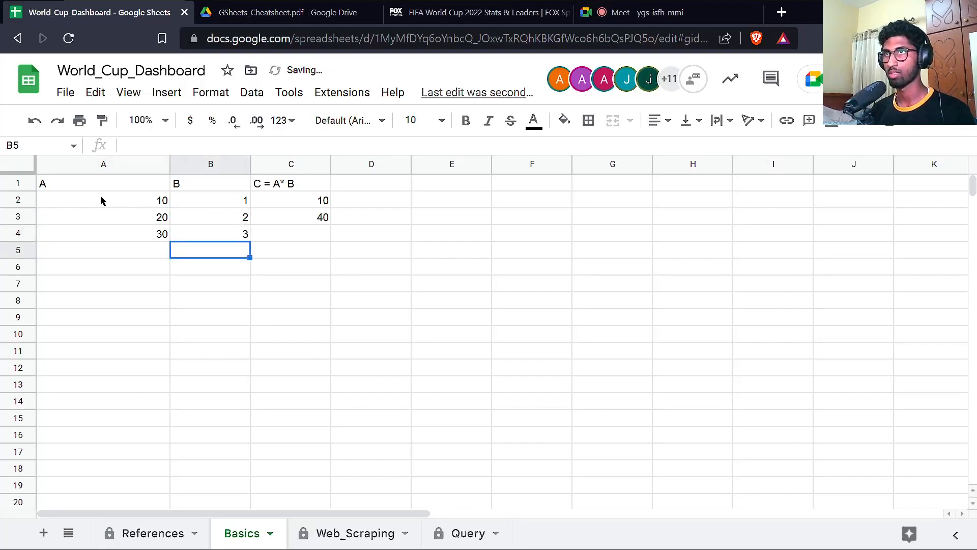
Copy the product formula from C2 across the range C2:C4.
key(Up)
key(Right)
key(Up)
key(Up)
key(ctrl+c)
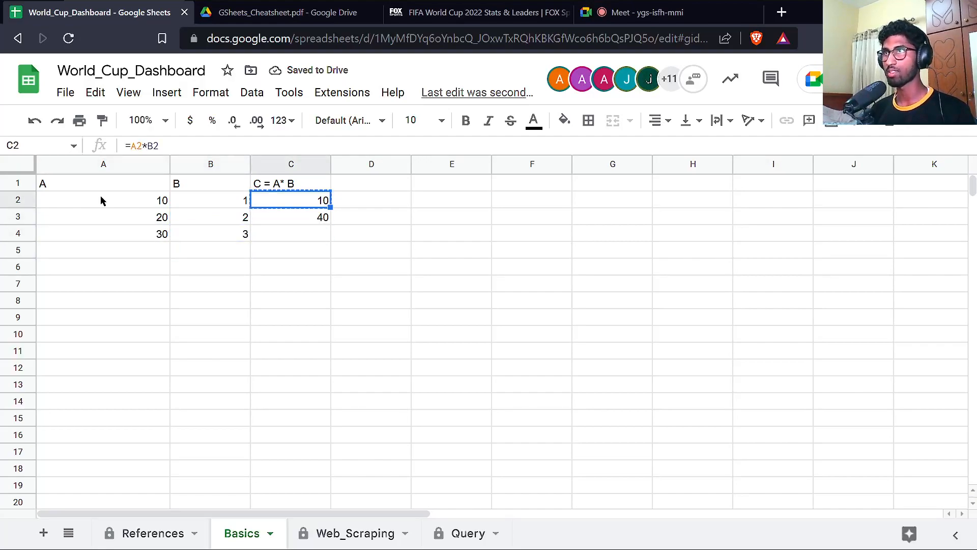
key(shift+Down)
key(shift+Down)
key(ctrl+v)
key(Up)
key(Down)
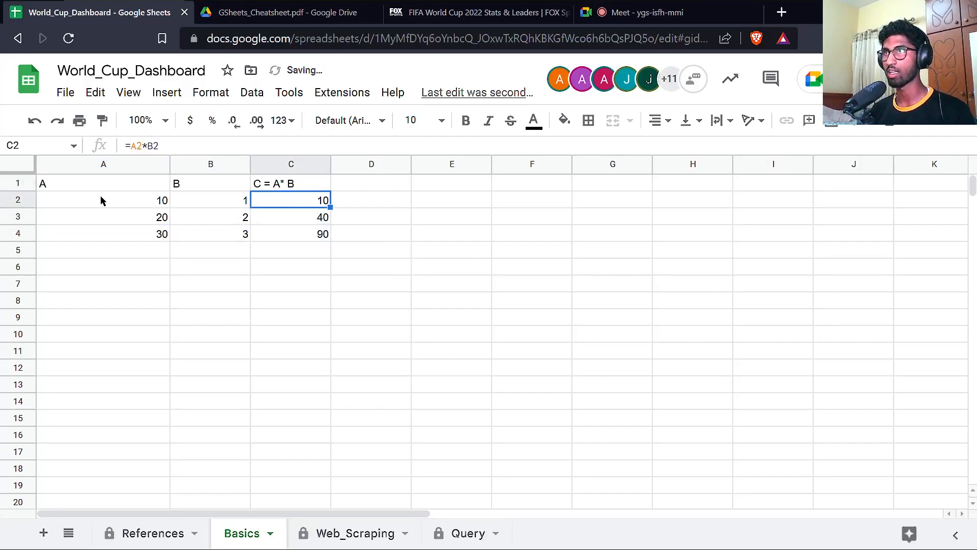
Change the formula in C2 to =A2*B2*10.
key(Return)
text(*10)
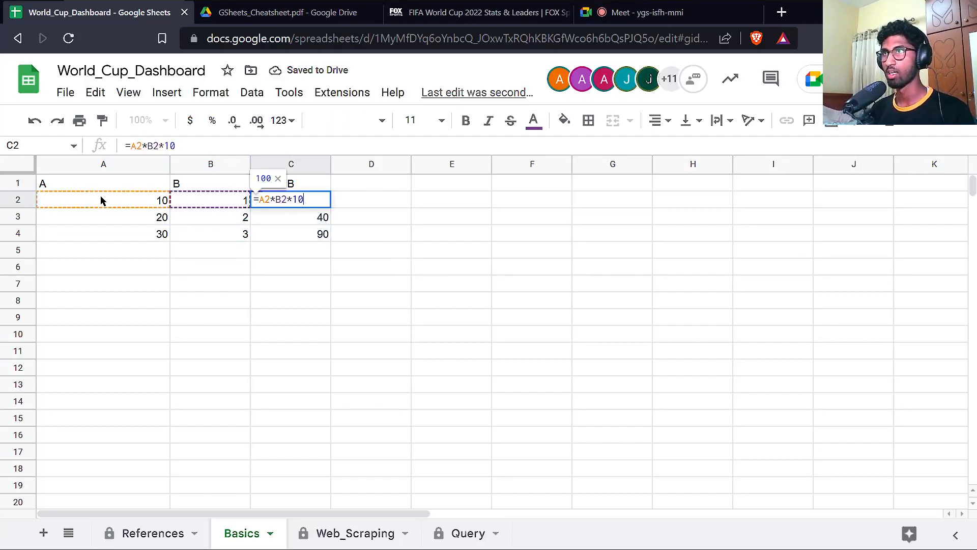
key(Return)
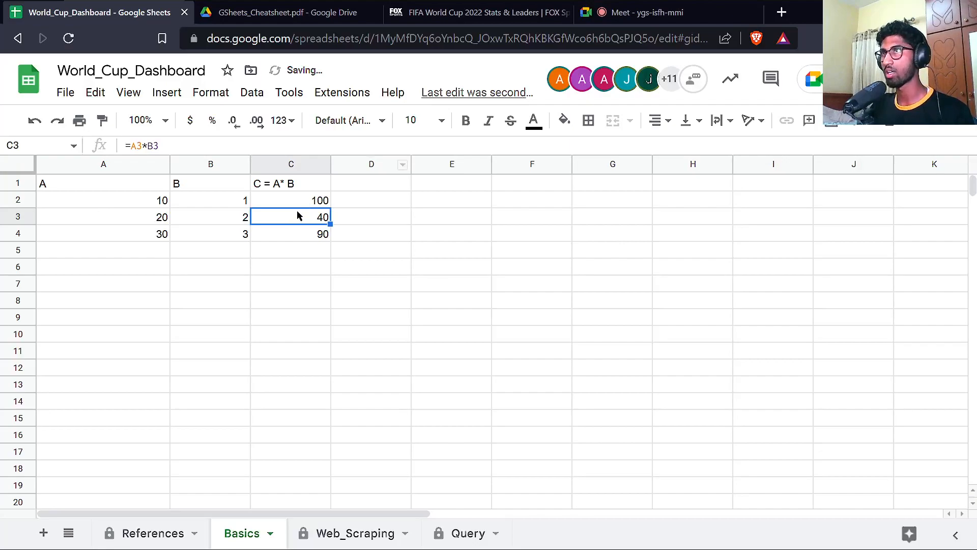
Fill the edited C2 formula down through C4.
click(313, 204)
drag(330, 207, 330, 254)
key(ctrl+z)
drag(329, 207, 332, 239)
double_click(316, 201)
key(Escape)
Clear the formulas in C2:C4 and try starting an ARRAYFORMULA in C2.
shift+click(316, 233)
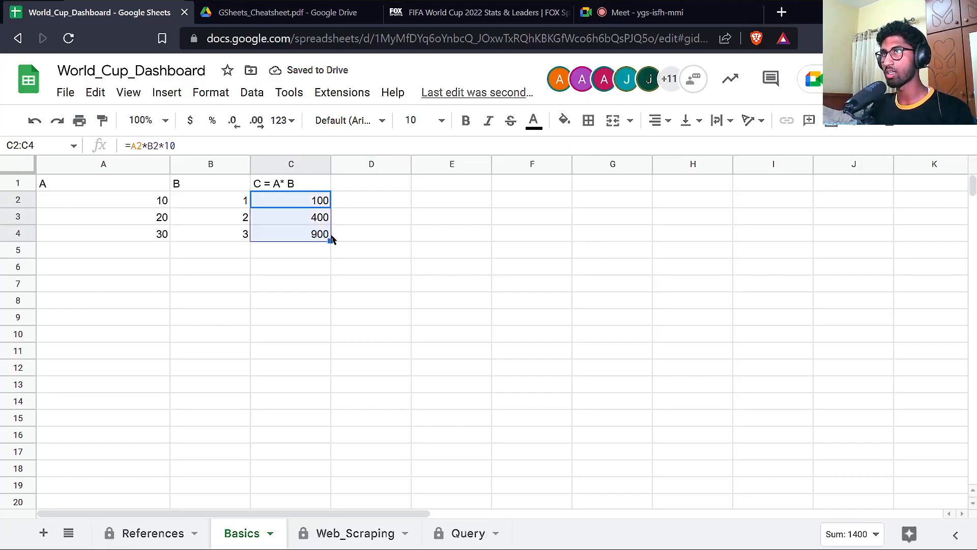
key(Delete)
double_click(316, 200)
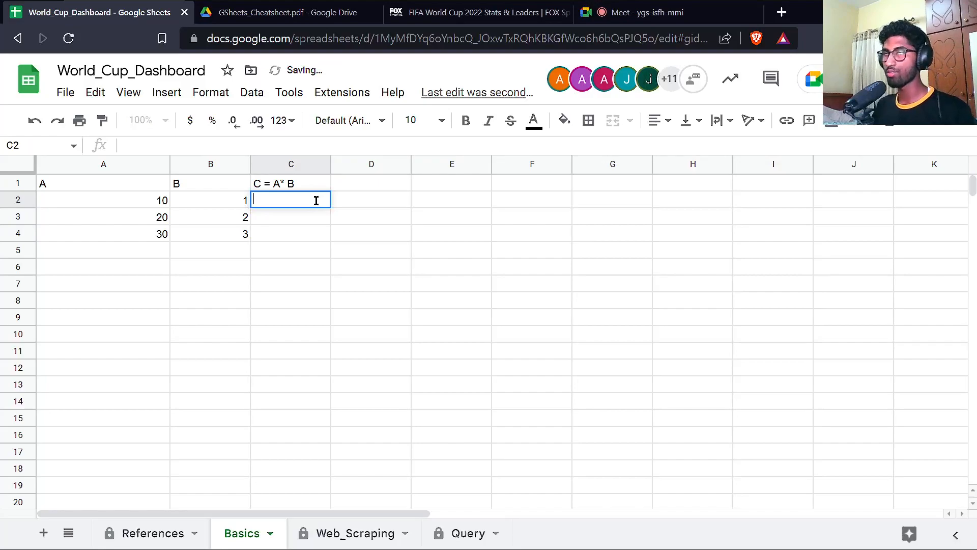
text(=arrayformula)
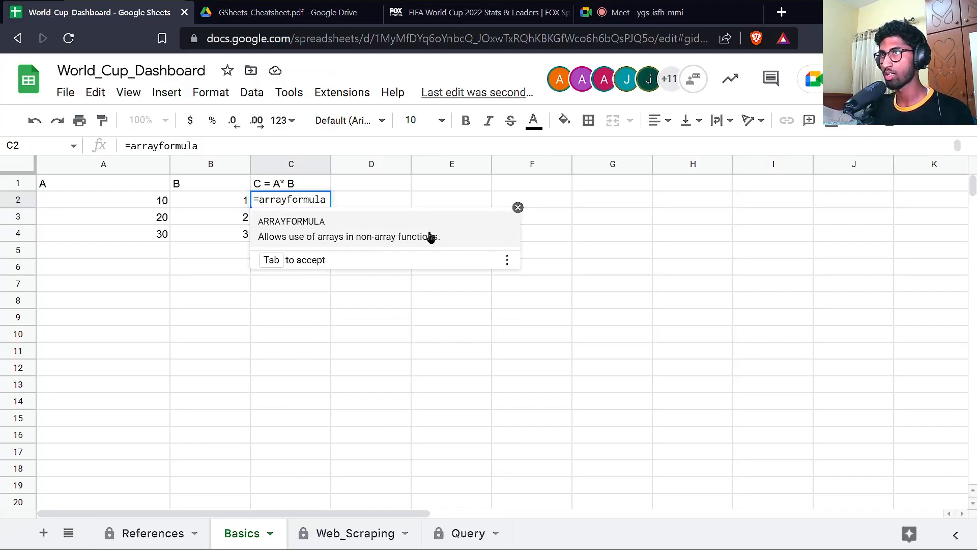
text(()
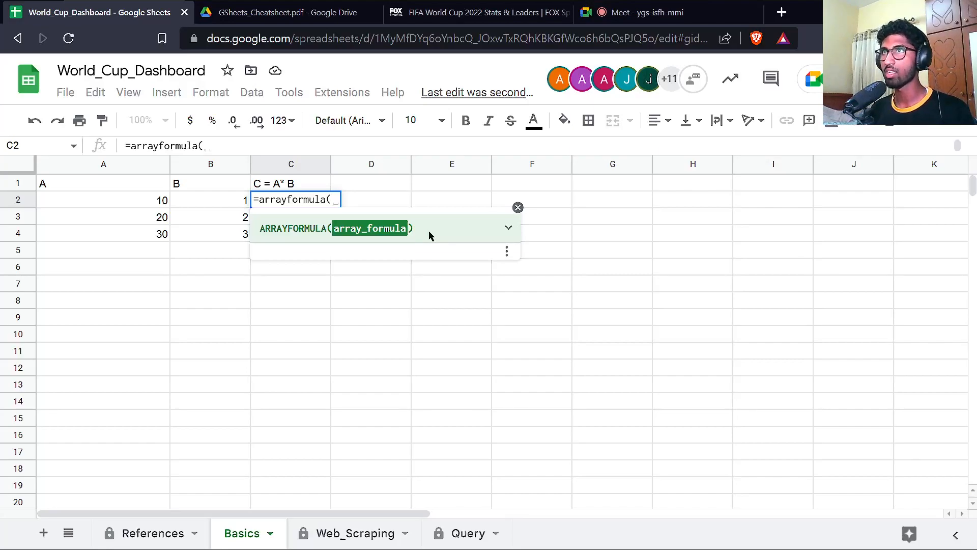
key(Escape)
Change the header in C1 to "C = A + B".
key(Up)
key(Return)
key(Delete)
text(+)
key(Return)
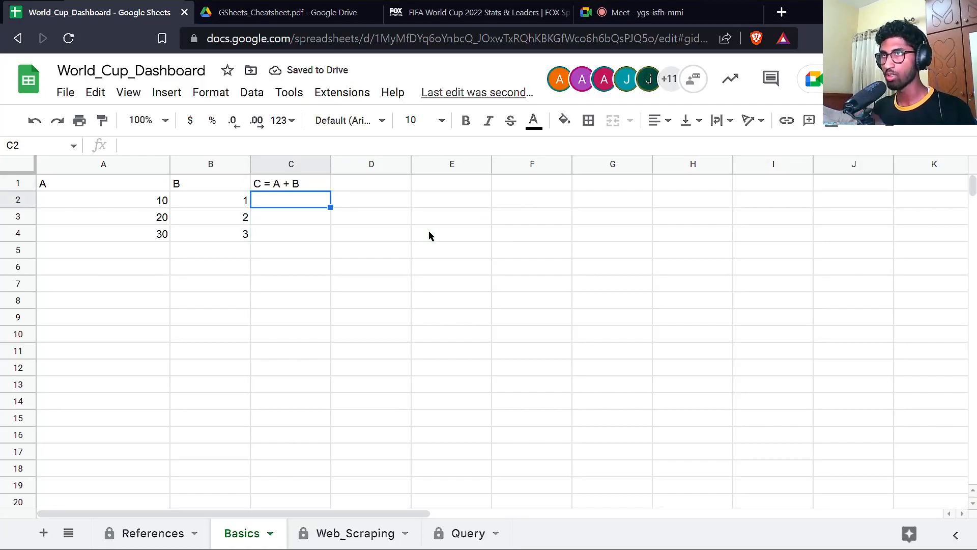
Enter =ARRAYFORMULA(A2:A + B2:B) in cell C2.
text(=arr)
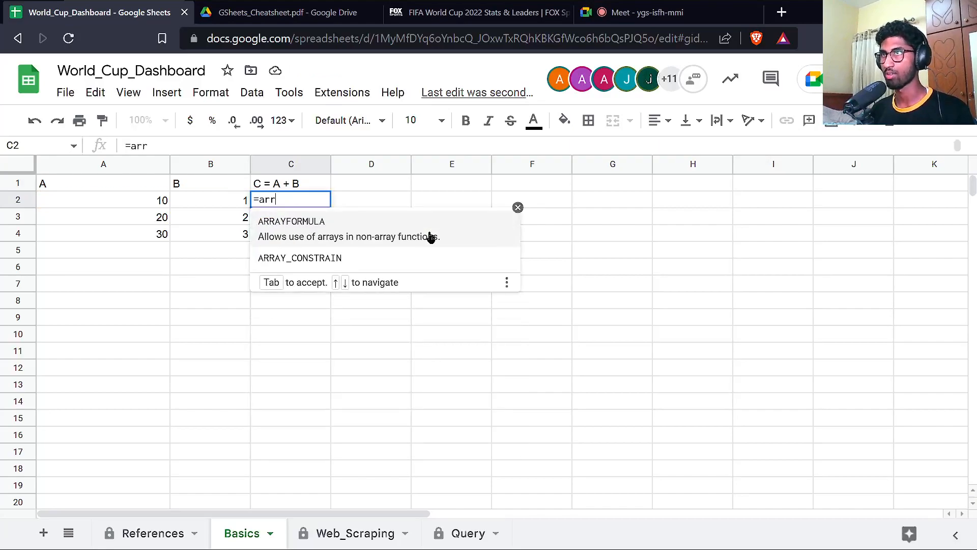
key(Tab)
key(Left)
key(Left)
text(:A + B2:B))
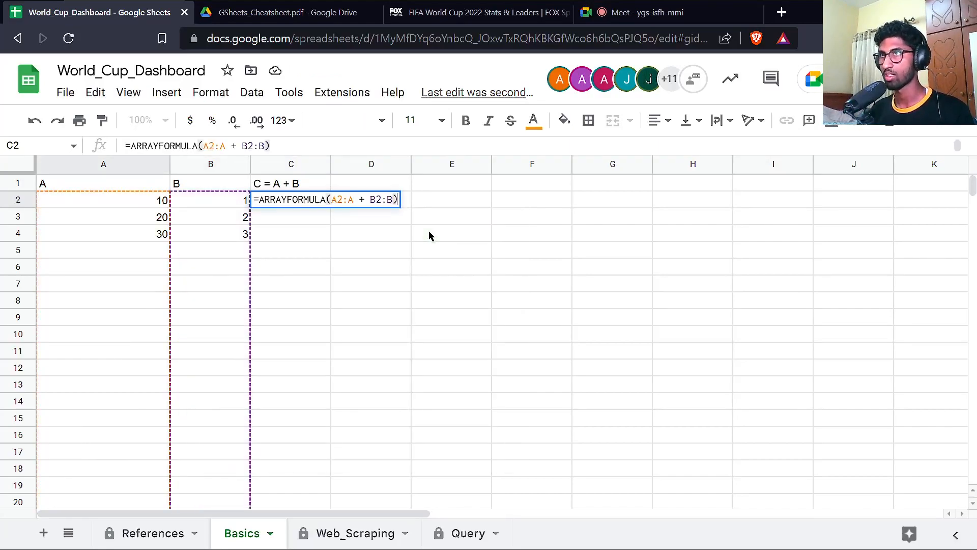
key(Return)
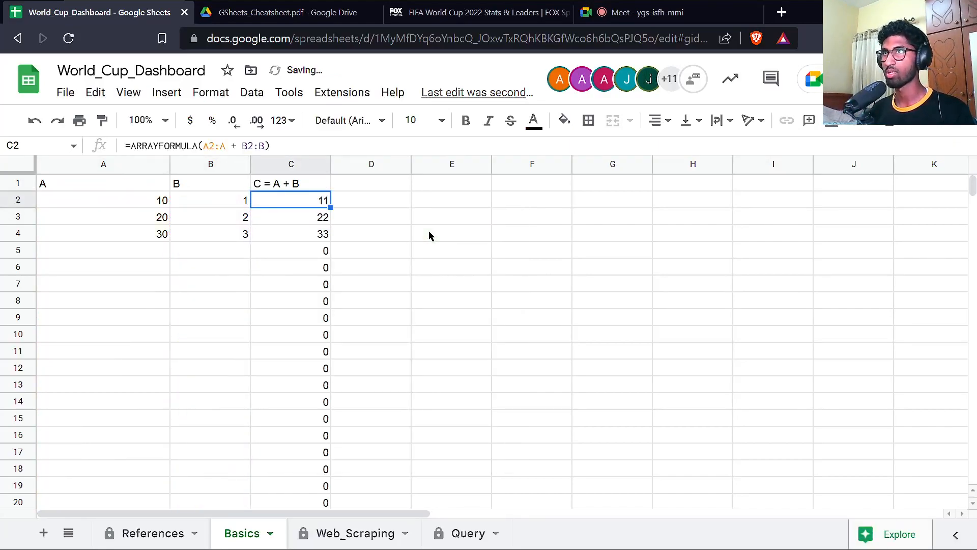
Examine the A2:A and B2:B range references inside the array formula in C2 without changing it.
key(Return)
key(Left)
key(Left)
key(Left)
key(Left)
key(Left)
key(Left)
key(Left)
key(Left)
key(shift+Left)
key(shift+Left)
key(shift+Left)
key(shift+Right)
key(shift+Right)
key(Right)
key(Right)
key(Right)
key(Right)
key(shift+Right)
key(shift+Right)
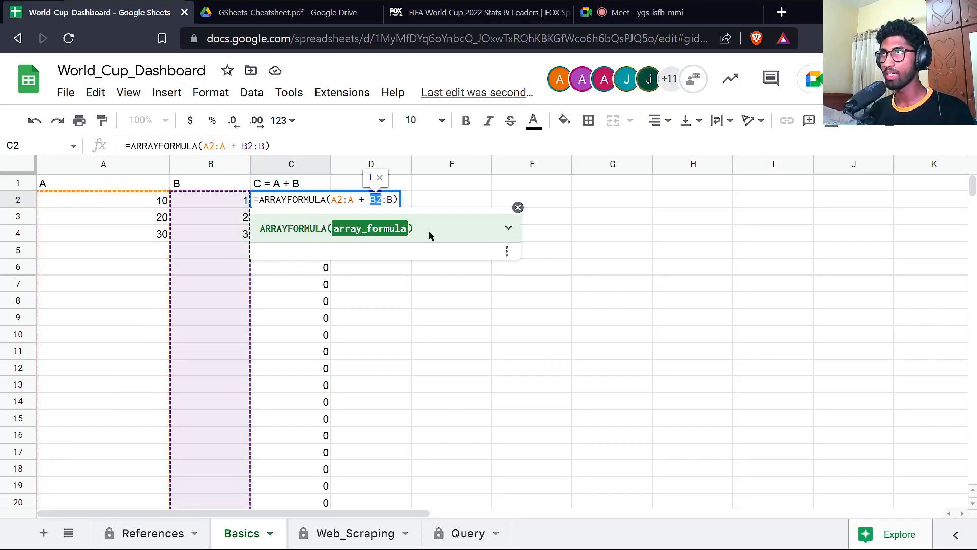
key(Escape)
Select the array formula's results from C2 down through C4.
key(shift+Down)
key(shift+Down)
key(shift+Down)
key(shift+Down)
key(shift+Down)
key(shift+Down)
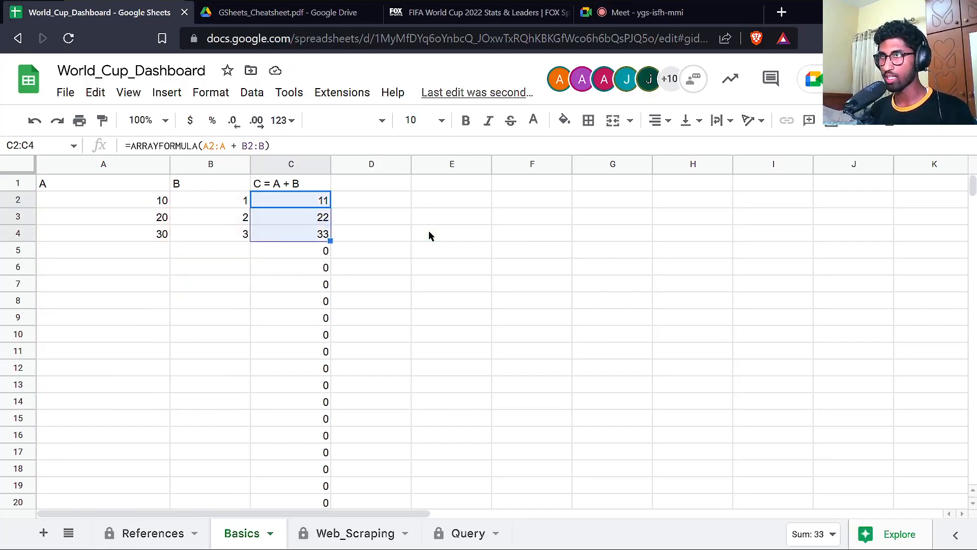
Examine the array formula's results in column C, including the row just below the data.
key(Up)
key(Down)
key(Down)
key(Down)
key(Down)
key(Up)
key(Up)
key(Up)
Limit the array formula in C2 to the filled rows so it reads =ARRAYFORMULA(A2:A4 + B2:B4).
key(Return)
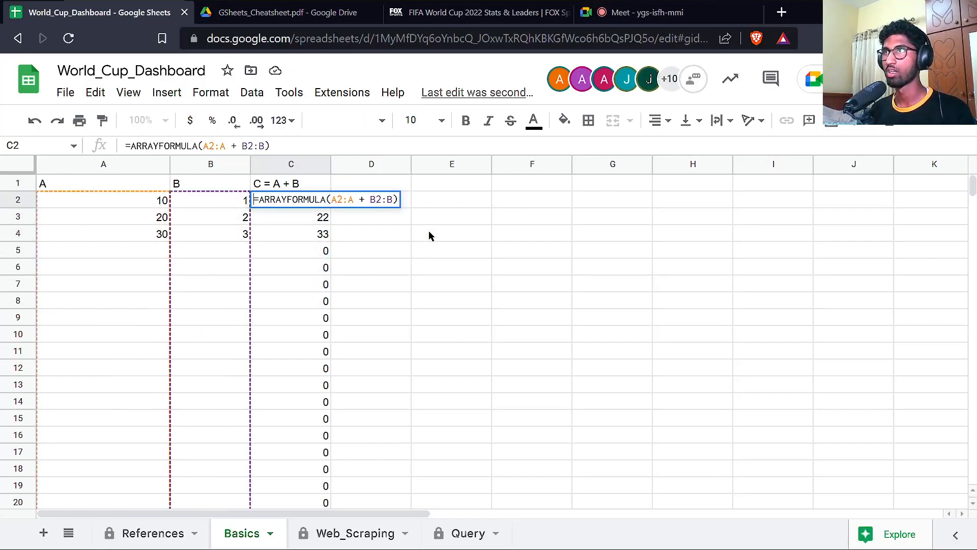
key(Left)
key(Left)
key(Left)
key(Left)
key(Left)
key(Left)
key(Left)
key(Left)
text(4)
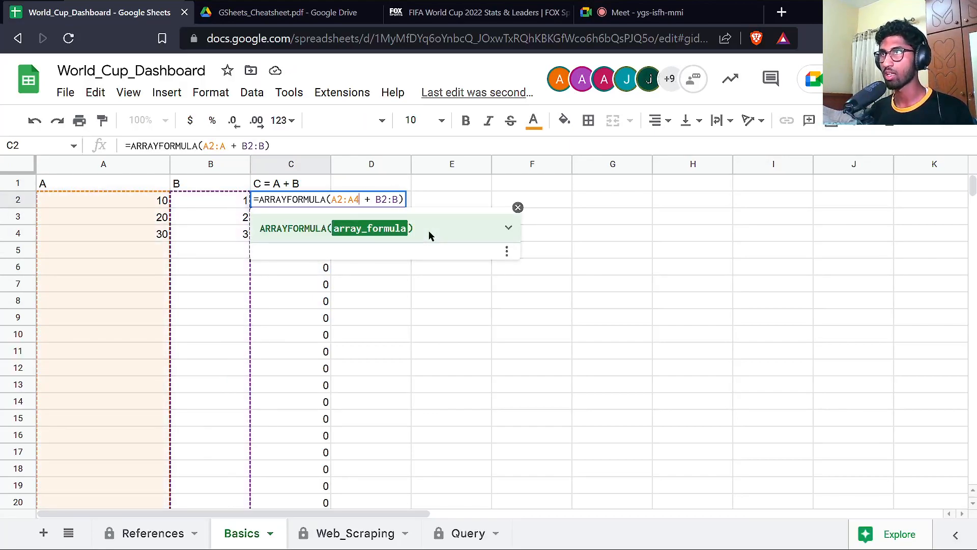
key(Right)
key(Right)
key(Right)
key(Right)
key(Right)
key(Right)
key(Right)
text(4)
key(Return)
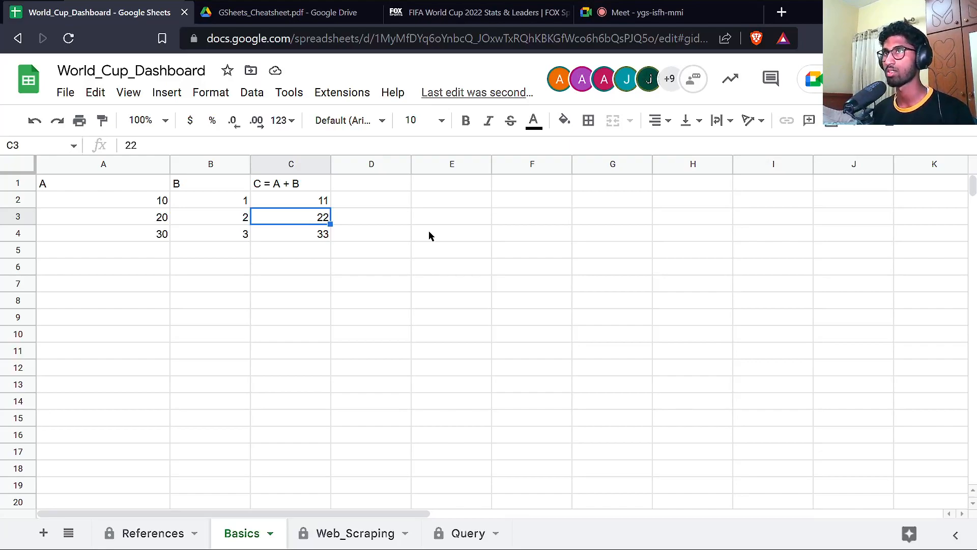
Change the header in C1 to "C = A * B".
key(Up)
key(Return)
key(Escape)
key(Up)
key(Return)
key(Left)
key(Left)
key(Left)
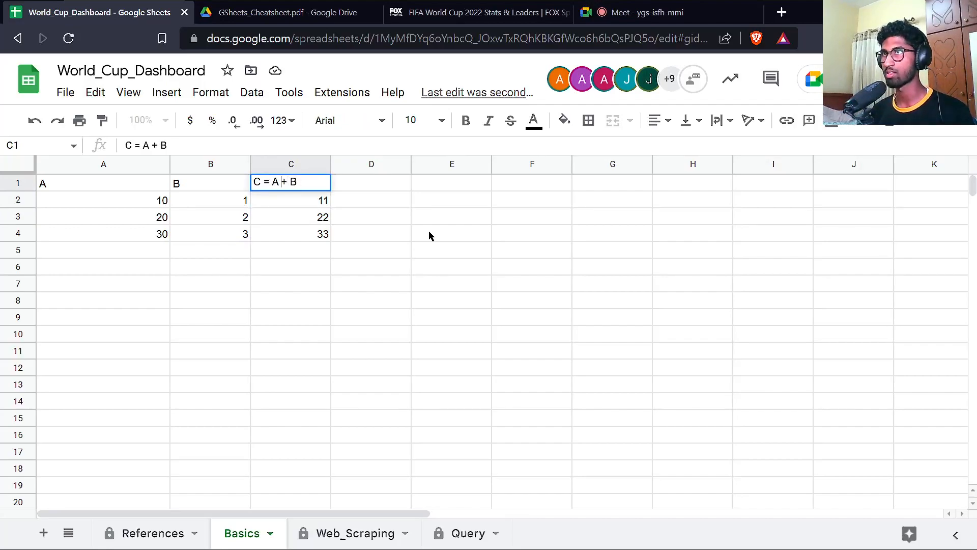
key(Delete)
text(*)
key(Return)
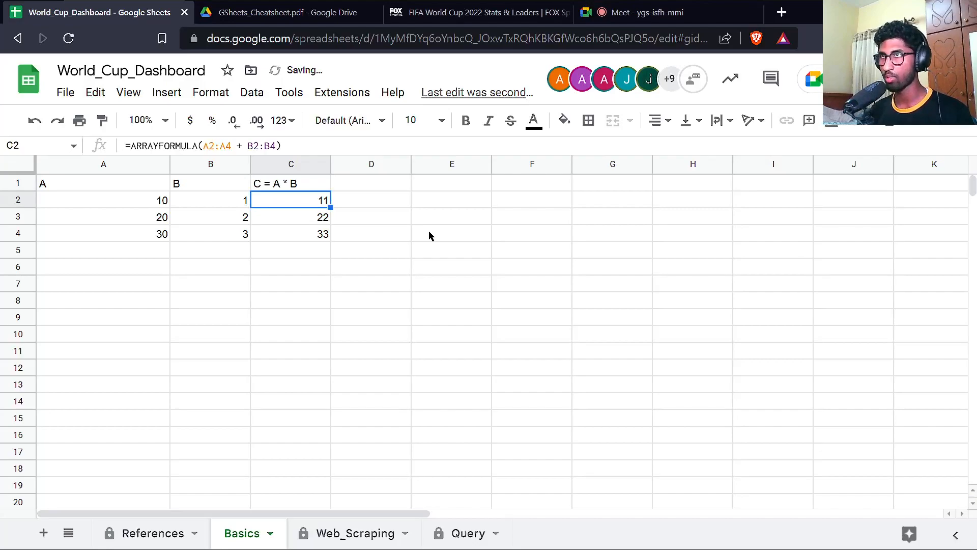
Change the array formula in C2 to multiplication: =ARRAYFORMULA(A2:A4 * B2:B4).
key(Return)
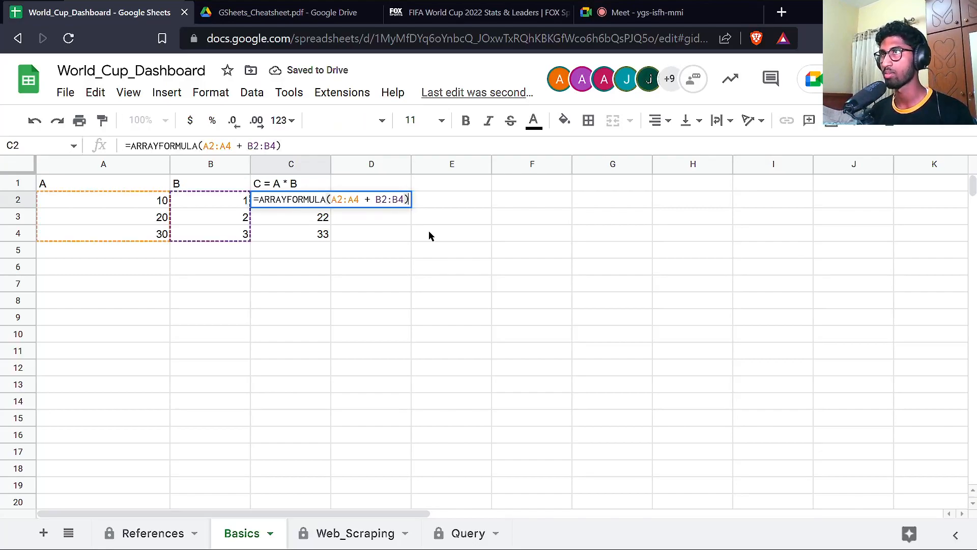
key(Left)
key(Left)
key(Left)
key(Left)
key(Left)
key(Left)
key(Left)
key(Left)
key(Delete)
text(*)
key(Return)
key(Up)
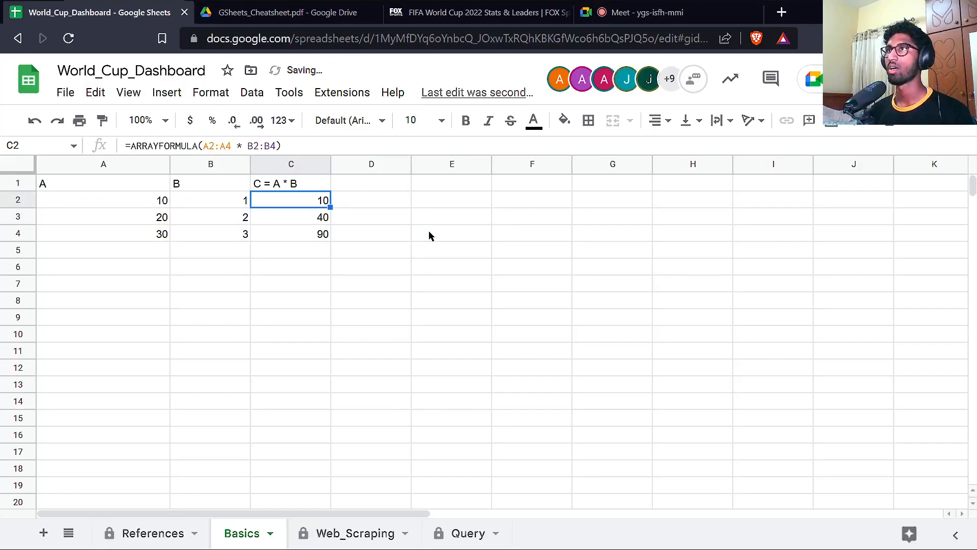
Examine the A2:A4 and B2:B4 references inside the array formula in C2 without changing it.
key(Return)
key(Left)
key(Left)
key(Left)
key(Left)
key(Left)
key(Left)
key(Left)
key(Left)
key(Left)
key(Left)
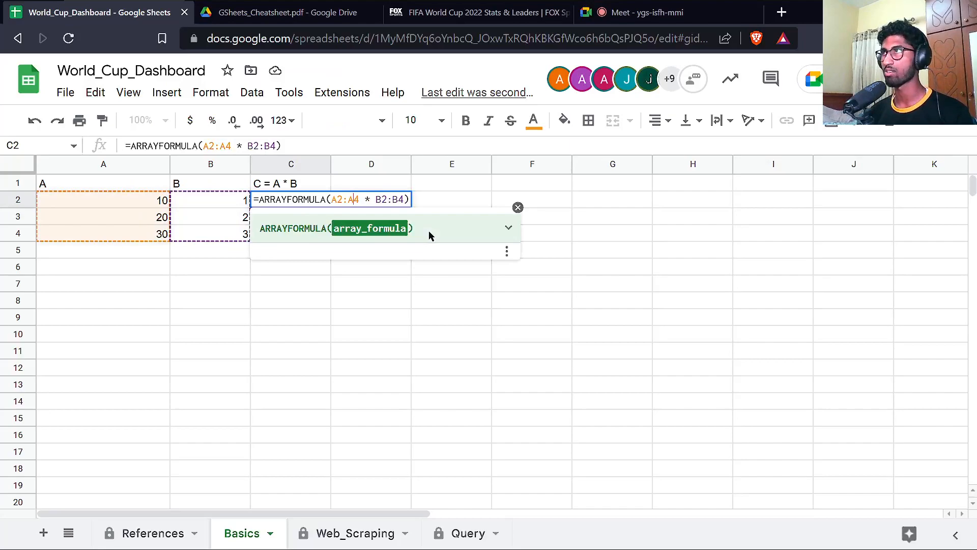
key(Escape)
Add a data row below the existing ones with 40 in A5 and 50 in B5.
key(Down)
key(Down)
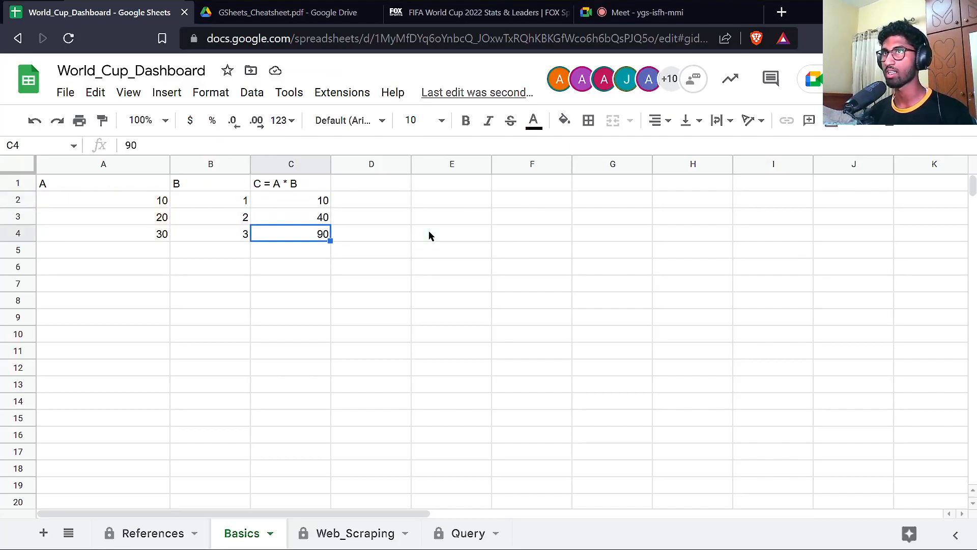
key(Down)
key(Left)
key(Left)
text(40)
key(Return)
key(Up)
key(Right)
text(50)
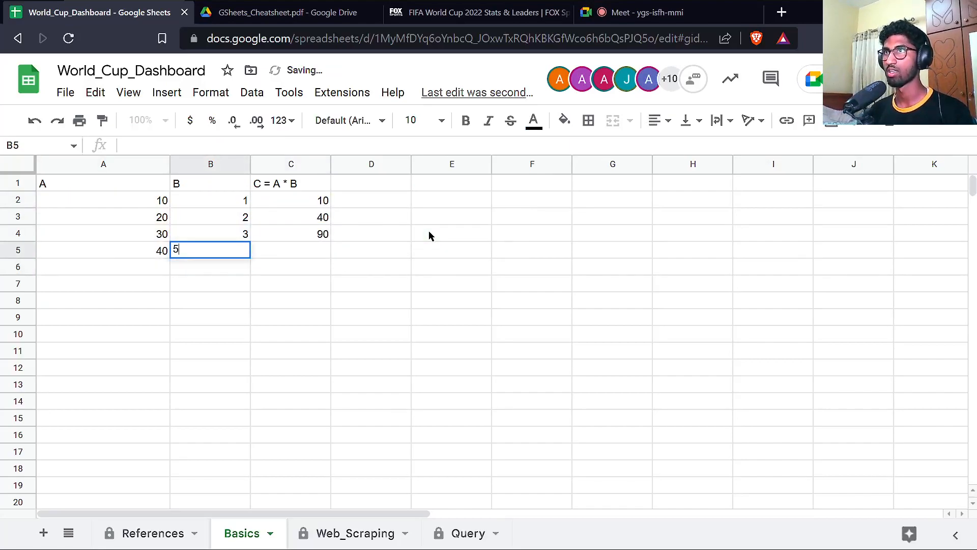
key(Return)
Add another data row with 10 in A6 and 3 in B6, and select C5:C6 beside the new rows.
key(Down)
key(Left)
key(Up)
text(10)
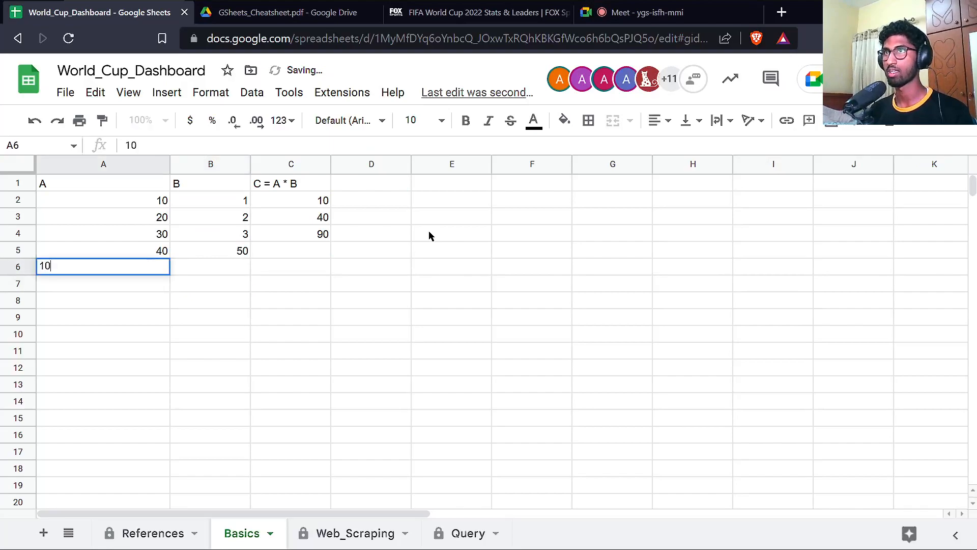
key(Tab)
text(3)
key(Tab)
key(Up)
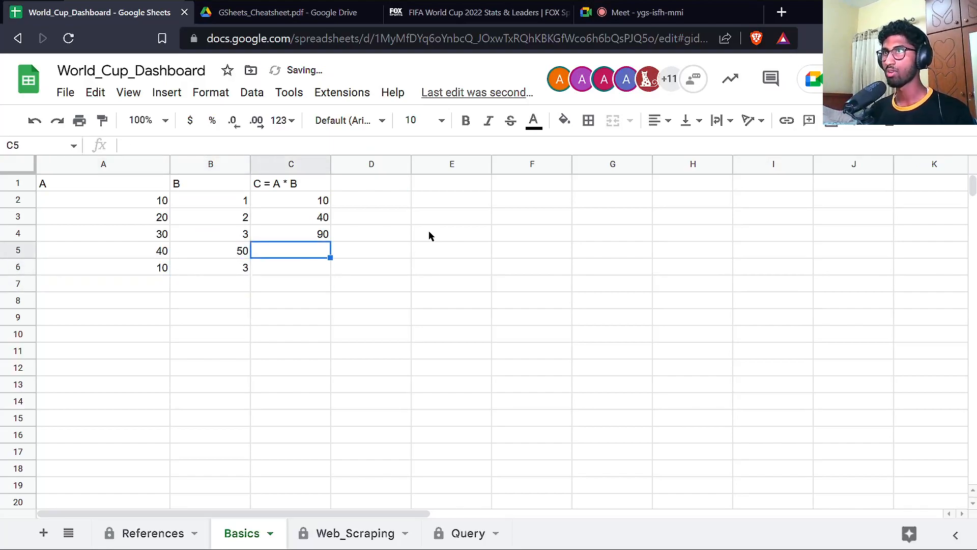
key(shift+Down)
Copy the expression A2:A4 * B2:B4 from the array formula in C2 and remove it from between the parentheses.
key(Up)
key(Up)
key(Up)
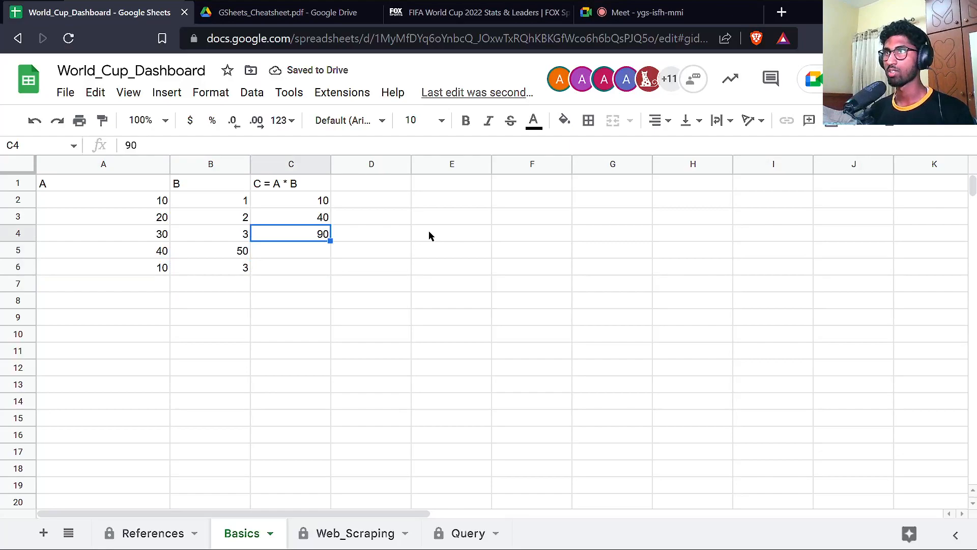
key(Return)
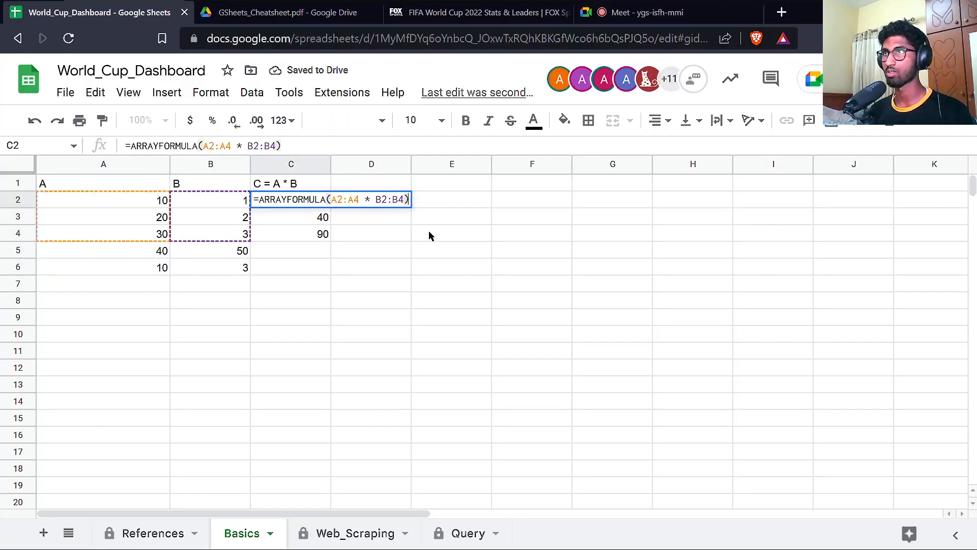
key(Left)
key(Left)
key(Left)
key(Left)
key(Left)
key(Left)
key(Left)
key(Left)
key(Left)
key(Left)
key(Left)
key(Left)
key(Left)
key(Left)
key(shift+End)
key(shift+Left)
key(ctrl+c)
key(BackSpace)
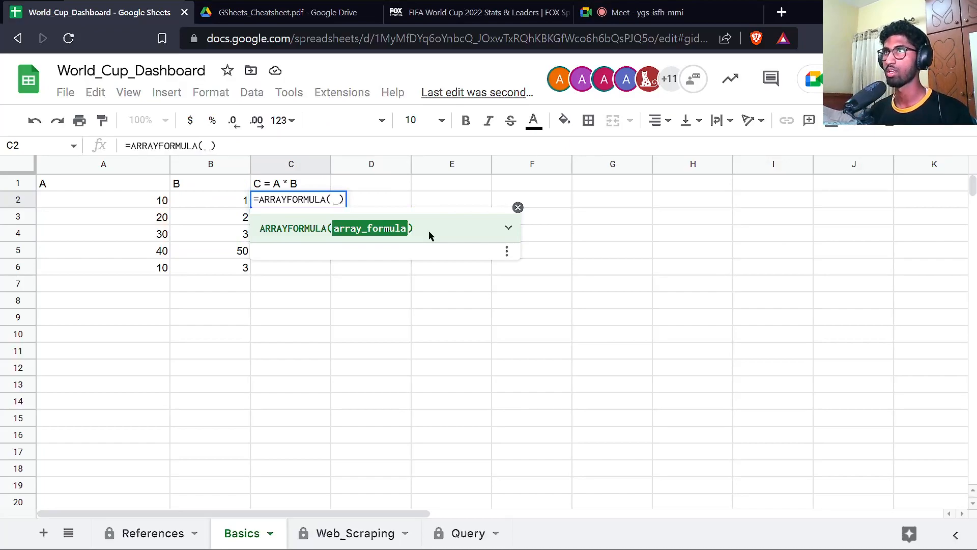
Split the formula in C2 across lines and start an IF inside ARRAYFORMULA with the condition ISBLANK(A2:A).
key(ctrl+Return)
key(ctrl+Return)
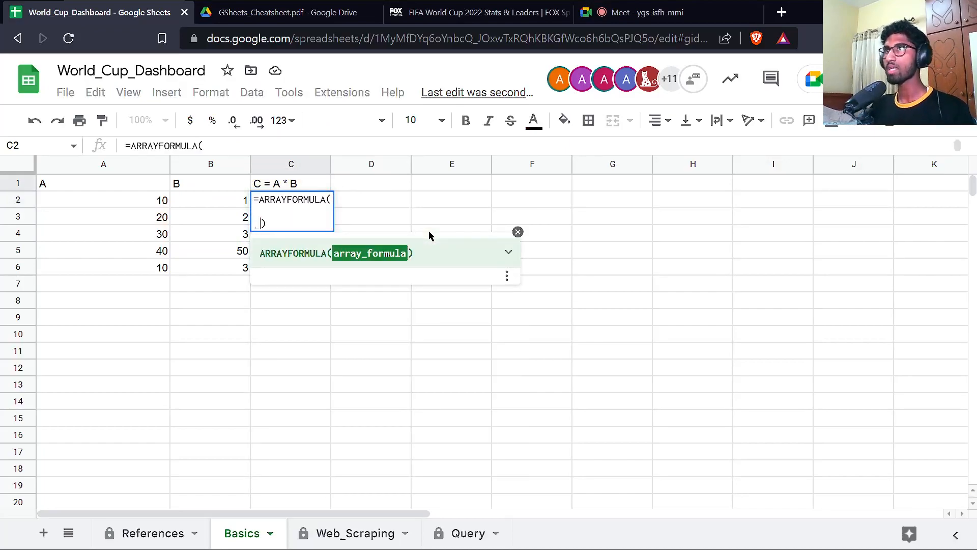
click(268, 210)
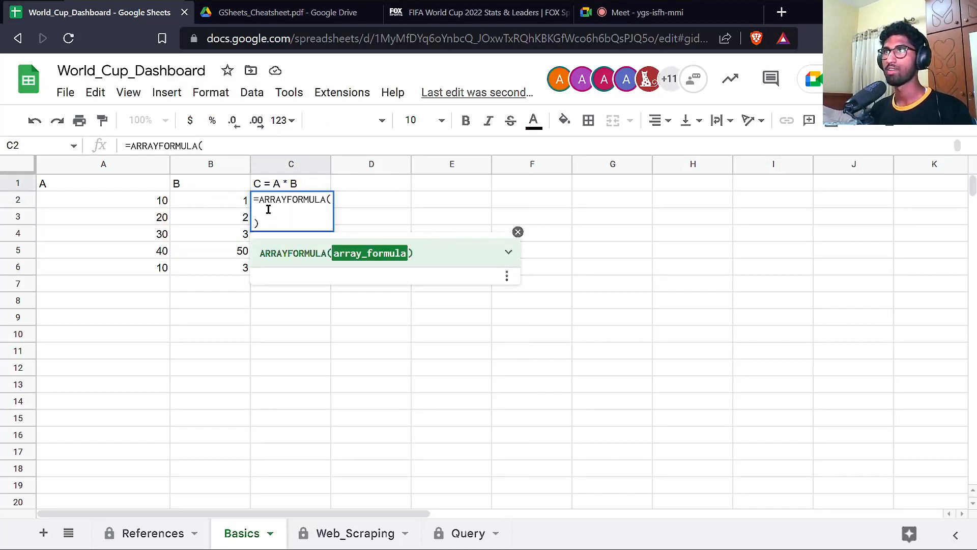
text(IF()
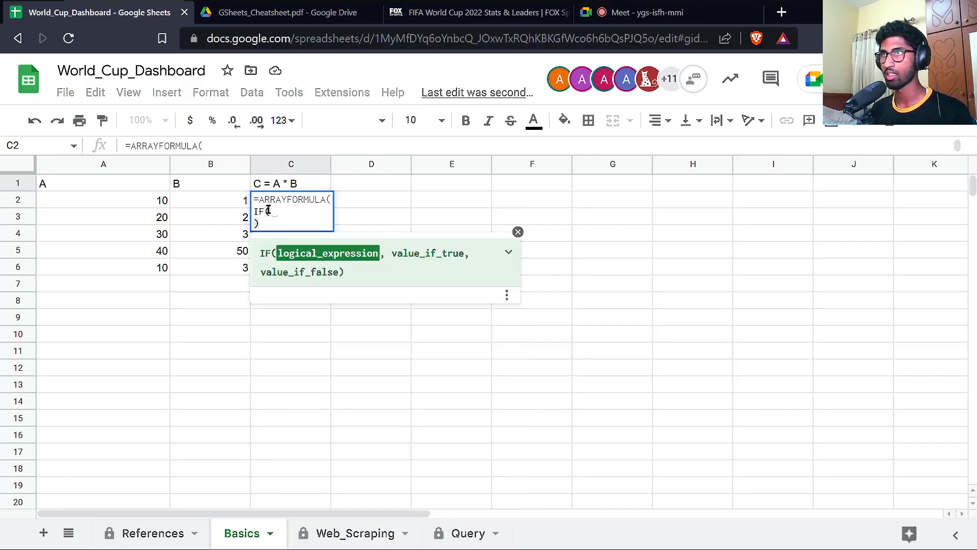
text(isbl)
key(Tab)
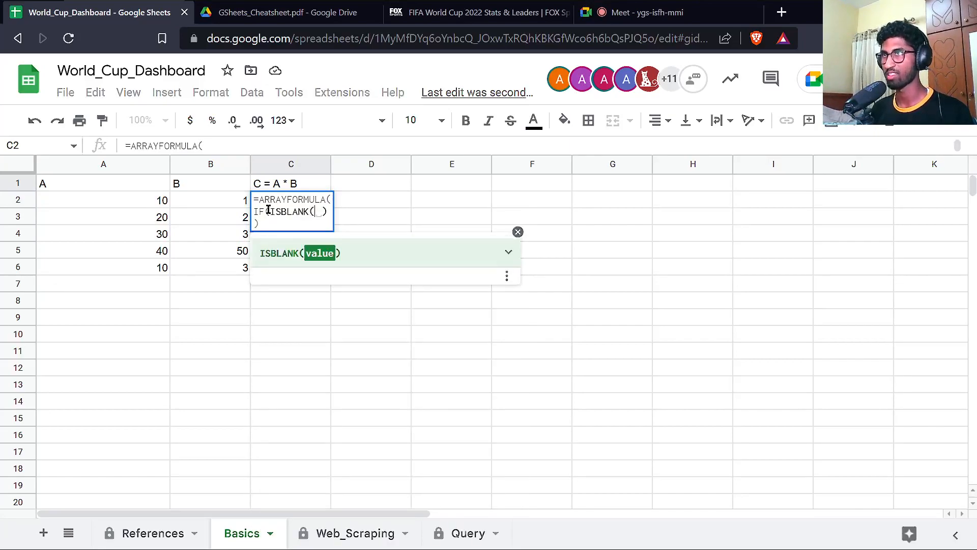
key(Down)
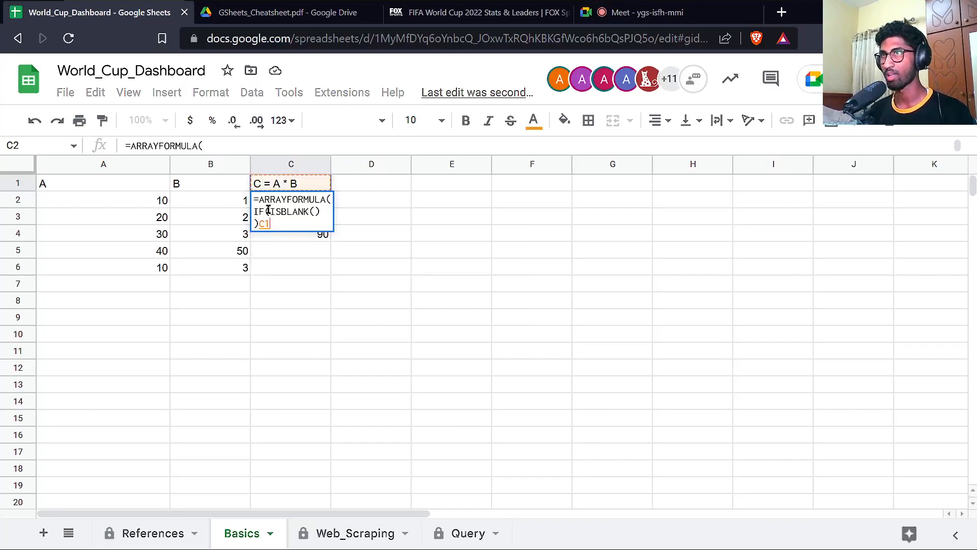
click(314, 211)
text(A2:A)
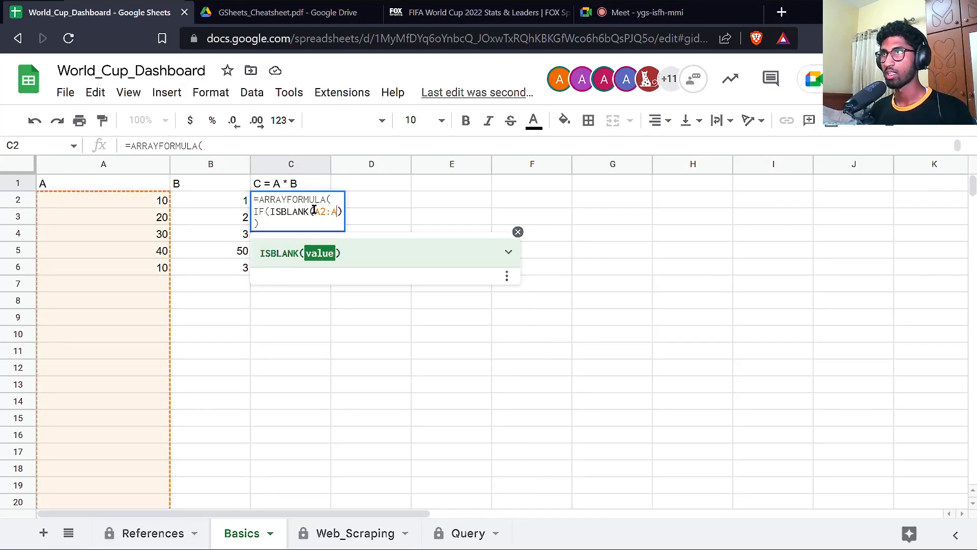
text(), )
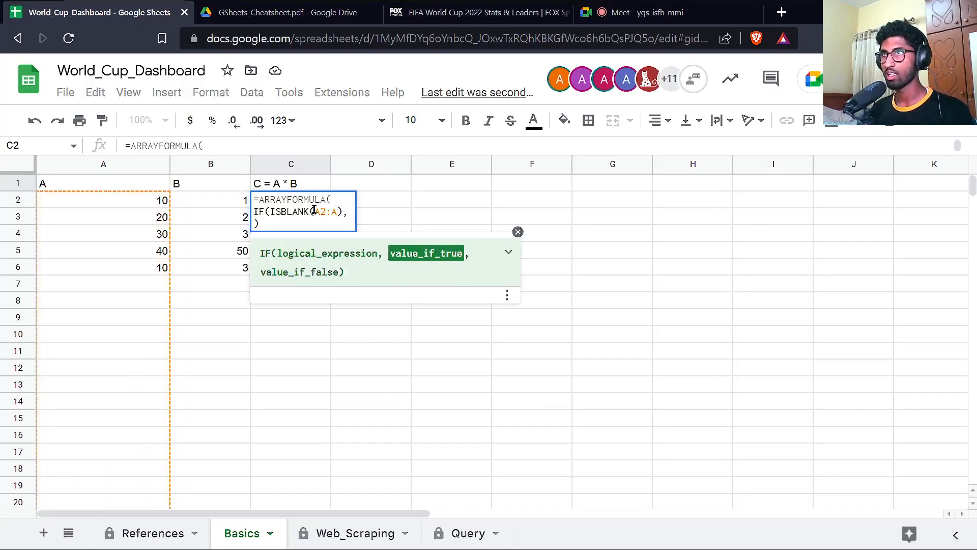
Complete the IF in C2 to return "Empty" when true and the copied A2:A4 * B2:B4 when false.
text("Empty", )
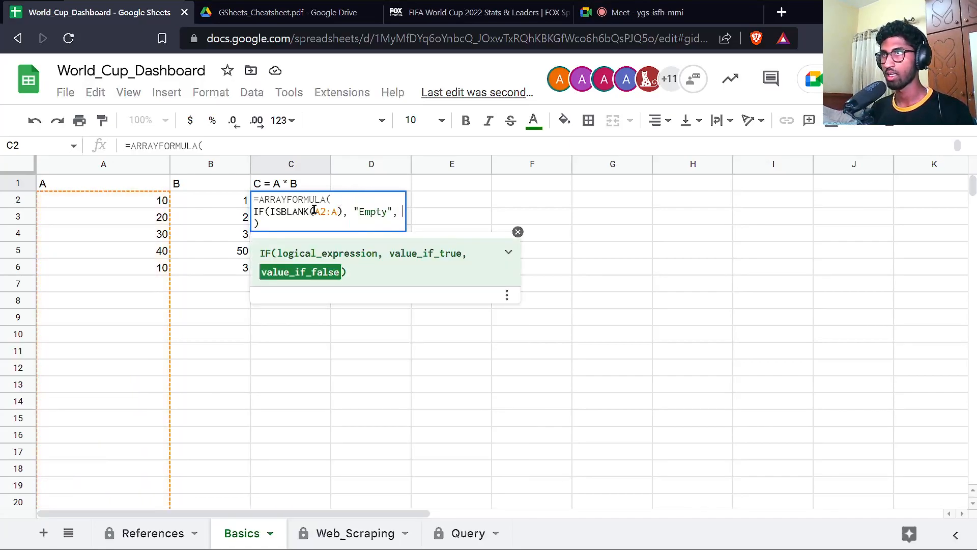
text())
key(Left)
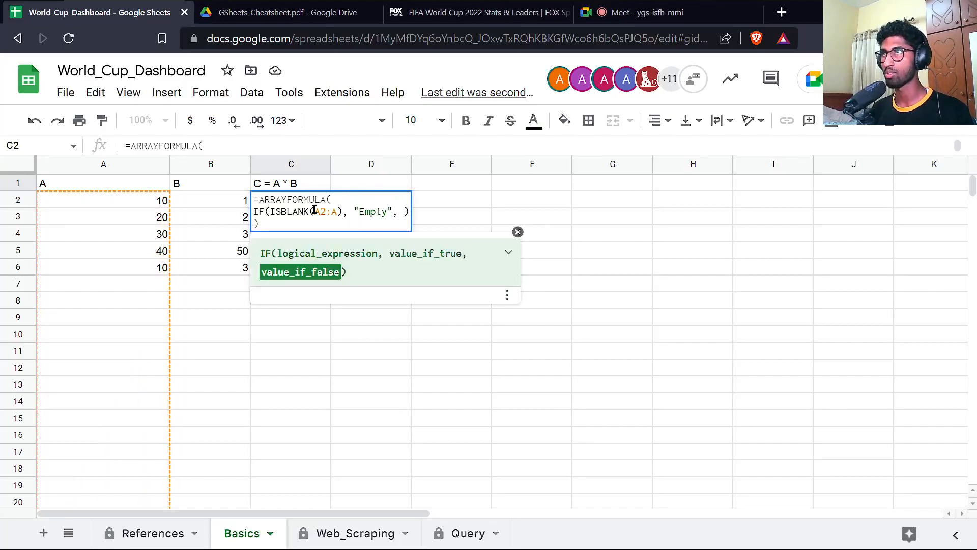
key(ctrl+v)
key(Return)
Open up the multiplied ranges in C2's IF function so its false value reads A2:A * B2:B.
key(Up)
key(Return)
key(Up)
key(End)
key(ctrl+Left)
key(ctrl+Left)
key(ctrl+Left)
key(ctrl+Left)
key(ctrl+Left)
key(ctrl+Left)
key(ctrl+Left)
key(ctrl+Left)
key(ctrl+Left)
key(ctrl+Left)
key(ctrl+Left)
key(ctrl+Left)
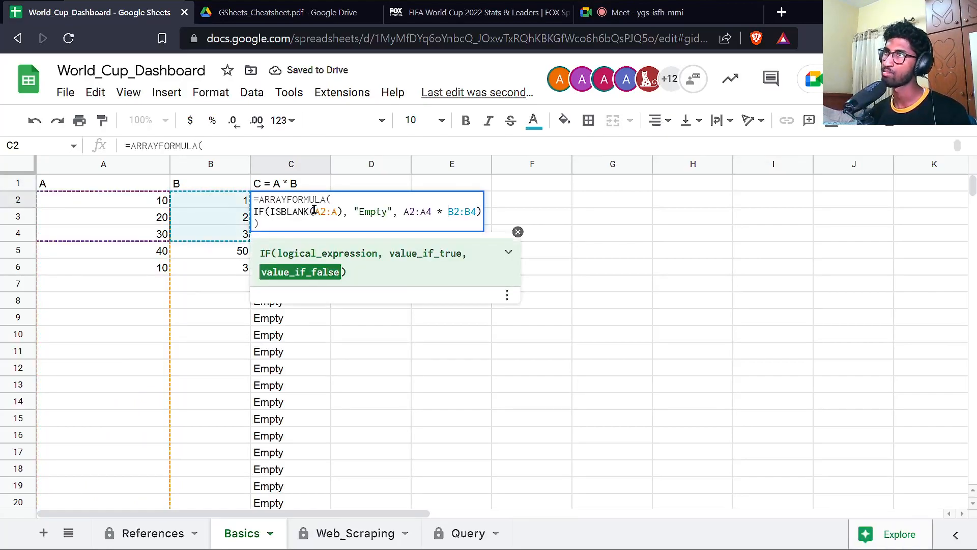
key(Right)
key(Left)
key(End)
key(Left)
key(Left)
key(Left)
key(Left)
key(Left)
key(Left)
key(Left)
key(Left)
key(Left)
key(Left)
key(Delete)
key(End)
key(Left)
key(BackSpace)
key(Return)
key(Up)
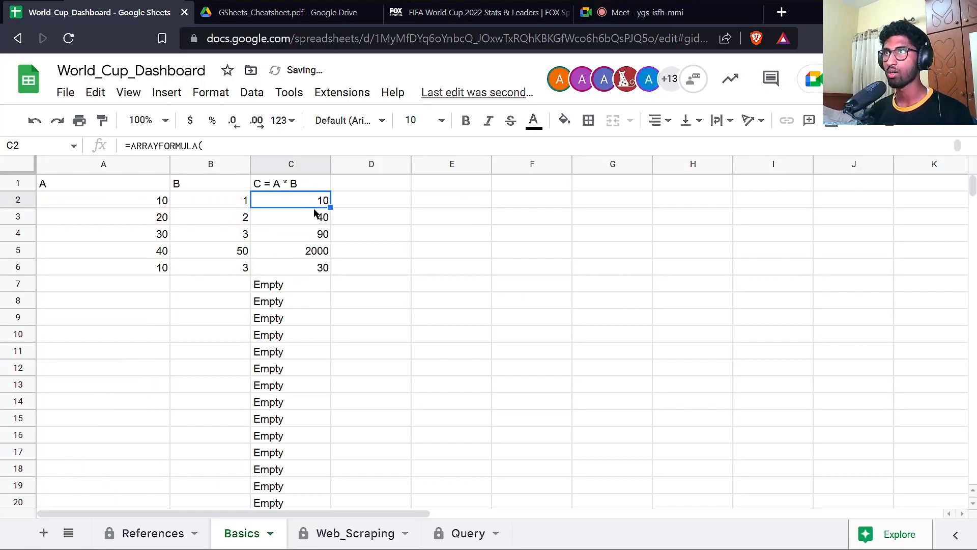
Review the IF function and its arguments inside the array formula in C2.
key(Return)
key(Left)
key(Left)
key(Left)
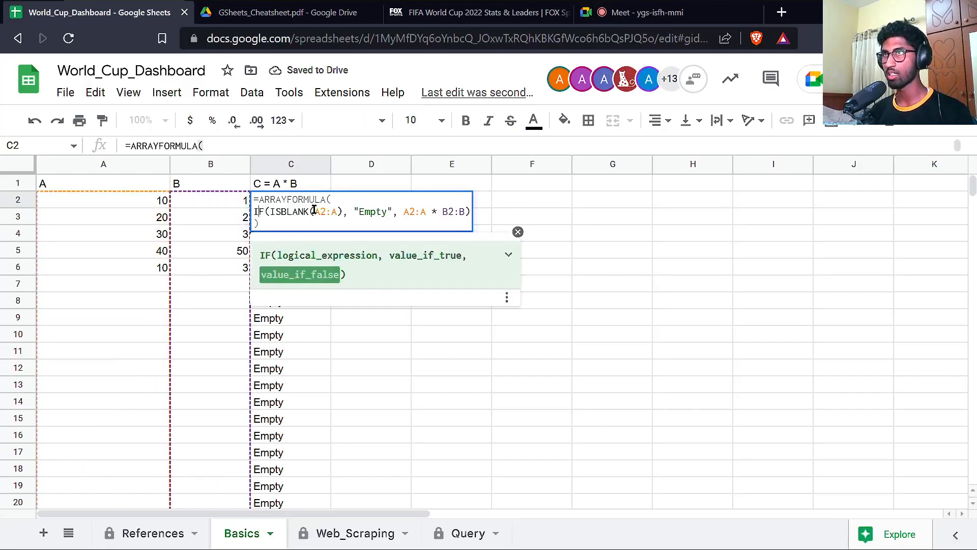
key(Right)
key(shift+Home)
key(Left)
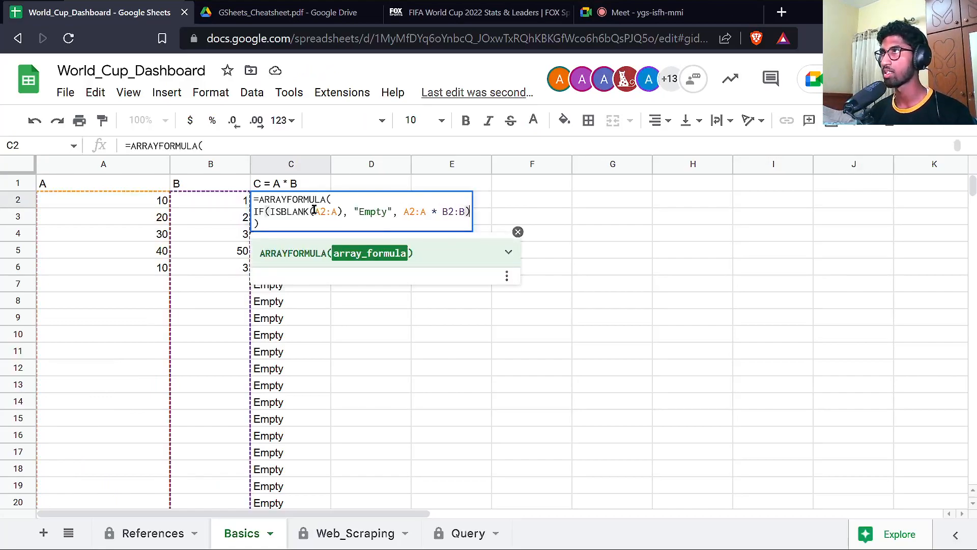
key(Right)
key(Right)
key(Right)
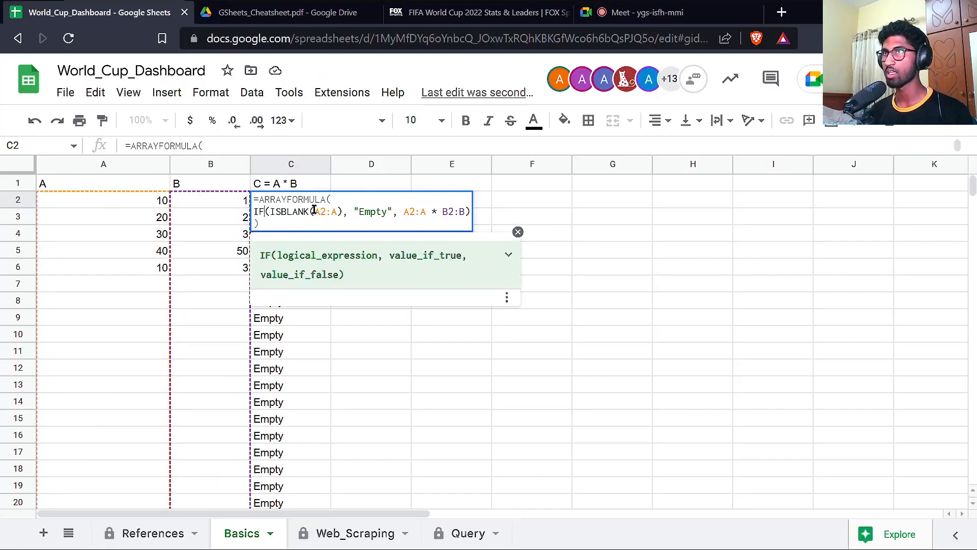
Try placing the "Empty" and A2:A * B2:B arguments of C2's IF on separate lines.
key(End)
key(Left)
key(Left)
key(Left)
key(Left)
key(Left)
key(Left)
key(Left)
key(Left)
key(Left)
key(Left)
key(Left)
key(Left)
key(Left)
key(Left)
key(Left)
key(Left)
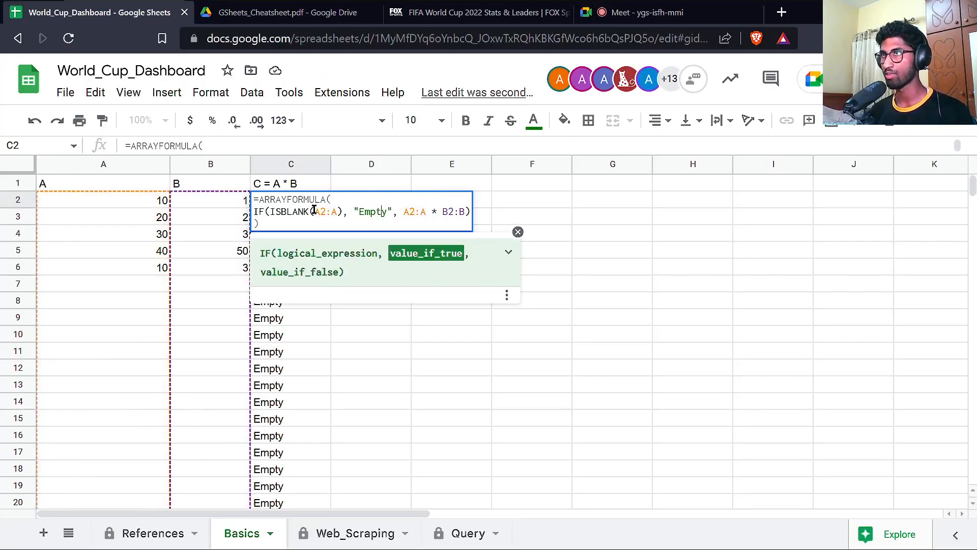
key(Delete)
key(ctrl+Return)
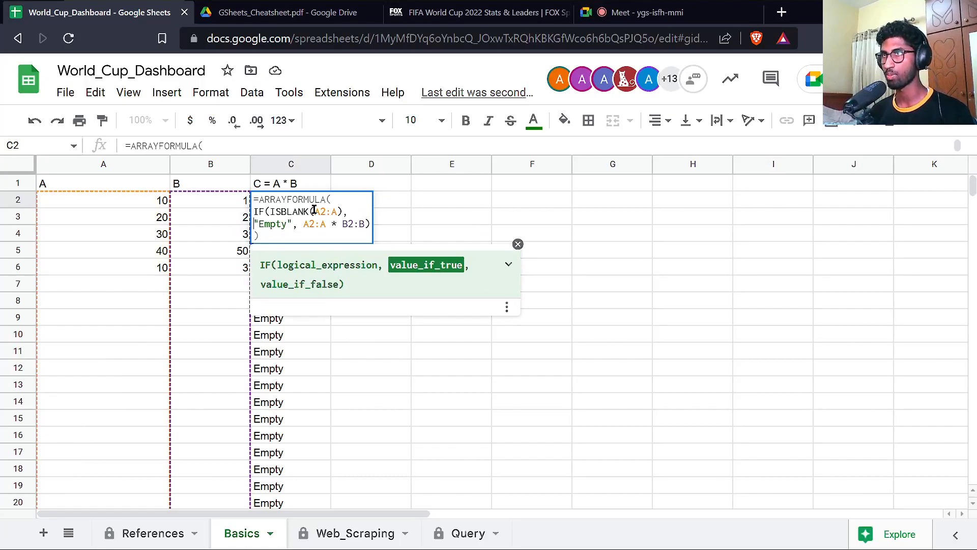
key(Right)
key(Right)
key(Delete)
key(ctrl+Return)
key(End)
key(Left)
key(shift+Home)
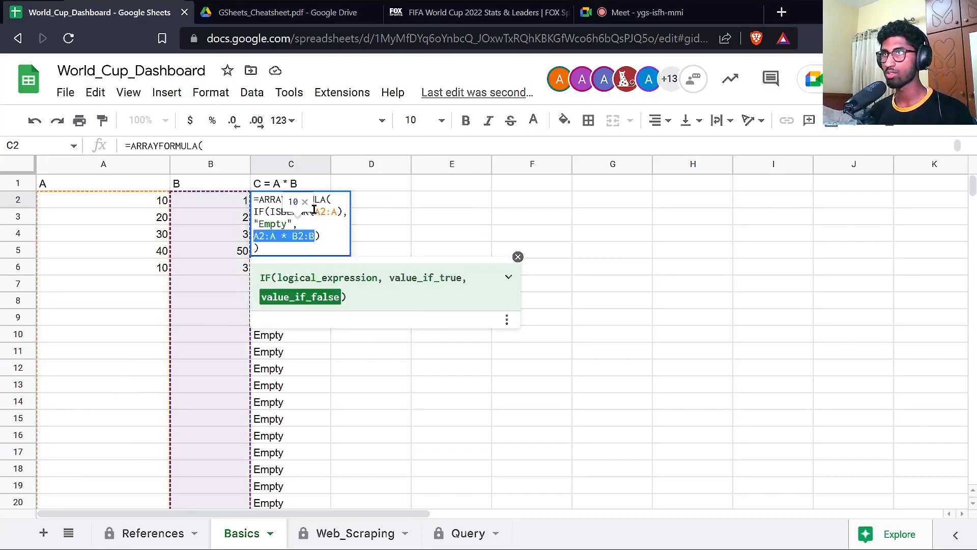
key(Escape)
Remove "Empty" from the IF in C2 so its value_if_true argument is left blank.
key(Return)
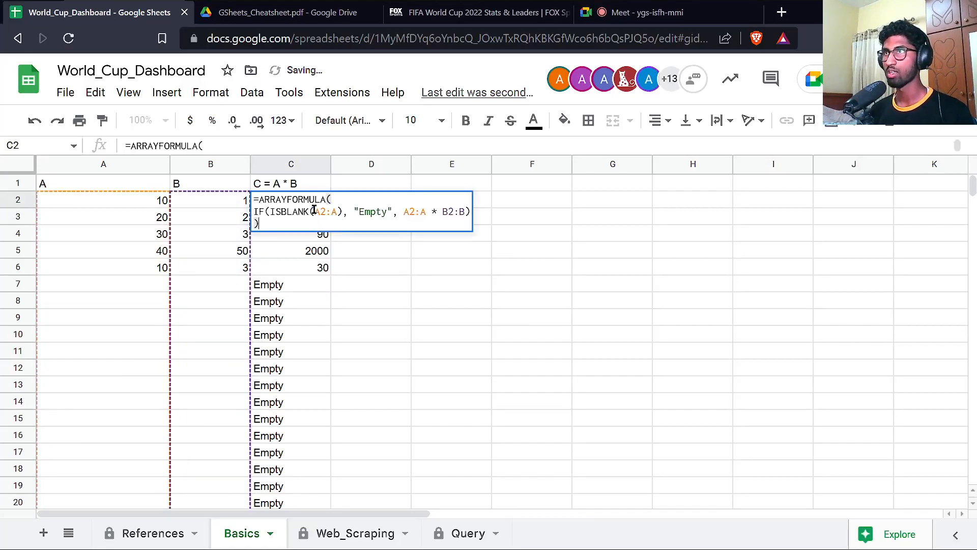
key(Left)
key(Left)
key(Left)
key(Left)
key(Left)
key(Left)
key(Left)
key(Left)
key(Left)
key(Left)
key(Left)
key(Left)
key(Left)
key(Left)
key(Left)
key(Left)
key(ctrl+shift+Left)
key(BackSpace)
key(BackSpace)
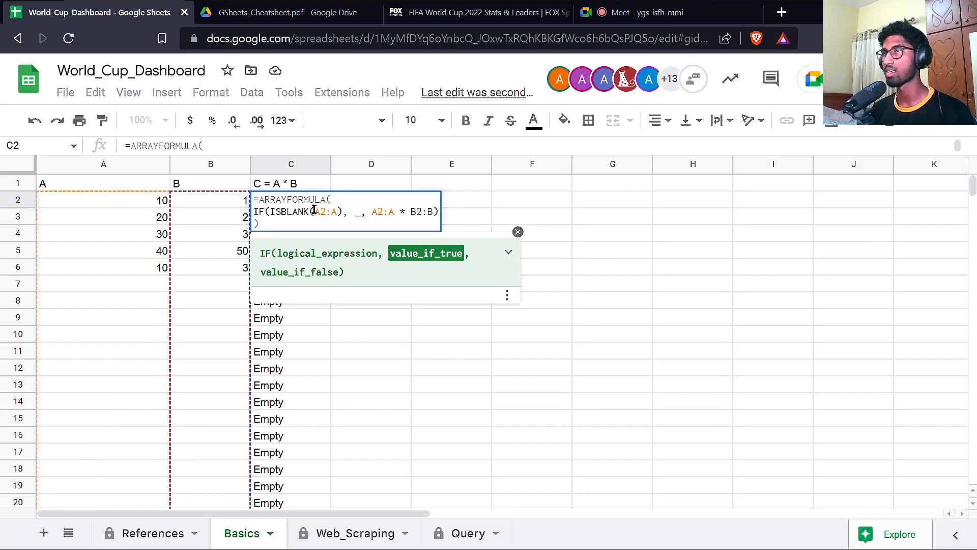
key(Return)
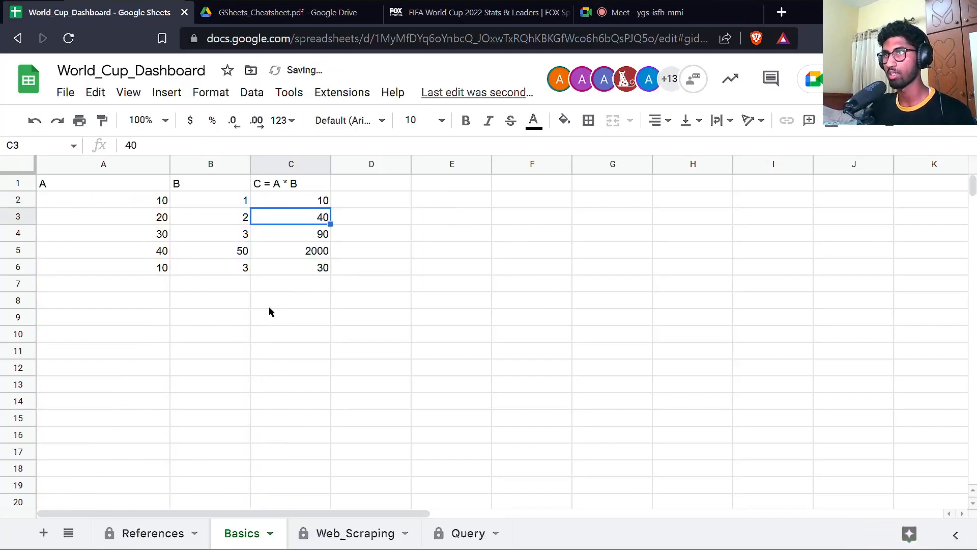
Inspect cell C7 and review the blank value_if_true argument in C2's formula.
click(308, 283)
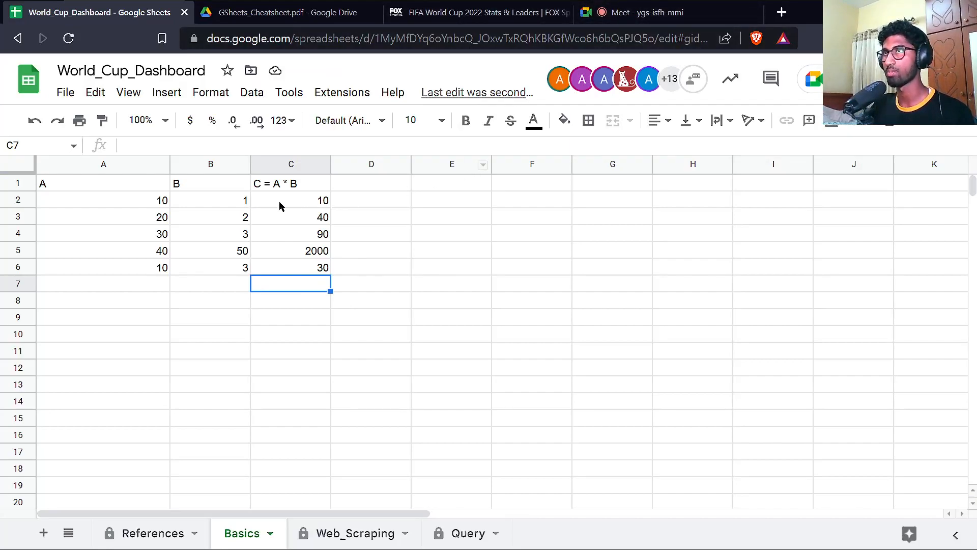
double_click(262, 203)
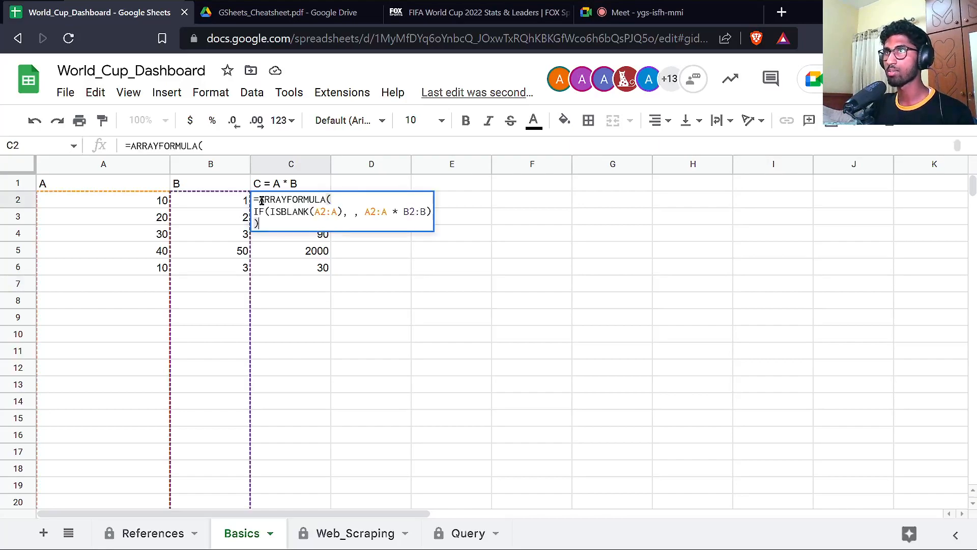
click(346, 202)
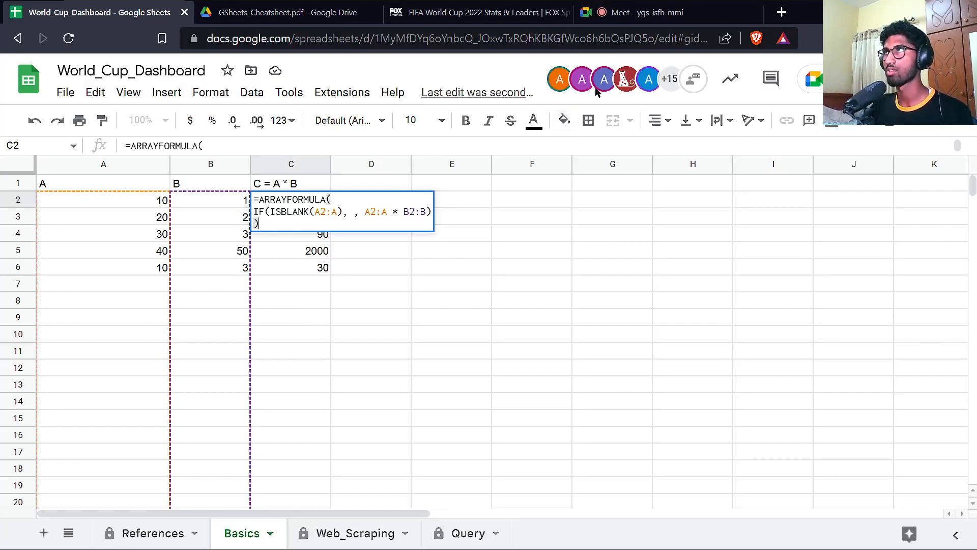
key(Escape)
Switch to the GSheets_Cheatsheet.pdf tab and copy the first Automatic Numbering formula, which uses B2:B100.
click(285, 12)
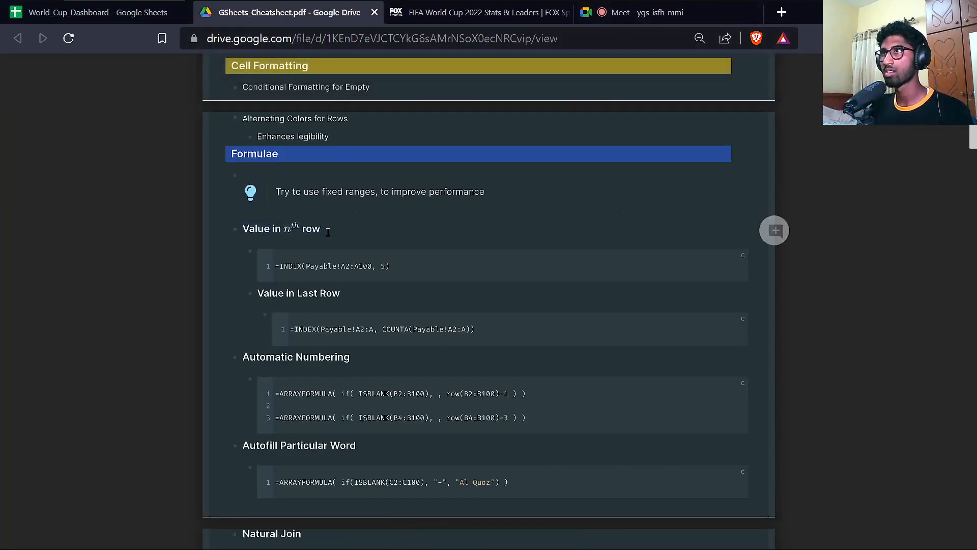
scroll(256, 127, down, 2)
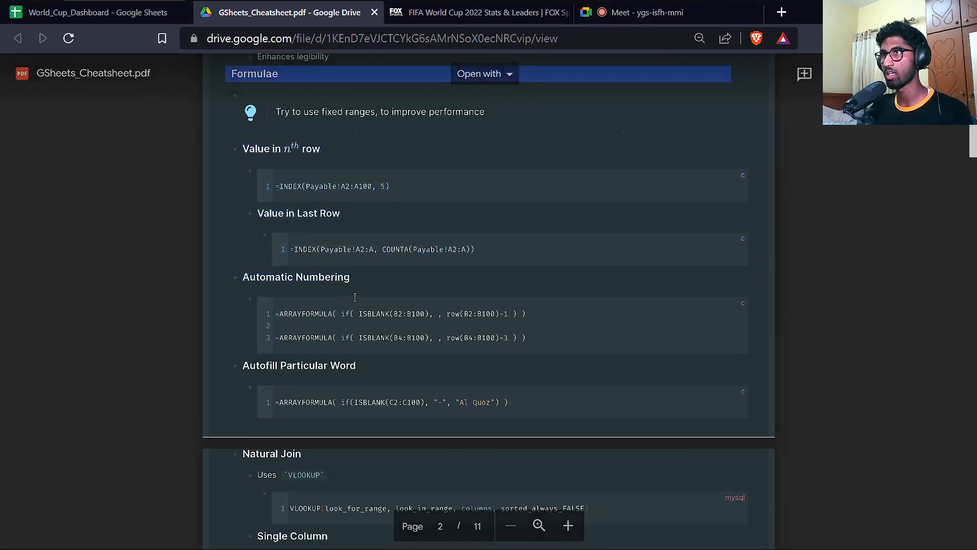
scroll(347, 300, down, 2)
scroll(271, 309, up, 2)
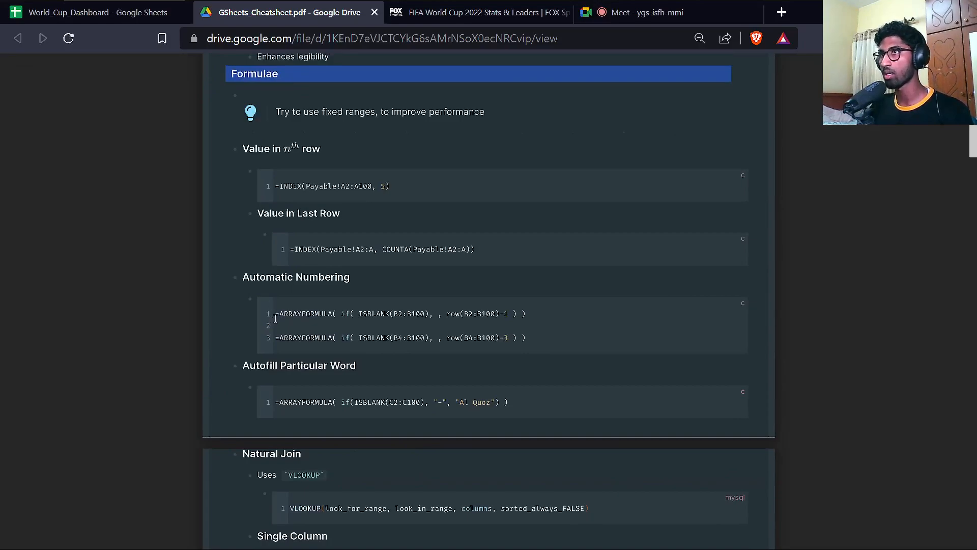
drag(277, 312, 538, 316)
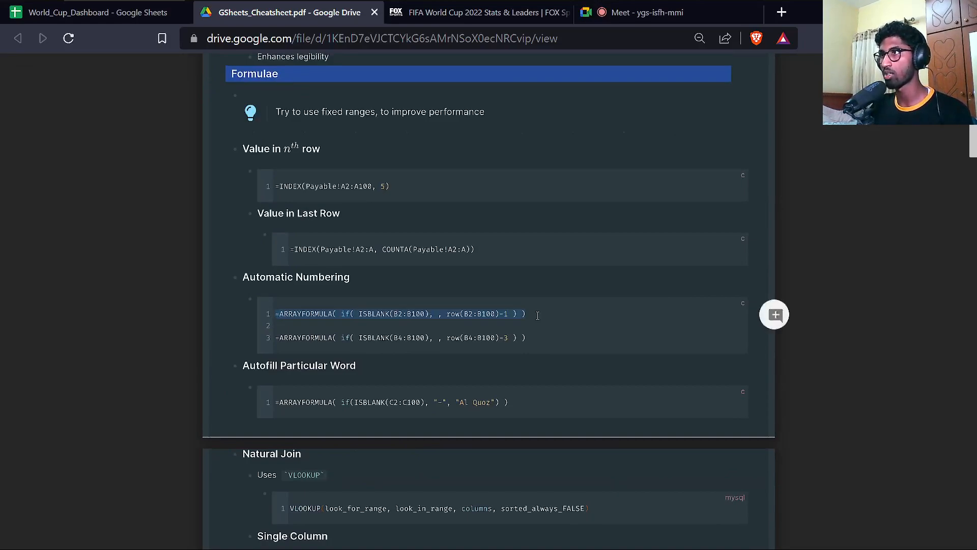
Return to the World_Cup_Dashboard spreadsheet and clear the example data in A1:C6.
key(ctrl+shift+Tab)
click(81, 186)
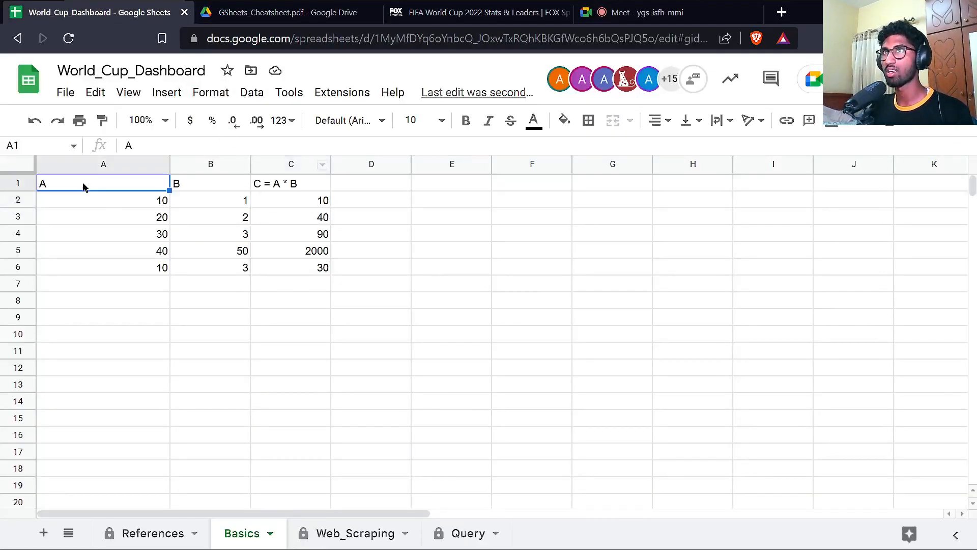
shift+click(286, 269)
key(Delete)
Enter a bold "Name" header in B1 and fill B2:B4 with three people's first names.
click(193, 185)
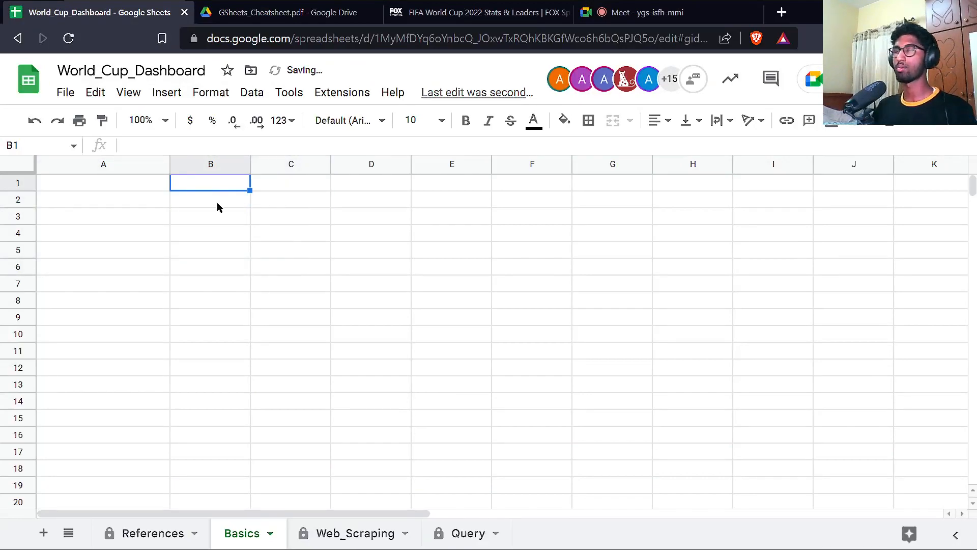
text(Name)
key(Return)
text(Thahir)
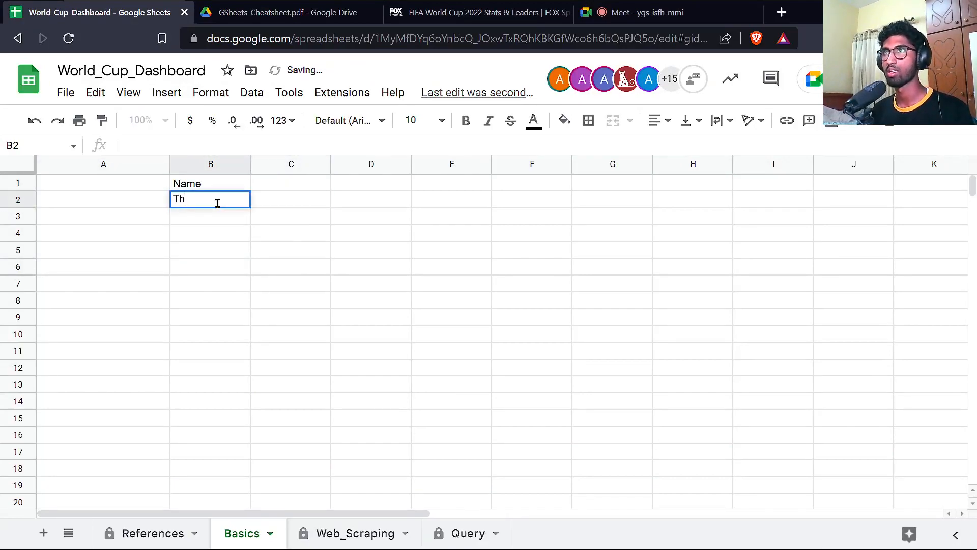
key(Up)
key(ctrl+b)
key(Down)
key(Down)
text(Anurag)
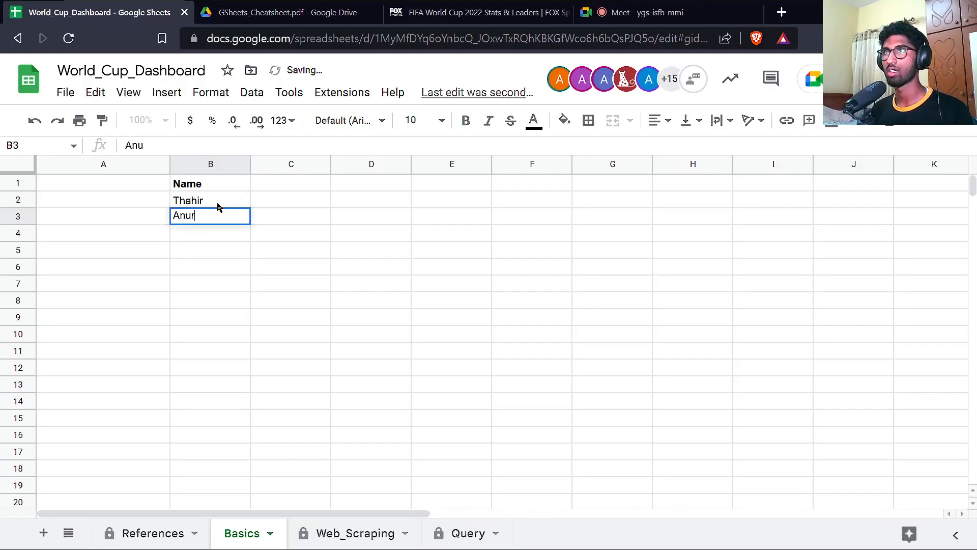
key(Return)
text(Dhruv)
Add the header "S No" in A1 and number the names 1, 2 and 3 in A2:A4.
key(Left)
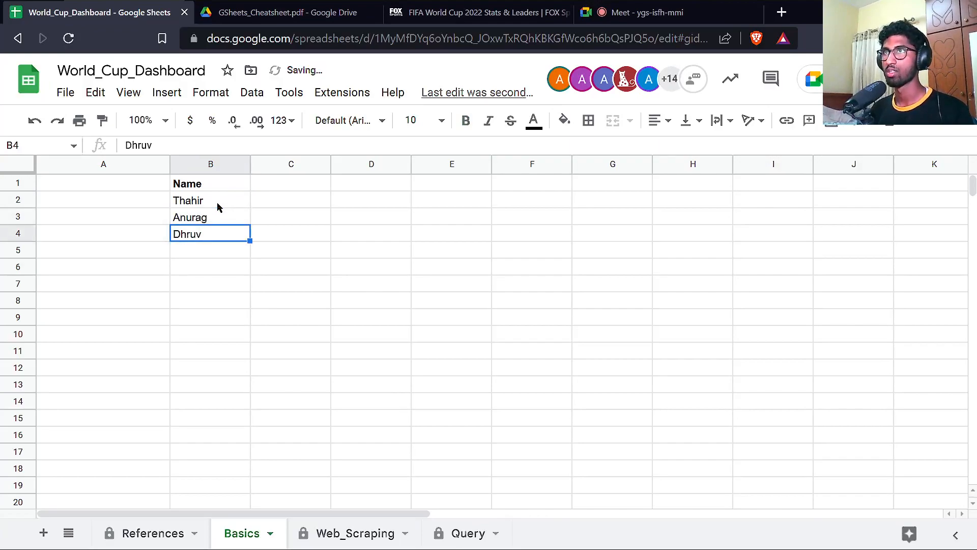
key(Up)
key(Up)
key(Up)
text(S No)
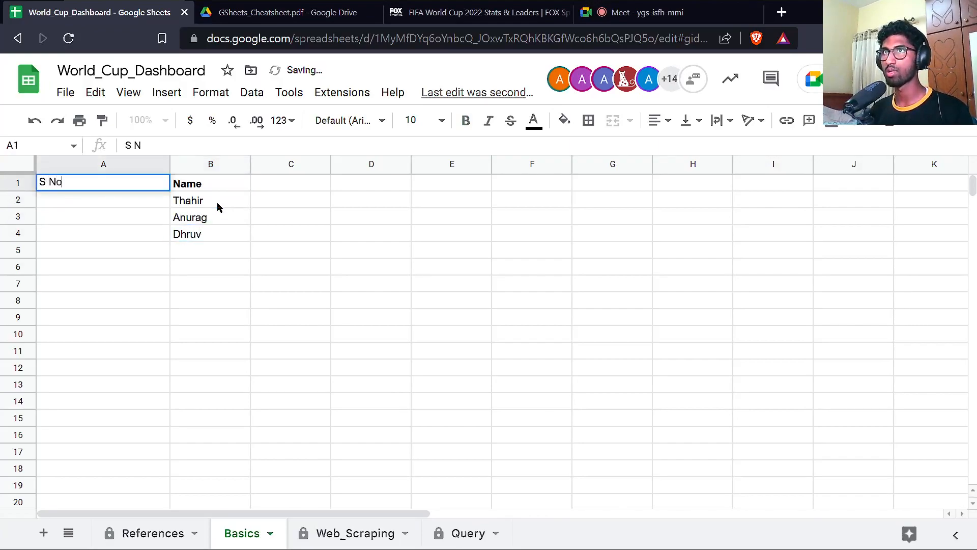
key(Return)
text(1)
key(Return)
text(2)
key(Return)
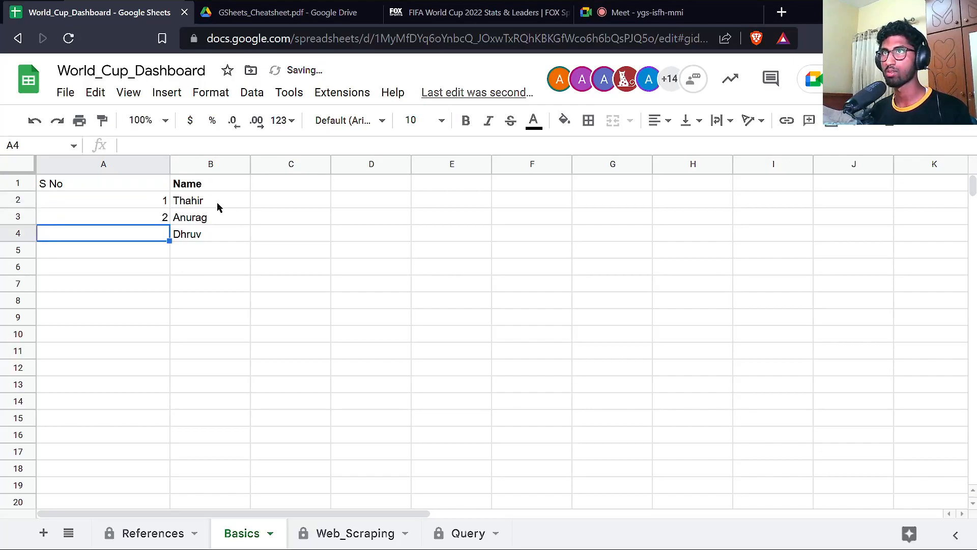
text(3)
key(Return)
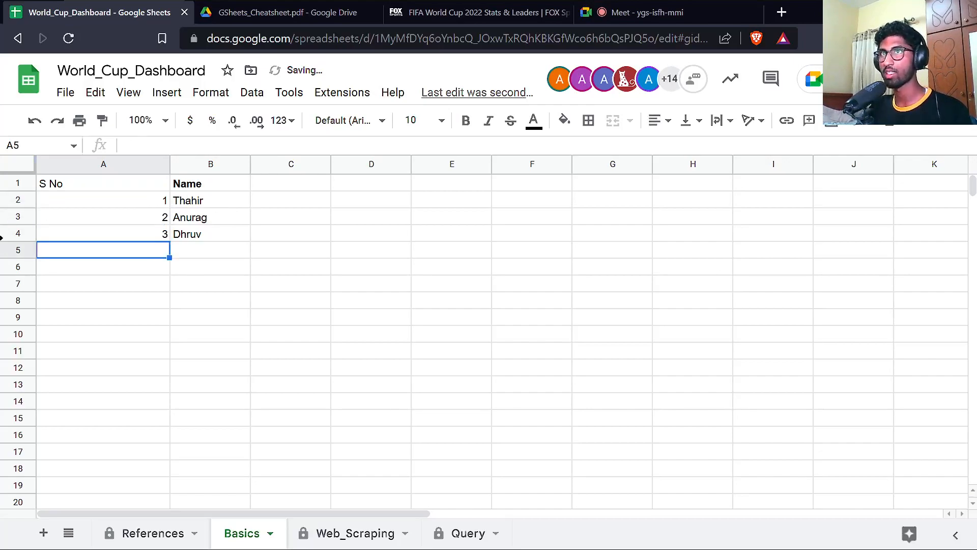
Try moving row 4 above row 2 and check how the manual serial numbers follow.
click(15, 233)
drag(15, 233, 194, 192)
click(151, 202)
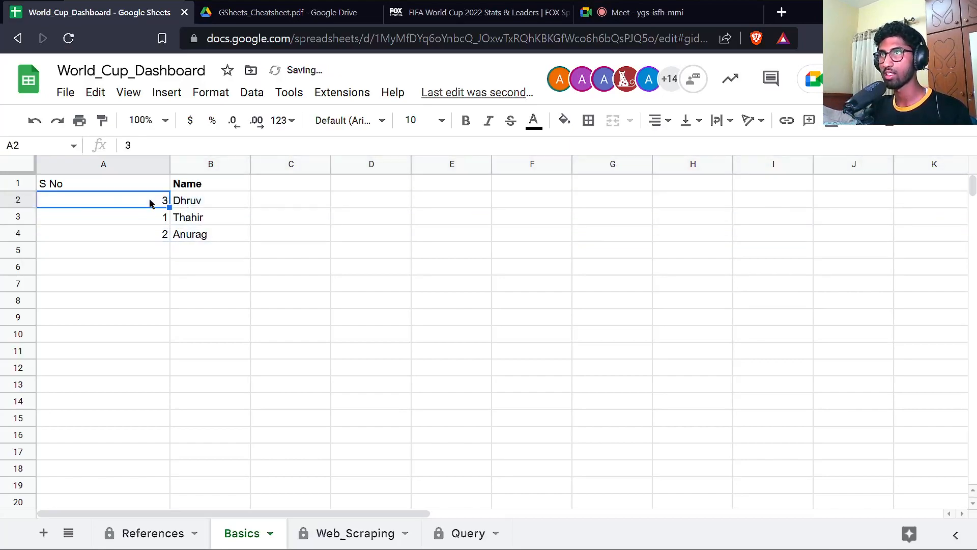
key(Down)
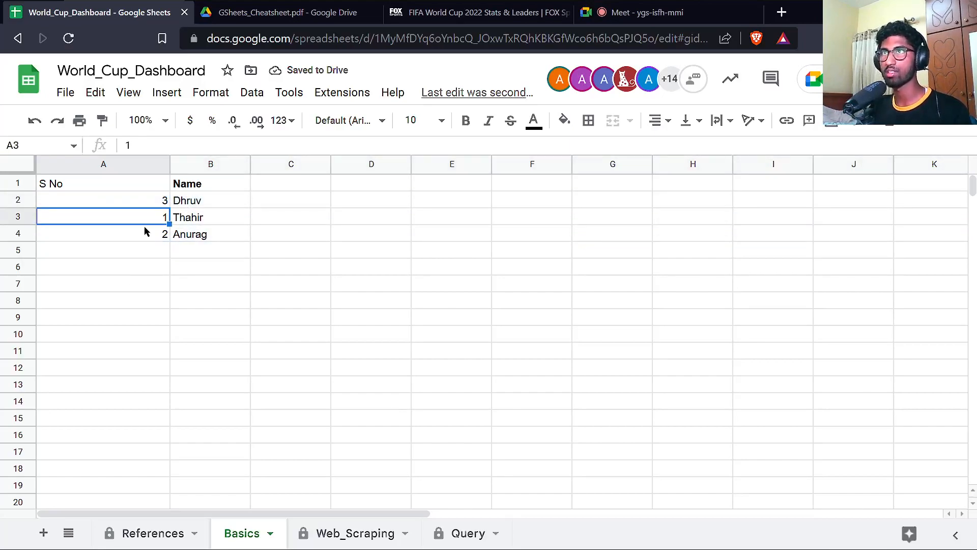
key(ctrl+z)
Replace the value in A2 with the copied formula =ARRAYFORMULA( if( ISBLANK(B2:B100), , row(B2:B100)-1 ) ).
click(141, 200)
double_click(141, 200)
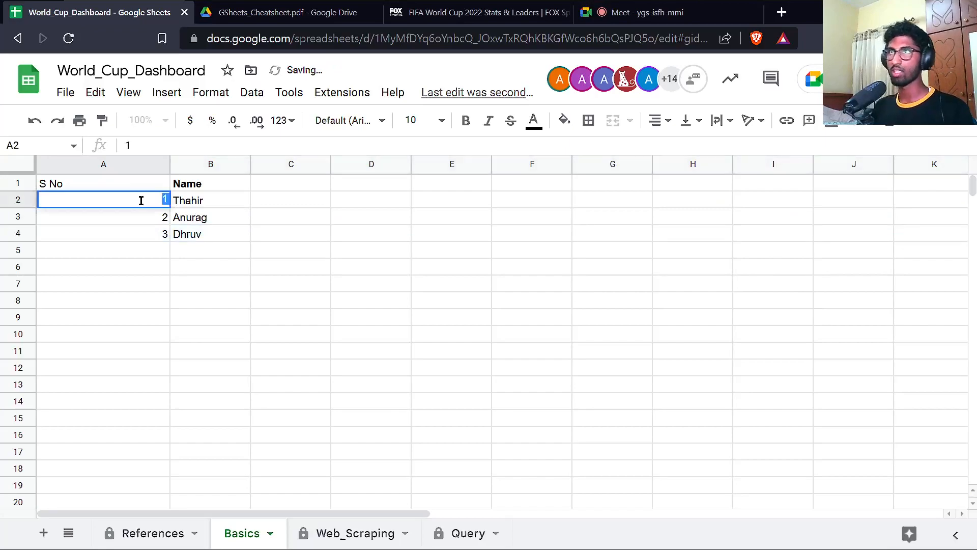
text(=ARRAYFORMULA( if( ISBLANK(B2:B100), , row(B2:B100)-1 ) ))
Change both the ISBLANK and ROW ranges in A2's numbering formula to A2:A100.
key(ctrl+Left)
key(ctrl+Left)
key(ctrl+Left)
key(ctrl+Left)
key(ctrl+Left)
key(ctrl+Left)
key(Delete)
text(A)
key(ctrl+Right)
key(Delete)
text(A)
key(ctrl+Right)
key(ctrl+Right)
key(ctrl+Right)
key(ctrl+Right)
key(ctrl+Right)
key(Delete)
text(A)
key(ctrl+Right)
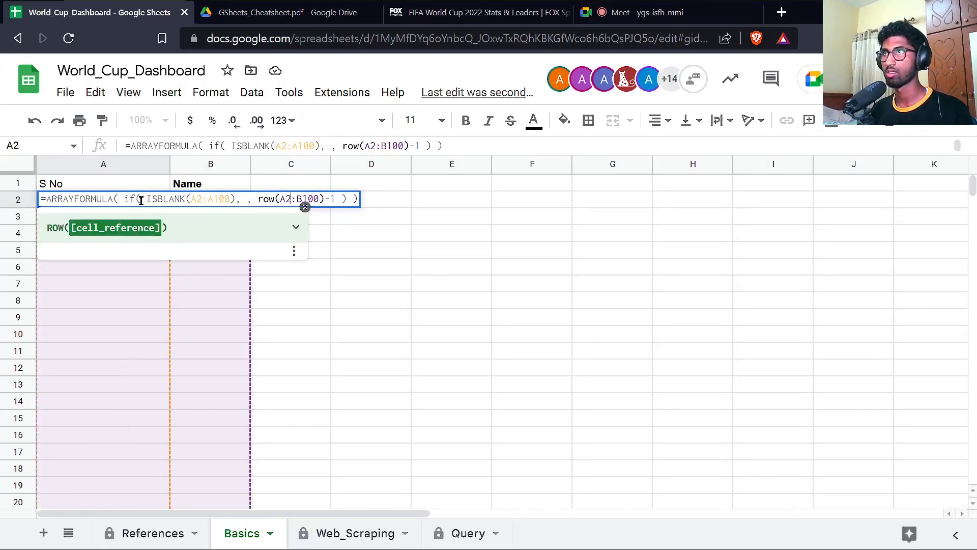
key(Return)
Clear the manually entered serial numbers from A3 and A4.
key(Delete)
key(Down)
key(Delete)
Change the ISBLANK range in A2's numbering formula to B2:B100.
double_click(117, 202)
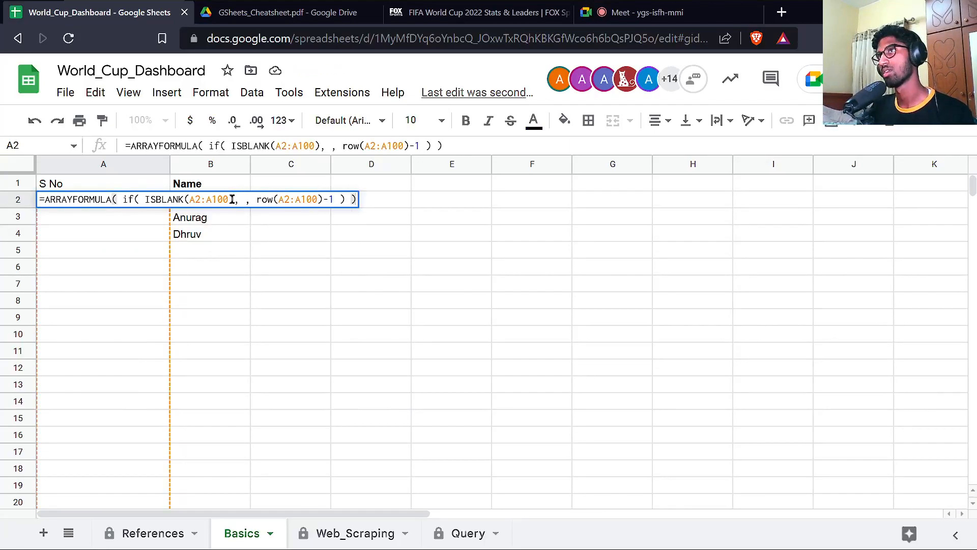
drag(188, 199, 211, 199)
text(BB)
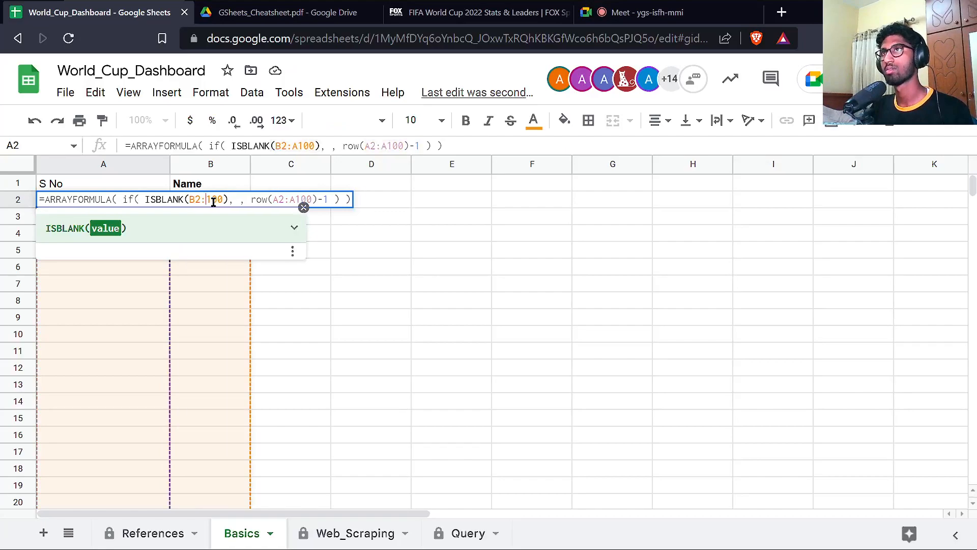
key(Return)
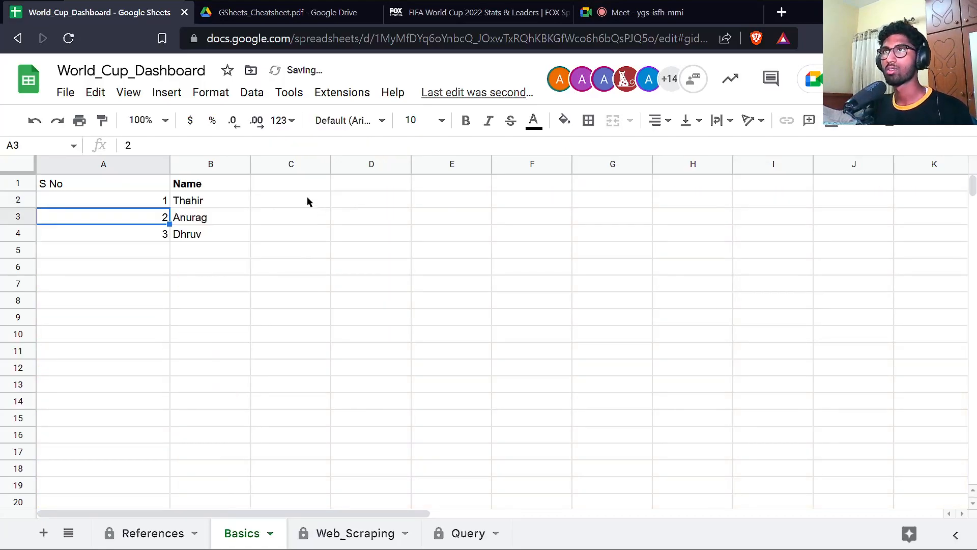
Review the numbering formula in A2, the first name in B2 and the rows below the list.
double_click(131, 203)
click(123, 199)
key(Escape)
click(214, 200)
scroll(225, 390, down, 5)
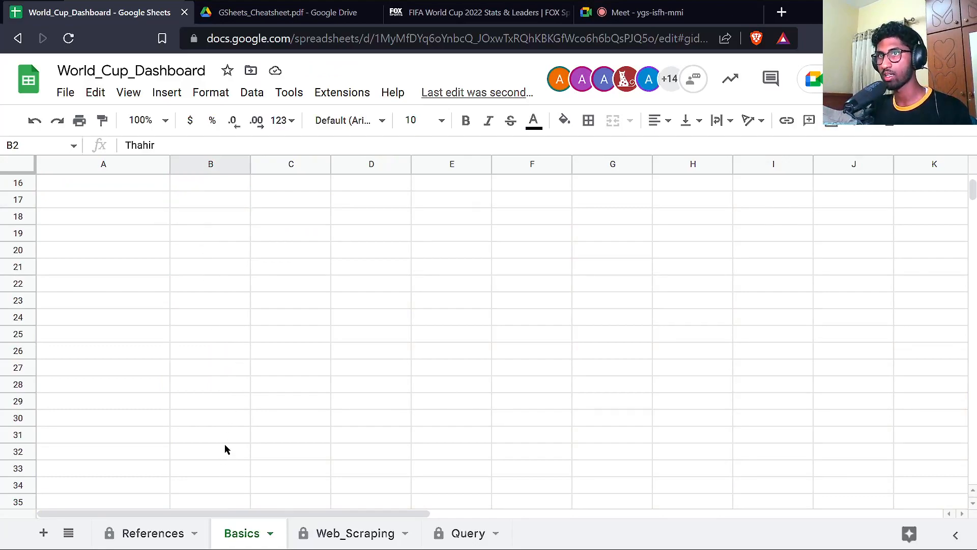
scroll(220, 262, up, 5)
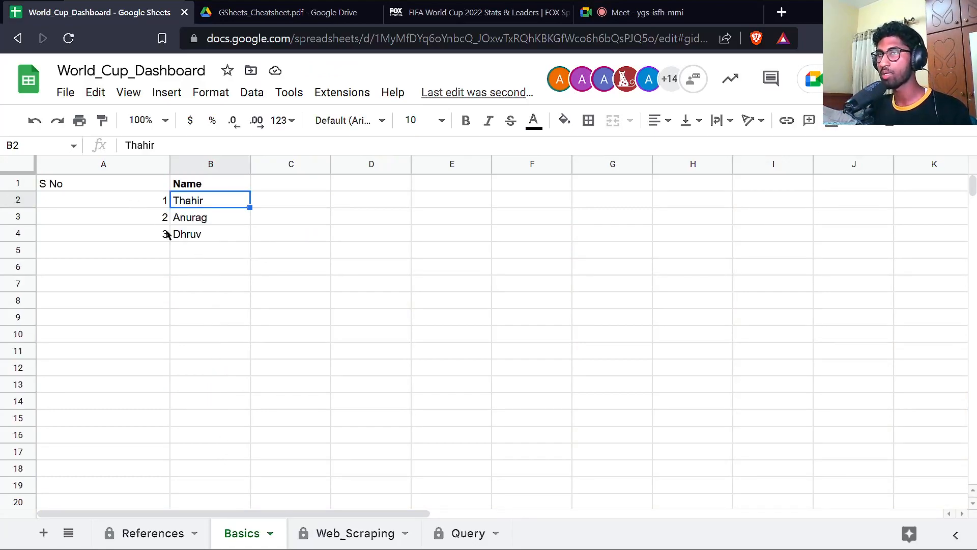
Open A2's numbering formula and highlight its row(A2:A100)-1 expression.
double_click(146, 200)
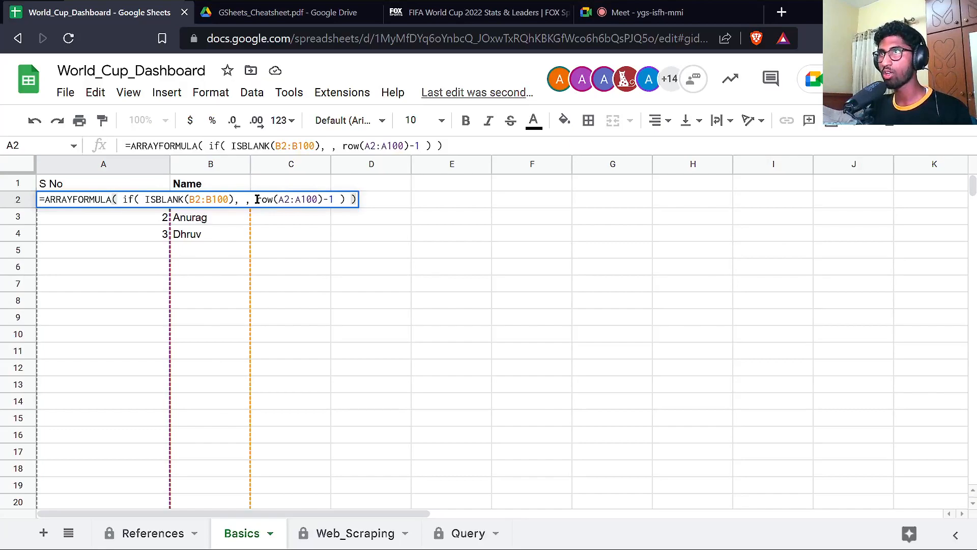
drag(257, 199, 334, 199)
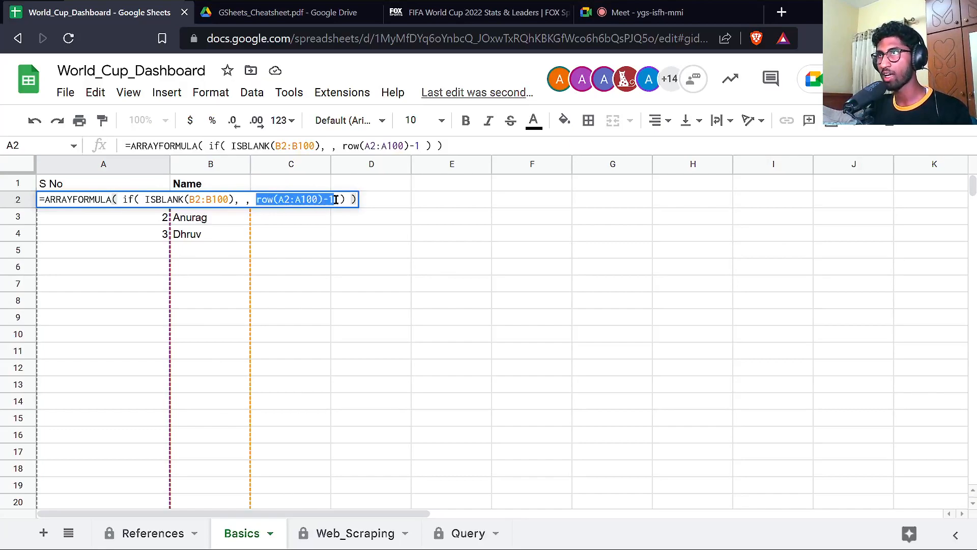
Remove the -1 after row(A2:A100) in A2's numbering formula.
click(286, 198)
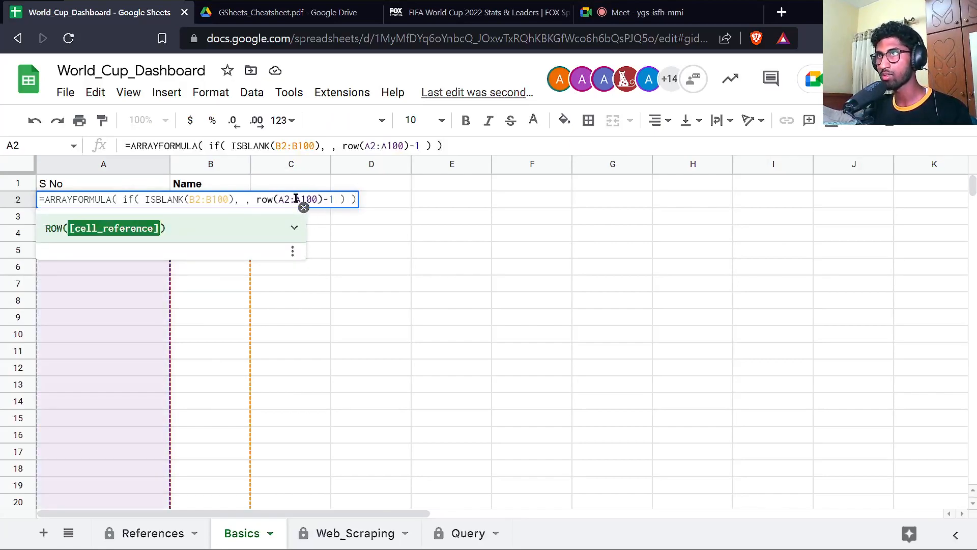
drag(323, 199, 338, 199)
click(332, 200)
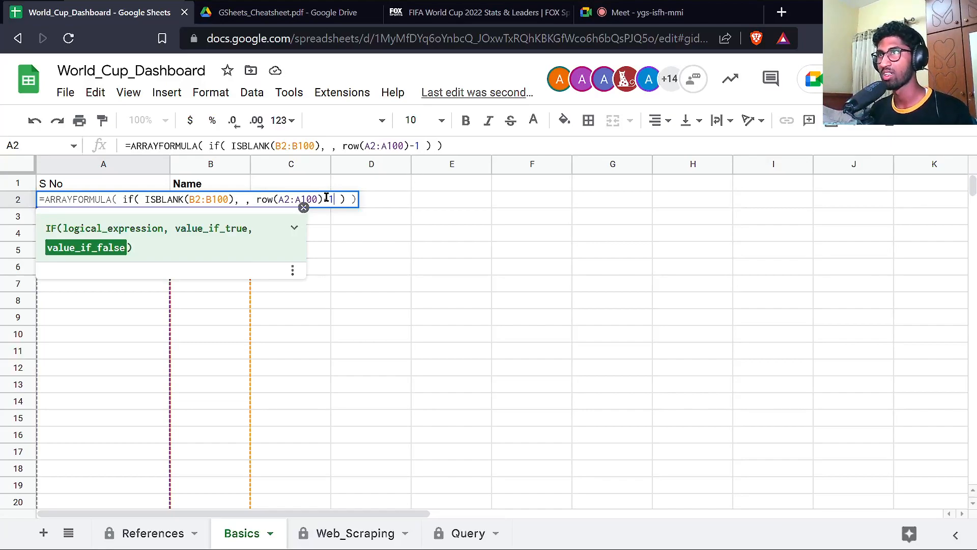
key(BackSpace)
key(BackSpace)
key(Return)
key(Up)
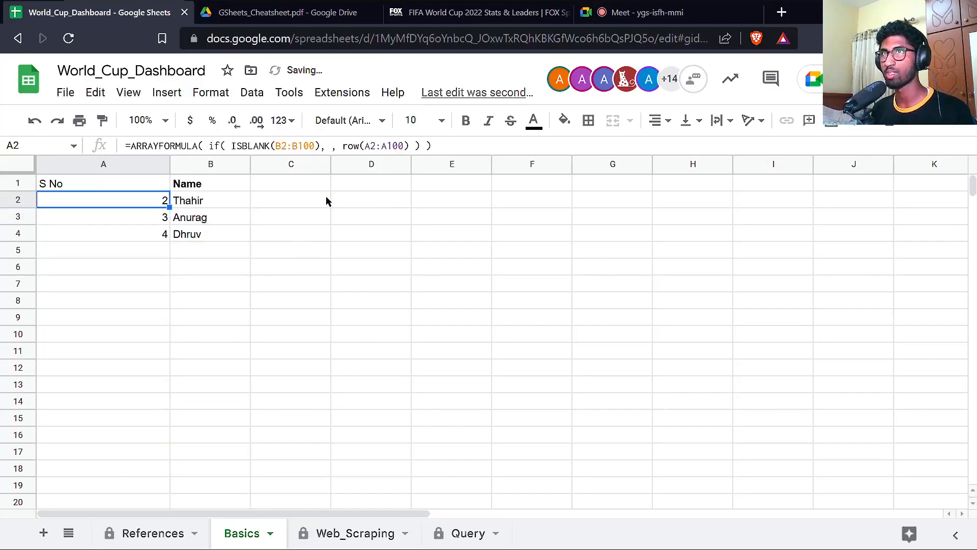
Switch to the Google Meet call, check the participant list and read the in-call messages about the -1 offset.
click(647, 13)
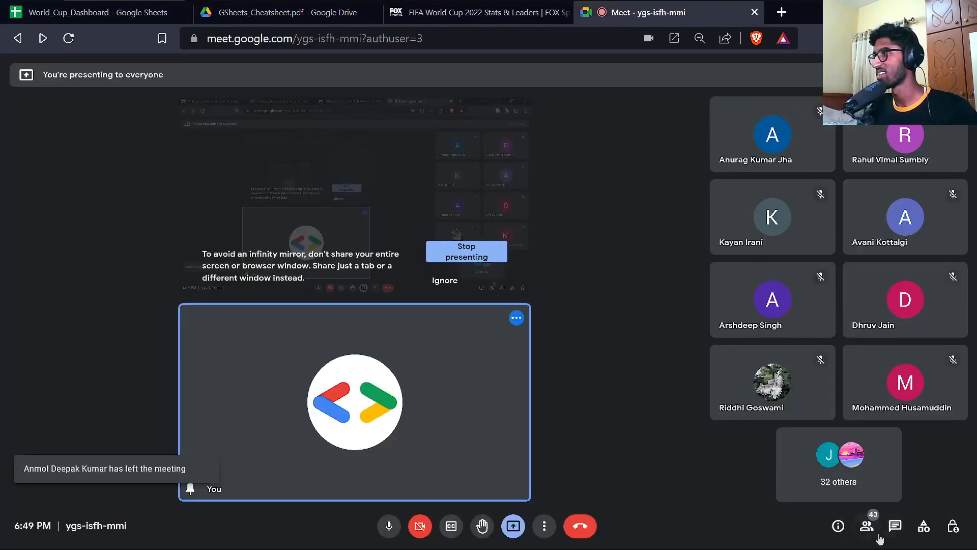
click(867, 529)
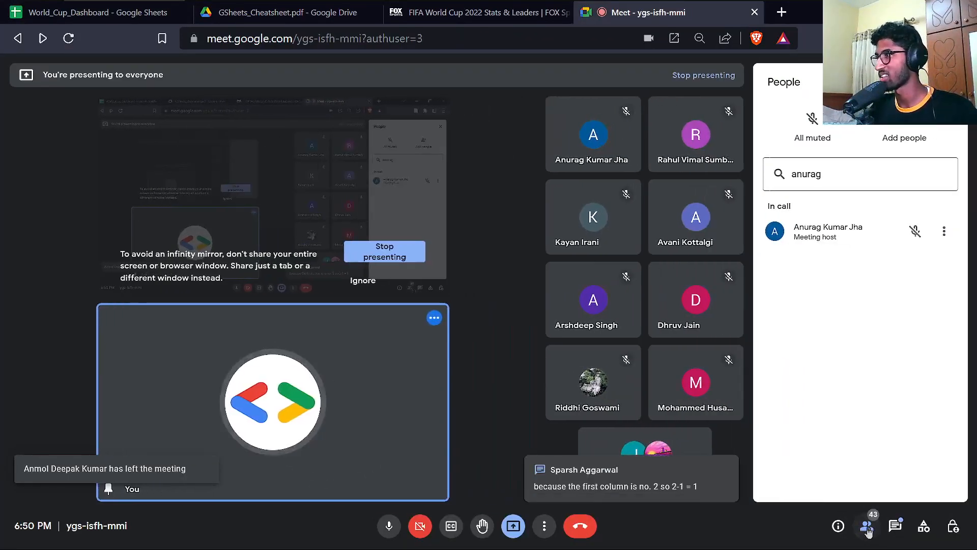
click(865, 529)
click(895, 526)
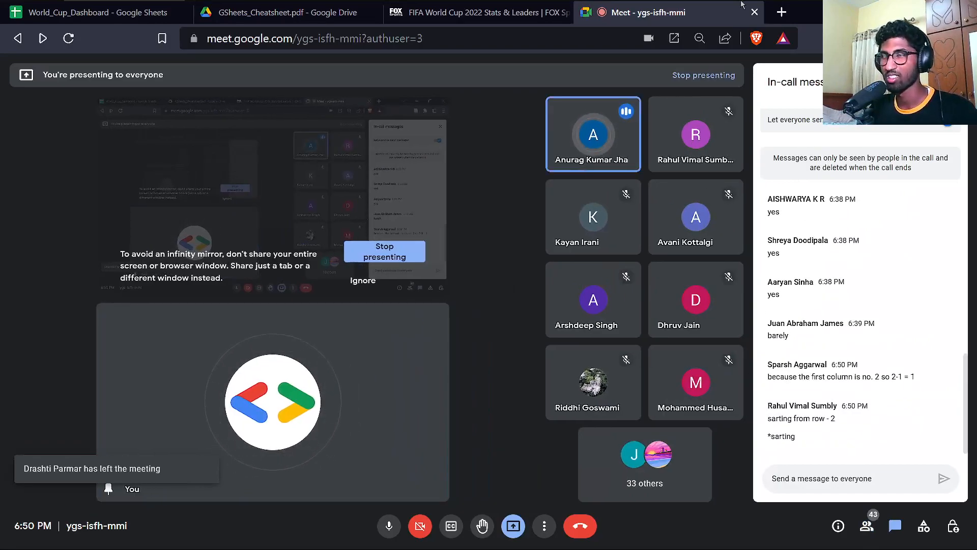
mouse_move(755, 4)
scroll(755, 4, up, 2)
scroll(754, 4, up, 2)
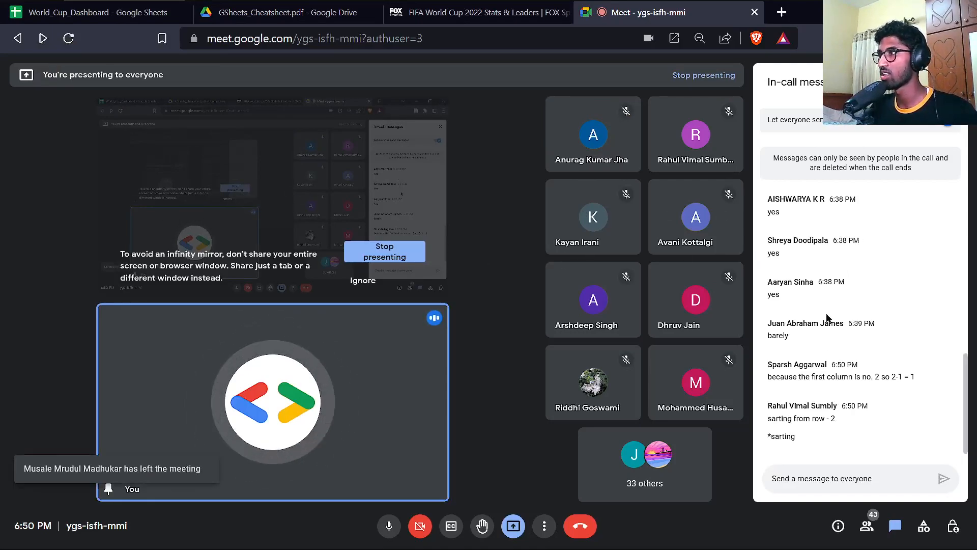
Switch back to the World_Cup_Dashboard sheet and add -1 after row(A2:A100) in A2's numbering formula.
click(101, 12)
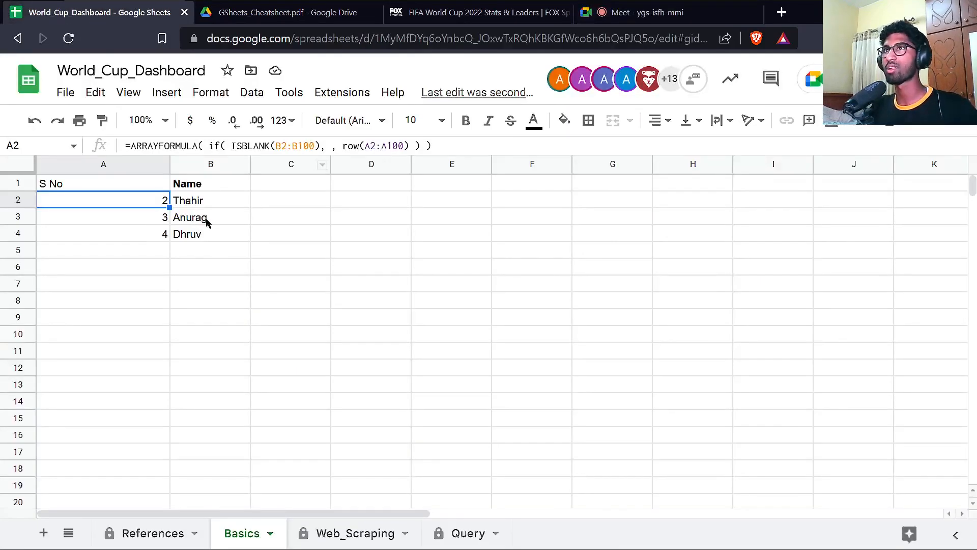
double_click(156, 200)
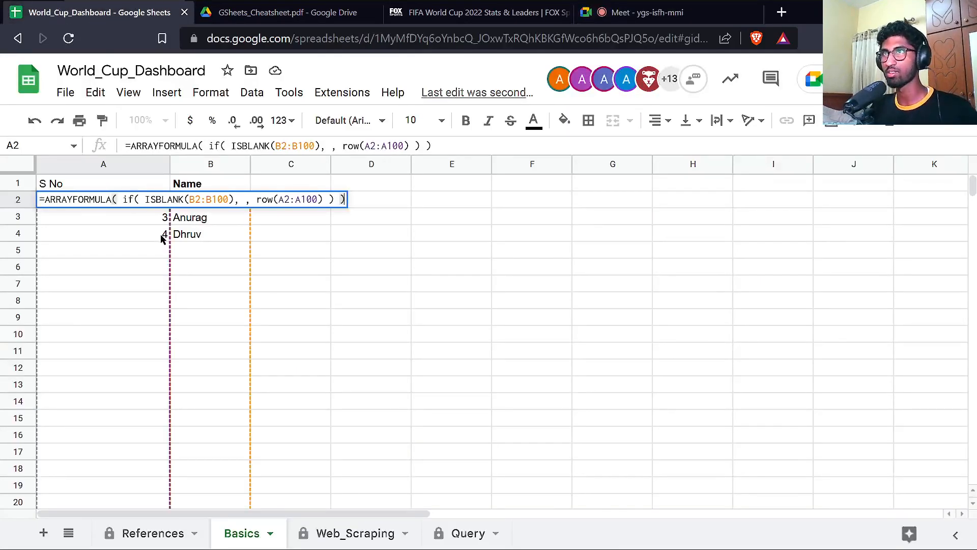
key(Escape)
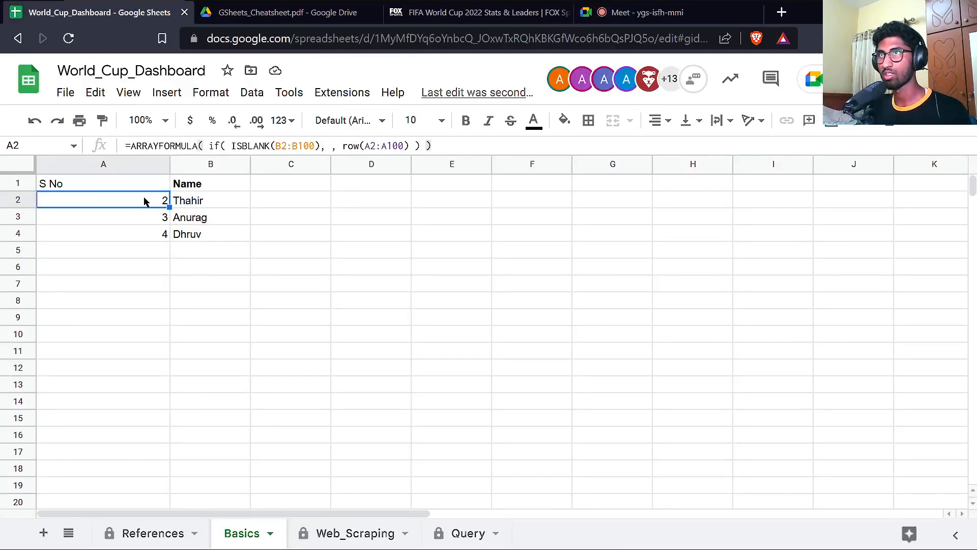
click(21, 200)
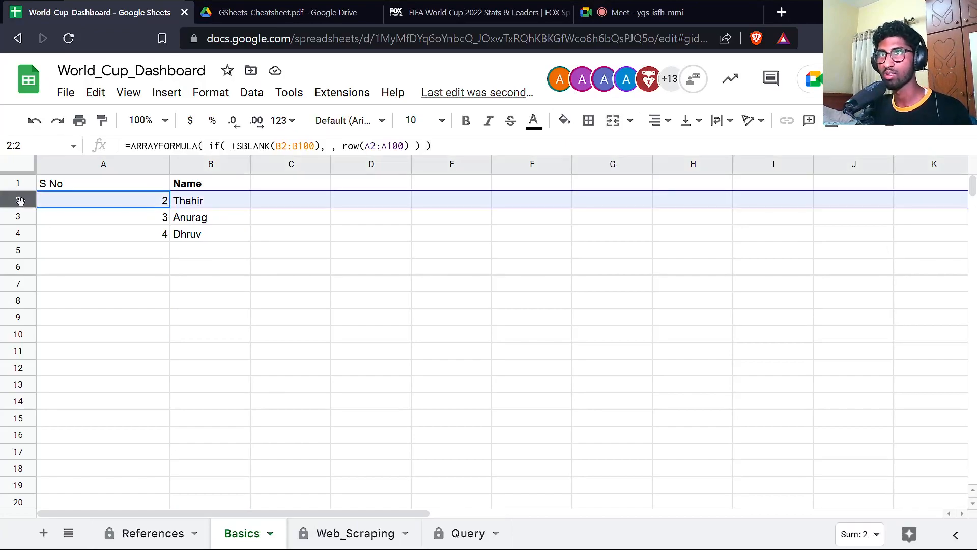
double_click(150, 202)
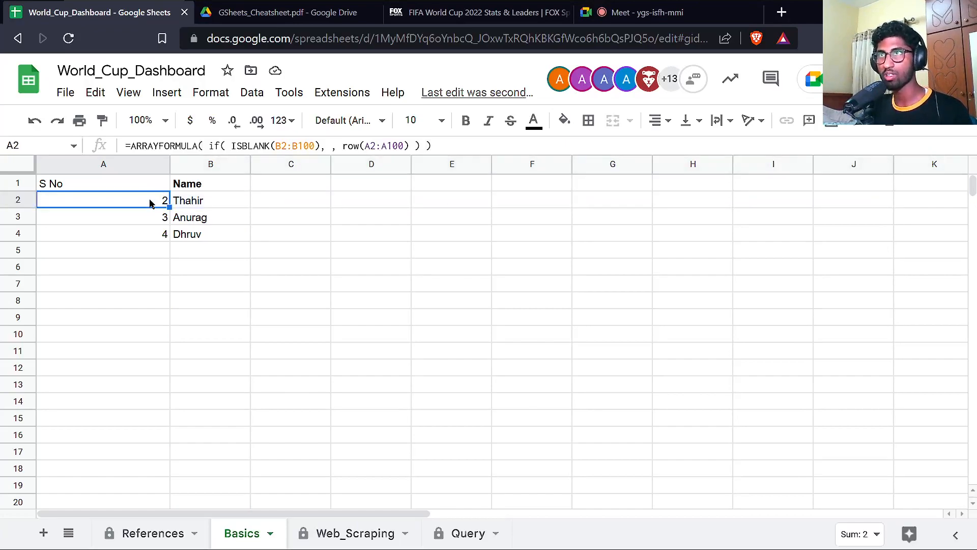
click(330, 198)
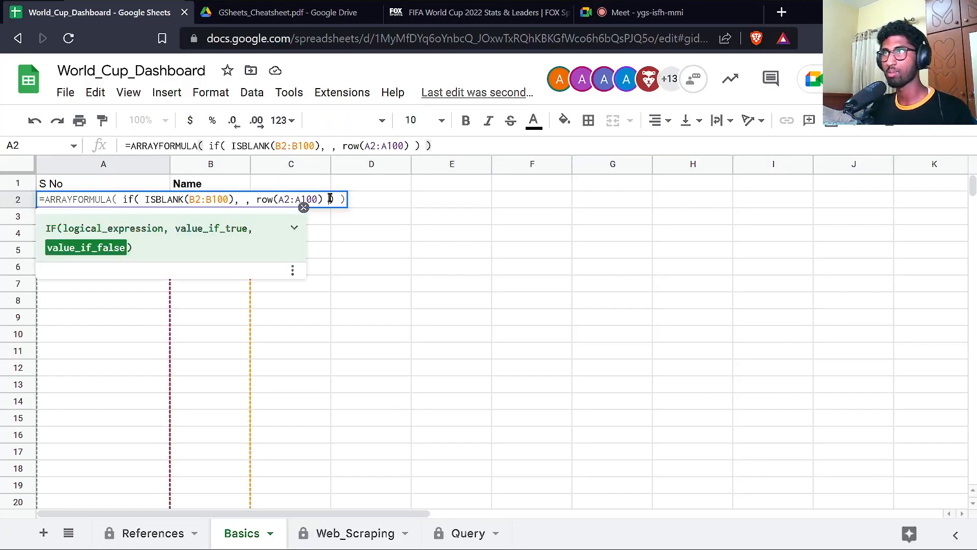
text(-1)
key(Return)
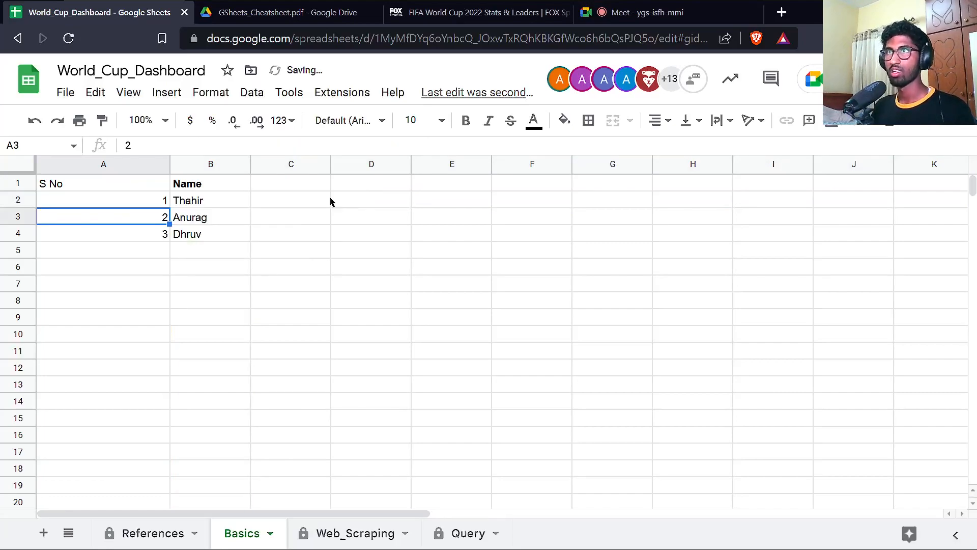
Insert a row above the header row and enter strtrts, strtr and srtr in A1, B1 and C1.
click(18, 185)
right_click(18, 184)
click(91, 301)
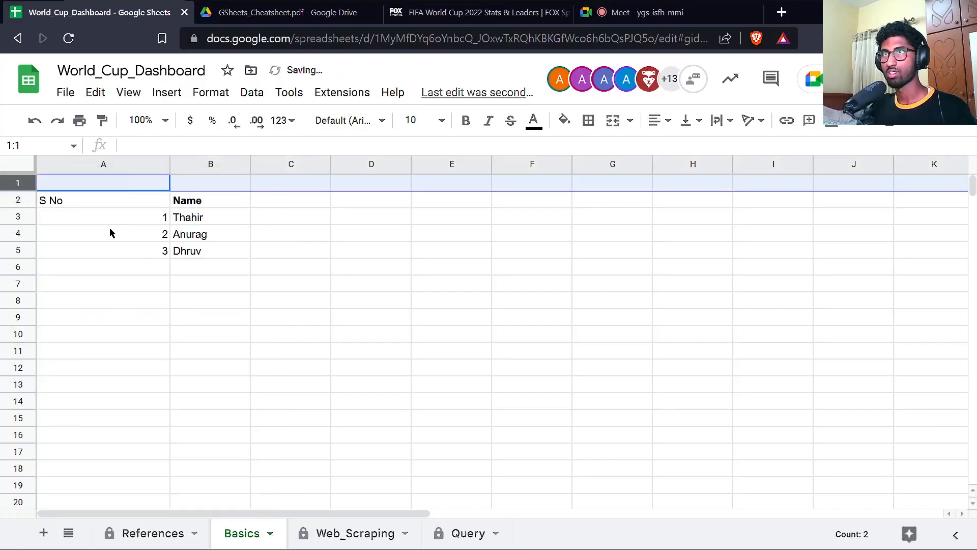
double_click(100, 187)
text(strtrts)
key(Tab)
text(strtr)
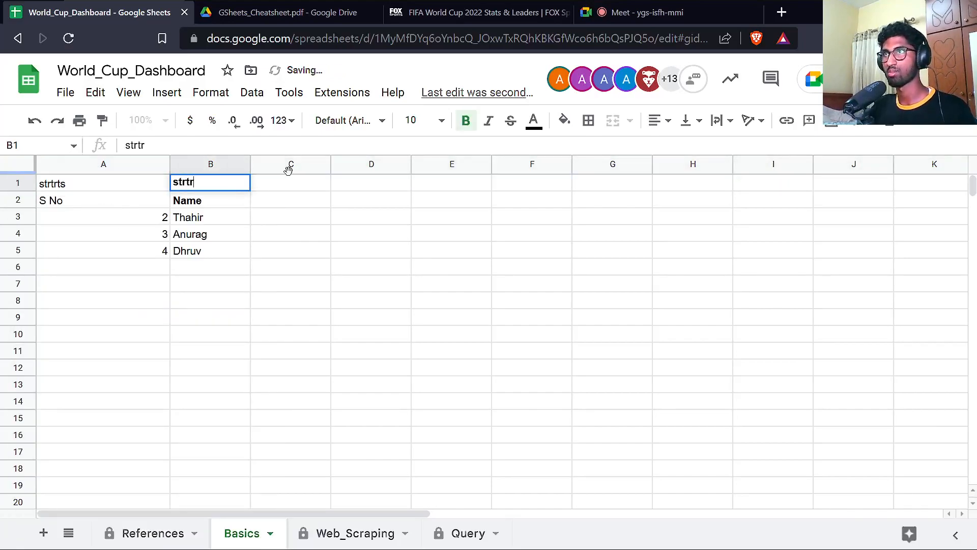
key(Tab)
text(srtr)
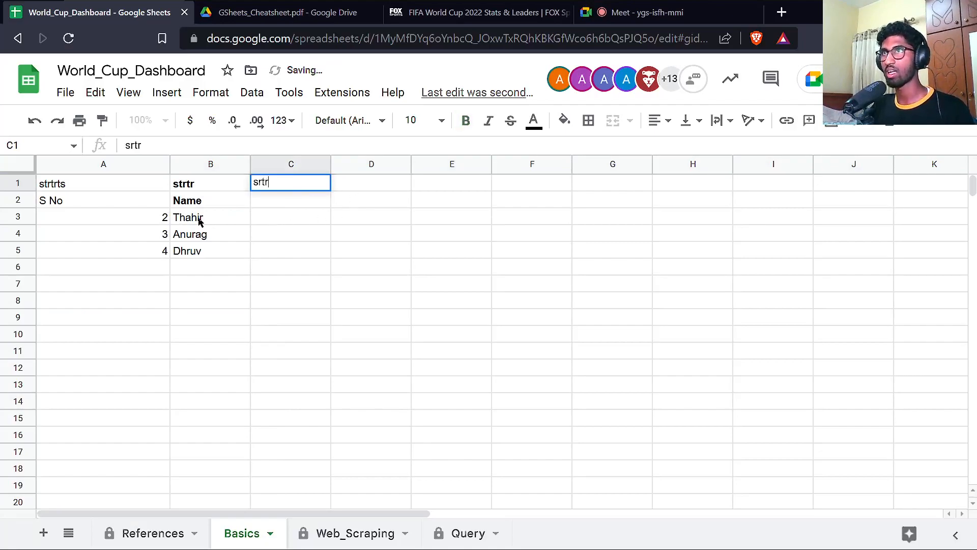
click(146, 218)
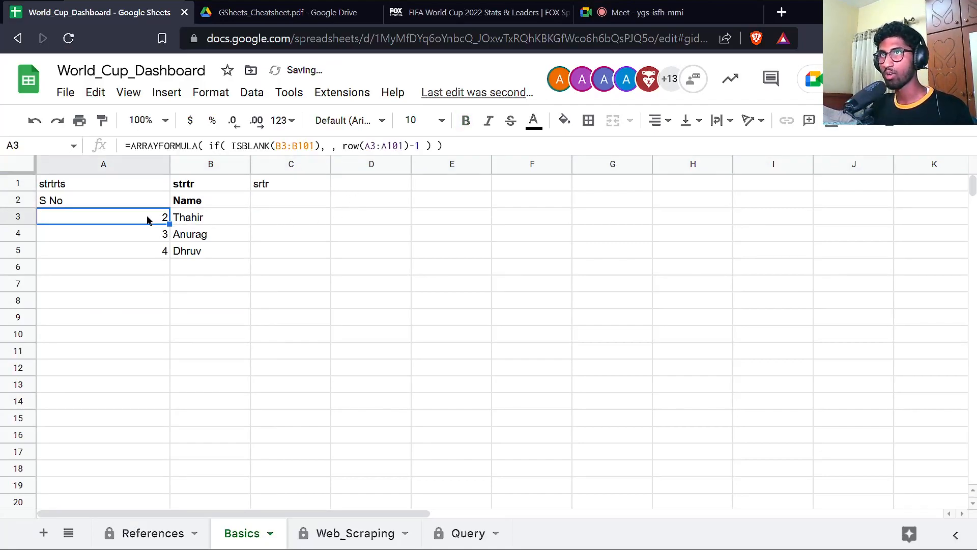
Bold the S No header in A2 and inspect the numbering formula in A3 against its row number.
click(116, 203)
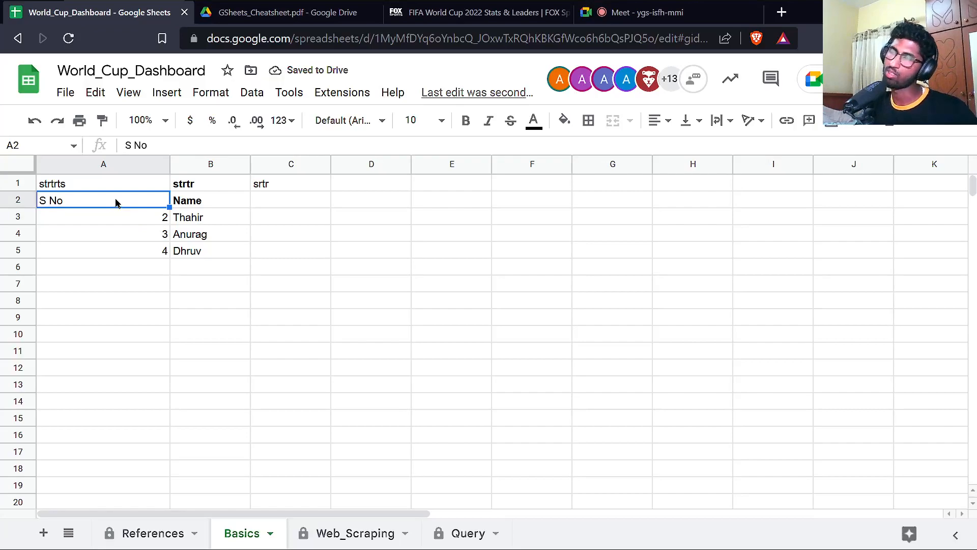
key(ctrl+b)
click(140, 223)
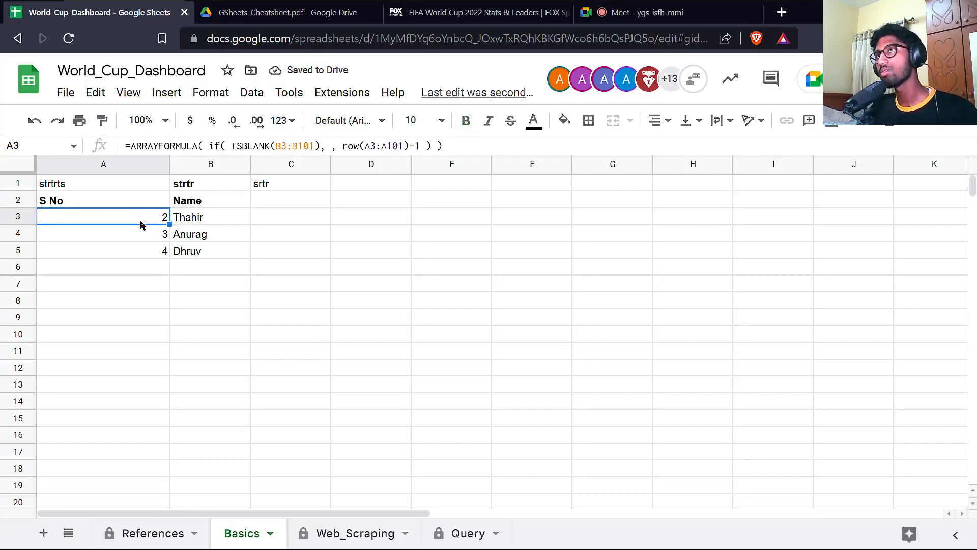
double_click(141, 225)
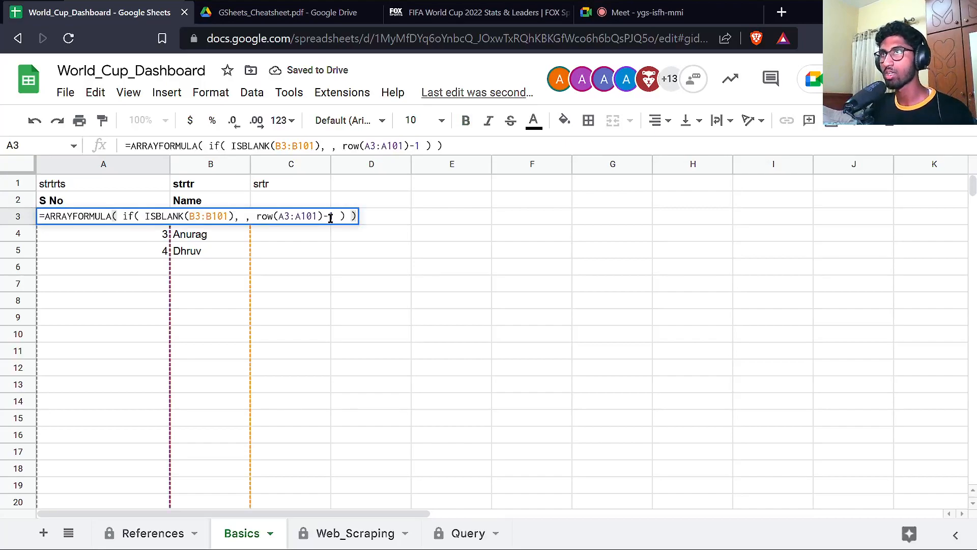
key(Escape)
click(18, 215)
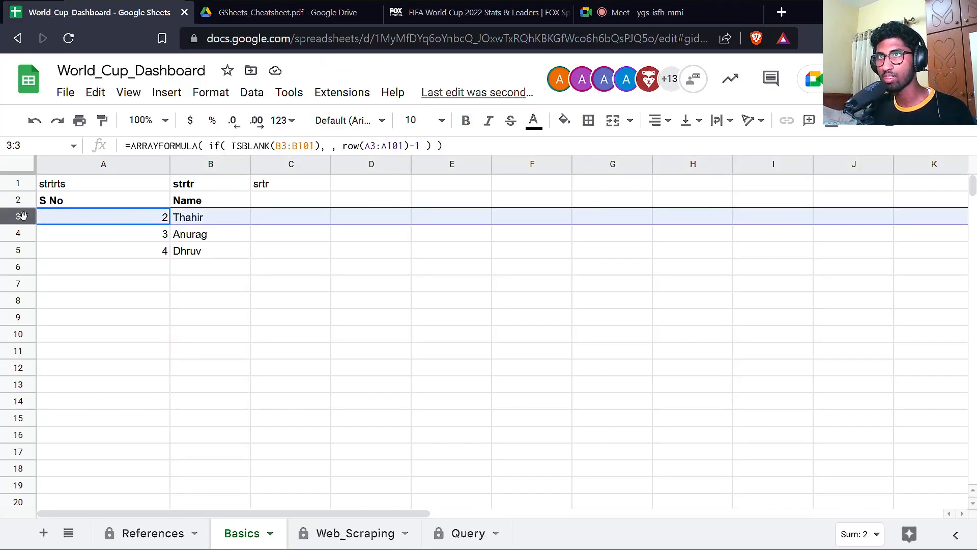
Change the row offset in A3's numbering formula to row(A3:A101)-2.
click(97, 222)
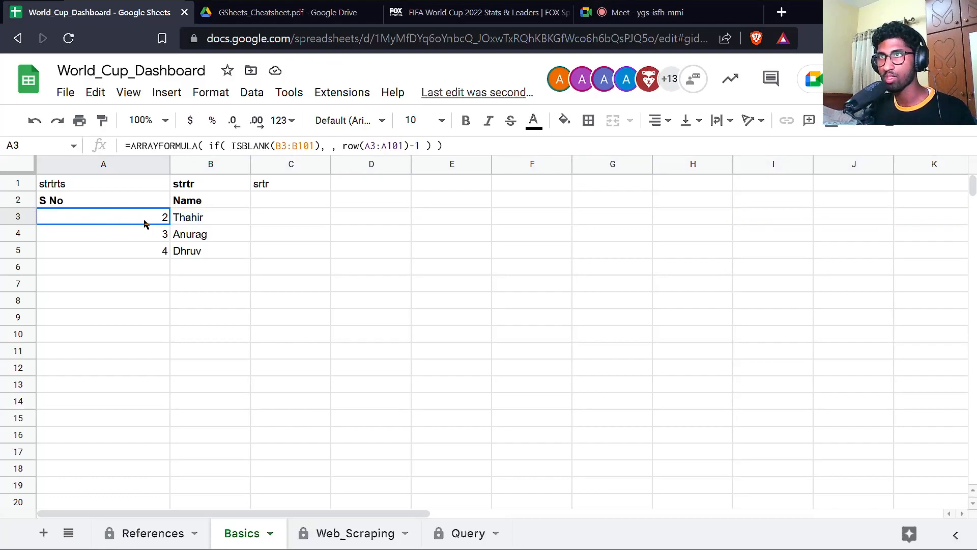
double_click(145, 224)
click(336, 218)
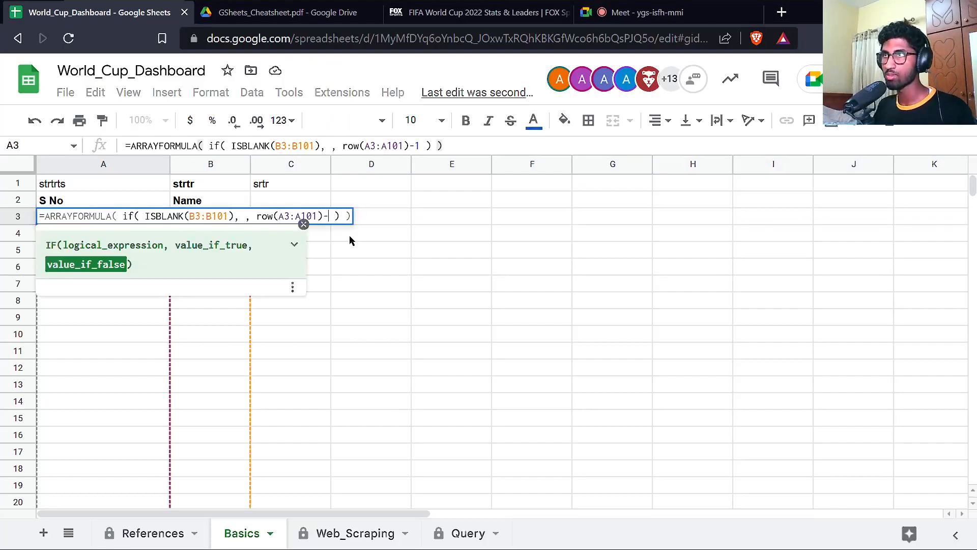
text(2)
key(Return)
Reopen A3's numbering formula to examine its -2 offset, leaving it without edits.
key(Up)
key(Return)
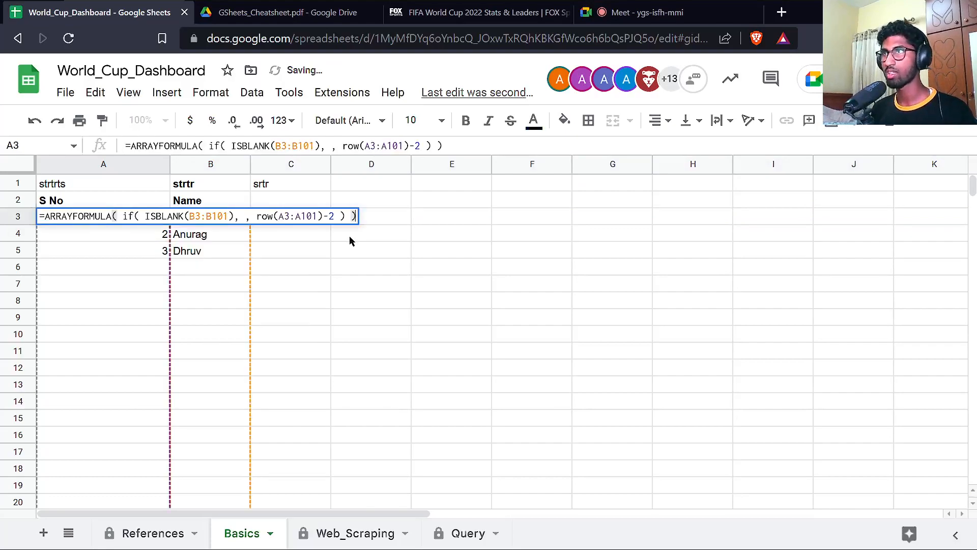
key(Left)
key(Left)
key(Left)
key(Left)
key(Left)
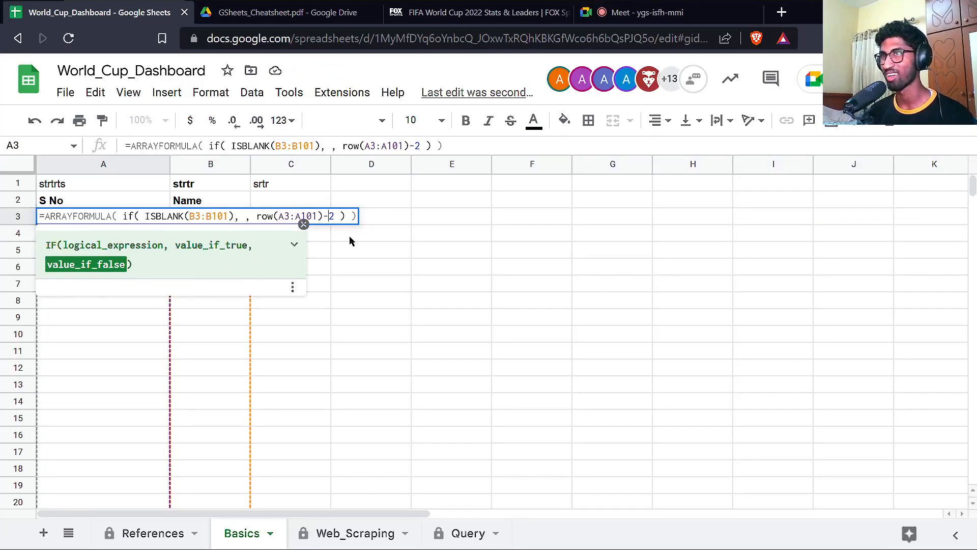
key(Escape)
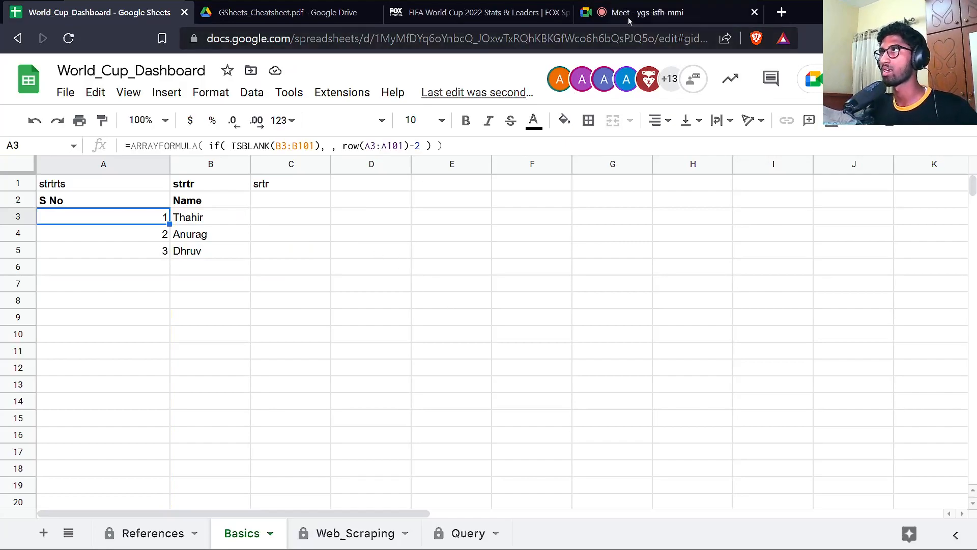
Switch to GSheets_Cheatsheet.pdf and highlight the VLOOKUP syntax under Natural Join, below the Automatic Numbering section.
click(270, 18)
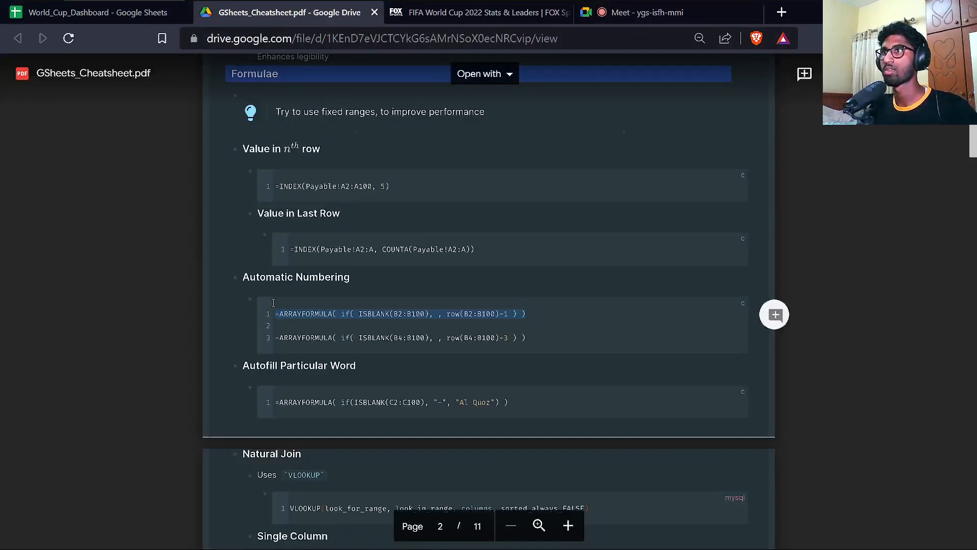
click(312, 329)
scroll(320, 316, down, 3)
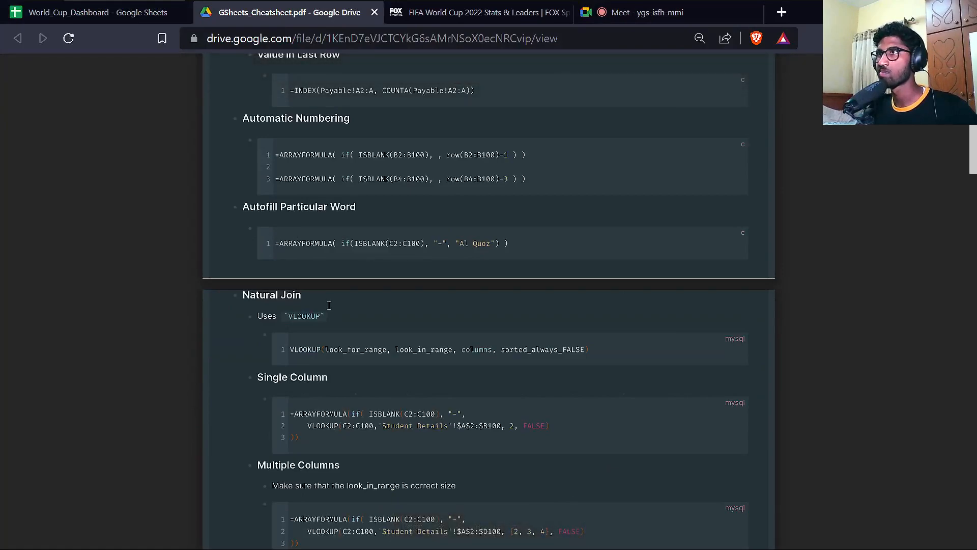
scroll(329, 305, down, 2)
drag(289, 274, 562, 278)
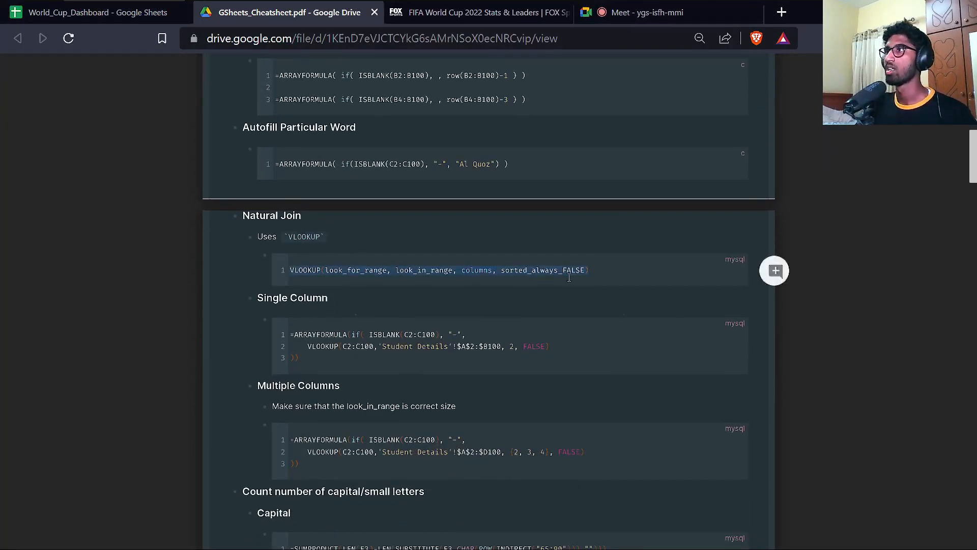
Return to World_Cup_Dashboard and undo the A3 offset change, S No bolding, row 1 placeholder text and row insertion.
click(94, 13)
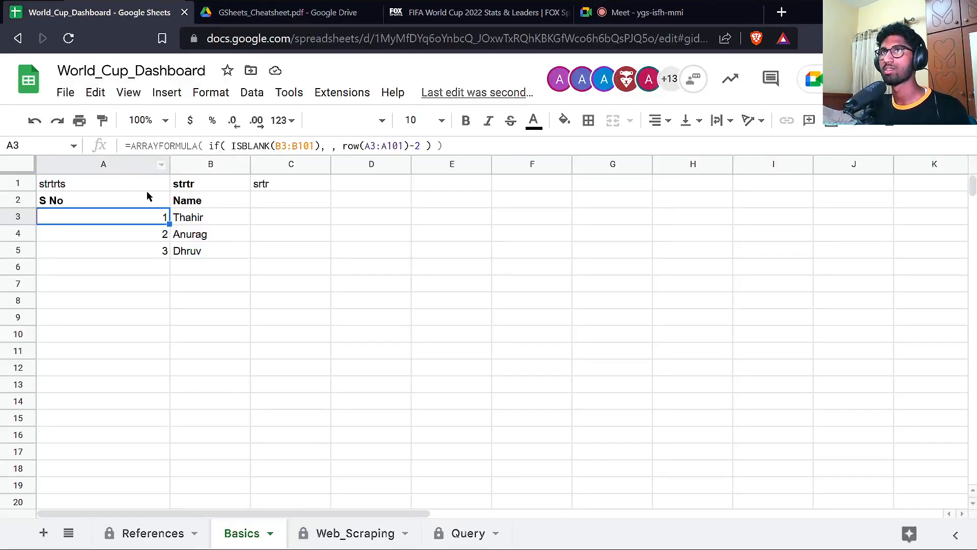
click(275, 204)
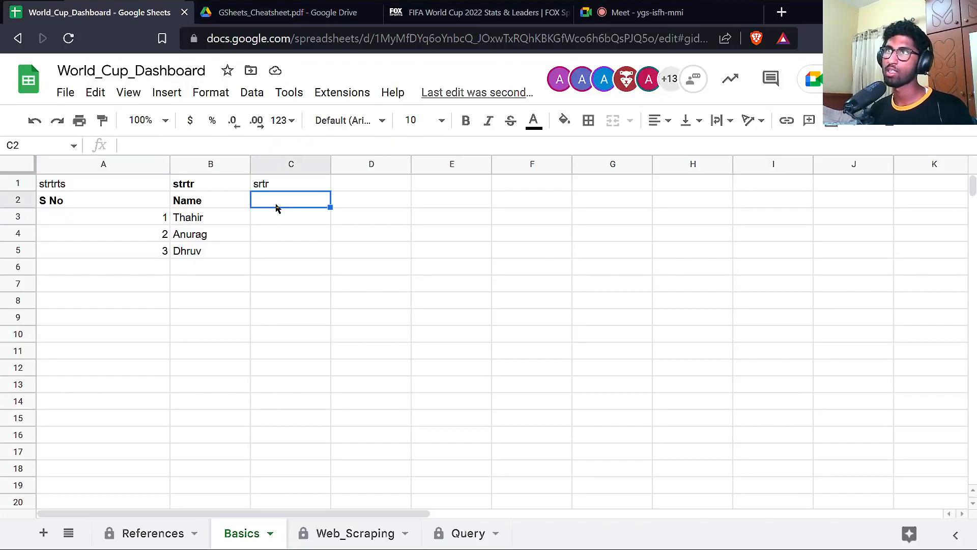
key(ctrl+z)
key(ctrl+z)
key(ctrl+z)
key(ctrl+z)
key(ctrl+z)
key(ctrl+z)
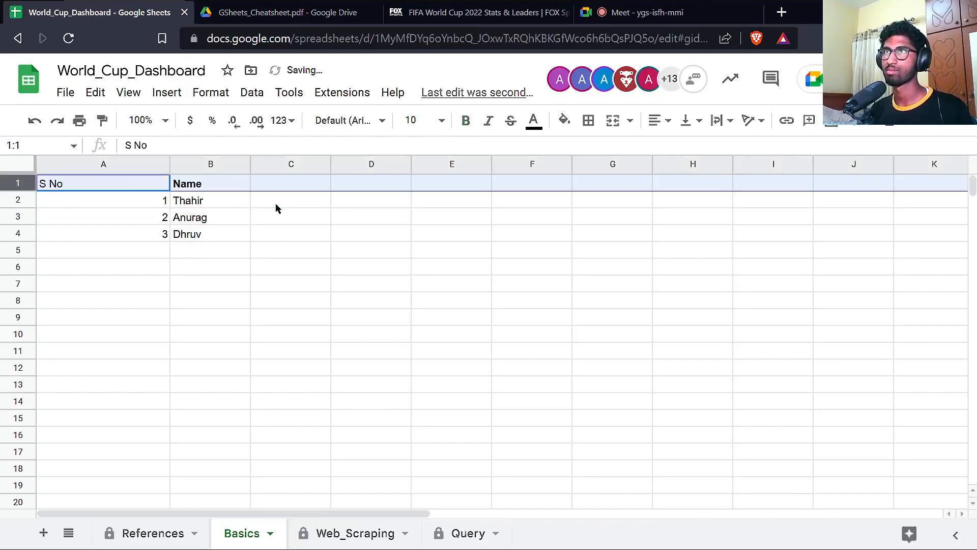
Add a bold College header in C1.
text(College)
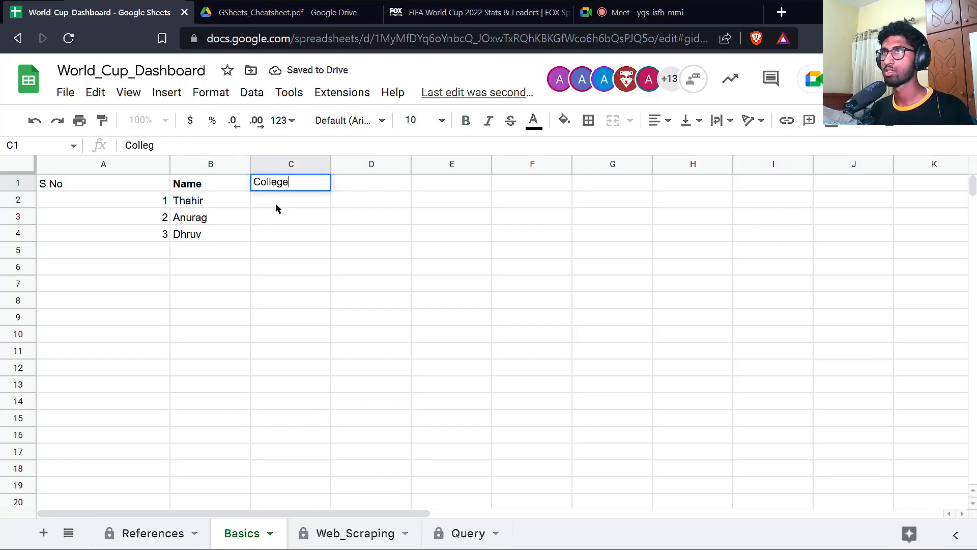
key(Return)
key(Up)
key(ctrl+b)
key(Down)
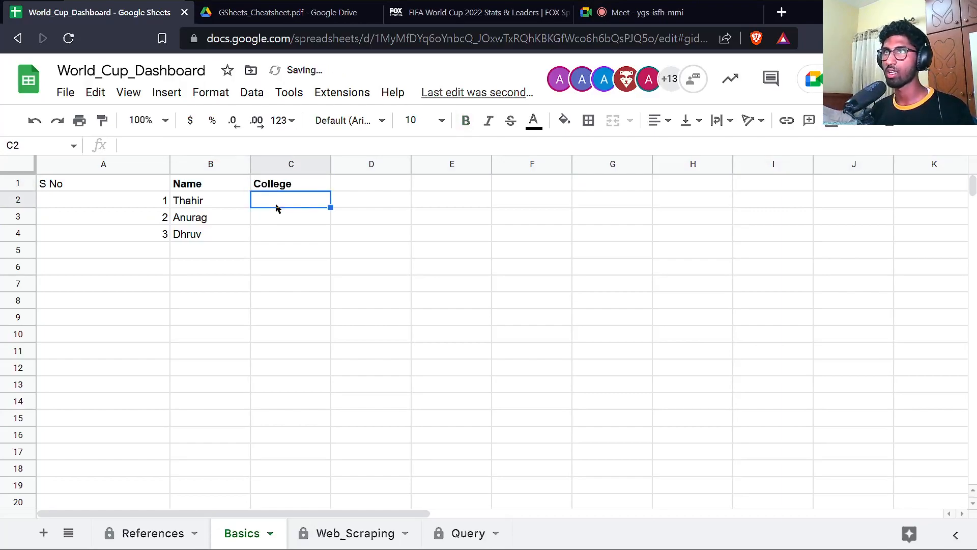
Enter BITS as the college in C2, C3 and C4.
text(BITS)
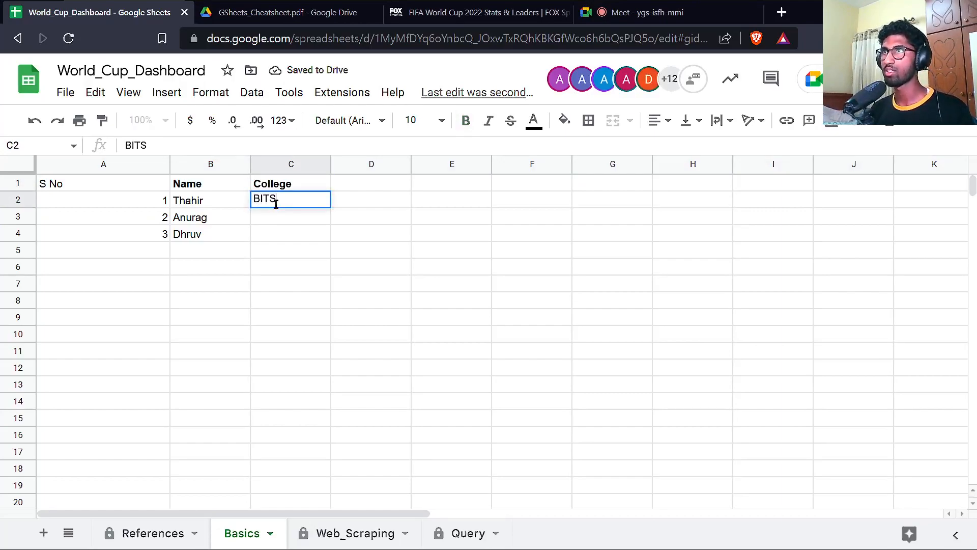
key(Return)
text(BITS)
key(Return)
text(BIP)
key(BackSpace)
text(TS)
key(Return)
Add the header Location of College in D1.
key(Up)
key(Up)
key(Up)
key(Up)
key(Right)
text(Location of Rol)
key(ctrl+shift+Left)
key(Return)
text(eg)
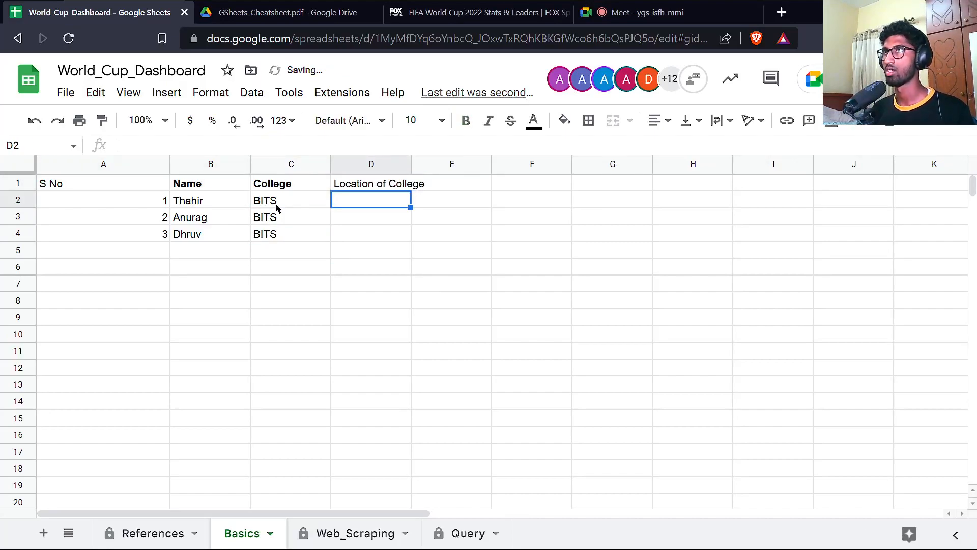
Enter Dubai in D2, D3 and D4 and make the Location of College header bold.
text(Dubai)
key(Return)
text(Dubai)
key(Return)
text(Dubai)
key(Return)
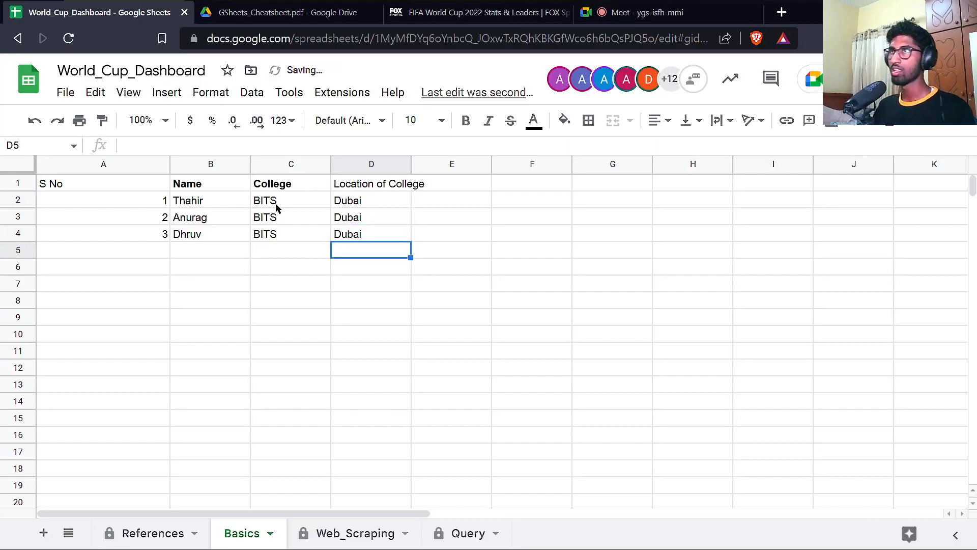
click(335, 190)
key(ctrl+b)
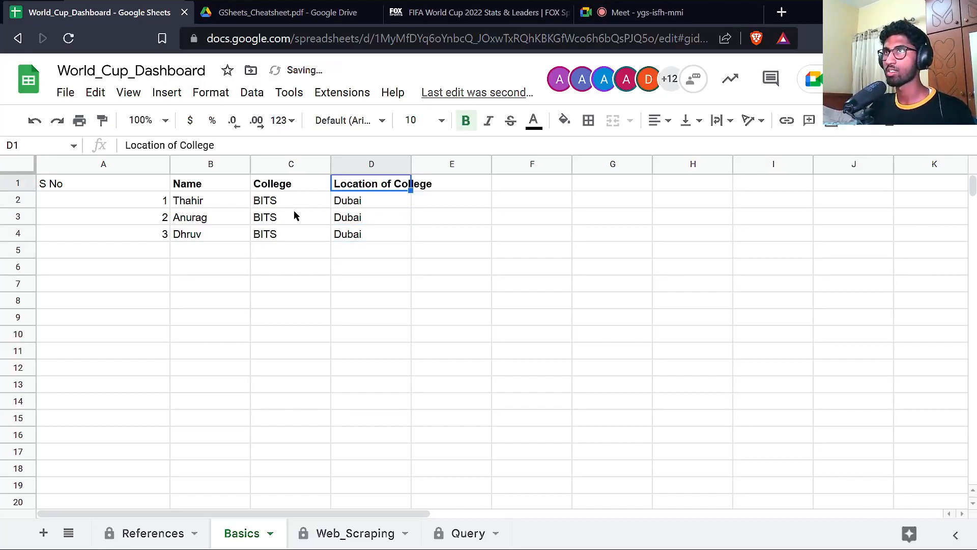
click(284, 206)
click(350, 202)
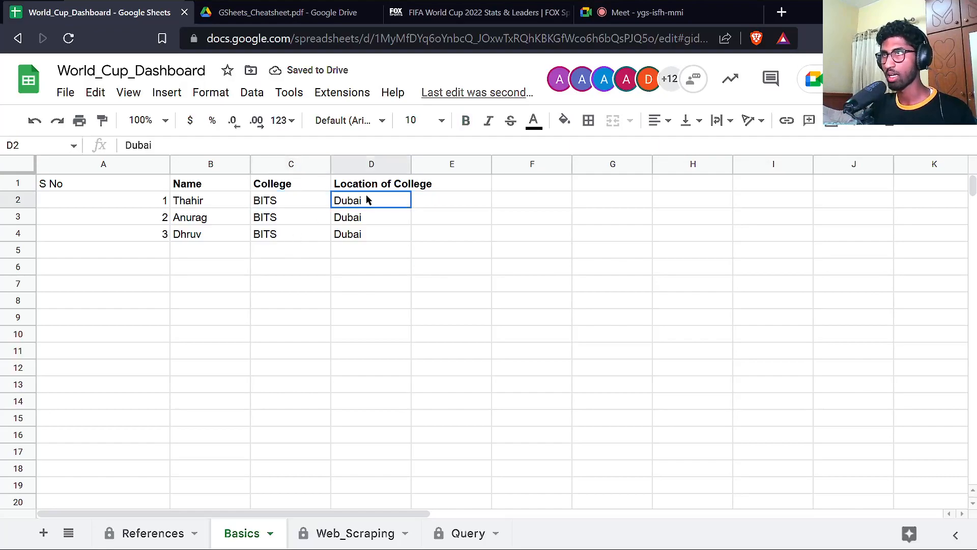
Add two more people's first names in B5 and B6 of the Name column.
click(133, 257)
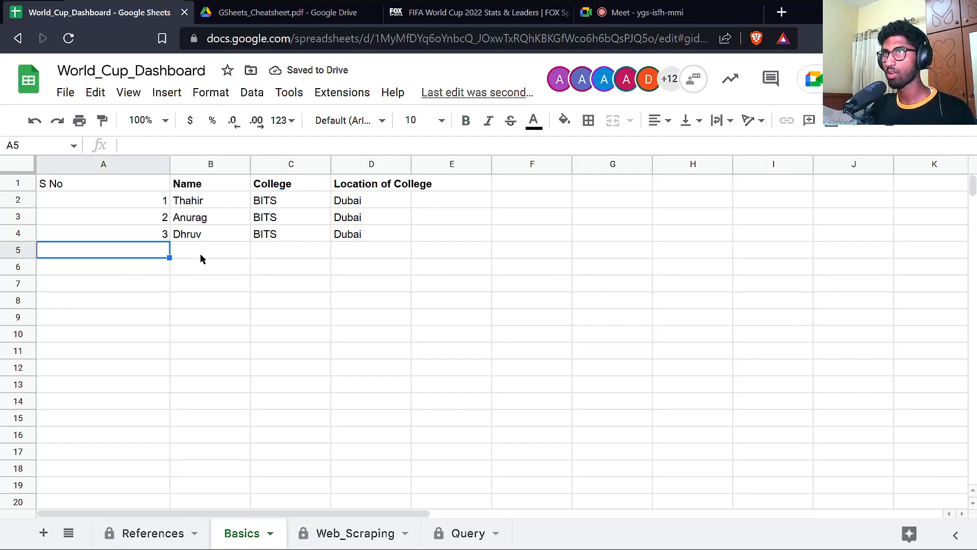
click(200, 254)
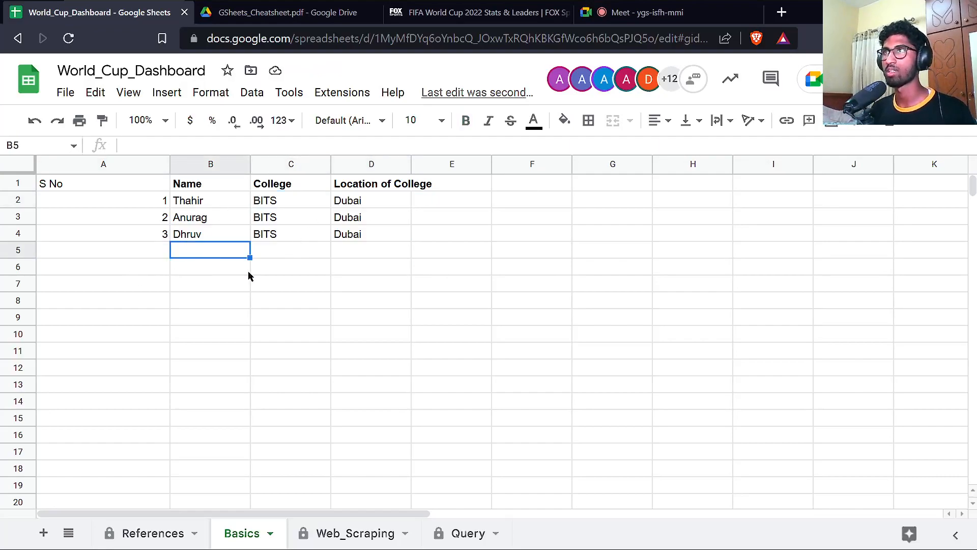
text(Anmol)
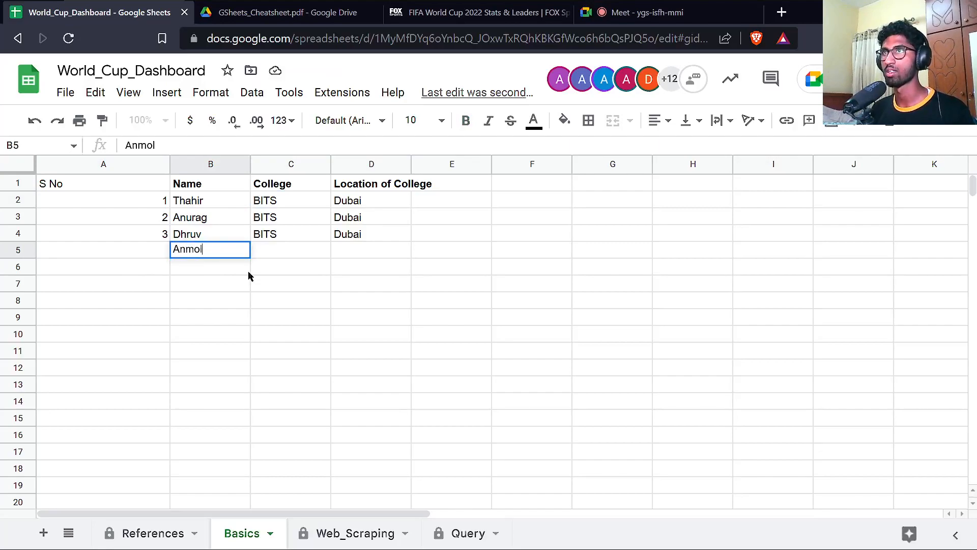
key(Return)
text(Arshdeep)
key(Return)
Copy BITS from C4 into C5 and C6 for the two added rows.
key(Up)
key(Up)
key(Up)
key(Right)
key(ctrl+c)
key(Down)
key(ctrl+v)
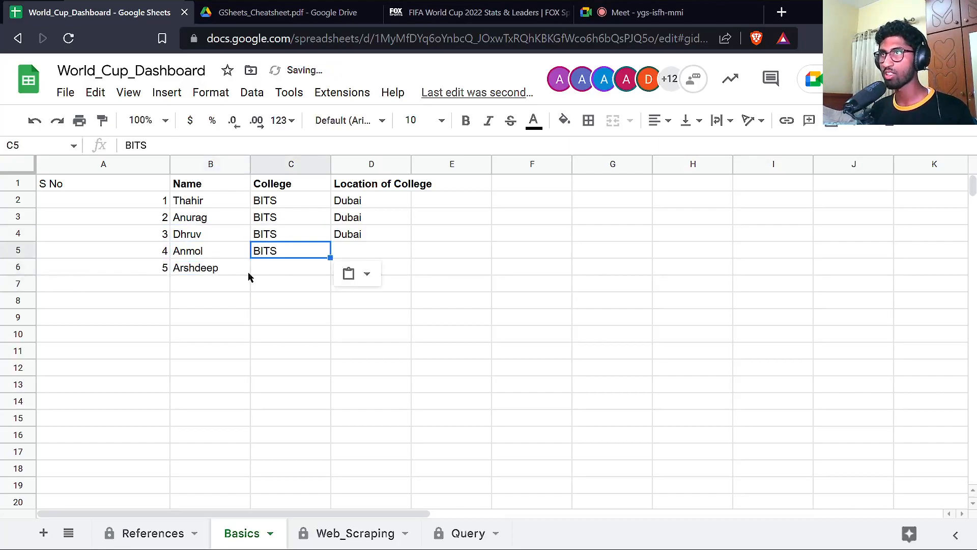
key(Down)
key(ctrl+v)
Copy Dubai from D4 down through D6.
key(Right)
key(Up)
key(Up)
key(ctrl+c)
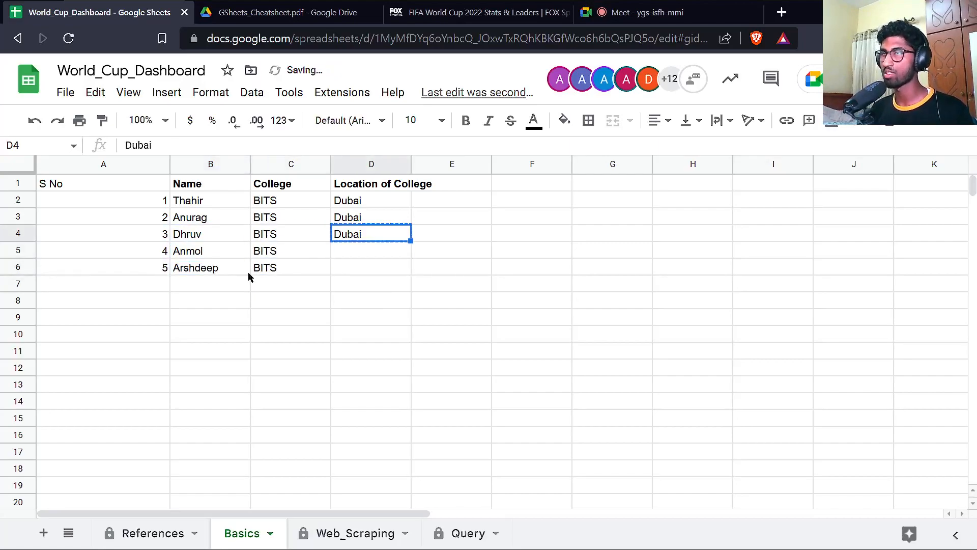
key(shift+Down)
key(shift+Down)
key(ctrl+v)
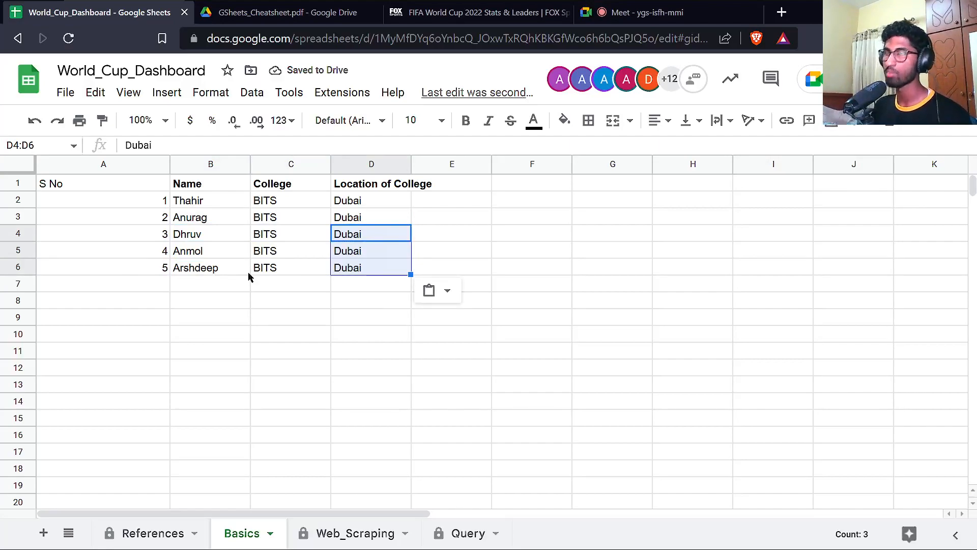
Switch to the gsheets.svg diagram in diagrams.net and delete the old table sketch, clearing the whole canvas.
click(425, 6)
scroll(309, 135, up, 2)
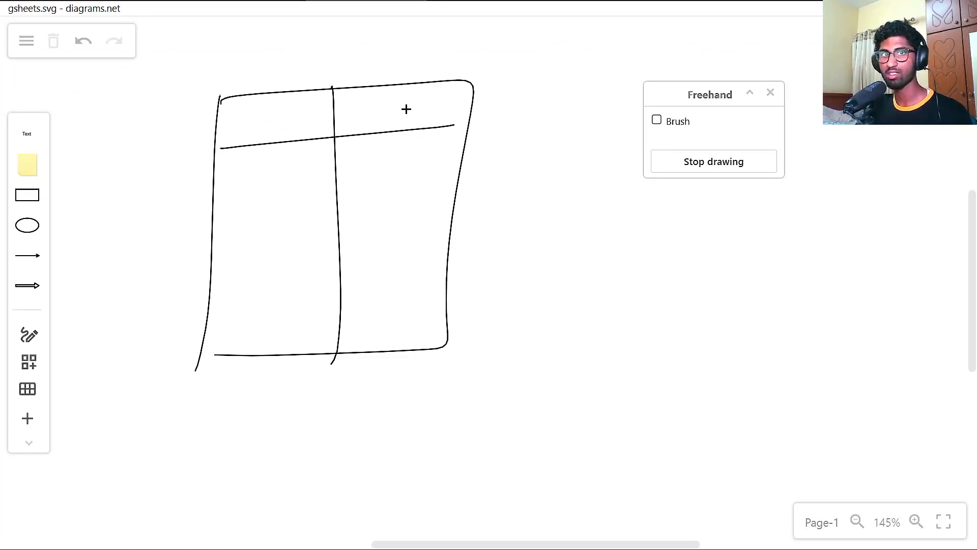
mouse_move(452, 141)
mouse_down()
mouse_move(449, 175)
mouse_move(393, 251)
mouse_move(417, 235)
mouse_up()
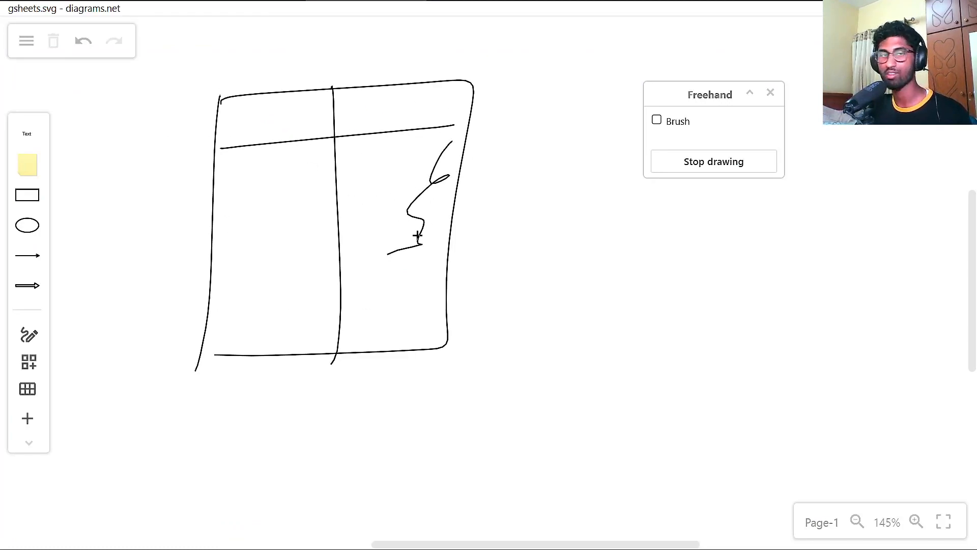
key(Escape)
key(ctrl+a)
key(Delete)
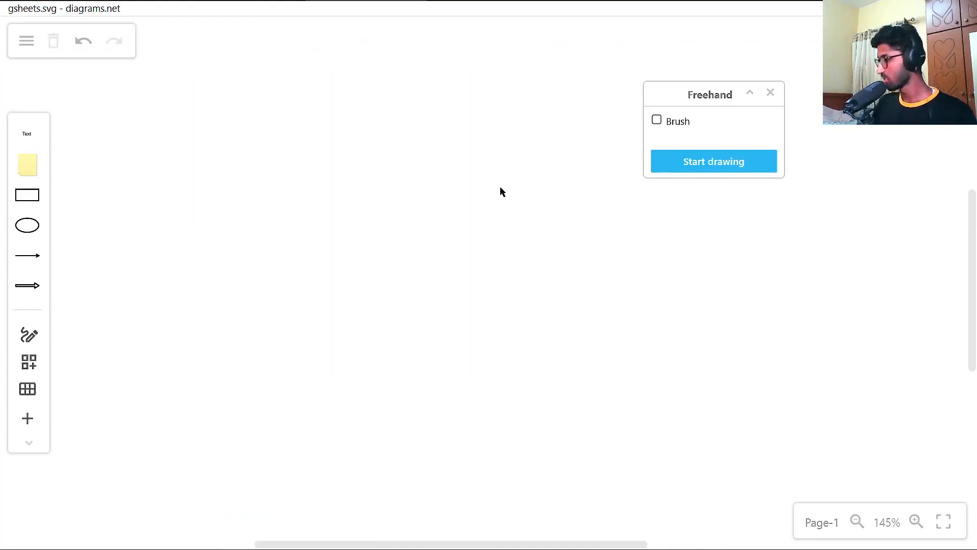
Draw a two-column table with a header row freehand, using the thick brush.
drag(232, 103, 244, 316)
click(656, 120)
click(713, 161)
drag(175, 105, 232, 330)
mouse_move(166, 105)
mouse_down()
mouse_move(216, 92)
mouse_move(458, 255)
mouse_move(262, 310)
mouse_up()
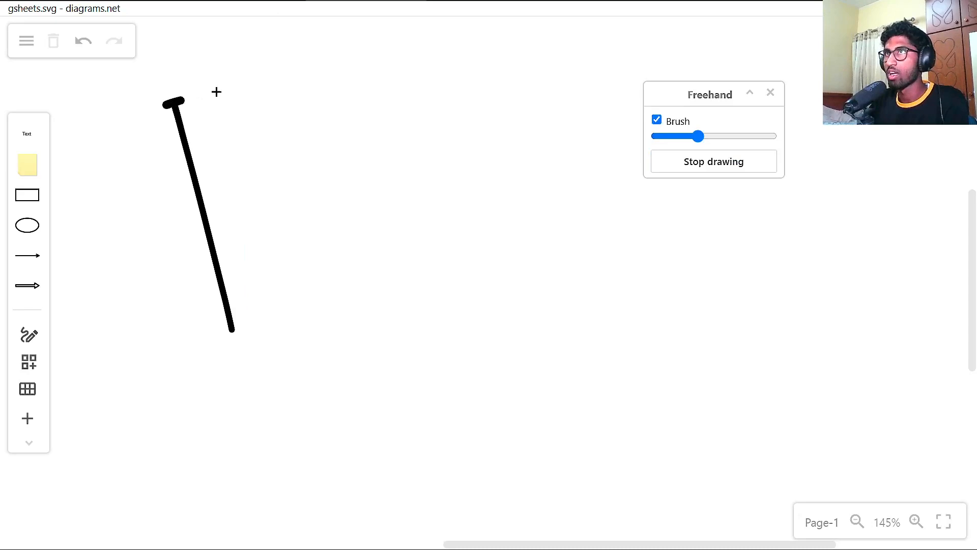
drag(183, 150, 385, 104)
Handwrite an N, BPDC and Dubai row with a third-column divider, and circle the N–BPDC and BPDC–Dubai pairs.
mouse_move(211, 178)
mouse_down()
mouse_move(229, 158)
mouse_move(250, 212)
mouse_up()
mouse_move(320, 189)
mouse_down()
mouse_move(323, 144)
mouse_move(320, 189)
mouse_move(343, 151)
mouse_move(356, 150)
mouse_move(383, 179)
mouse_up()
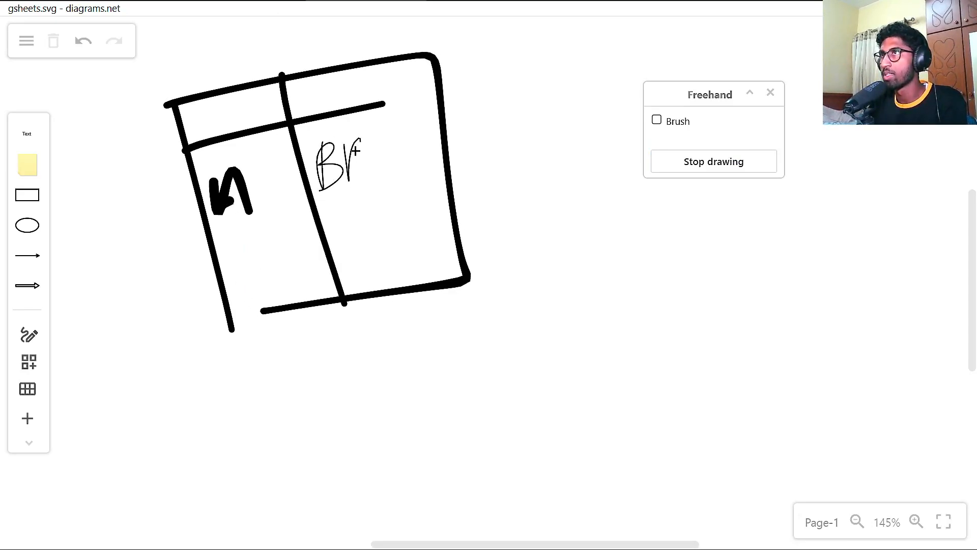
drag(391, 55, 420, 266)
mouse_move(407, 188)
mouse_down()
mouse_move(425, 152)
mouse_move(494, 123)
mouse_up()
drag(527, 161, 540, 122)
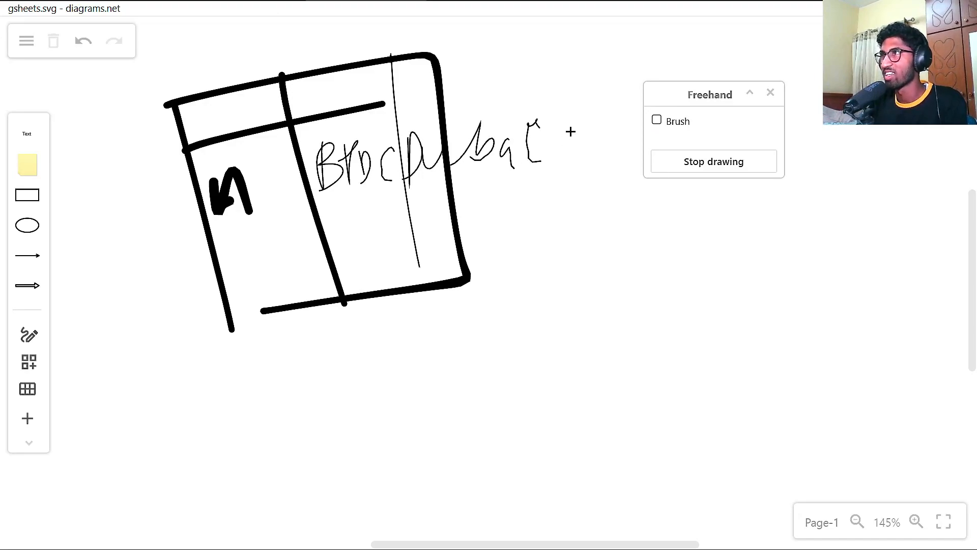
mouse_move(359, 134)
mouse_down()
mouse_move(328, 132)
mouse_move(245, 240)
mouse_move(422, 159)
mouse_move(296, 148)
mouse_up()
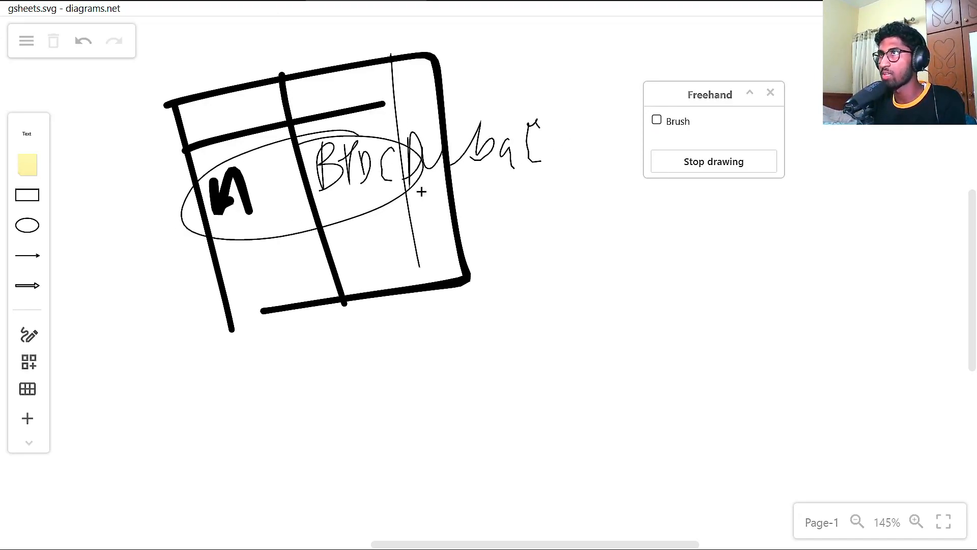
mouse_move(463, 104)
mouse_down()
mouse_move(393, 192)
mouse_move(591, 148)
mouse_move(435, 102)
mouse_up()
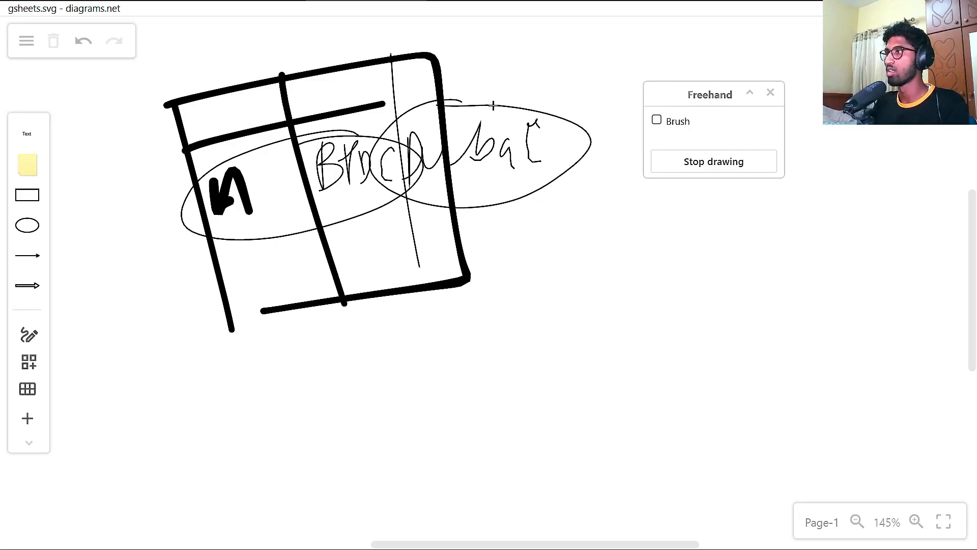
On empty canvas beside the first sketch, draw a large thin-lined two-column table headed Name and Campus.
scroll(594, 285, down, 6)
scroll(527, 264, right, 7)
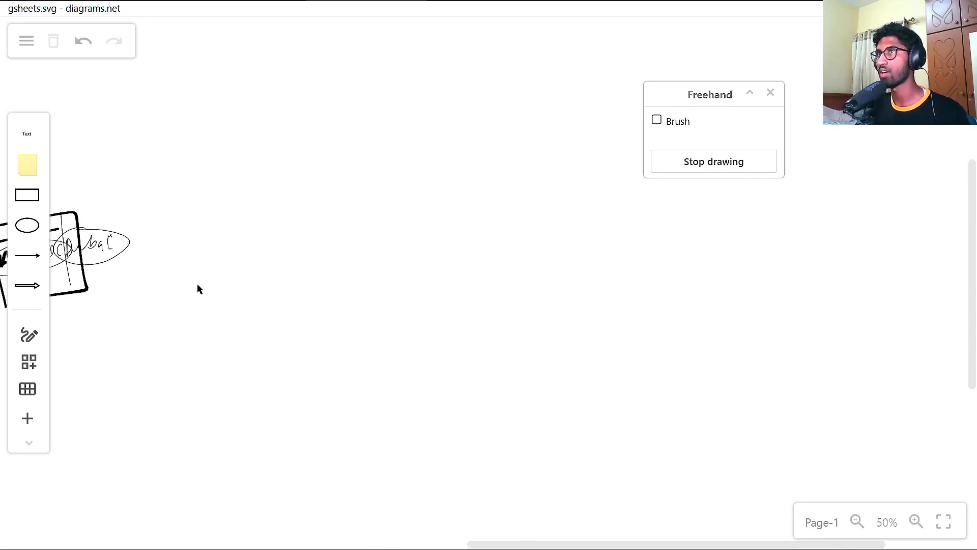
drag(248, 123, 216, 426)
mouse_move(244, 131)
mouse_down()
mouse_move(564, 116)
mouse_move(453, 460)
mouse_move(219, 454)
mouse_up()
drag(413, 120, 481, 448)
drag(240, 241, 617, 160)
mouse_move(239, 186)
mouse_down()
mouse_move(281, 200)
mouse_move(342, 162)
mouse_move(373, 173)
mouse_up()
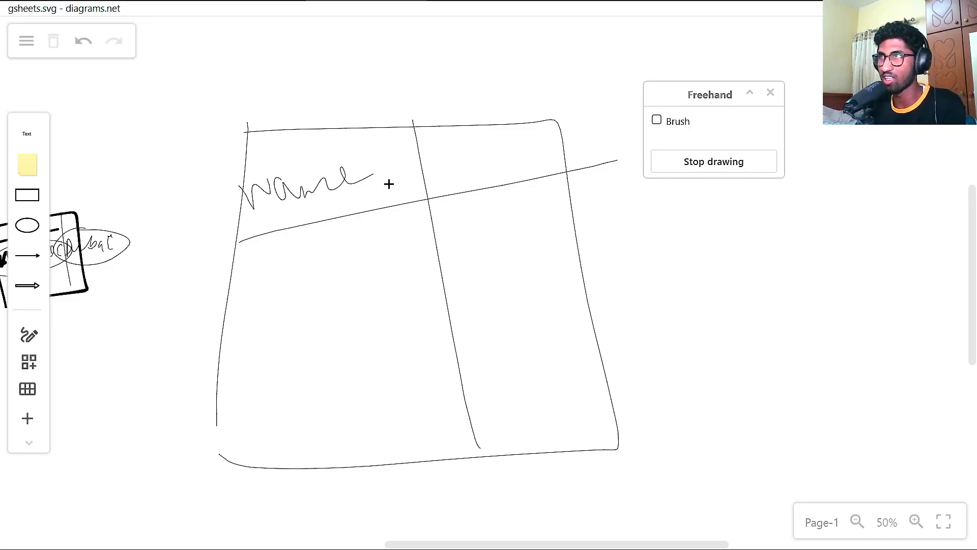
mouse_move(453, 139)
mouse_down()
mouse_move(464, 167)
mouse_move(555, 161)
mouse_move(558, 149)
mouse_up()
With the brush, draw a smaller second table beside the Name and Campus table, headed Campus and City.
click(665, 123)
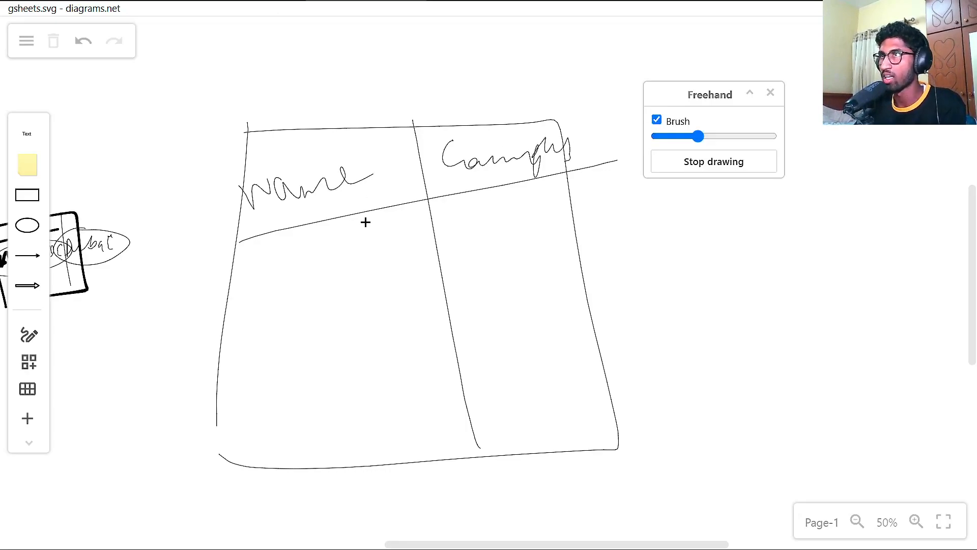
mouse_move(680, 204)
mouse_down()
mouse_move(661, 377)
mouse_move(684, 216)
mouse_move(685, 246)
mouse_move(726, 235)
mouse_move(728, 247)
mouse_move(780, 263)
mouse_up()
mouse_move(812, 214)
mouse_down()
mouse_move(798, 230)
mouse_move(865, 239)
mouse_up()
drag(690, 264, 838, 273)
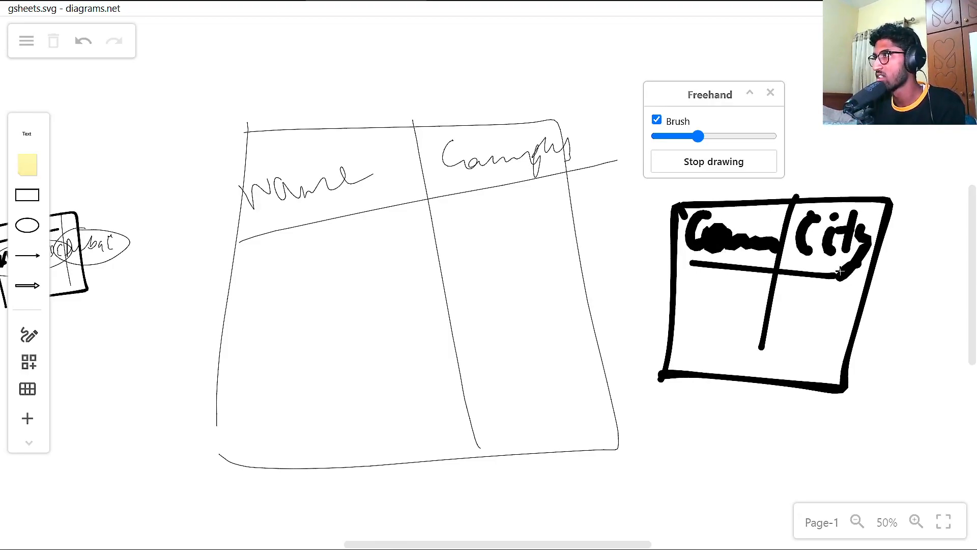
Handwrite a sample person's name with BPDC in the large table, and BPDC with Dubai in the small table.
mouse_move(301, 235)
mouse_down()
mouse_move(316, 279)
mouse_move(328, 261)
mouse_move(483, 275)
mouse_up()
mouse_move(517, 196)
mouse_down()
mouse_move(515, 239)
mouse_move(538, 193)
mouse_move(545, 211)
mouse_up()
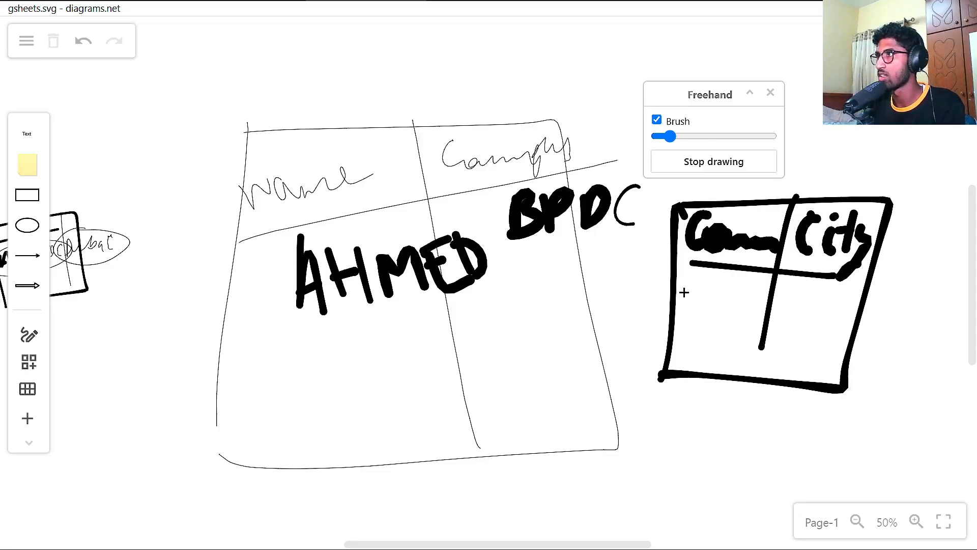
mouse_move(692, 271)
mouse_down()
mouse_move(682, 307)
mouse_move(713, 309)
mouse_move(714, 298)
mouse_move(733, 313)
mouse_up()
mouse_move(761, 291)
mouse_down()
mouse_move(752, 315)
mouse_move(774, 330)
mouse_move(817, 306)
mouse_move(860, 331)
mouse_up()
drag(866, 326, 885, 335)
drag(882, 308, 889, 305)
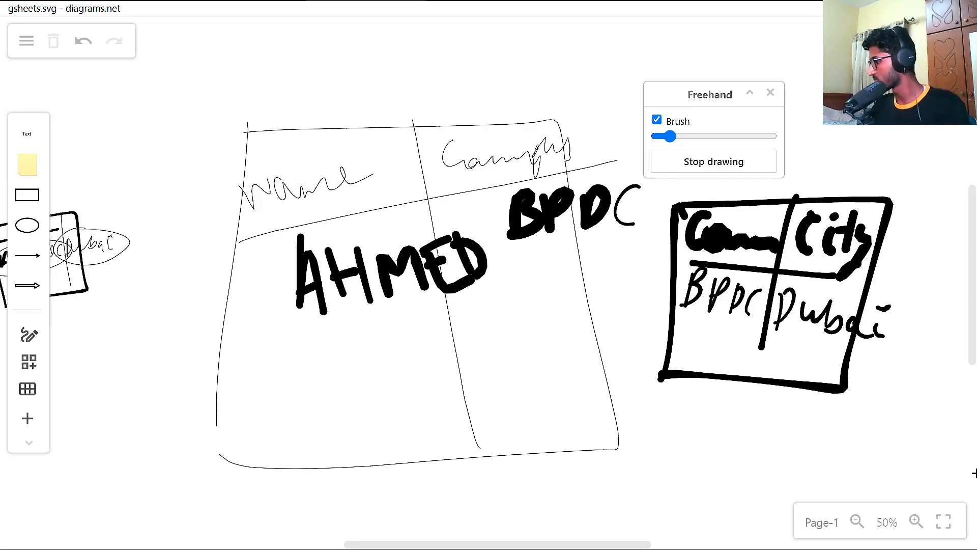
Return to World_Cup_Dashboard and add a new sheet named Locations after Basics.
click(97, 12)
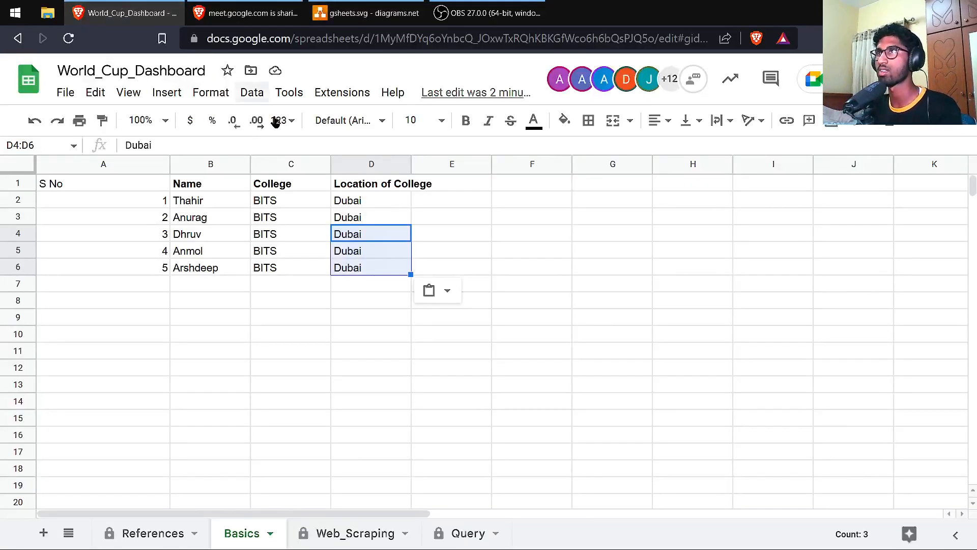
click(236, 290)
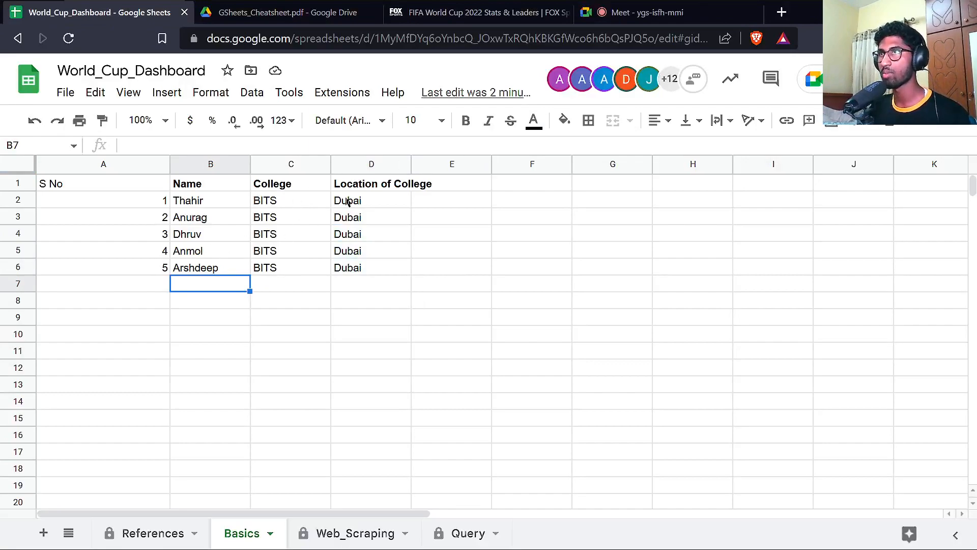
click(378, 183)
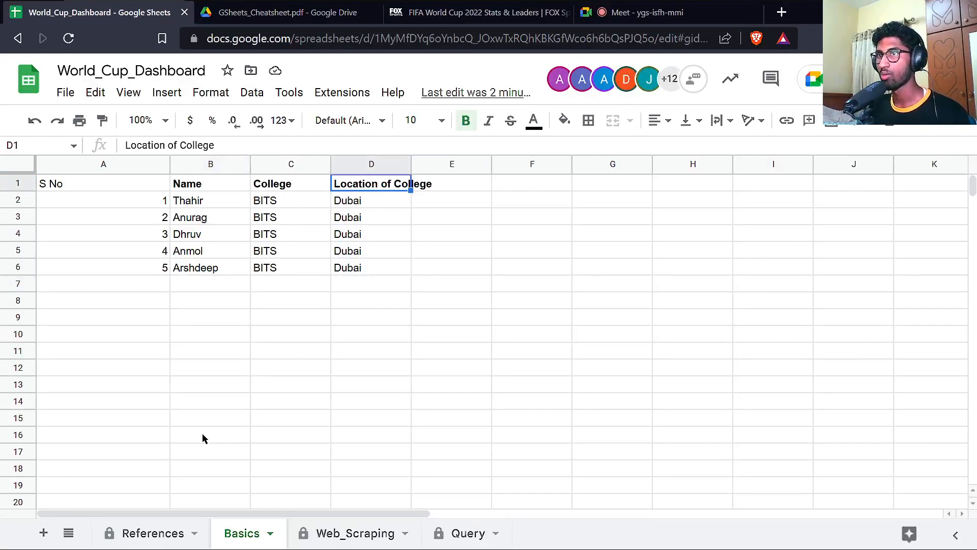
click(42, 533)
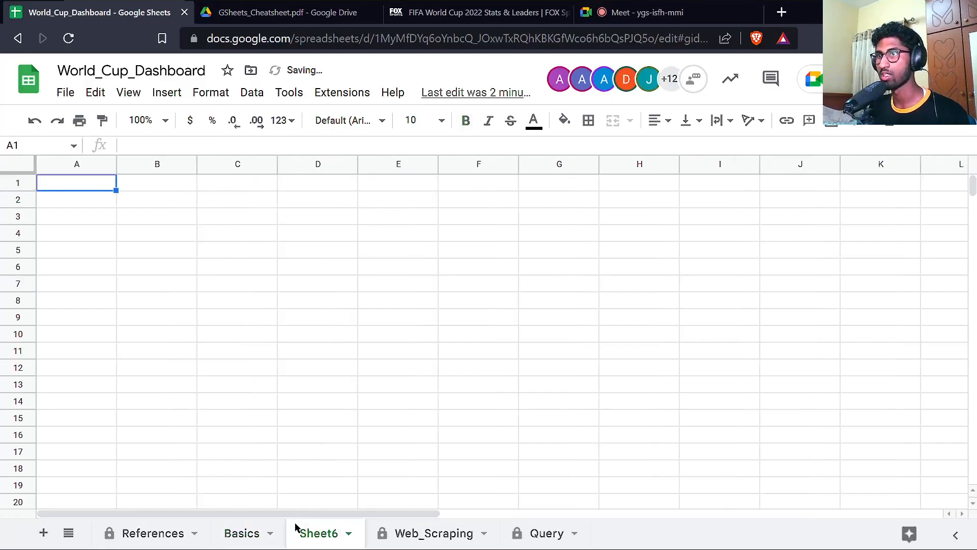
click(349, 533)
click(314, 340)
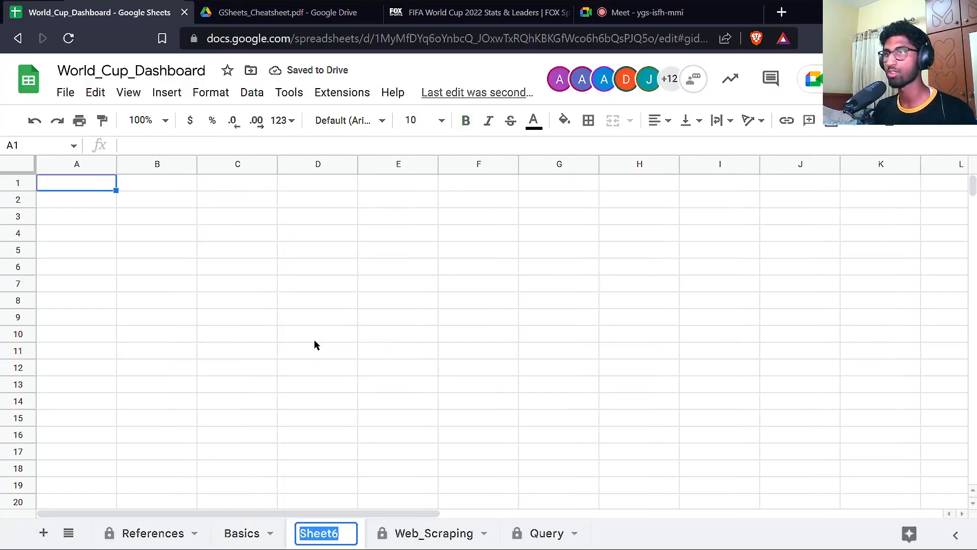
text(Locations)
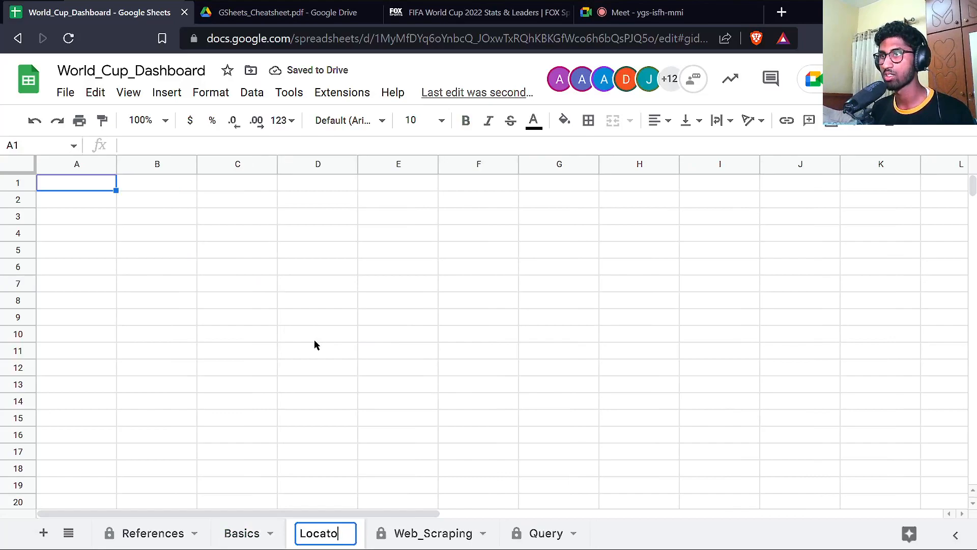
key(Return)
On the Basics sheet, delete the Location of College column and enter Location as the header in D1.
click(239, 533)
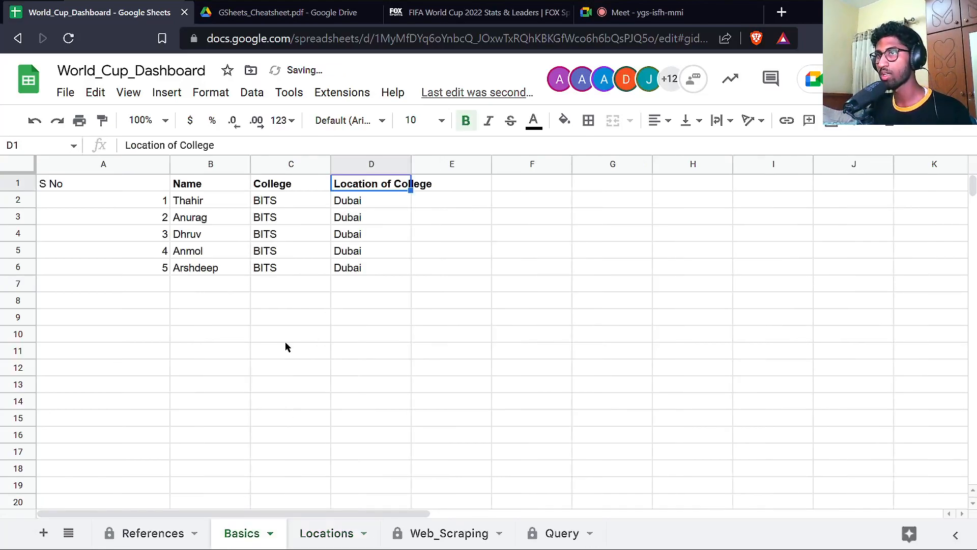
click(365, 162)
right_click(365, 162)
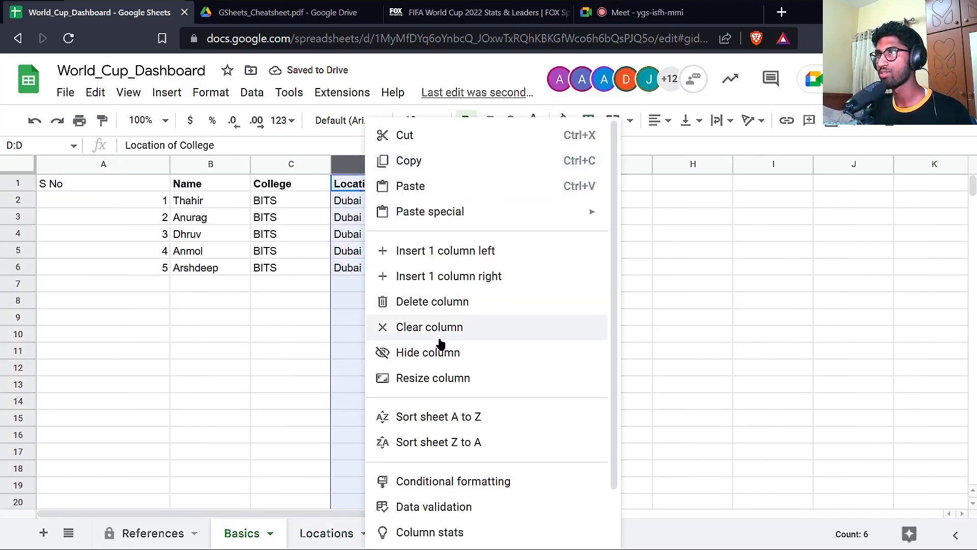
click(451, 294)
double_click(367, 186)
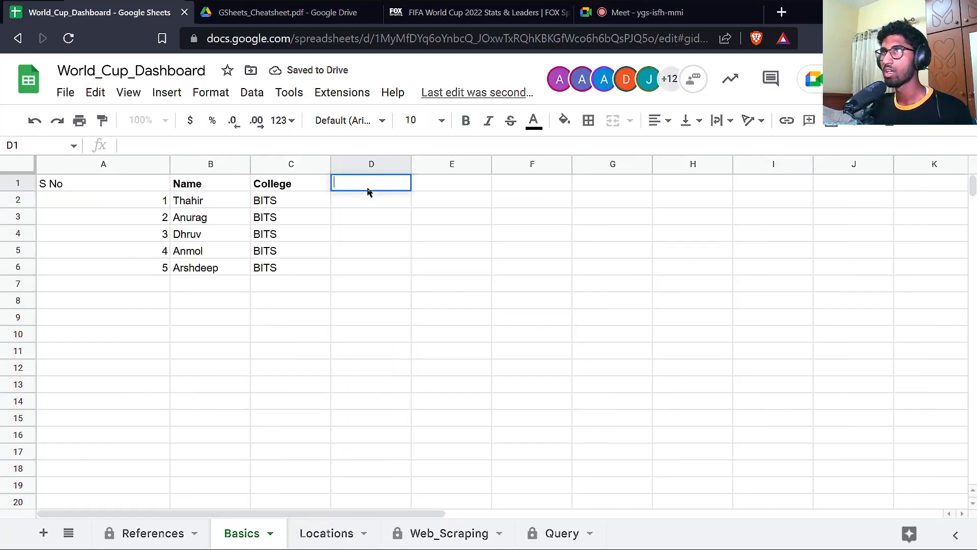
text(Location)
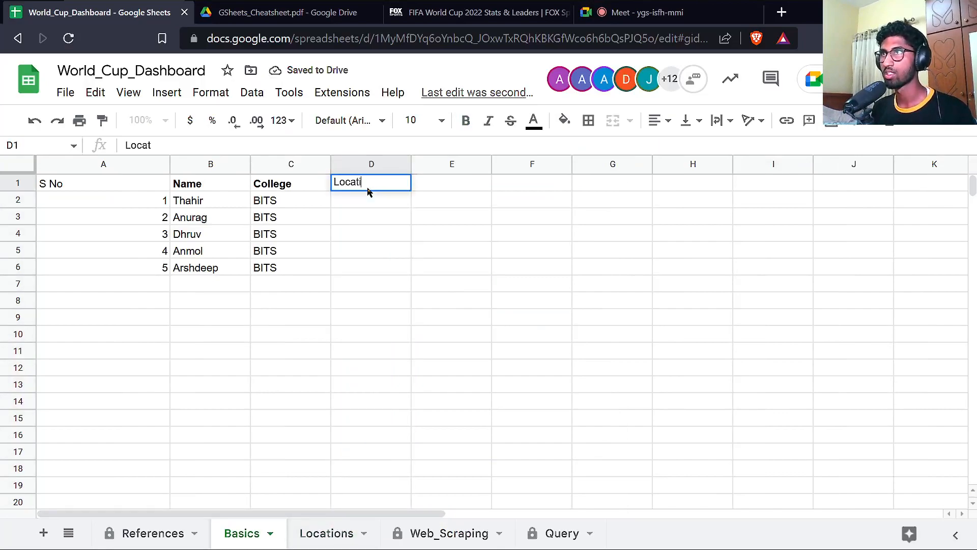
key(Return)
click(369, 188)
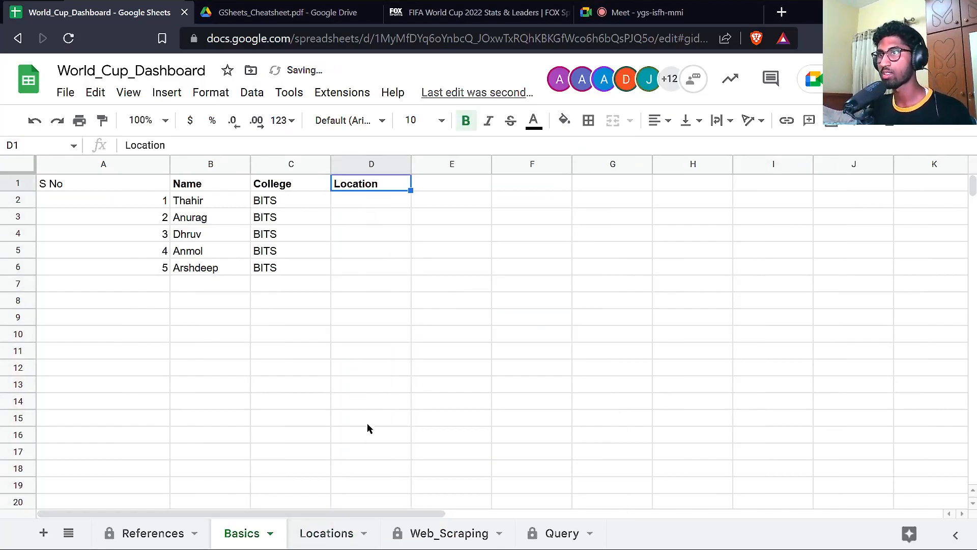
On the Locations sheet, enter the headers Campus in A1 and City in B1.
click(312, 535)
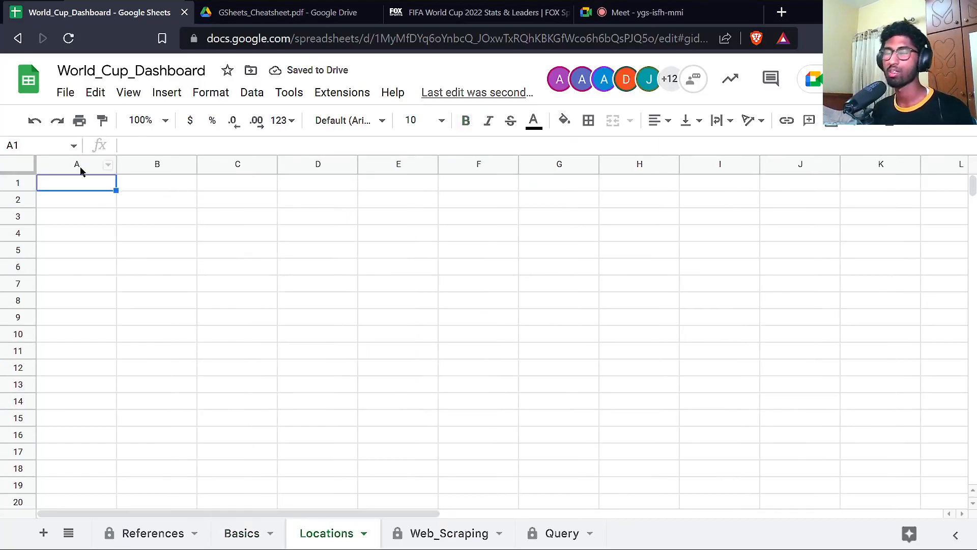
text(Campus)
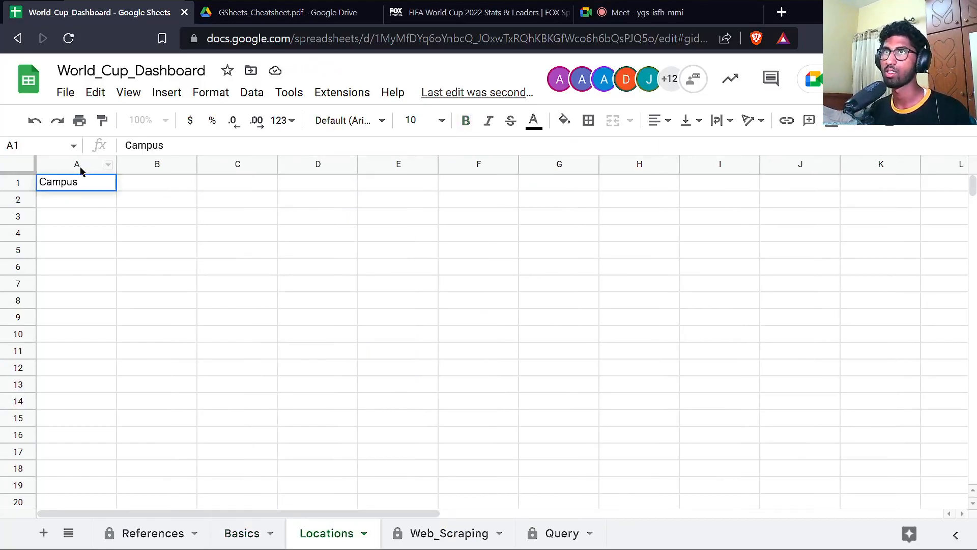
key(Tab)
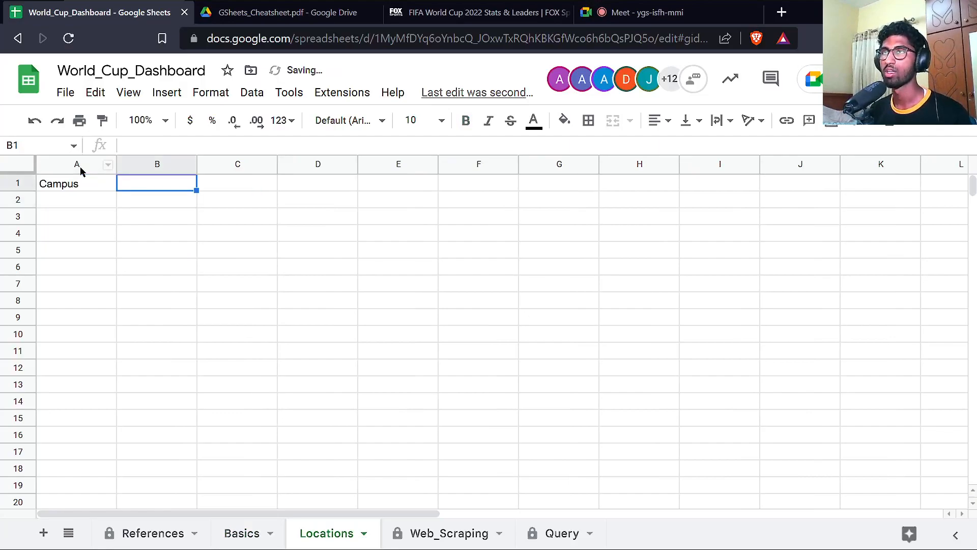
text(City)
key(Return)
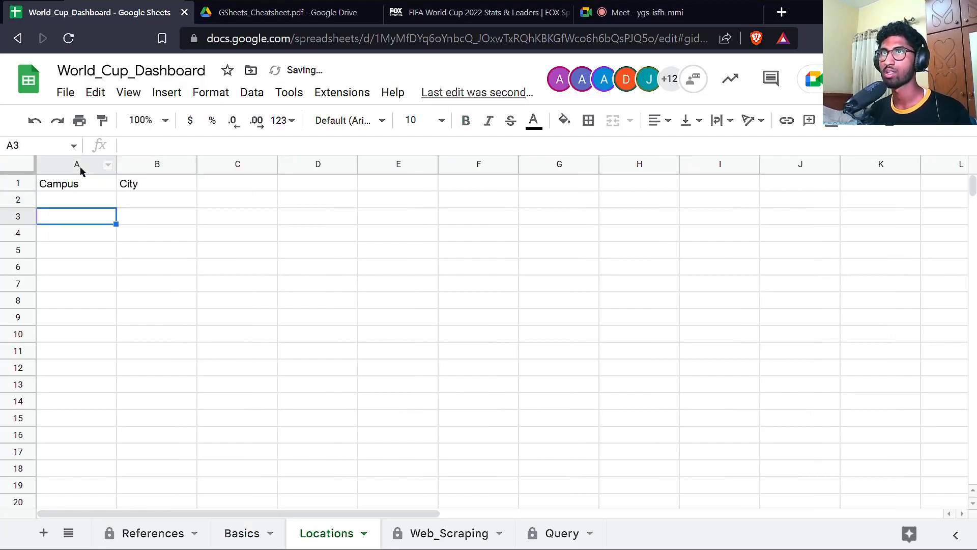
List the campuses BPDC and Manipal in A2 and A3 under the Campus header.
key(Up)
text(BPDC)
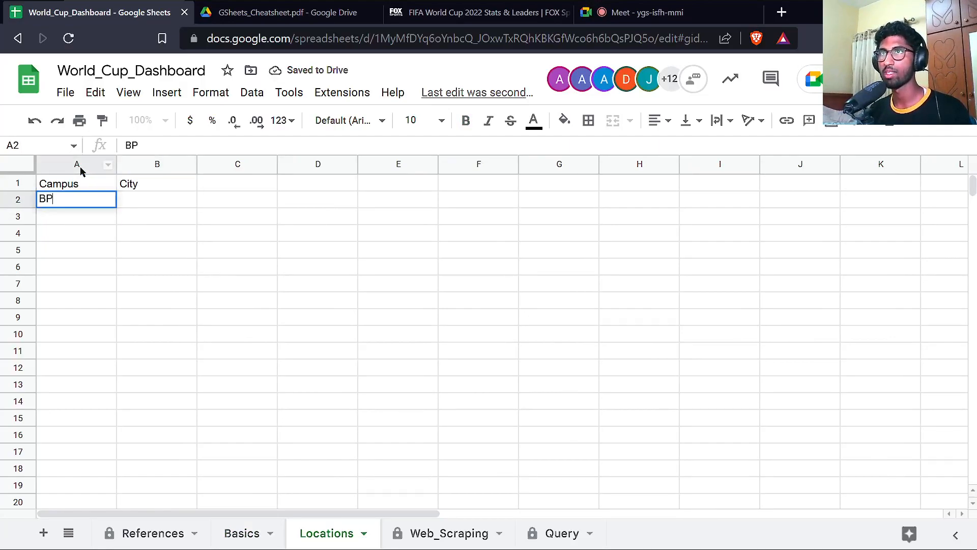
key(Return)
text(Manipal)
key(Tab)
Make the Campus and City headers in A1:B1 bold.
key(Up)
key(Up)
key(Left)
key(shift+Right)
key(ctrl+b)
Enter Dubai as the city for both BPDC and Manipal in B2 and B3.
key(Down)
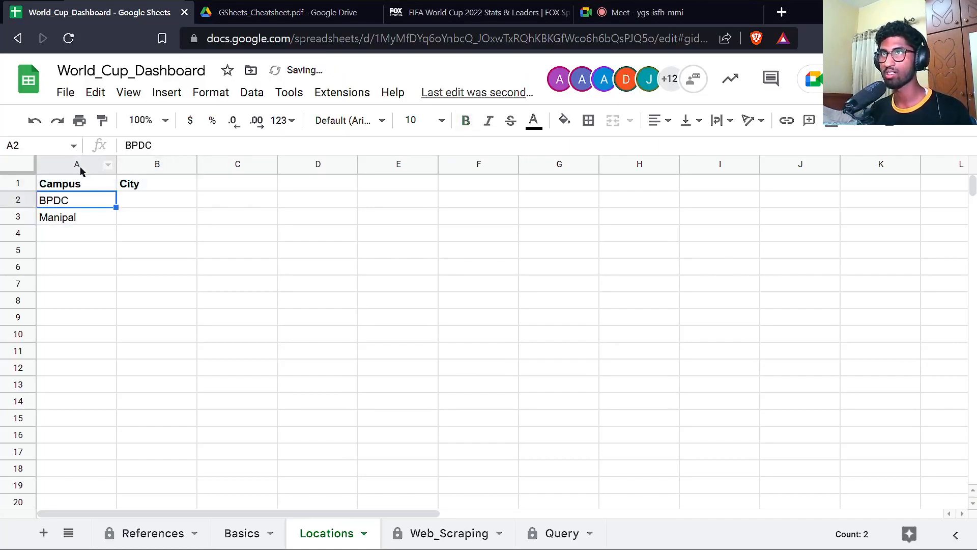
key(Right)
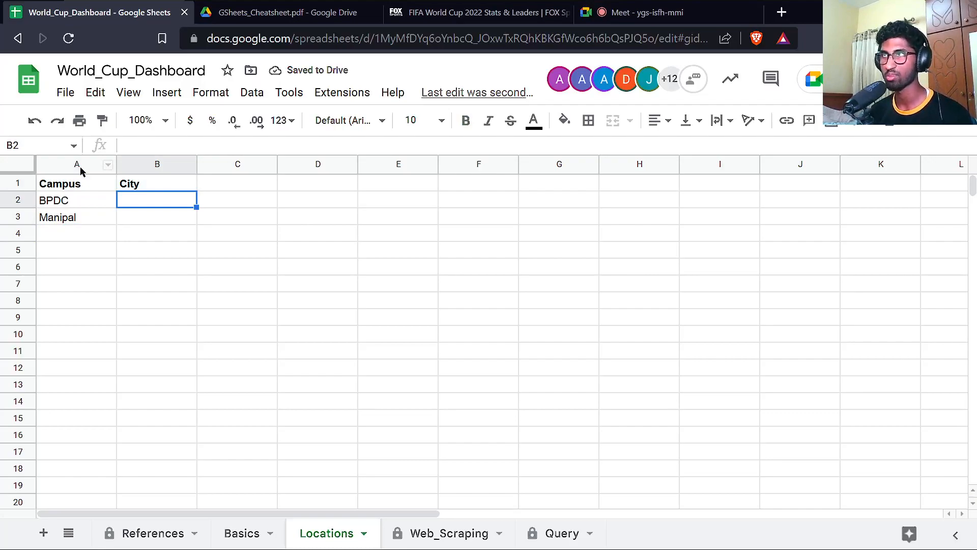
text(Dubai)
key(Return)
text(Dubai)
key(Return)
On the Basics sheet, change the first person's college in C2 to BPDC.
click(235, 533)
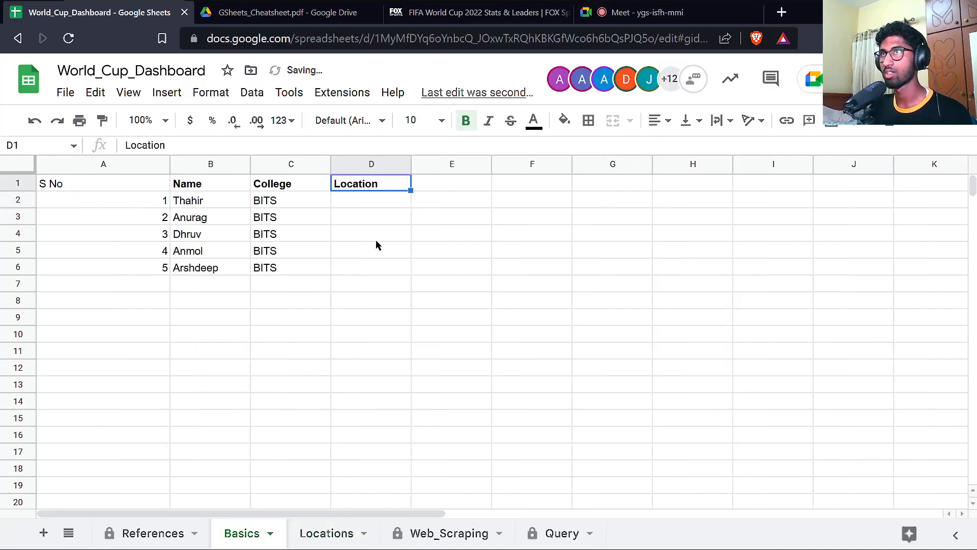
click(317, 200)
text(BPDC)
key(Tab)
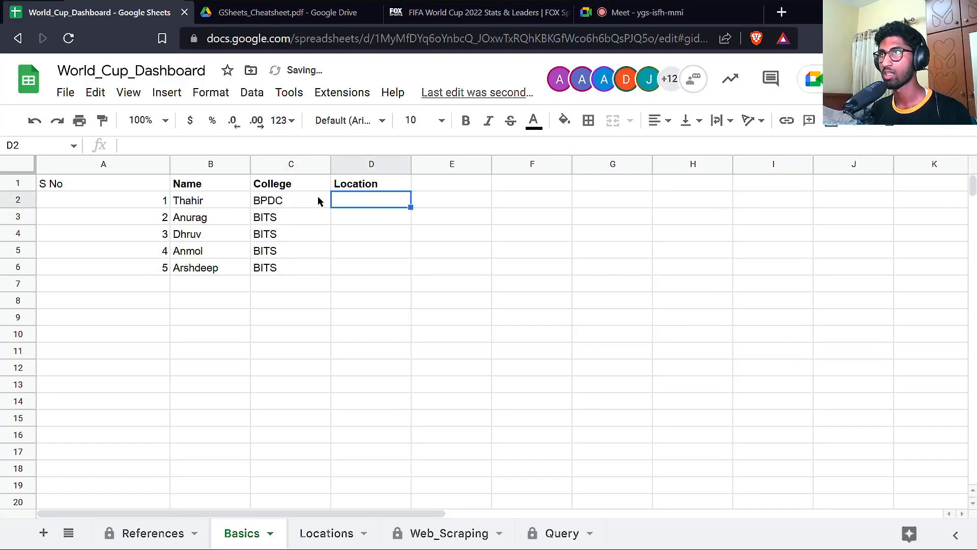
Start a VLOOKUP formula in D2 with its closing parenthesis on a separate line, and expand the function help to highlight the example.
text(=vlo)
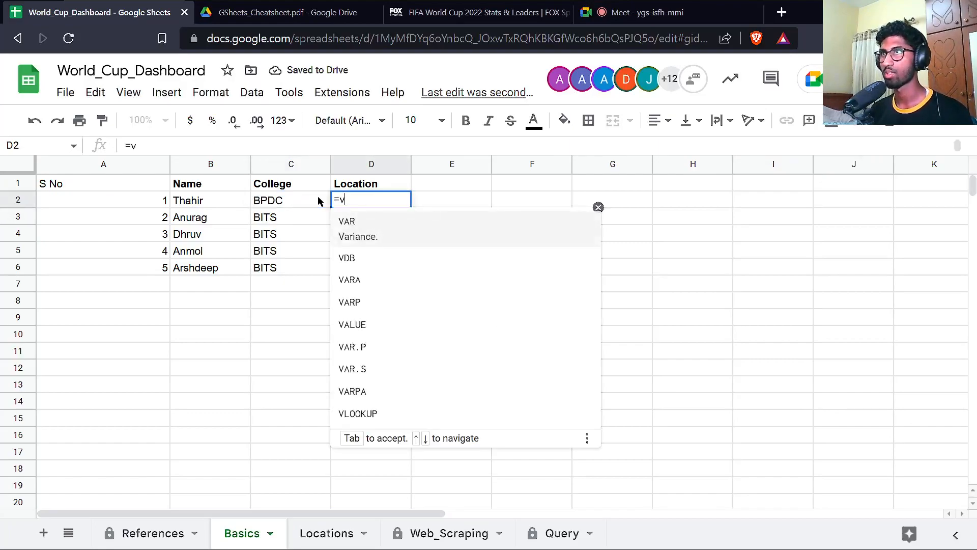
key(Tab)
key(alt+Return)
key(alt+Return)
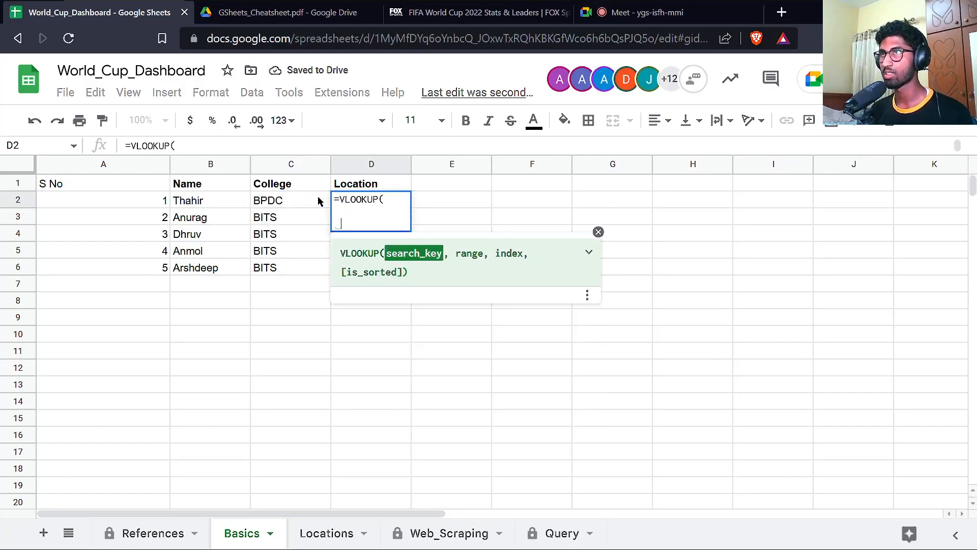
text())
key(Up)
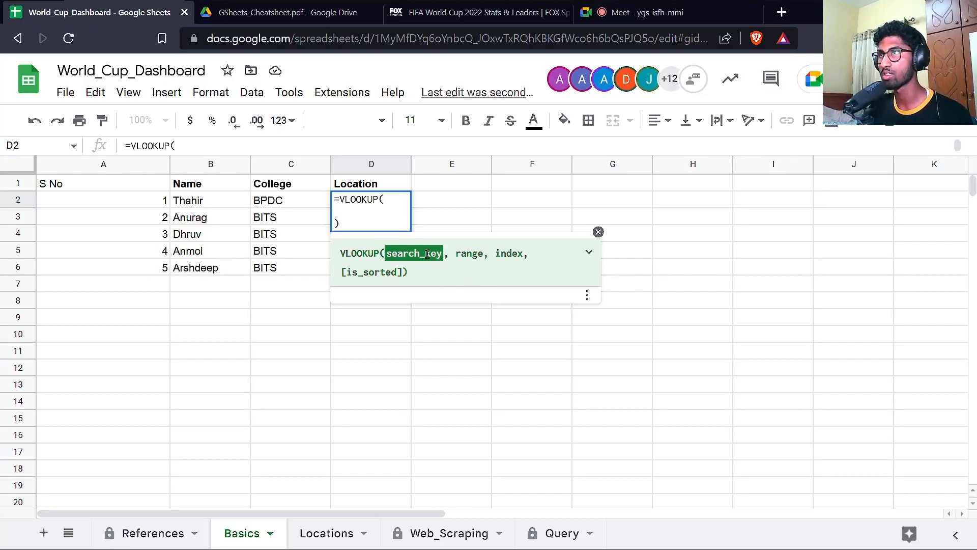
click(586, 255)
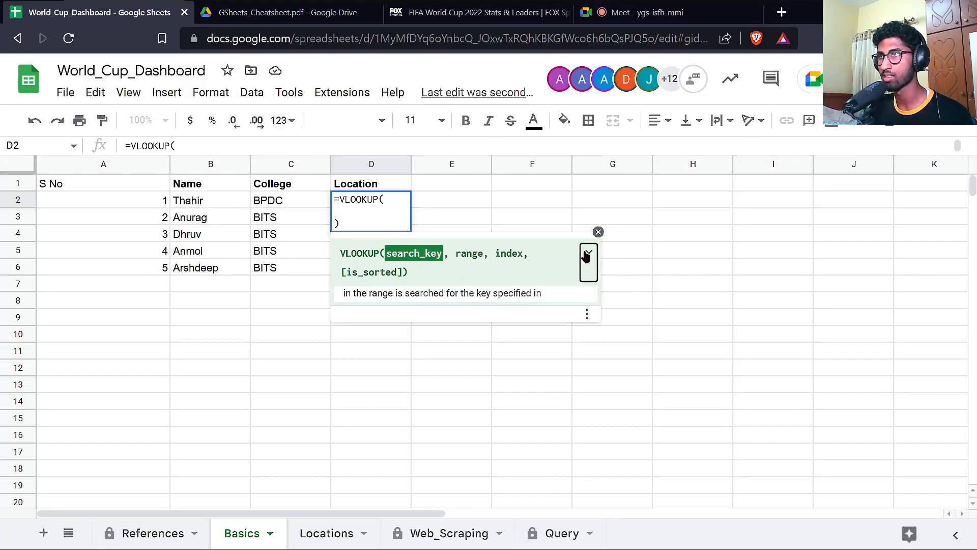
drag(344, 317, 528, 319)
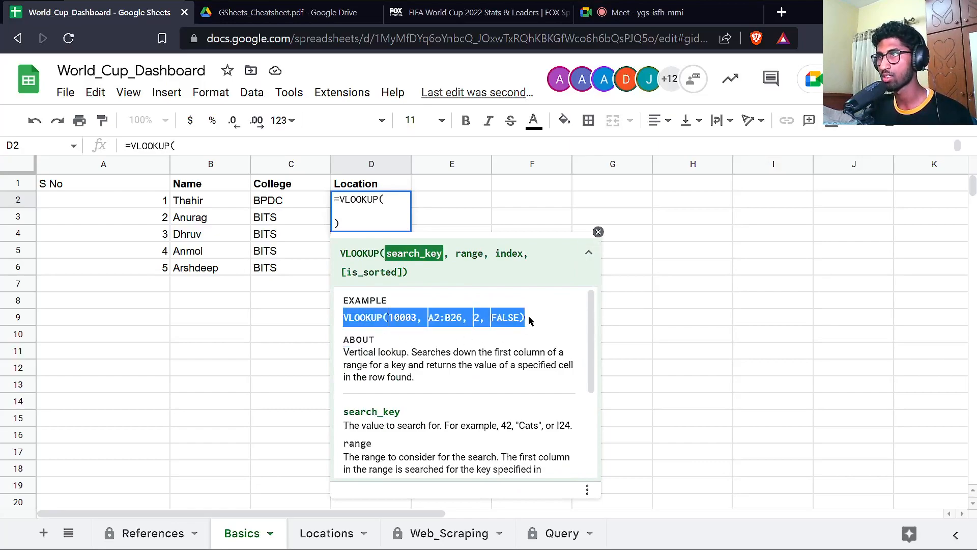
Complete the D2 formula with search key C2, range Locations!A2:A, index 1 and FALSE for the sorted option.
click(372, 210)
click(294, 202)
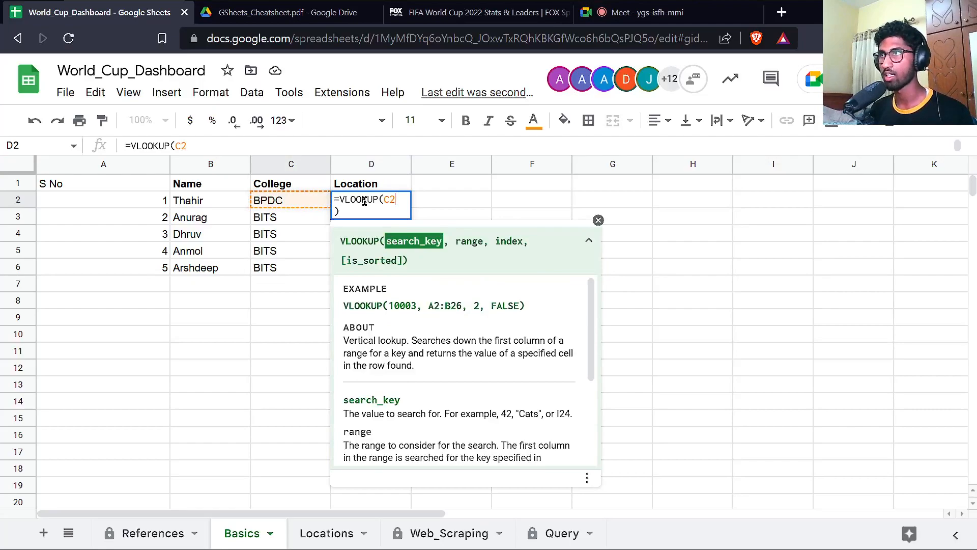
text(, )
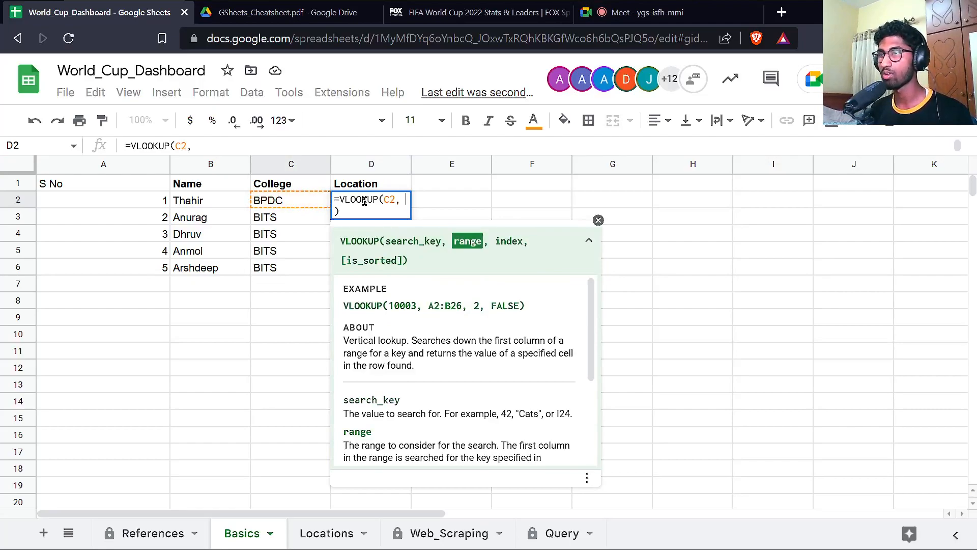
text(Locato)
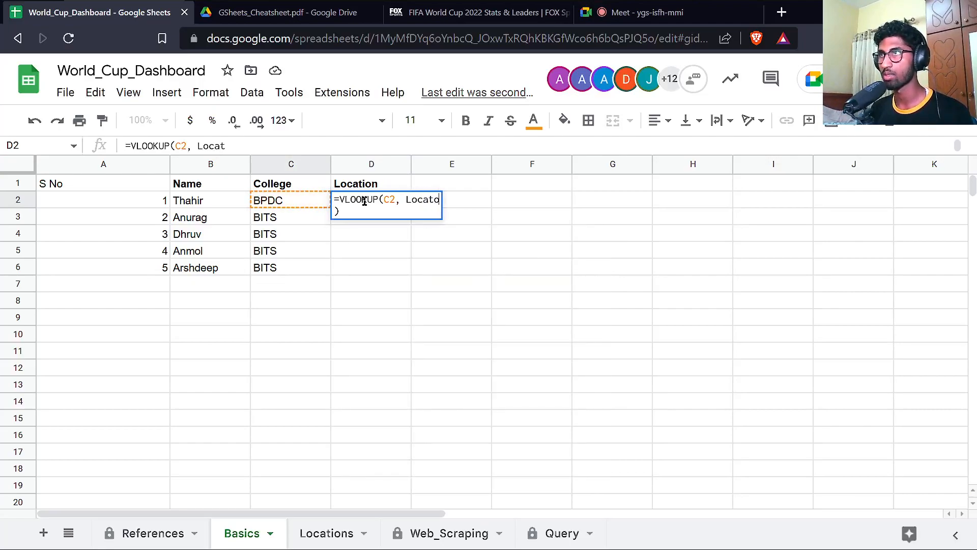
text(nsi)
text(!A2:A)
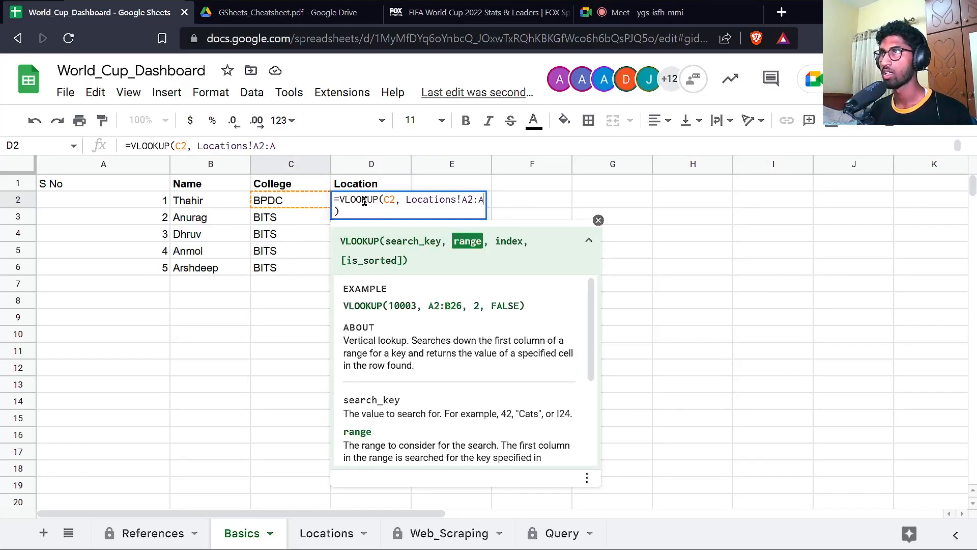
text(, 1)
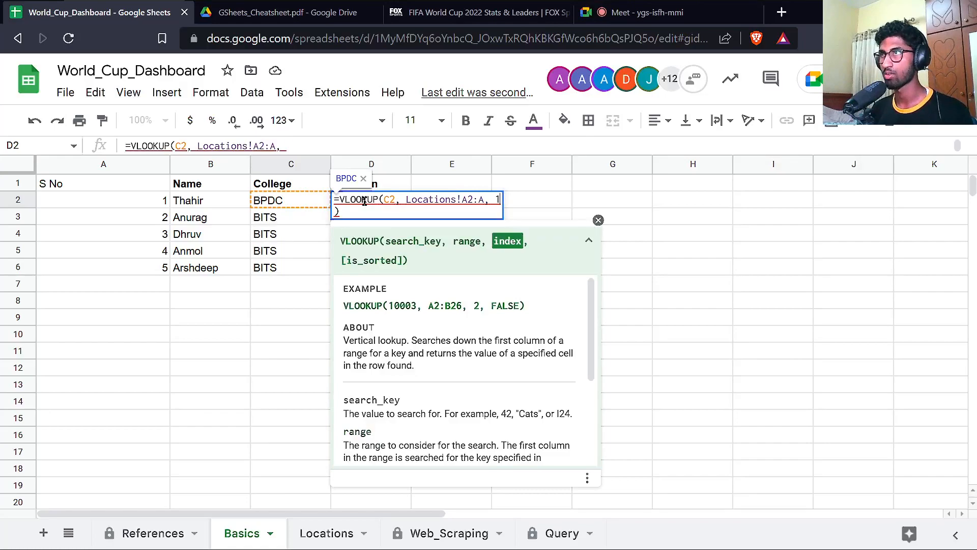
text(, FALSE)
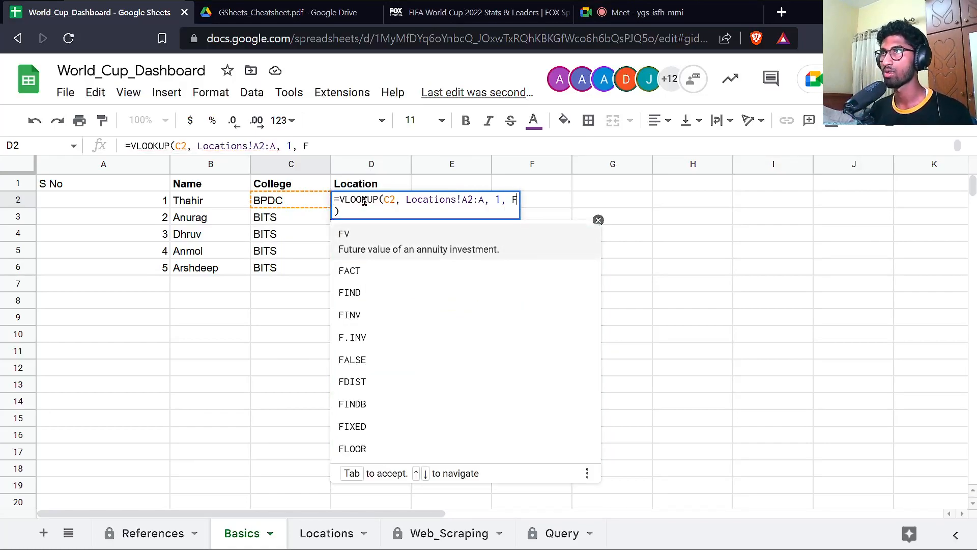
key(Return)
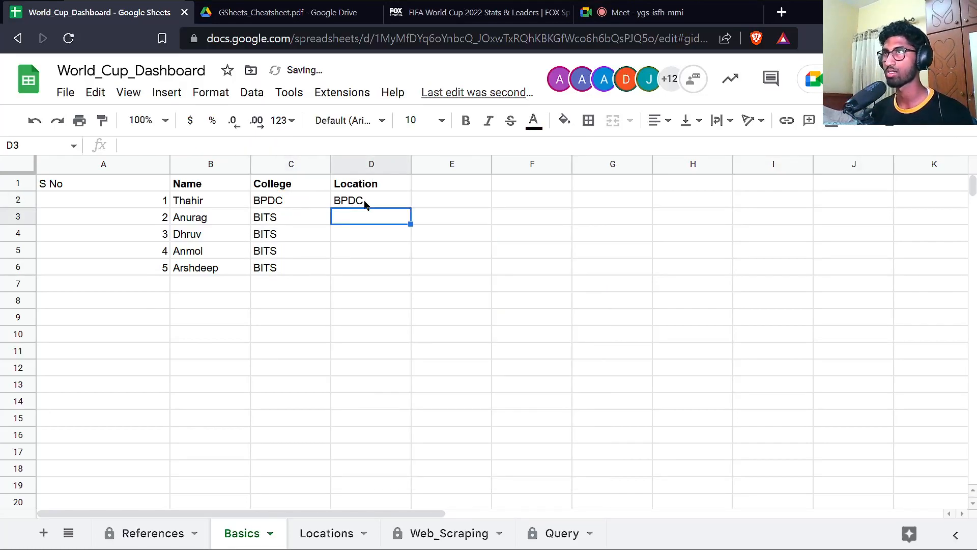
Edit the D2 VLOOKUP so its range is Locations!A2:B and its index is 2.
click(365, 203)
double_click(365, 204)
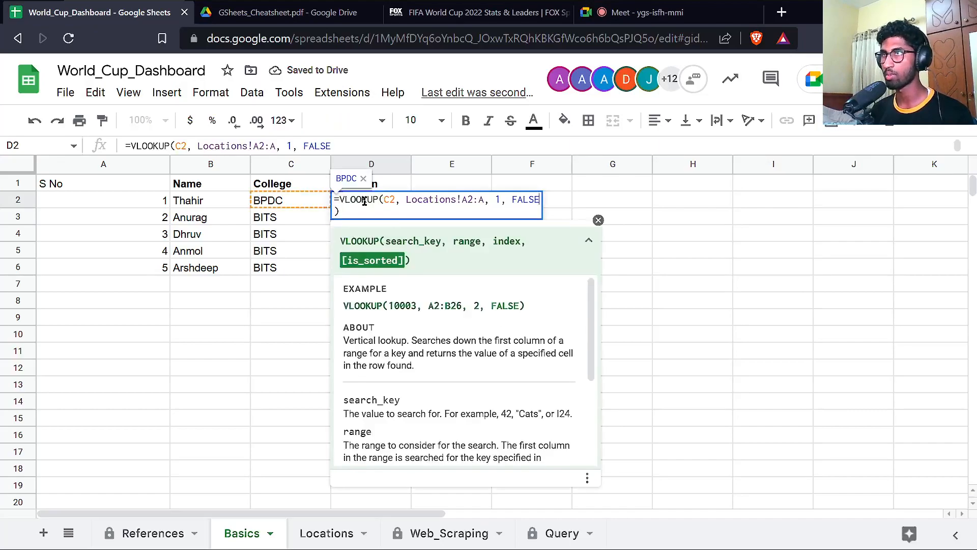
key(Left)
key(Left)
key(Left)
text(2)
key(Delete)
key(Left)
key(Left)
key(Left)
key(BackSpace)
click(364, 204)
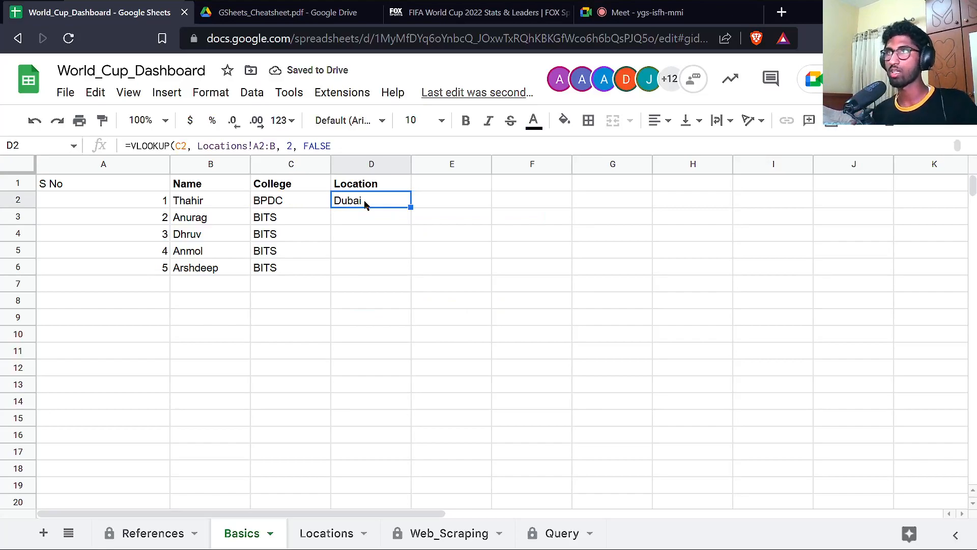
Copy the campus and city rows A2:B3 from the Locations sheet into Basics starting at F2.
click(304, 534)
drag(84, 204, 146, 214)
key(ctrl+c)
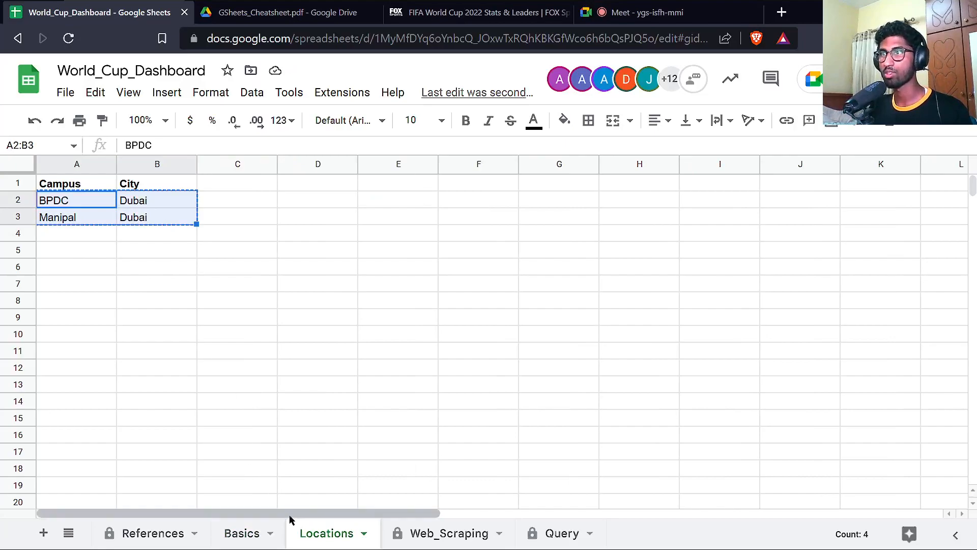
click(256, 534)
click(506, 198)
key(ctrl+v)
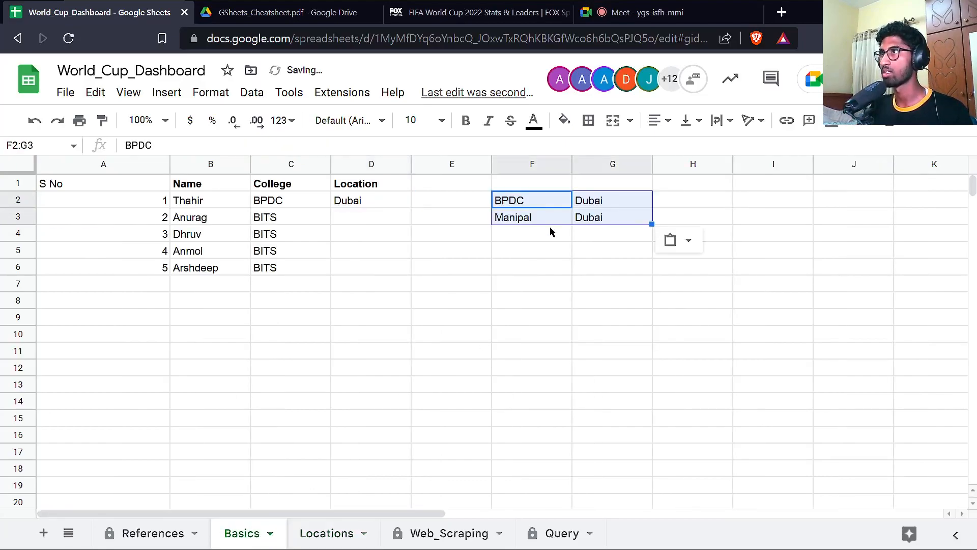
click(505, 199)
Replace the Locations range in the D2 VLOOKUP with the copied campus and city table starting at F2, keeping index 2 and FALSE.
double_click(345, 206)
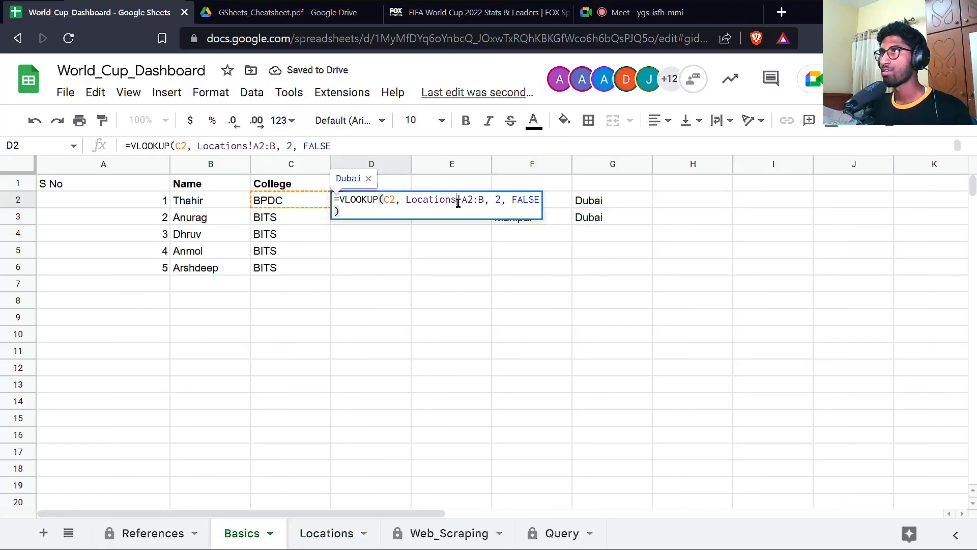
click(460, 200)
drag(407, 195, 484, 201)
key(BackSpace)
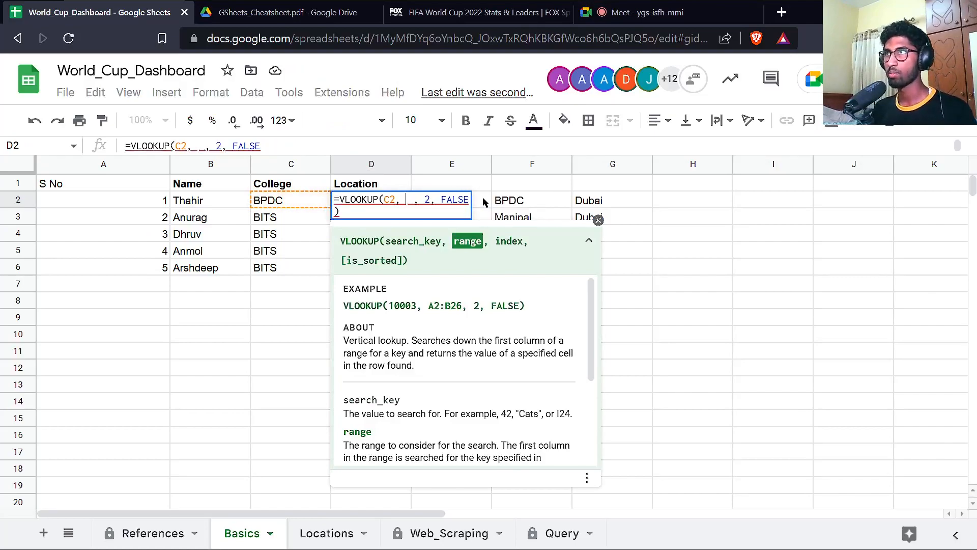
click(518, 203)
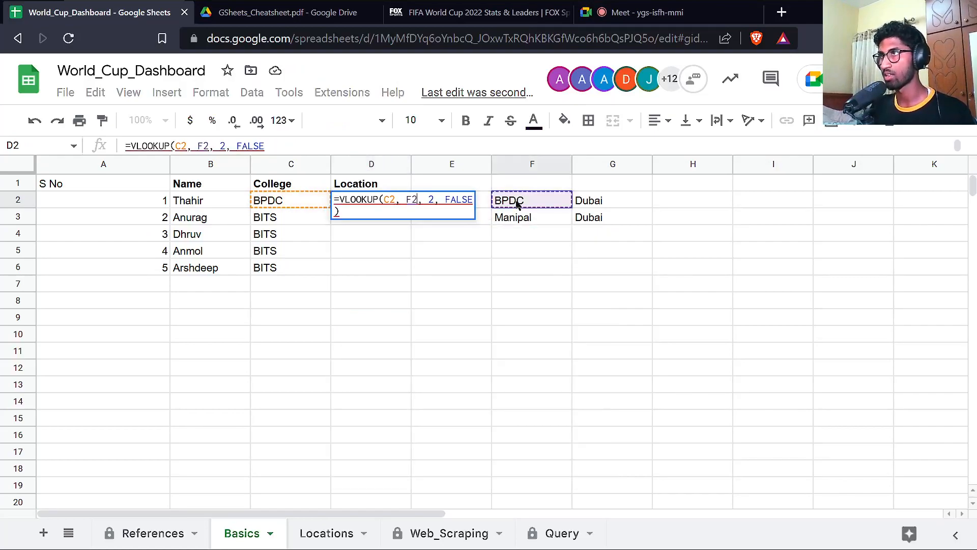
text(:F)
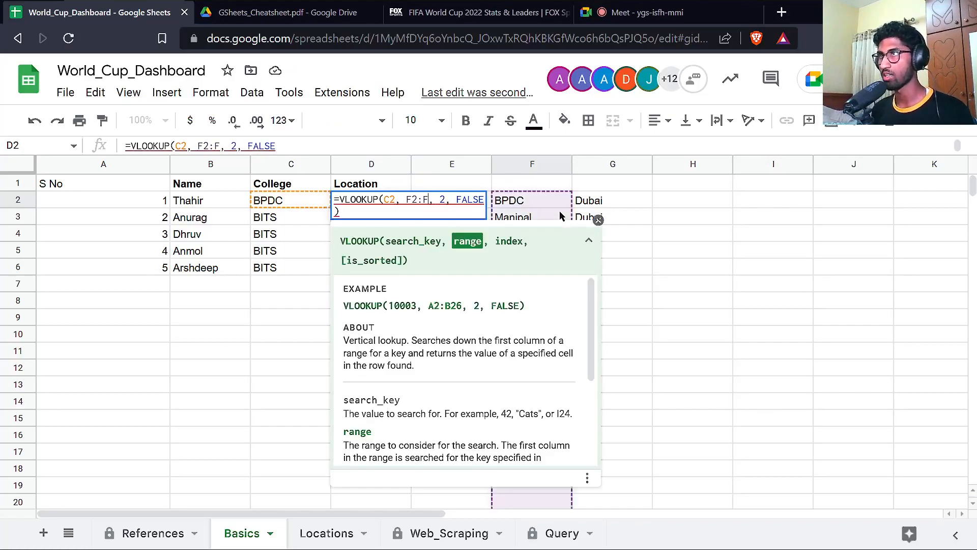
text(, 2, FALSE)
key(Return)
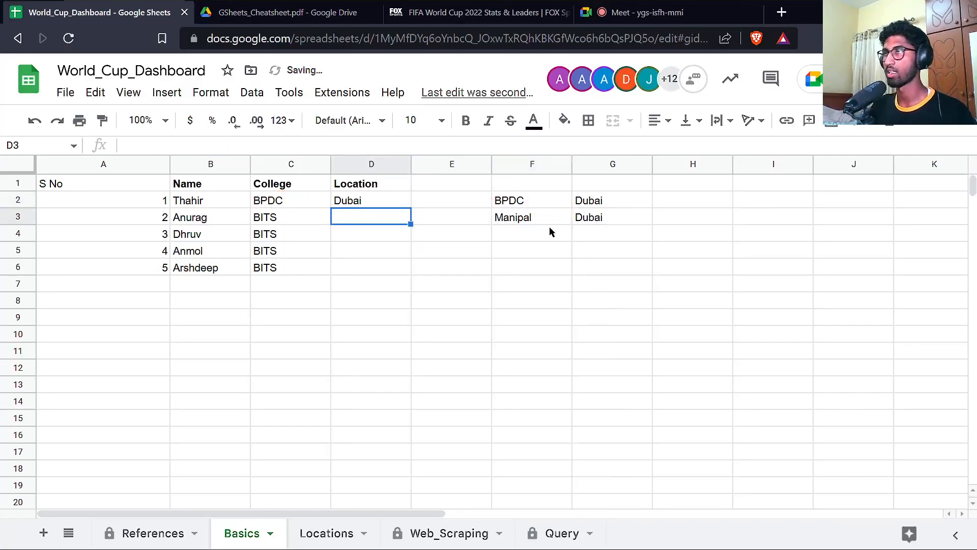
Set the college in C3 to Manipal and copy the D2 VLOOKUP formula into D3.
click(285, 201)
click(301, 222)
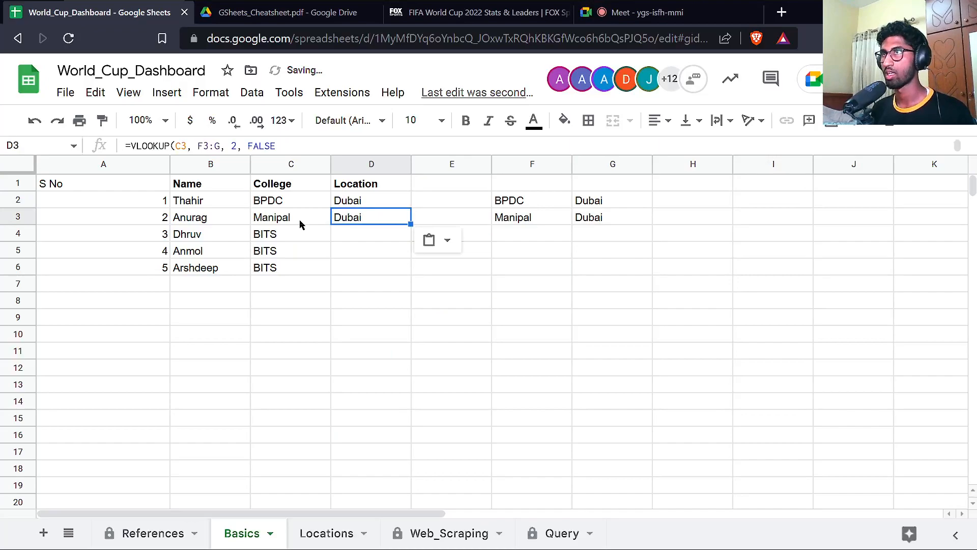
Change the Manipal location in G3 to India.
key(Down)
key(Right)
key(Right)
key(Up)
key(ctrl+Right)
key(ctrl+Right)
key(Left)
key(ctrl+Left)
key(ctrl+Left)
key(ctrl+Left)
key(ctrl+Left)
key(Right)
key(Right)
key(Right)
key(Right)
key(Right)
key(Right)
key(Right)
key(Left)
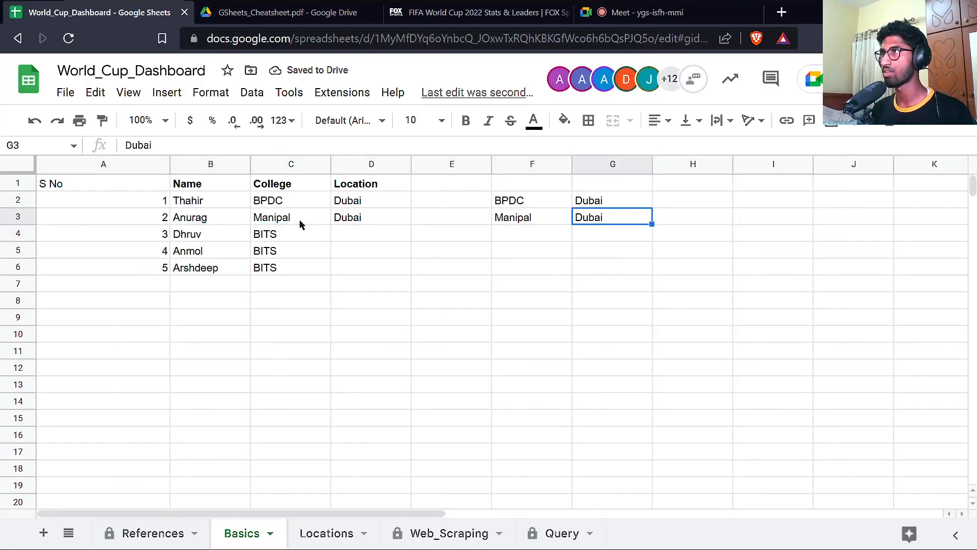
key(BackSpace)
text(India)
key(Return)
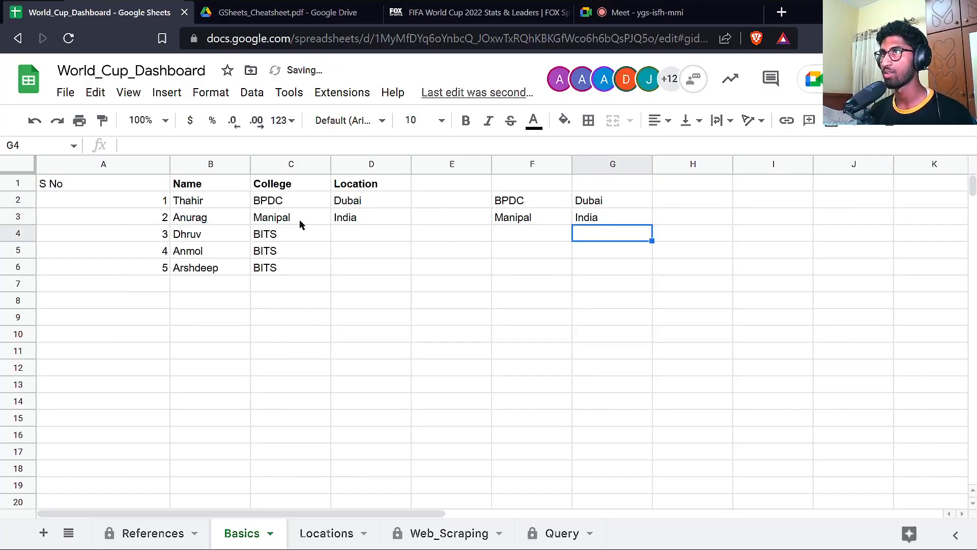
Inspect the D3 lookup and change the BPDC location in G2 to US.
click(350, 222)
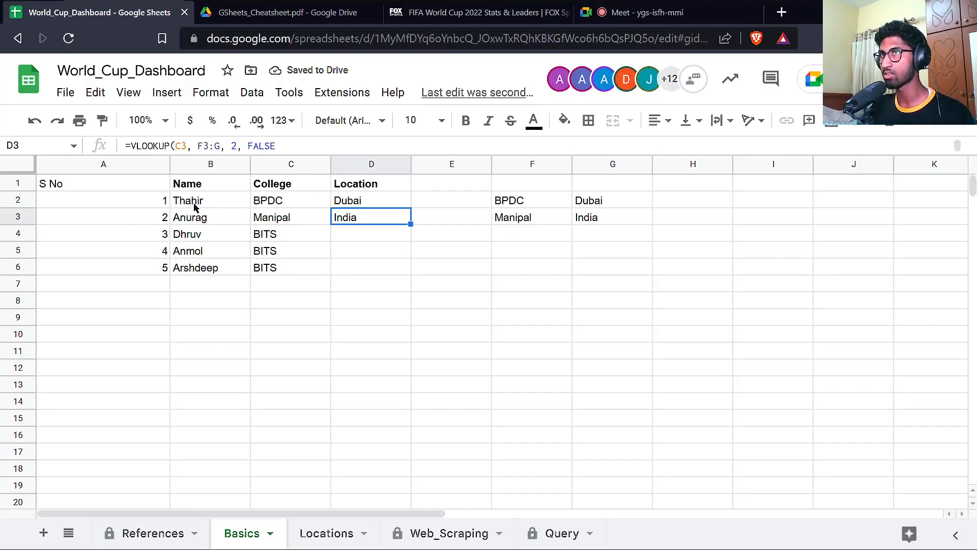
click(576, 204)
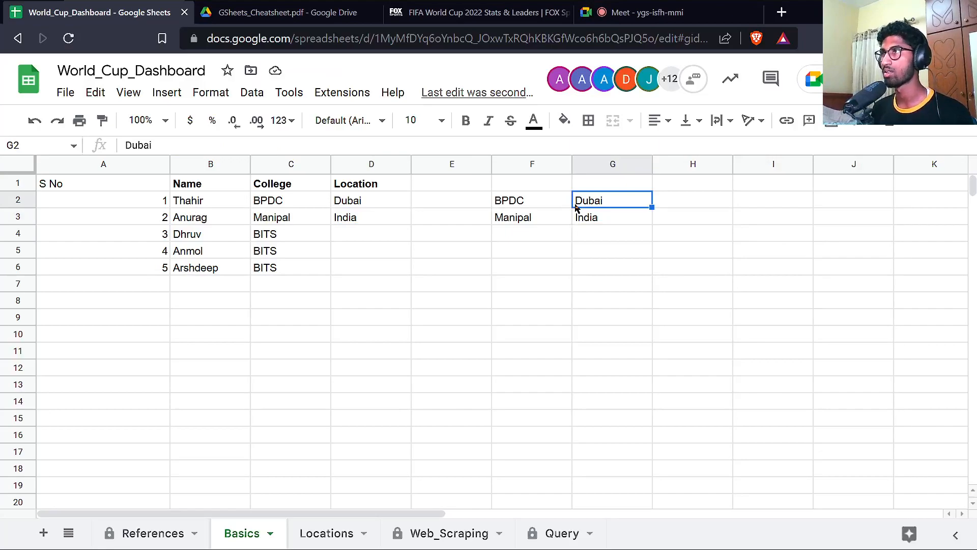
text(US)
key(Return)
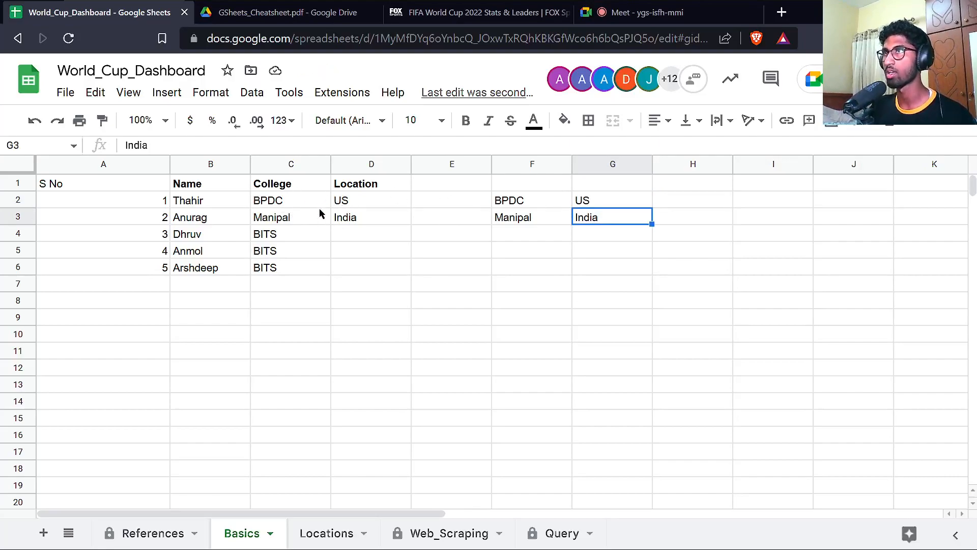
Compare the VLOOKUP formulas in D2 and D3 to see how their references shift between rows.
click(362, 203)
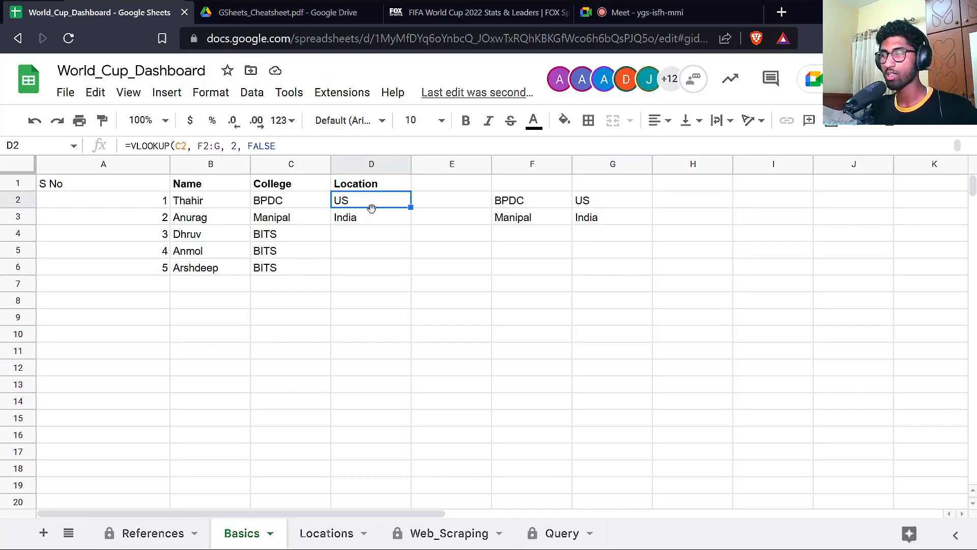
click(156, 532)
click(248, 533)
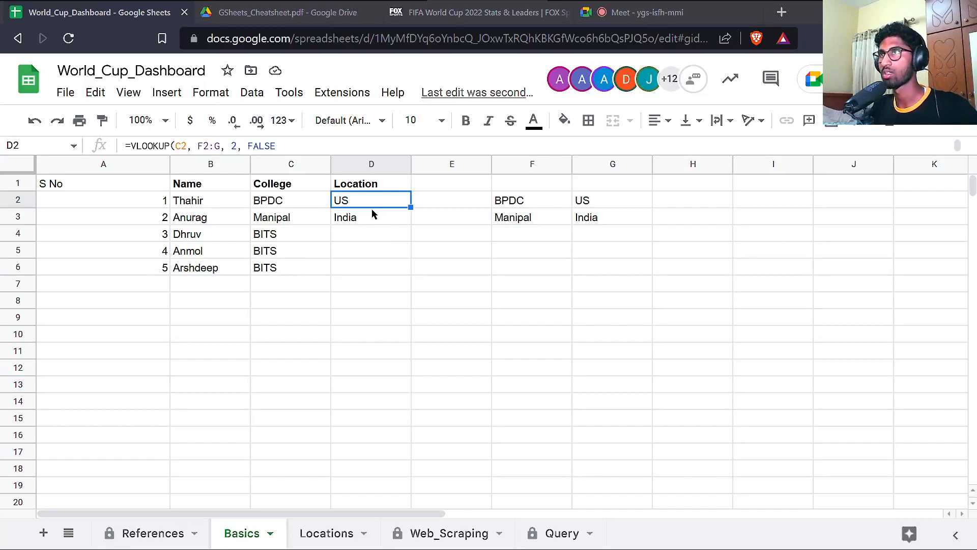
click(384, 219)
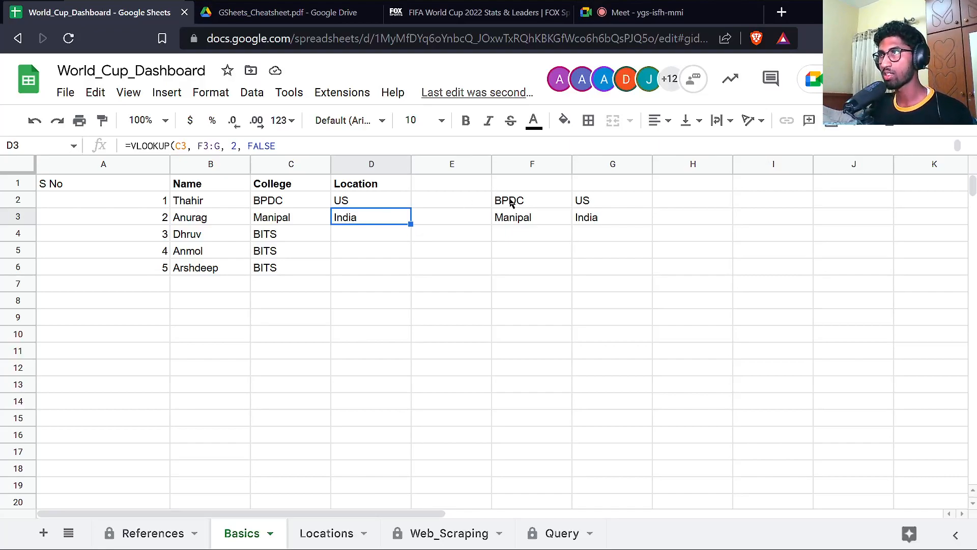
click(395, 204)
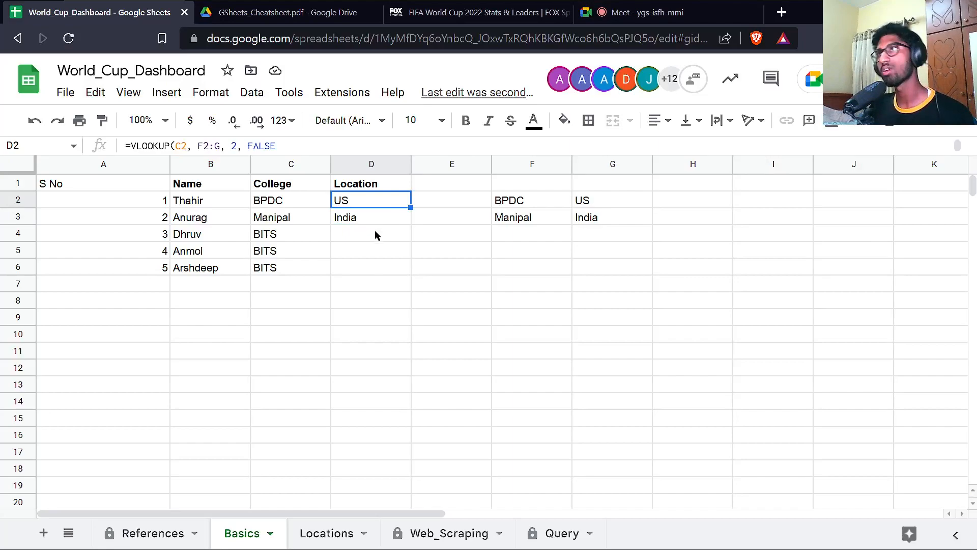
click(393, 224)
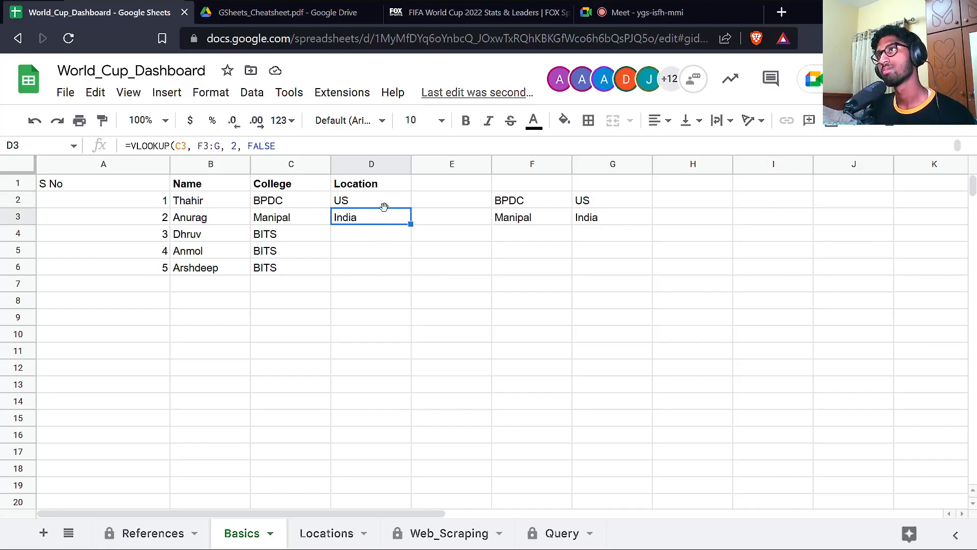
click(371, 205)
click(390, 219)
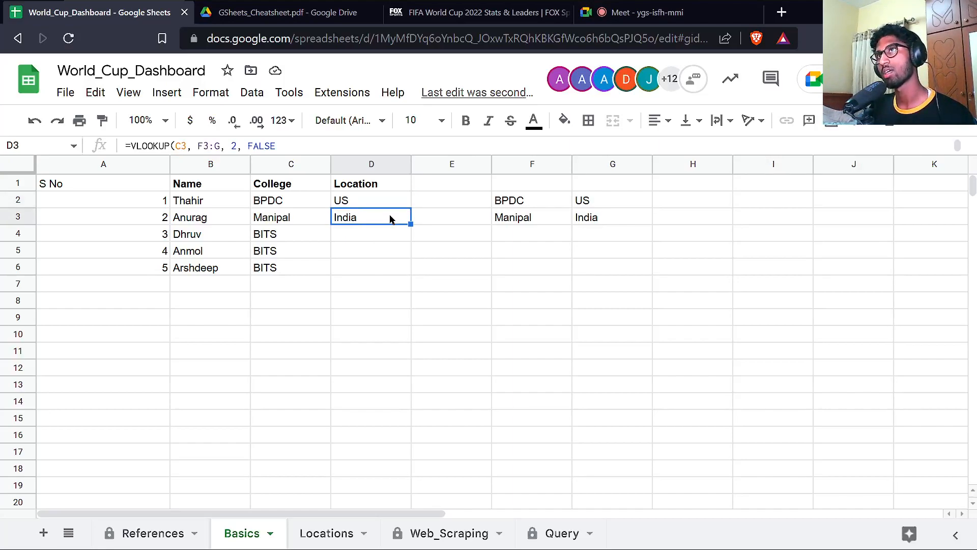
click(383, 202)
click(391, 213)
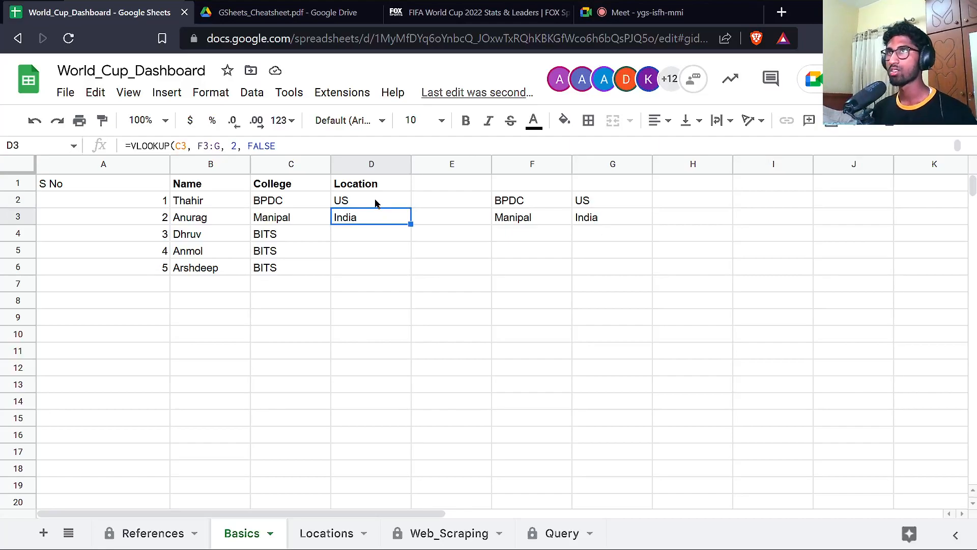
Clear D3 and replace the D2 VLOOKUP with an opening ARRAYFORMULA that continues on a new line.
key(Delete)
click(375, 200)
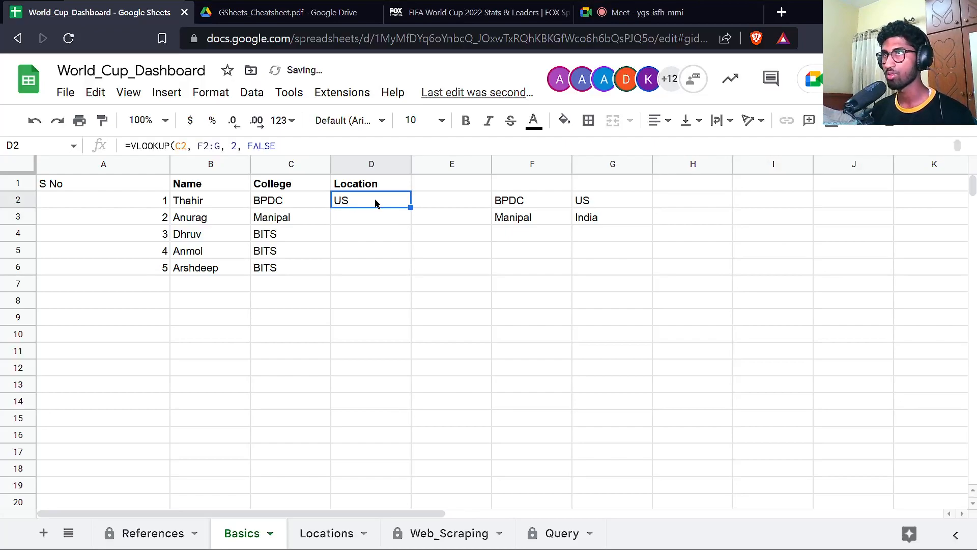
double_click(375, 200)
key(ctrl+a)
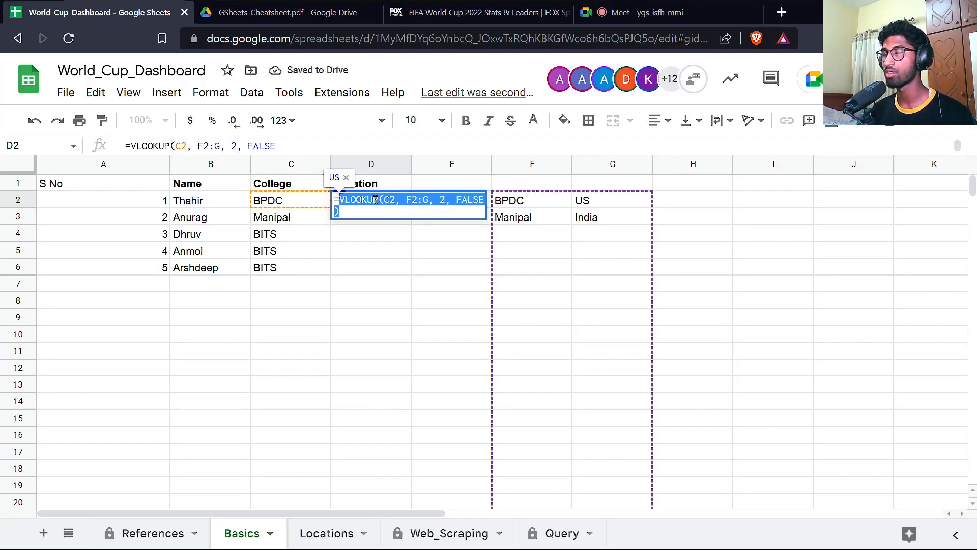
text(=)
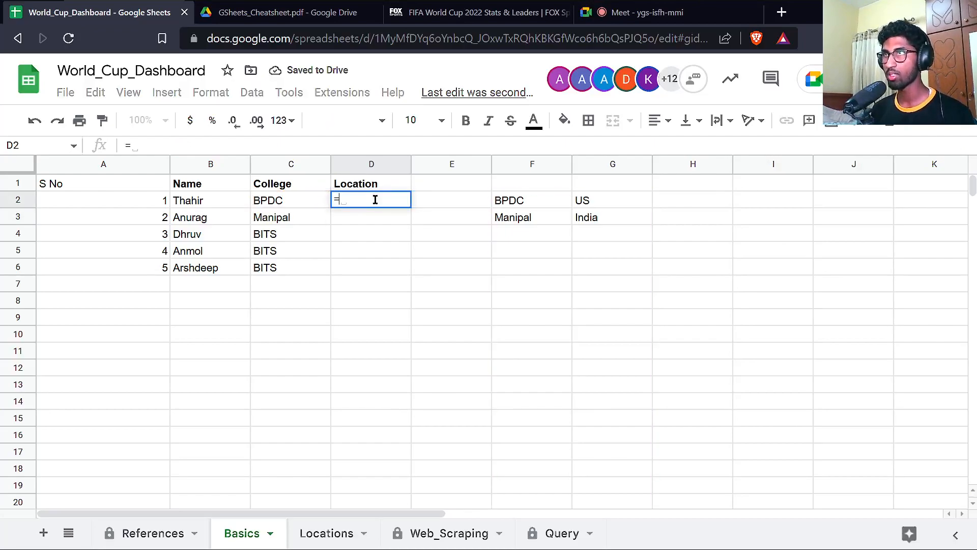
text(arr)
key(Tab)
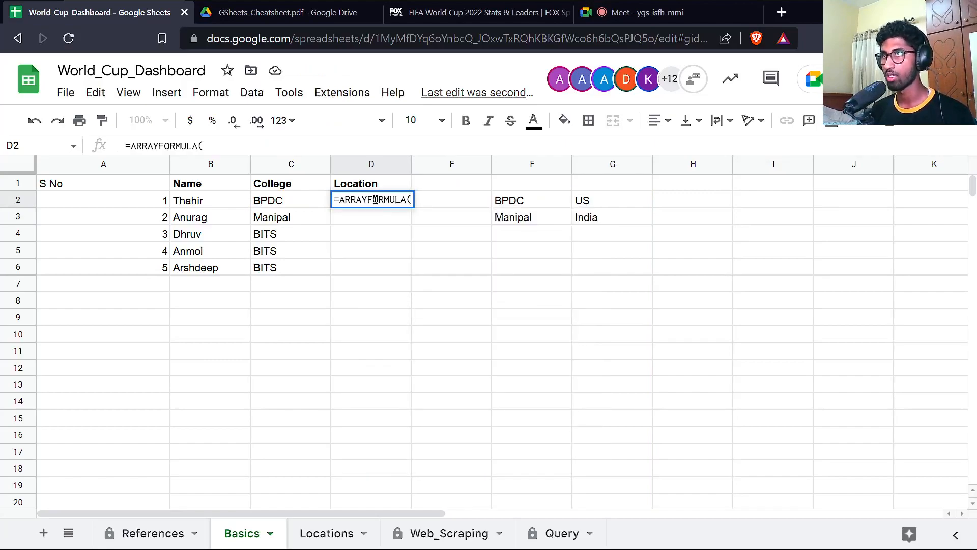
key(ctrl+Return)
Nest an IF inside the D2 ARRAYFORMULA with ISBLANK(C2:C) as its condition.
text(if)
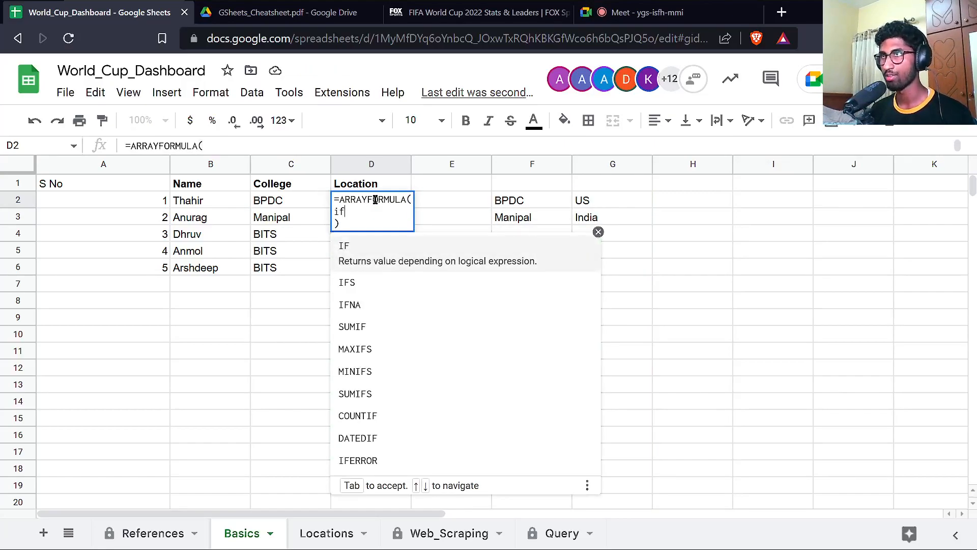
key(Tab)
text(C2)
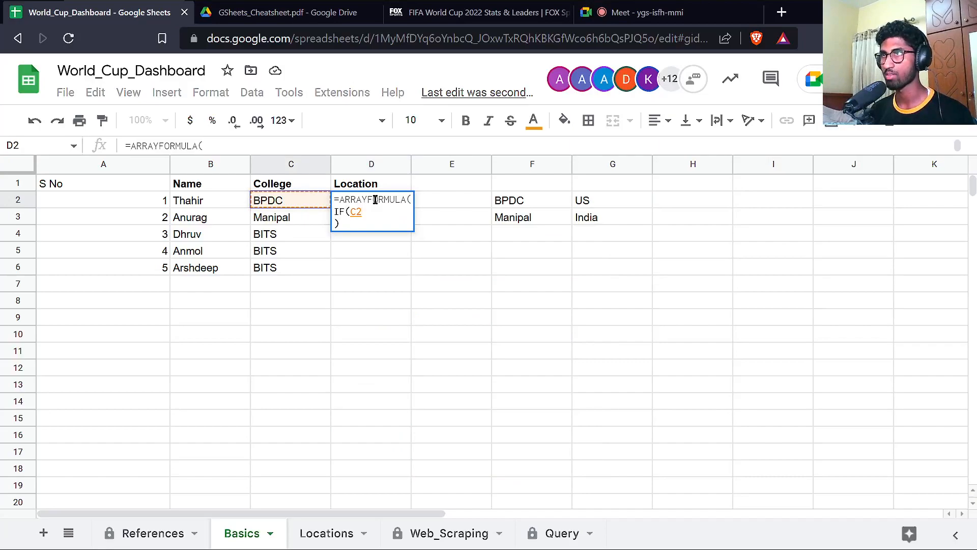
key(BackSpace)
key(BackSpace)
text(is)
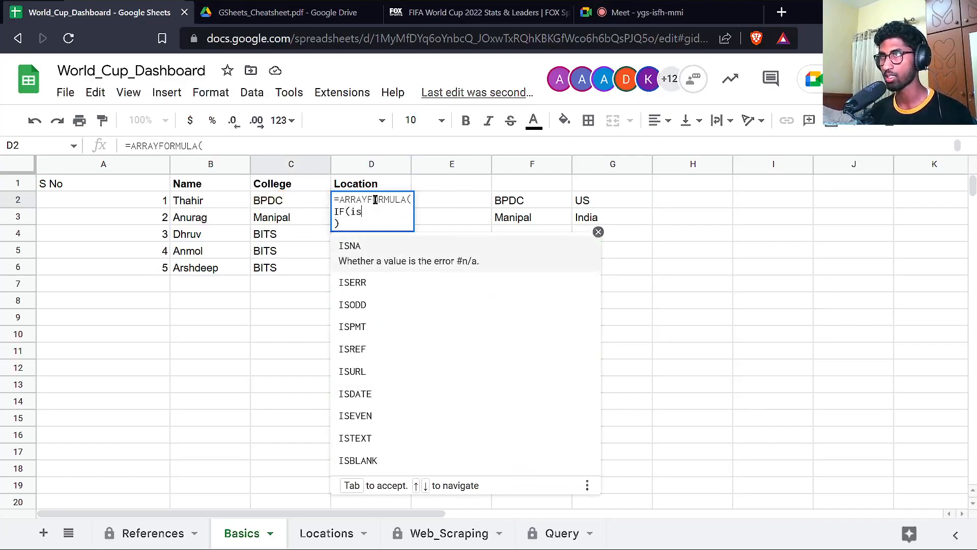
text(b)
key(Tab)
text(C2:C)
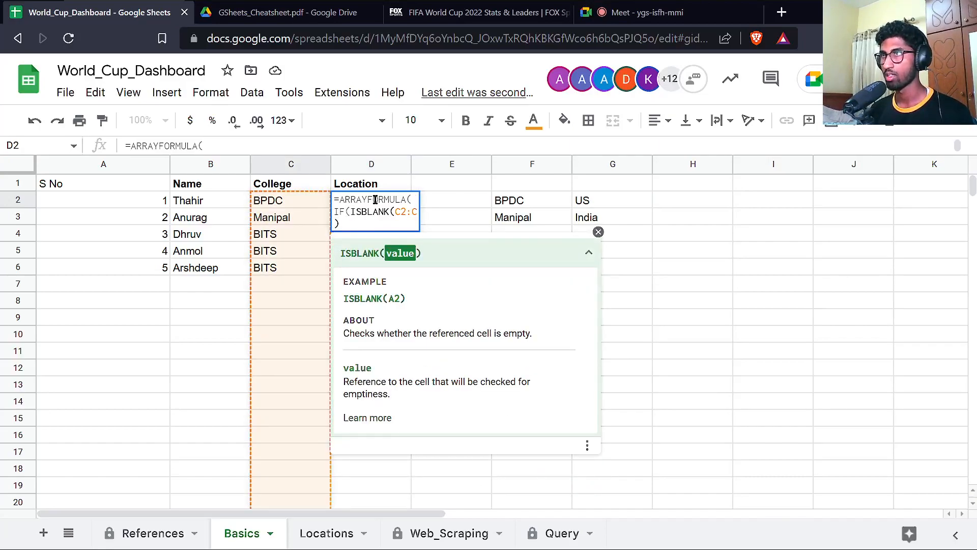
text(), ,)
key(Left)
key(Left)
key(BackSpace)
key(BackSpace)
key(BackSpace)
key(BackSpace)
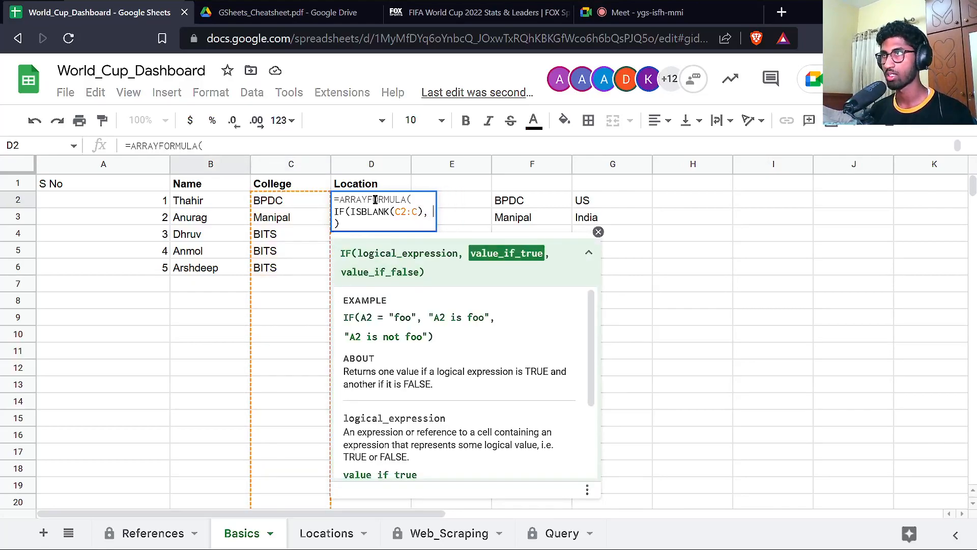
Complete the D2 IF with "Don't do anything" as the true value and "something" as the false value.
text("Don't do anything", )
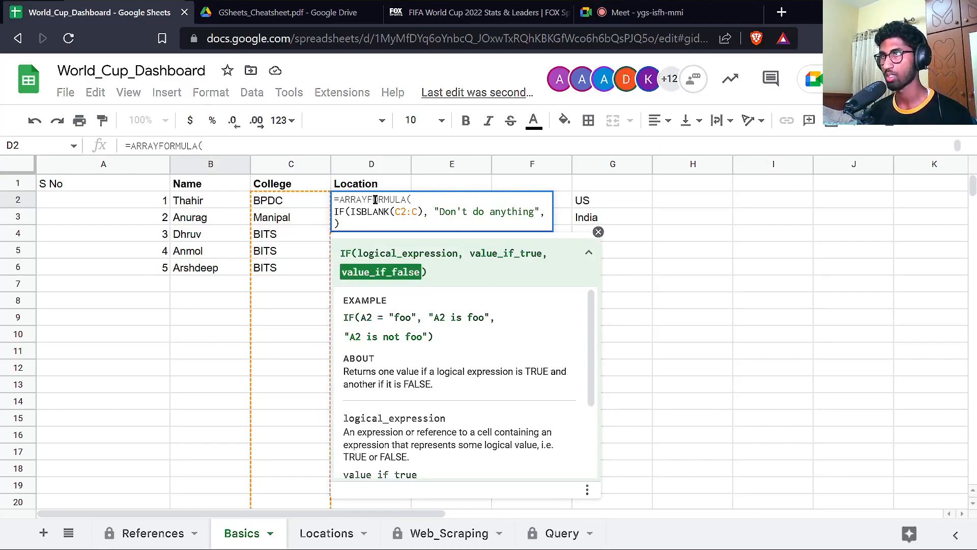
text("something")
key(Return)
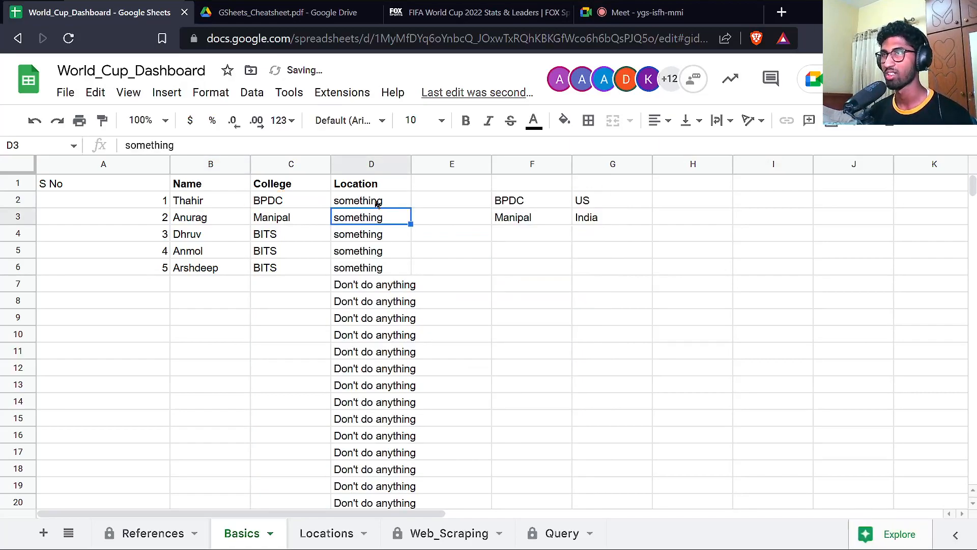
Remove the "Don't do anything" text from the D2 IF, leaving its true value empty.
double_click(377, 201)
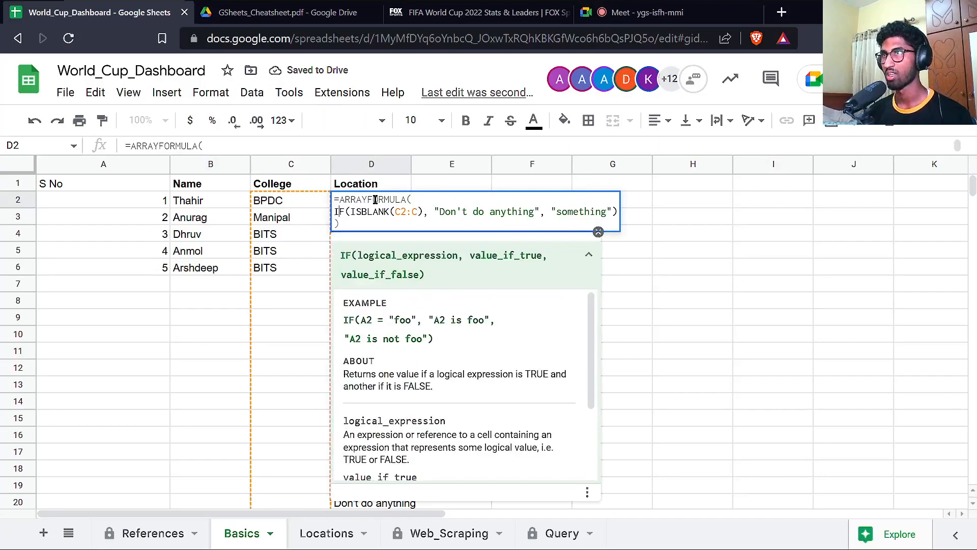
key(Right)
key(Right)
key(Right)
key(Right)
key(Right)
key(Right)
key(Right)
key(Right)
key(Right)
key(Right)
key(Right)
key(Right)
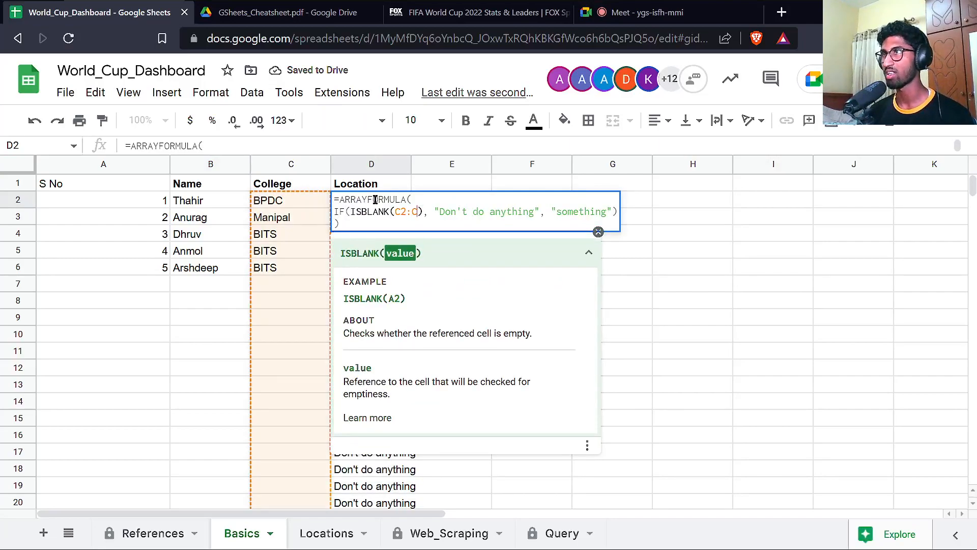
key(Right)
key(Right)
key(Right)
key(shift+Right)
key(shift+Right)
key(shift+Right)
key(shift+Right)
key(shift+Right)
key(shift+Right)
key(shift+Right)
key(shift+Right)
key(shift+Right)
key(shift+Right)
key(shift+Right)
key(shift+Right)
key(shift+Right)
key(shift+Right)
key(shift+Right)
key(shift+Right)
key(shift+Right)
key(shift+Right)
key(shift+Right)
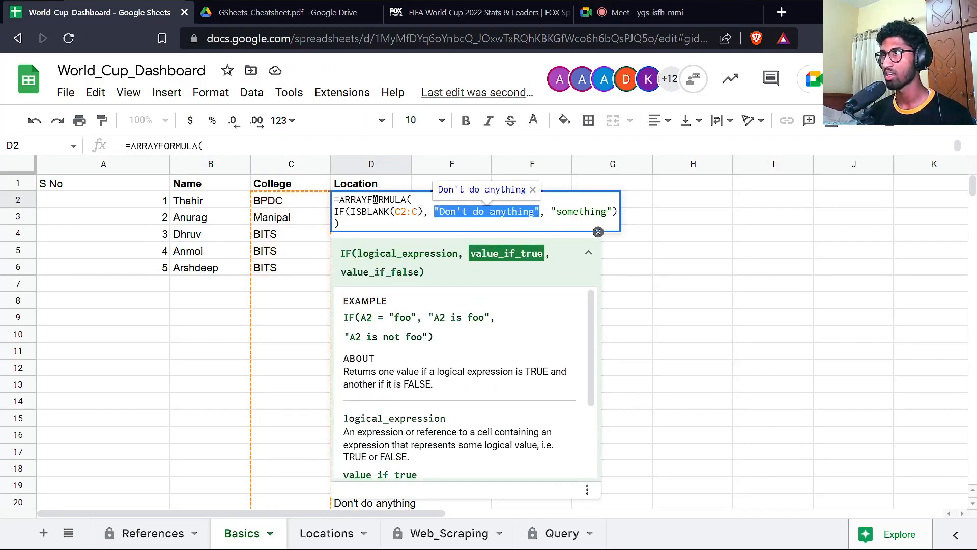
key(BackSpace)
key(Return)
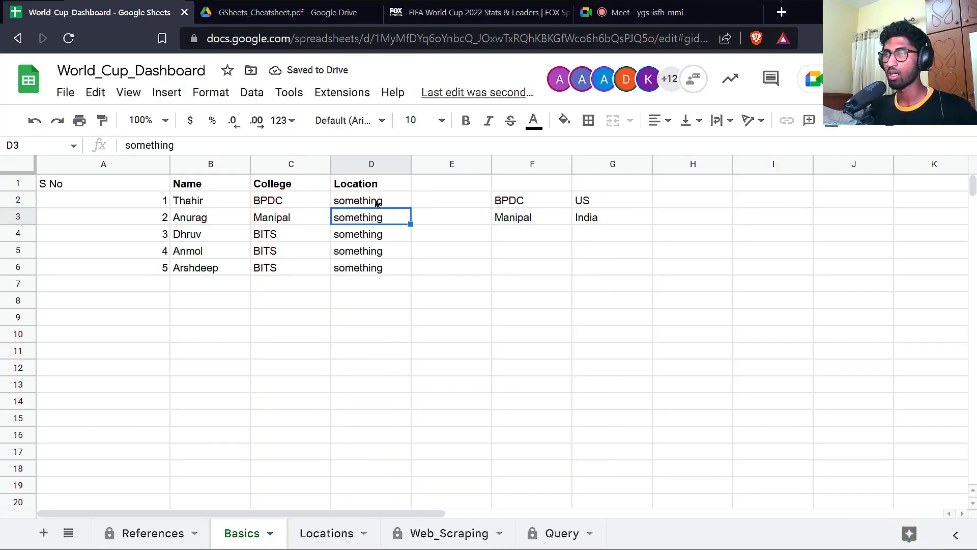
Remove "something" from the D2 IF's false value and add two line breaks in its place.
click(377, 203)
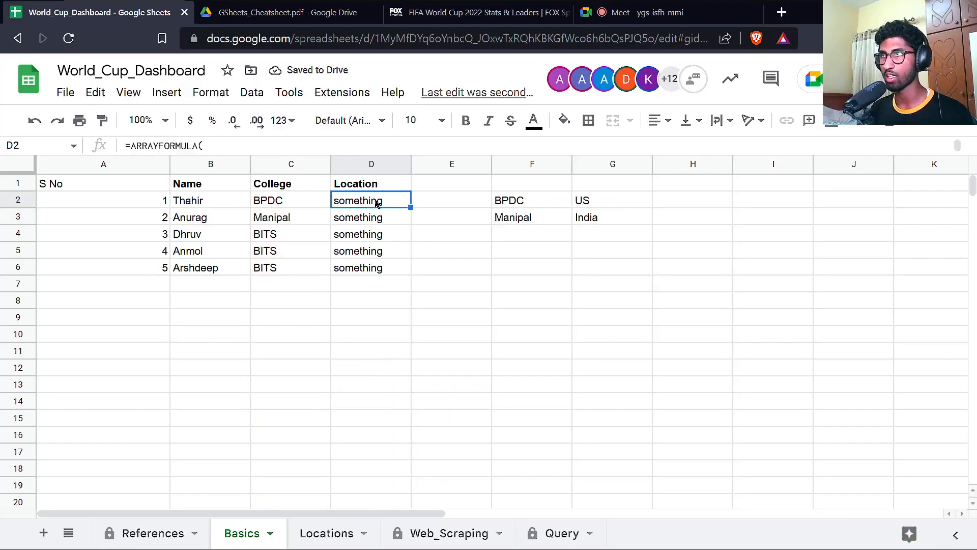
double_click(377, 202)
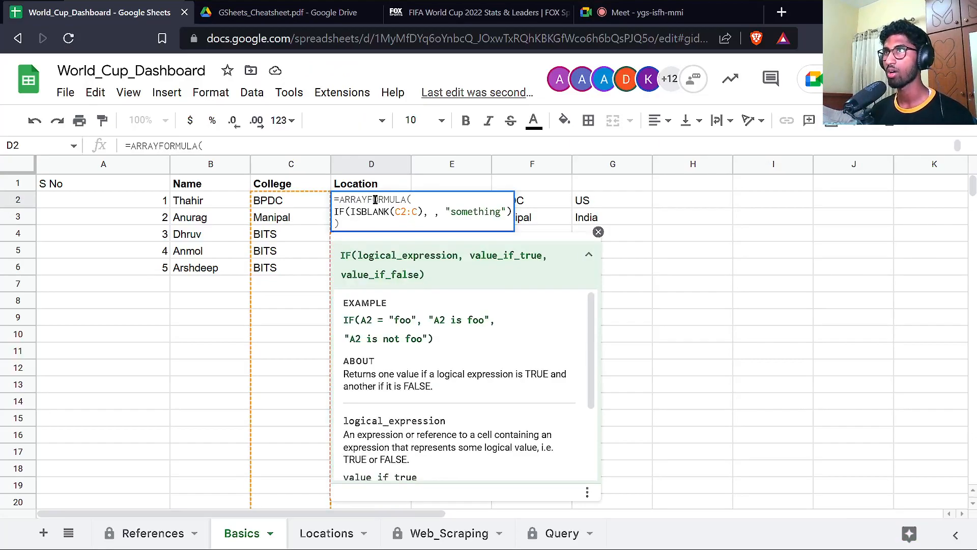
key(Right)
key(Right)
key(Right)
key(Right)
key(Right)
key(Right)
key(End)
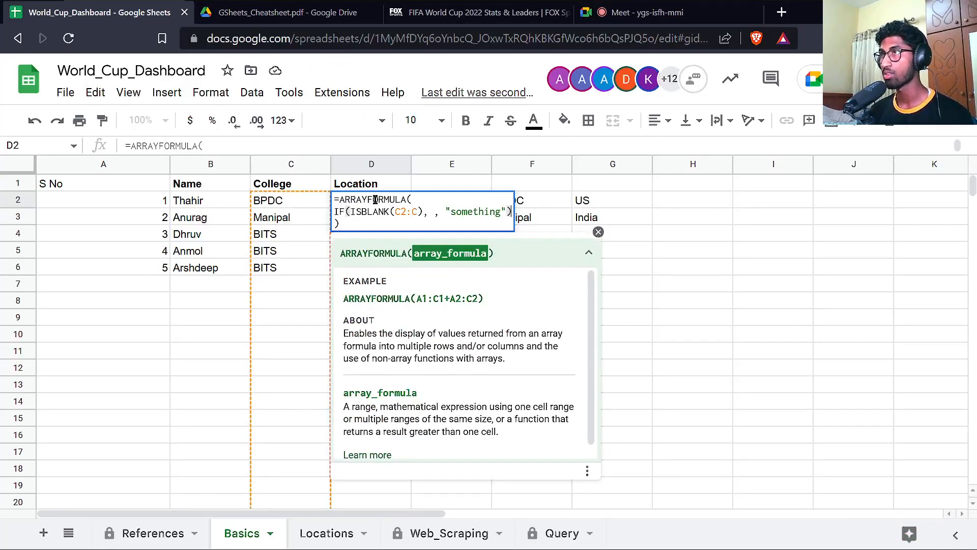
key(Left)
key(ctrl+shift+Left)
key(ctrl+shift+Left)
key(ctrl+shift+Left)
key(BackSpace)
key(alt+Return)
key(alt+Return)
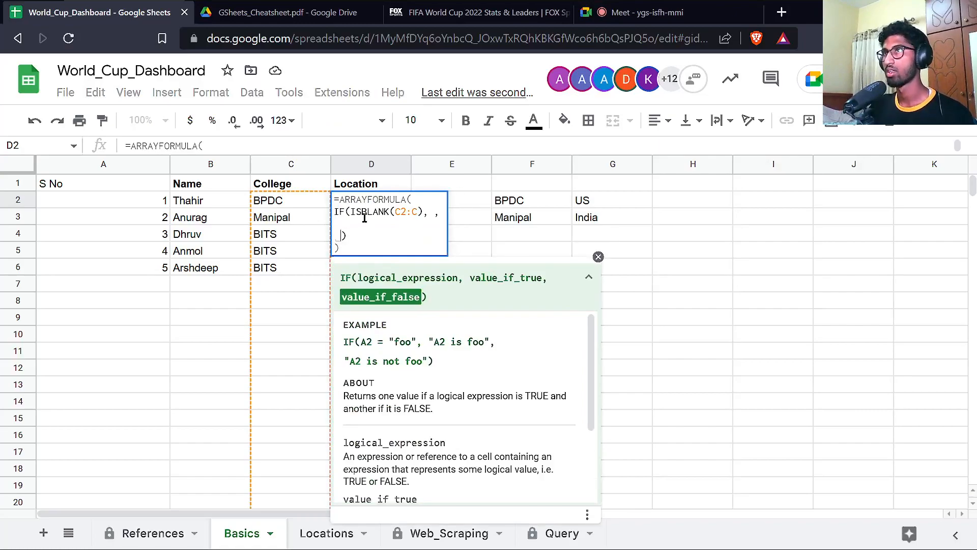
Enter VLOOKUP(C2:C, F2:F, 1, FALSE) as the false value of the IF in D2 and commit the formula.
key(Up)
text(V)
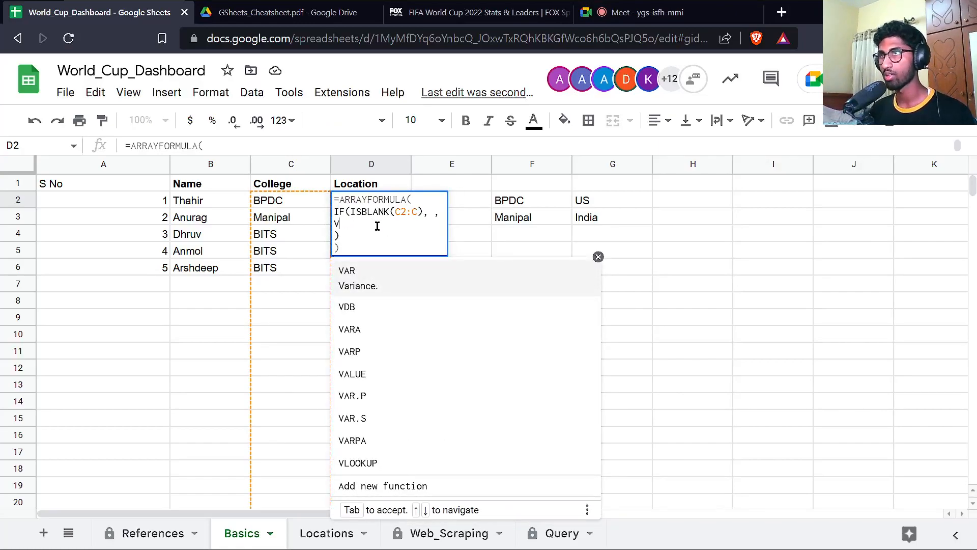
text(LOOKUP(C)
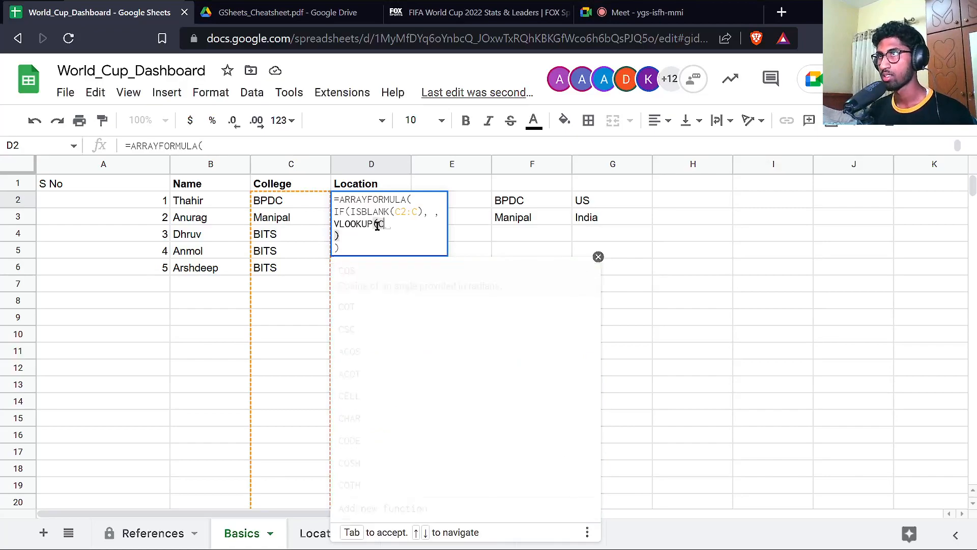
text(2:C)
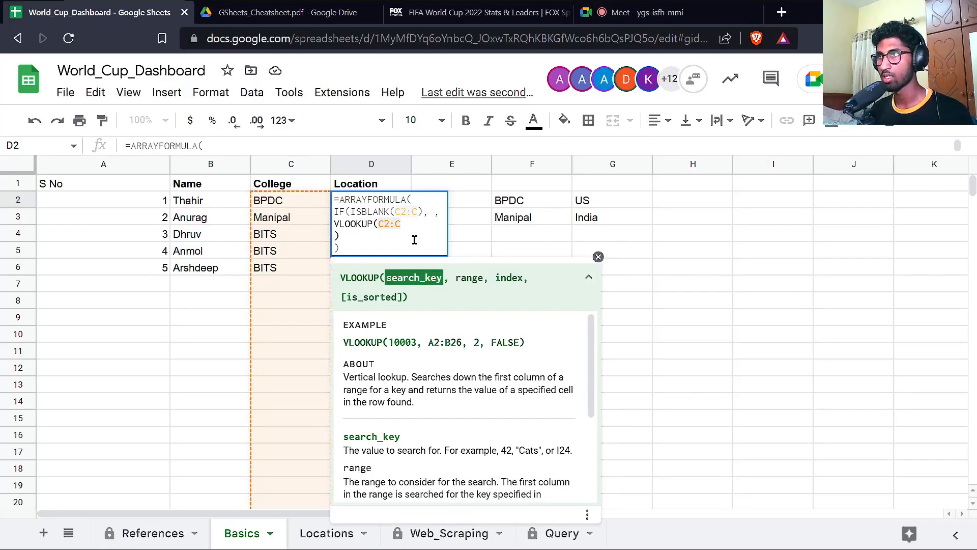
text(, )
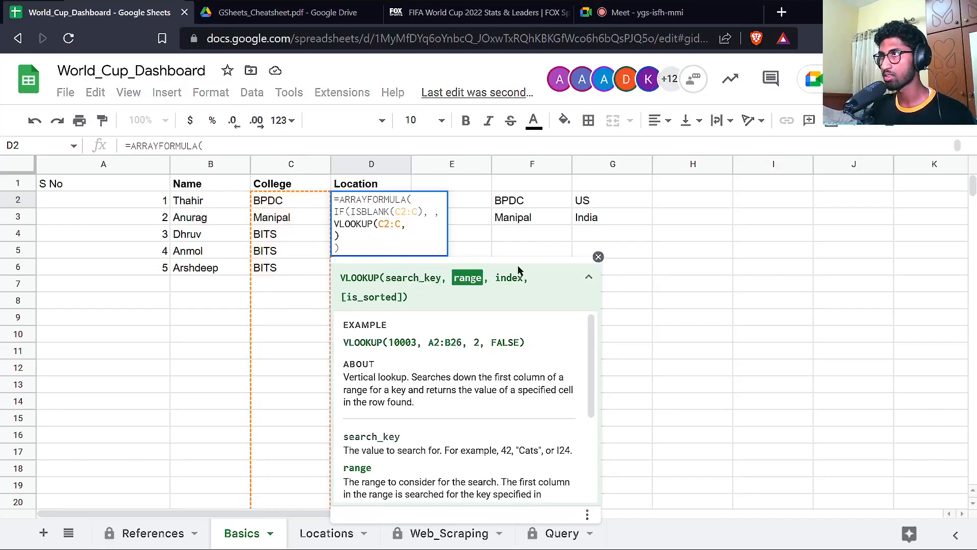
text(F2)
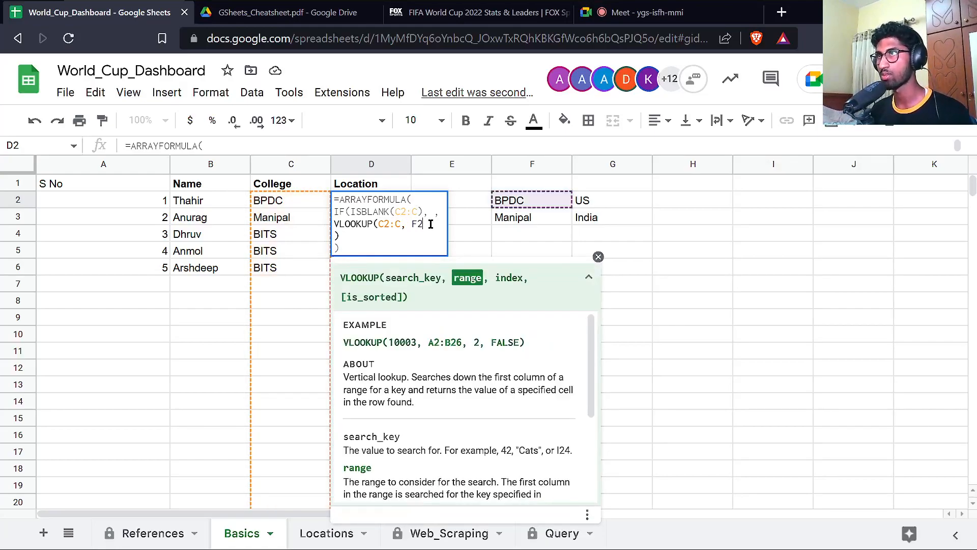
text(:F)
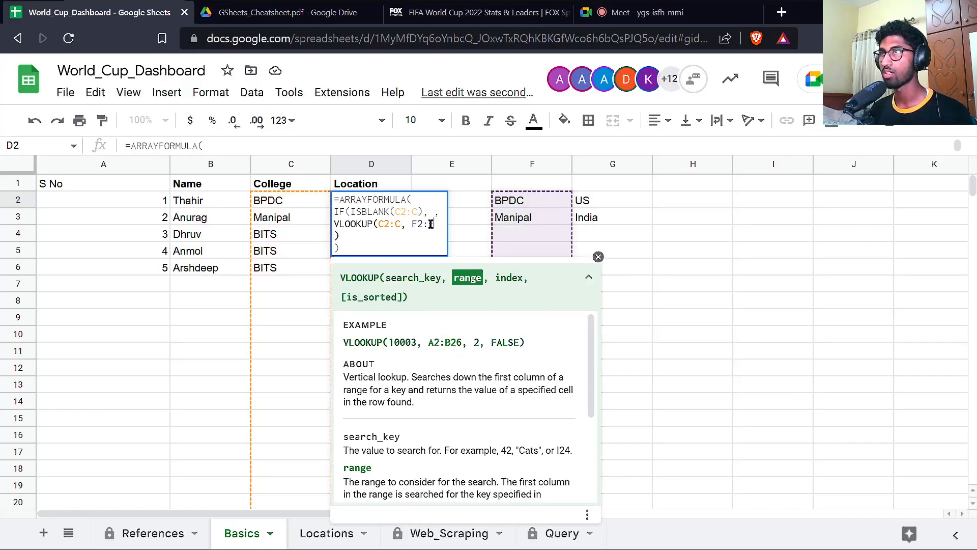
text(, 1)
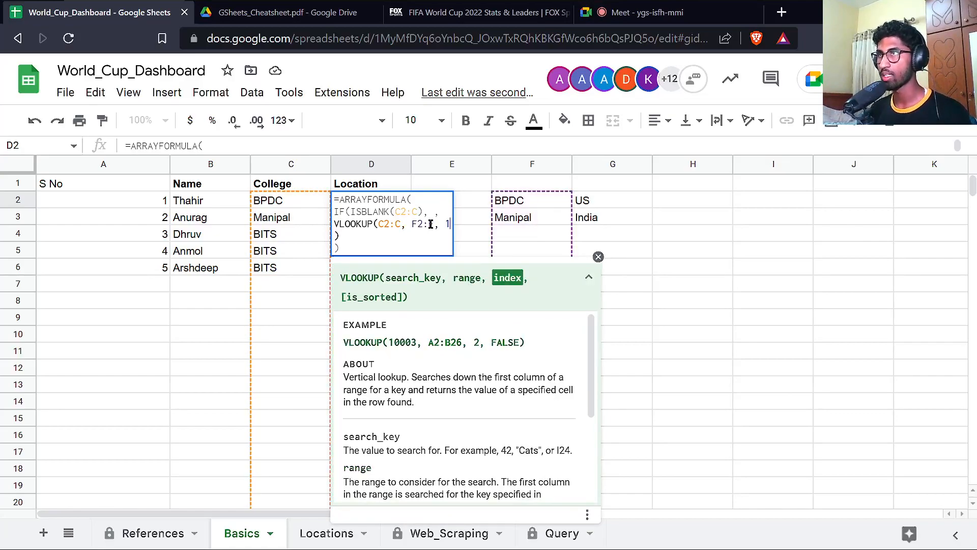
text(, FALSE)
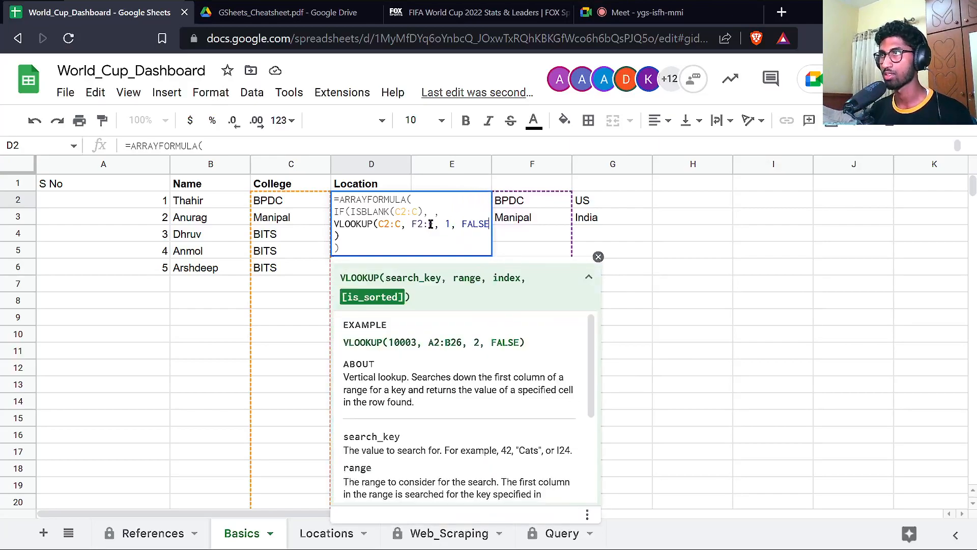
key(Return)
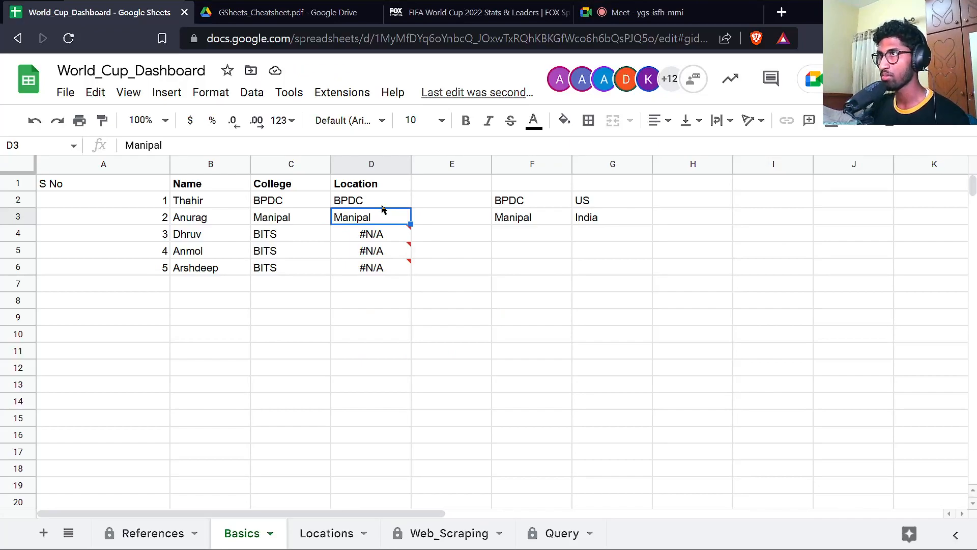
Examine the VLOOKUP search key in the D2 formula without editing it.
mouse_move(374, 235)
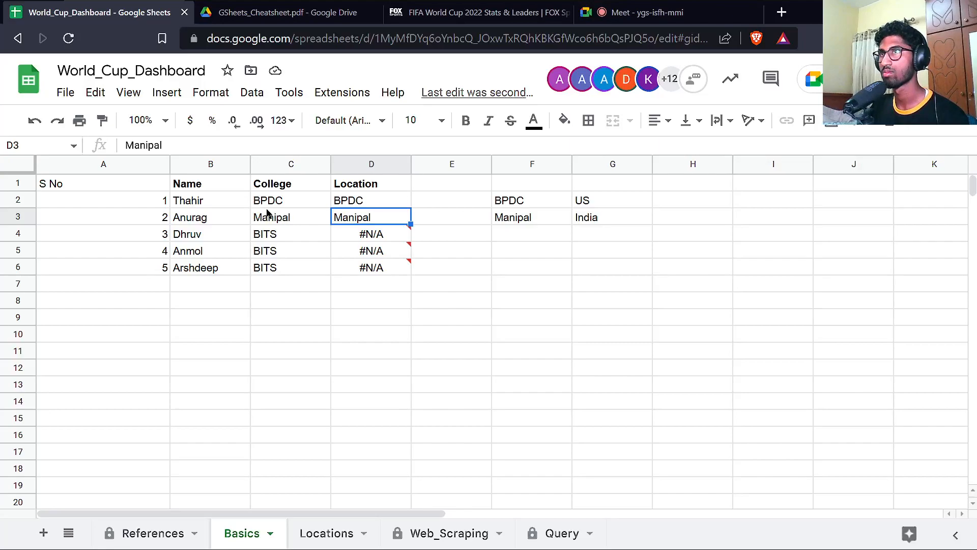
double_click(338, 205)
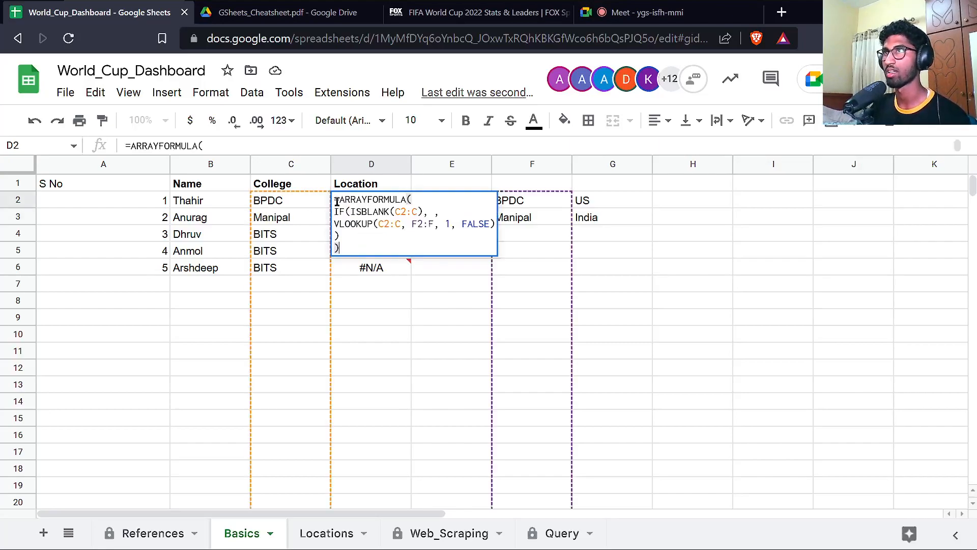
click(379, 224)
key(Escape)
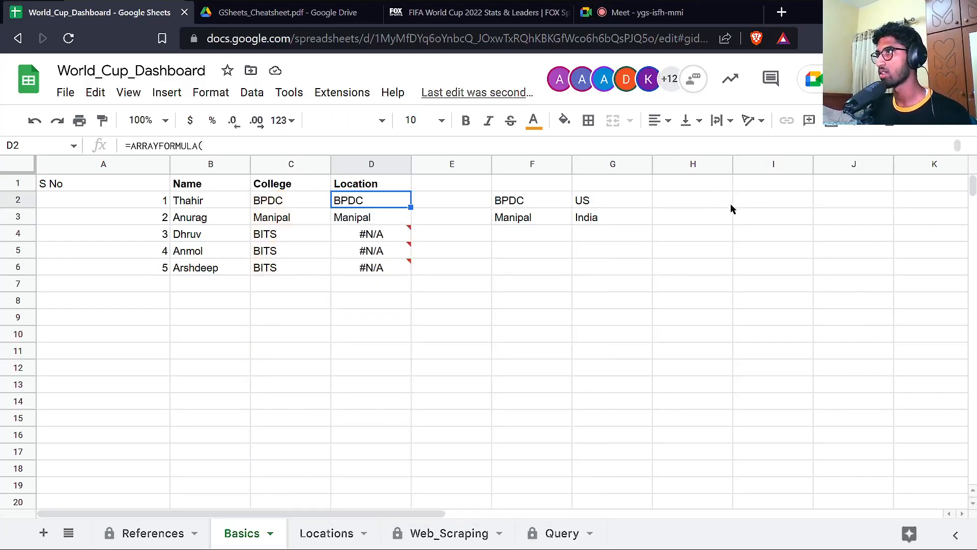
Write C2 as a sample reference in the empty cell K2 and clear it again.
scroll(566, 258, right, 5)
click(281, 201)
text(C2:)
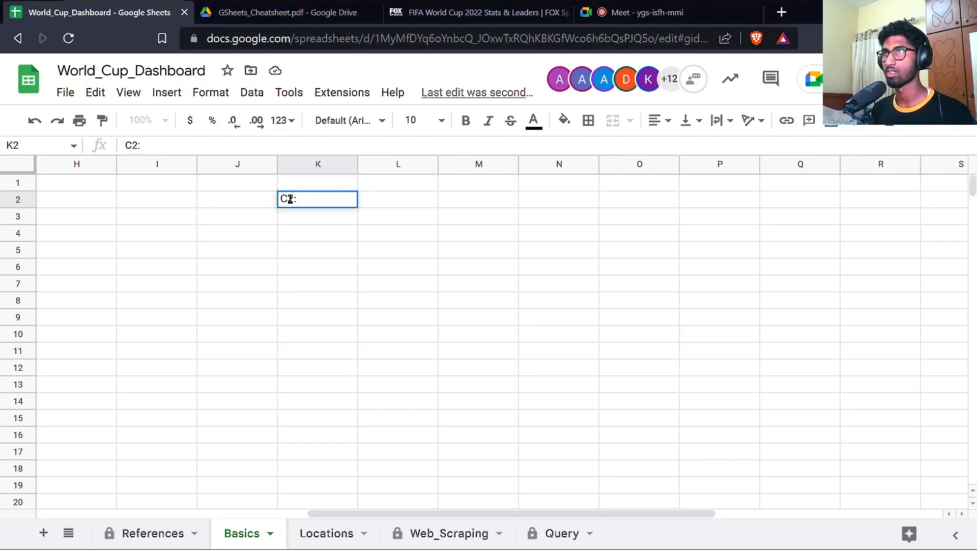
key(BackSpace)
key(Return)
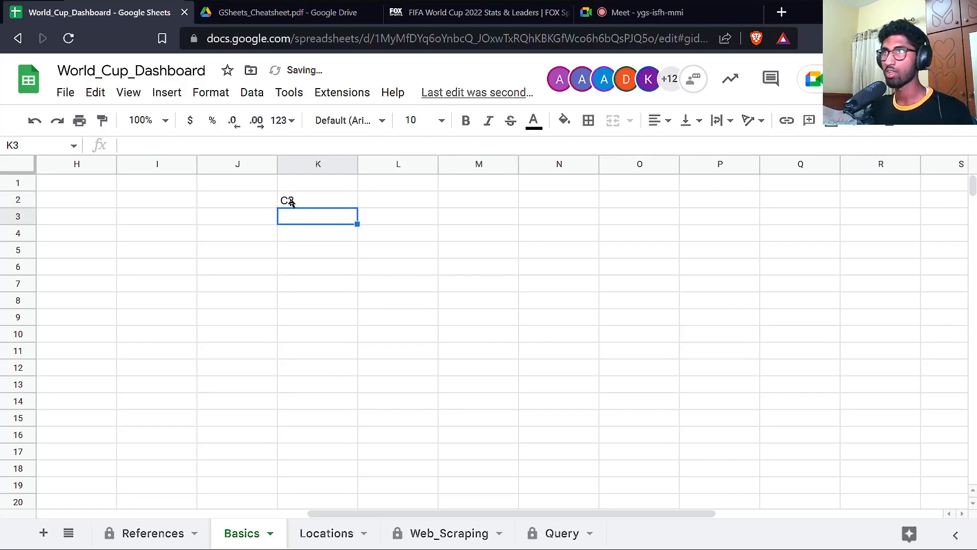
scroll(291, 201, left, 10)
scroll(291, 201, right, 10)
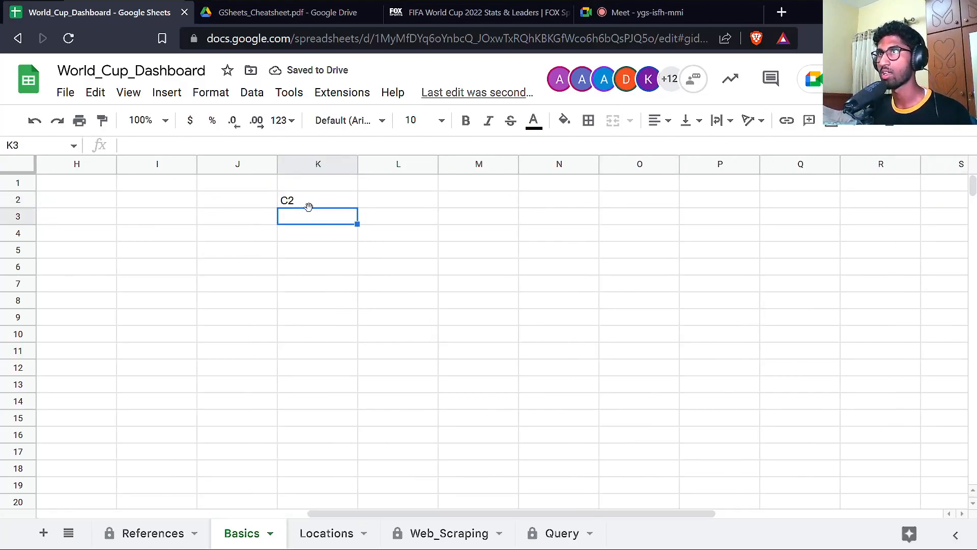
click(309, 203)
key(Delete)
Write the sample cell reference J2 in cell J2 and replace it with the whole-column reference J:J.
click(238, 202)
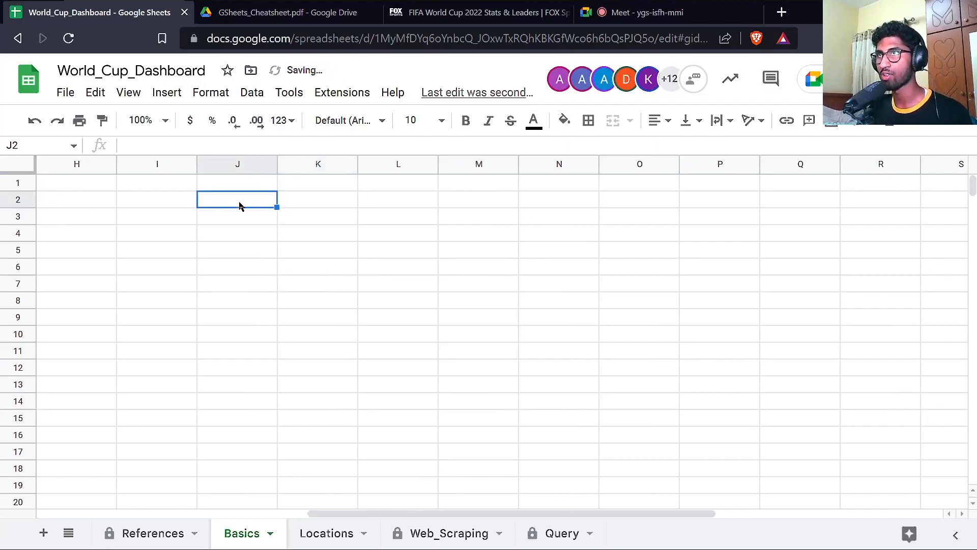
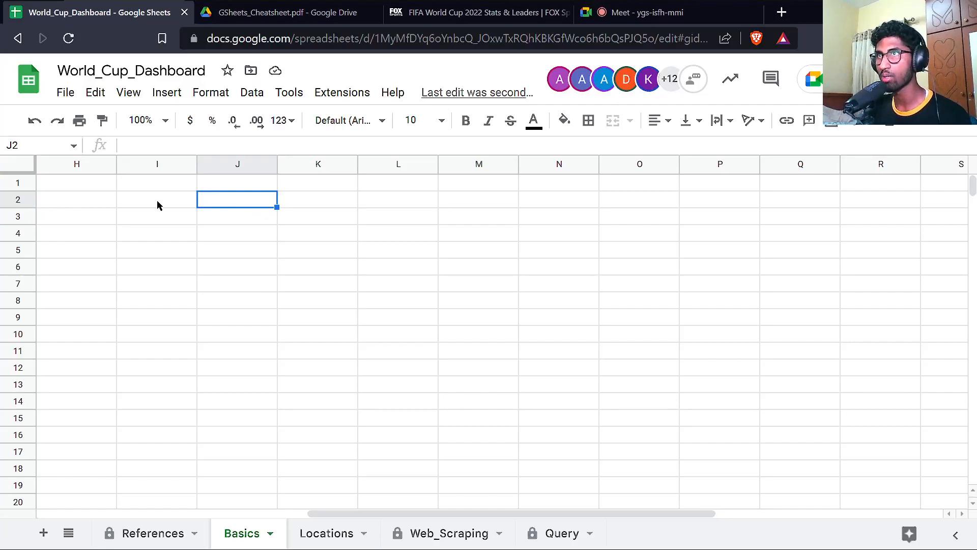
double_click(234, 203)
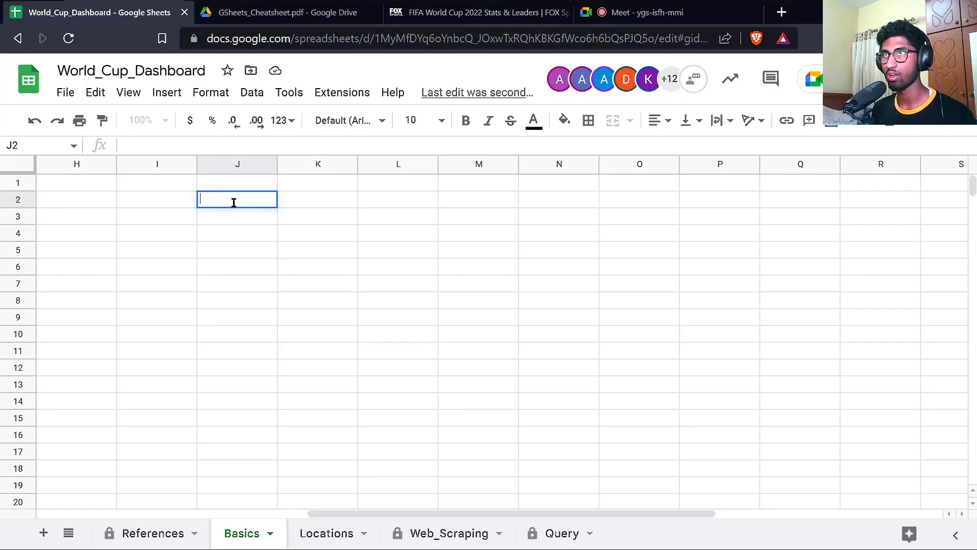
text(J2)
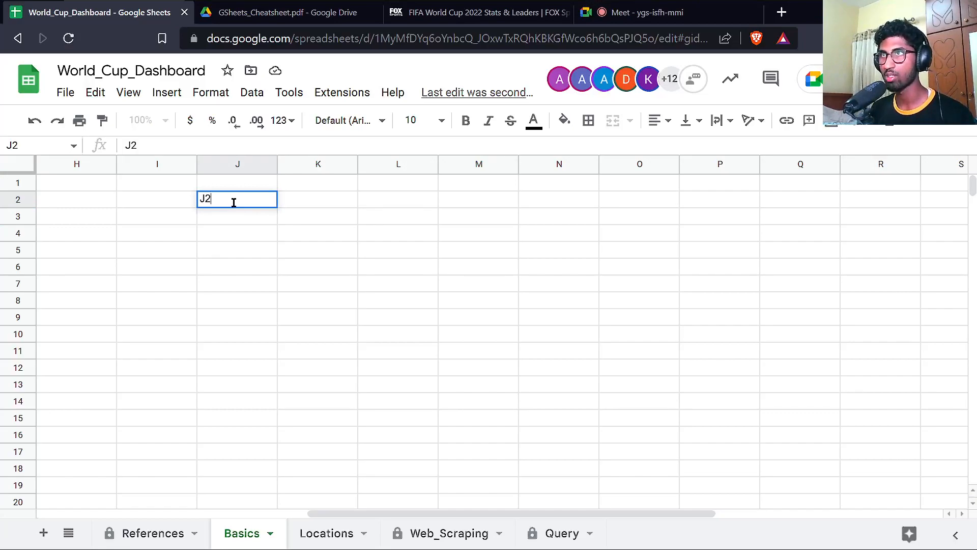
key(Return)
click(235, 203)
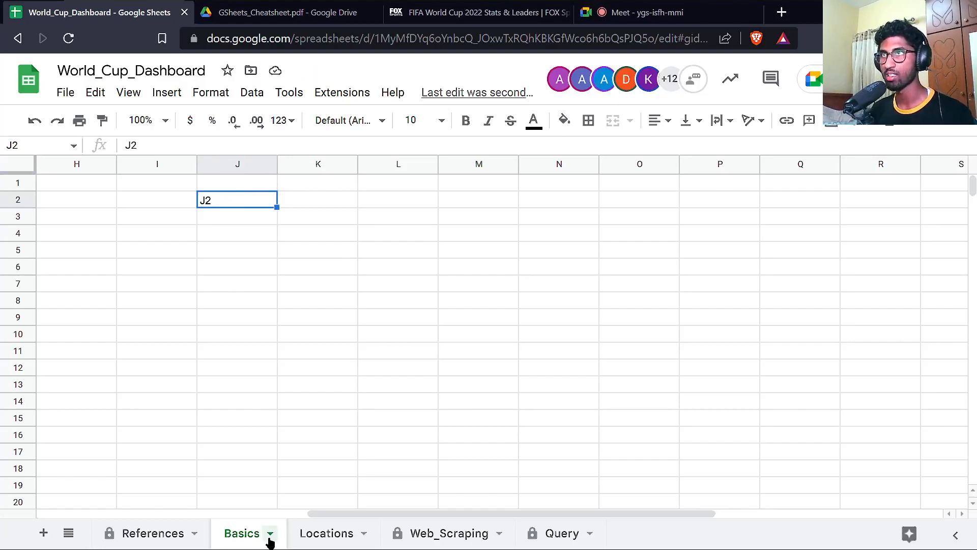
text(J:J)
key(Return)
Change the sample reference in cell J2 to the bounded range J1:J10 and clear the cell.
key(Up)
key(F2)
key(Left)
key(Left)
key(shift+Left)
key(End)
key(shift+Left)
key(Home)
key(shift+End)
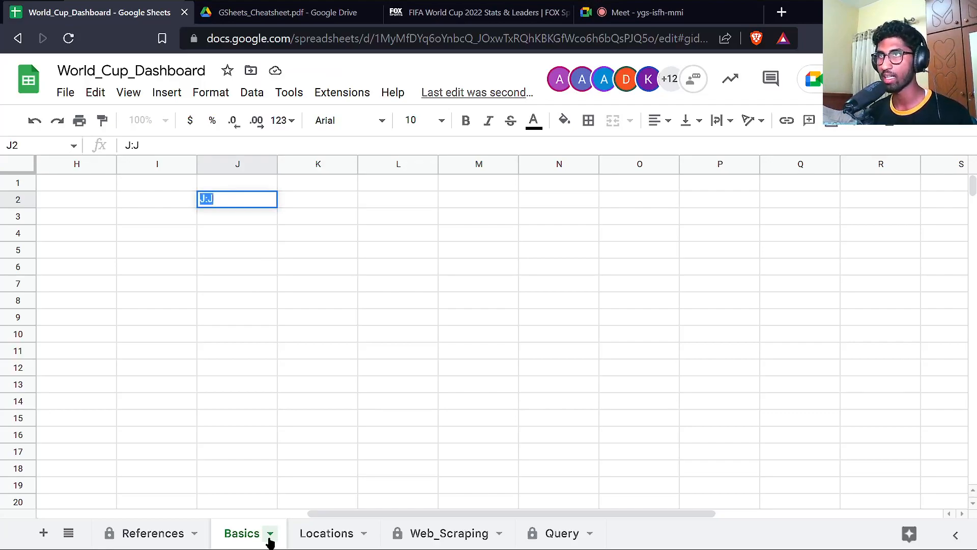
key(Home)
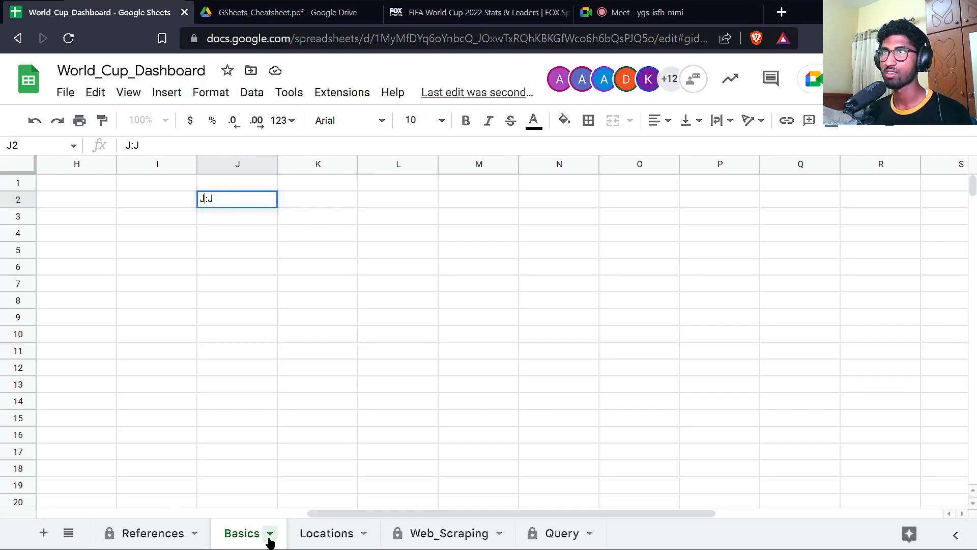
text(1:J10)
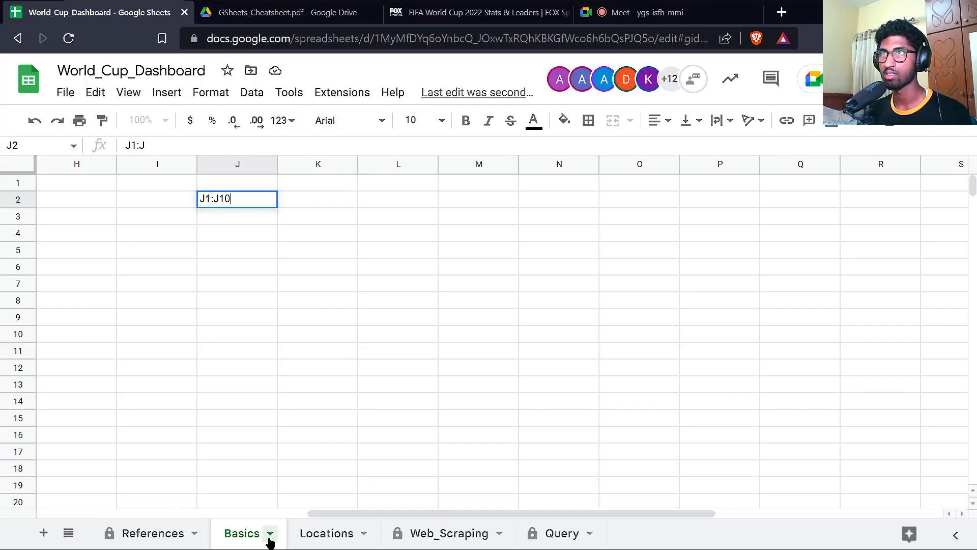
key(Return)
key(Up)
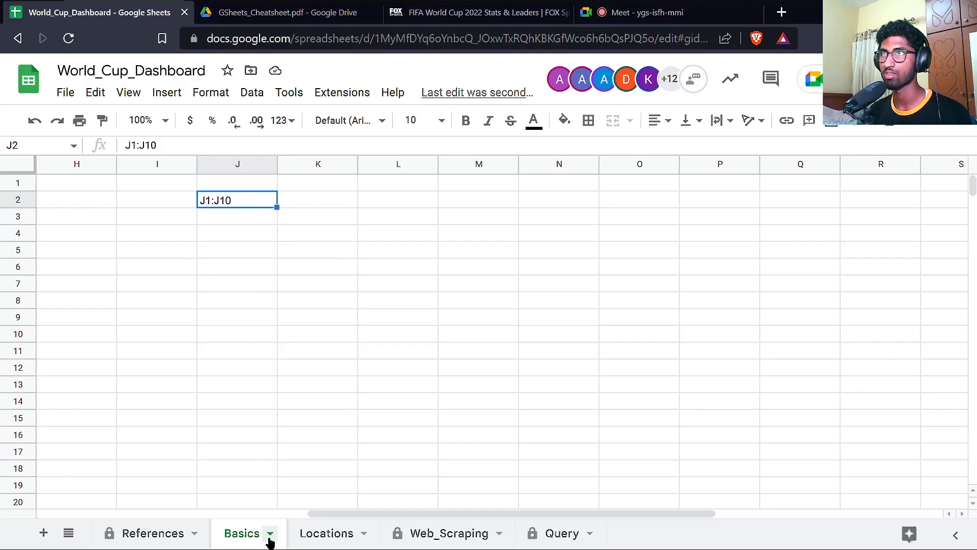
key(Delete)
Return to D2 and examine the C2:C search key inside its VLOOKUP.
key(Home)
key(Right)
key(Right)
key(Right)
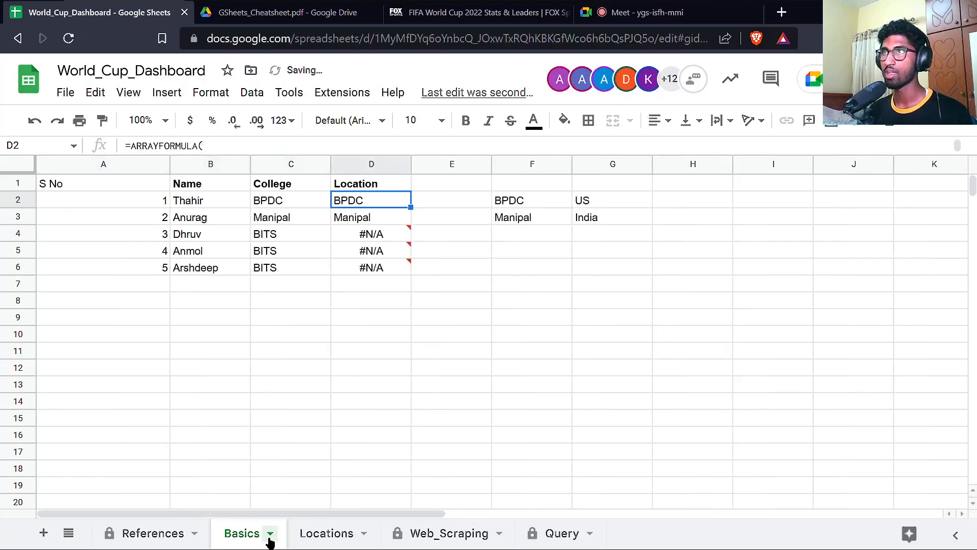
key(Return)
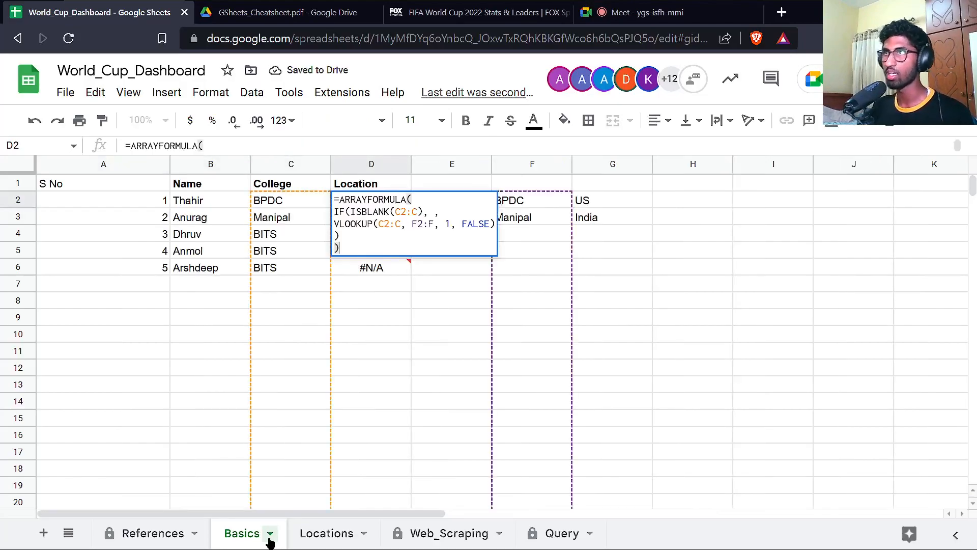
double_click(387, 223)
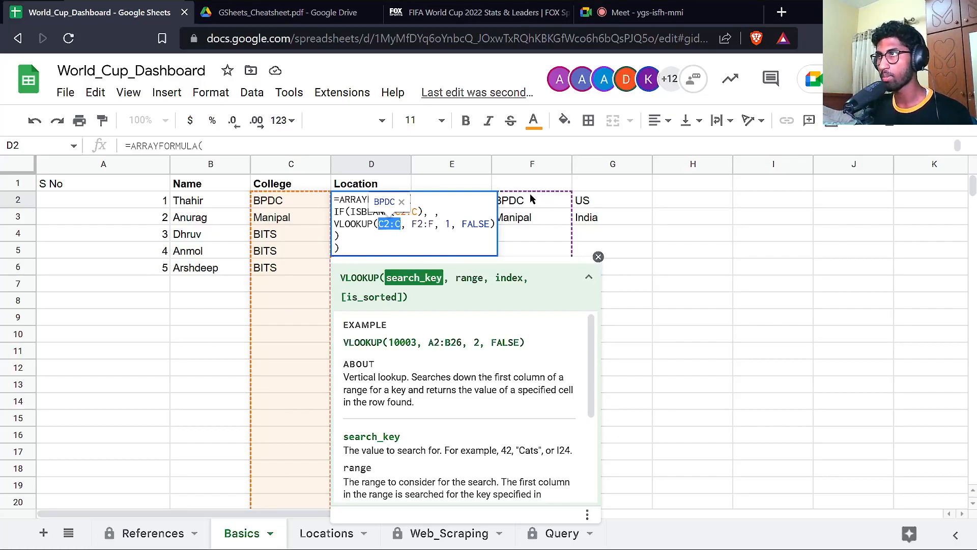
key(Escape)
double_click(336, 198)
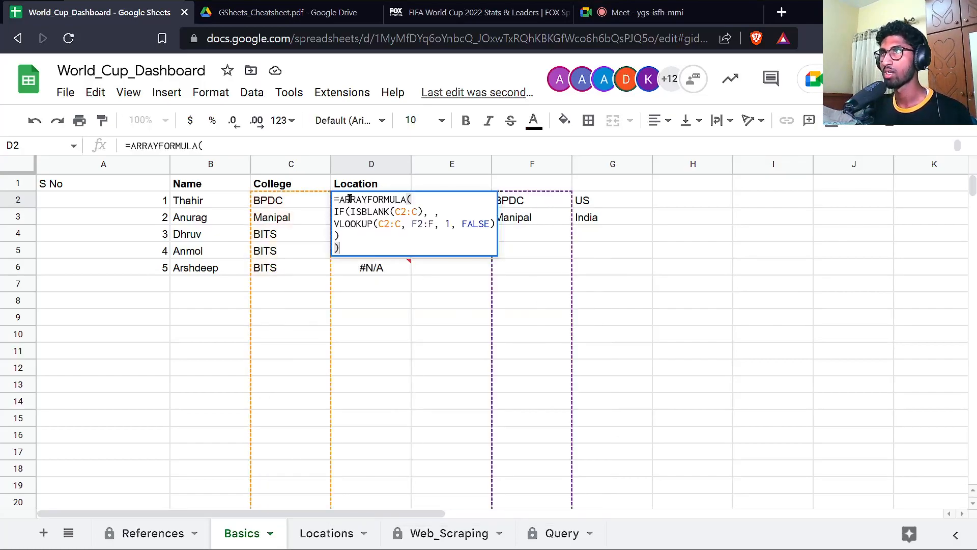
click(389, 225)
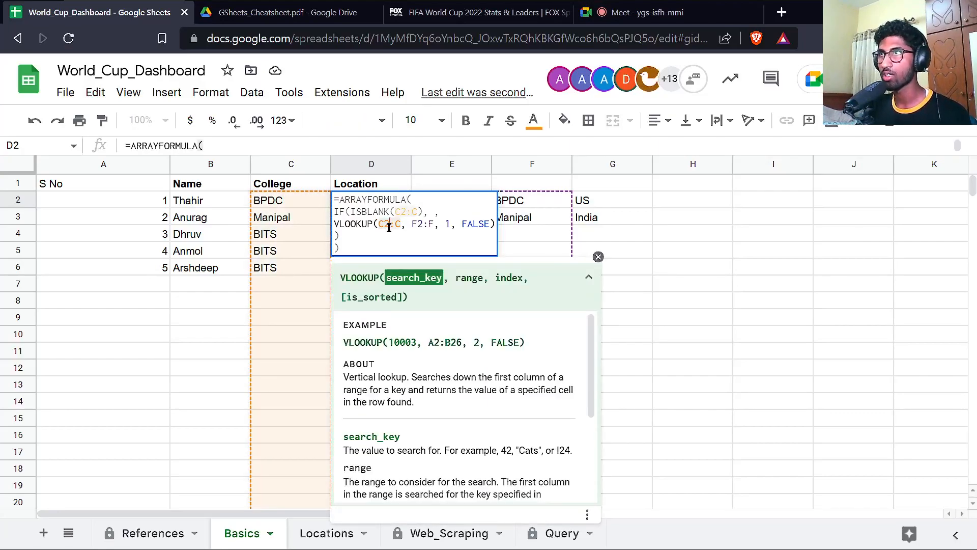
key(Escape)
Leave the D2 formula and make the S No header in A1 bold.
click(285, 186)
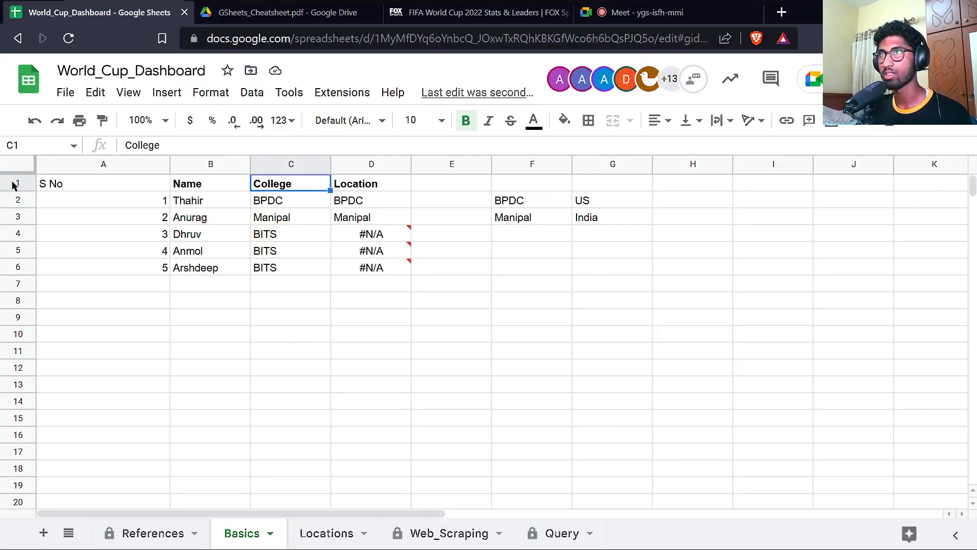
click(50, 189)
click(22, 183)
right_click(22, 183)
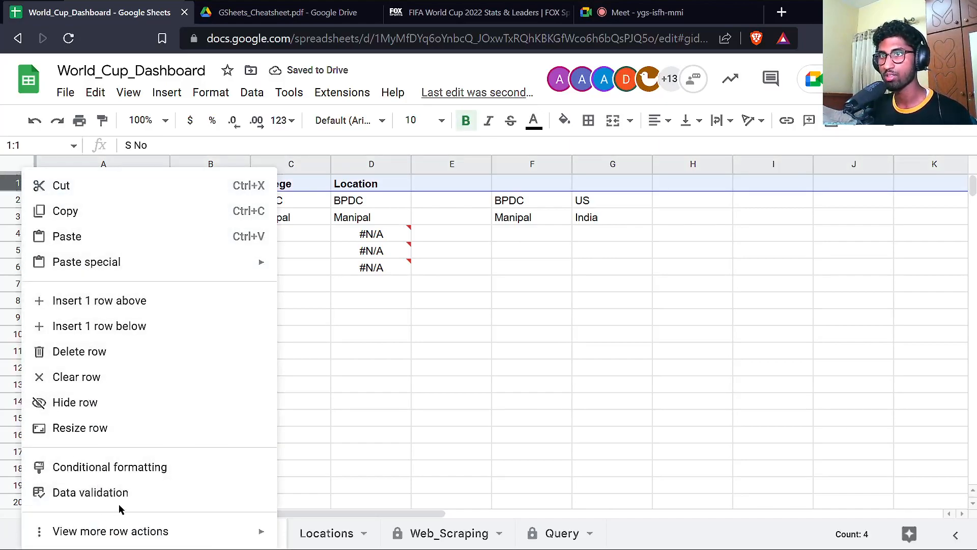
click(410, 286)
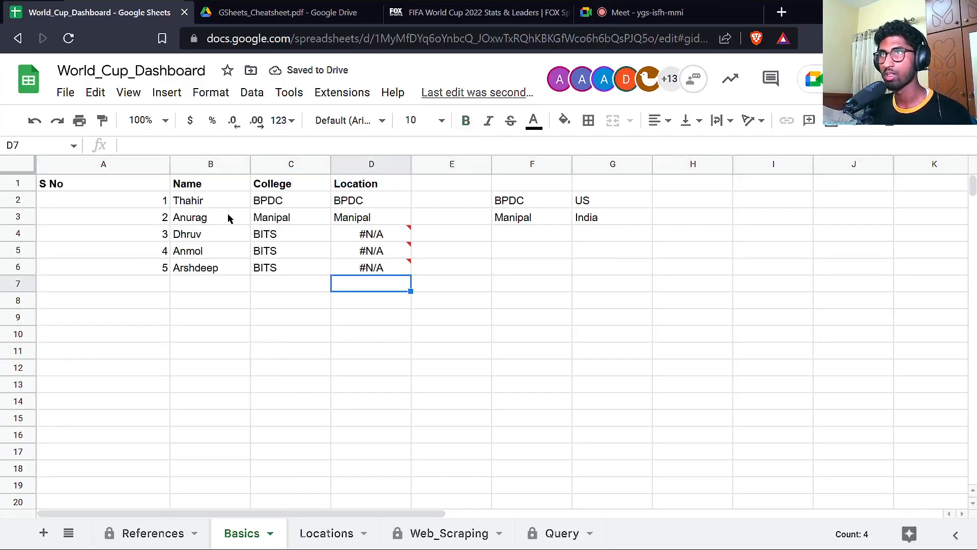
Freeze the sheet up to row 1 and check that the headers stay in view further down.
click(15, 184)
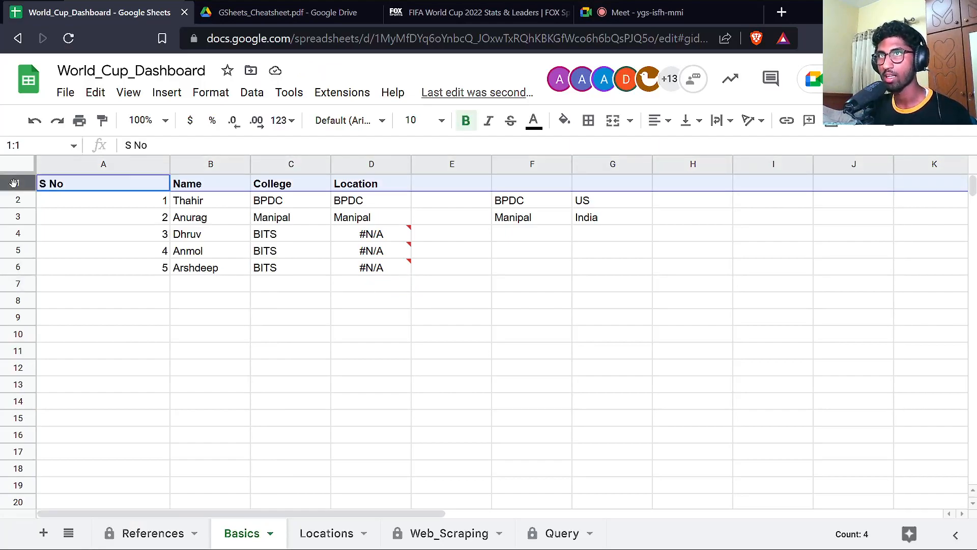
right_click(14, 182)
mouse_move(131, 531)
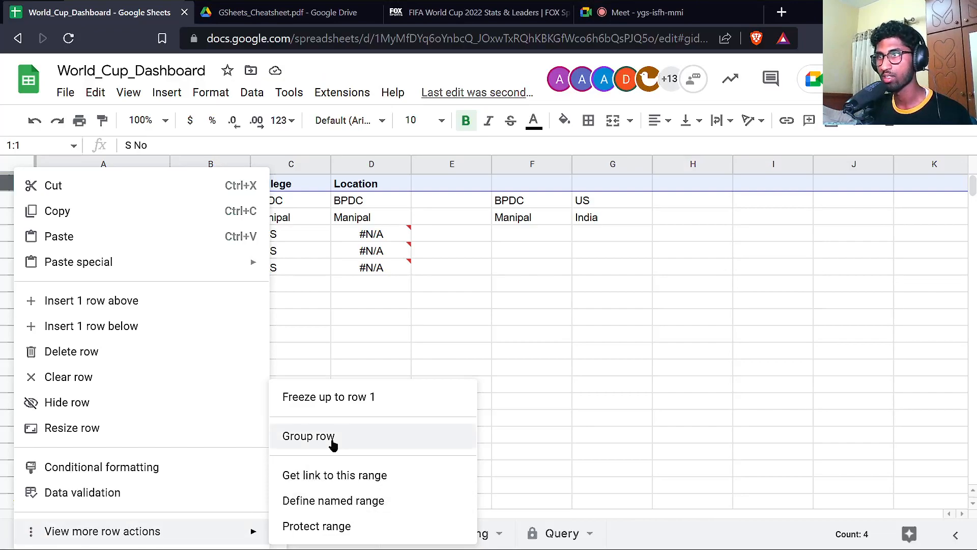
click(318, 400)
scroll(270, 334, down, 8)
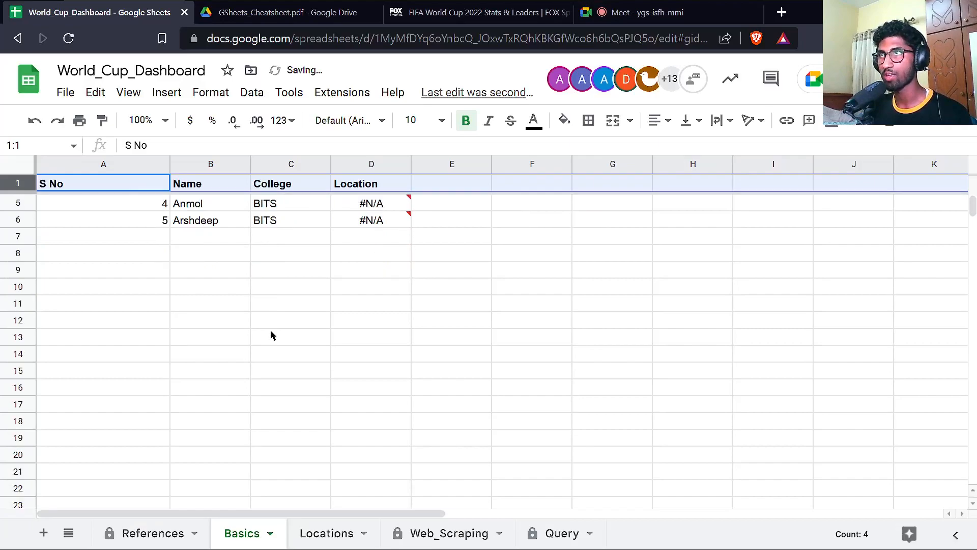
scroll(270, 336, down, 1)
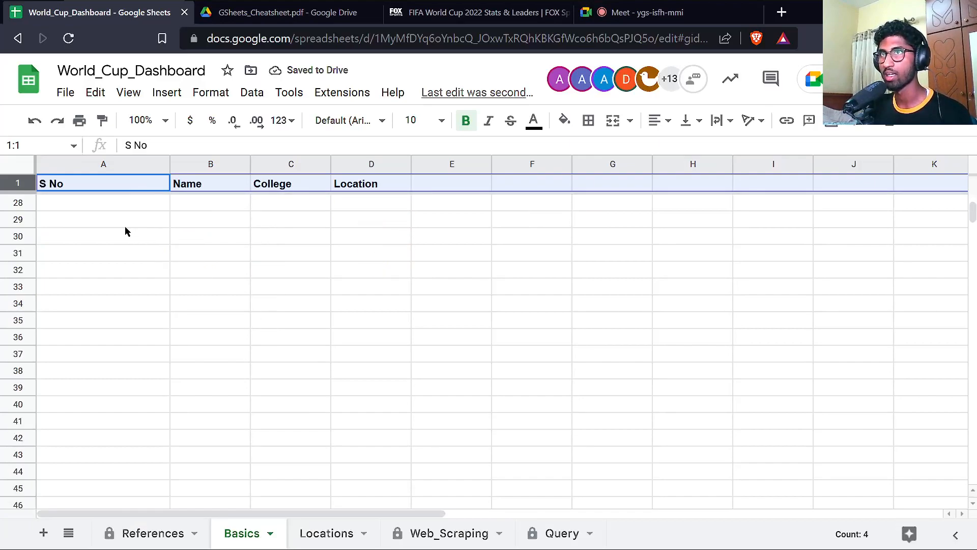
Enter throwaway sample text in B29 beneath the frozen header and undo the entry.
click(196, 218)
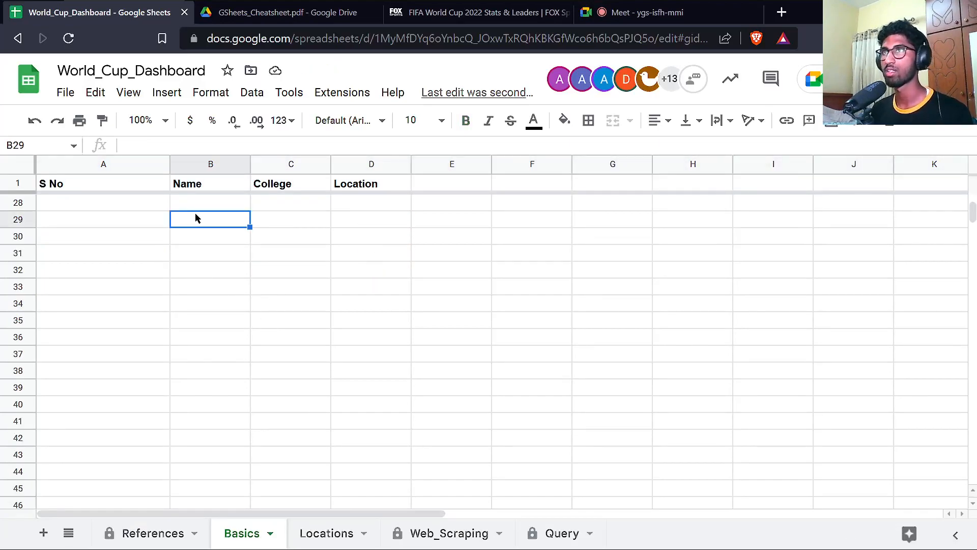
text(Nensnt)
key(Return)
key(ctrl+z)
Undo the row 1 freeze to compare how the headers behave, and redo the freeze.
key(ctrl+z)
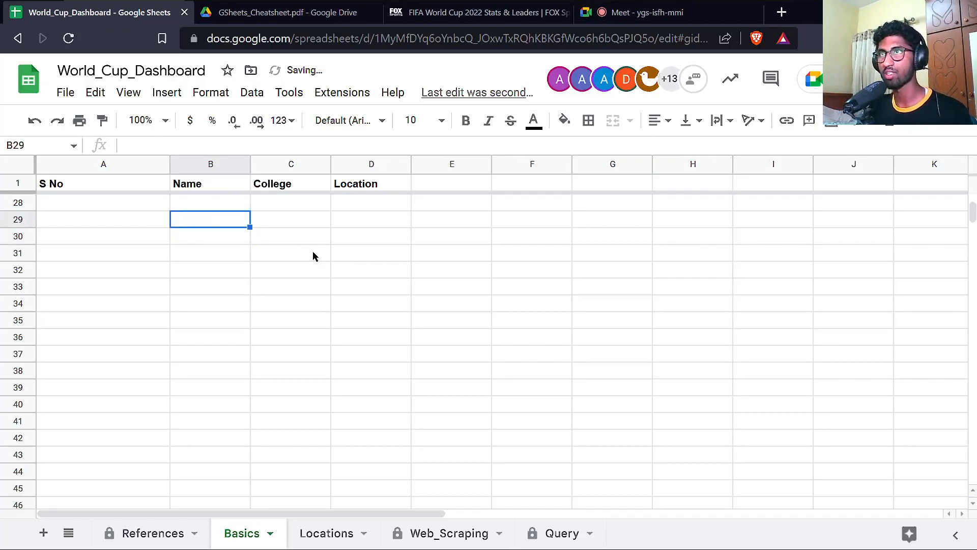
scroll(199, 390, down, 4)
scroll(198, 390, down, 1)
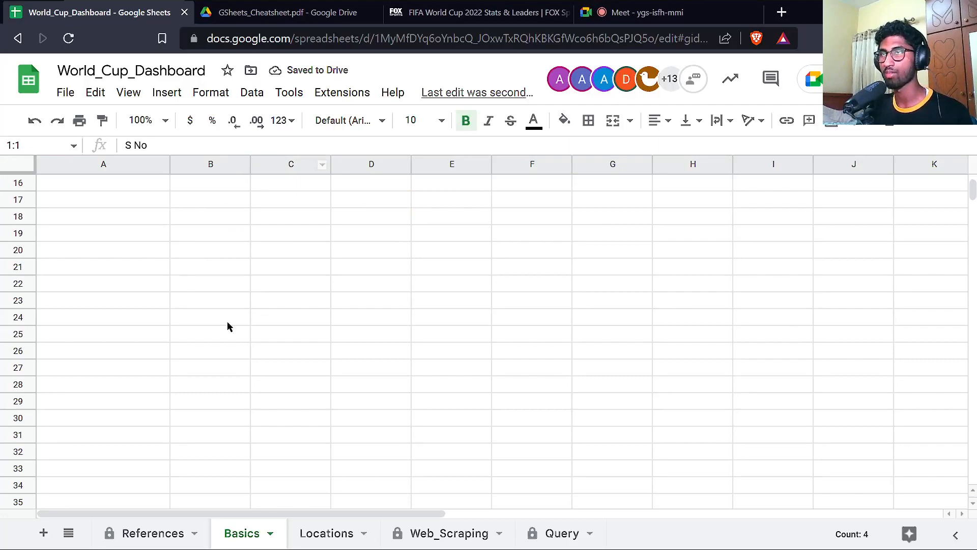
scroll(318, 298, up, 5)
key(ctrl+y)
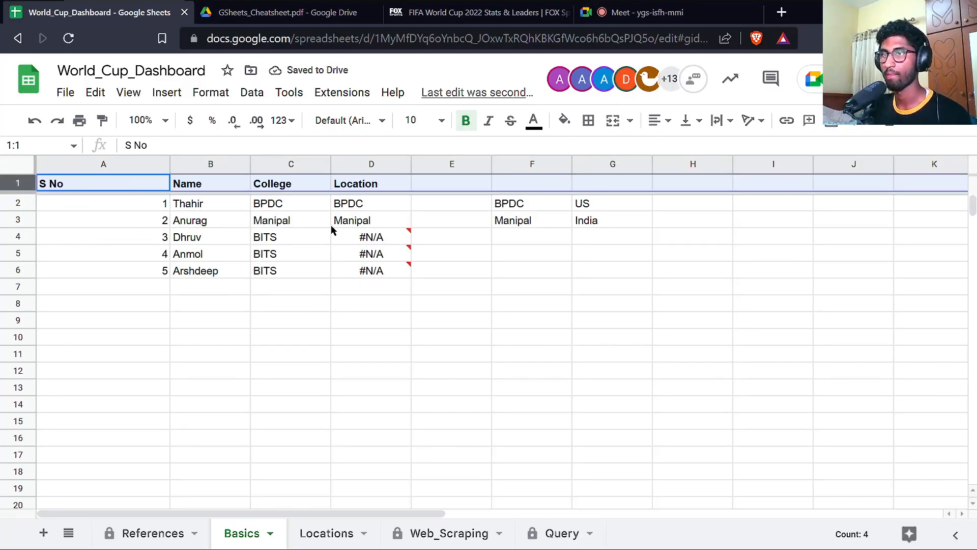
Open the D2 formula, examine its VLOOKUP line and the full ARRAYFORMULA, and leave it without changes.
click(476, 253)
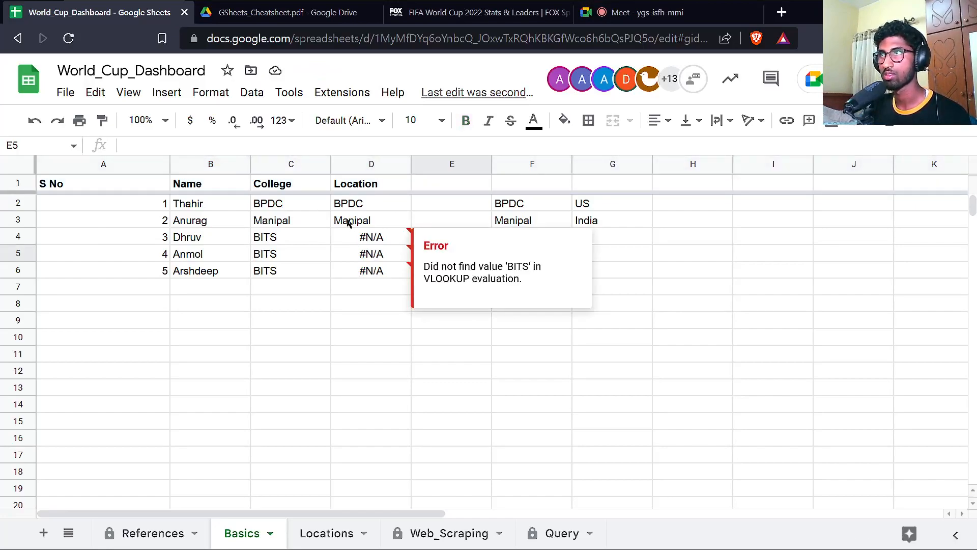
click(376, 209)
double_click(375, 209)
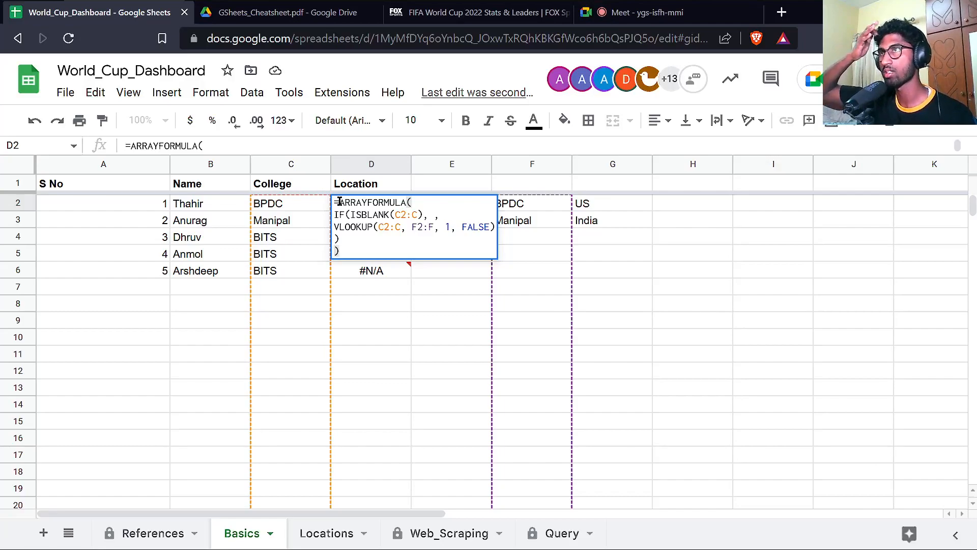
drag(335, 225, 496, 227)
drag(339, 202, 364, 249)
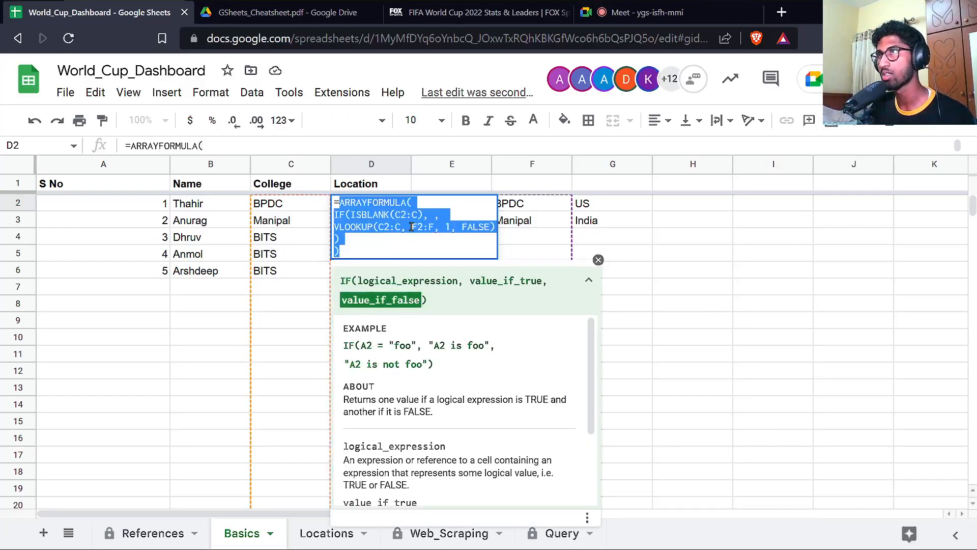
key(Escape)
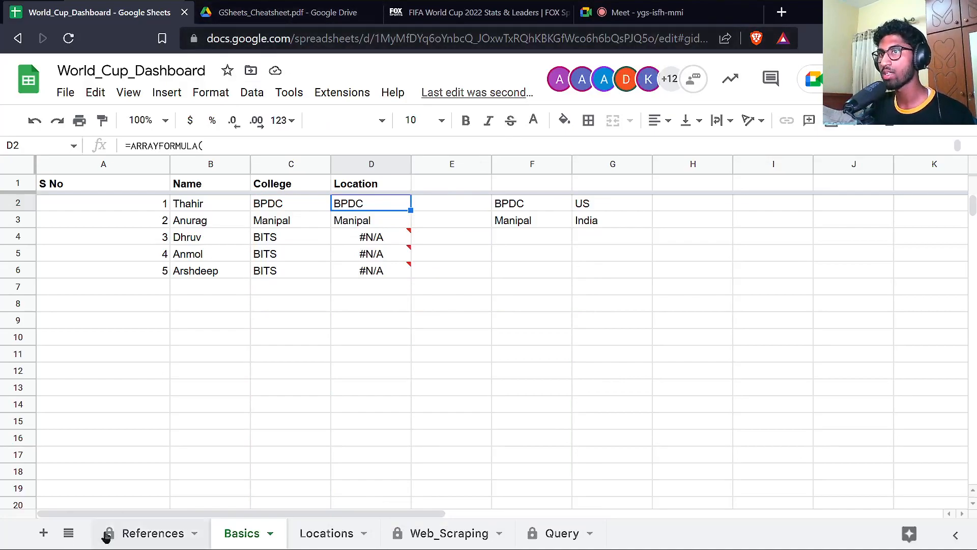
Review the dataset and cheatsheet entries on References, glance at the GSheets_Cheatsheet.pdf VLOOKUP section, and return to Basics.
click(128, 535)
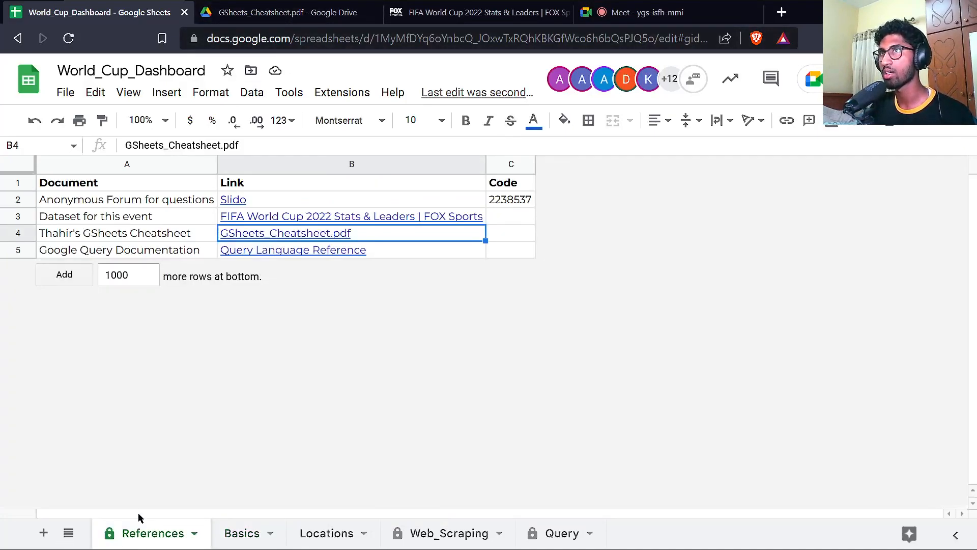
click(163, 215)
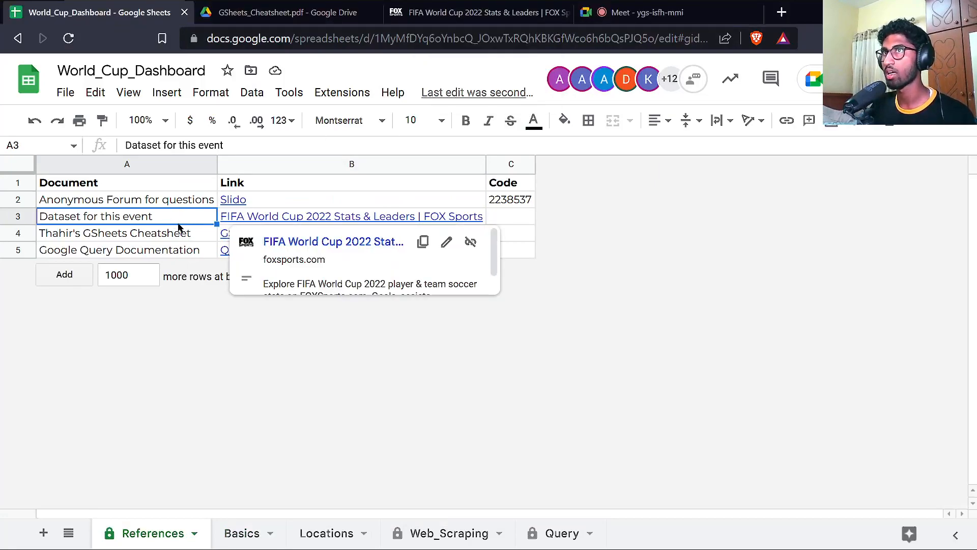
click(171, 239)
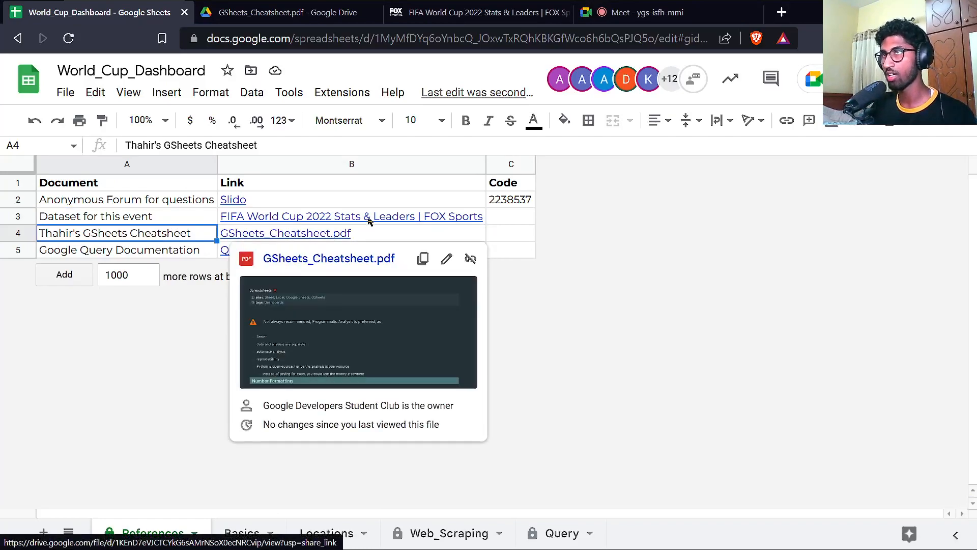
click(322, 19)
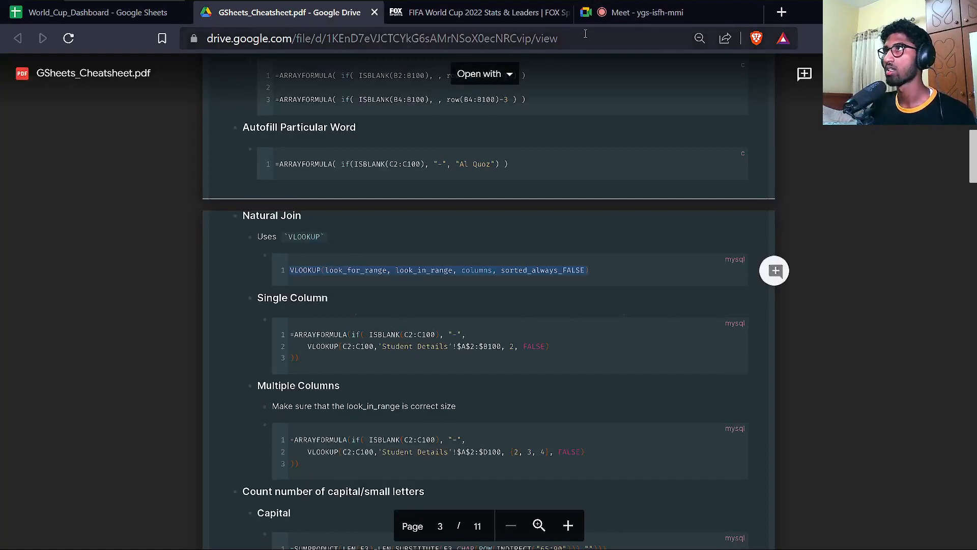
click(134, 16)
click(256, 537)
double_click(461, 206)
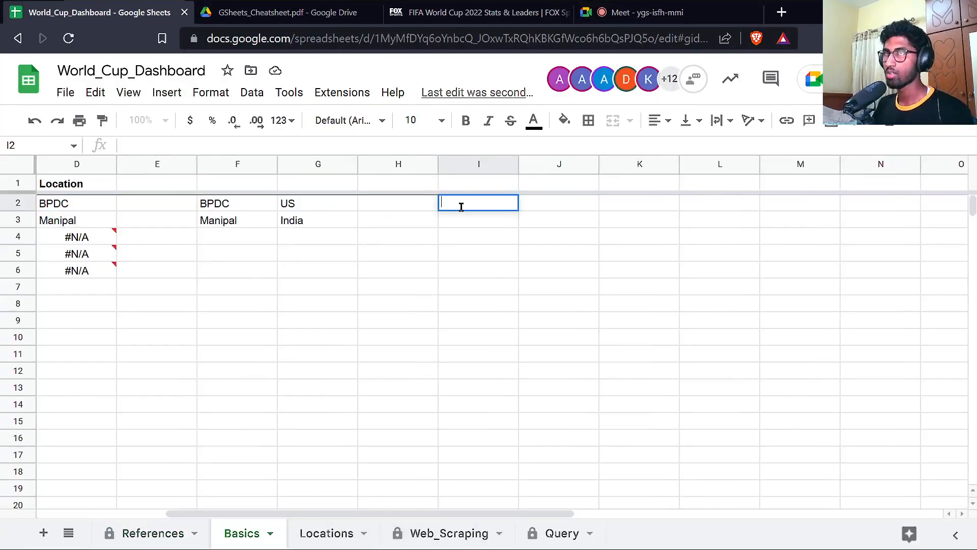
text(=array)
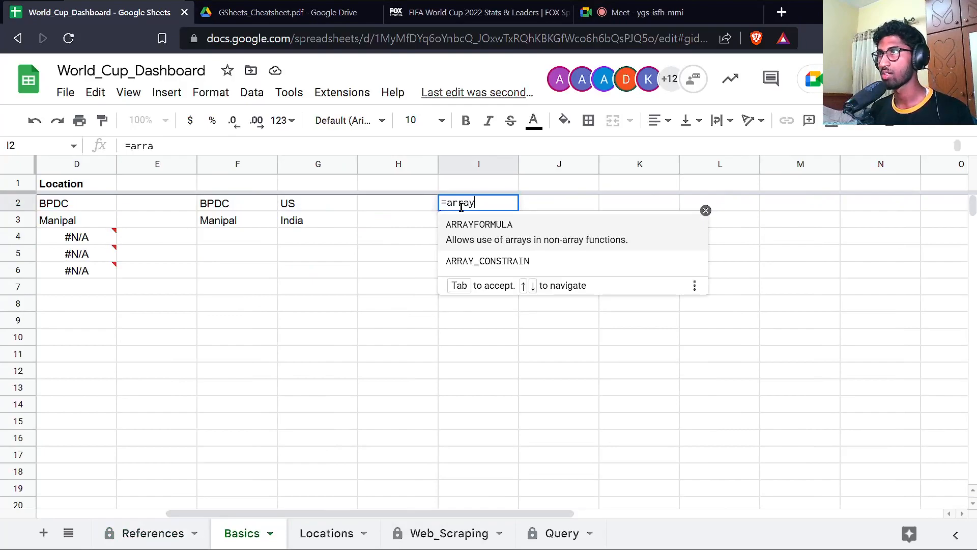
key(Tab)
key(alt+Return)
key(alt+Return)
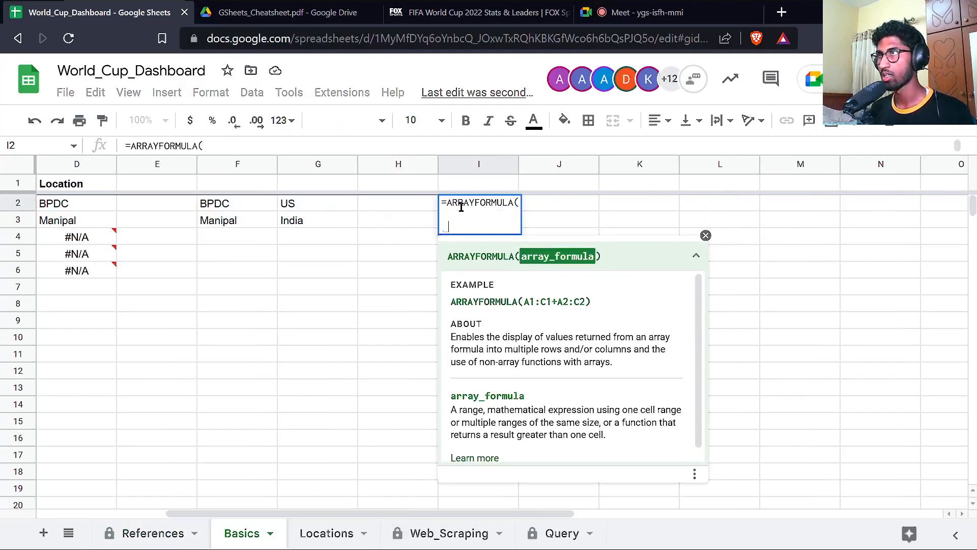
text())
key(Up)
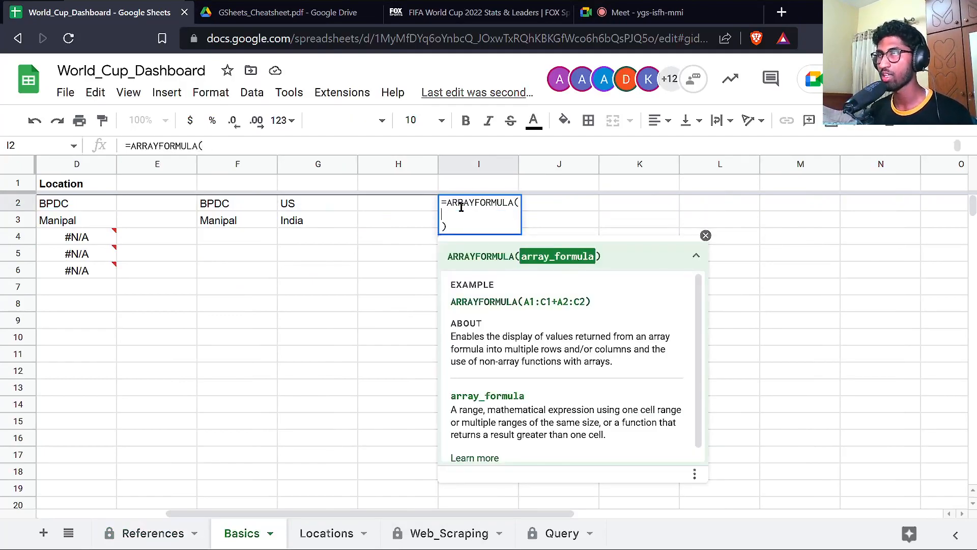
key(Escape)
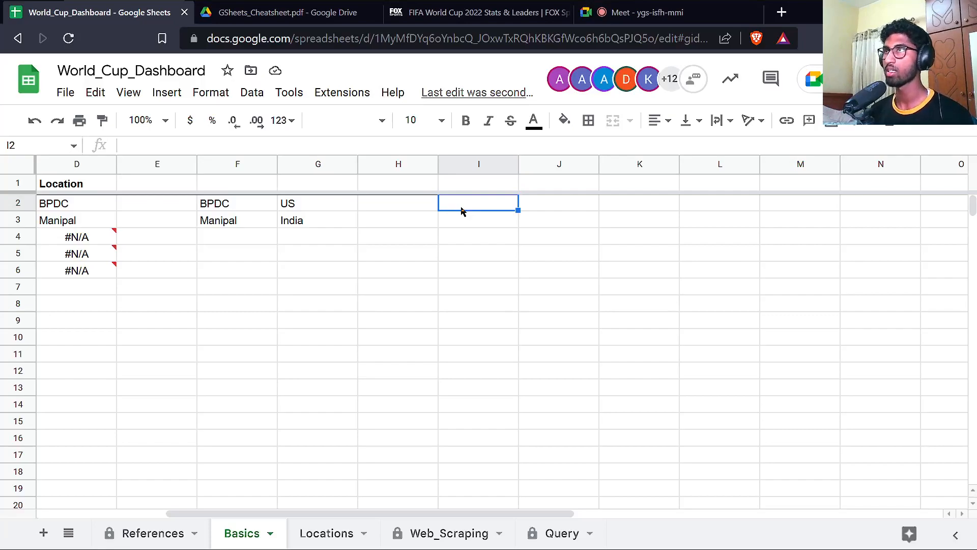
Enter the sample numbers 3, 4 and 5 in cells I2 to I4.
text(3)
key(Return)
text(4)
key(Return)
text(5)
key(Return)
key(Right)
key(Up)
key(Up)
key(Up)
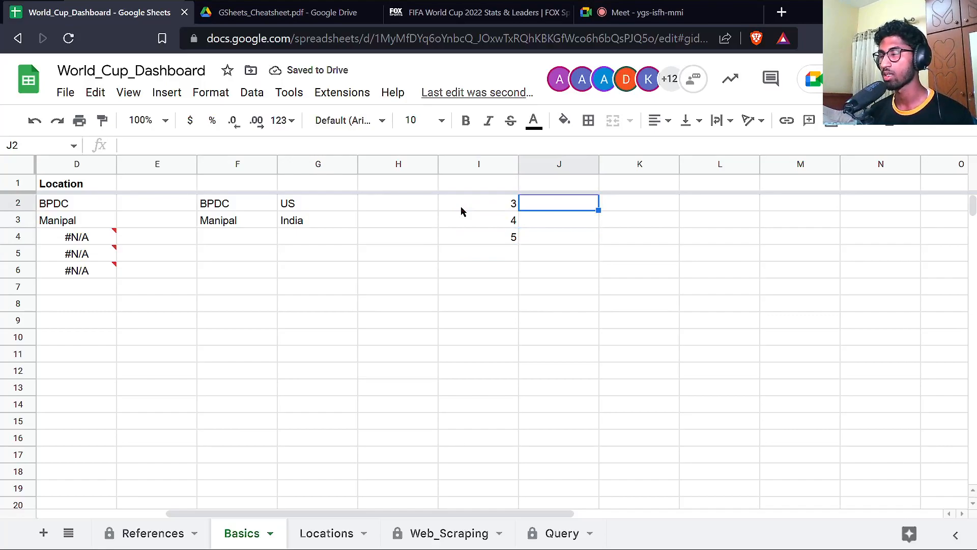
Write the formula =I2:I4 * 2 in cell J2, referencing the three sample numbers.
key(Left)
key(shift+Down)
key(shift+Down)
key(Right)
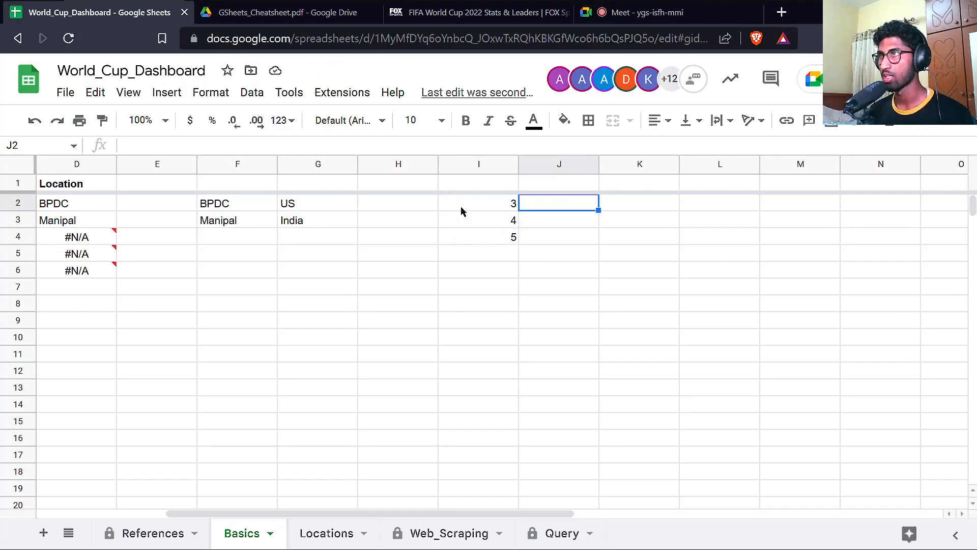
text(=)
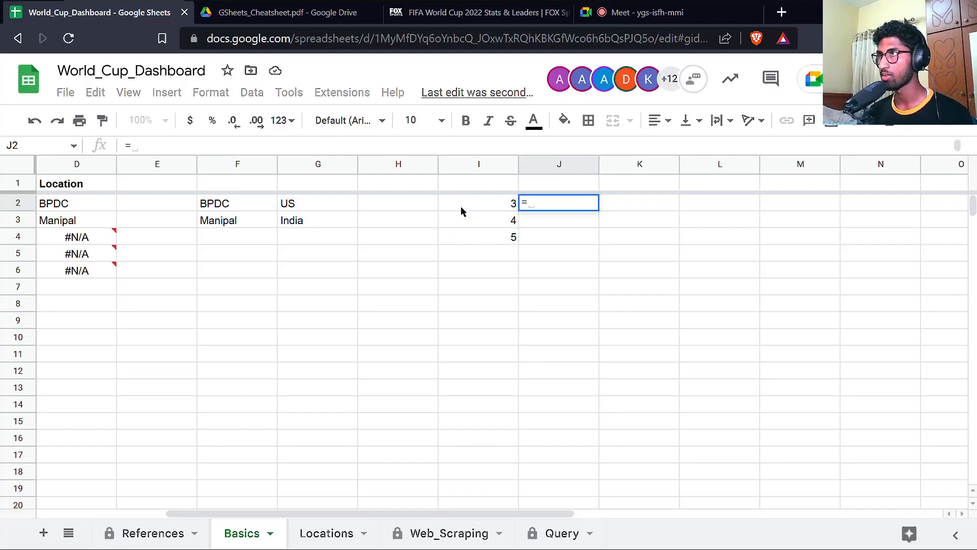
key(Left)
key(shift+Down)
key(shift+Down)
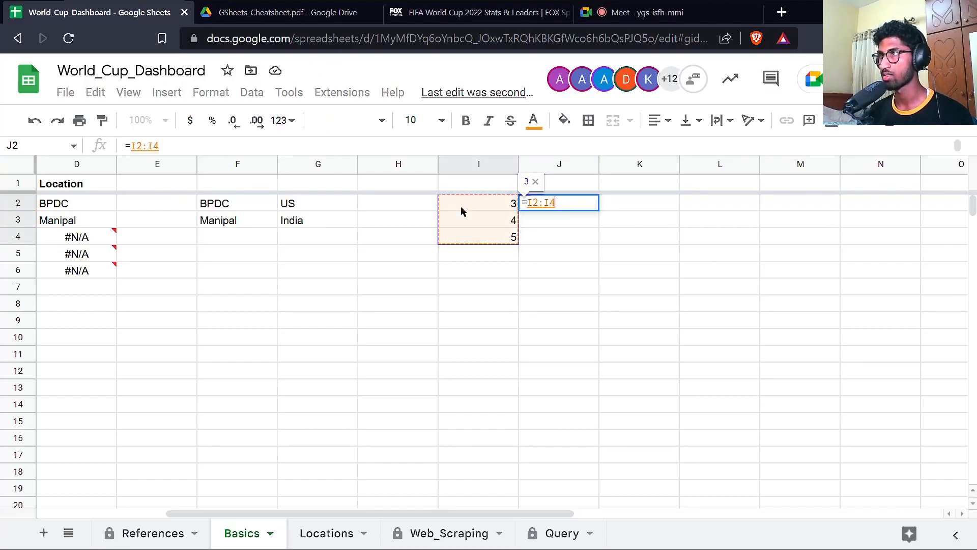
text(* 2)
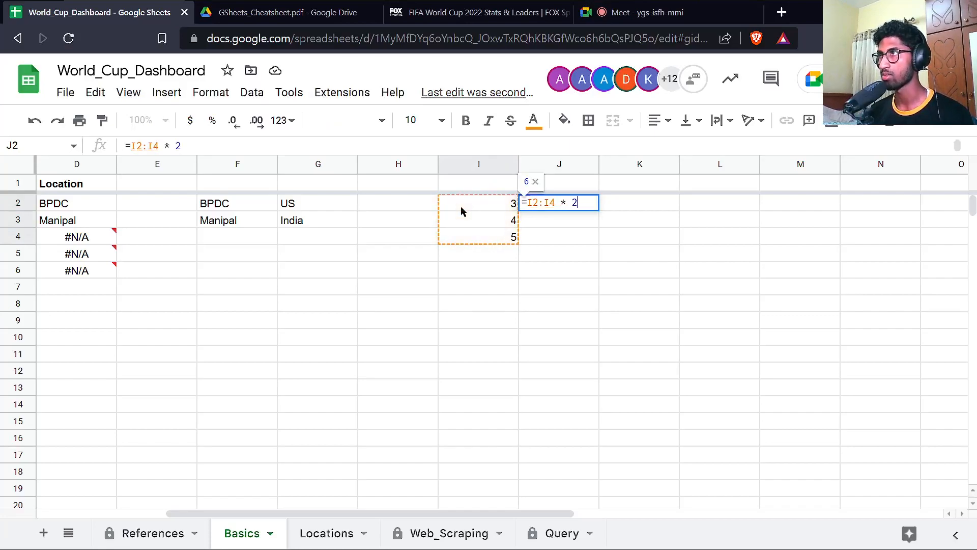
Shorten the range reference to the single cell I2 and enter =I2 * 2 in J2.
key(Left)
key(Left)
key(Left)
key(Left)
key(BackSpace)
key(BackSpace)
key(BackSpace)
key(Return)
Copy the doubling formula from J2 down through J4.
key(Up)
key(Up)
key(Down)
key(ctrl+c)
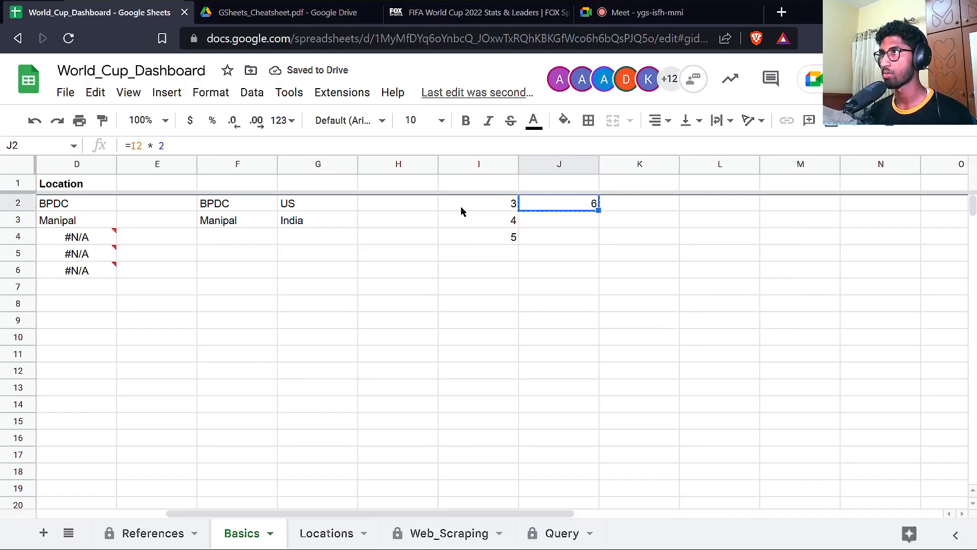
key(shift+Down)
key(shift+Down)
key(ctrl+v)
Change the sample number in I2 to 10.
click(462, 210)
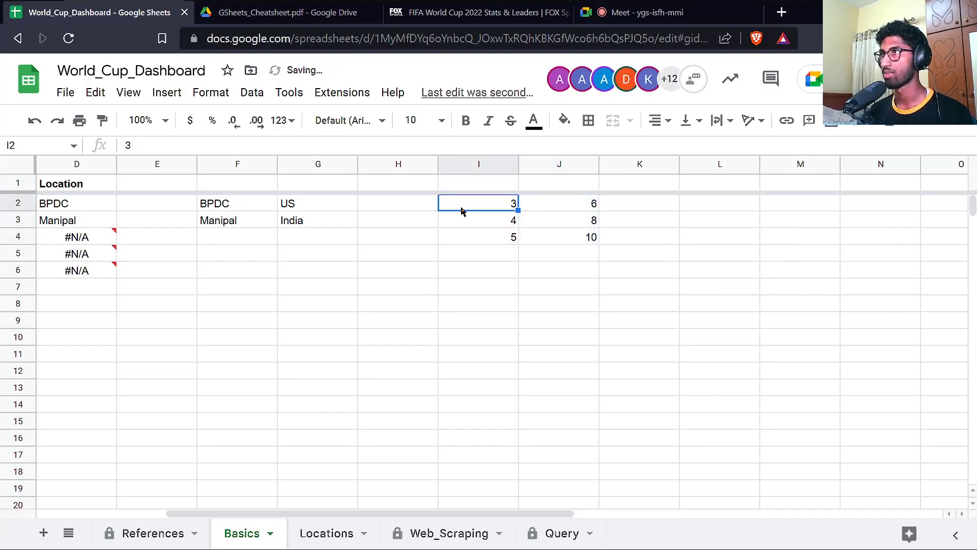
text(10)
key(Return)
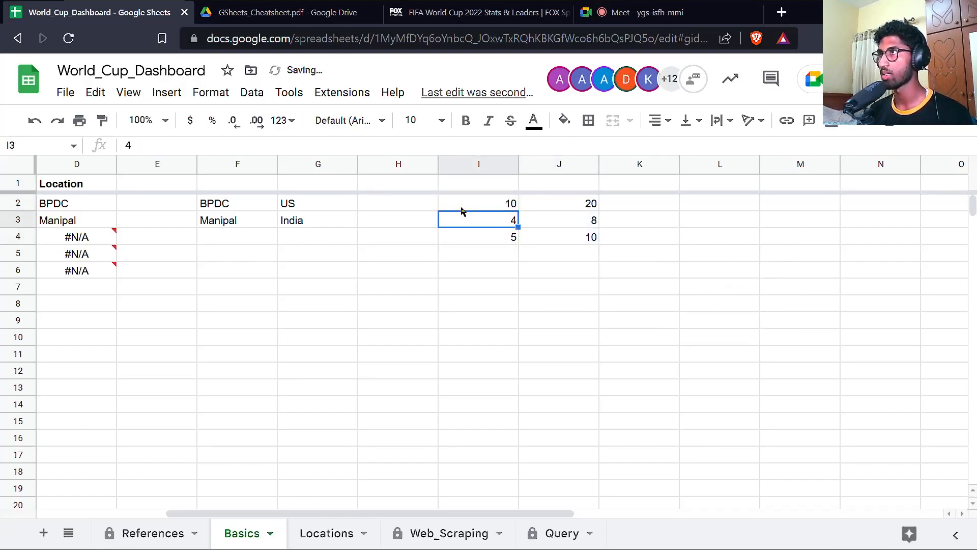
Change the multiplier in J2 so its formula is =I2 * 3.
key(Up)
key(Right)
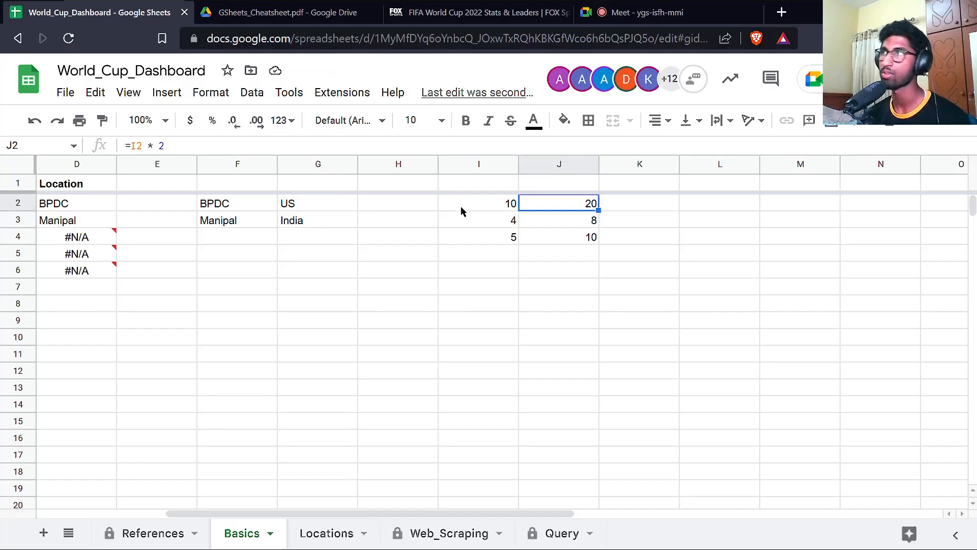
key(Return)
key(BackSpace)
text(3)
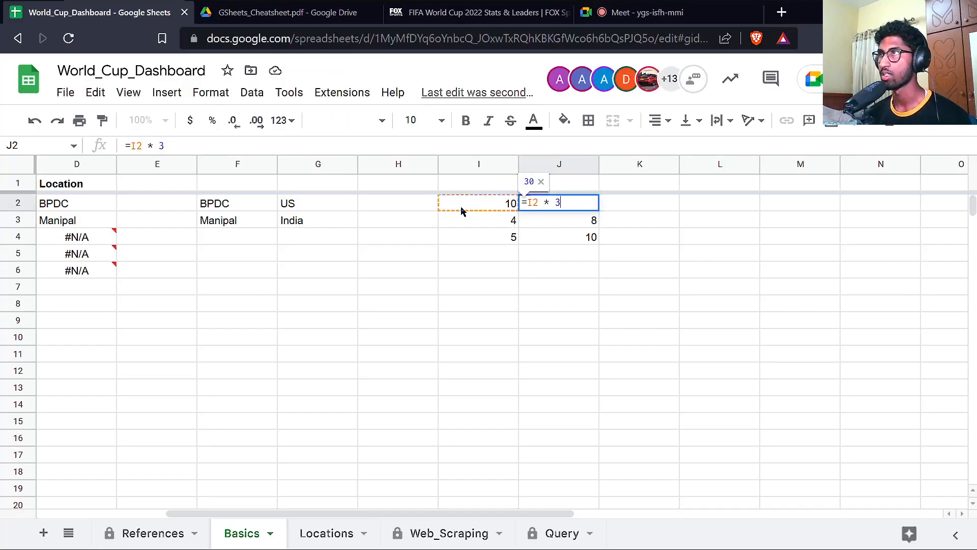
key(Return)
key(Up)
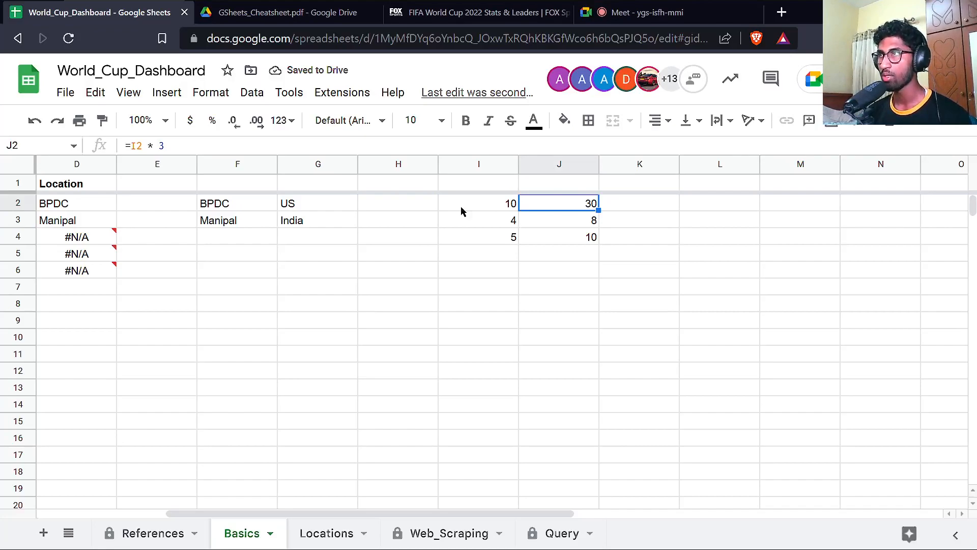
Examine the formulas in J2 through J4 to compare the multiplier used in each row.
key(shift+Down)
key(shift+Down)
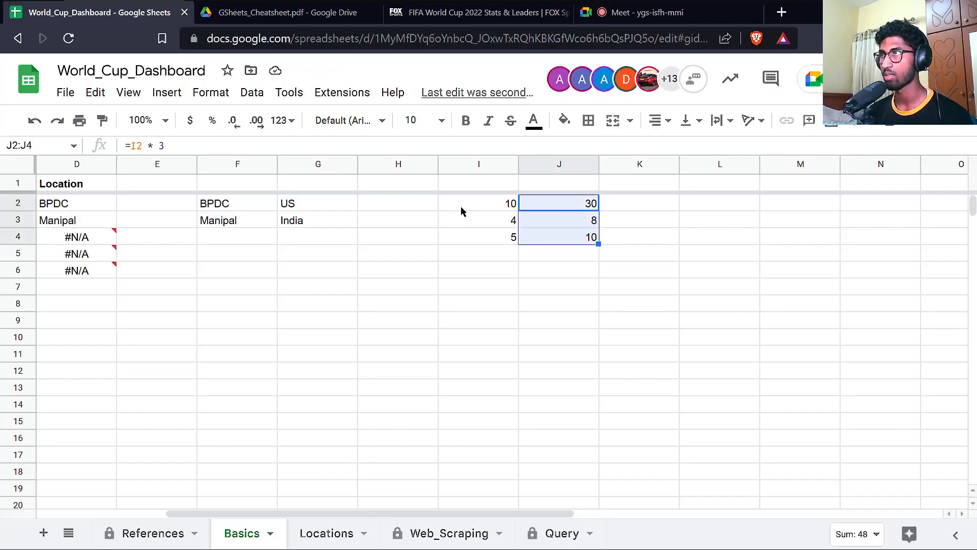
key(Down)
key(Up)
key(Up)
key(Down)
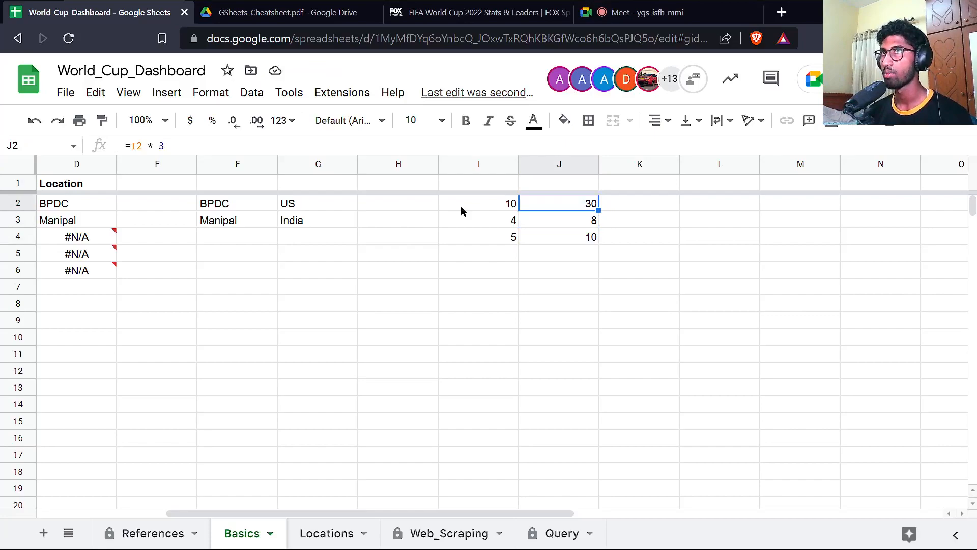
key(Down)
key(Down)
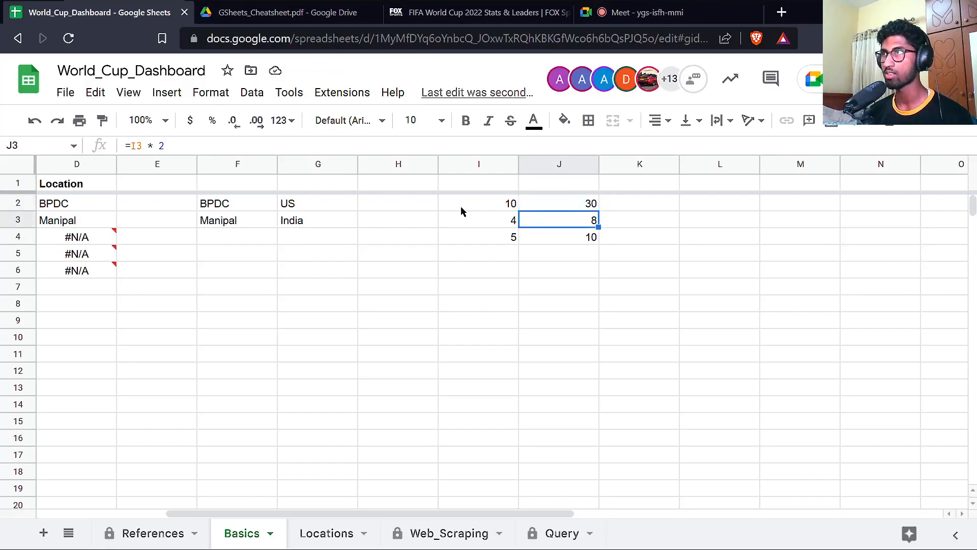
key(Up)
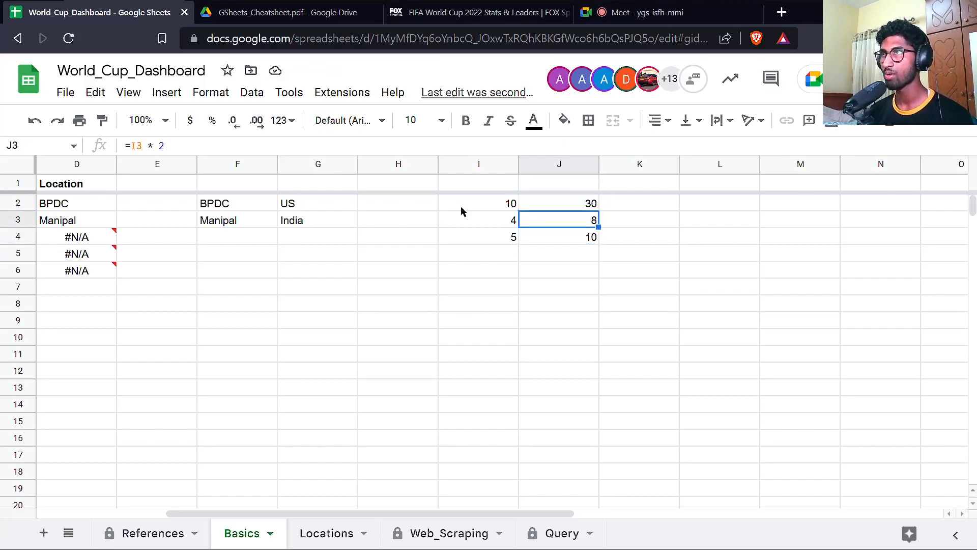
key(Up)
key(shift+Down)
key(shift+Down)
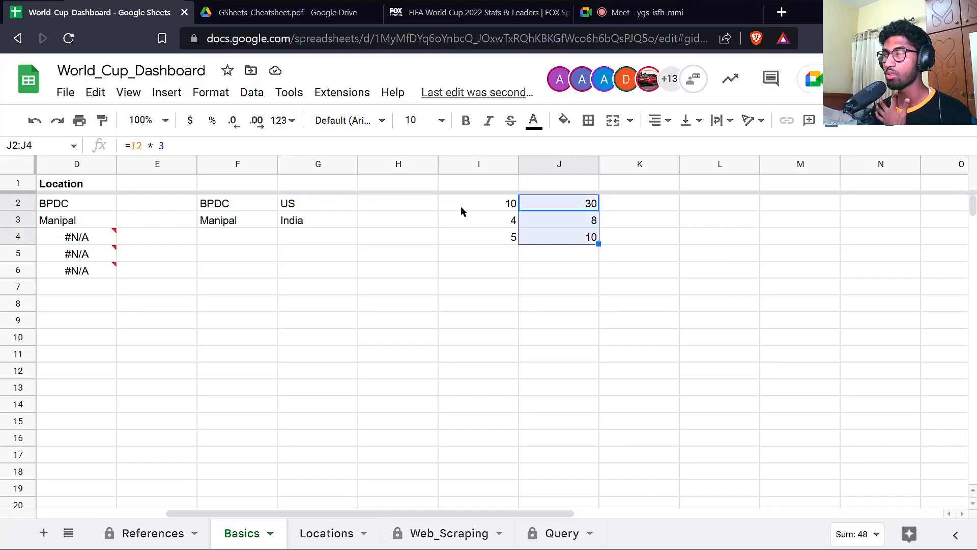
key(Down)
key(Up)
key(Right)
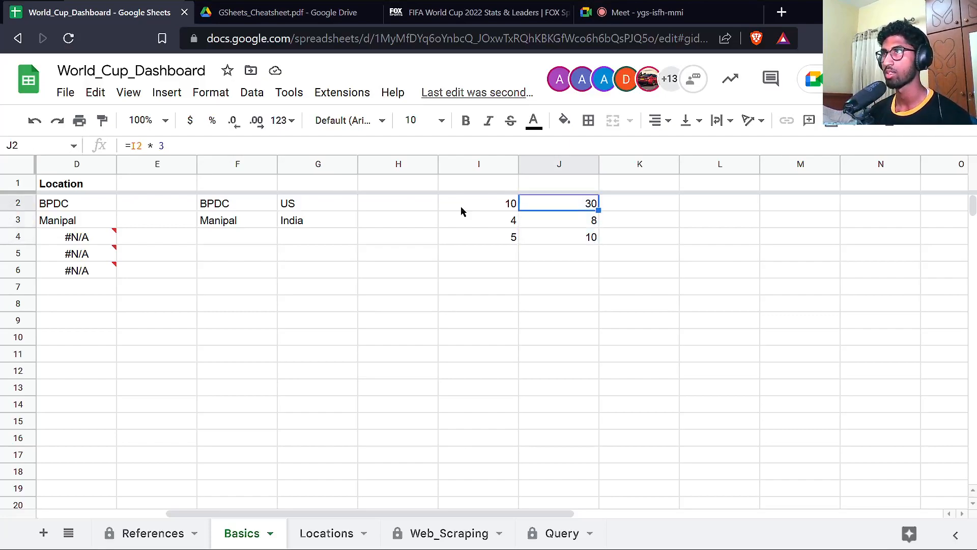
Add the column headings "Input" in I1, "Normal Method" in J1 and "Array Formula Method" in K1.
key(Left)
key(Up)
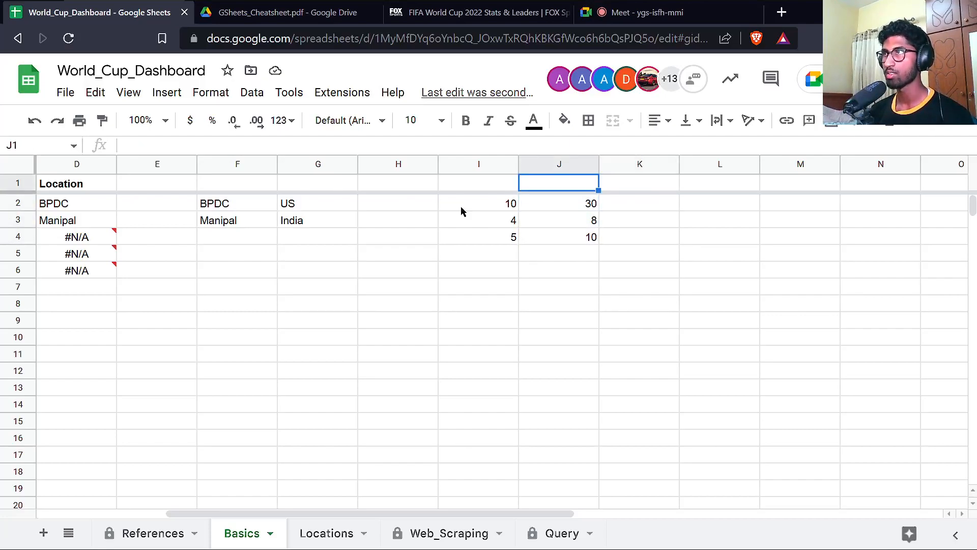
text(Normal Method)
key(Return)
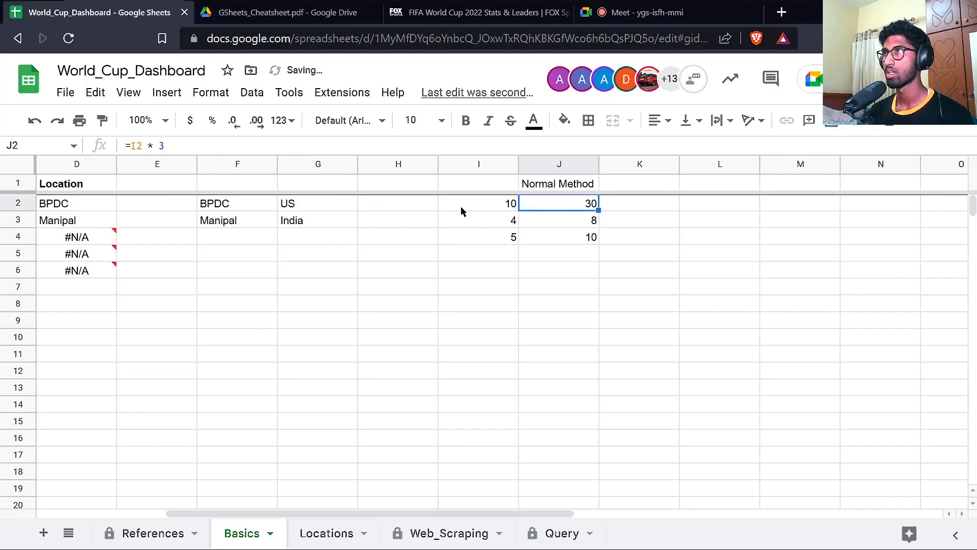
key(Up)
key(Left)
text(Input)
key(Return)
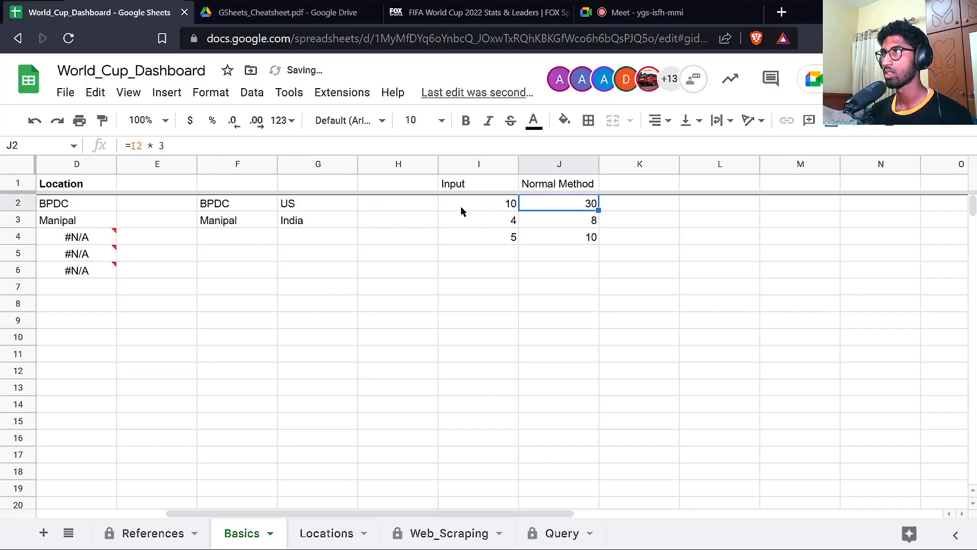
key(Up)
key(Right)
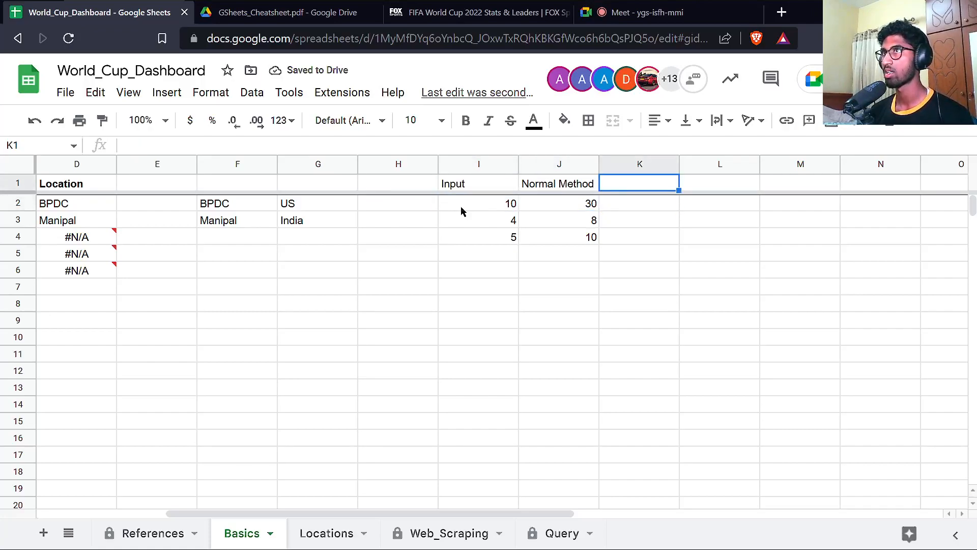
text(Array Formula Method)
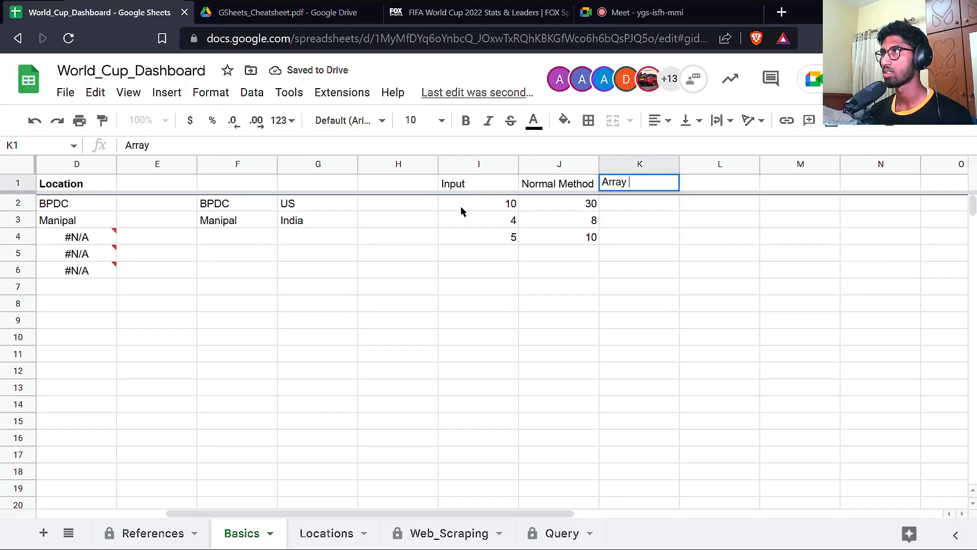
key(Return)
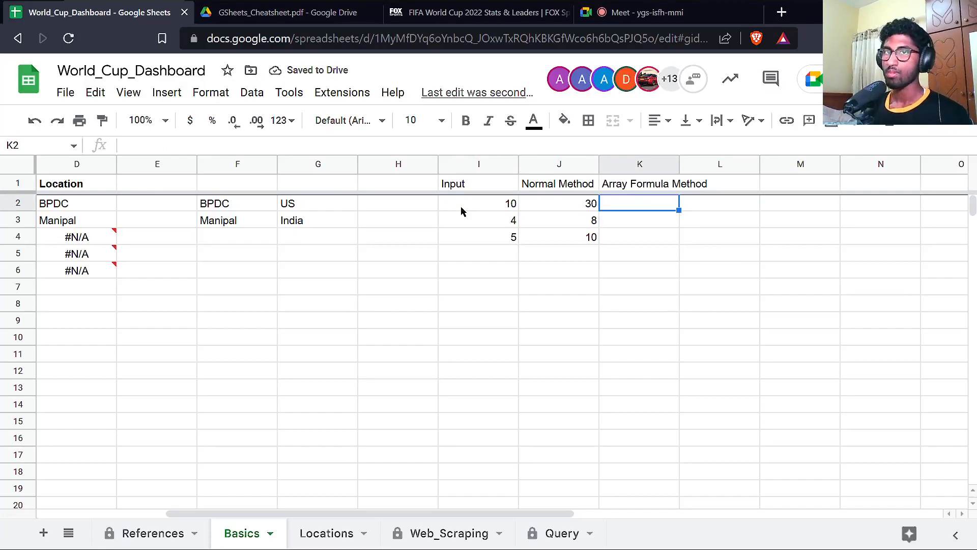
Enter an ARRAYFORMULA in K2 that multiplies the range I2:I4 by 3, with the expression on its own line.
text(=arr)
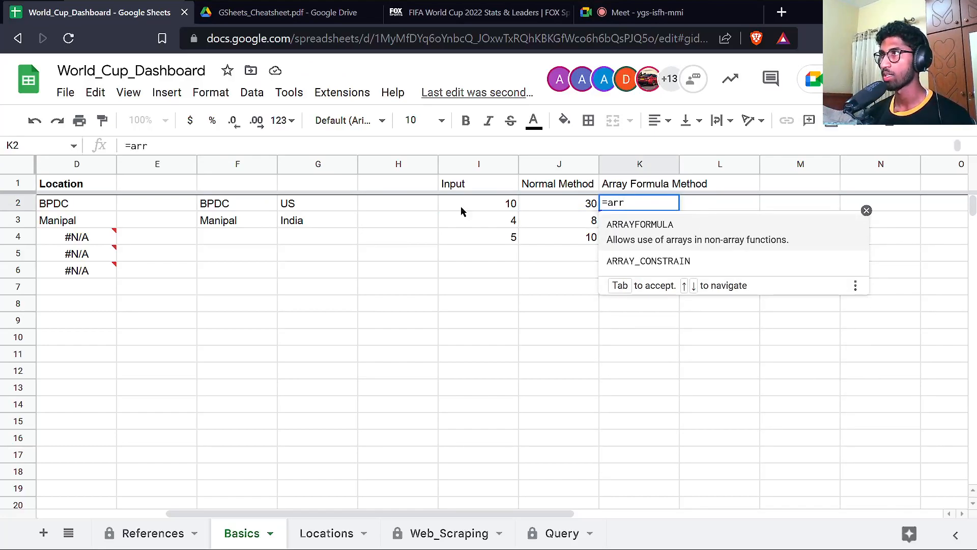
key(Tab)
key(alt+Return)
key(alt+Return)
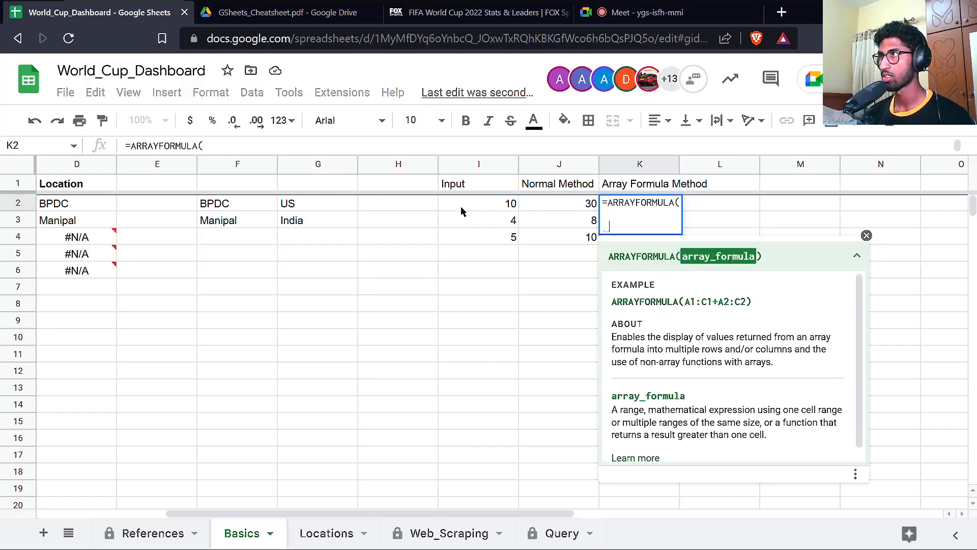
text())
key(Up)
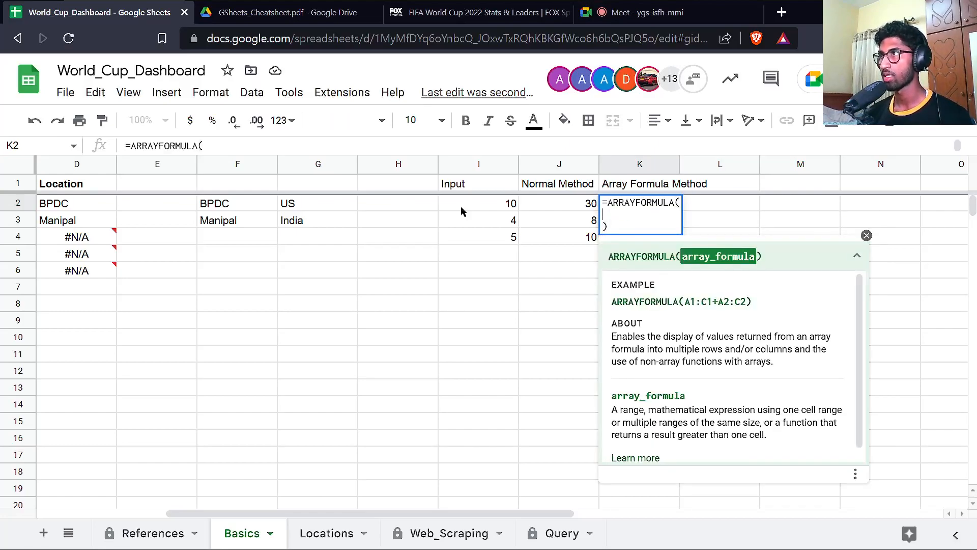
text(I2:I4)
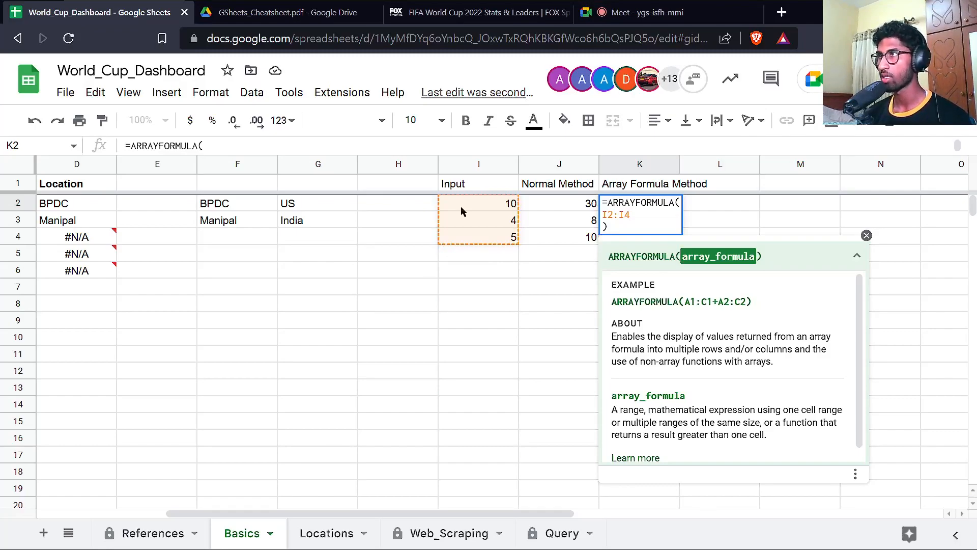
text(* 3)
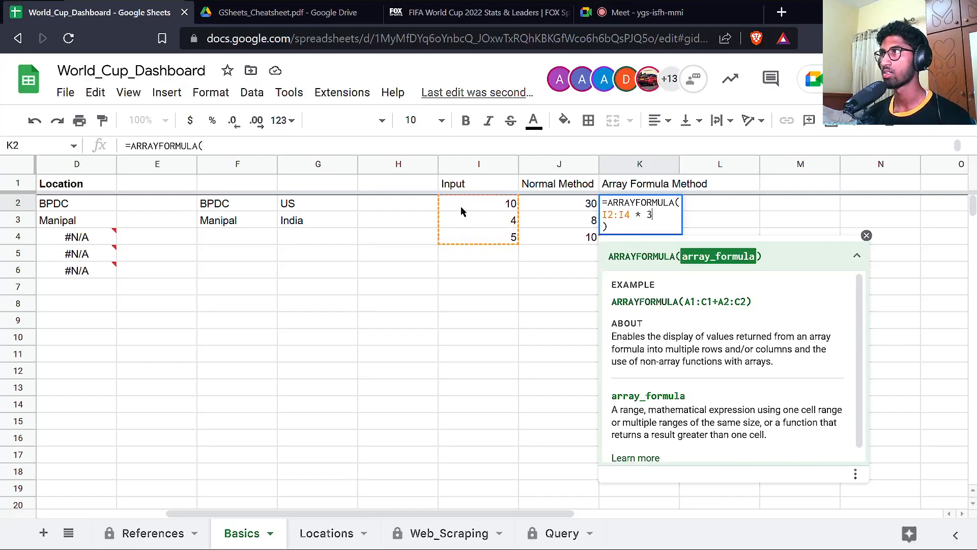
key(Return)
Change the input value in I3 to 111.
key(Up)
key(Left)
key(Left)
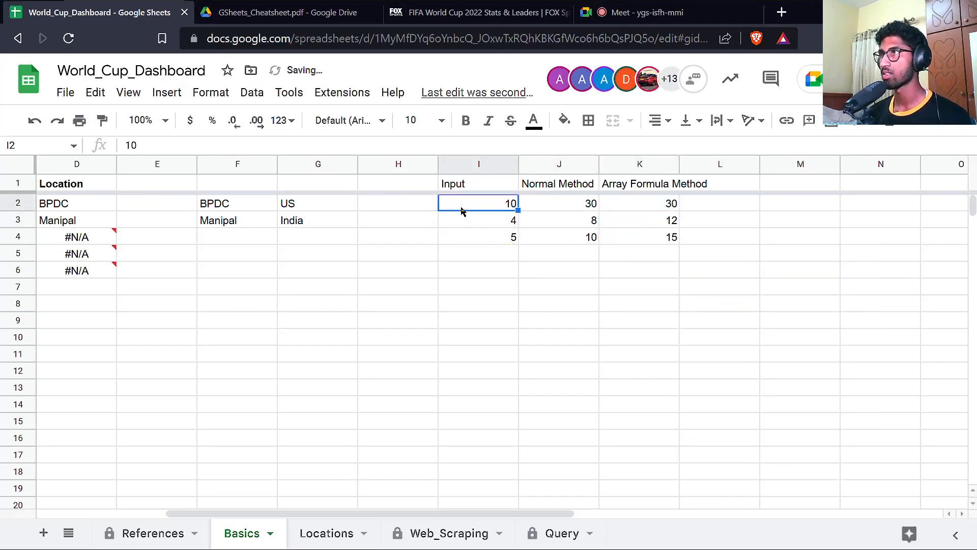
key(Down)
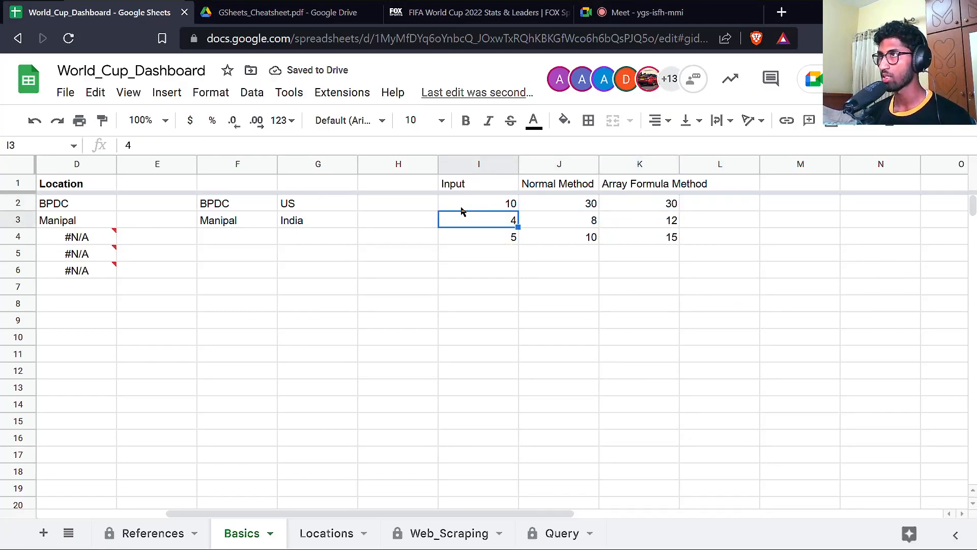
text(111)
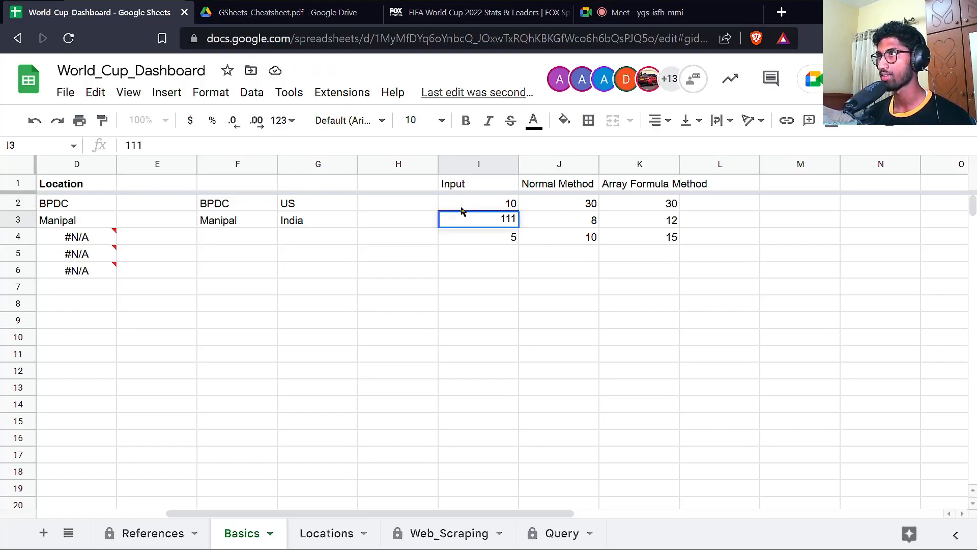
key(Return)
Compare the Normal Method formulas, and fill the J2 formula down through J4.
key(Up)
key(Up)
key(Right)
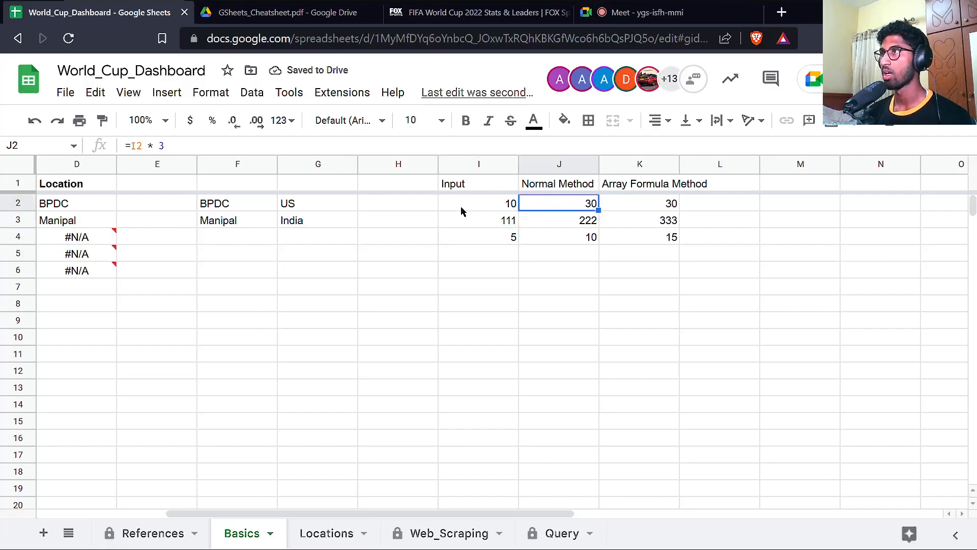
key(Right)
key(Left)
key(Down)
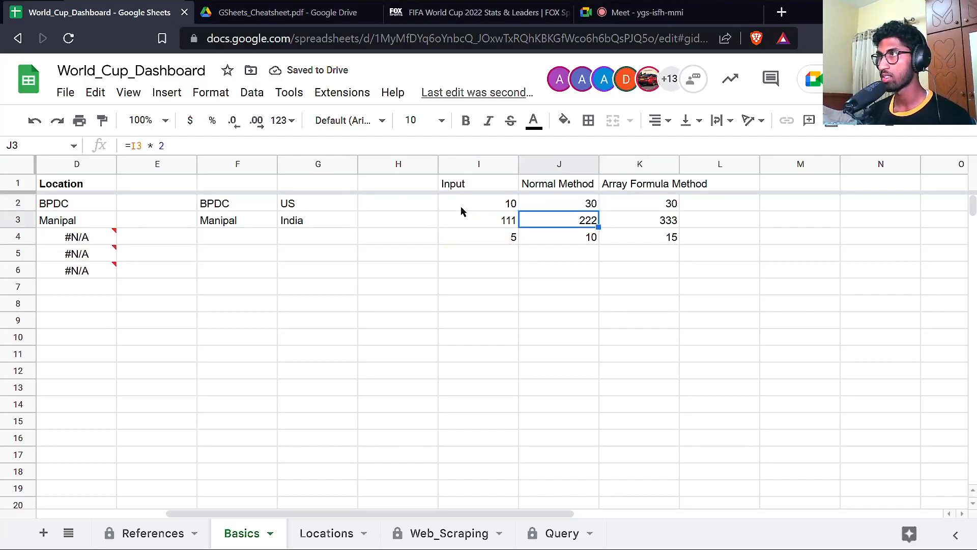
key(shift+Right)
key(shift+Down)
key(Up)
key(Down)
key(Up)
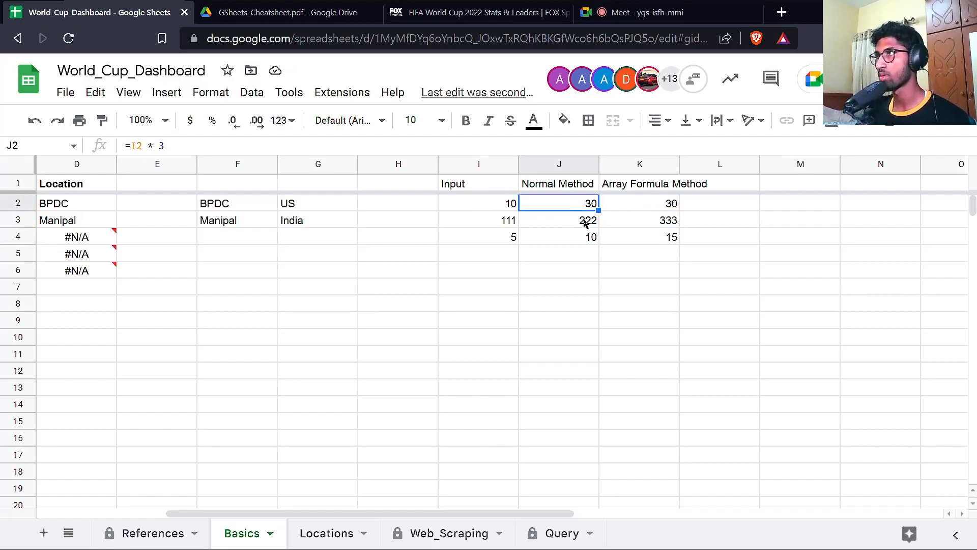
drag(598, 209, 601, 239)
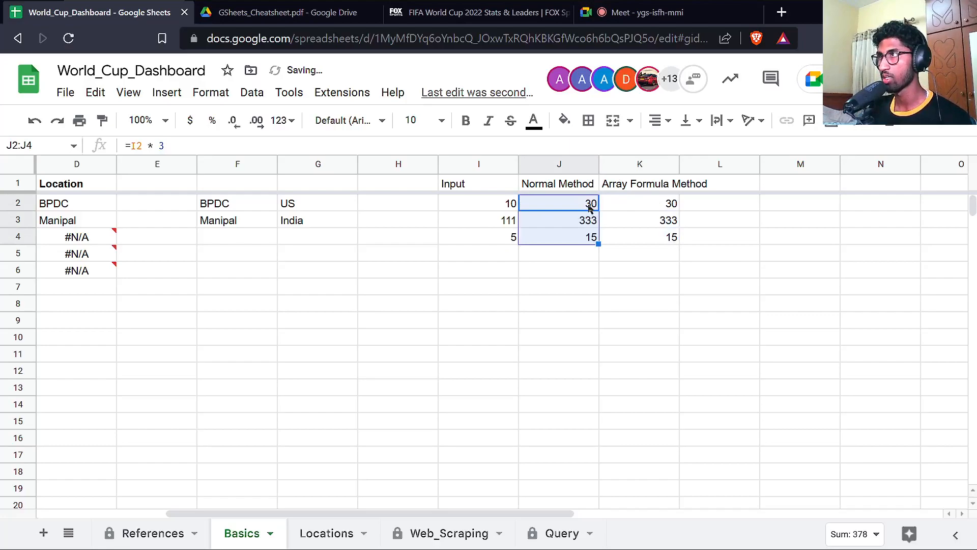
Change the multiplier in the K2 array formula to 33.
click(575, 204)
double_click(638, 212)
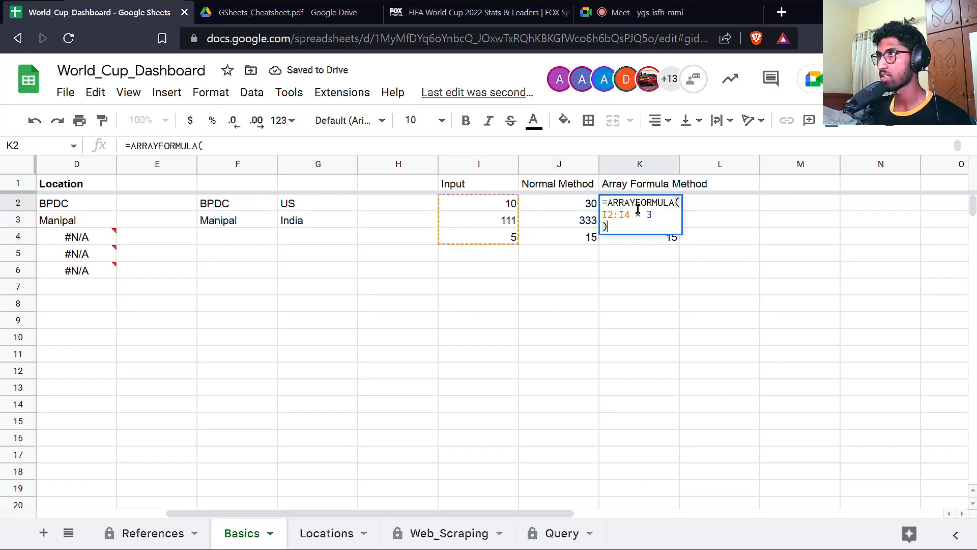
double_click(650, 215)
text(33)
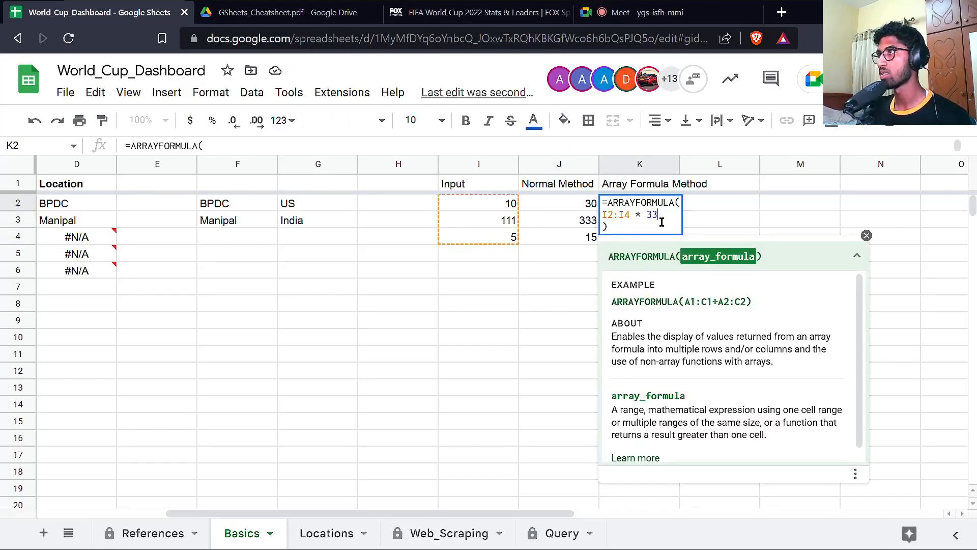
key(Return)
Change the J2 formula to =I2 * 33 and fill it down through J4.
double_click(581, 206)
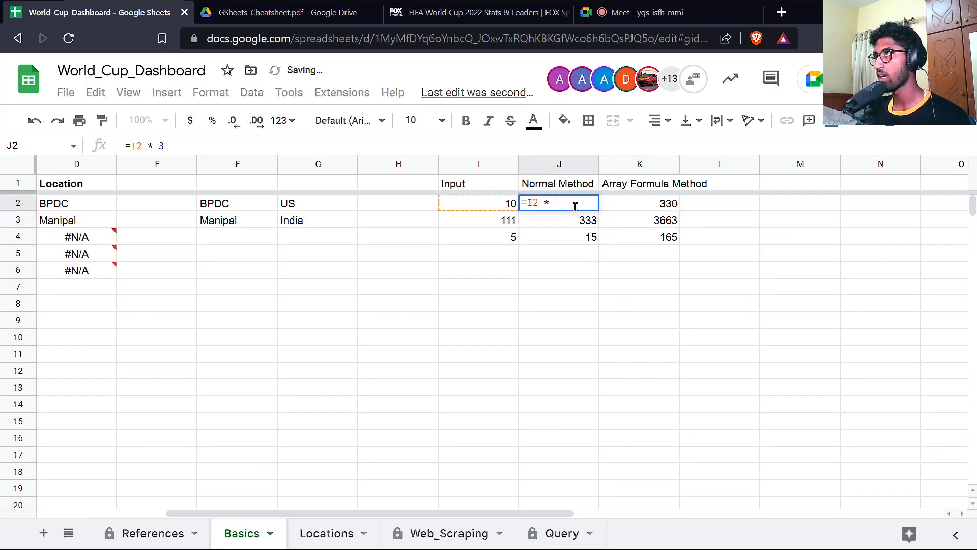
text(33)
key(Return)
click(585, 206)
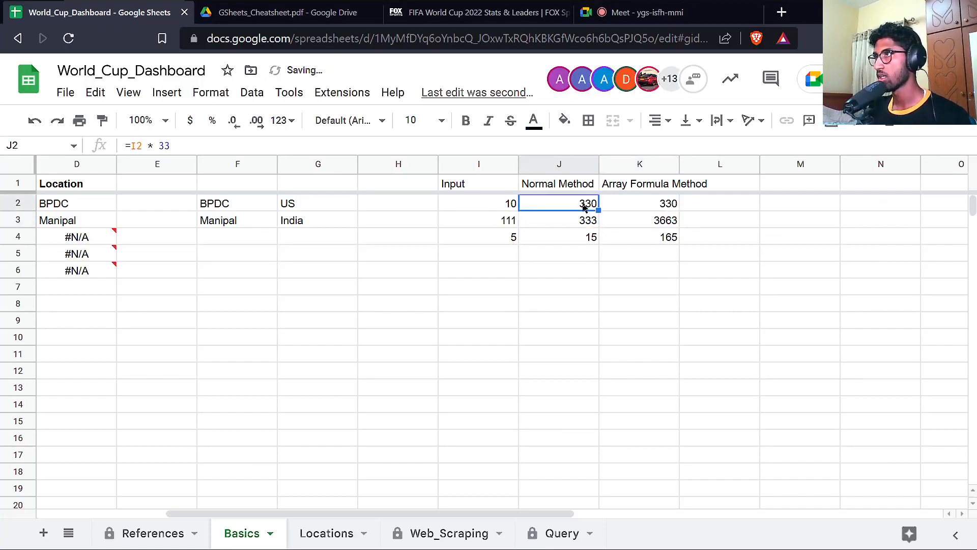
drag(599, 209, 599, 237)
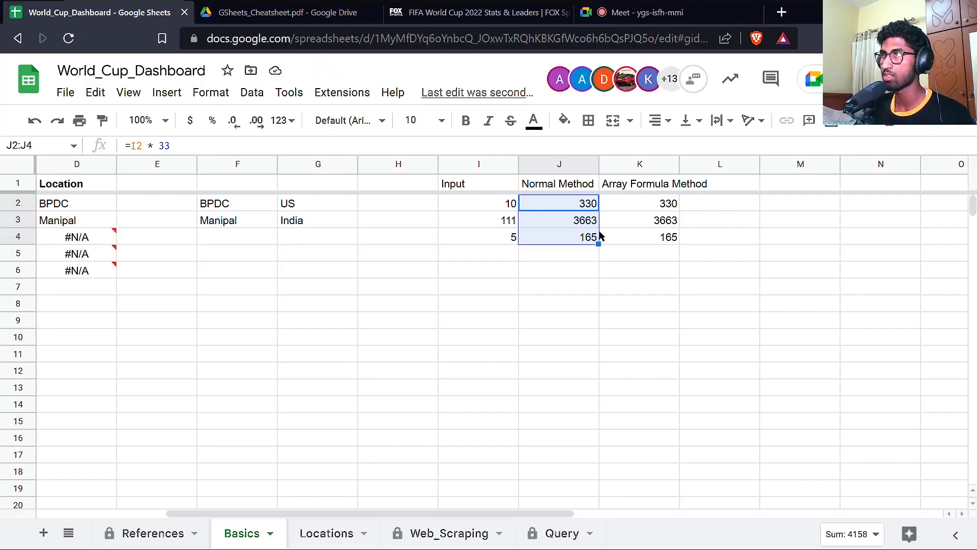
click(648, 206)
double_click(652, 209)
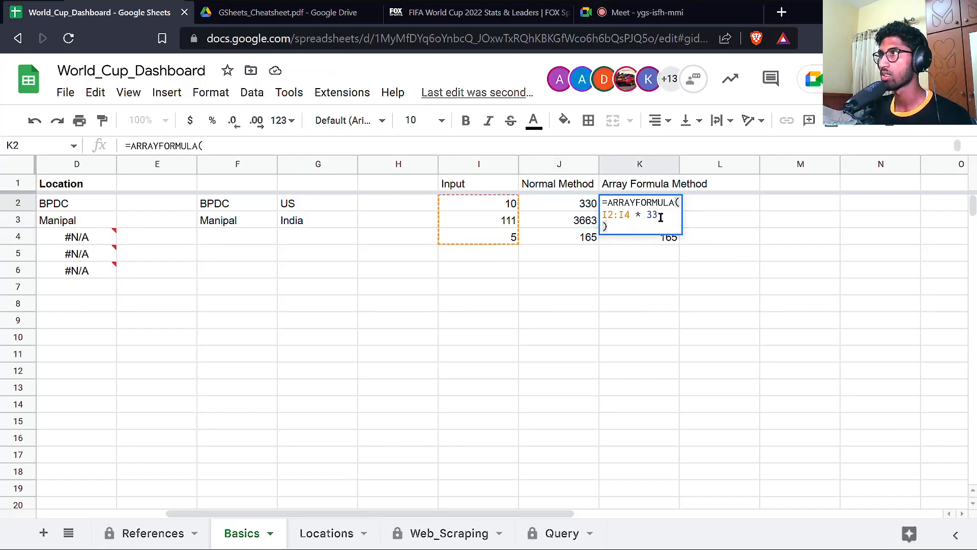
click(634, 210)
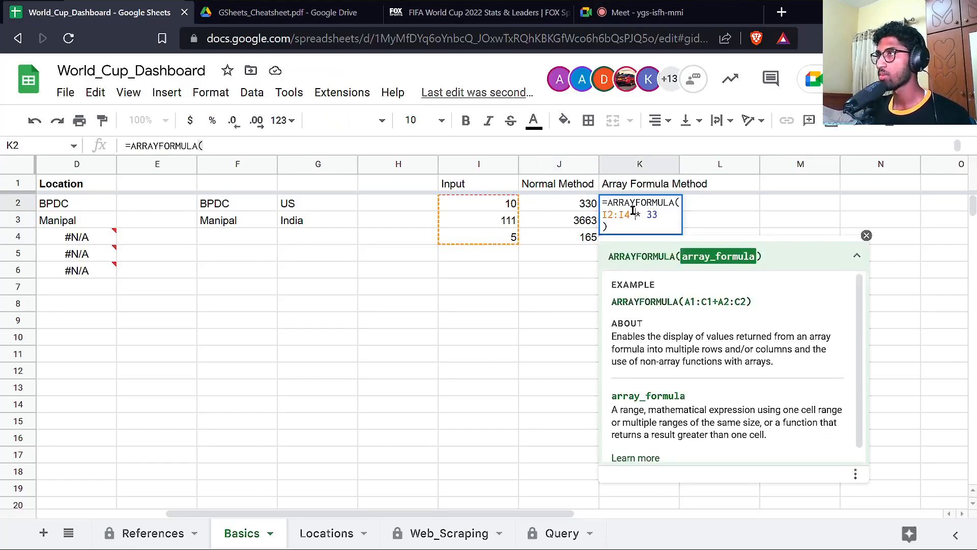
click(627, 214)
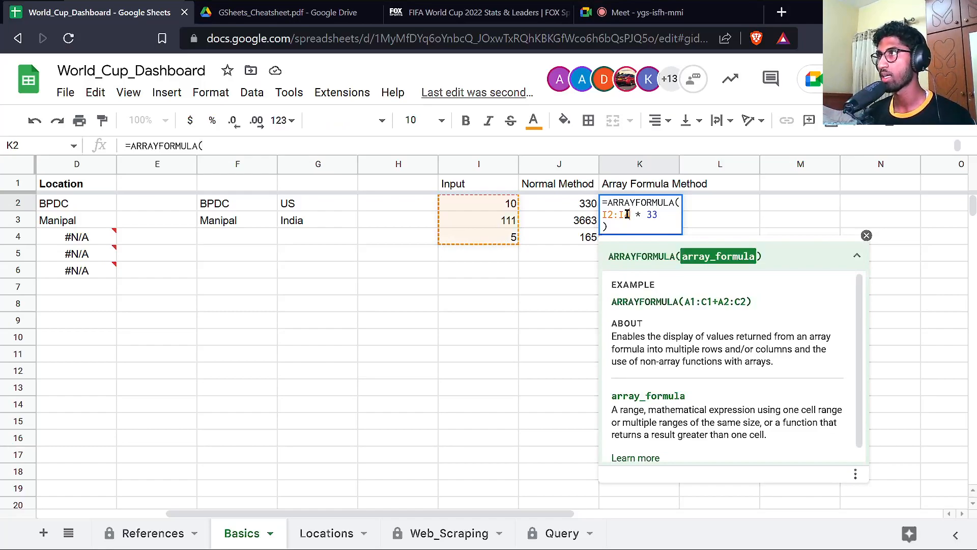
key(BackSpace)
key(Escape)
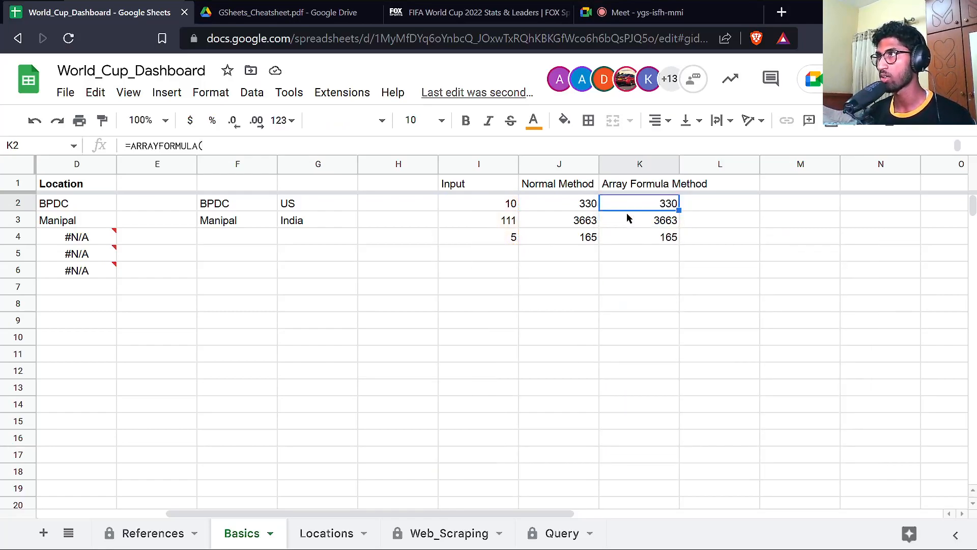
Add the input values 10, 20 and 30 in cells I5, I6 and I7.
key(Left)
key(Left)
key(Down)
key(Down)
key(Down)
text(10)
key(Return)
text(20)
key(Return)
text(30)
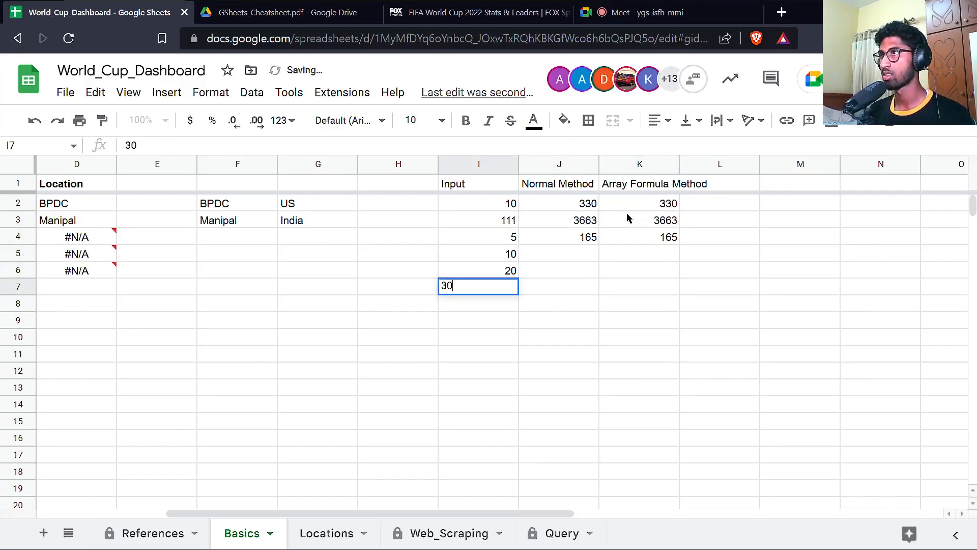
key(Return)
Copy the J2 formula and paste it over the range J2:J7.
key(Right)
key(Up)
key(Up)
key(Up)
key(Up)
key(Up)
key(Up)
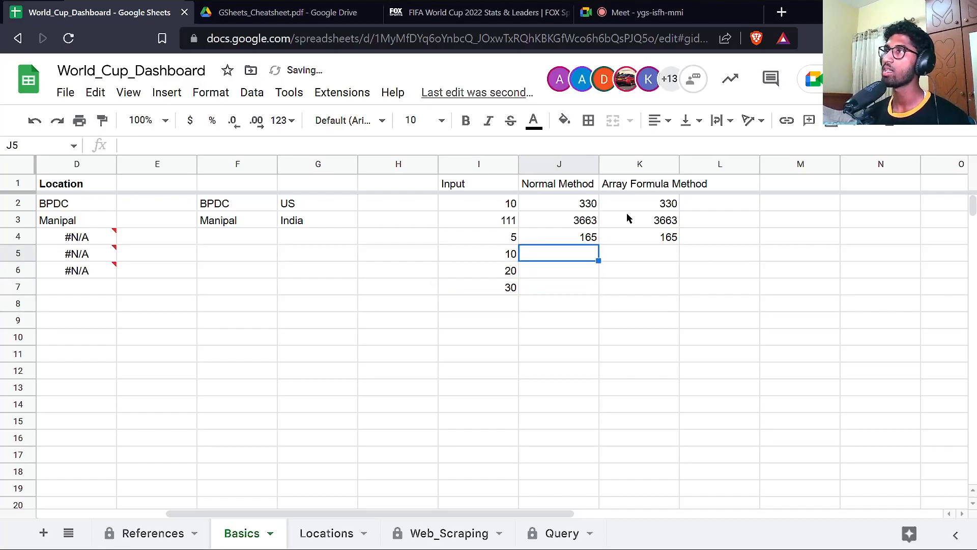
key(ctrl+c)
key(shift+Down)
key(shift+Down)
key(shift+Down)
key(shift+Down)
key(shift+Down)
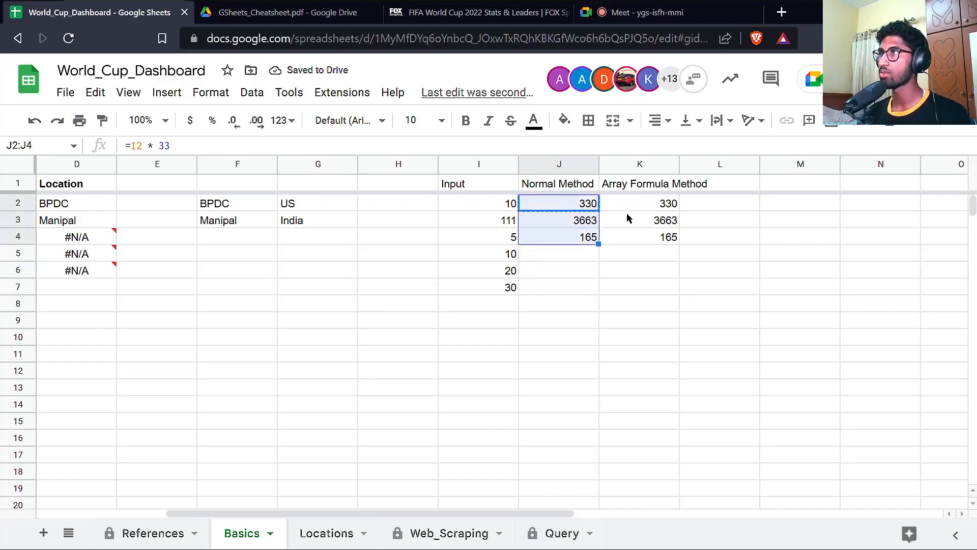
key(ctrl+v)
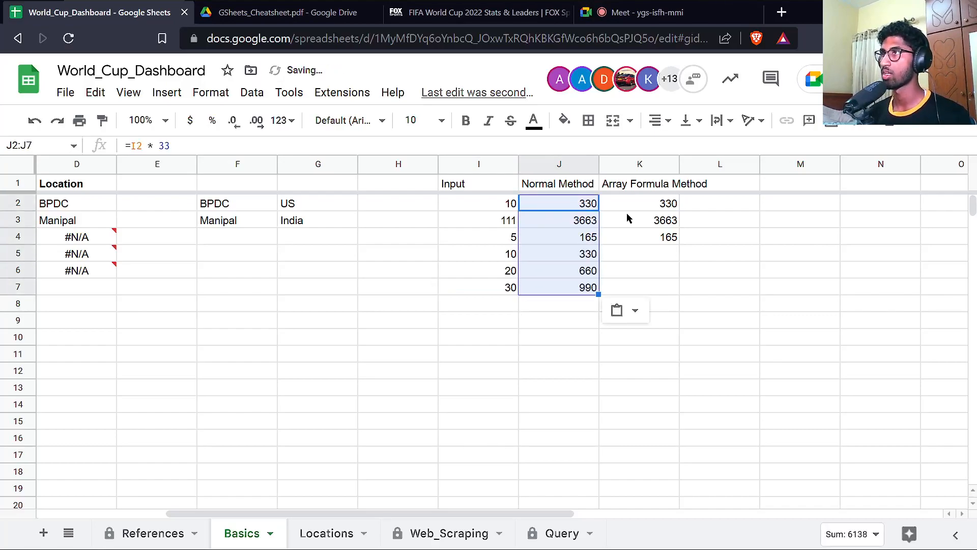
Extend the input range of the K2 array formula to I2:I7.
key(Right)
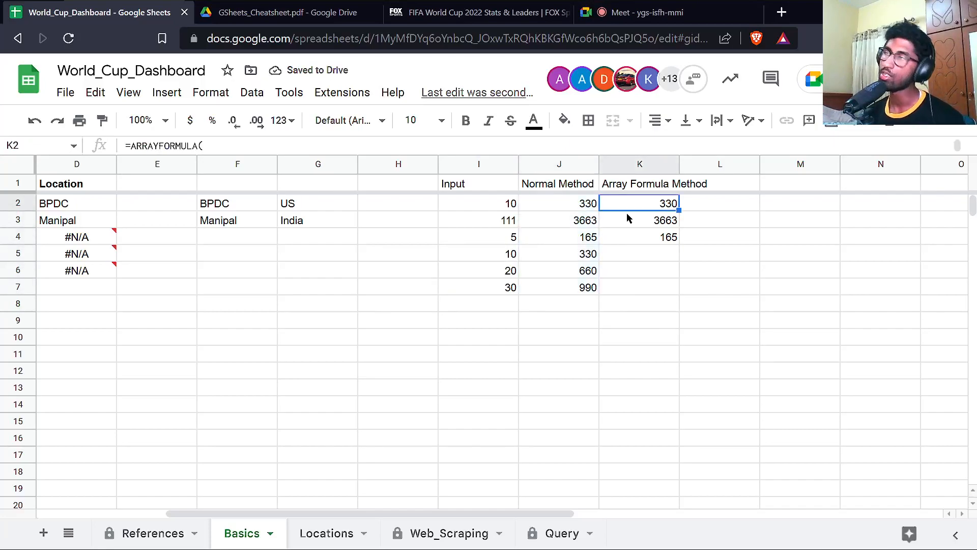
key(Return)
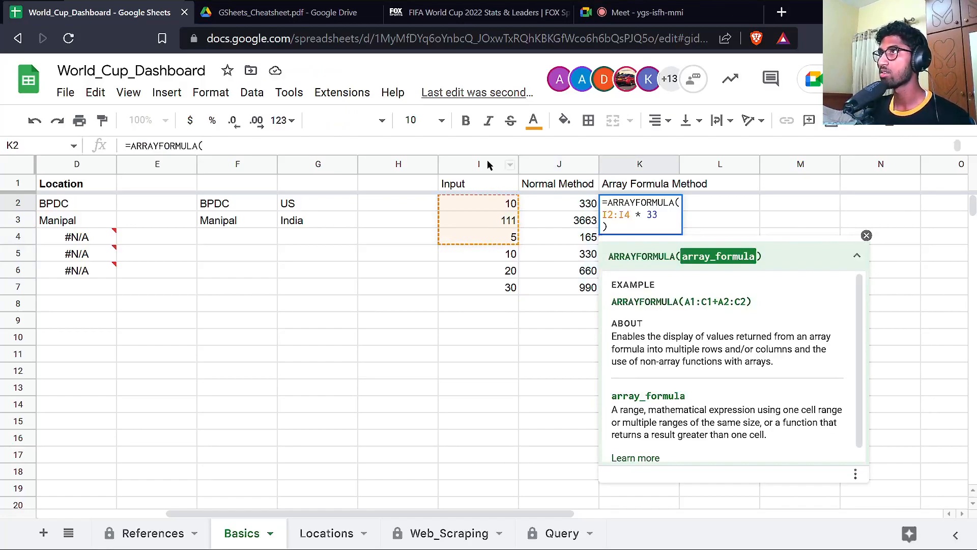
key(BackSpace)
text(7)
key(Return)
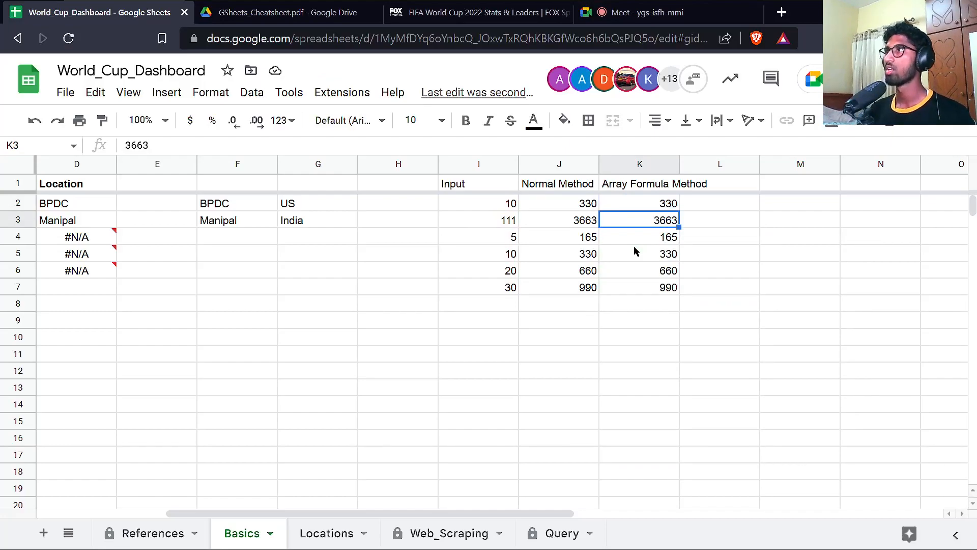
Change the K2 array formula's input range to the open-ended I2:I.
key(Up)
key(Return)
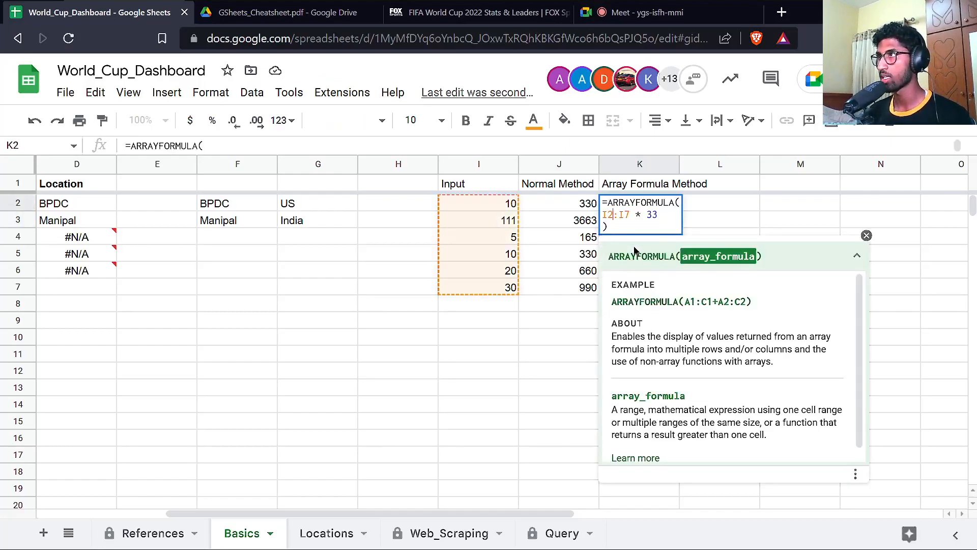
key(Delete)
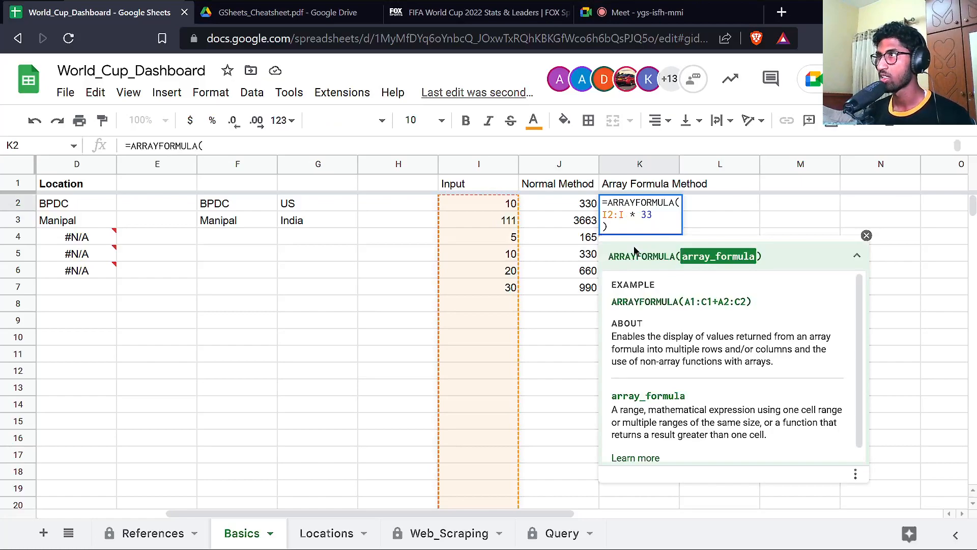
key(Return)
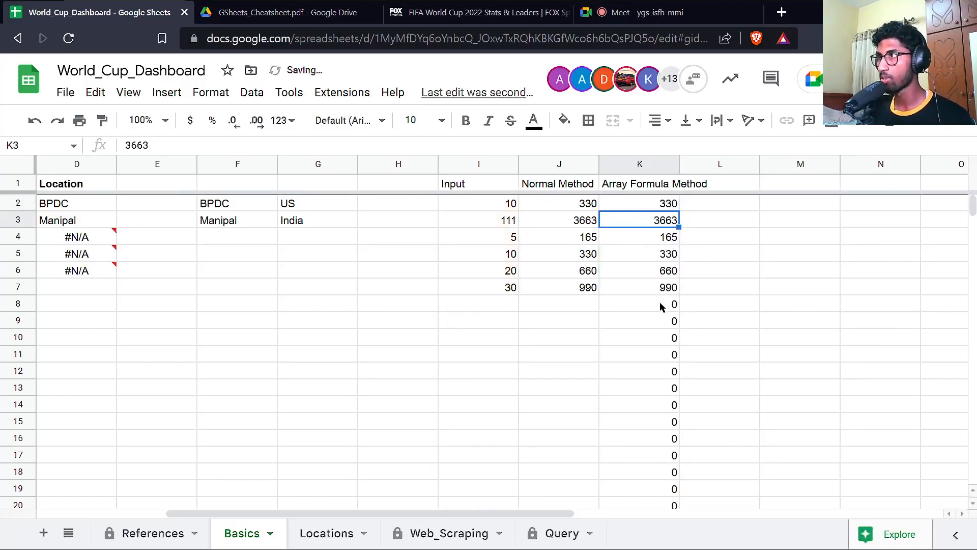
scroll(654, 428, down, 1)
scroll(655, 427, up, 1)
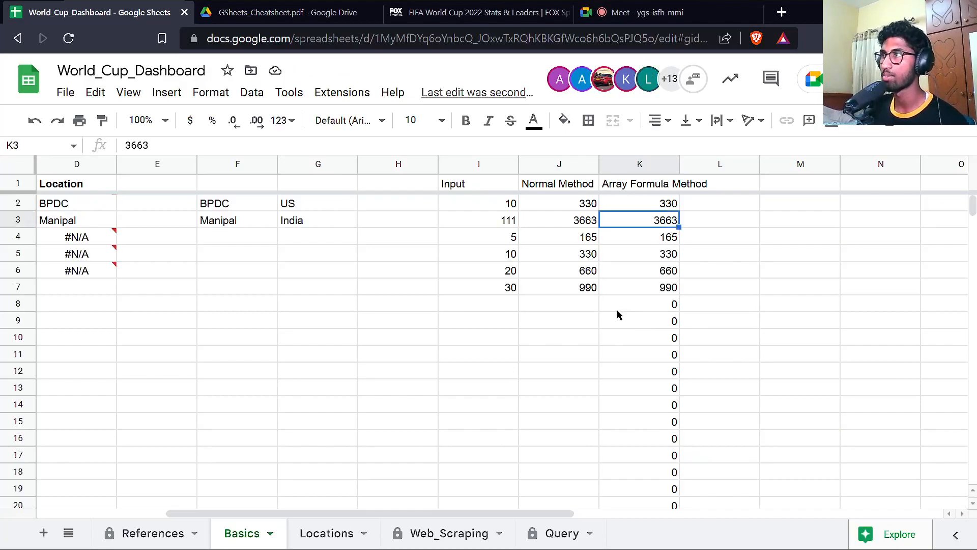
Review the K2 array formula's input range against the empty input cells and column K values from row 8 downward.
double_click(628, 208)
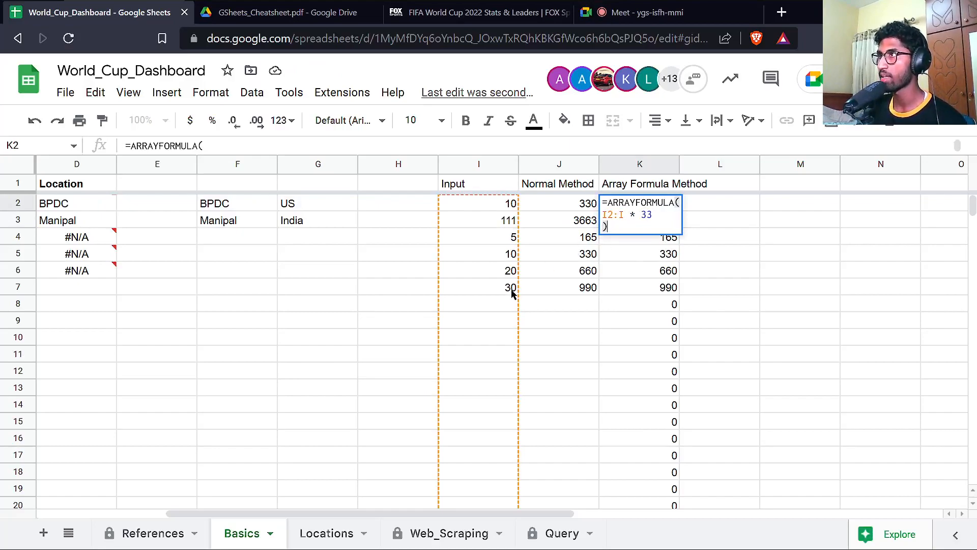
click(497, 301)
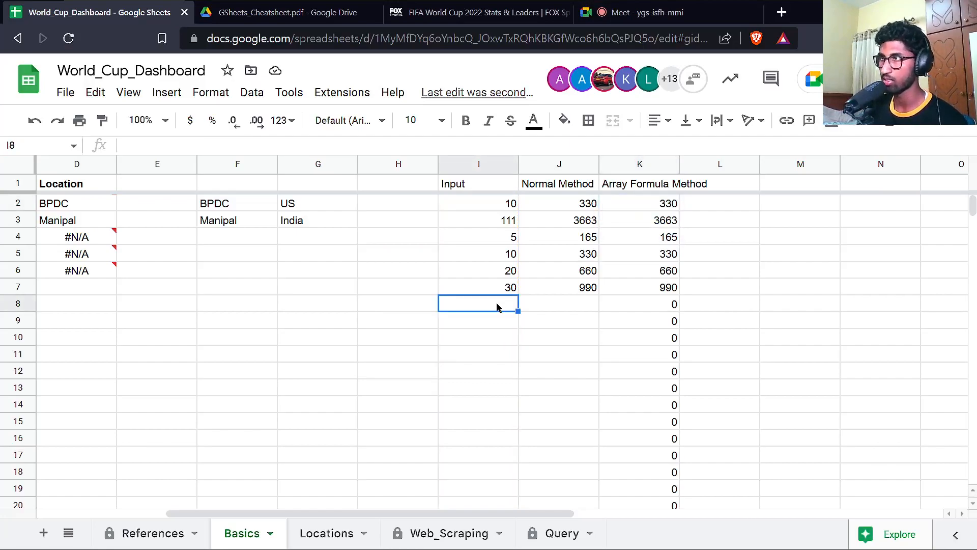
click(665, 202)
double_click(659, 204)
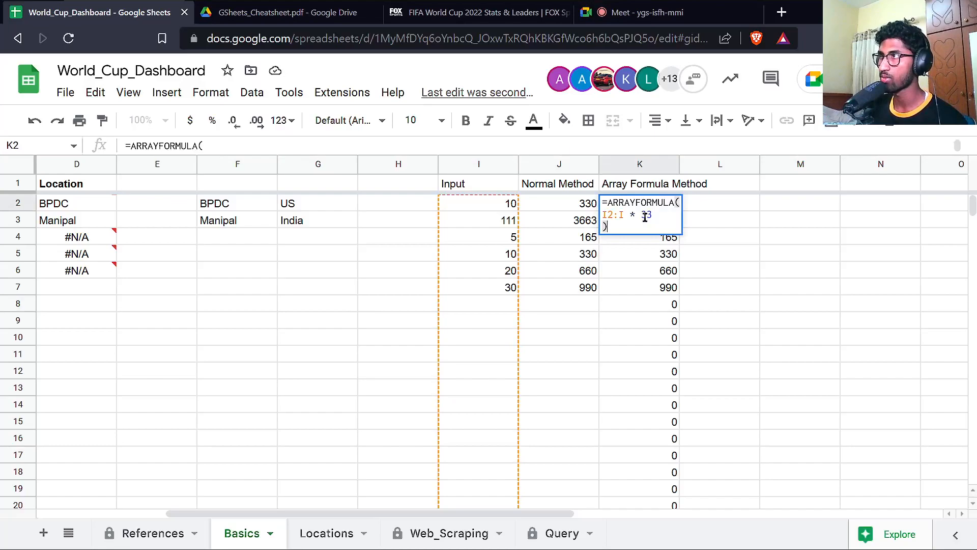
click(630, 307)
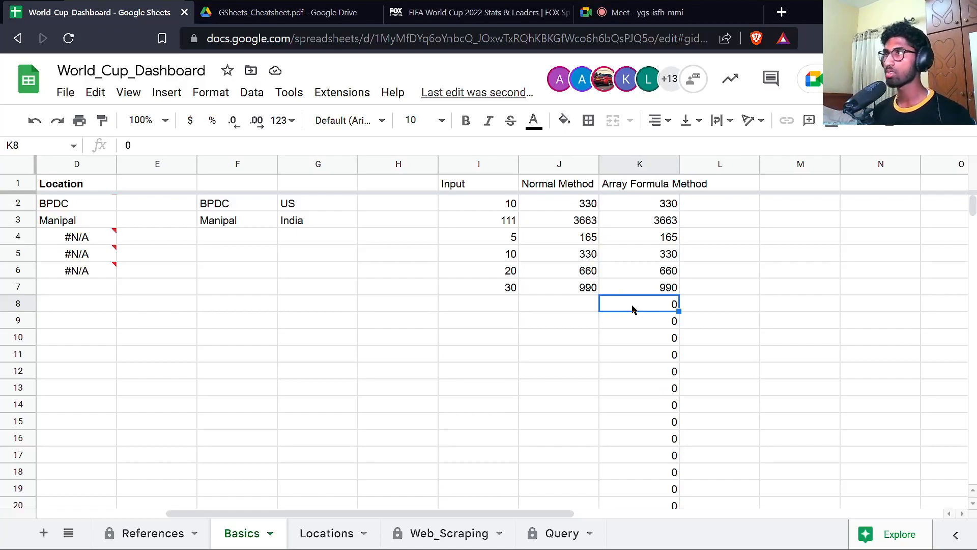
Remove the I2:I * 33 expression from inside the ARRAYFORMULA in K2.
key(Up)
key(Up)
key(Up)
key(Up)
key(Up)
key(Up)
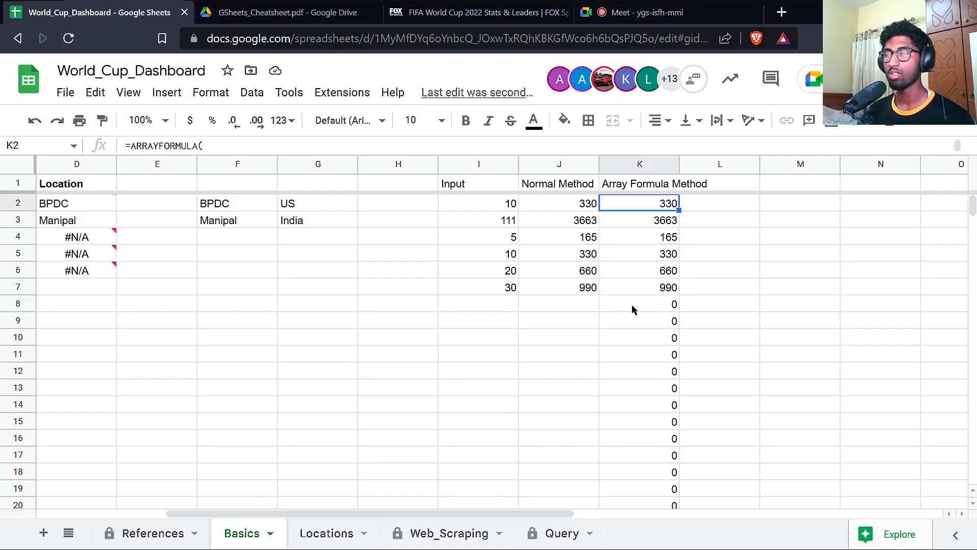
key(Return)
key(Up)
key(End)
key(shift+Home)
key(BackSpace)
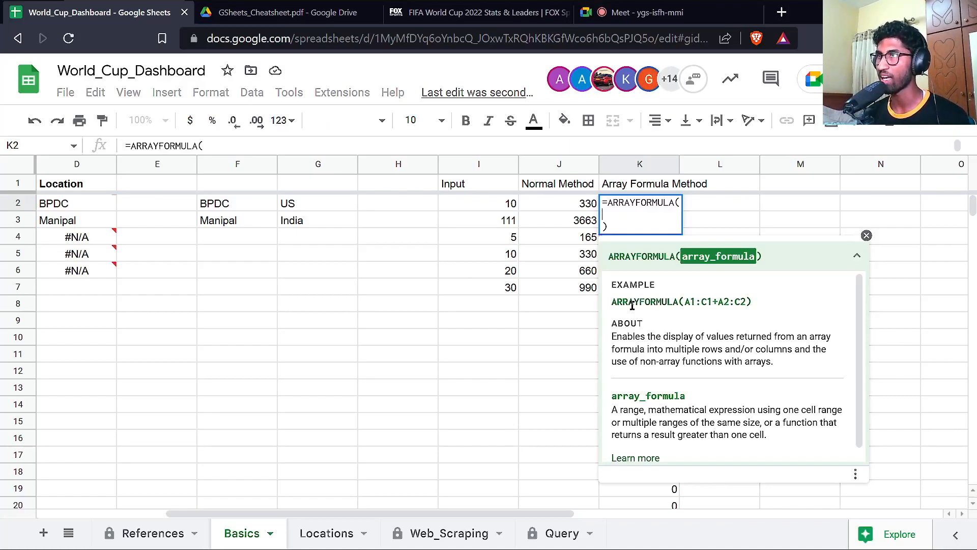
Write IF(ISBLANK(I2:I), "Do nothing", "Do something") as the expression inside K2's ARRAYFORMULA.
text(if)
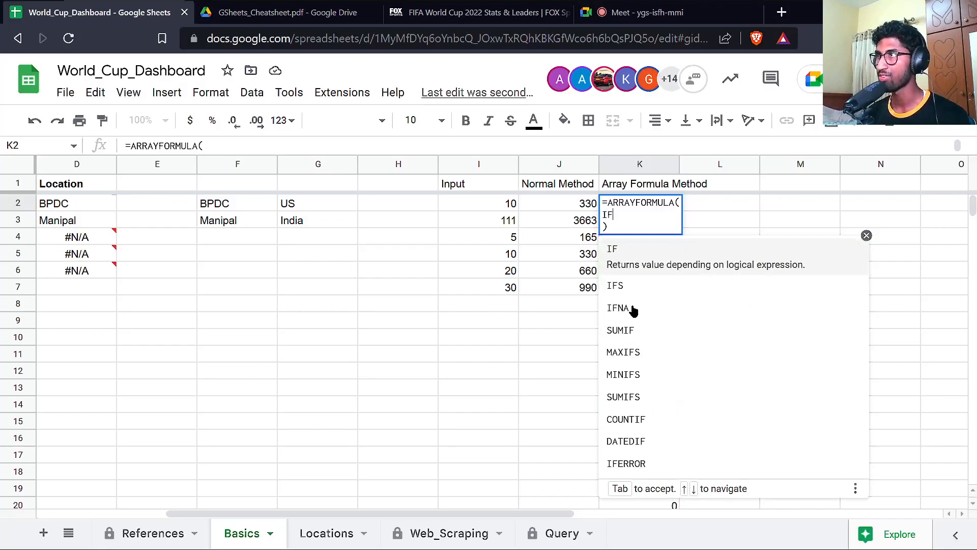
key(Tab)
text(isbl)
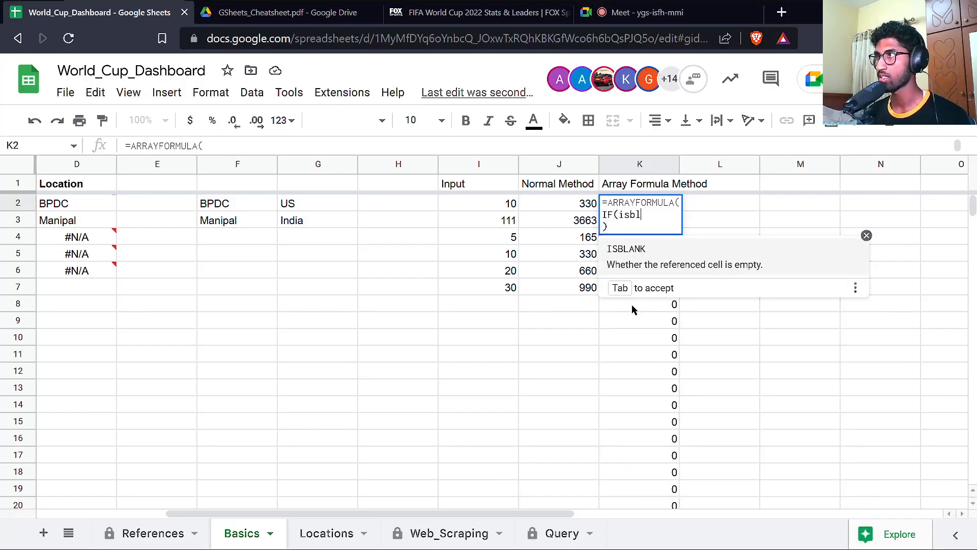
key(Tab)
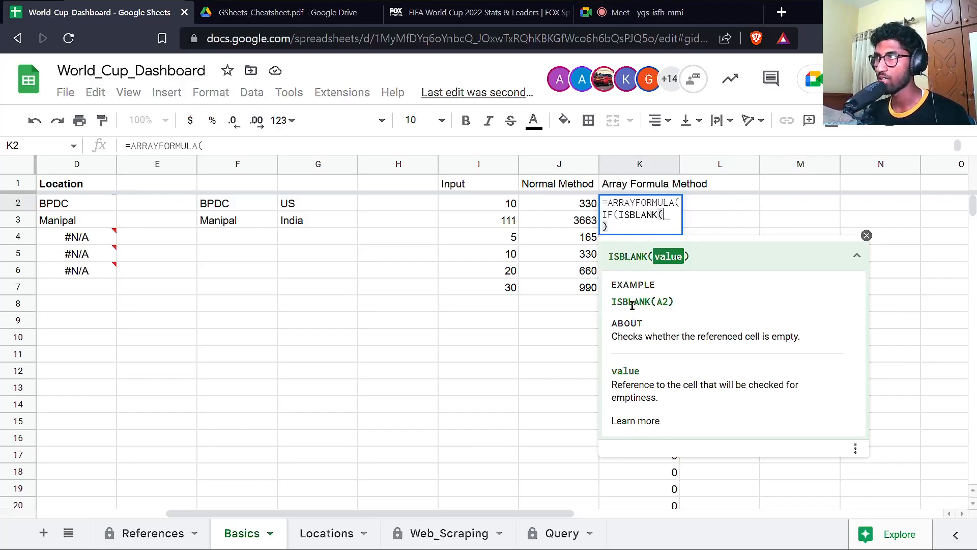
text(I2:I)
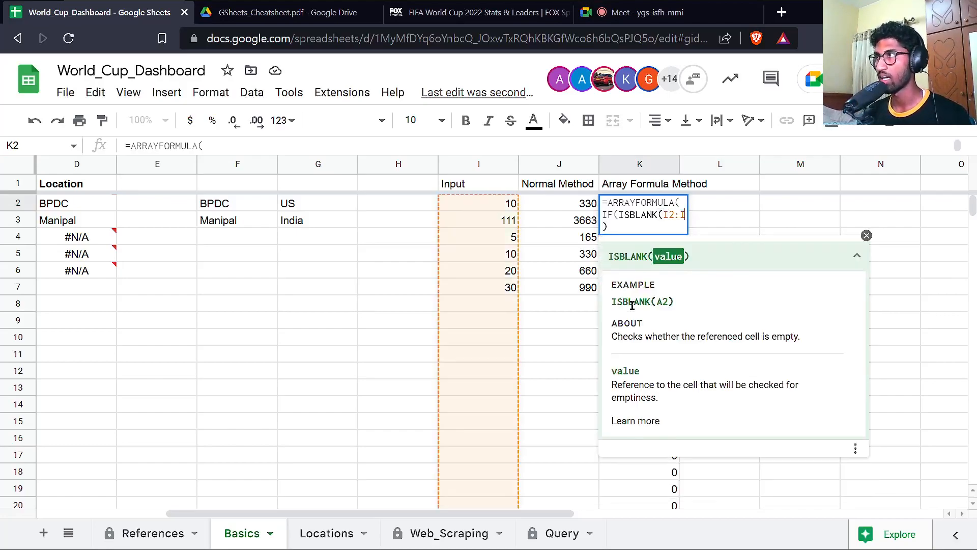
text(), "Do)
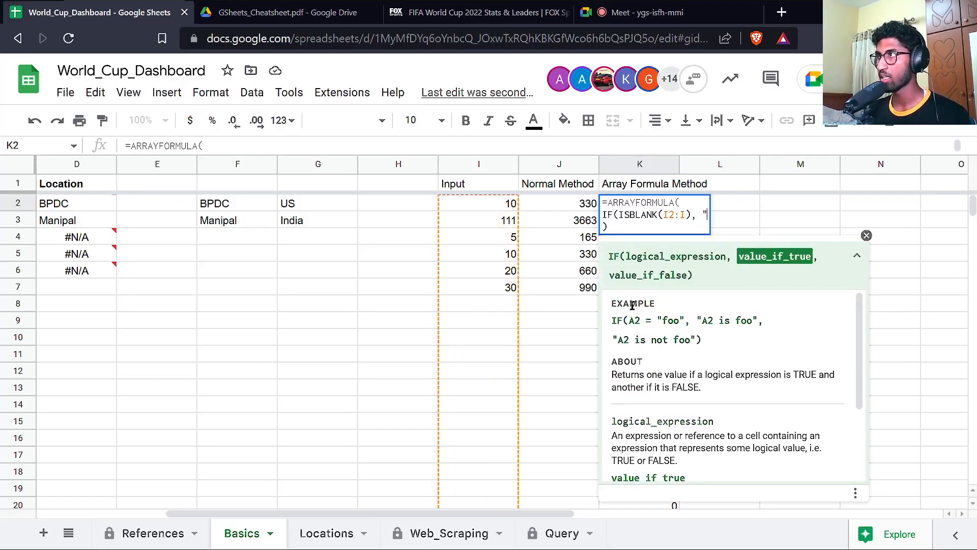
text( nothing")
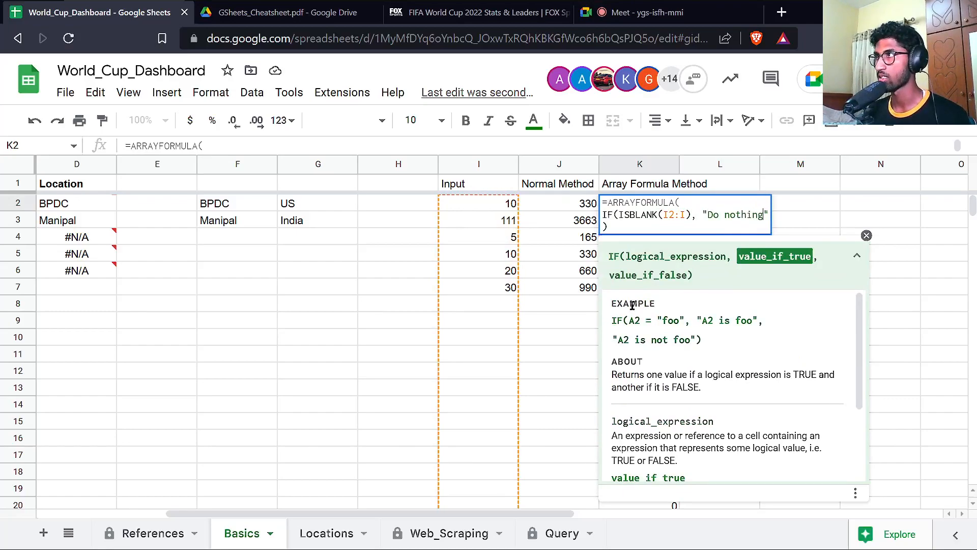
text(, "Do somethi)
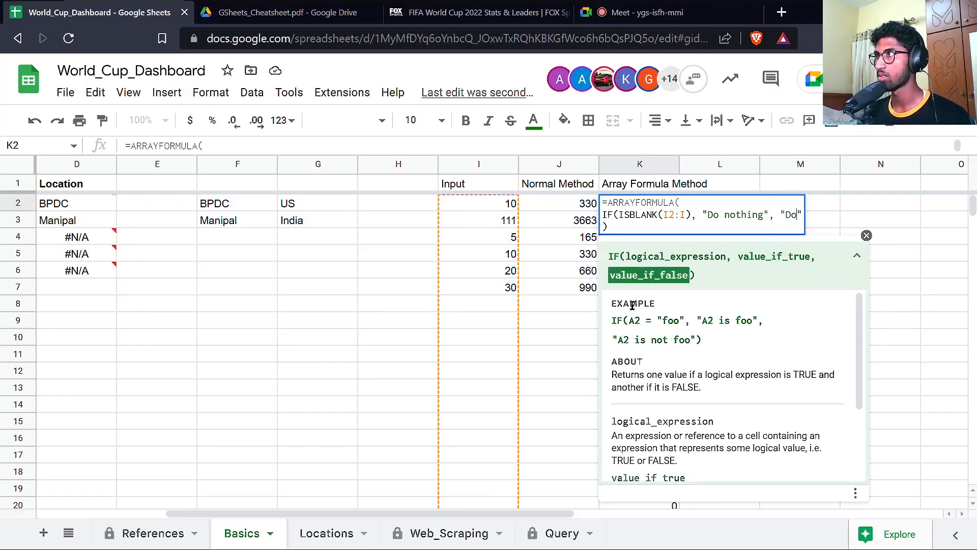
text(ng"))
Break the K2 formula so the IF arguments and its closing parenthesis sit on separate lines, and commit it.
key(Home)
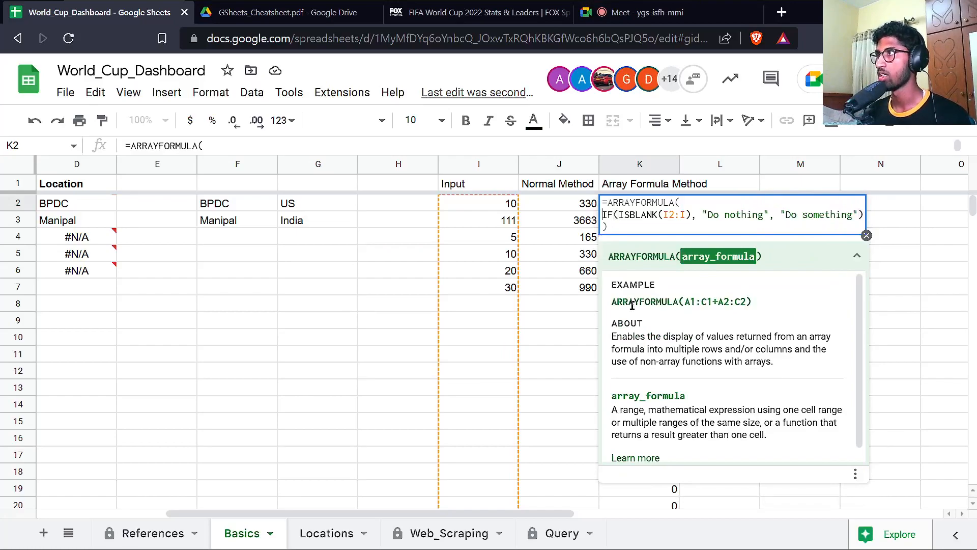
key(Right)
key(Right)
key(Right)
key(alt+Return)
key(End)
key(Left)
key(alt+Return)
key(Up)
key(Up)
key(End)
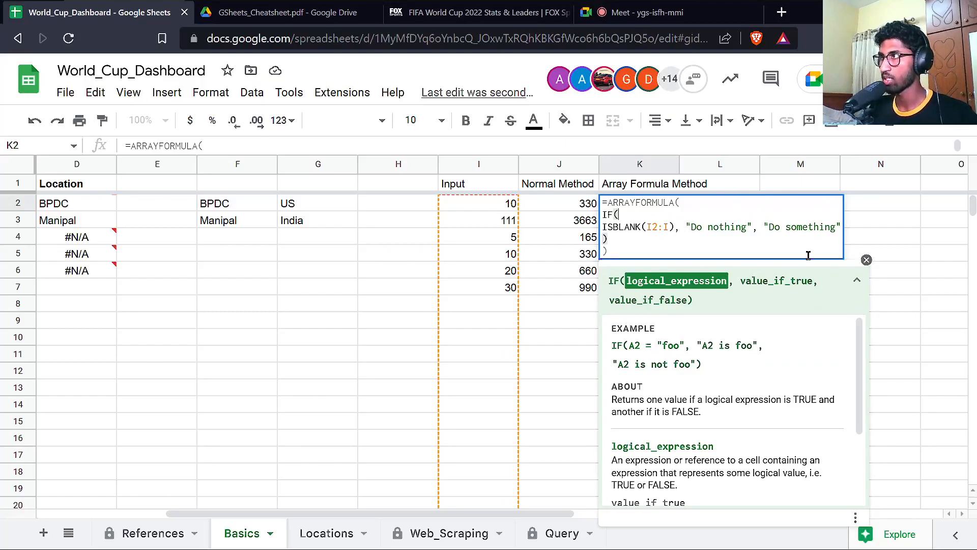
mouse_move(744, 283)
mouse_down()
mouse_move(610, 280)
mouse_move(811, 279)
mouse_up()
click(781, 228)
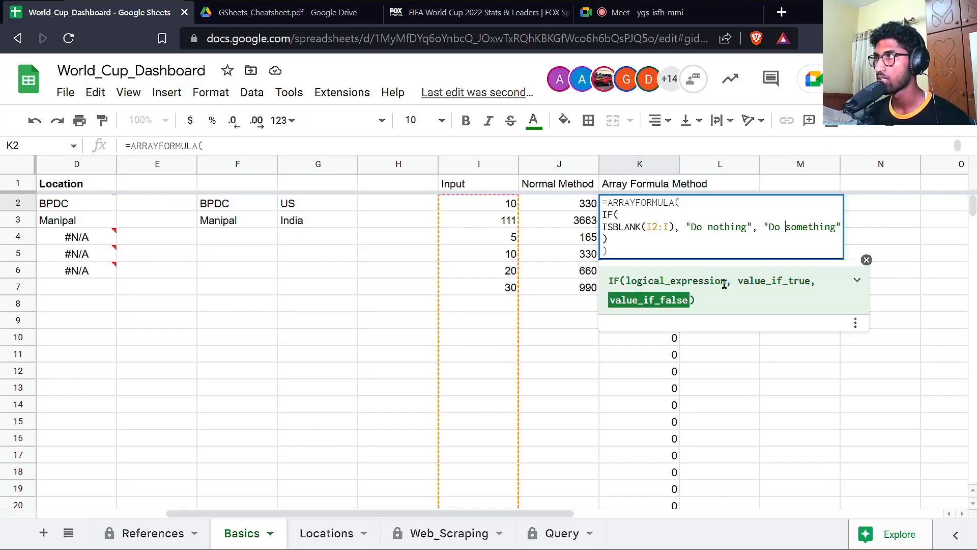
key(Return)
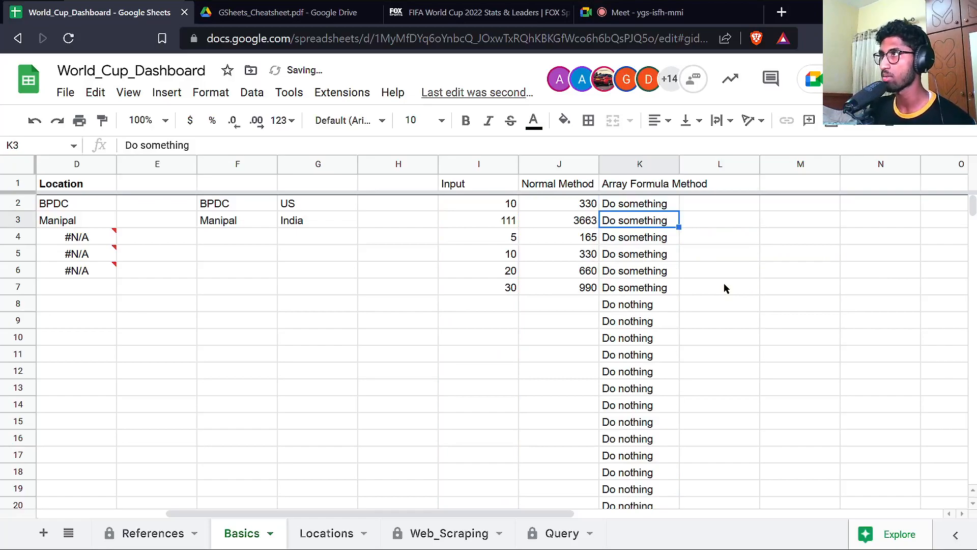
Remove the "Do nothing" value from the K2 formula, leaving the IF's true result empty.
double_click(632, 206)
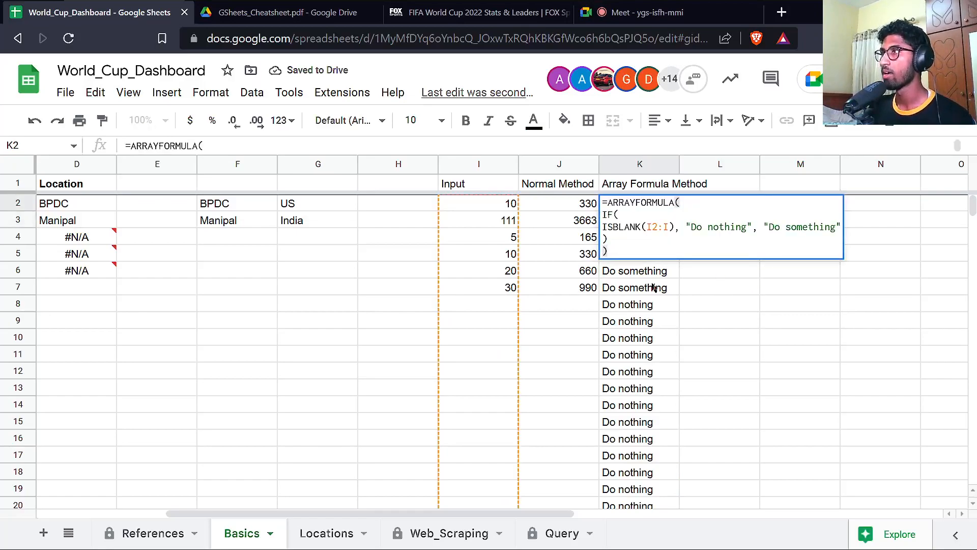
key(Escape)
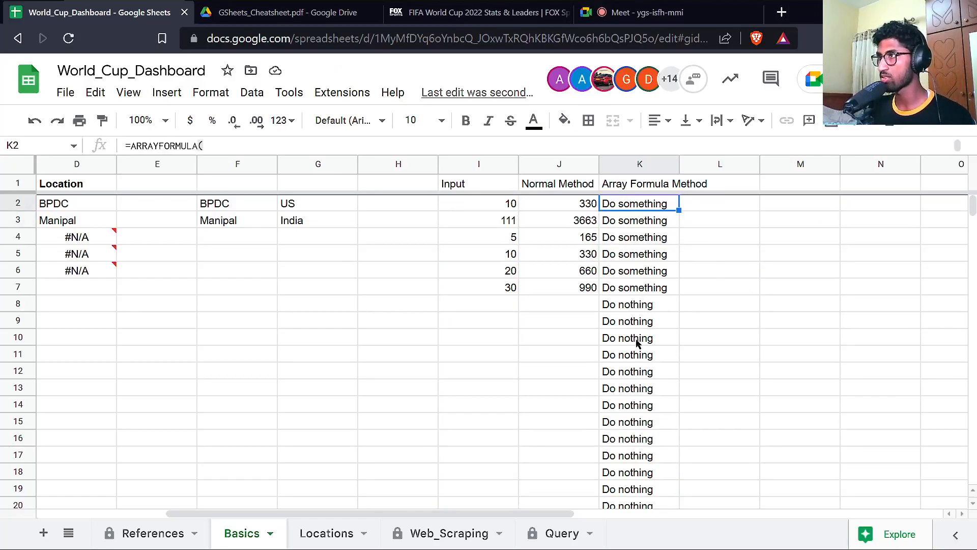
double_click(649, 206)
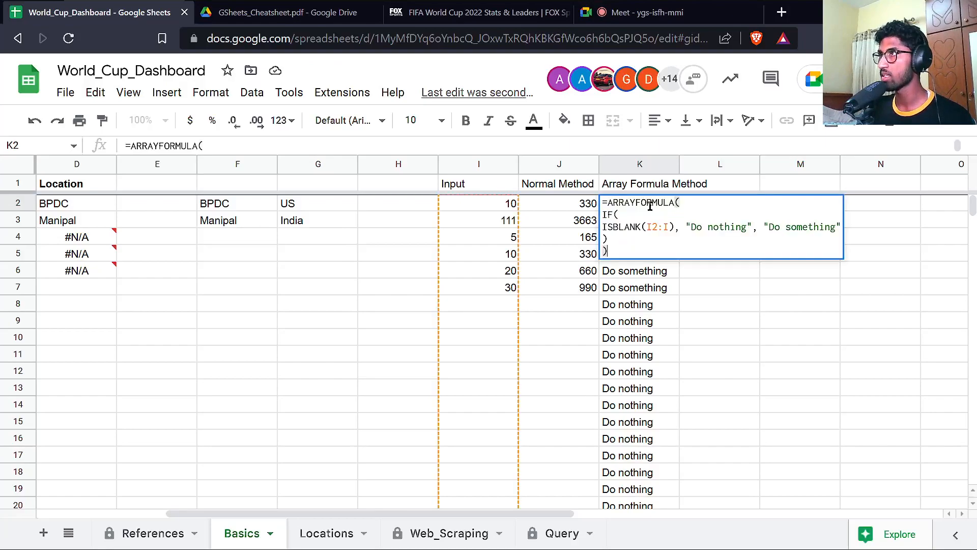
click(686, 227)
shift+click(753, 225)
key(BackSpace)
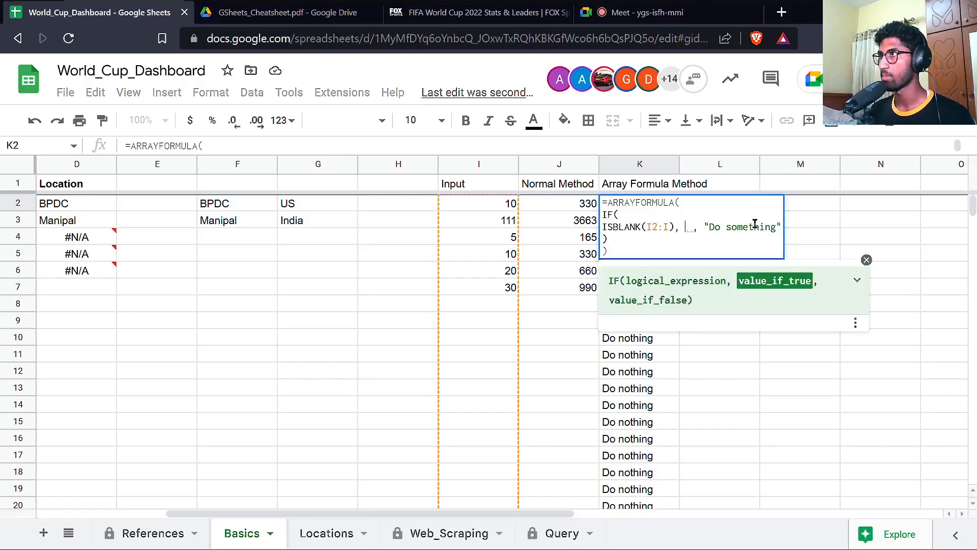
key(Return)
click(658, 302)
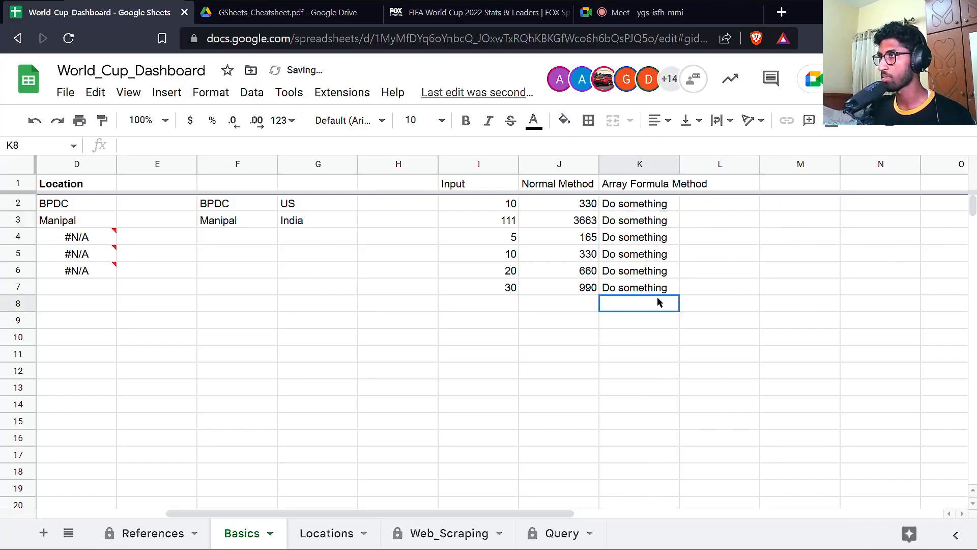
scroll(639, 387, right, 3)
scroll(631, 397, left, 6)
scroll(676, 387, right, 3)
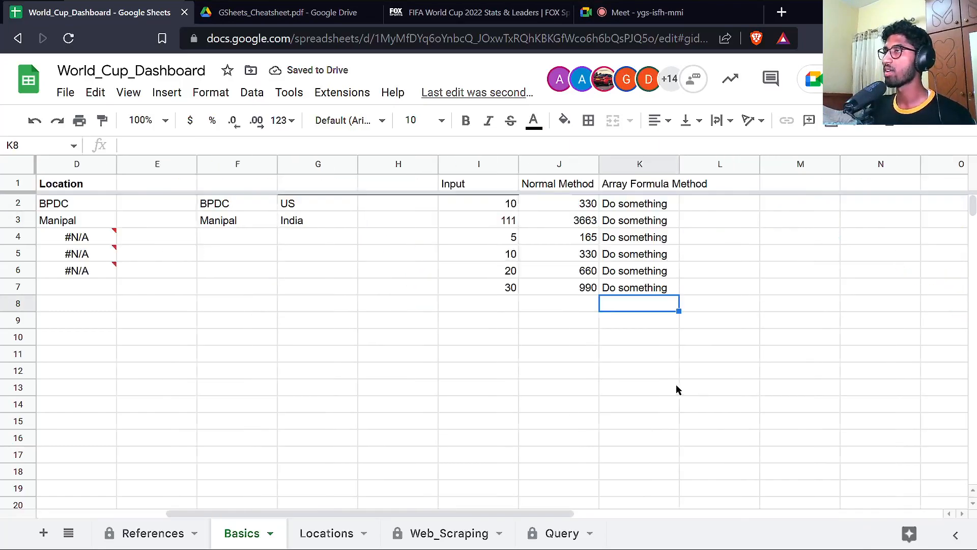
Enter the test text esnertnr in cell K10, inside the array formula's output range.
click(613, 338)
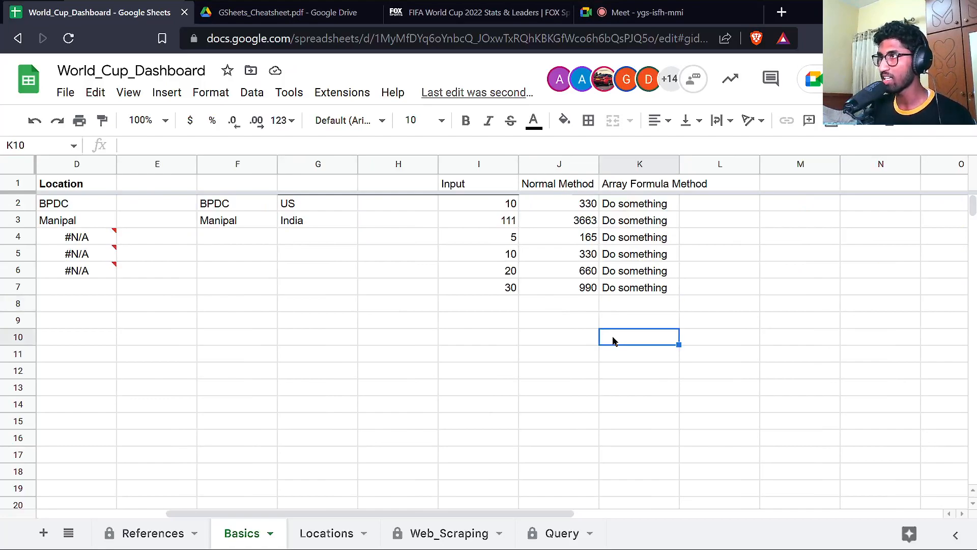
text(esnertnr)
key(Return)
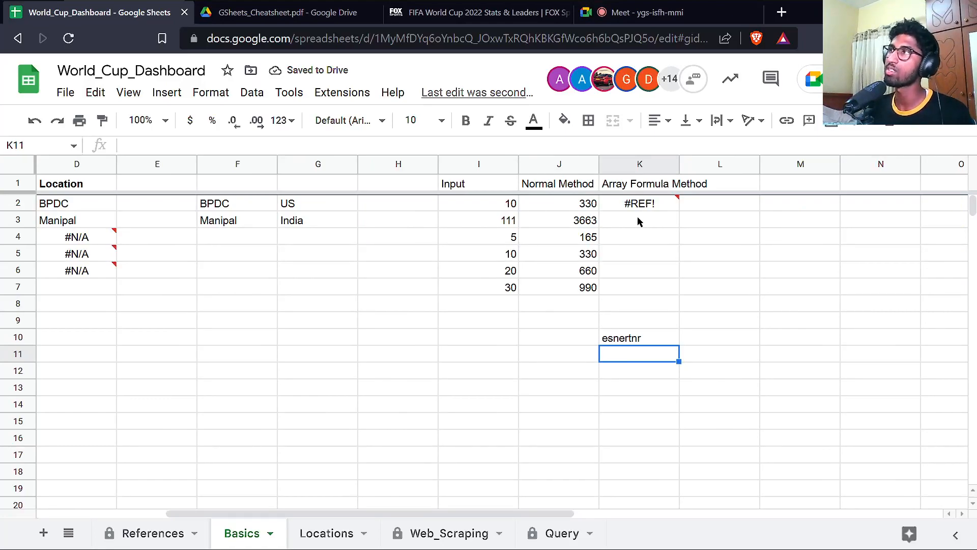
Replace the test text in cell K10 with the number 100.
click(635, 339)
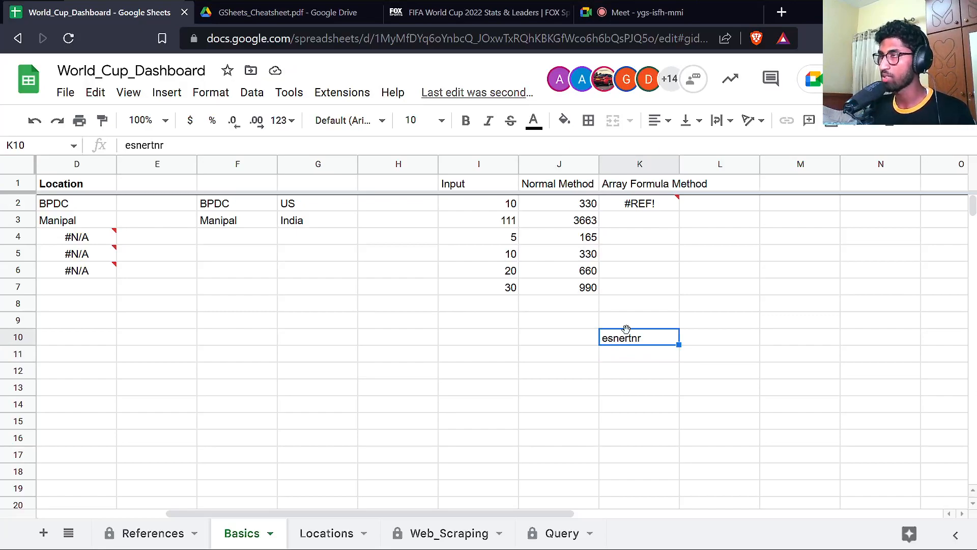
key(Delete)
text(100)
key(Return)
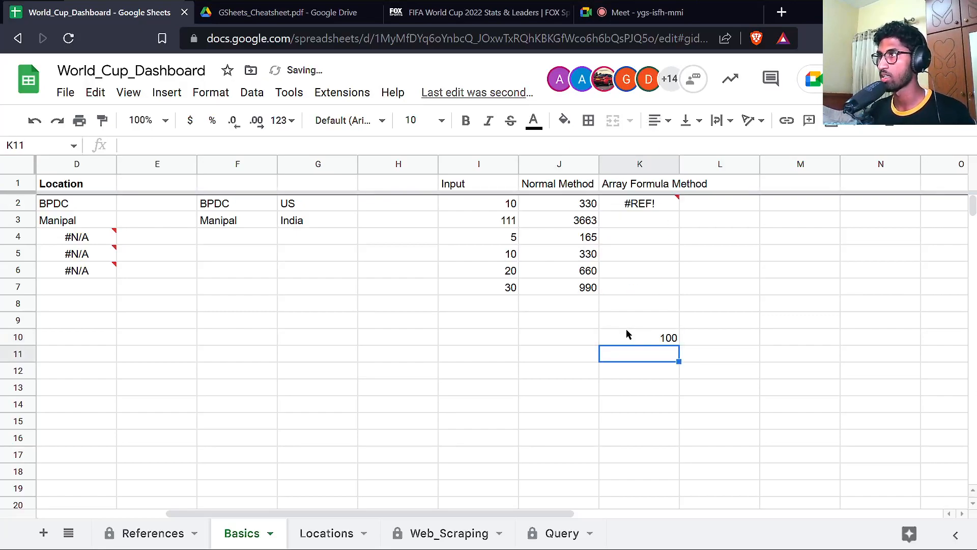
Clear cell K10 and review the array formula in K2 without changing it.
click(626, 328)
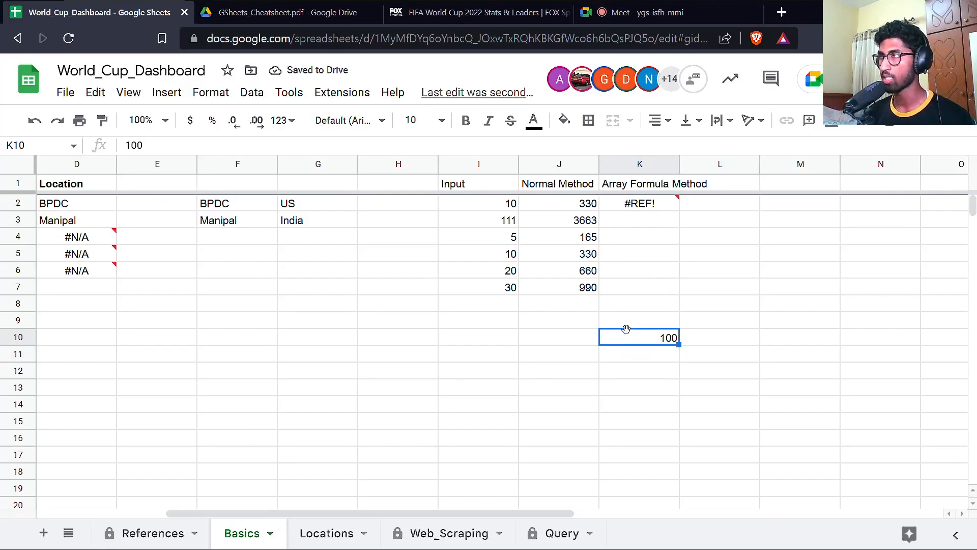
key(Delete)
key(Up)
key(Up)
key(Up)
key(Up)
key(Up)
key(Up)
key(Up)
key(Up)
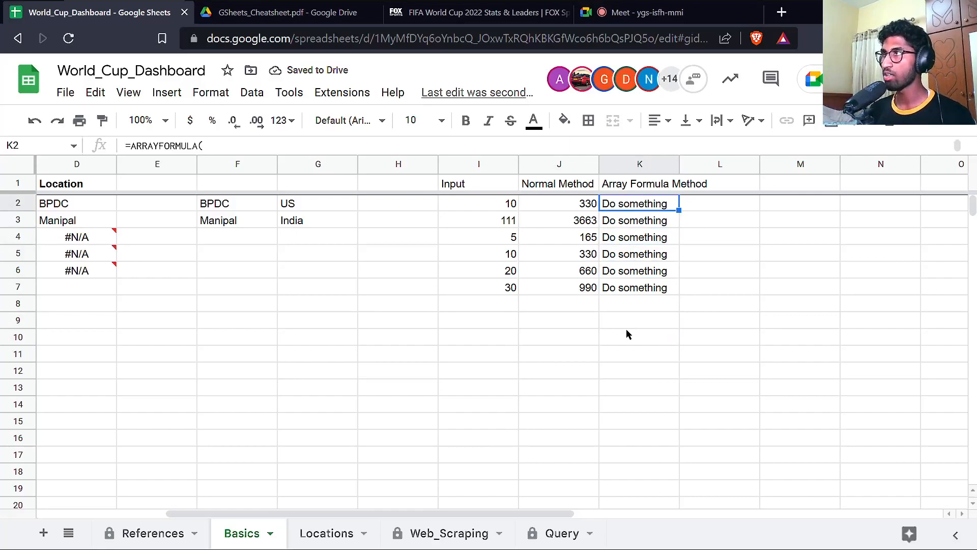
key(Return)
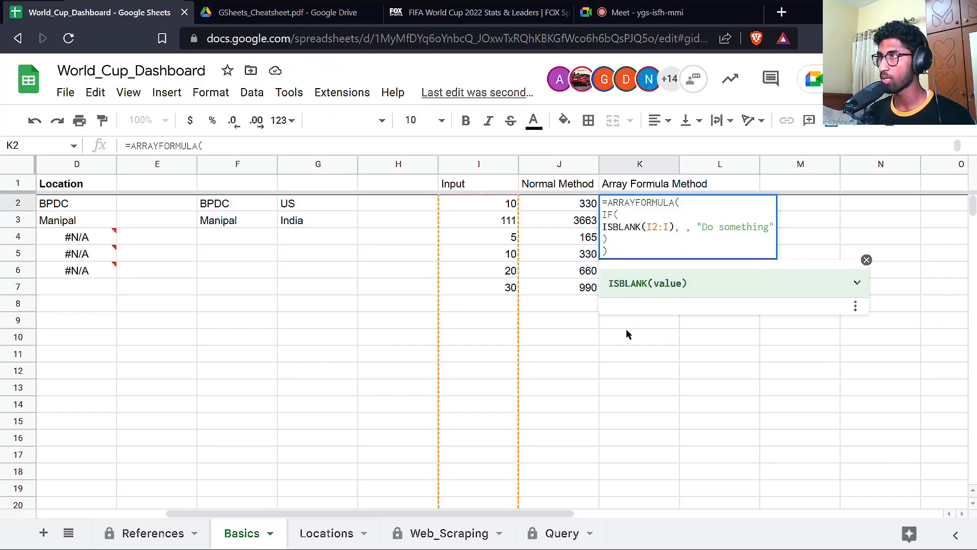
key(Escape)
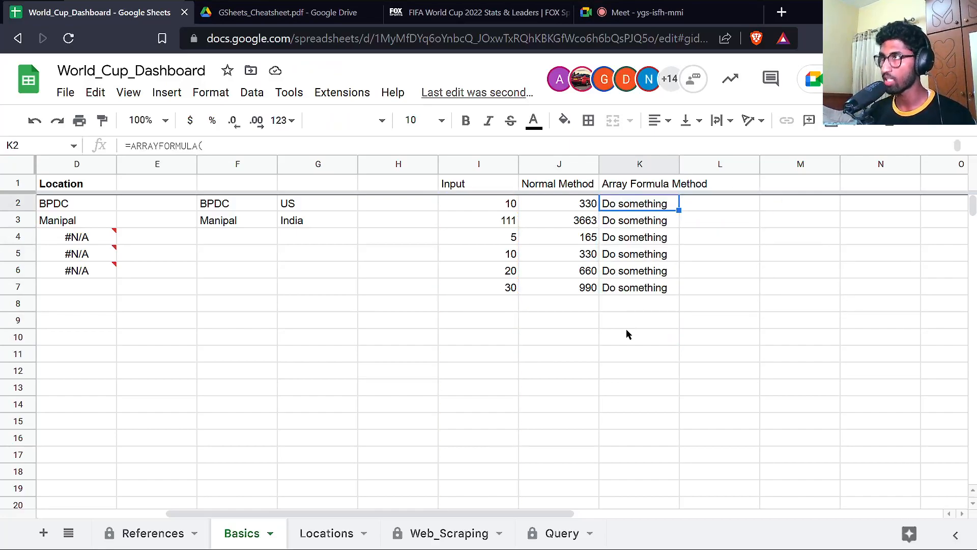
Replace the "Do something" value in the K2 array formula with I2:I*33.
key(Return)
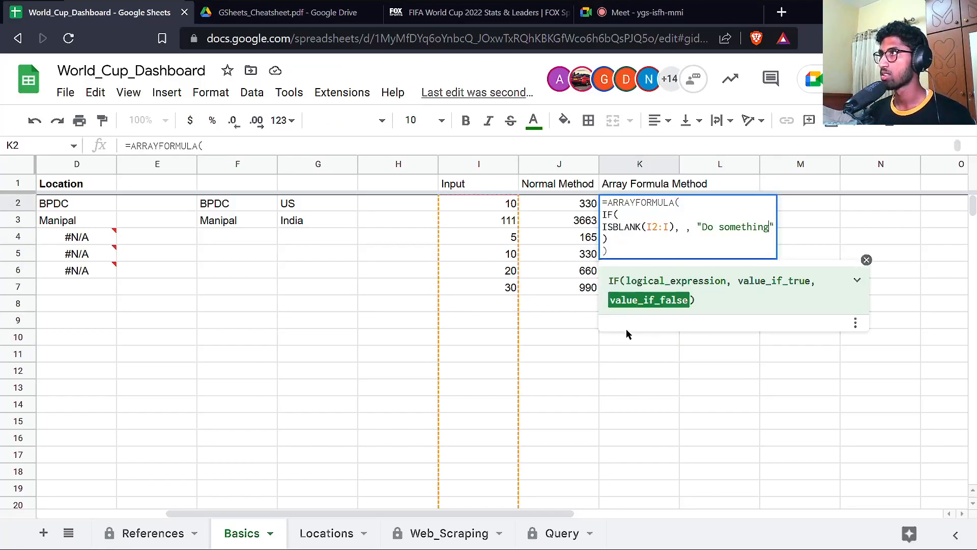
key(Escape)
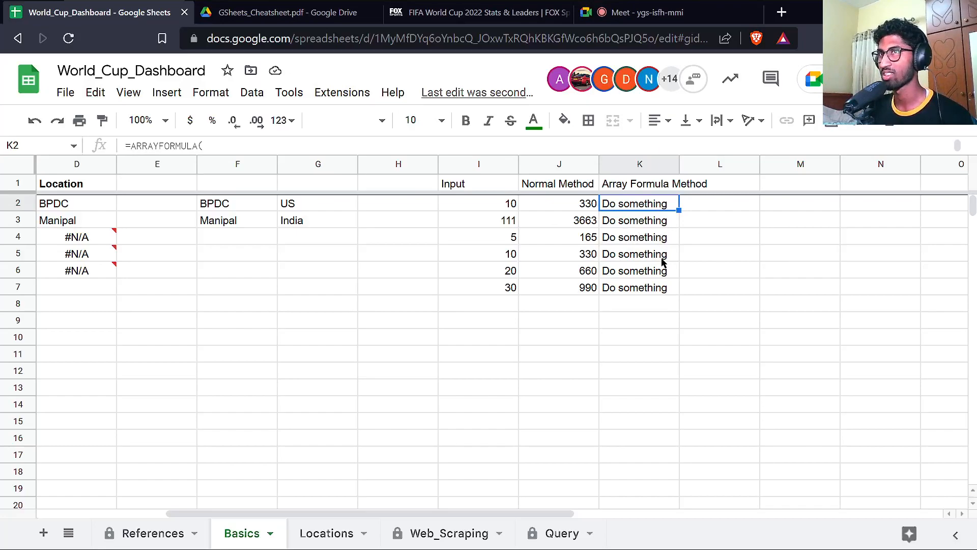
double_click(625, 208)
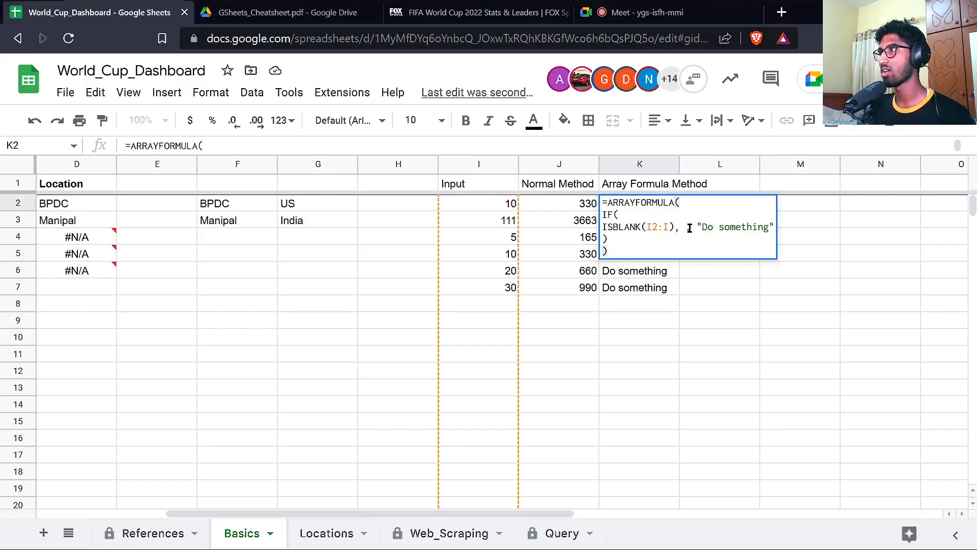
click(696, 226)
key(shift+End)
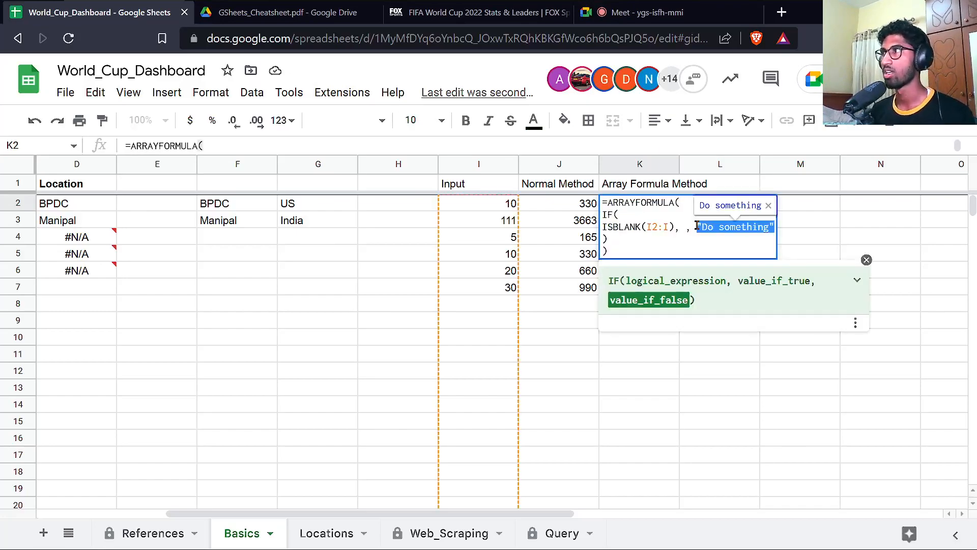
key(BackSpace)
text(I2:I)
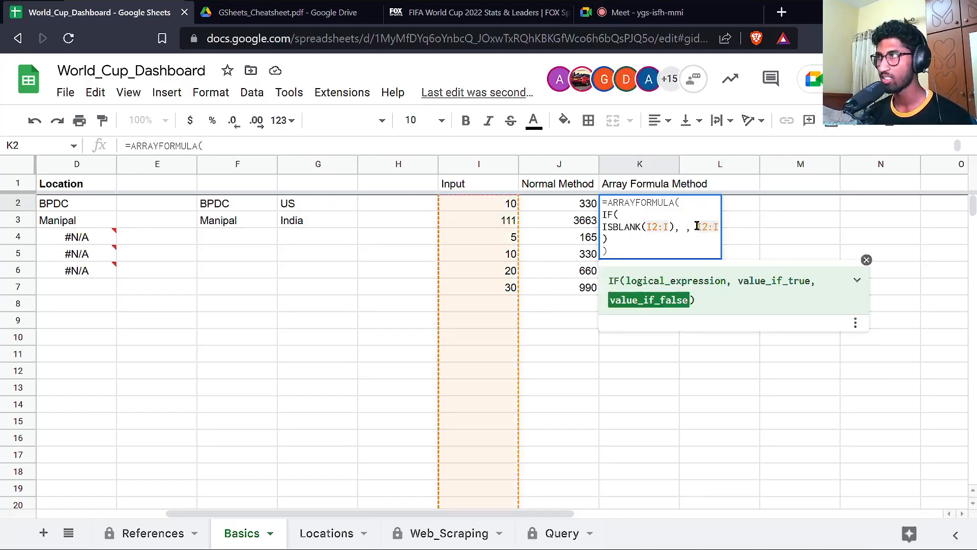
text(*33)
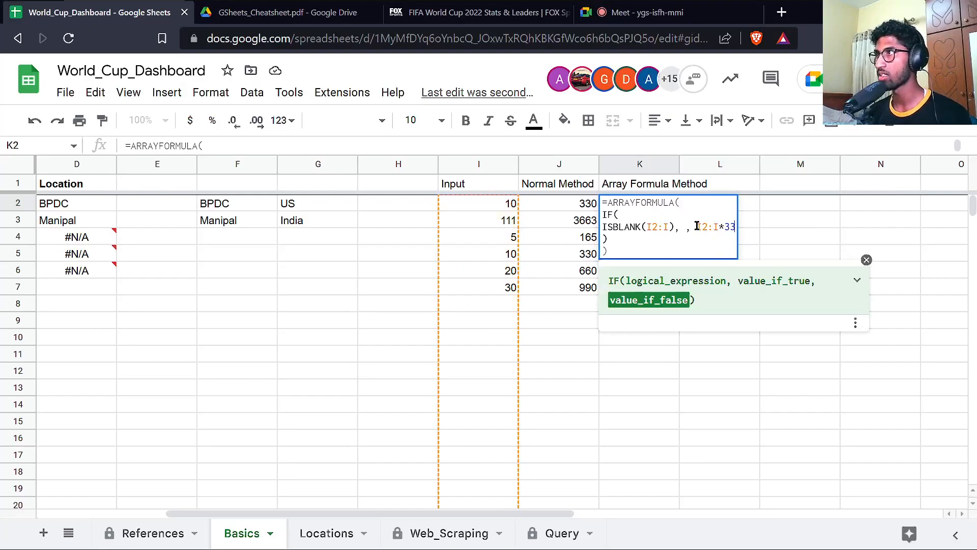
key(Return)
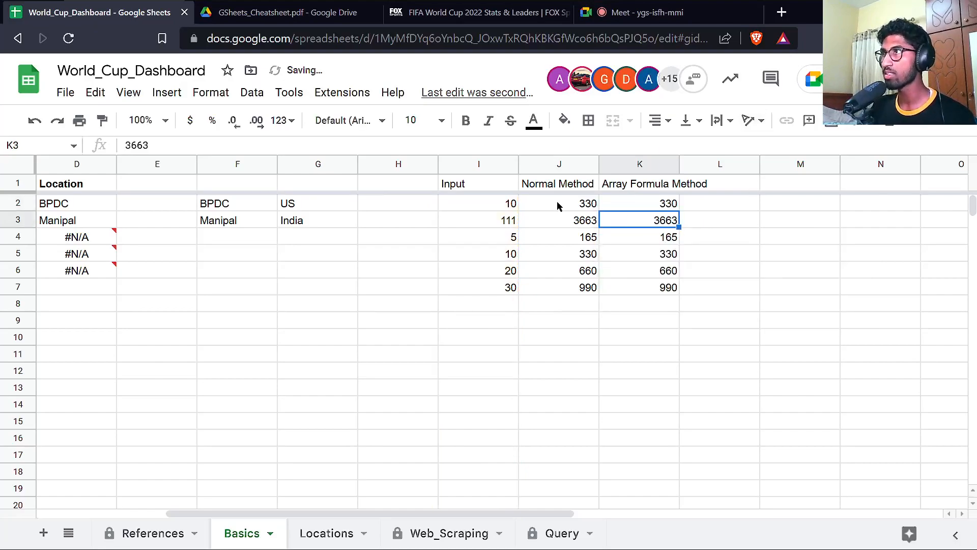
Change the multiplier in the K2 array formula to 3.
click(630, 202)
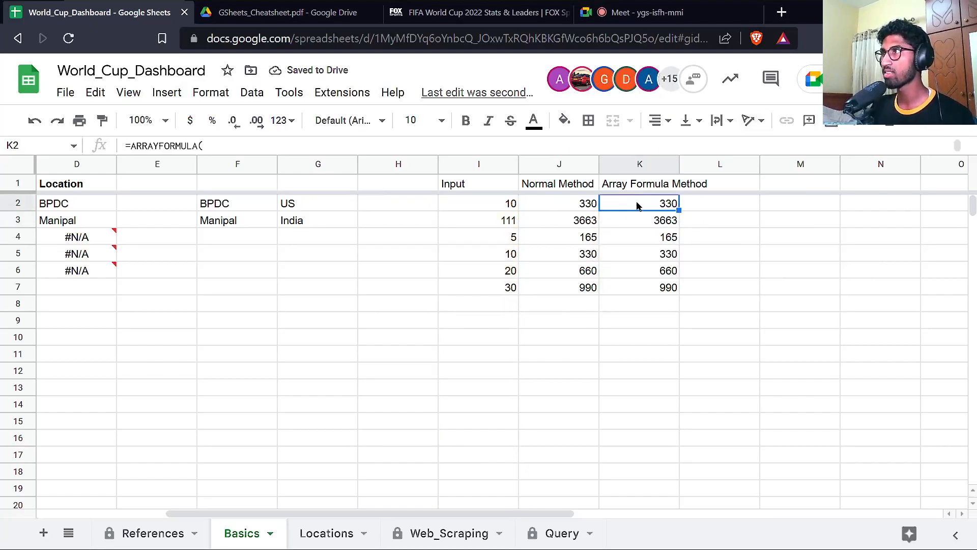
double_click(651, 208)
click(726, 225)
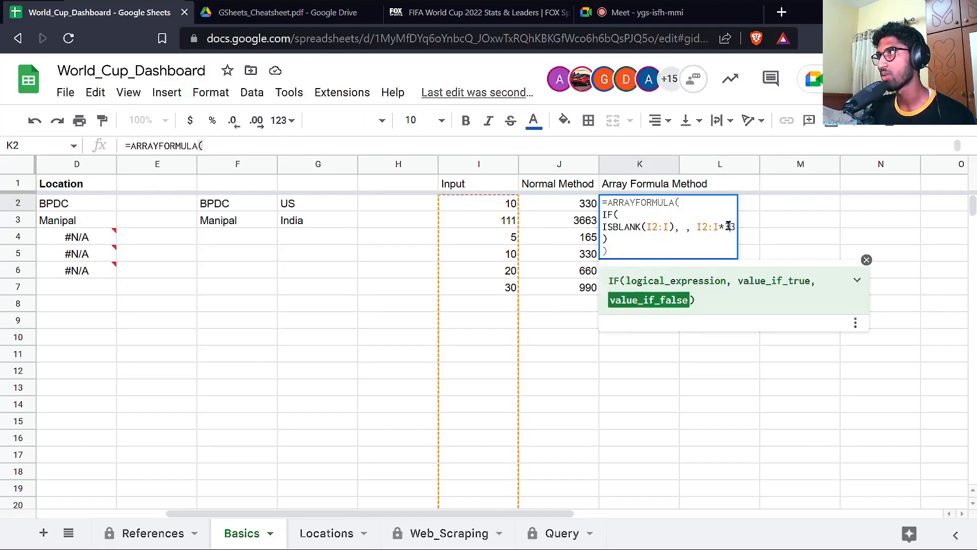
key(Return)
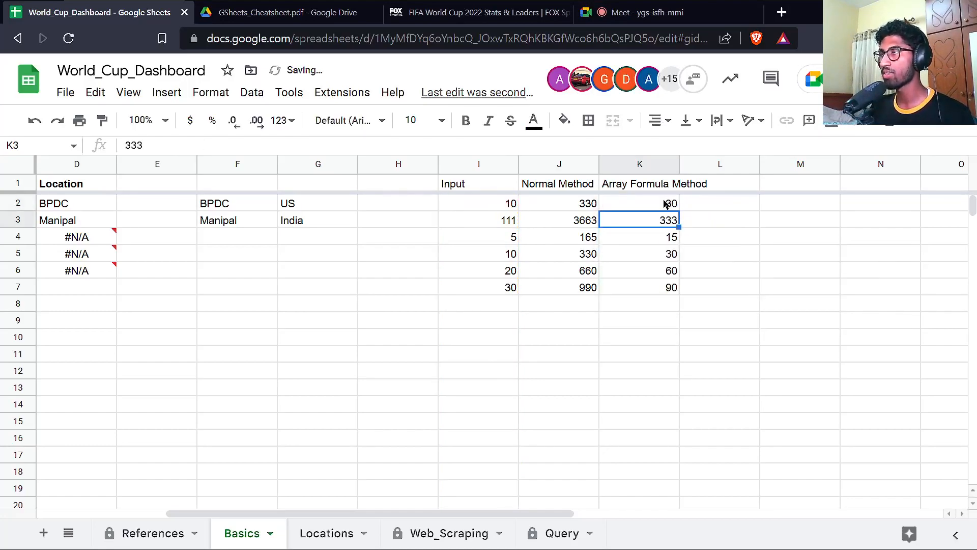
Enter 35 in cell I8 as a new value in the Input column.
double_click(482, 305)
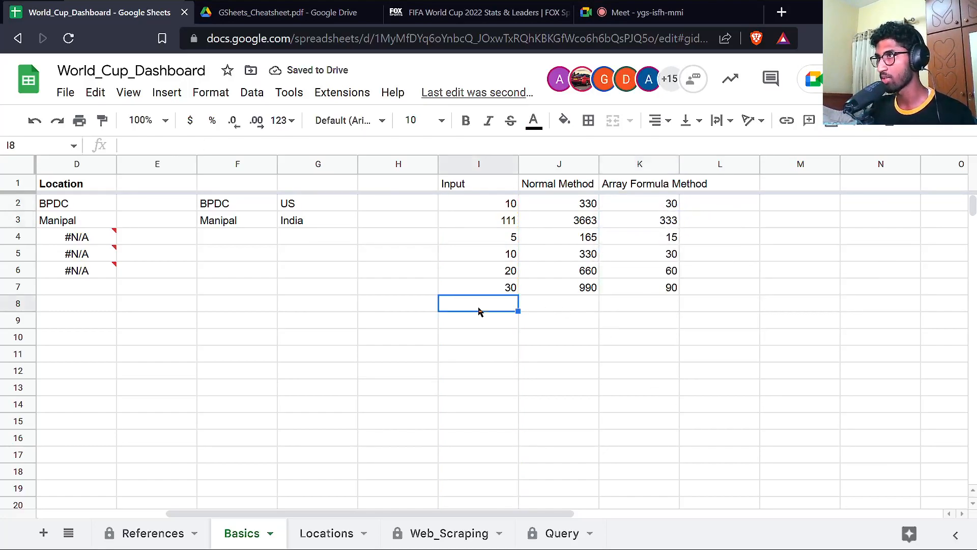
text(35)
key(Return)
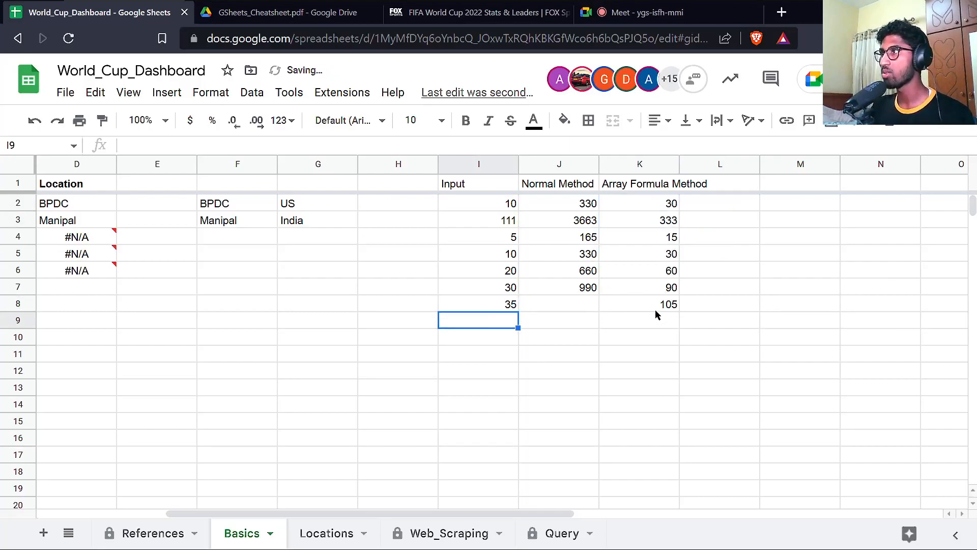
Change the Normal Method formula in cell J2 to =I2 * 3.
click(585, 206)
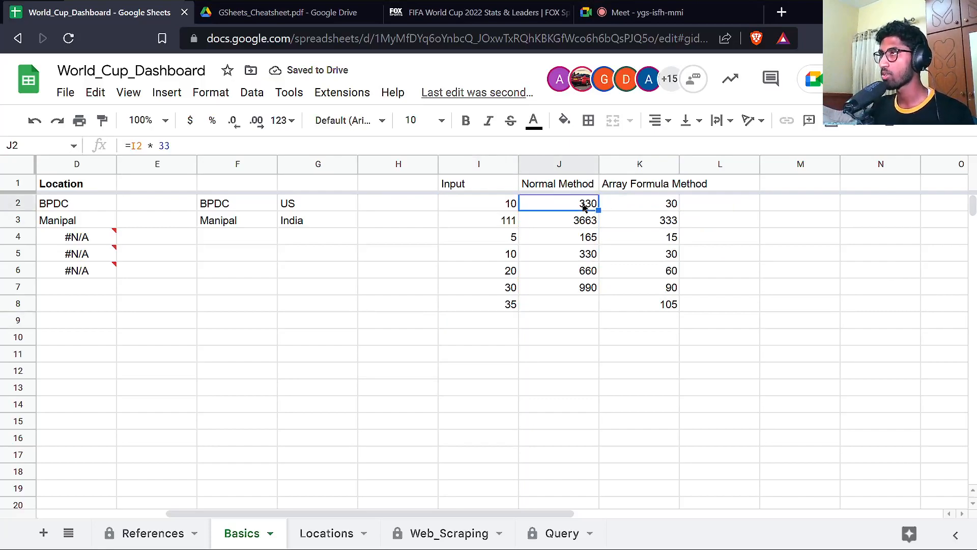
double_click(585, 204)
drag(567, 202, 560, 203)
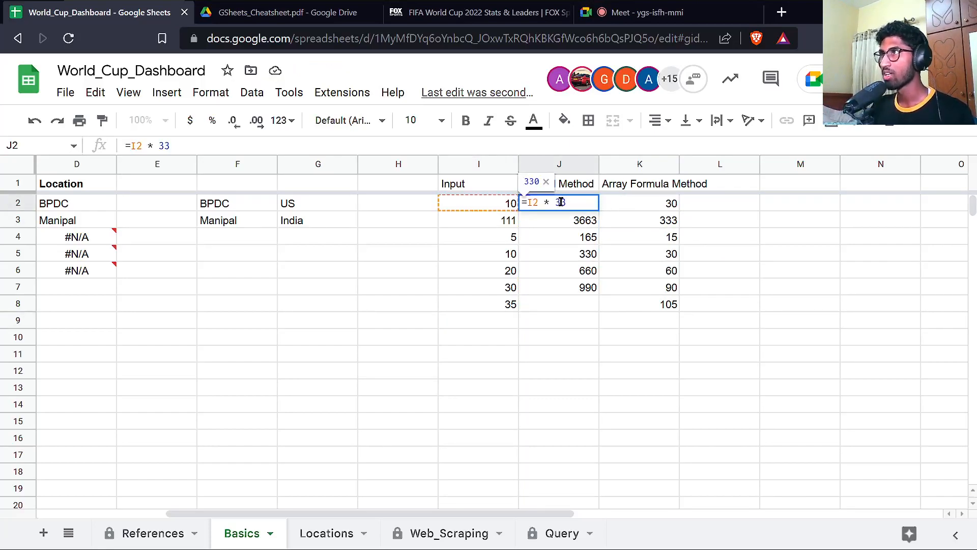
key(BackSpace)
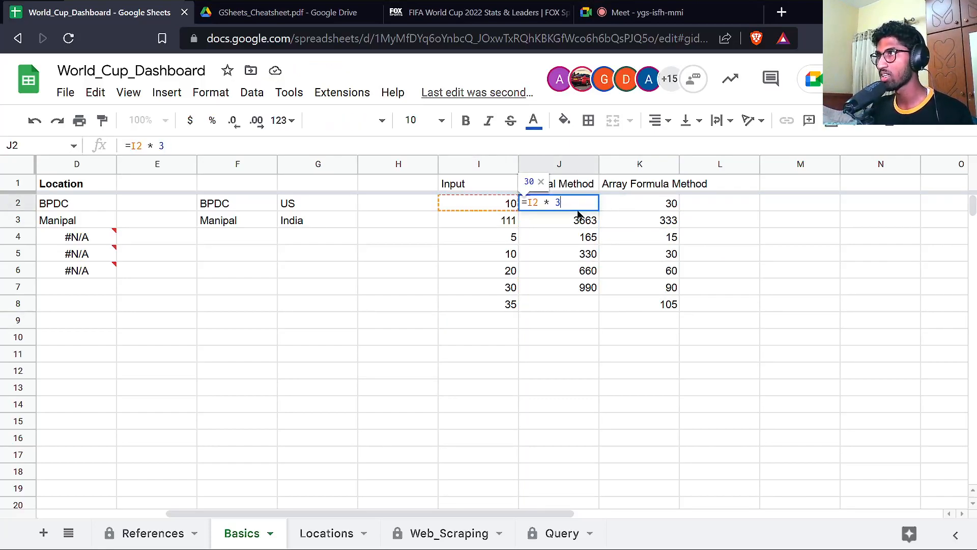
key(Return)
Copy the J2 formula across the range J2:J8.
click(569, 203)
key(ctrl+c)
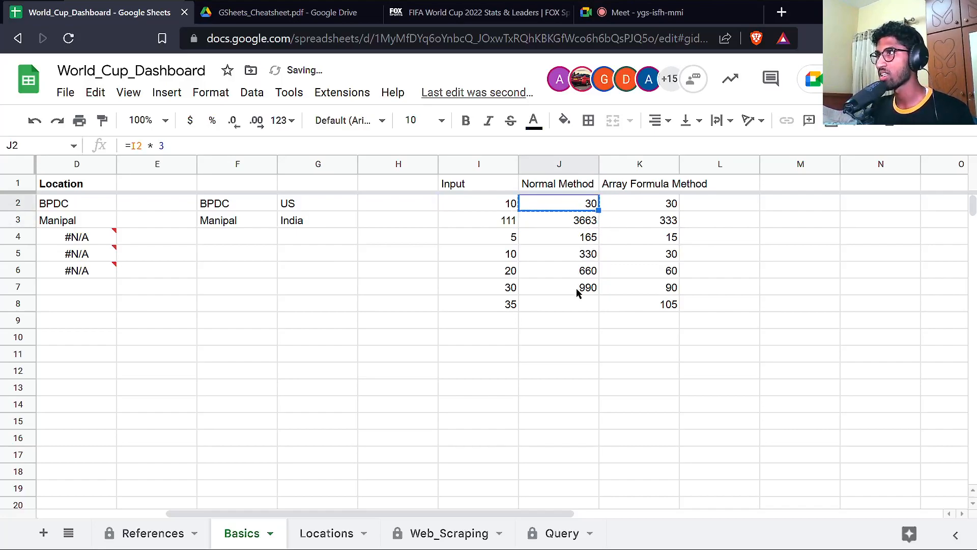
shift+click(561, 310)
key(ctrl+v)
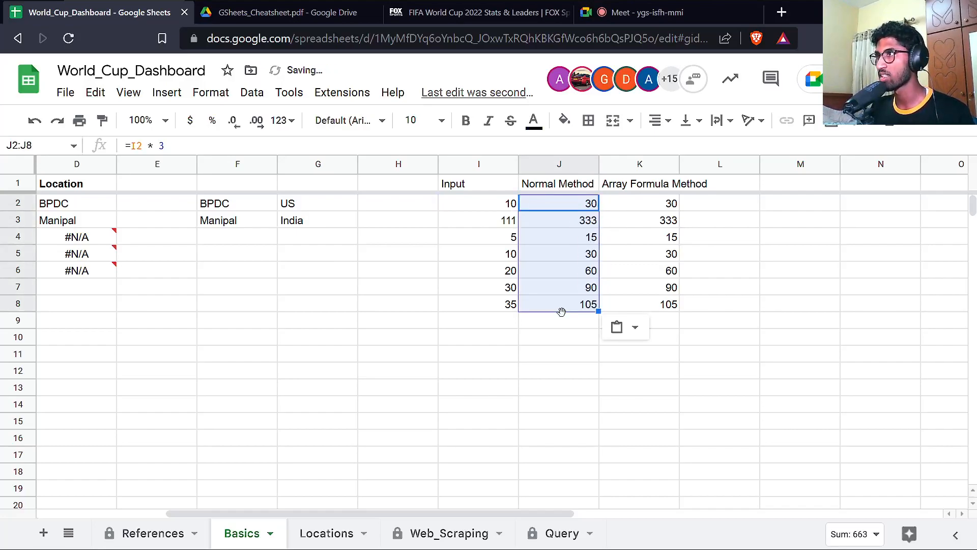
Paste the copied formula into cell J11 beside a blank input row and clear that cell again.
scroll(556, 358, down, 3)
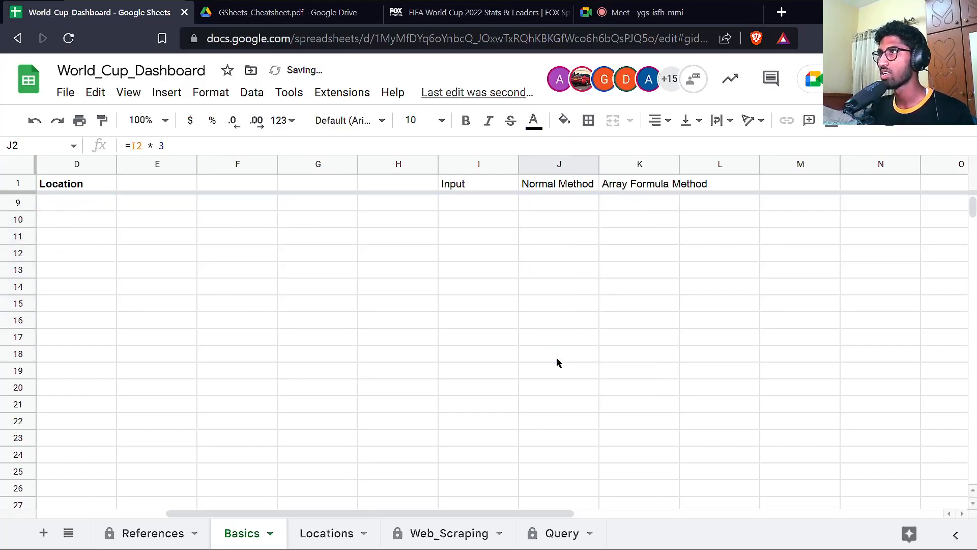
scroll(556, 357, up, 2)
click(560, 374)
click(551, 304)
key(ctrl+v)
click(574, 292)
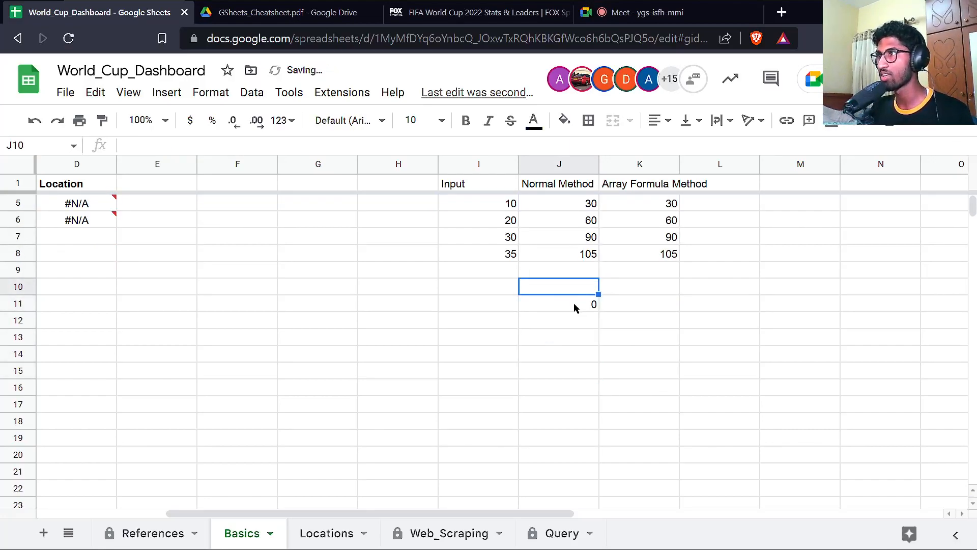
click(574, 305)
key(Delete)
scroll(585, 296, up, 1)
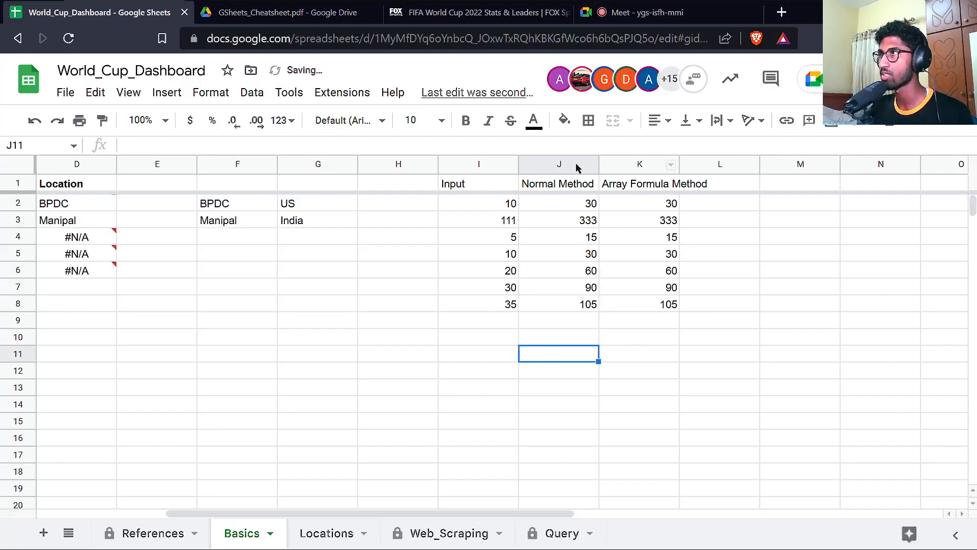
Review the finished array formula in K2 without changing it.
double_click(620, 202)
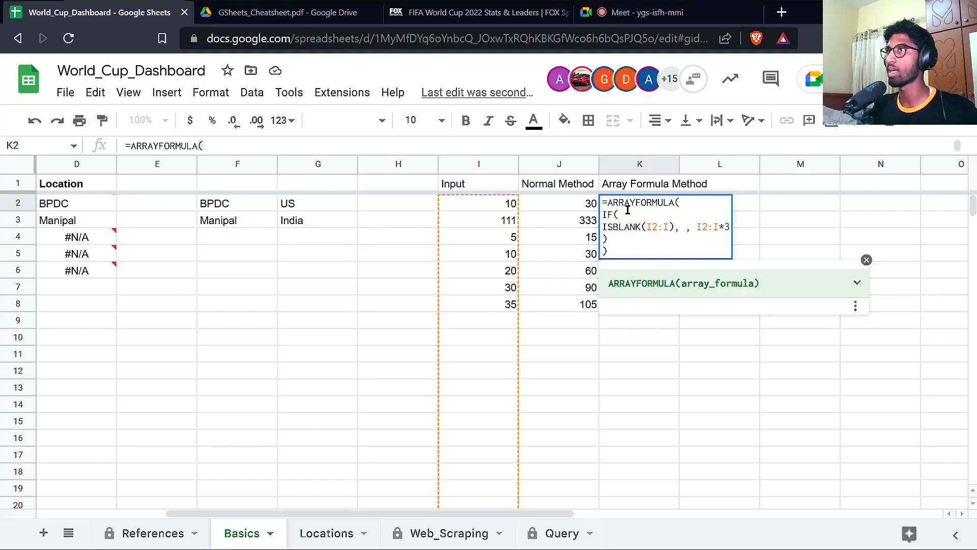
key(Escape)
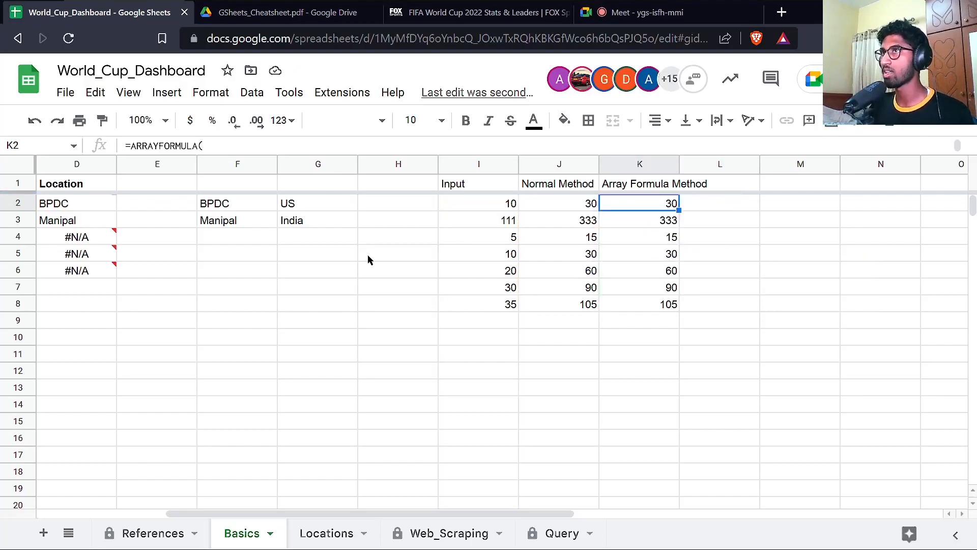
scroll(367, 258, left, 5)
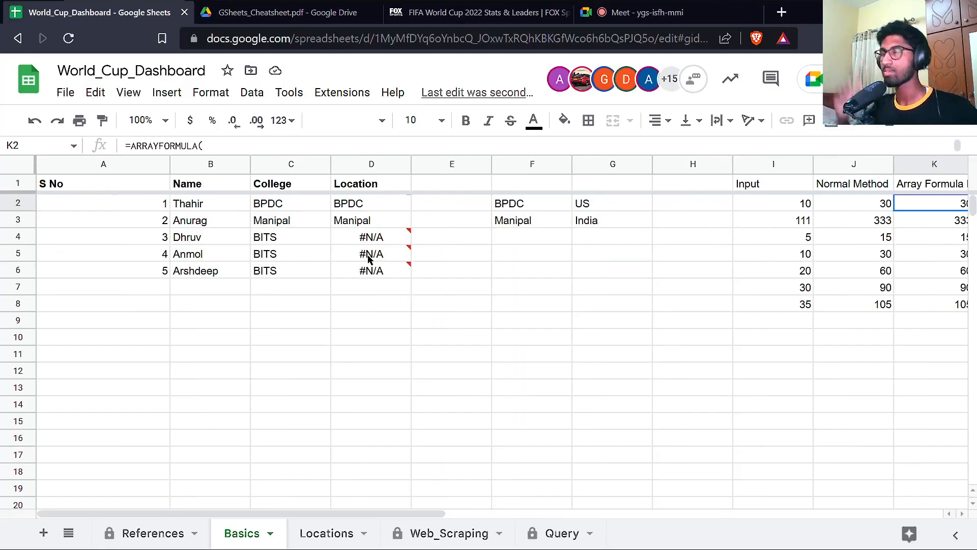
Close the FOX Sports stats page and reopen it from the dataset link in the References sheet.
click(438, 16)
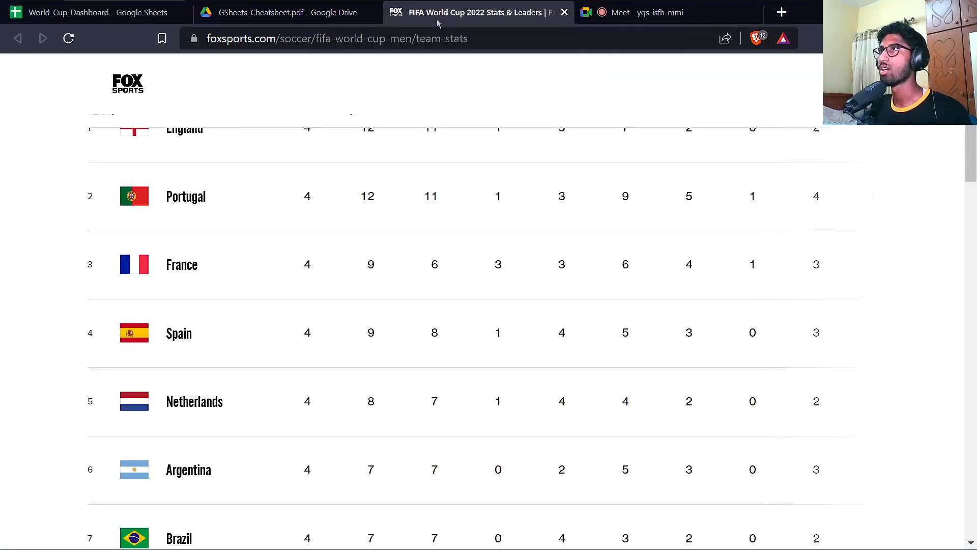
key(ctrl+w)
click(148, 536)
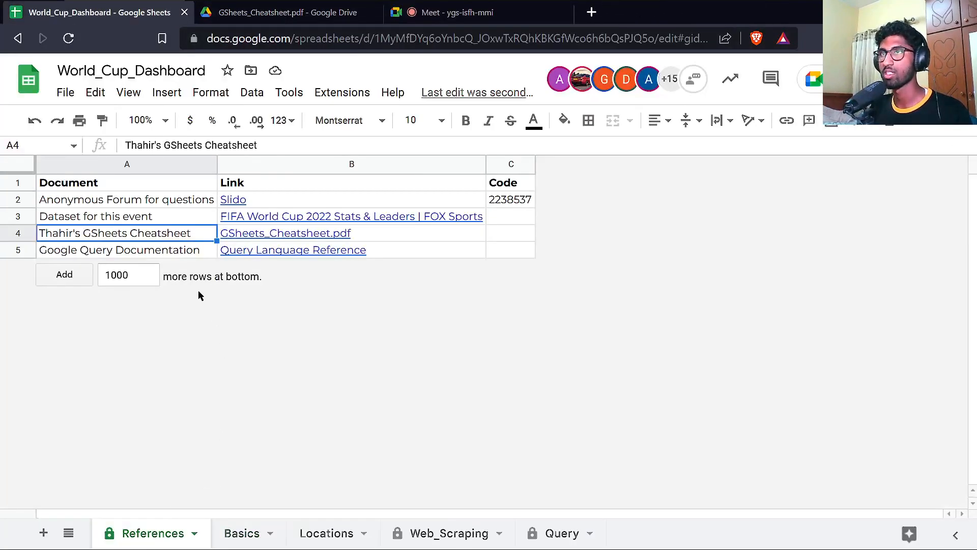
click(204, 219)
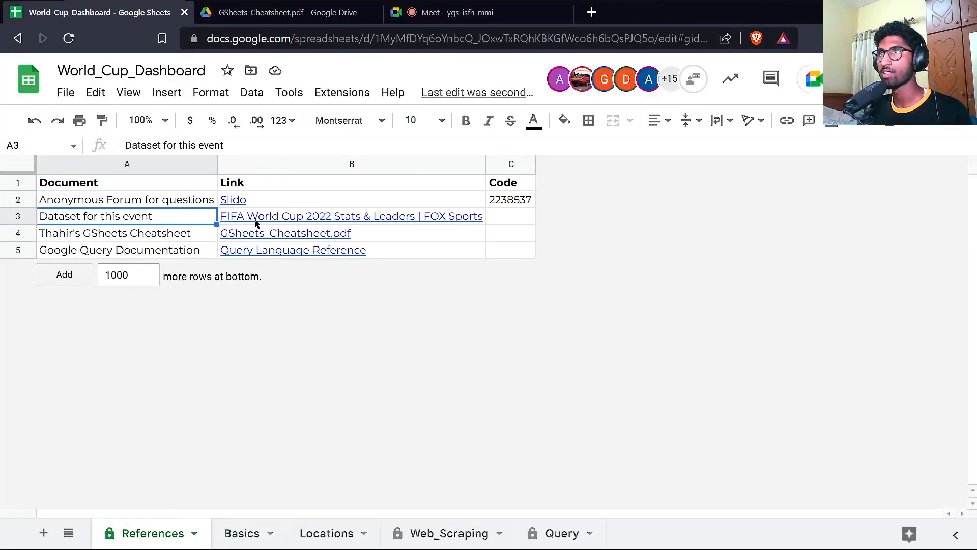
click(257, 219)
click(284, 242)
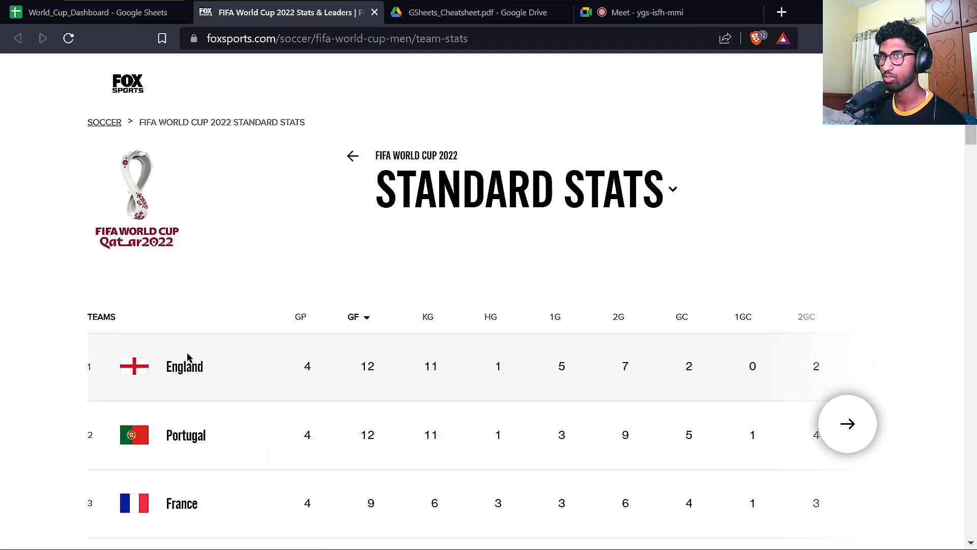
Examine England's GP and GF values in the World Cup team stats table.
double_click(308, 365)
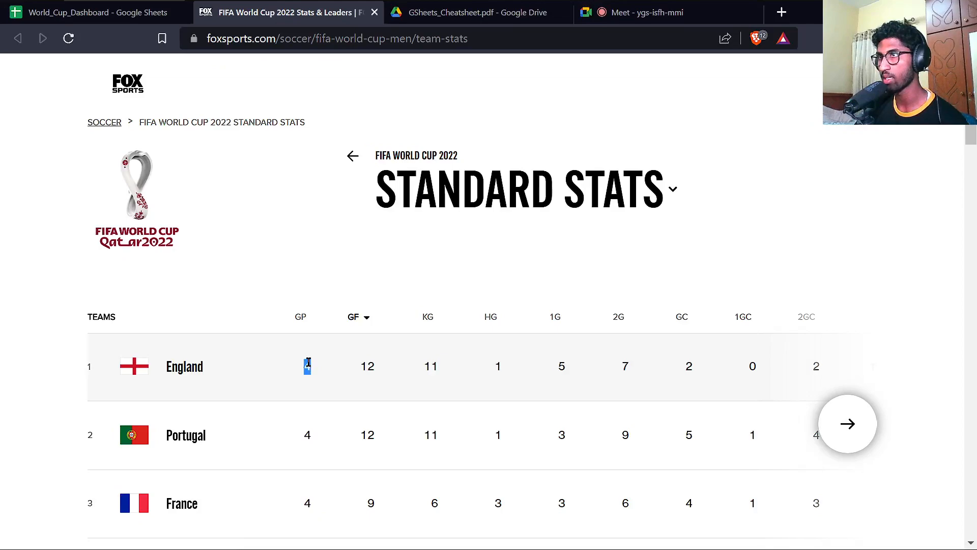
double_click(366, 365)
click(399, 349)
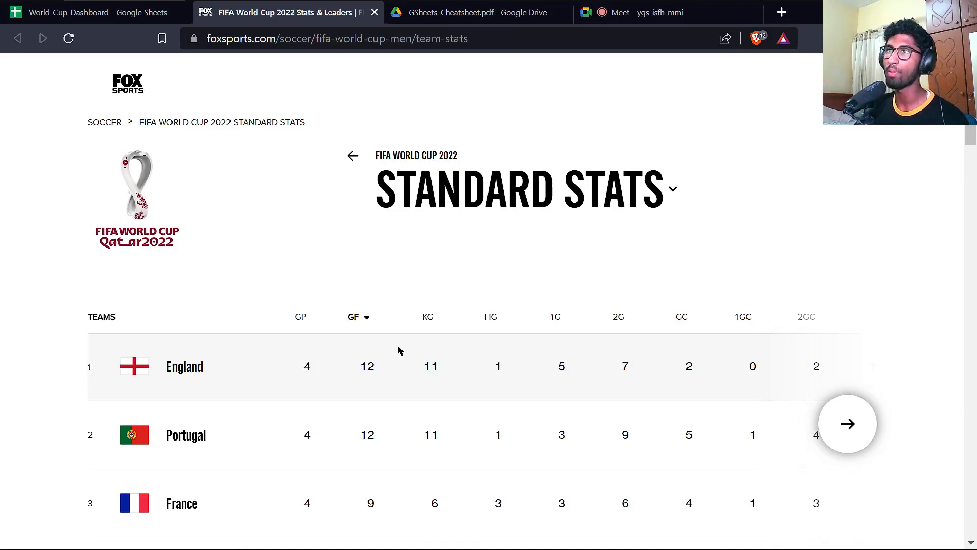
Copy the England and part of the Portugal row from the stats table and paste them into a new sheet in World_Cup_Dashboard.
scroll(242, 349, down, 2)
key(ctrl+a)
drag(173, 264, 643, 353)
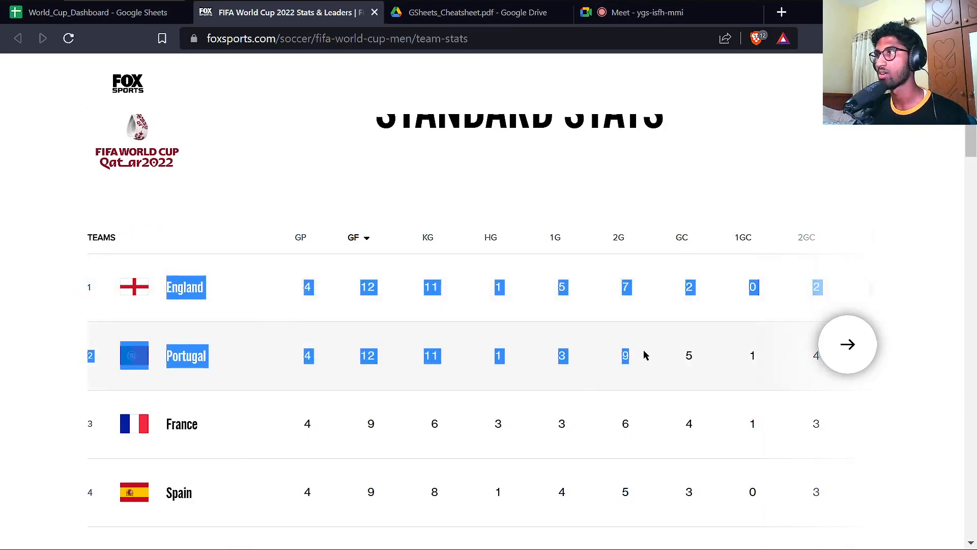
click(118, 22)
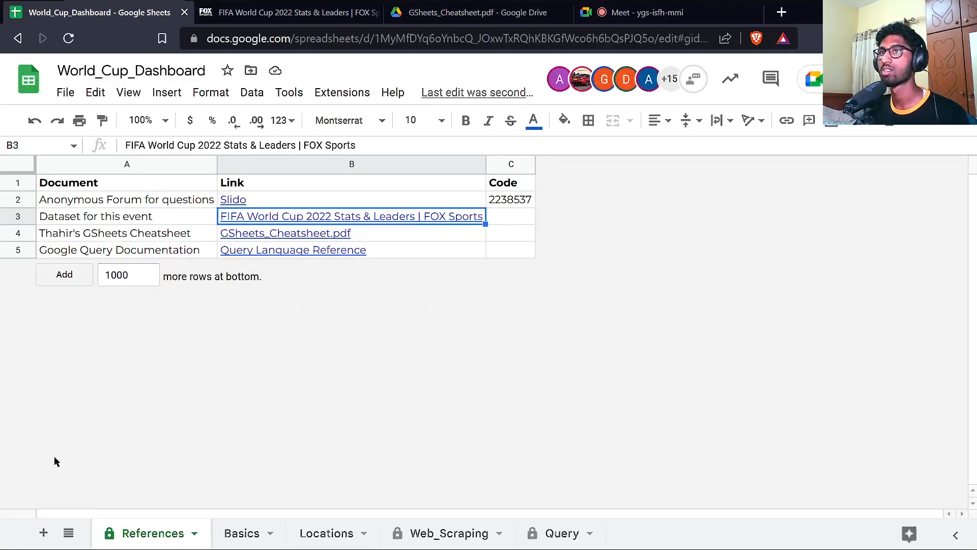
click(47, 533)
key(ctrl+v)
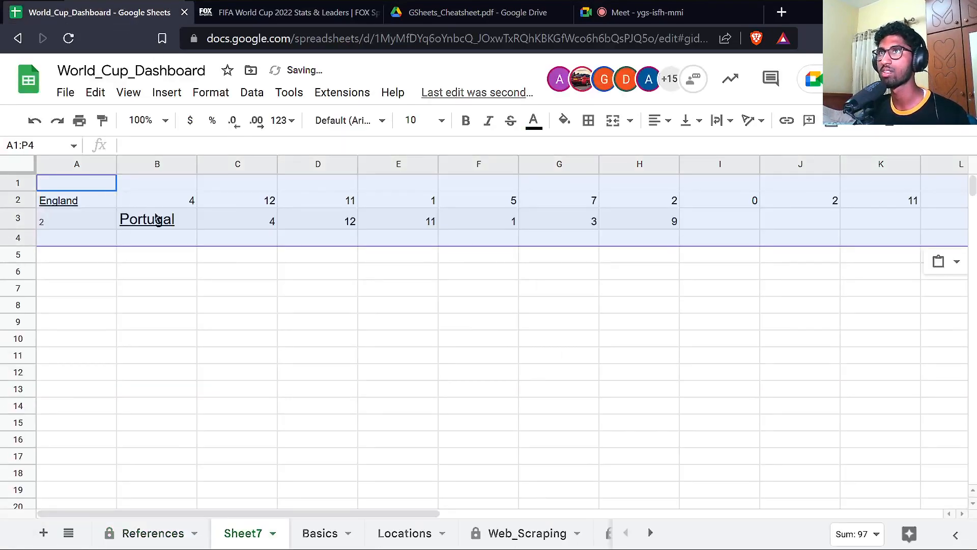
click(154, 220)
click(483, 333)
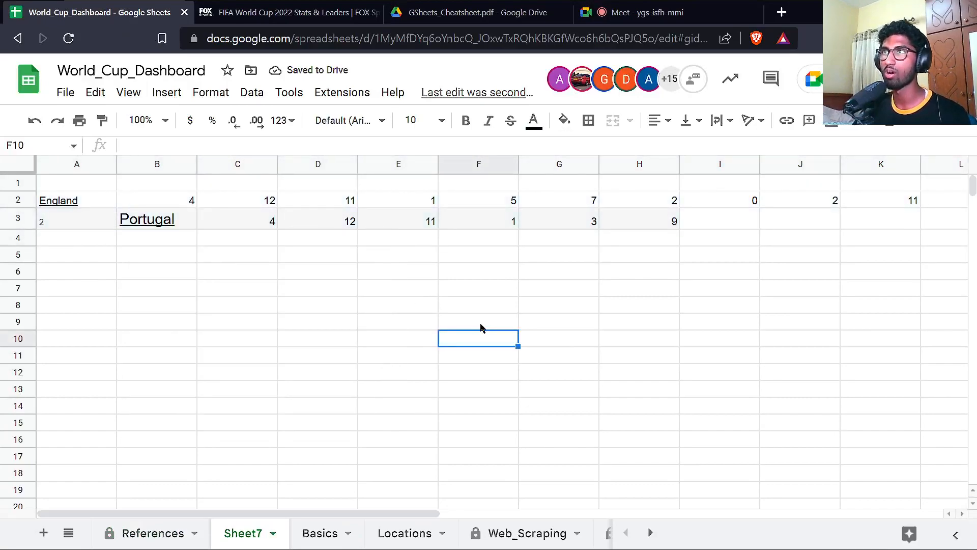
Undo the paste of the team rows in the new sheet and switch back to the FOX Sports stats page.
key(ctrl+z)
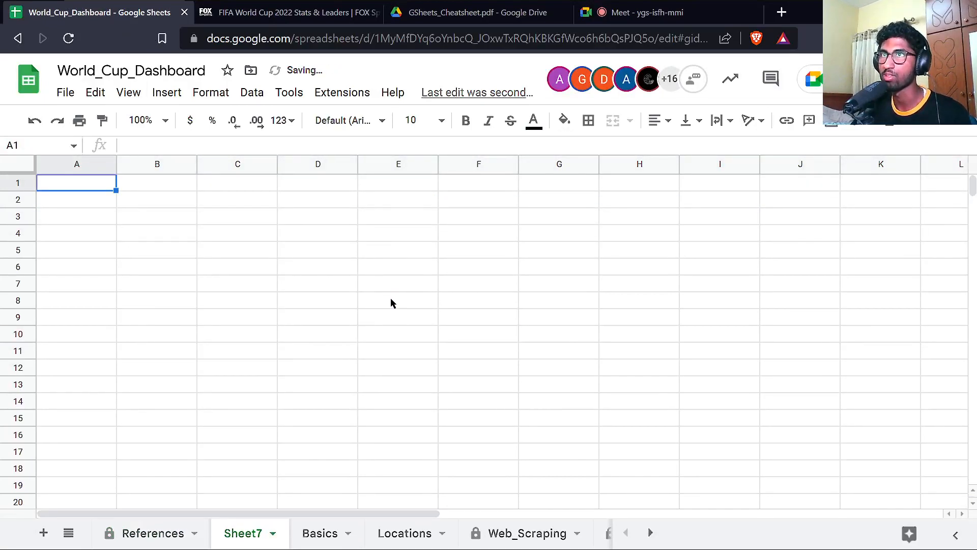
click(258, 12)
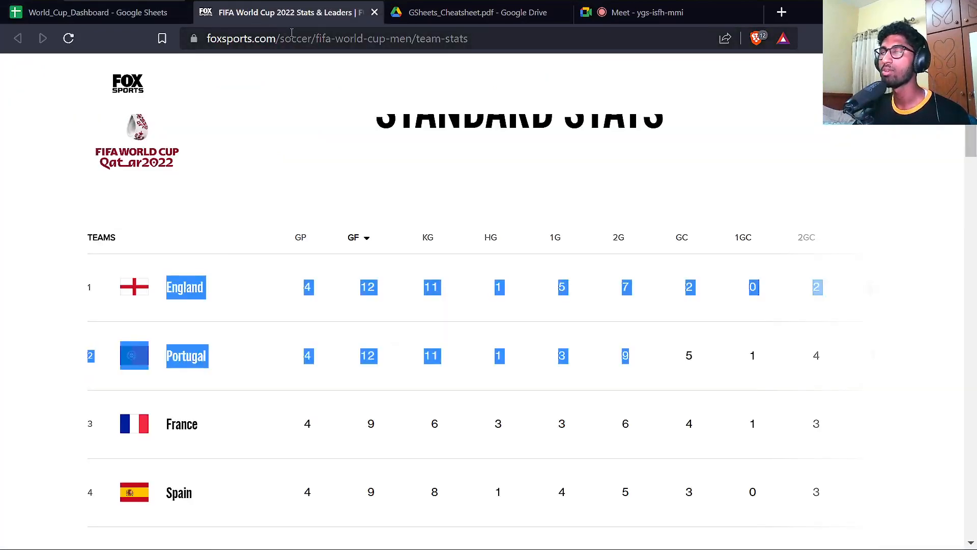
Search Google for "web scraping" in place of the FOX Sports stats page.
click(249, 45)
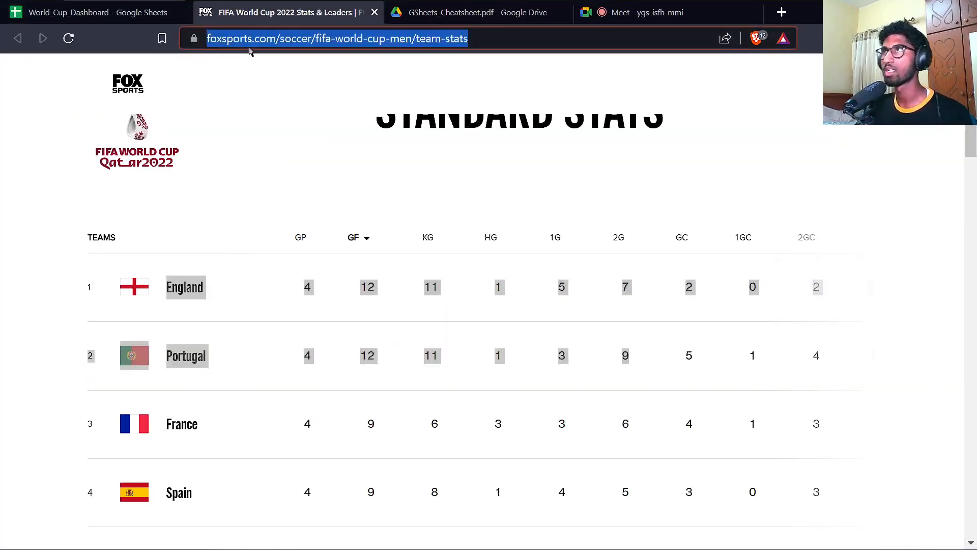
text(web)
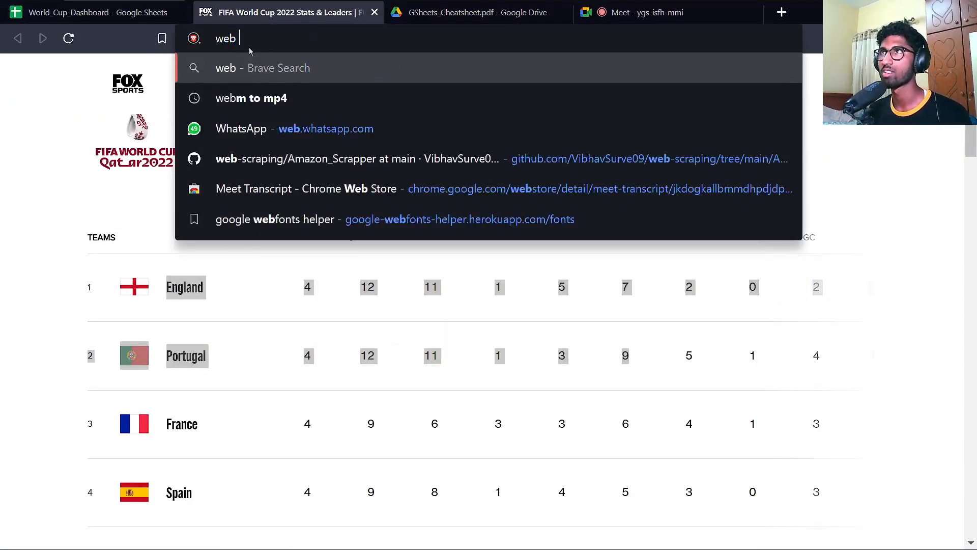
key(Home)
text(:g)
key(End)
text(scraping)
key(Return)
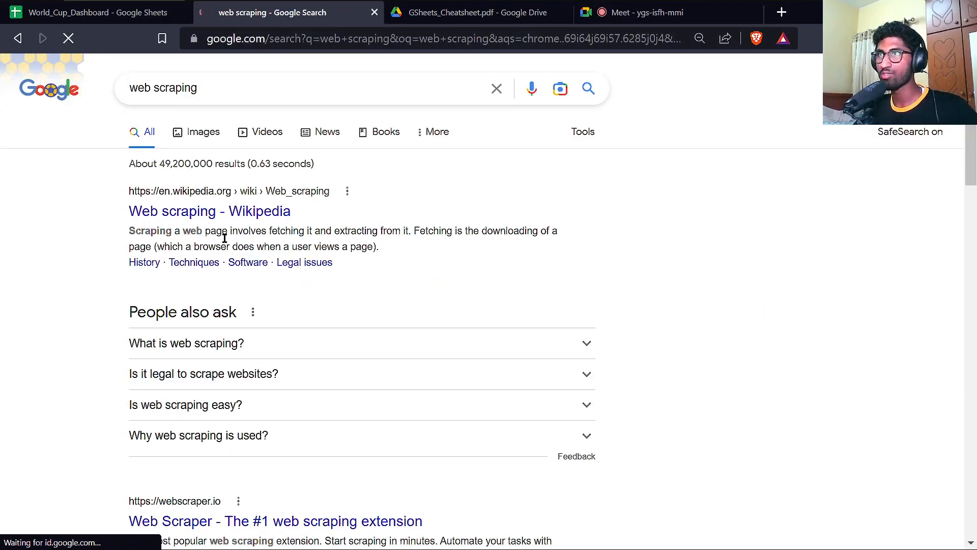
Highlight the words about fetching and extracting a page in the Wikipedia result's web scraping definition.
drag(269, 231, 409, 230)
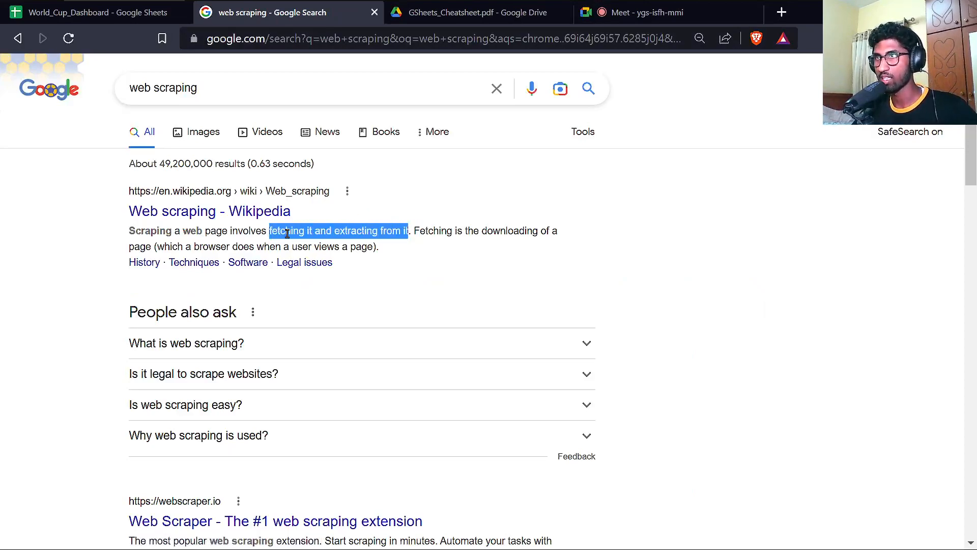
drag(332, 231, 410, 228)
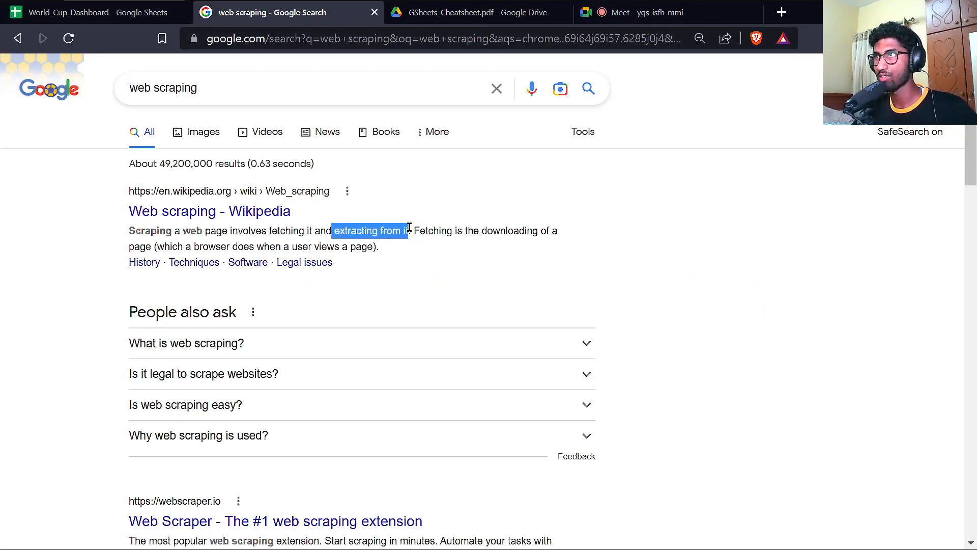
click(408, 227)
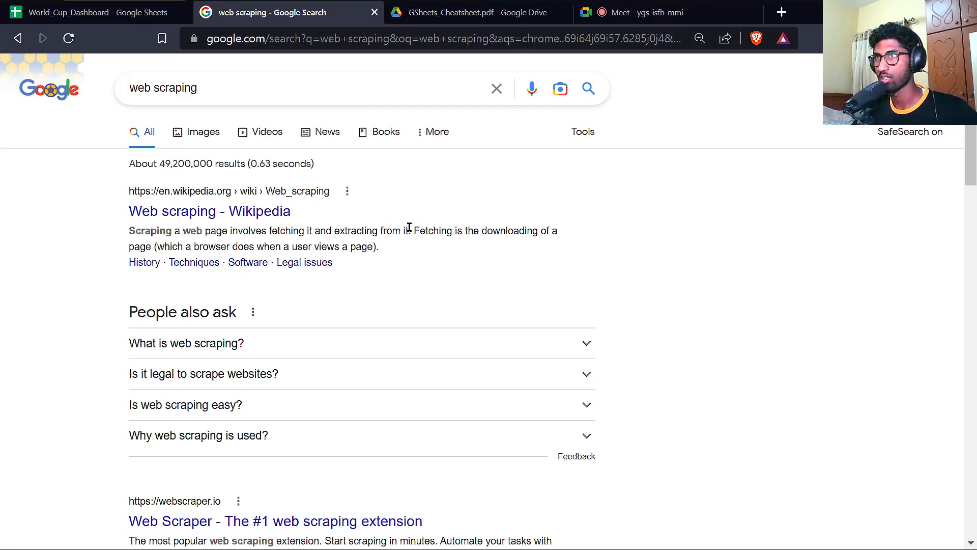
Open the formula in A2 of World_Cup_Dashboard's Web_Scraping sheet and highlight the FOX Sports URL inside IMPORTXML.
click(74, 23)
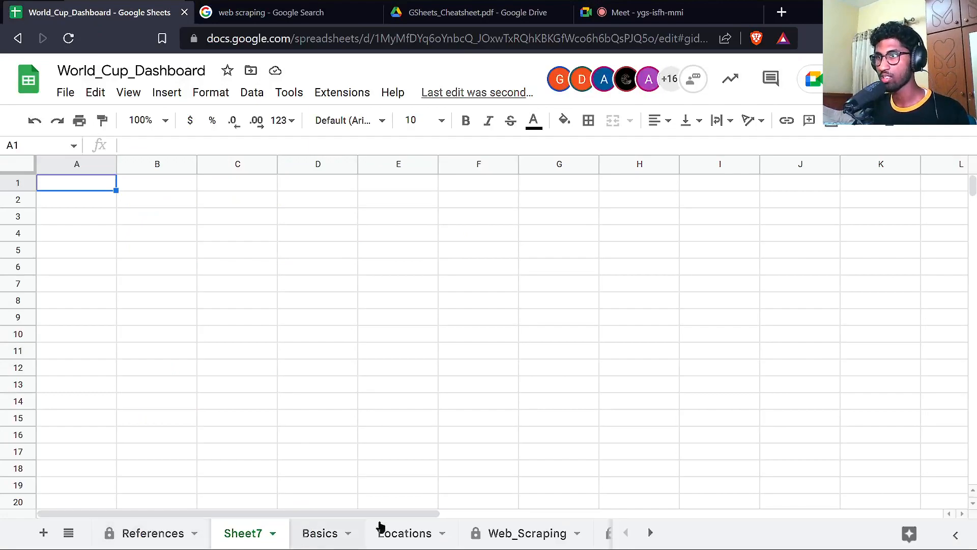
click(524, 539)
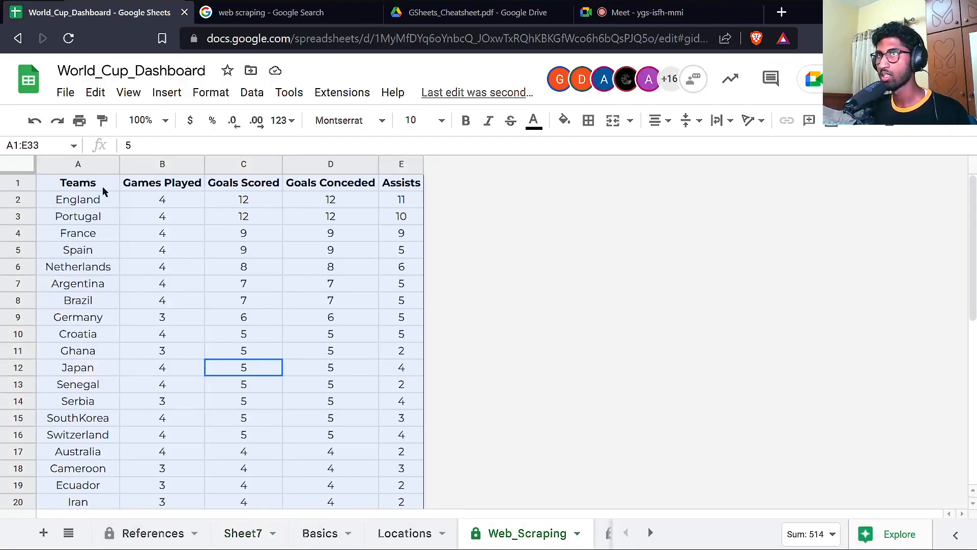
double_click(112, 200)
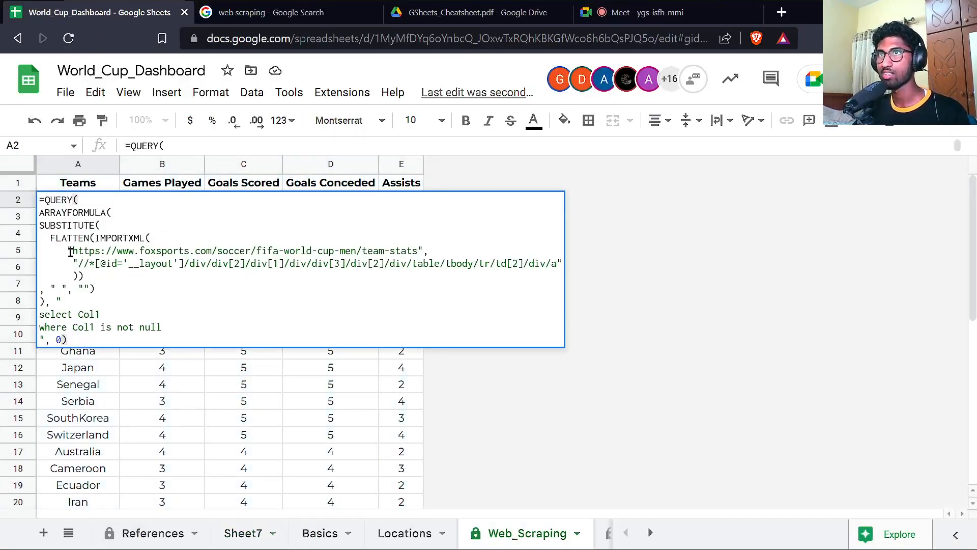
click(75, 250)
shift+click(418, 251)
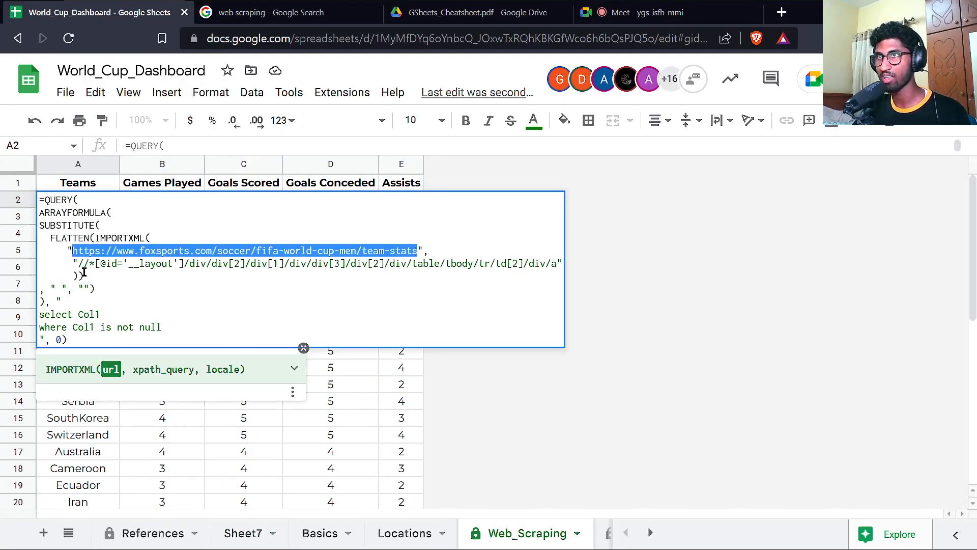
Highlight the XPath query argument of IMPORTXML in the A2 formula, and leave the cell without editing.
click(74, 263)
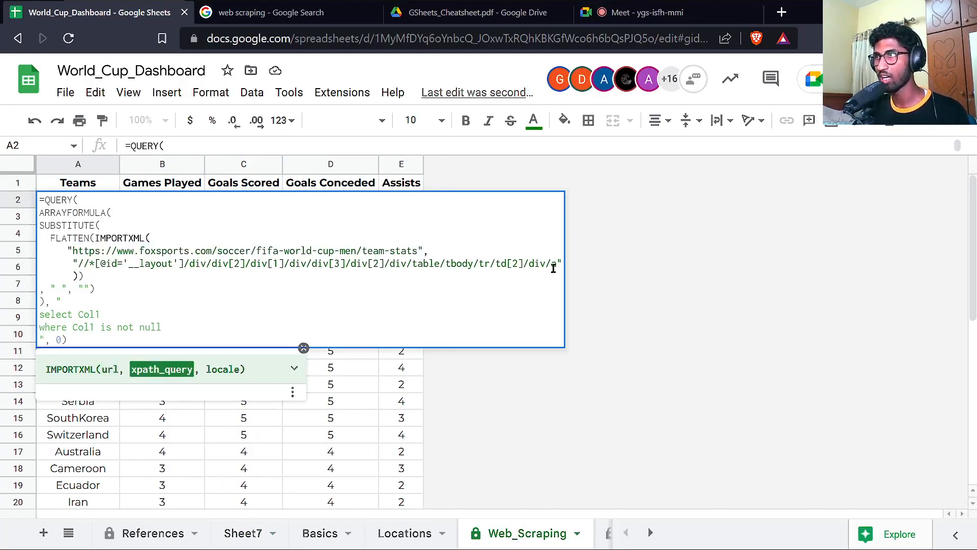
shift+click(547, 265)
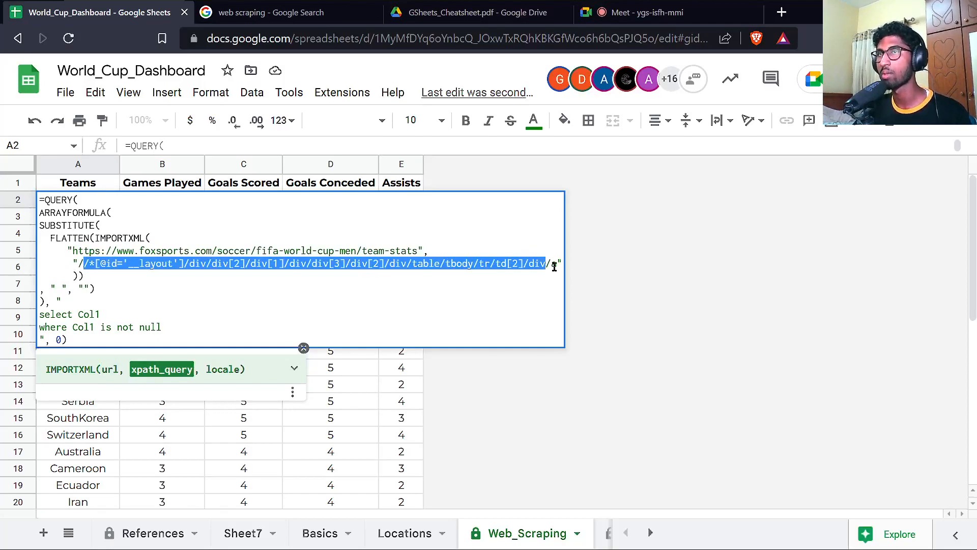
drag(555, 267, 560, 265)
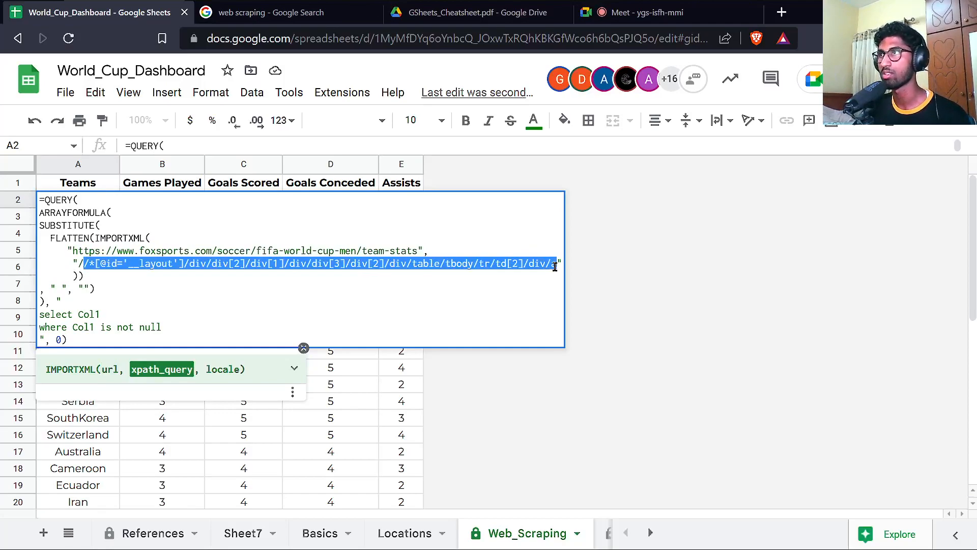
click(82, 262)
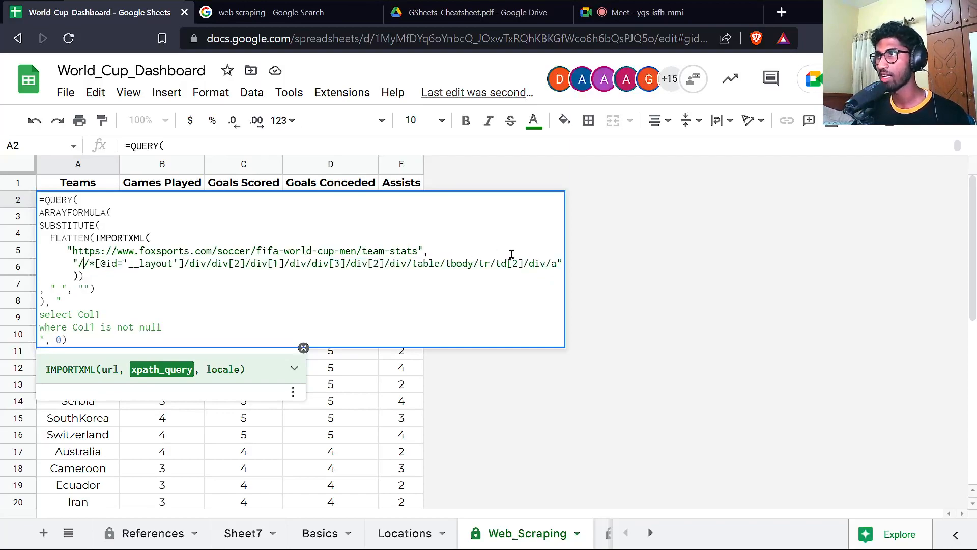
shift+click(553, 265)
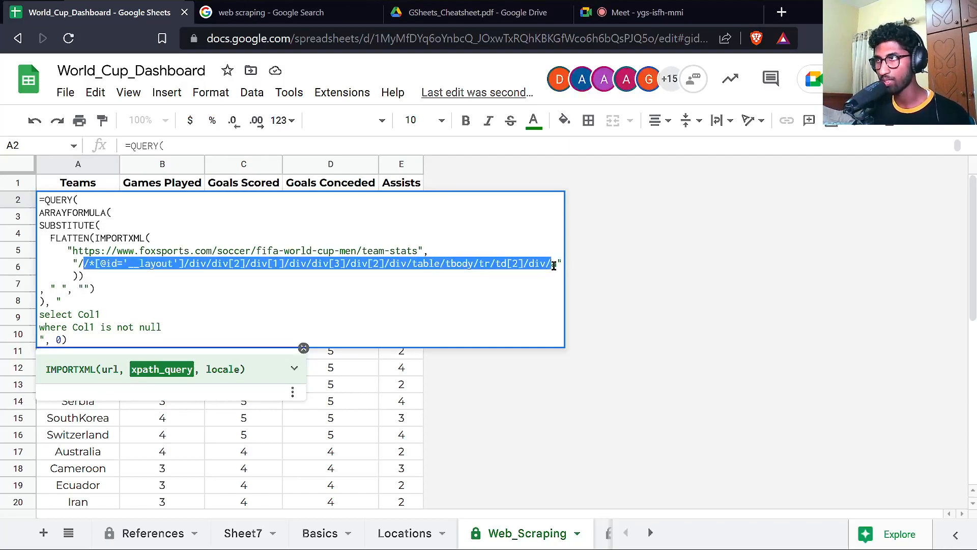
key(Escape)
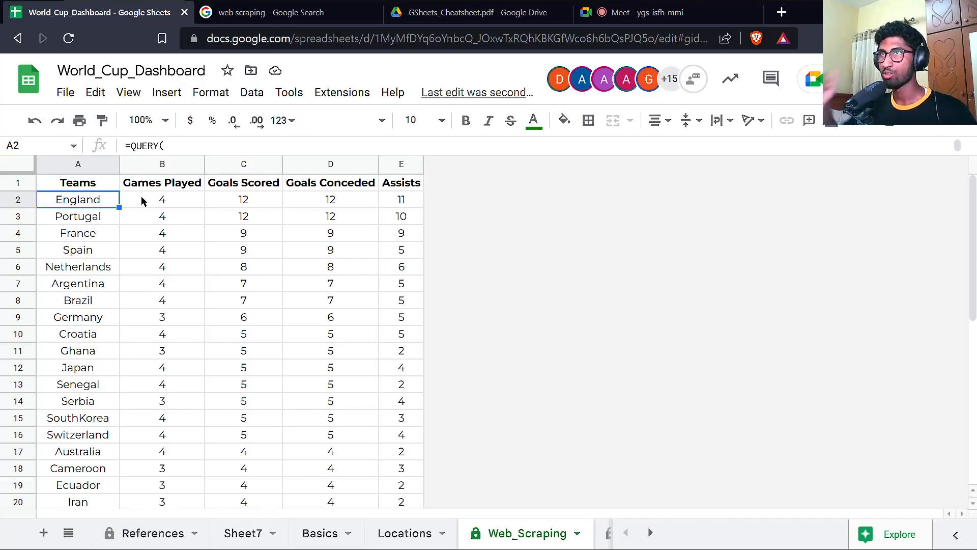
click(56, 92)
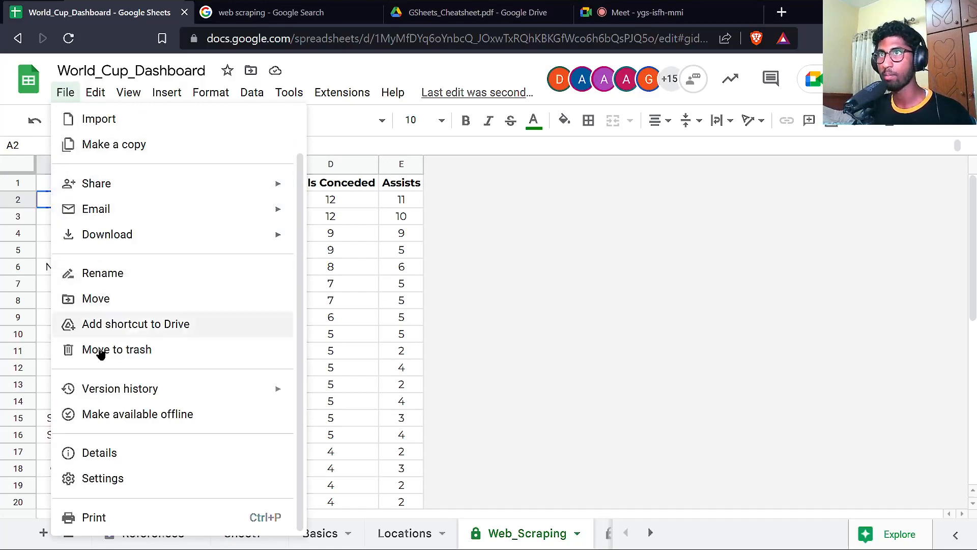
click(346, 308)
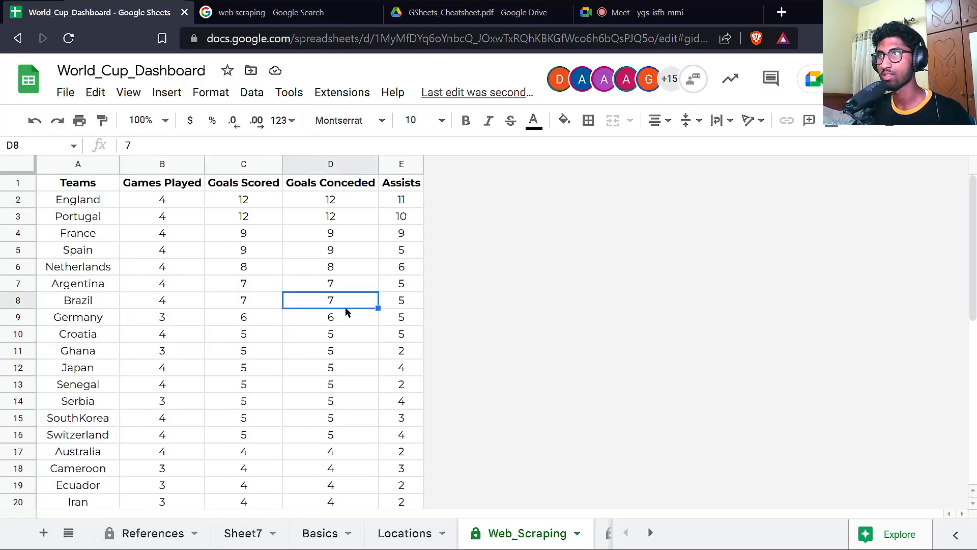
click(222, 532)
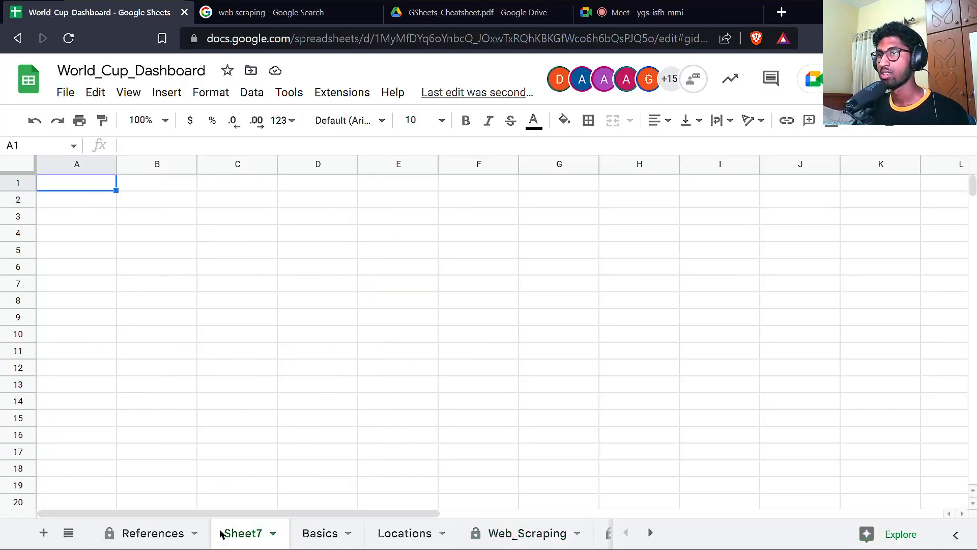
click(135, 532)
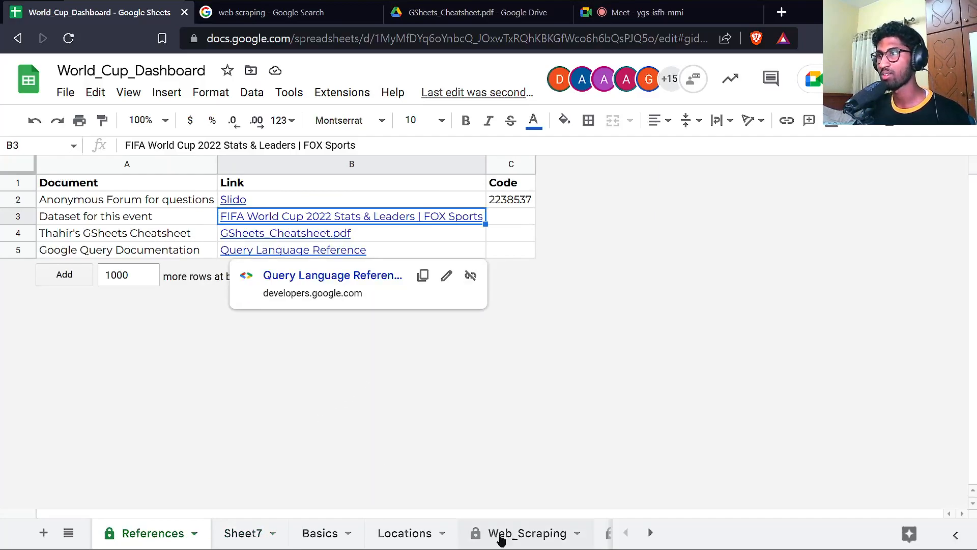
click(399, 532)
Delete columns H to K, which hold the array formula comparison, from the Basics sheet.
click(318, 531)
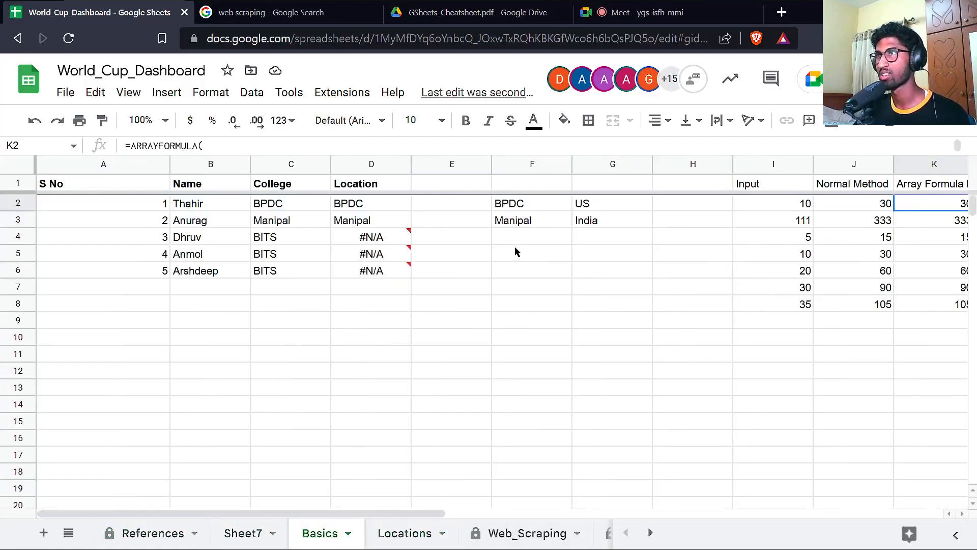
scroll(604, 232, right, 3)
click(399, 164)
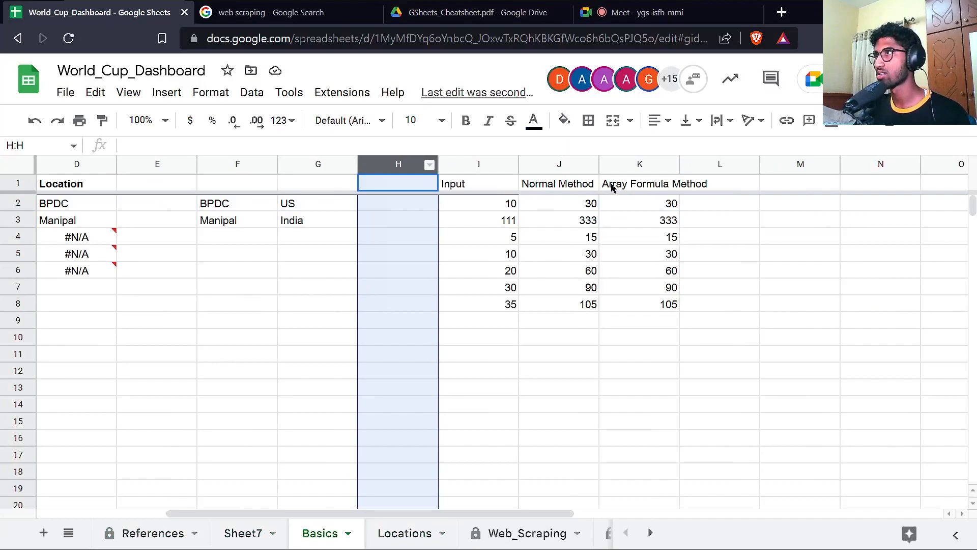
shift+click(620, 168)
right_click(620, 168)
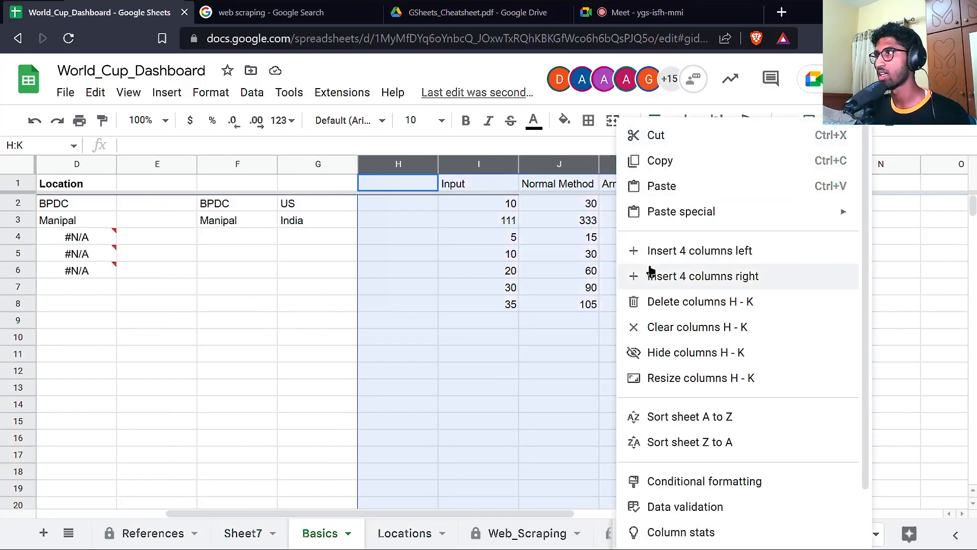
click(682, 300)
scroll(379, 209, left, 4)
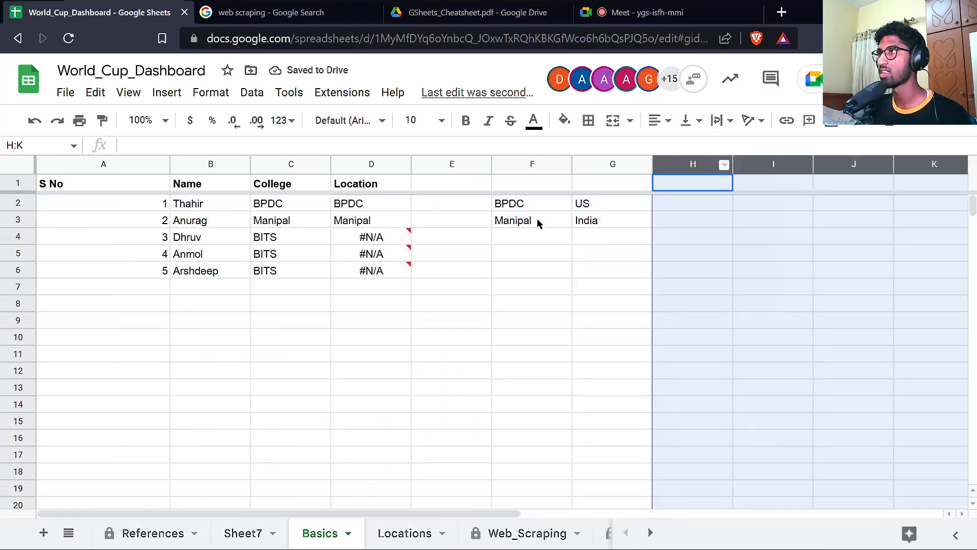
Examine the #N/A errors in D4:D6 and the ARRAYFORMULA with VLOOKUP in D2 that fills the Location column.
click(373, 240)
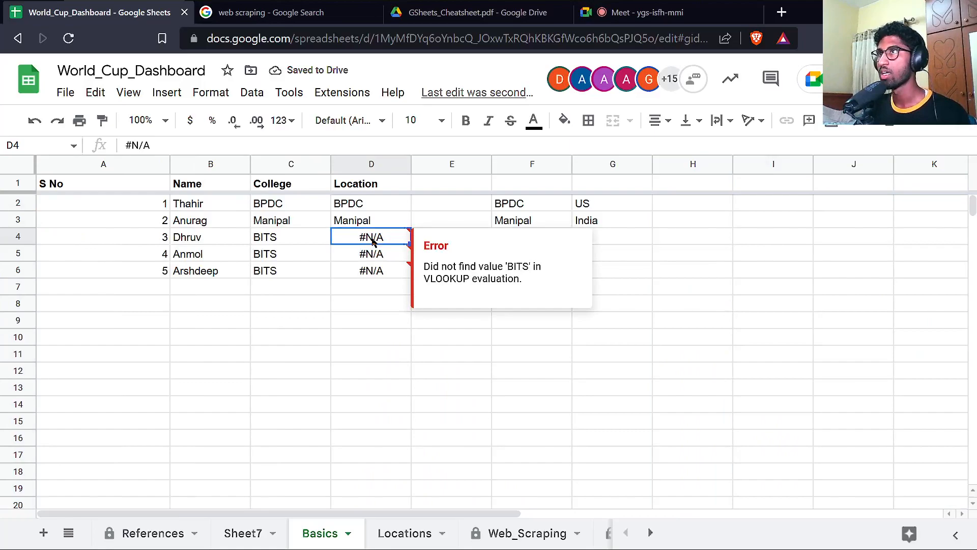
click(374, 206)
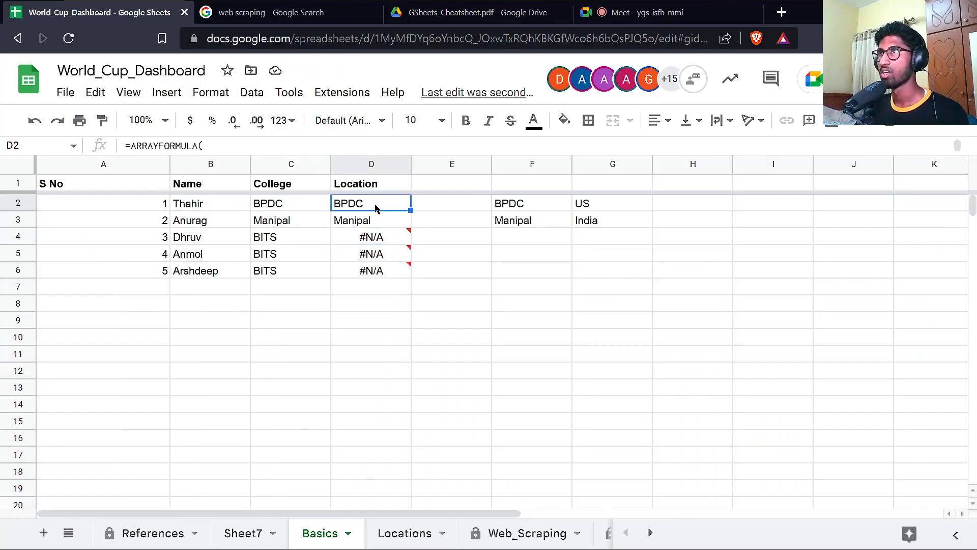
double_click(374, 204)
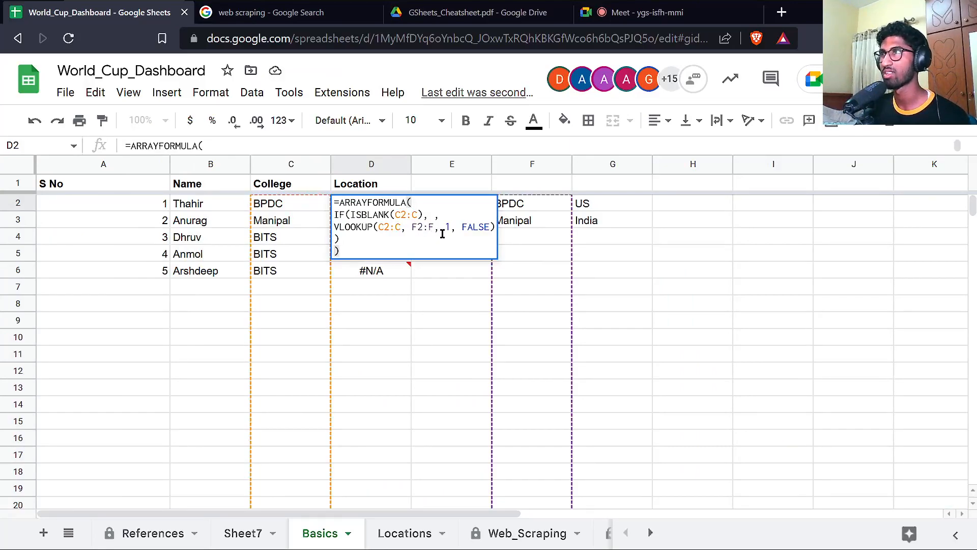
key(Escape)
click(378, 240)
shift+click(379, 275)
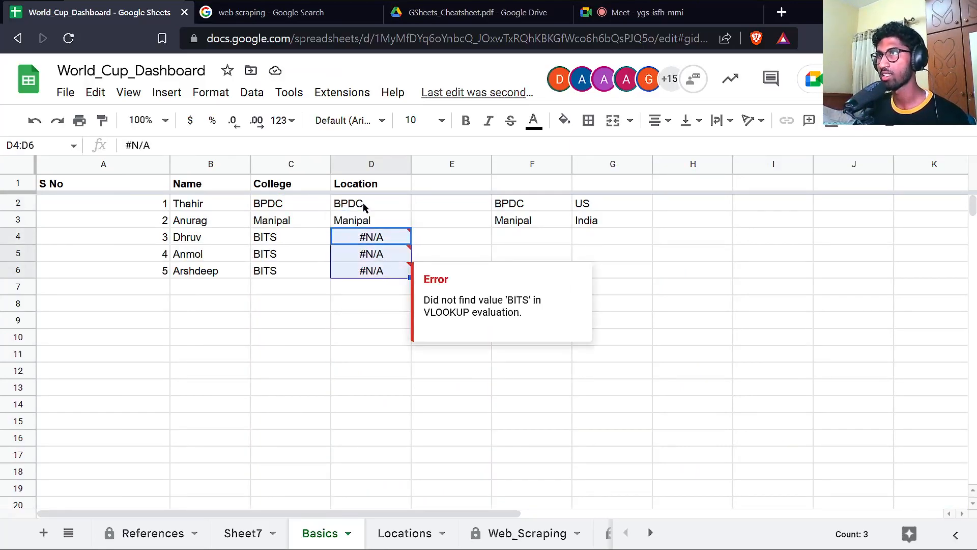
double_click(361, 202)
key(Escape)
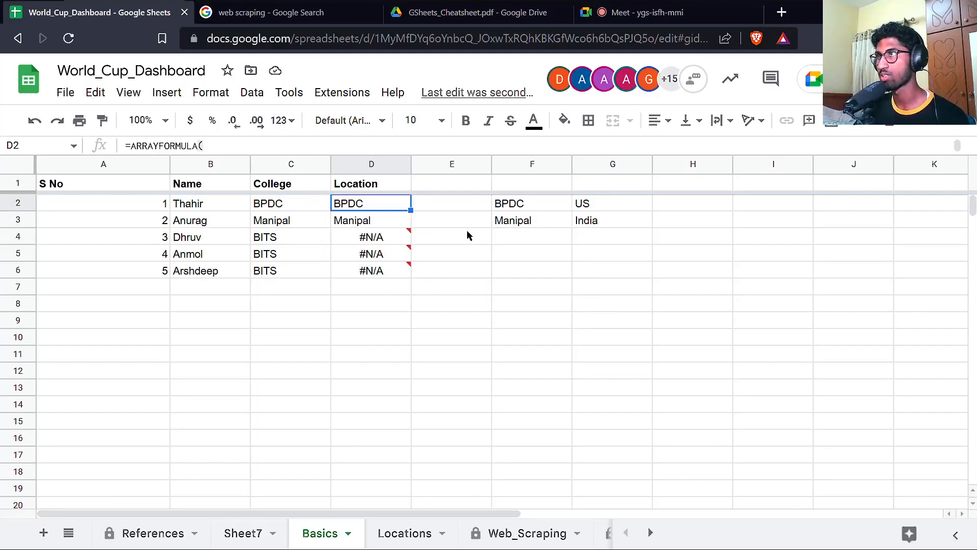
Compare the error cells D4:D6 with the college entries in C2:C4 of the Basics sheet.
click(365, 239)
shift+click(374, 272)
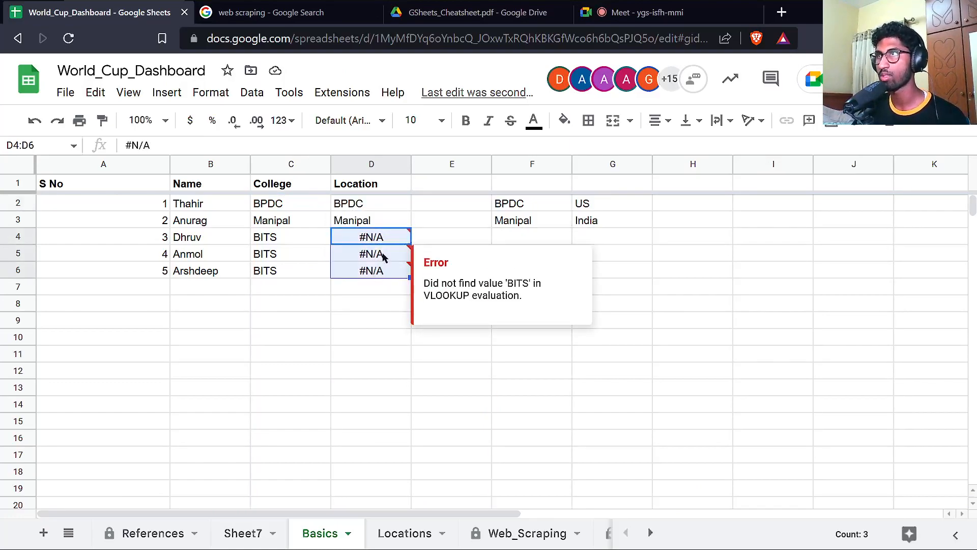
click(291, 204)
click(312, 224)
click(267, 243)
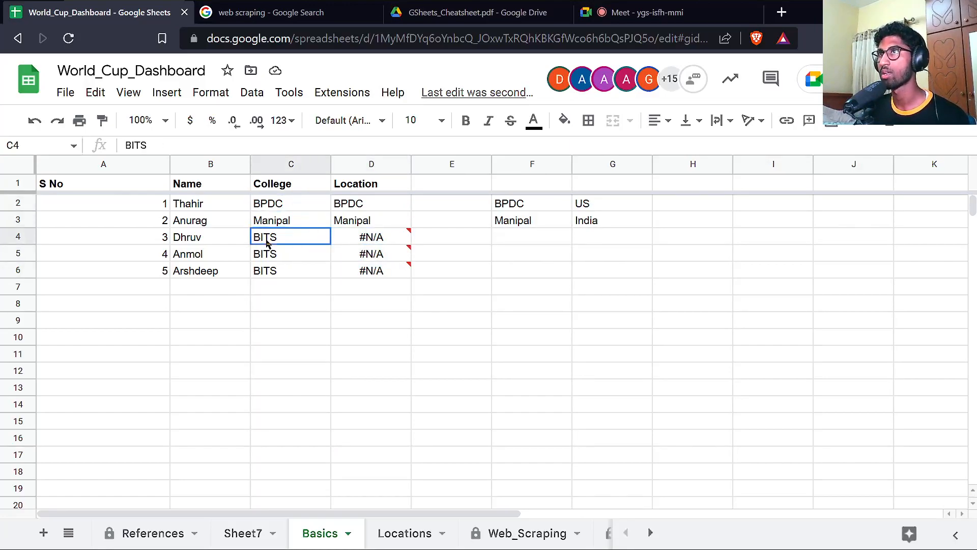
mouse_move(362, 235)
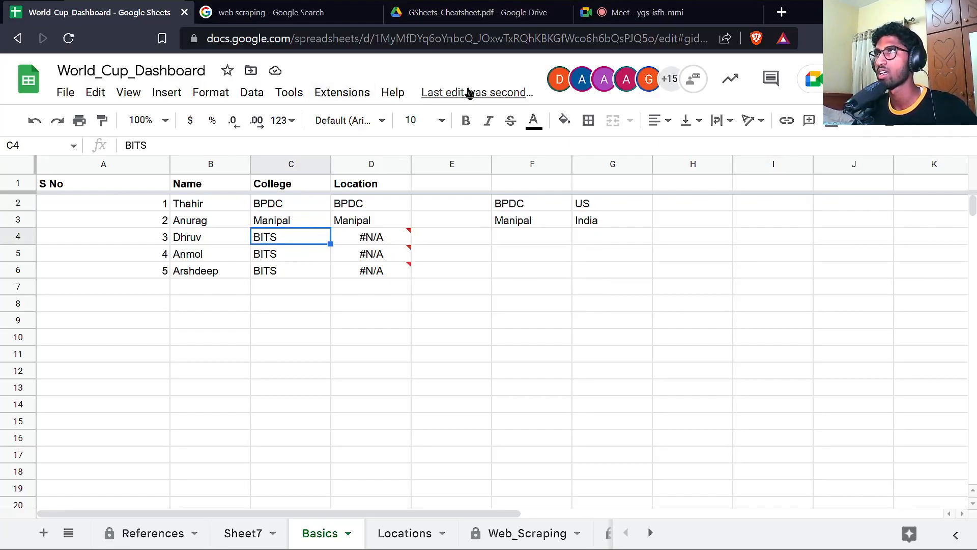
click(627, 19)
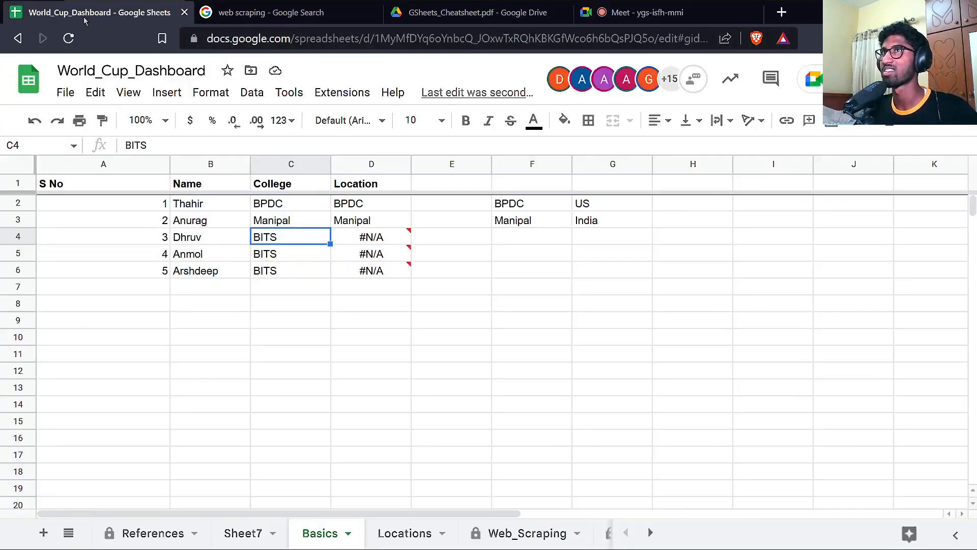
click(97, 12)
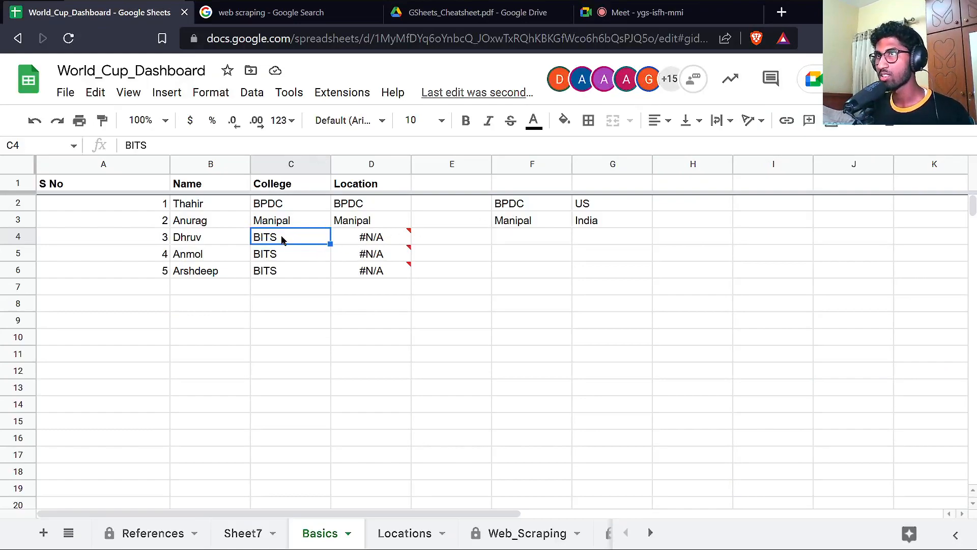
Add BITS to the college lookup list in cell F4.
click(522, 237)
text(BITS)
key(Tab)
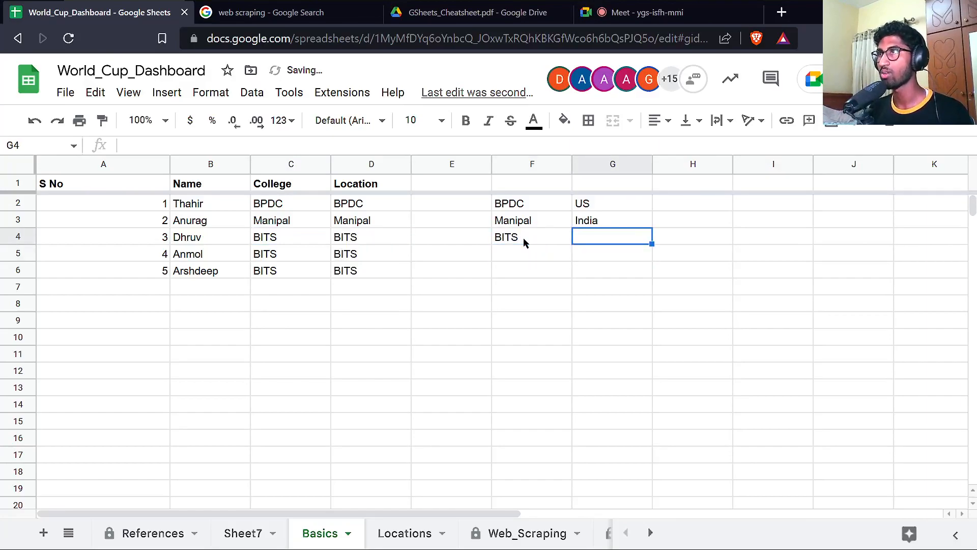
Examine the index argument of the VLOOKUP formula in D2 against the BITS entry in the lookup list.
click(523, 237)
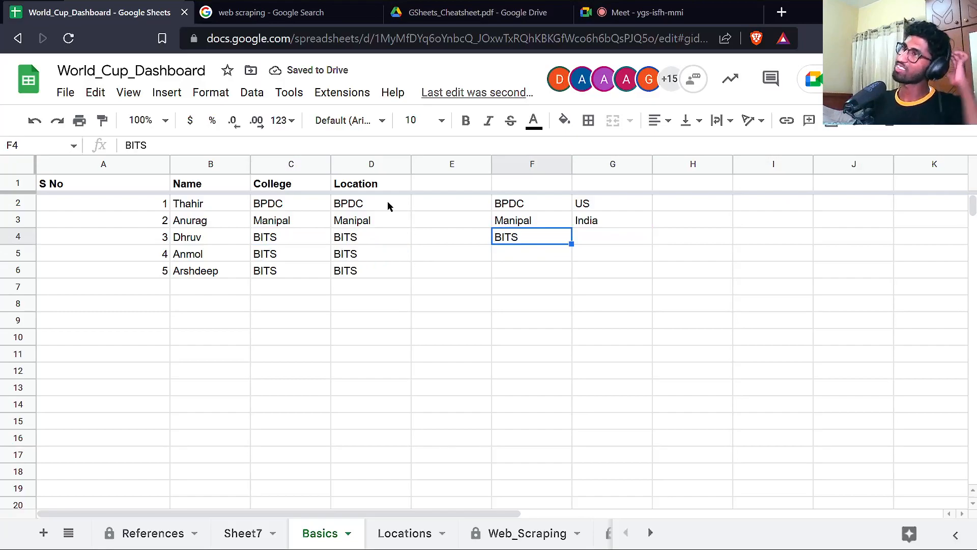
click(362, 206)
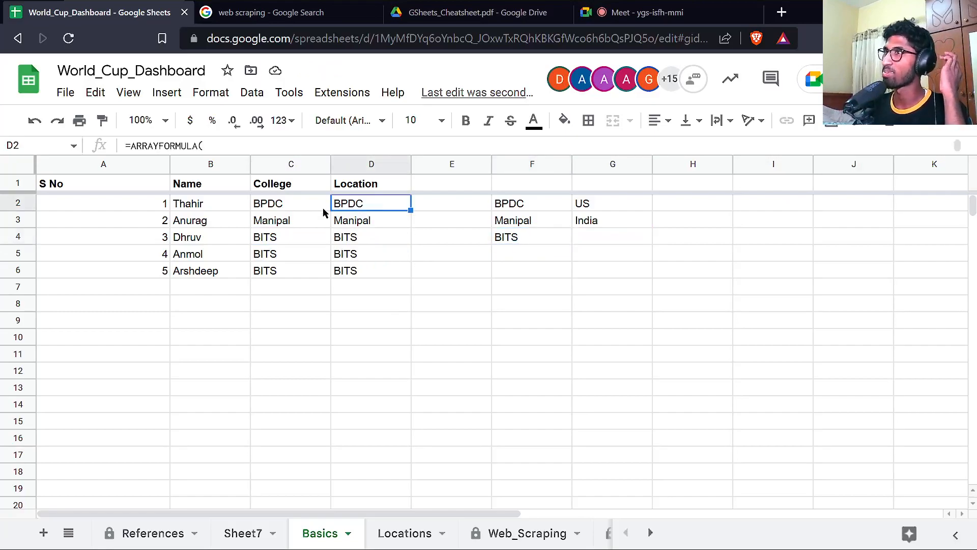
double_click(376, 205)
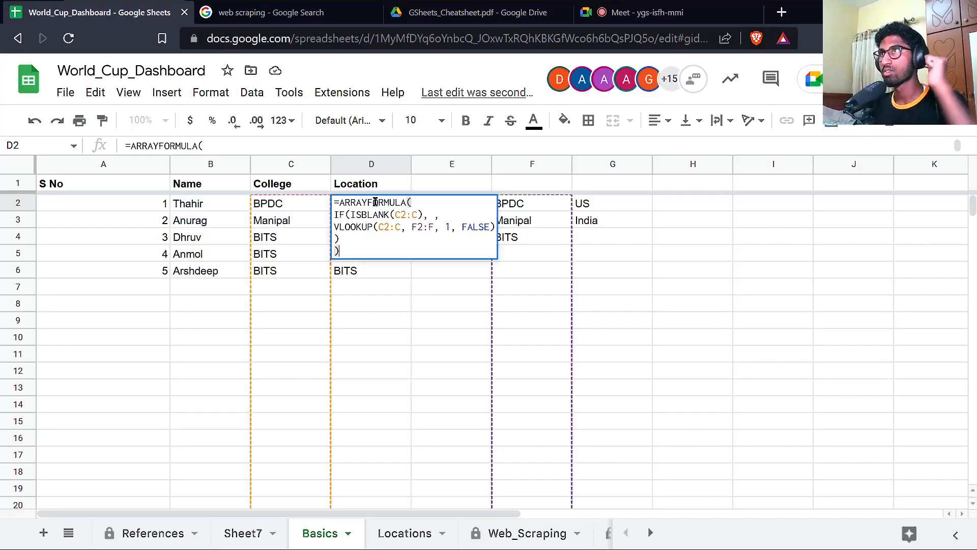
double_click(447, 226)
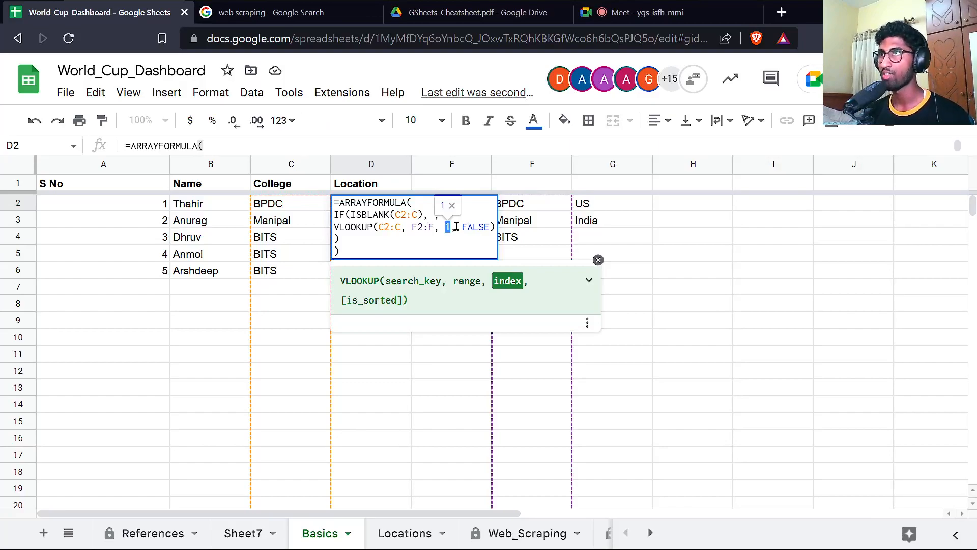
key(Escape)
key(Right)
key(Right)
key(Left)
key(Left)
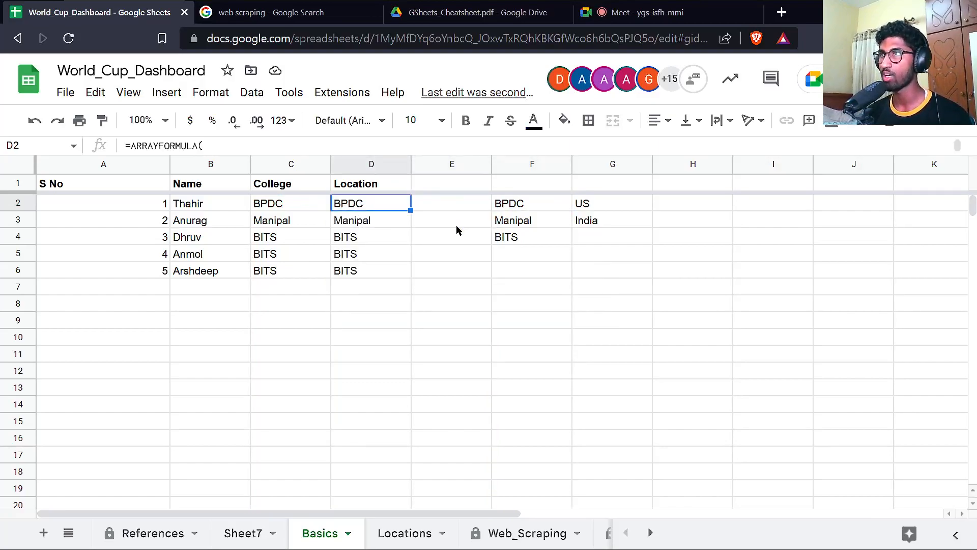
Compare the college entries in C2:C6 with the lookup list in F2:F4 of the Basics sheet.
key(Right)
key(Right)
key(shift+Down)
key(shift+Down)
key(shift+Down)
key(Left)
key(Left)
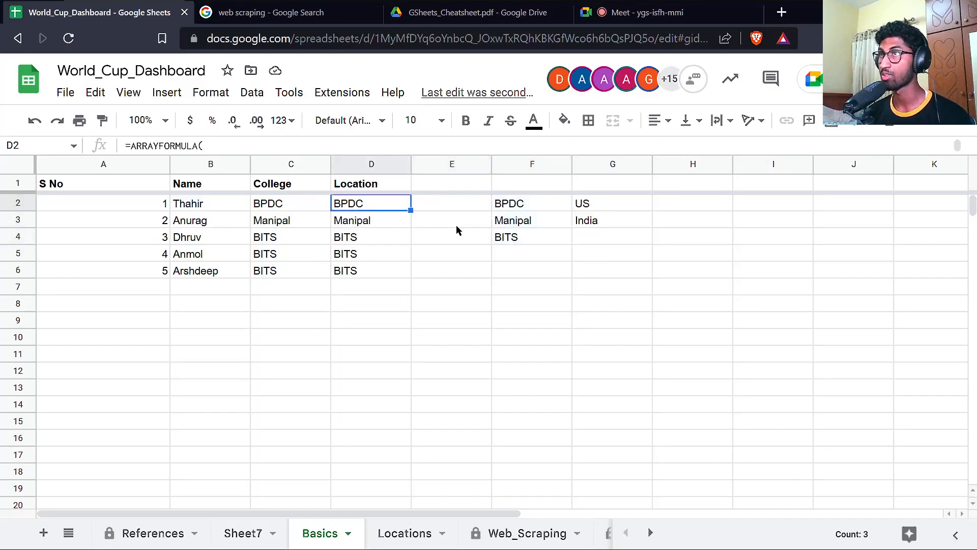
key(Return)
key(Up)
key(Up)
key(Left)
key(ctrl+shift+Right)
key(Escape)
key(Left)
key(Left)
key(Right)
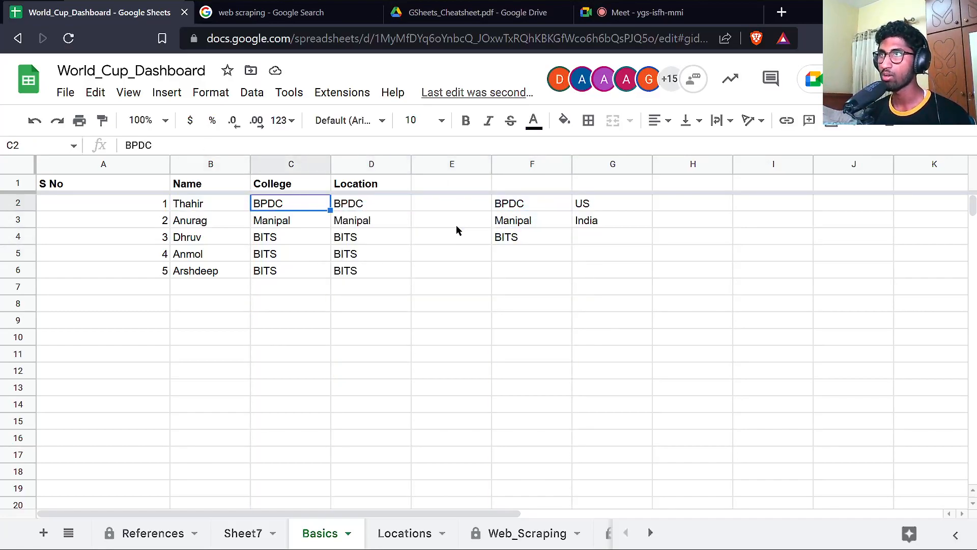
key(shift+Down)
key(shift+Down)
key(shift+Down)
key(shift+Down)
key(Right)
key(Right)
key(Right)
key(Right)
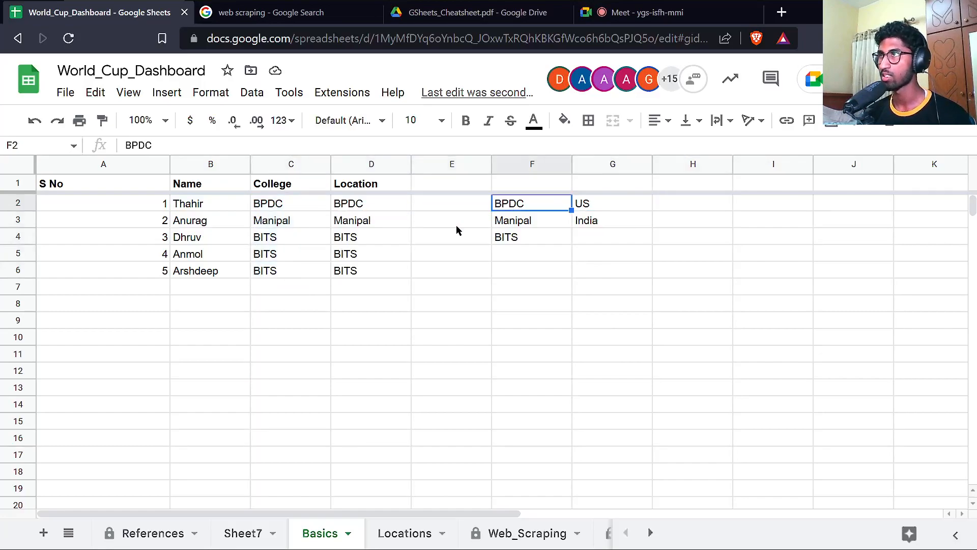
key(Left)
key(ctrl+shift+Down)
key(ctrl+shift+Down)
key(ctrl+Up)
key(ctrl+Left)
key(ctrl+Left)
key(Down)
key(Down)
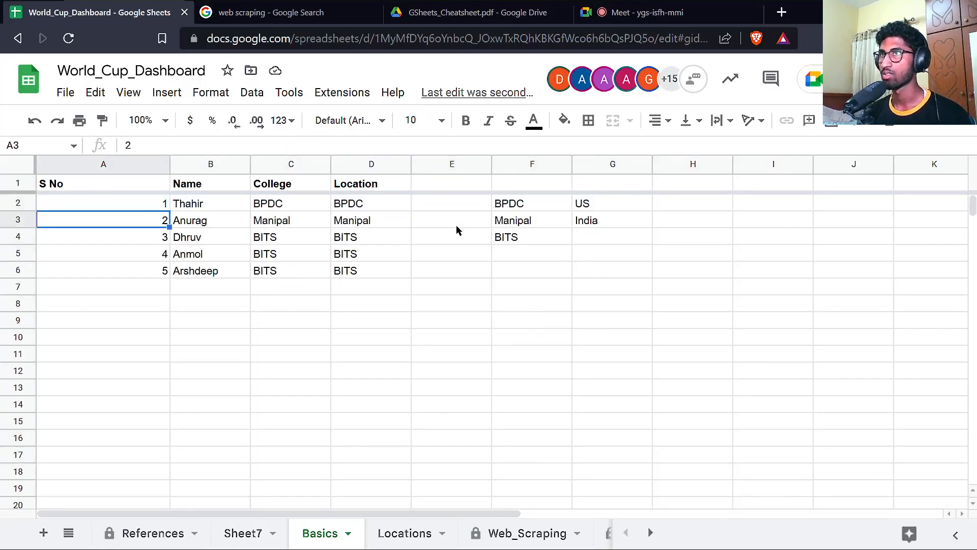
Set the index argument of the VLOOKUP in D2 to 2.
key(Right)
key(Right)
key(Right)
key(Up)
key(Return)
key(Left)
key(Left)
key(Left)
key(Left)
key(Left)
key(Left)
key(Left)
key(Left)
key(BackSpace)
text(2)
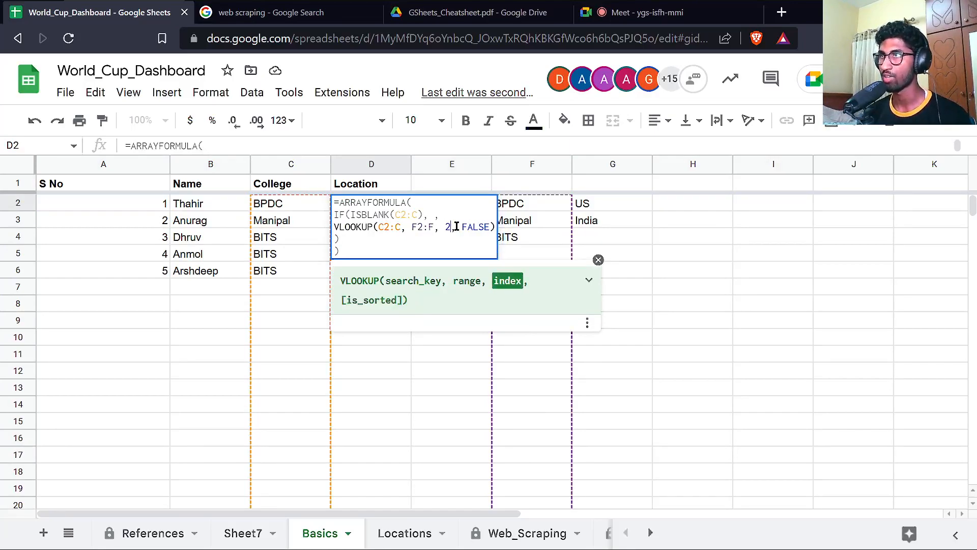
key(Return)
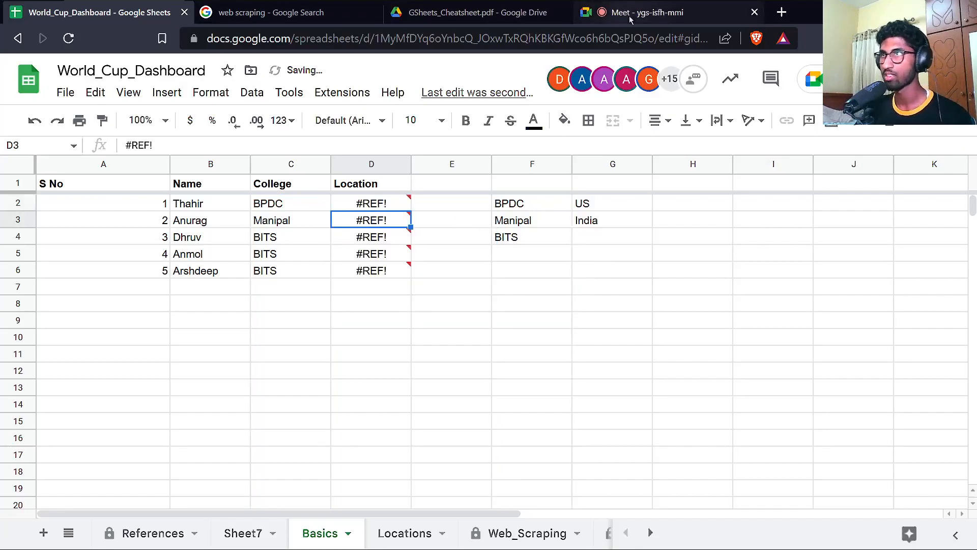
Check the location entries in column G and the F2:F range argument of the VLOOKUP in D2.
click(612, 236)
click(613, 204)
key(ctrl+c)
click(616, 236)
key(ctrl+v)
double_click(368, 202)
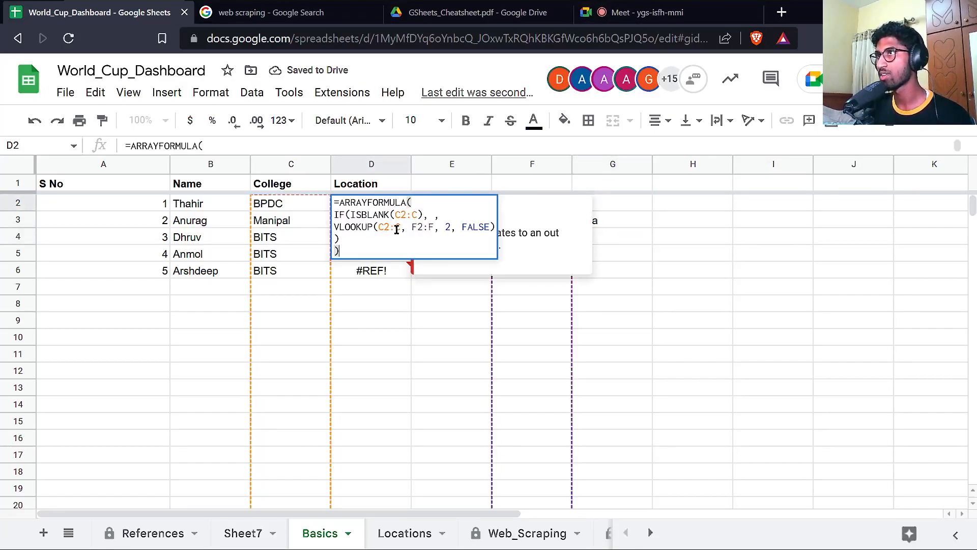
click(434, 225)
drag(412, 227, 436, 226)
key(Escape)
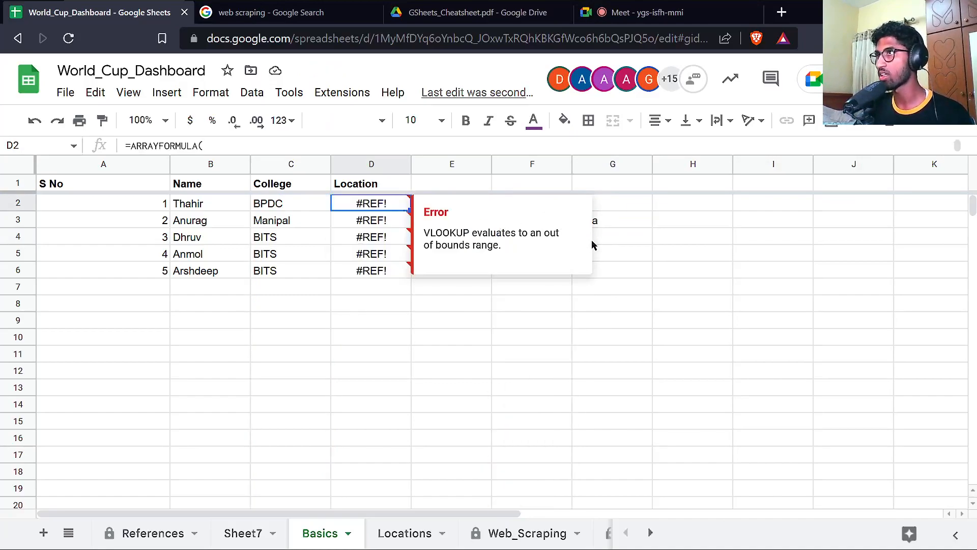
Extend the VLOOKUP range in D2 to F2:G so that it covers both the college and location columns.
click(530, 205)
shift+click(520, 275)
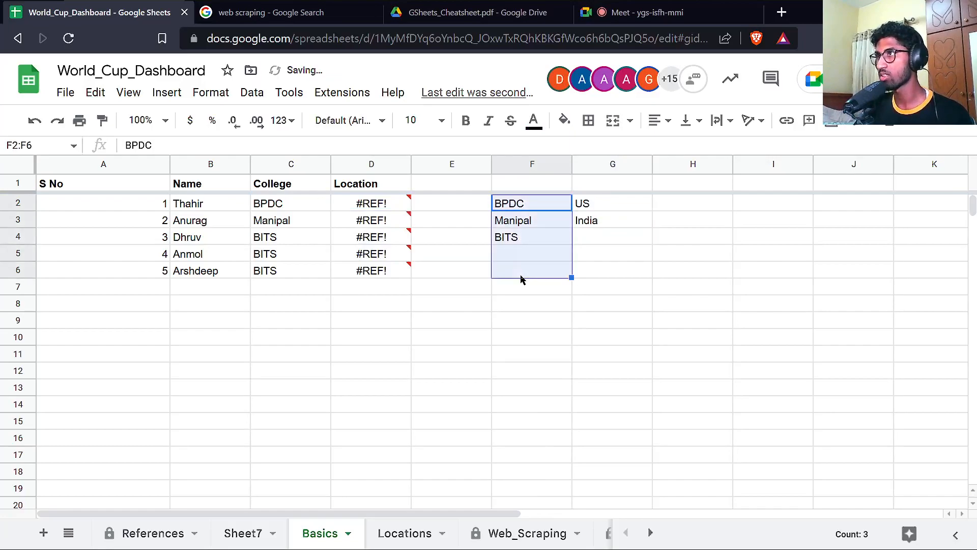
shift+click(624, 277)
click(590, 205)
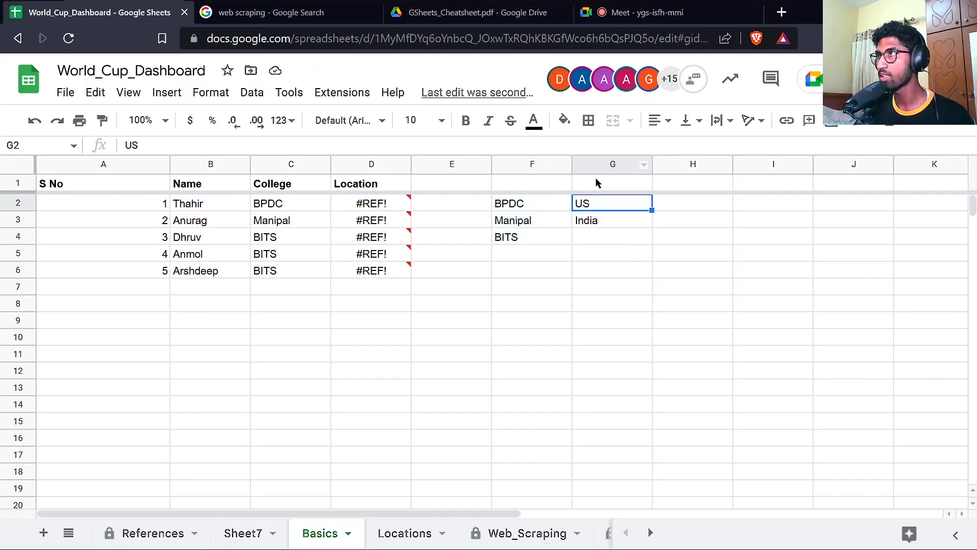
double_click(379, 206)
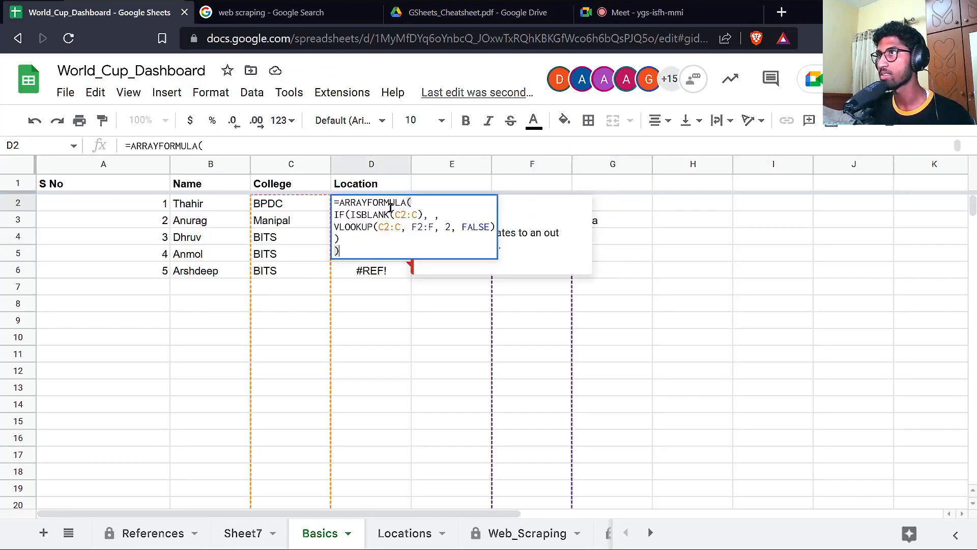
click(433, 228)
key(BackSpace)
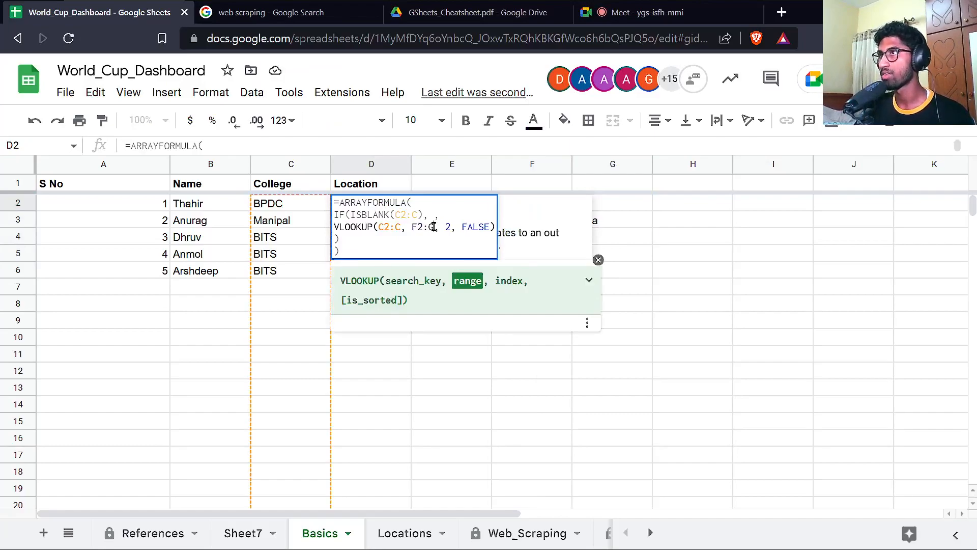
text(G)
key(Return)
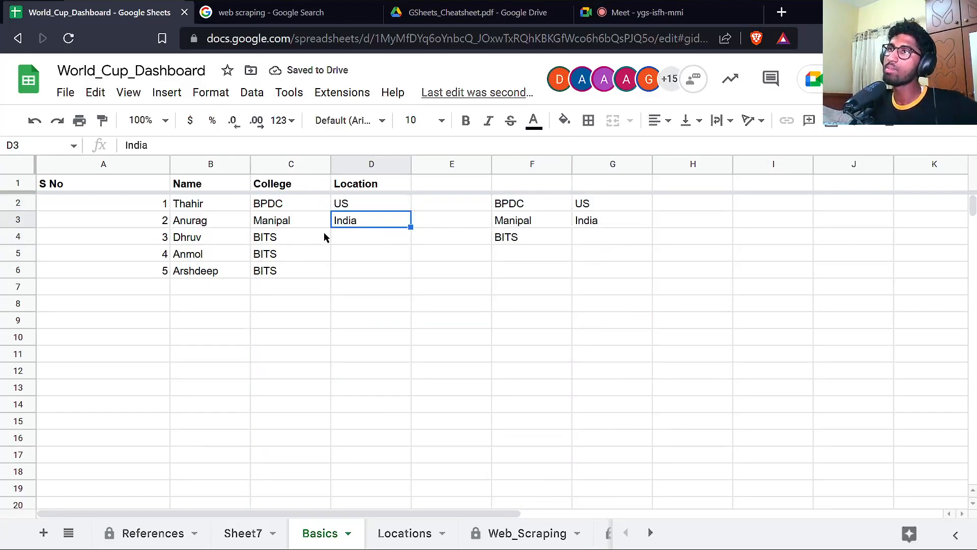
Enter Dubai in G4 as the location for BITS in the lookup table.
click(589, 240)
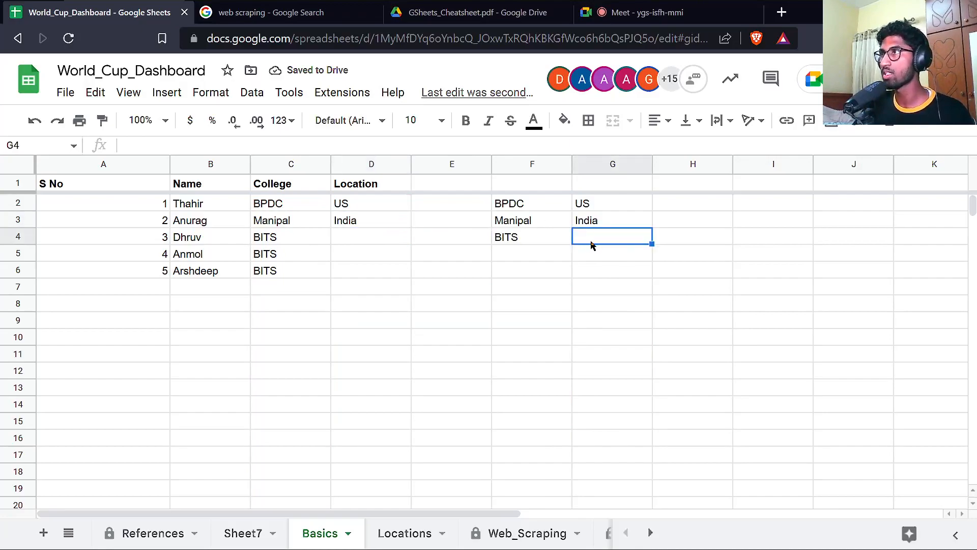
text(Dubai)
key(Return)
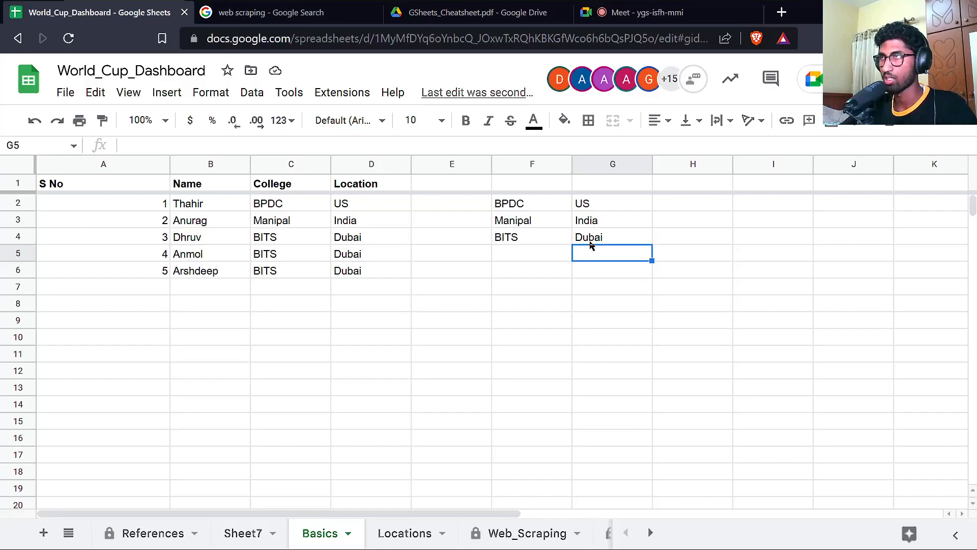
double_click(381, 202)
double_click(469, 227)
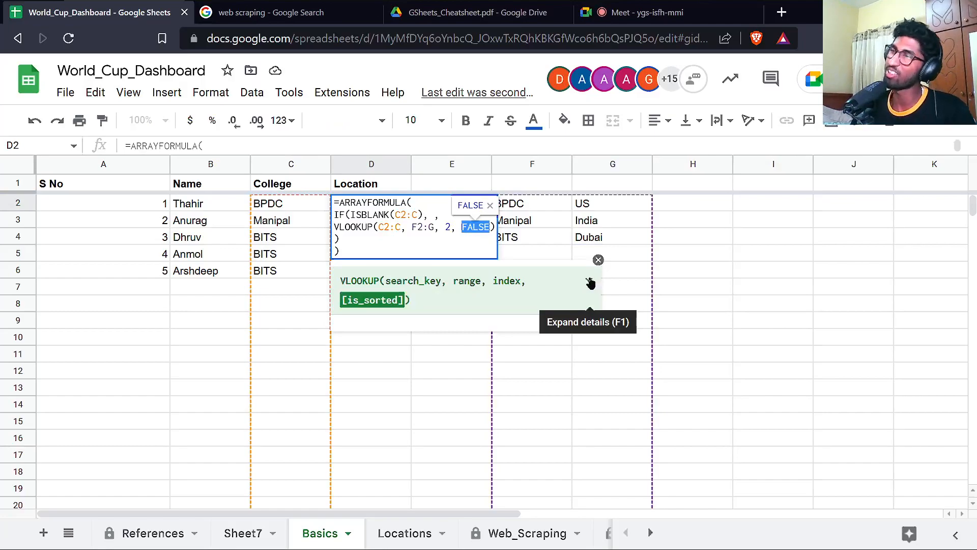
click(530, 238)
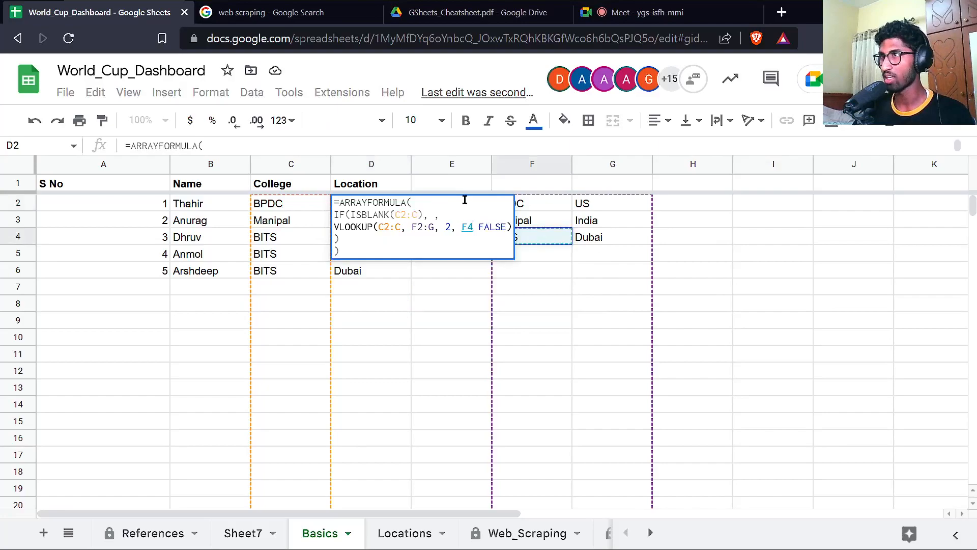
key(Escape)
Read the function help for VLOOKUP in D2, focusing on the description of the optional is_sorted argument.
double_click(374, 212)
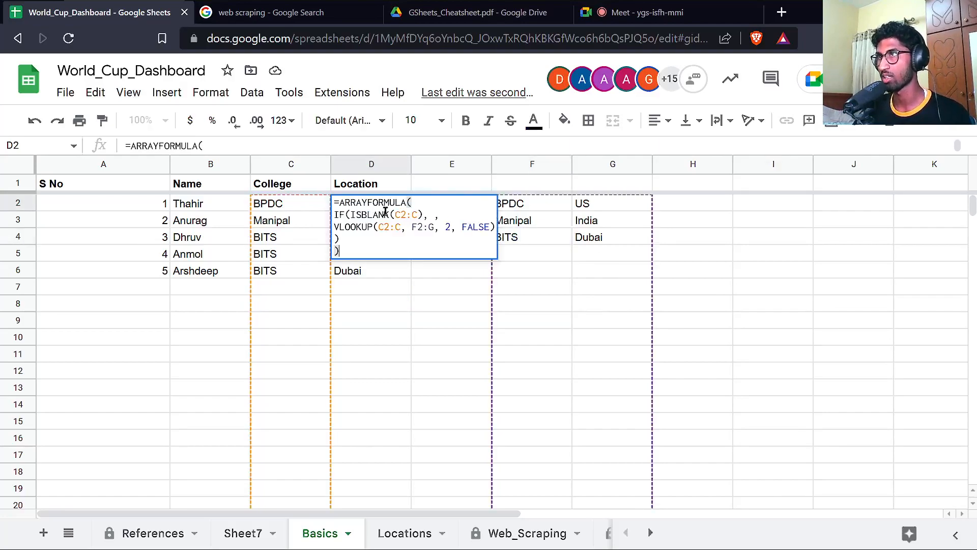
click(372, 226)
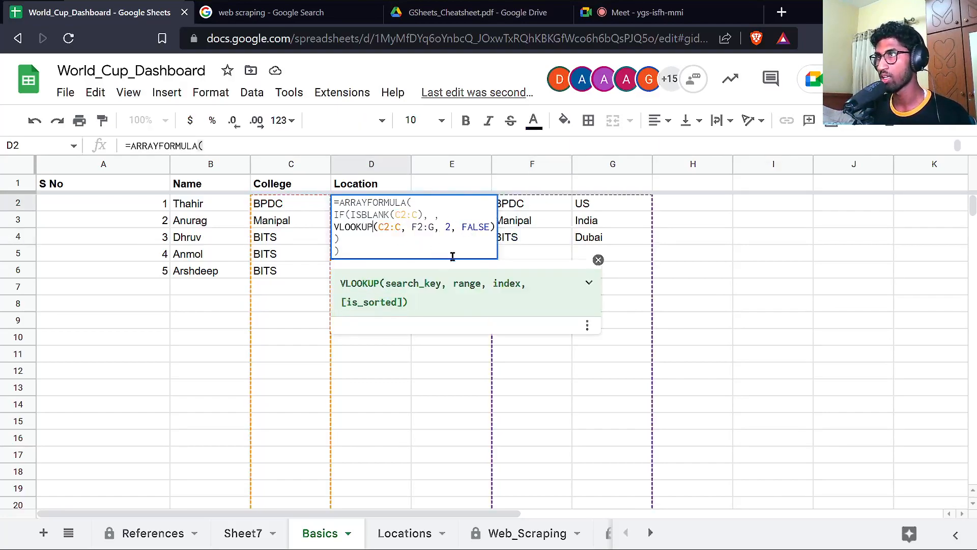
click(589, 286)
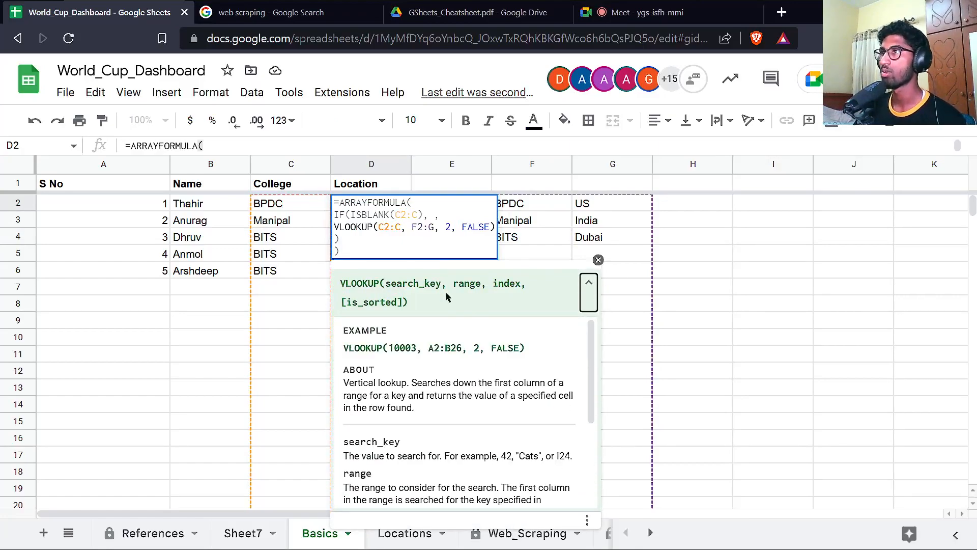
drag(341, 303, 401, 303)
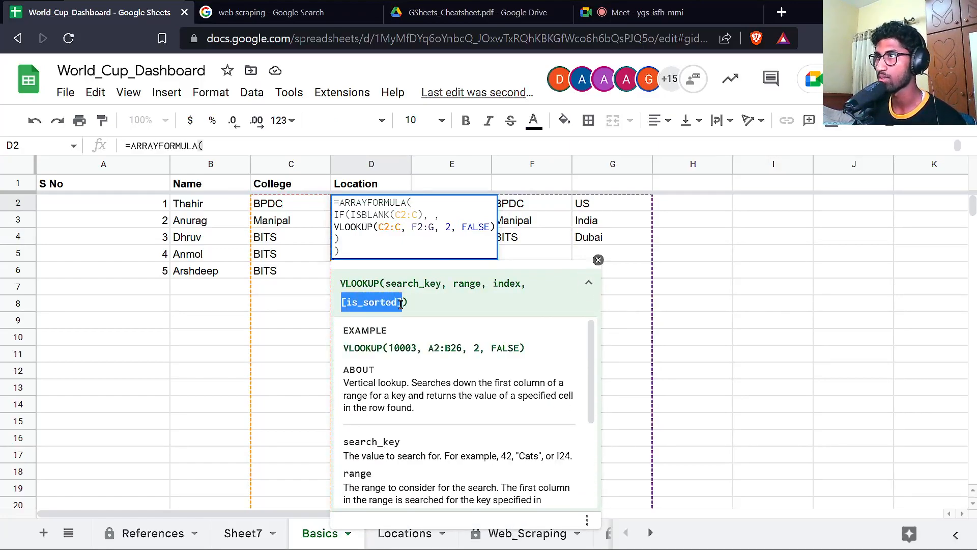
click(589, 282)
scroll(394, 408, down, 2)
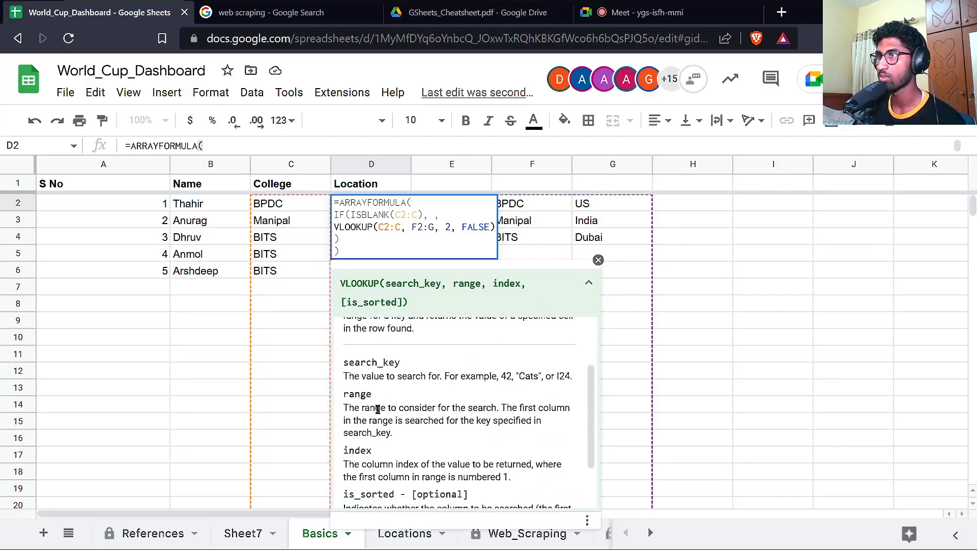
scroll(394, 407, down, 2)
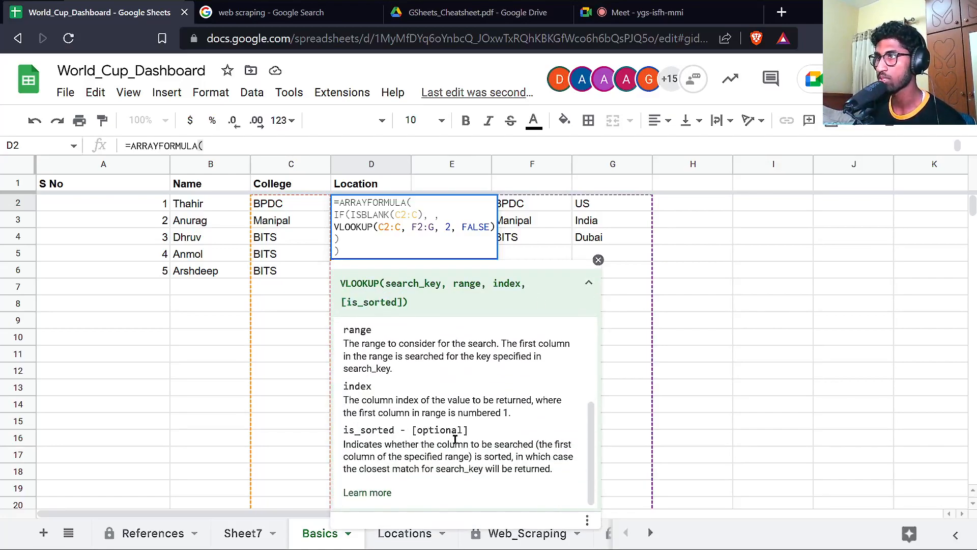
drag(345, 444, 535, 445)
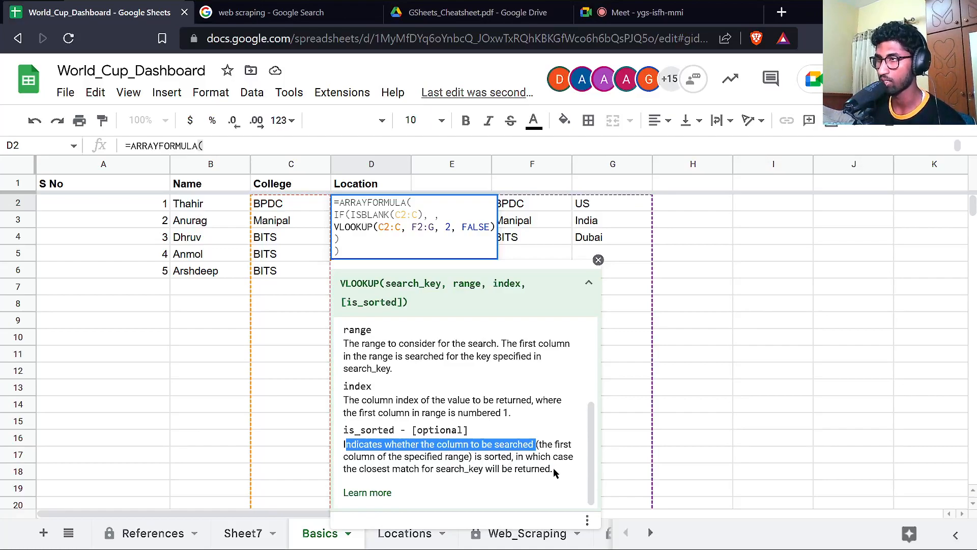
key(Escape)
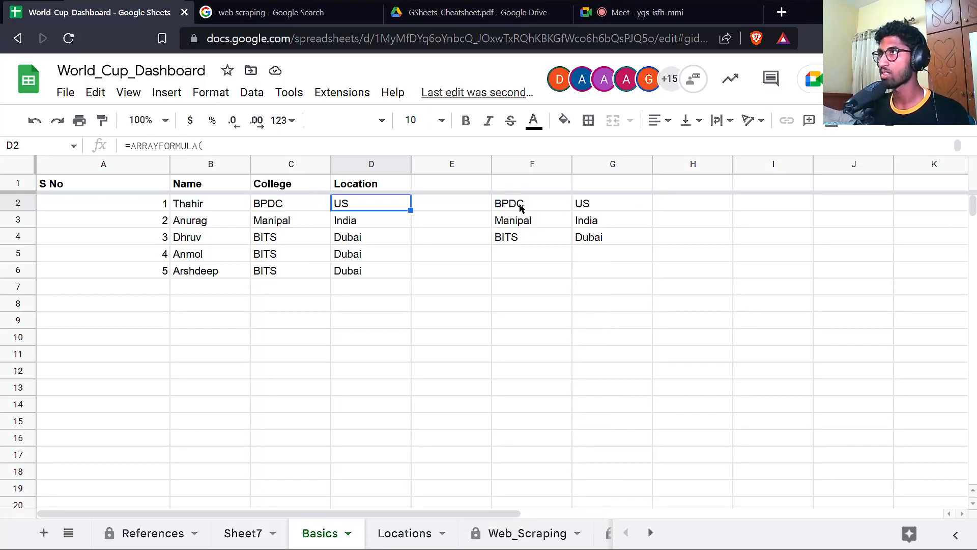
Check the order of the colleges in F2:F6 against the FALSE is_sorted argument in the D2 formula.
click(520, 208)
shift+click(518, 272)
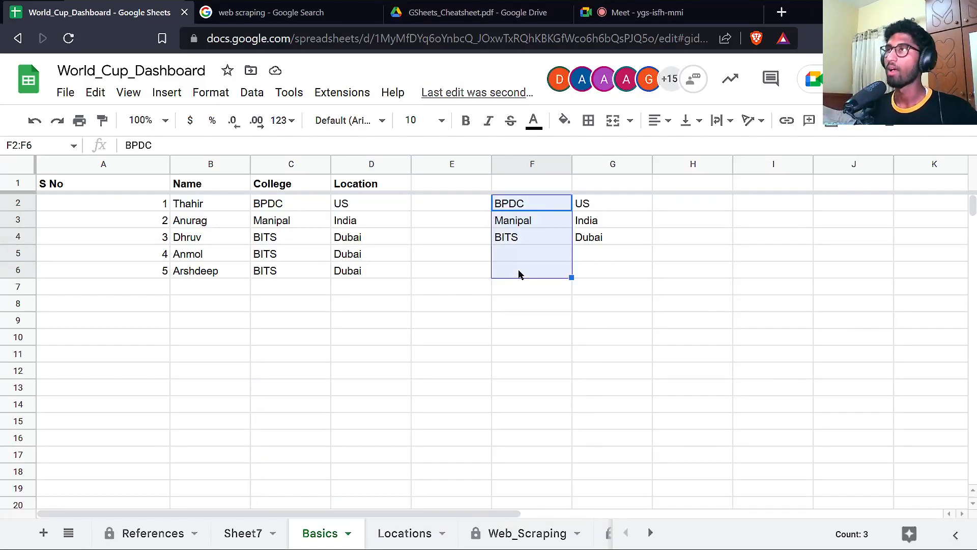
double_click(374, 208)
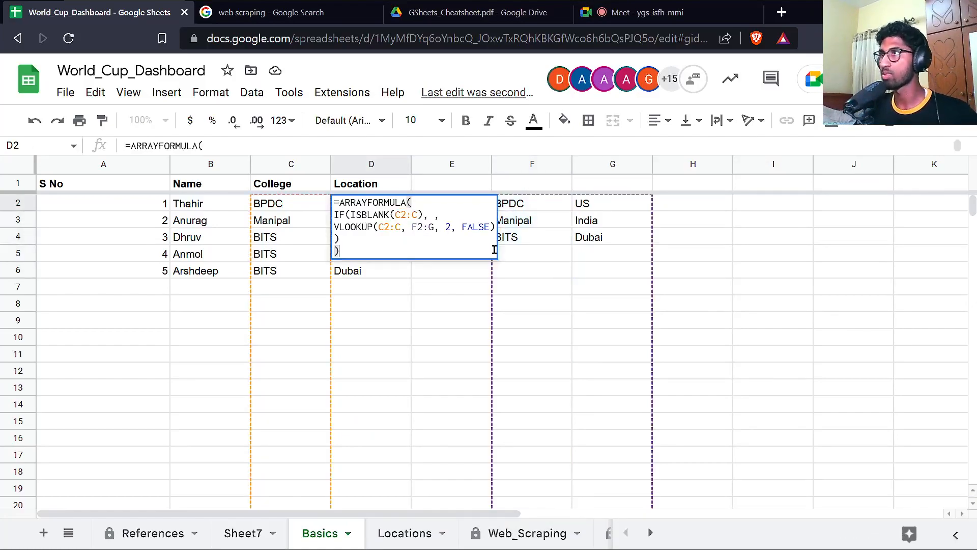
click(457, 229)
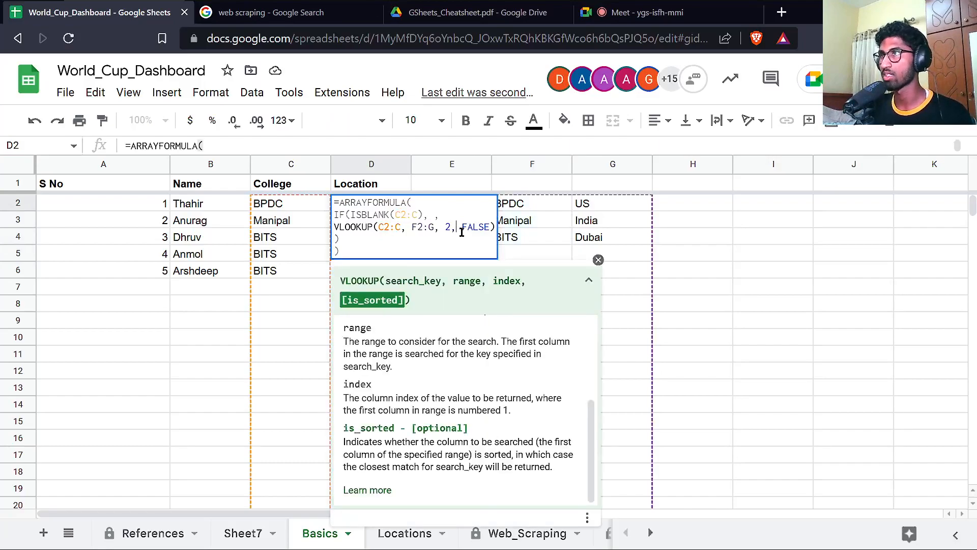
double_click(489, 227)
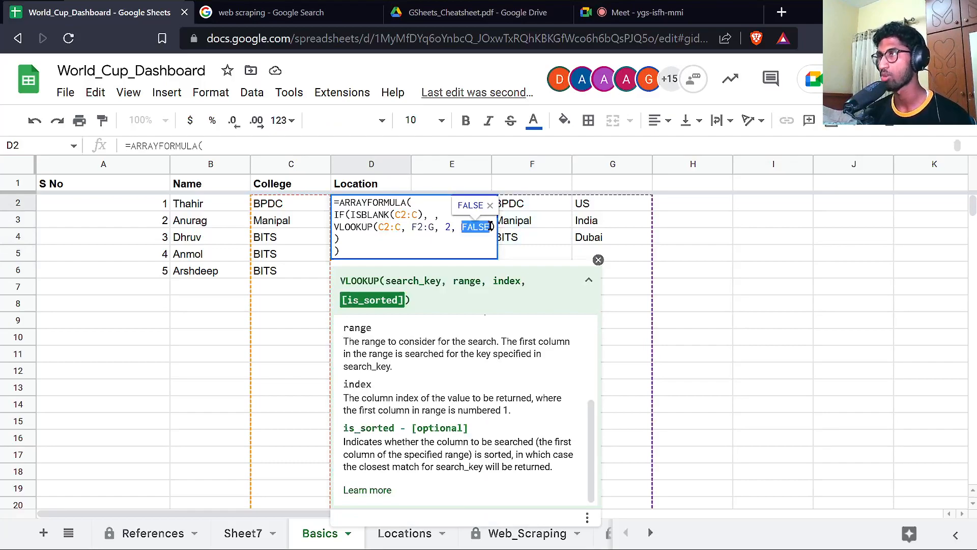
key(Escape)
key(Right)
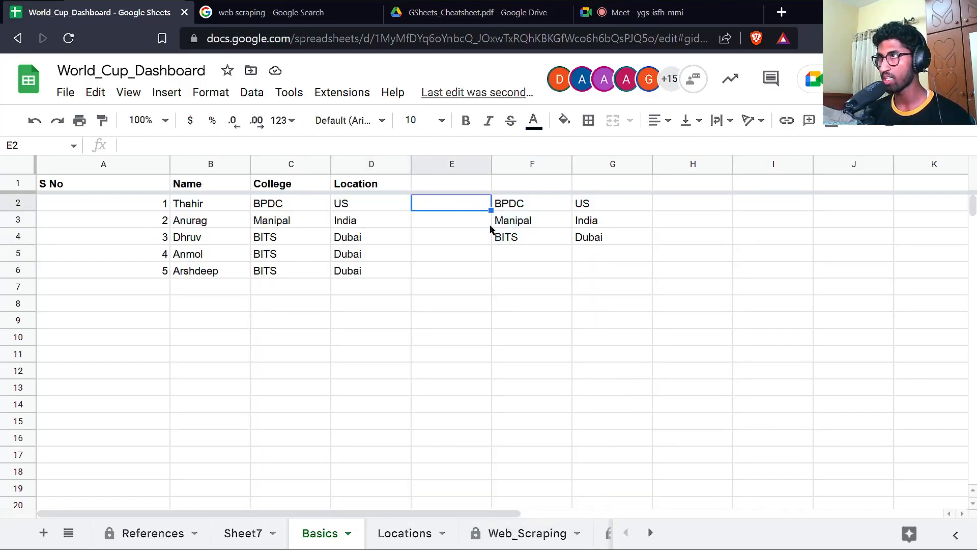
Review the VLOOKUP in D2 argument by argument, covering search key, range, index and is_sorted, with the college list in F2:F4 in mind.
key(Right)
key(shift+Down)
key(shift+Down)
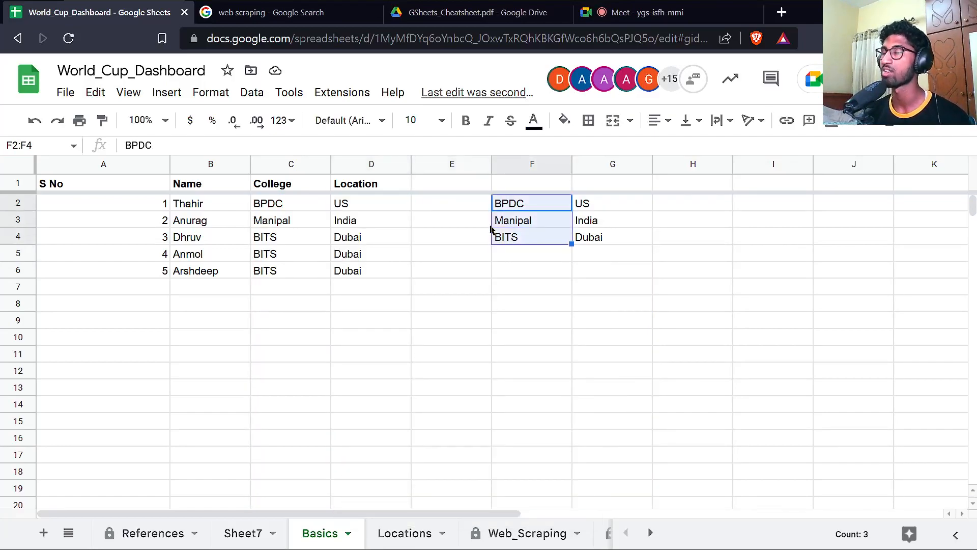
key(Left)
key(Left)
key(Left)
key(Right)
key(Return)
key(Up)
key(Up)
key(Left)
key(shift+End)
key(Left)
key(ctrl+shift+Right)
key(Right)
key(Right)
key(ctrl+shift+Right)
key(ctrl+shift+Right)
key(ctrl+shift+Right)
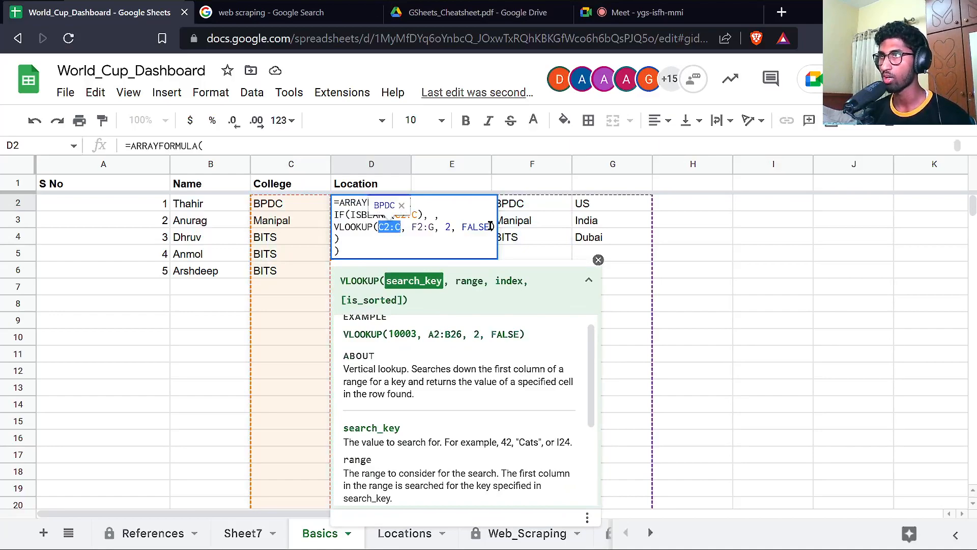
key(Right)
key(Right)
key(Right)
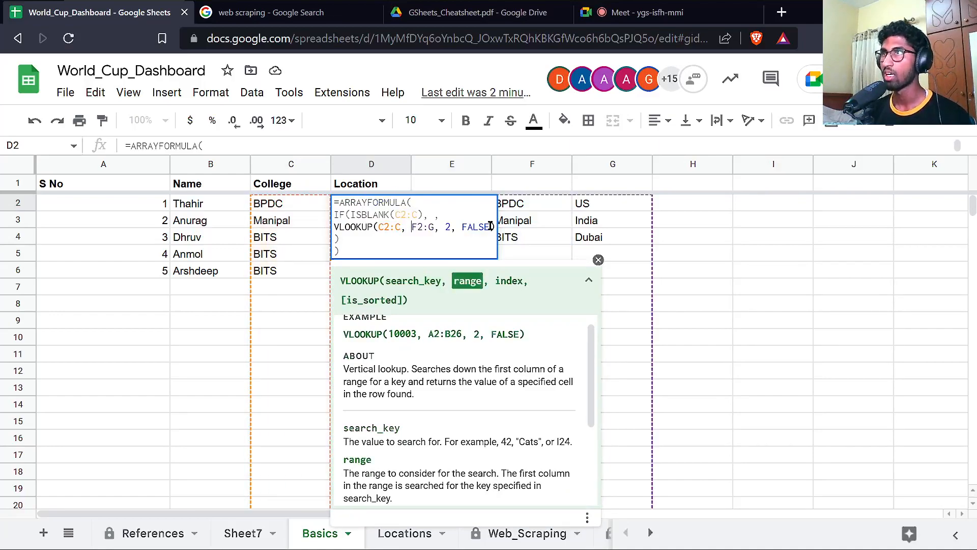
key(ctrl+shift+Right)
key(ctrl+shift+Right)
key(ctrl+shift+Right)
key(Right)
key(Right)
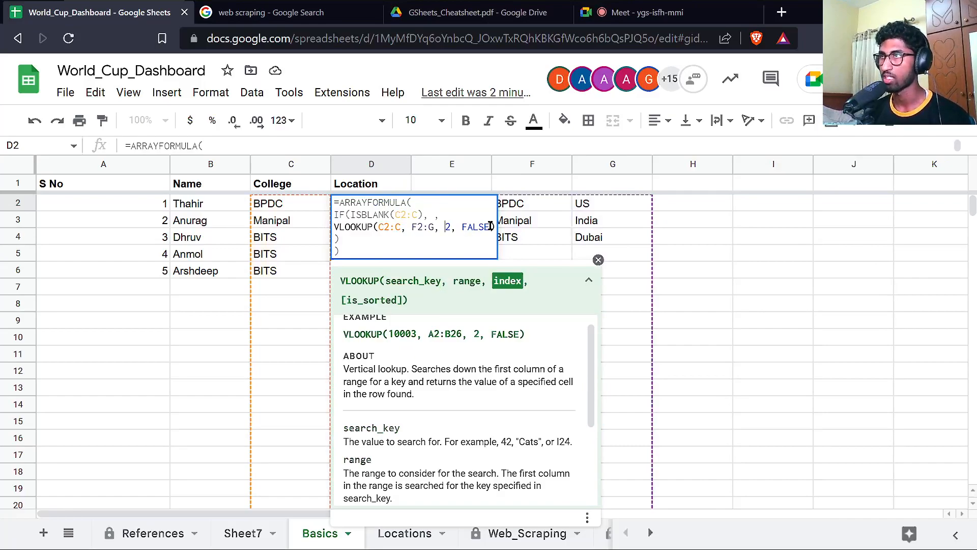
key(Right)
key(Right)
key(Right)
key(ctrl+shift+Right)
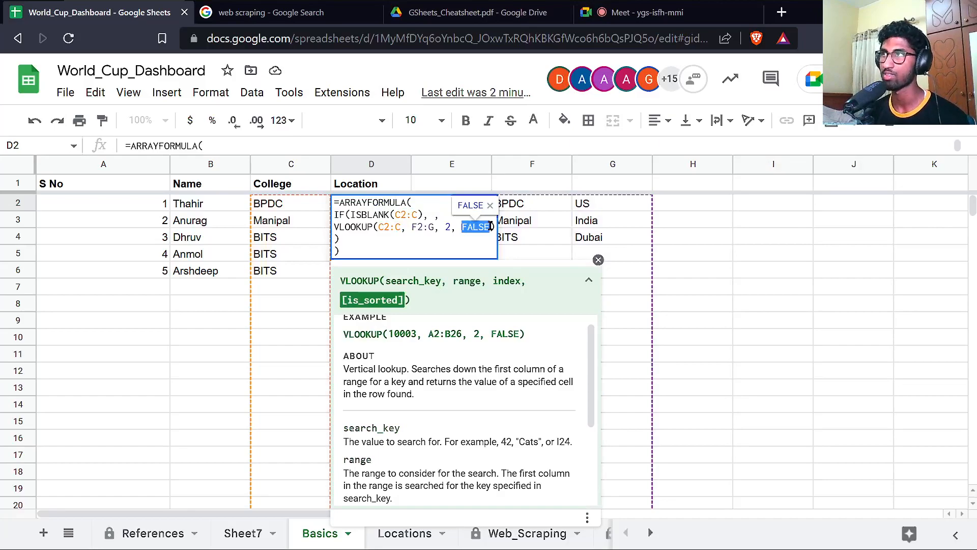
key(Escape)
Set the lookup table's locations to Dubai for BPDC in G2 and Pilani for BITS in G4.
key(Right)
key(Right)
key(Right)
key(Right)
key(Left)
text(Dubai)
key(Return)
key(Down)
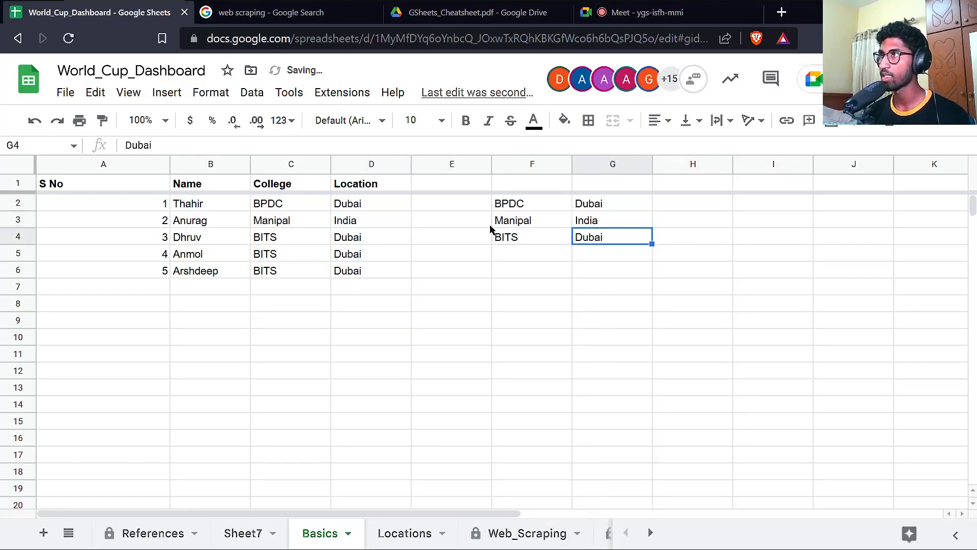
text(Pilani)
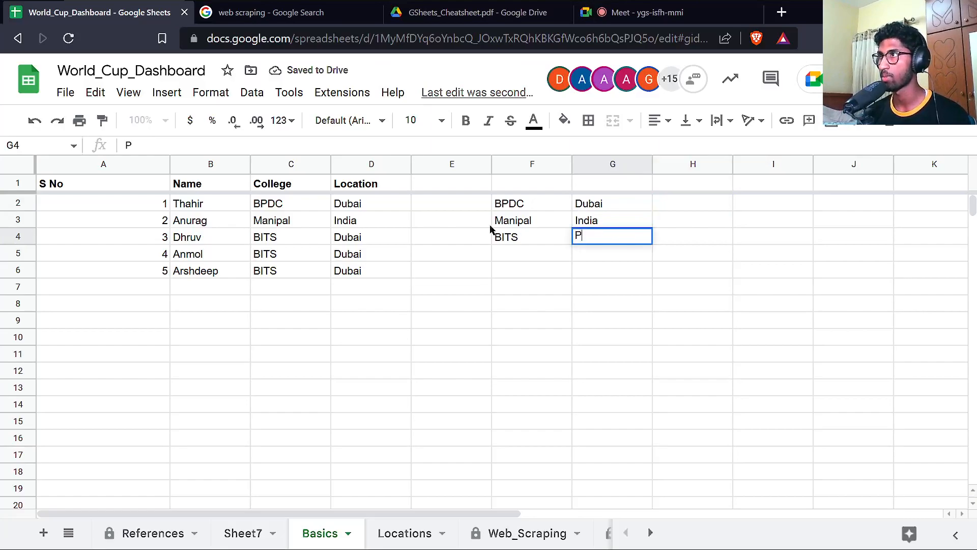
key(Tab)
Add a Country header in E1 beside the Location column.
key(Up)
key(Up)
key(Left)
key(Left)
key(Left)
key(Left)
key(Down)
key(Up)
key(Up)
key(Right)
text(Country)
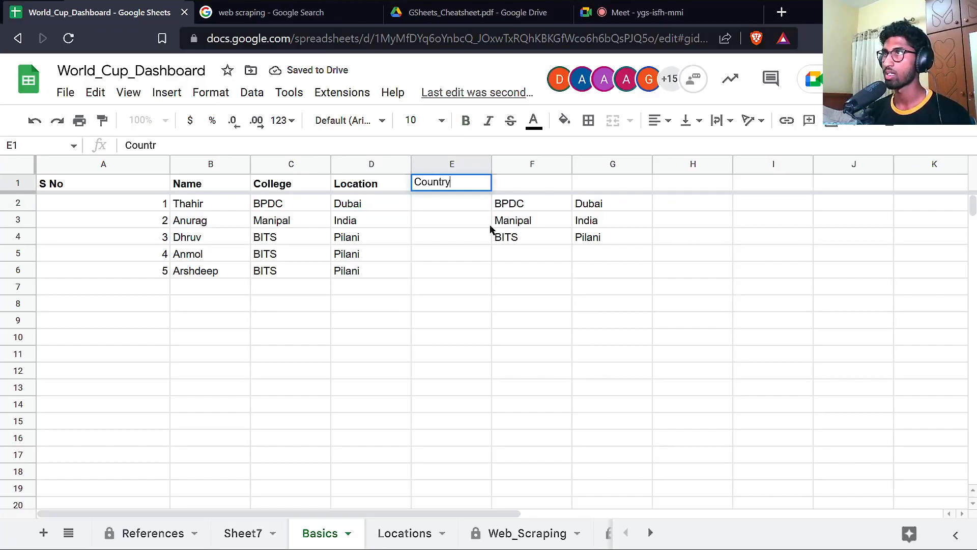
key(Up)
key(Down)
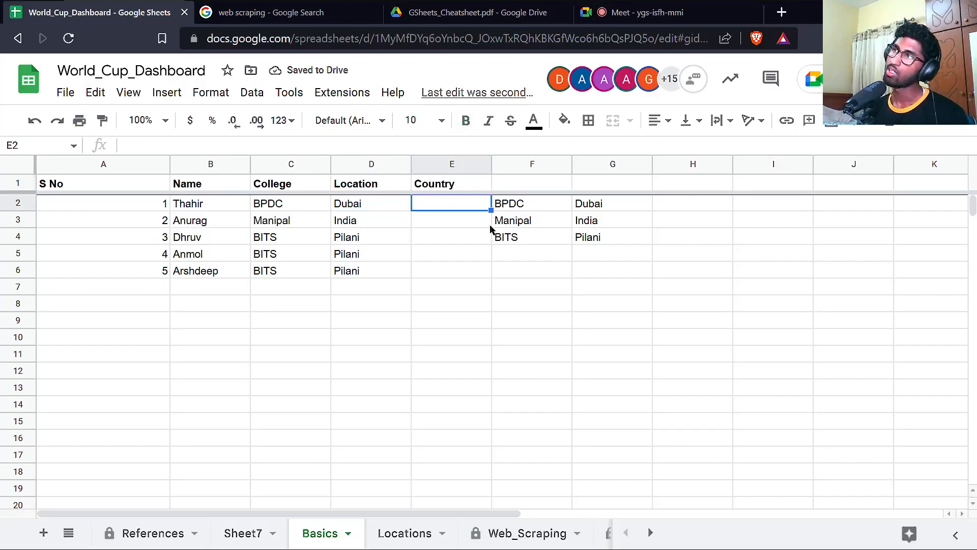
Insert one empty column before column F to separate the college lookup table from the Country column.
key(Right)
key(Right)
key(Left)
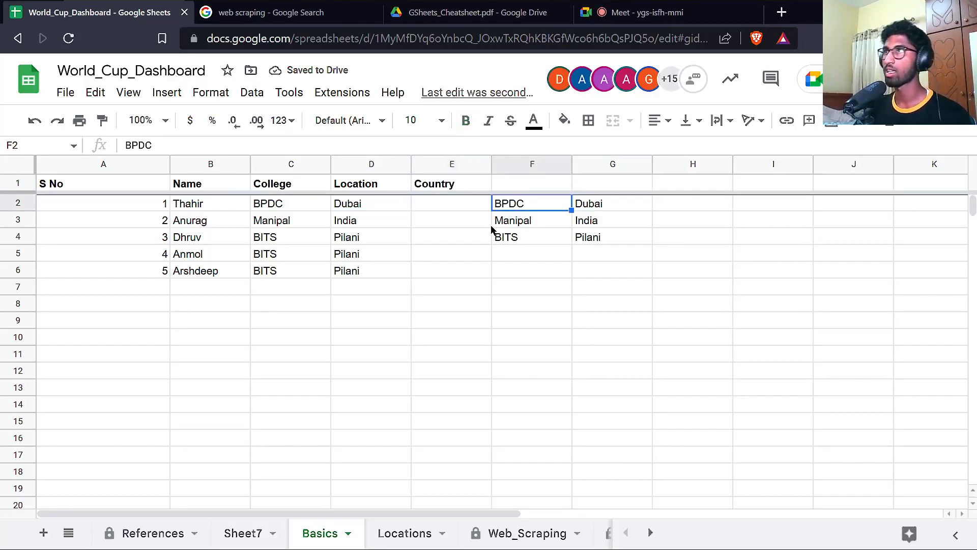
right_click(520, 165)
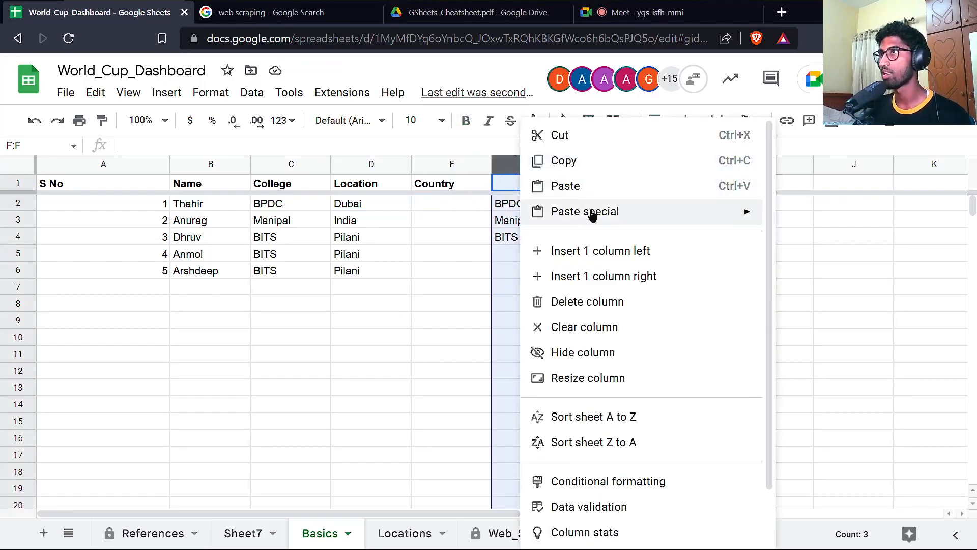
click(641, 242)
Enter UAE in I2 as the country for Dubai and set Manipal's location in H3 to Mangalore.
click(787, 210)
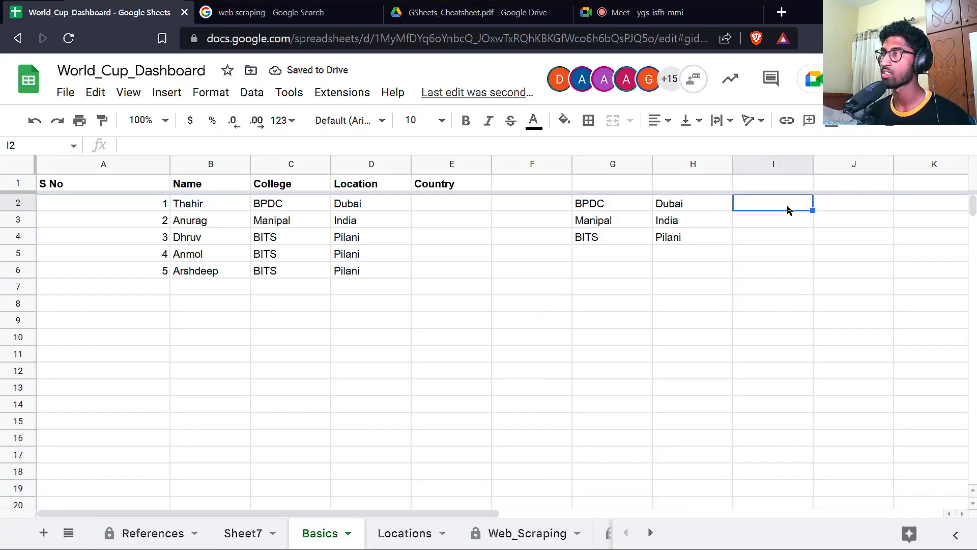
text(UAE)
key(Return)
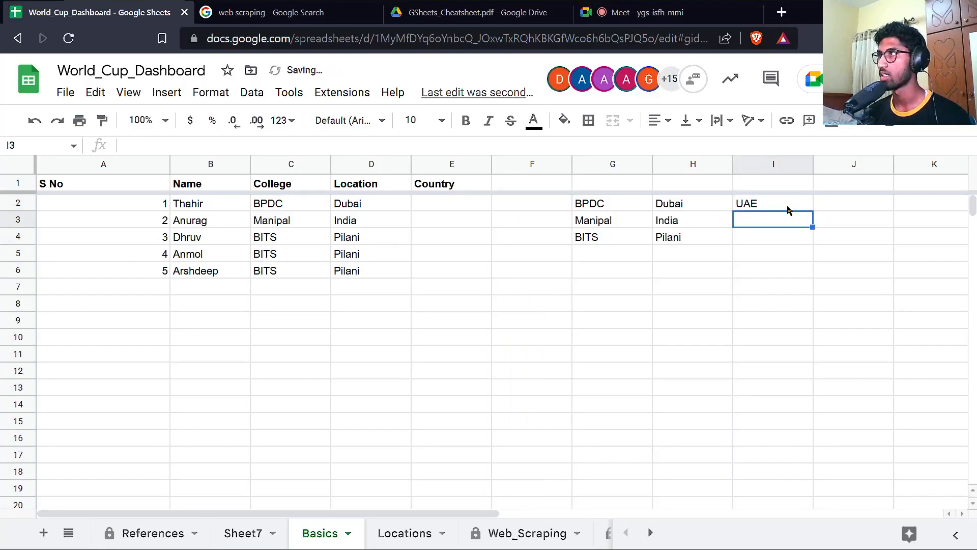
key(Left)
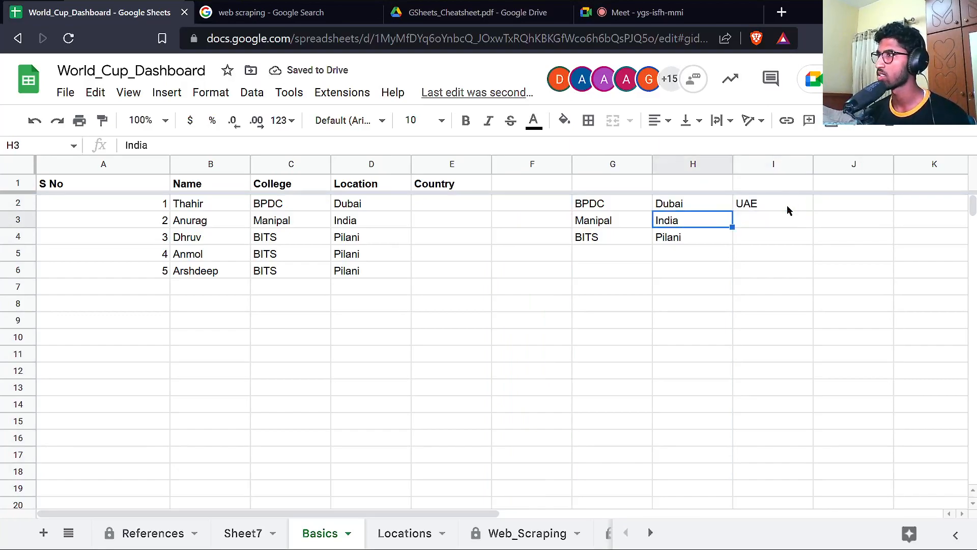
text(Mangalore)
key(Tab)
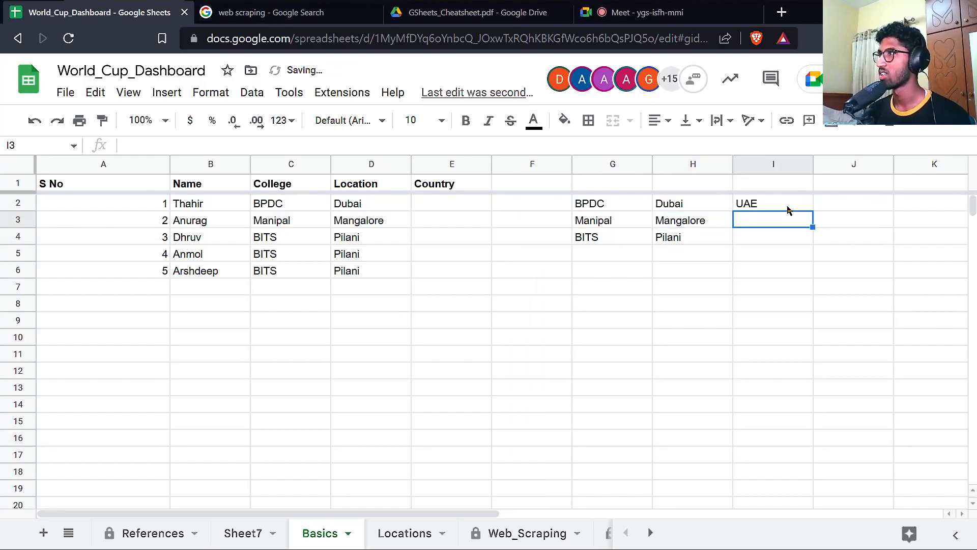
Enter India in I3 and I4 as the country for Mangalore and Pilani.
text(India)
key(Return)
text(I)
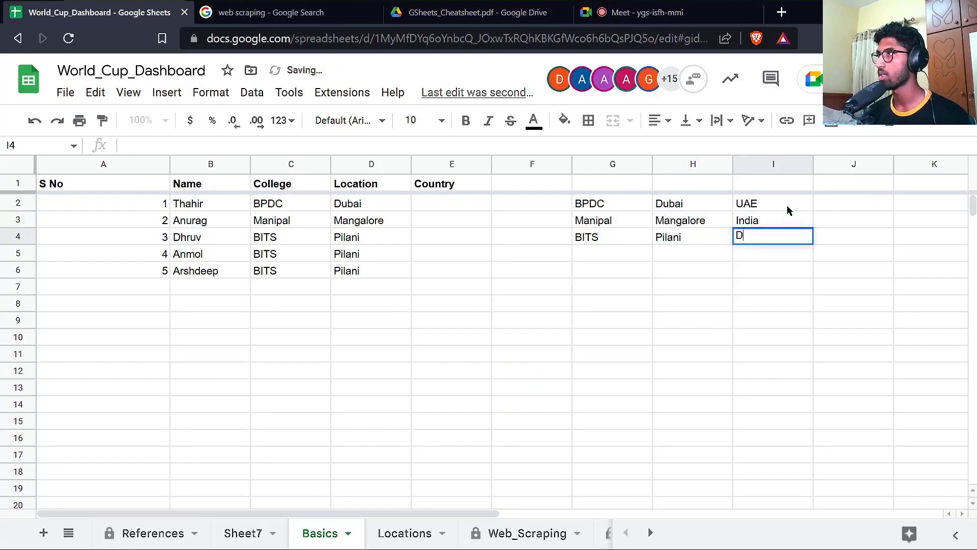
text(ndia)
key(Return)
key(Up)
key(Up)
key(Left)
key(Left)
key(Left)
key(Left)
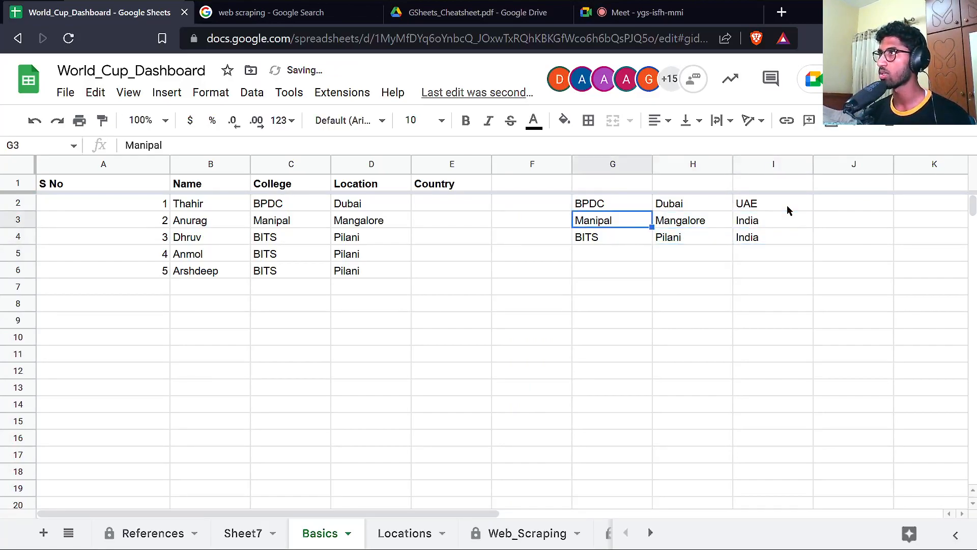
key(Up)
key(Left)
key(Right)
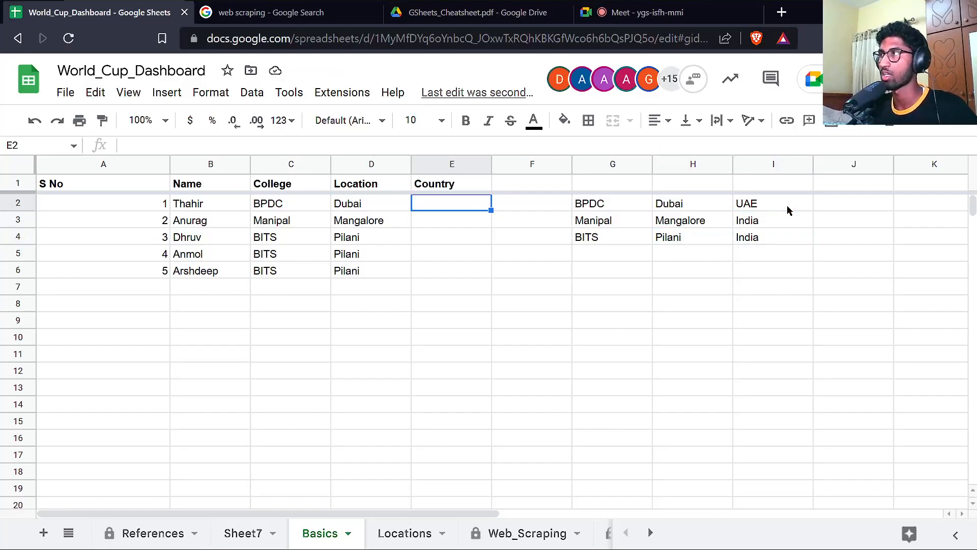
key(Left)
key(Return)
key(ctrl+a)
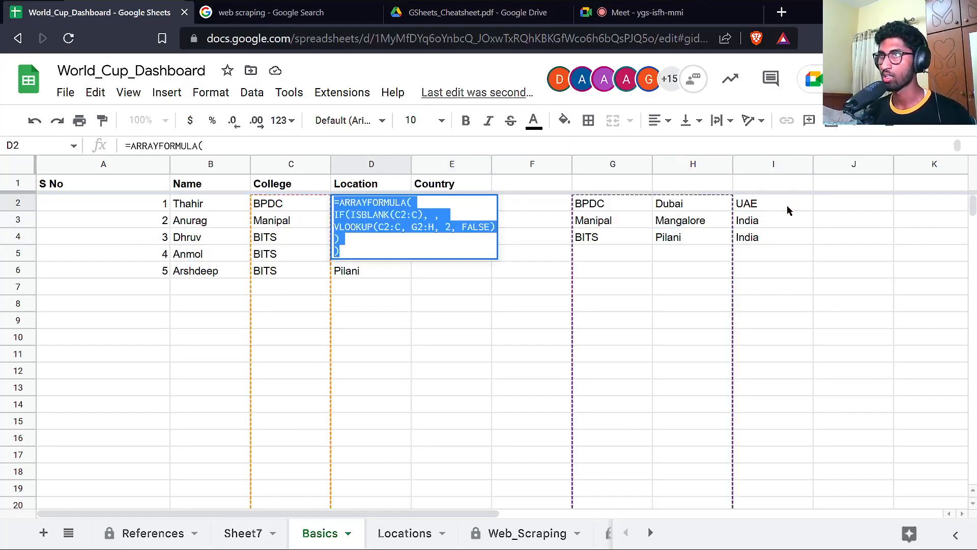
key(ctrl+c)
key(Tab)
key(Return)
key(ctrl+v)
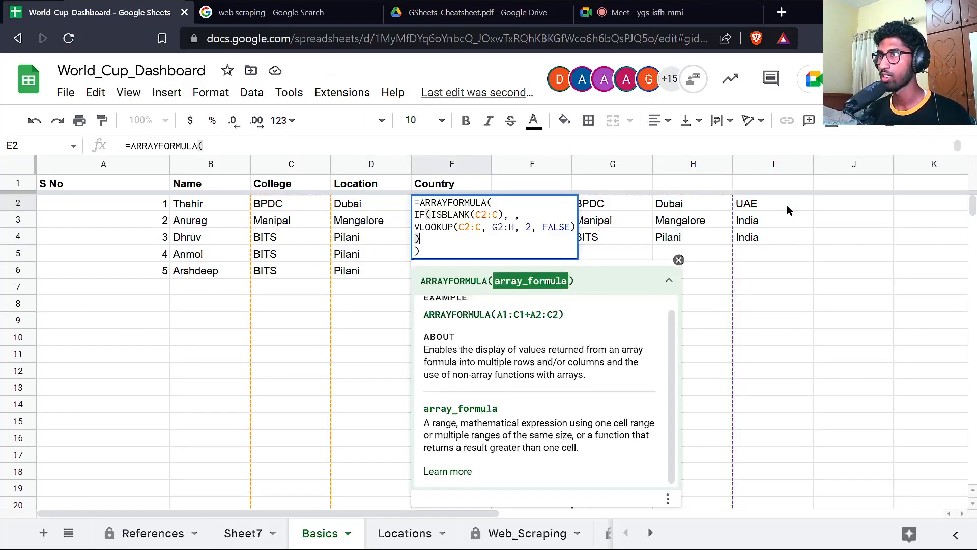
key(Up)
key(Up)
key(Right)
key(Right)
key(Right)
key(Right)
key(Right)
key(Right)
key(Right)
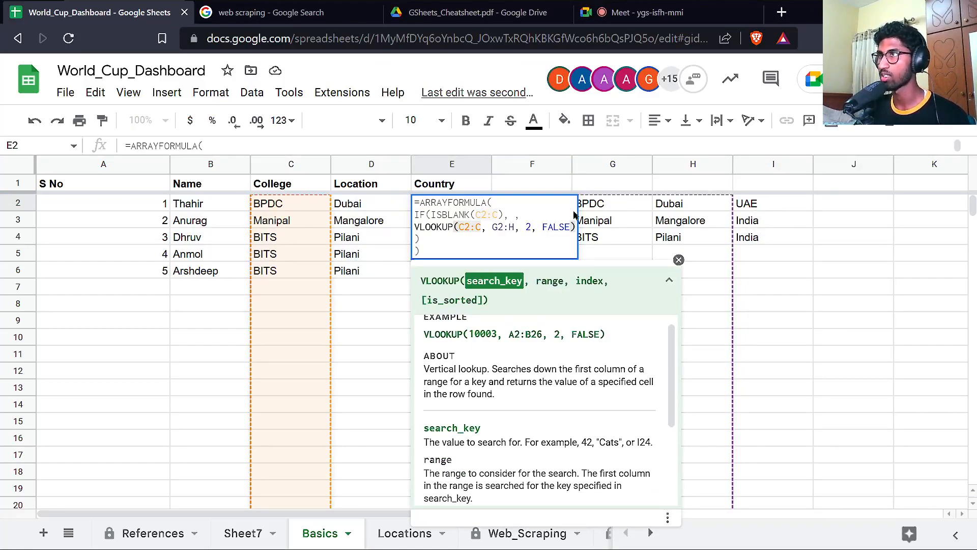
key(Escape)
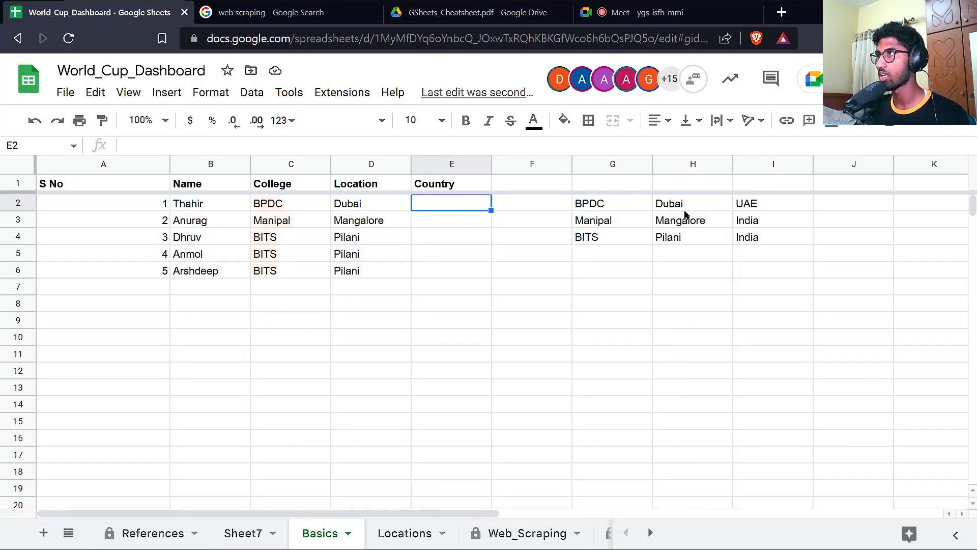
Place a copy of the Location formula text from D2 in E2 under Country, with its references kept as written.
drag(695, 209, 753, 206)
key(ctrl+c)
click(362, 196)
click(429, 207)
click(389, 200)
key(ctrl+a)
click(392, 202)
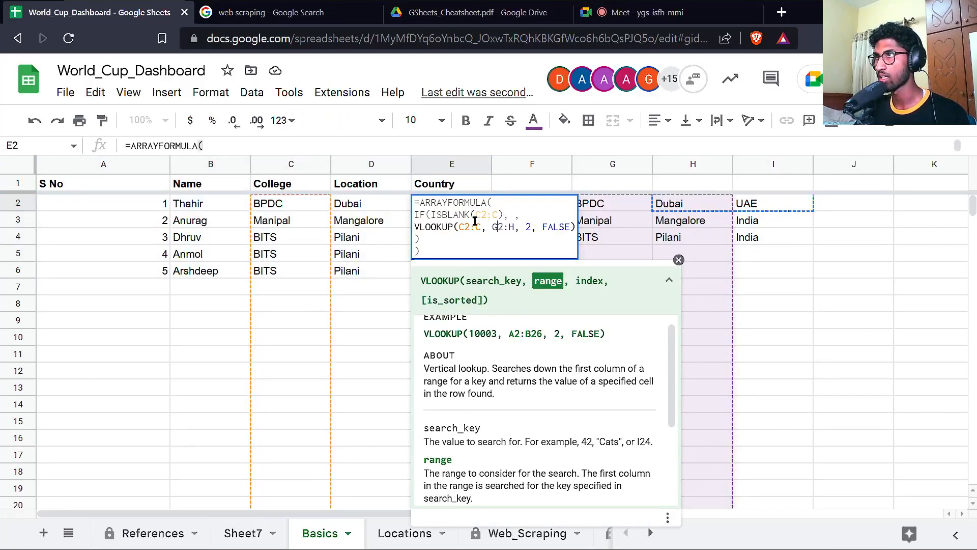
Change the range tested by ISBLANK in the E2 formula to D2:D.
click(480, 215)
key(BackSpace)
text(D)
click(495, 215)
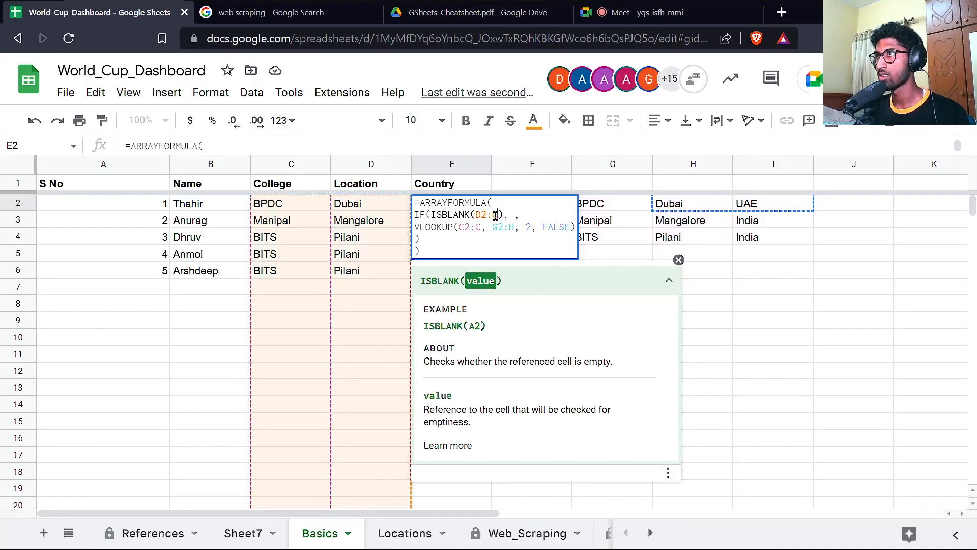
key(BackSpace)
text(D)
Change the VLOOKUP search key in the E2 formula to D2:D.
click(461, 227)
key(BackSpace)
text(D)
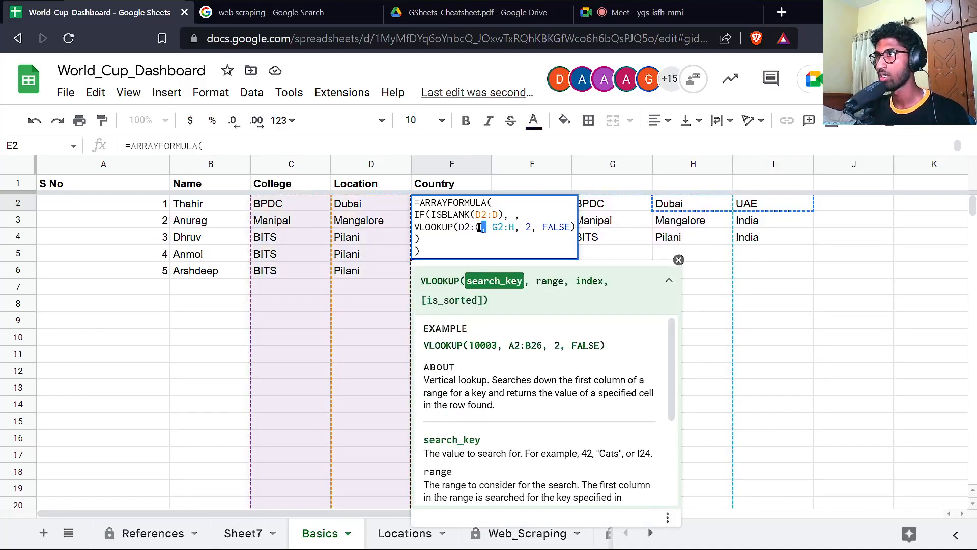
click(477, 226)
key(BackSpace)
text(D)
Set the VLOOKUP range in E2 to H2:I, check the arguments and commit the formula to fill the Country column.
click(512, 228)
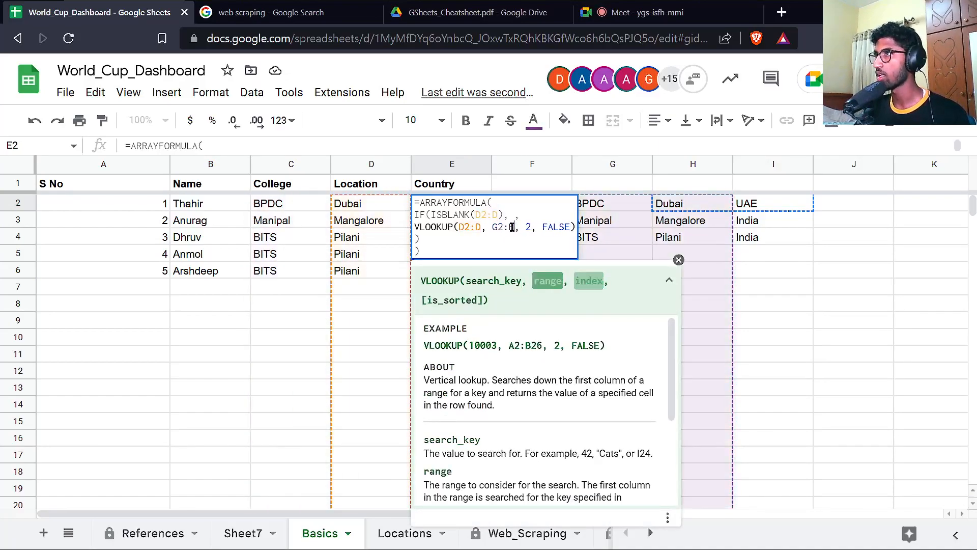
key(BackSpace)
text(I)
key(Left)
key(Left)
key(Left)
key(BackSpace)
text(H)
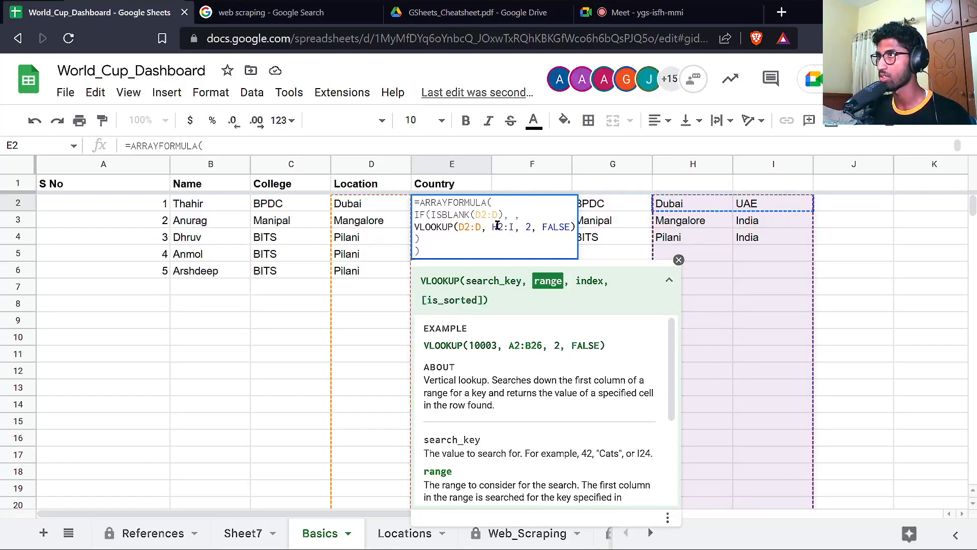
drag(470, 227, 464, 227)
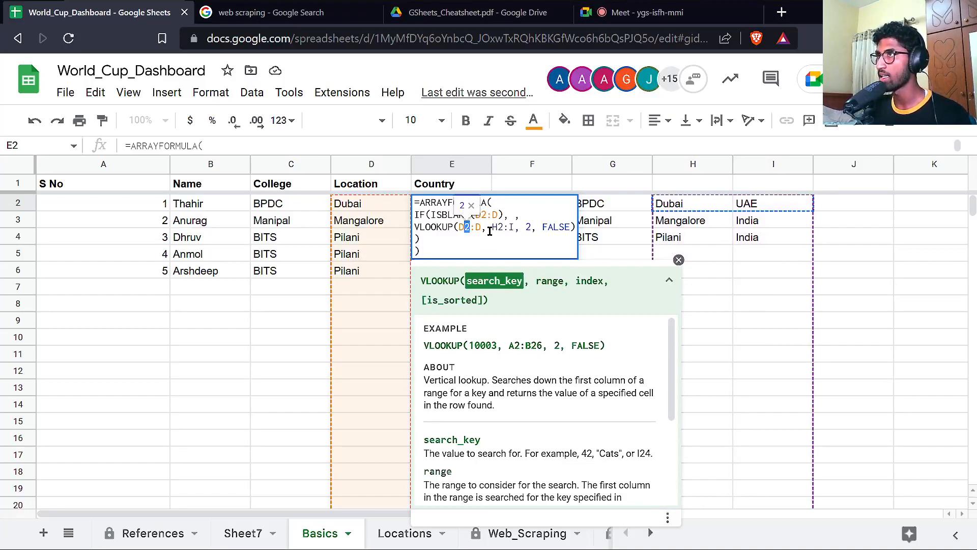
drag(492, 227, 504, 238)
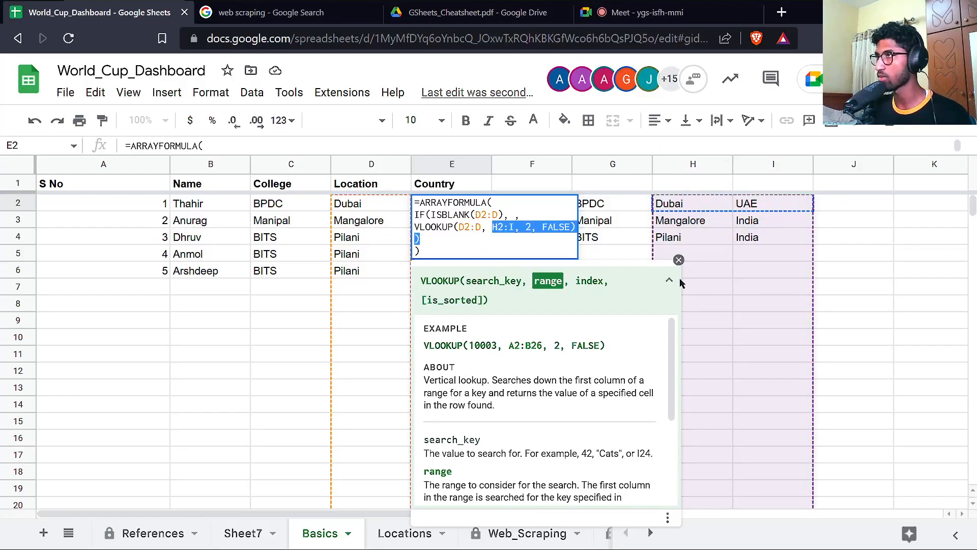
click(519, 227)
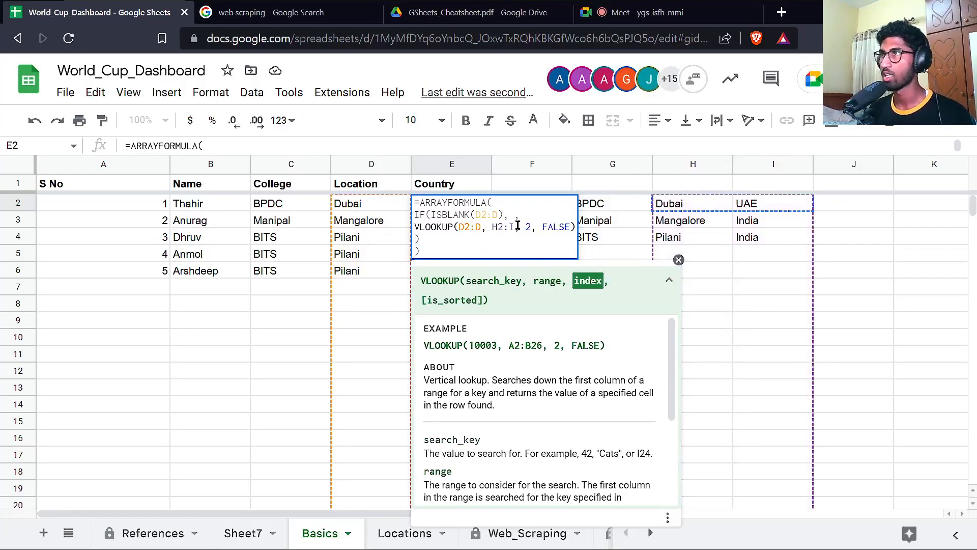
key(Return)
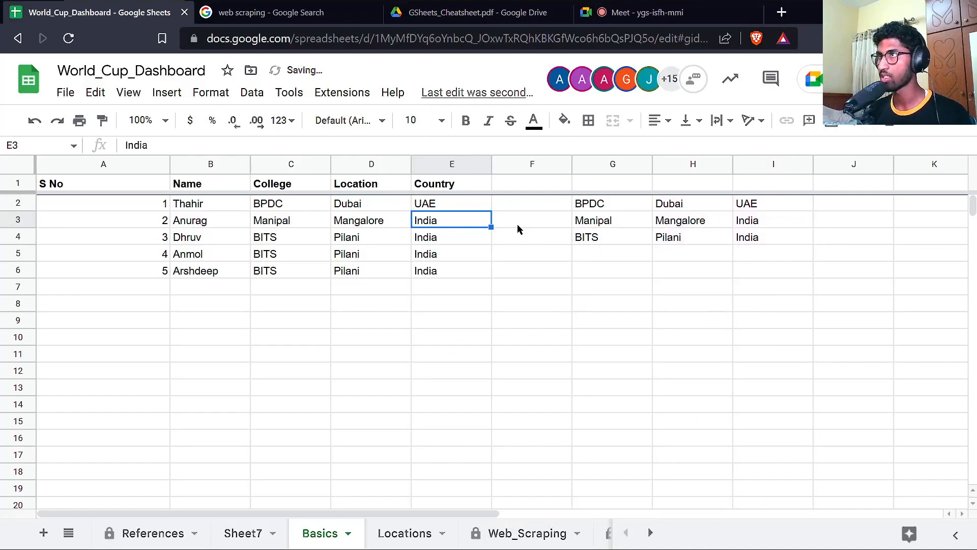
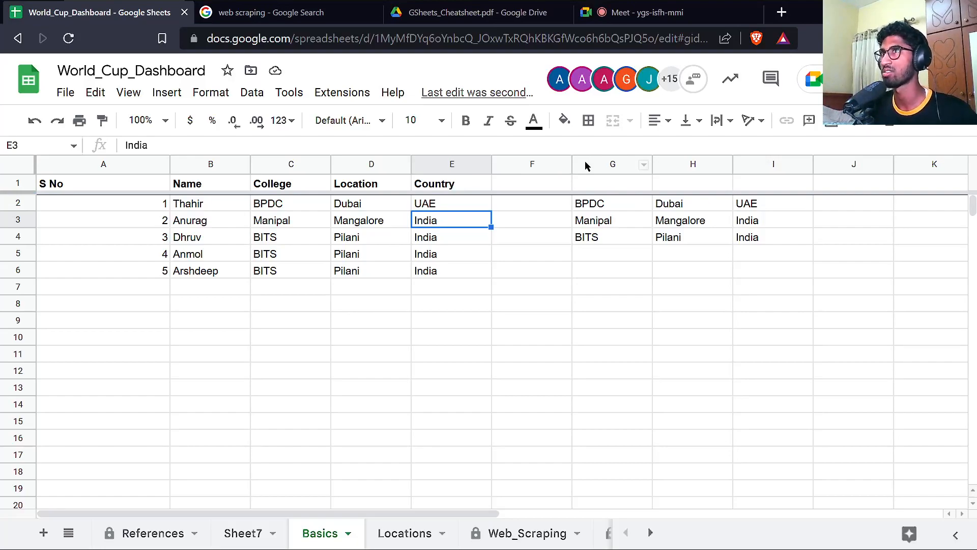
Switch to GSheets_Cheatsheet.pdf in Google Drive and review the Natural Join and capital/small letter counting sections.
click(478, 23)
click(288, 278)
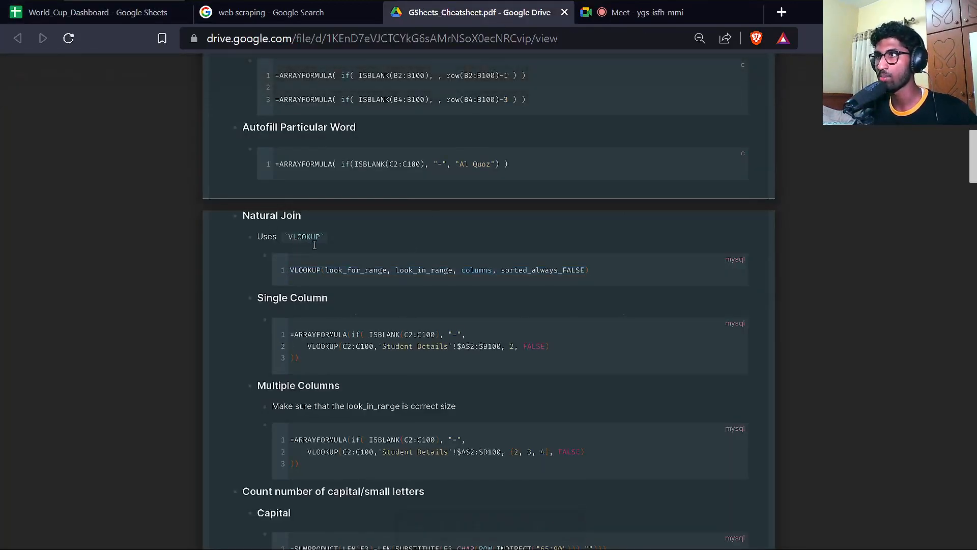
scroll(348, 305, down, 6)
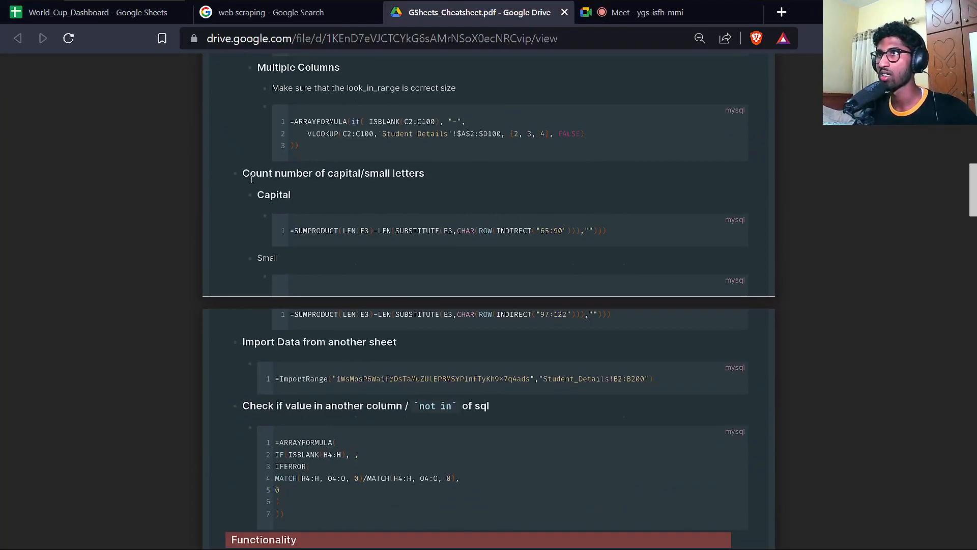
drag(259, 194, 268, 258)
click(277, 262)
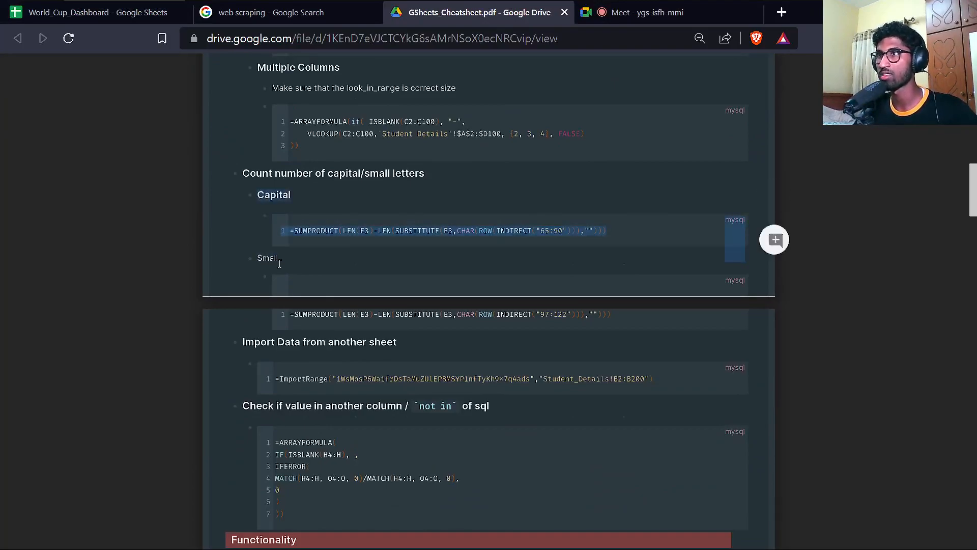
Return to the World_Cup_Dashboard spreadsheet and move the lookup data from columns G:I of Basics to cell A2 of the Locations sheet.
scroll(298, 266, down, 2)
scroll(298, 267, down, 2)
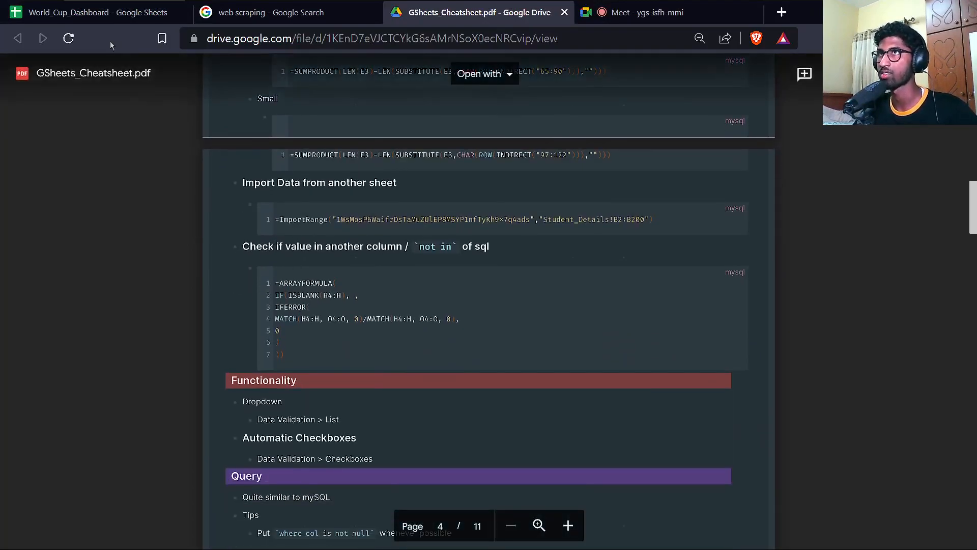
click(97, 12)
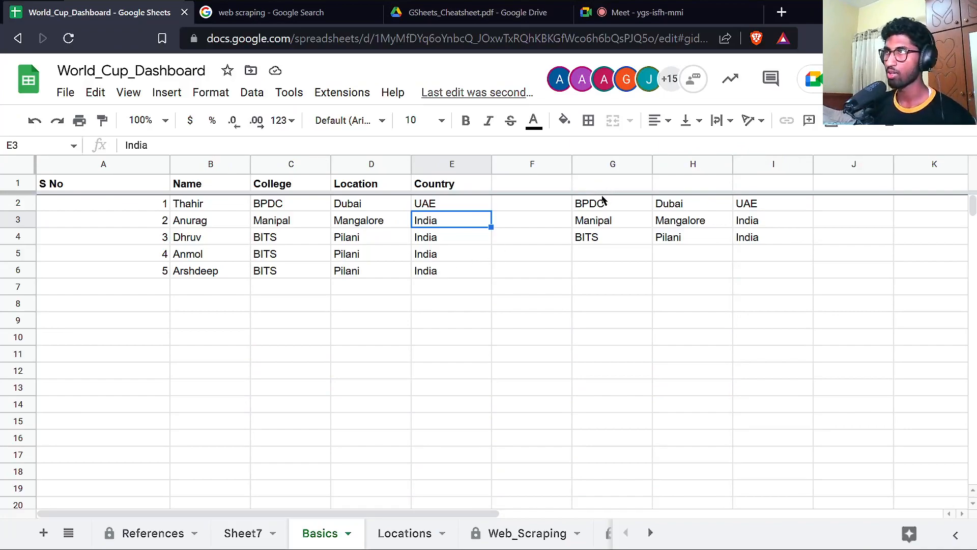
click(589, 162)
shift+click(747, 163)
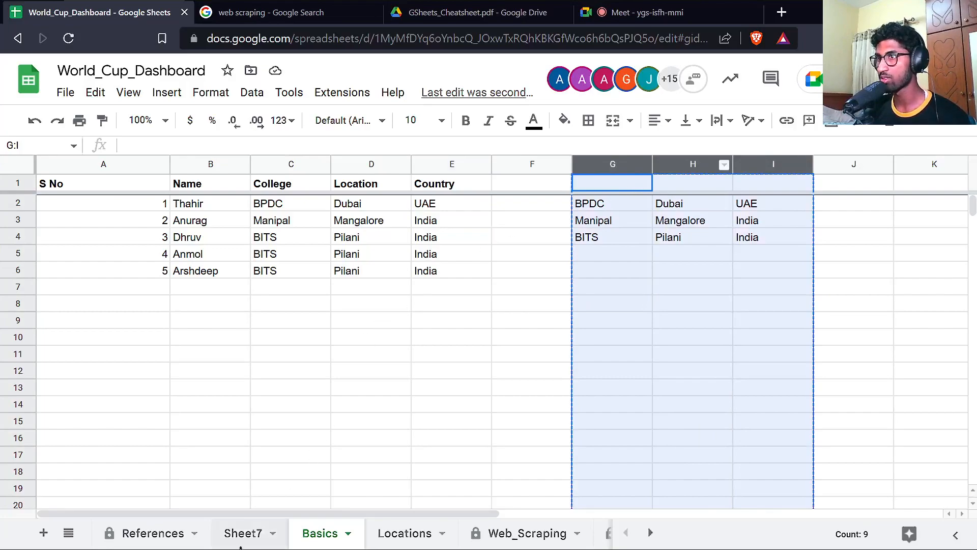
click(237, 535)
click(402, 533)
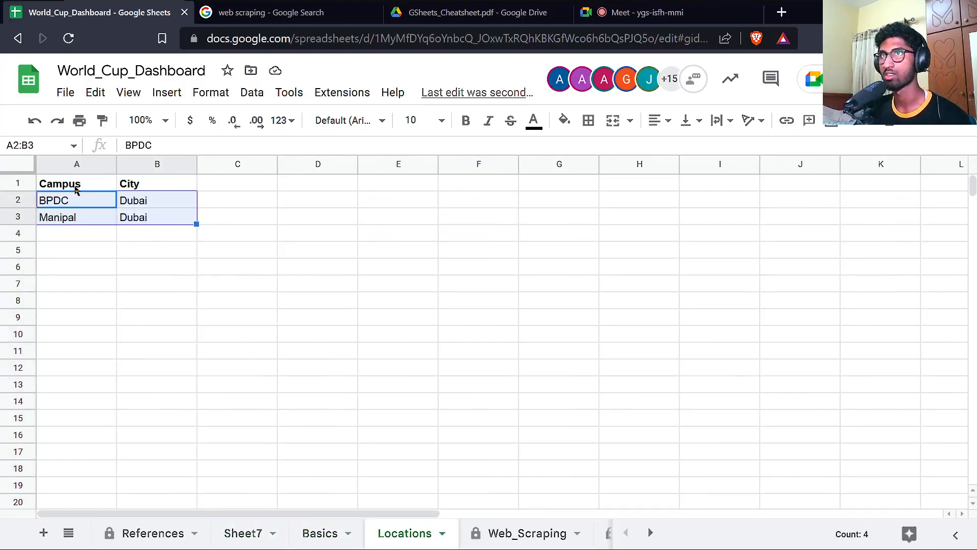
Add the header Country in cell C1 of the Locations sheet.
click(206, 184)
text(C)
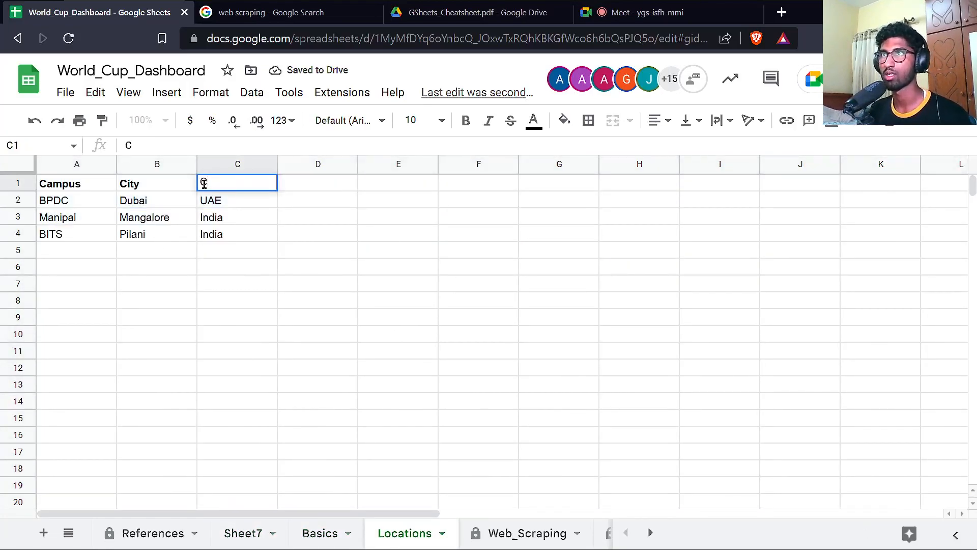
text(ountry)
key(Return)
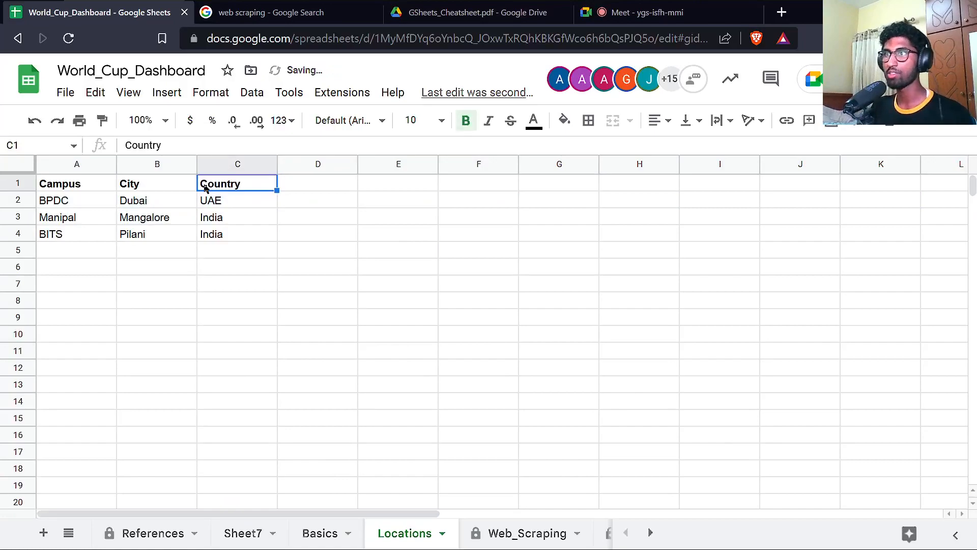
Cut the ARRAYFORMULA VLOOKUP formula out of cell D2 on the Basics sheet and paste it back into the same cell.
click(305, 532)
click(317, 204)
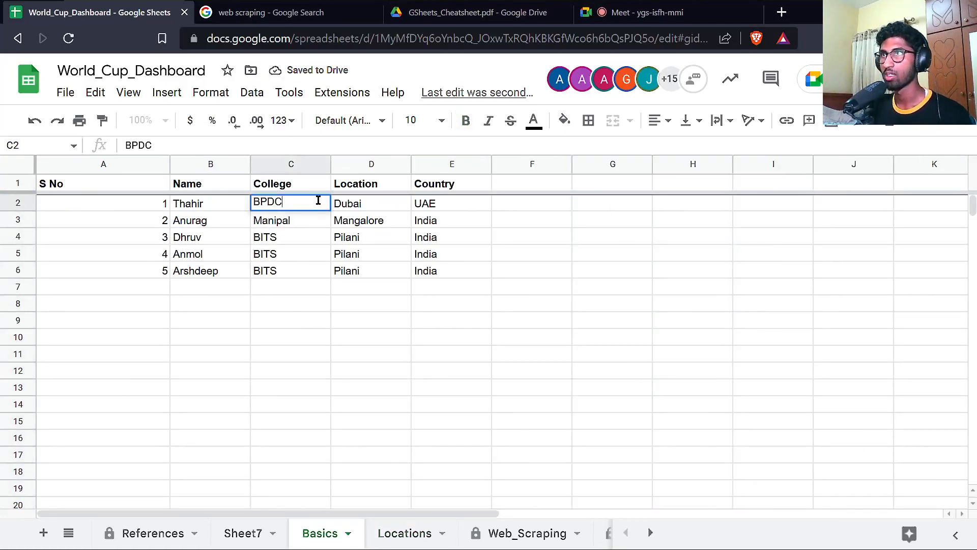
double_click(364, 205)
key(ctrl+a)
key(ctrl+x)
click(366, 220)
key(Up)
key(Return)
key(ctrl+v)
key(Return)
Inspect the re-entered formula in D2 and leave it without making changes.
key(Up)
key(Return)
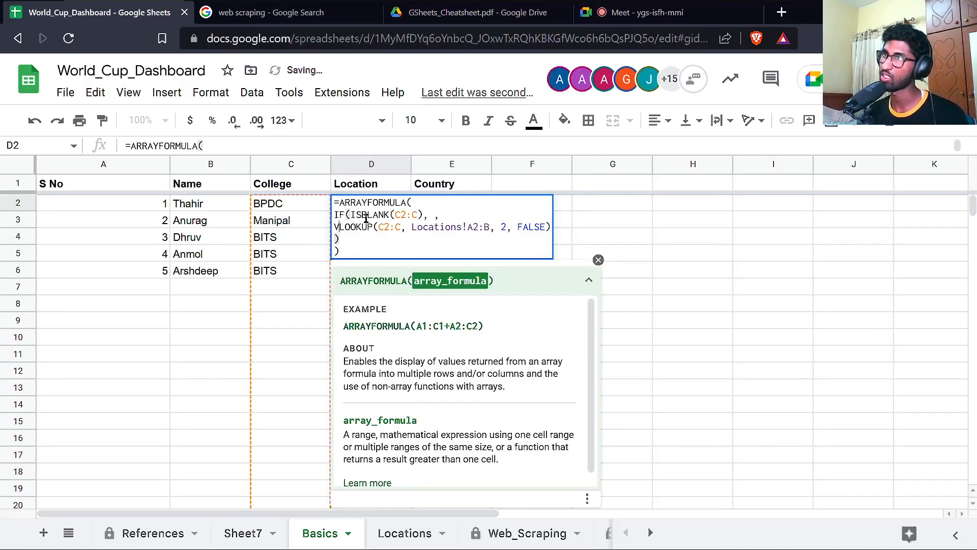
key(Up)
key(Escape)
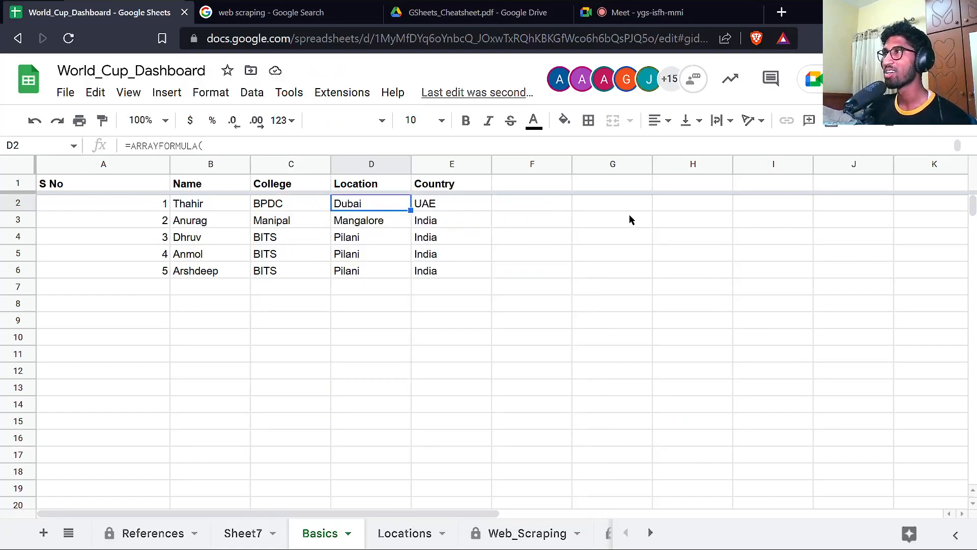
Compare the emptied area from G2 to column I on Basics with the data in A2:C6 of the Locations sheet.
click(614, 208)
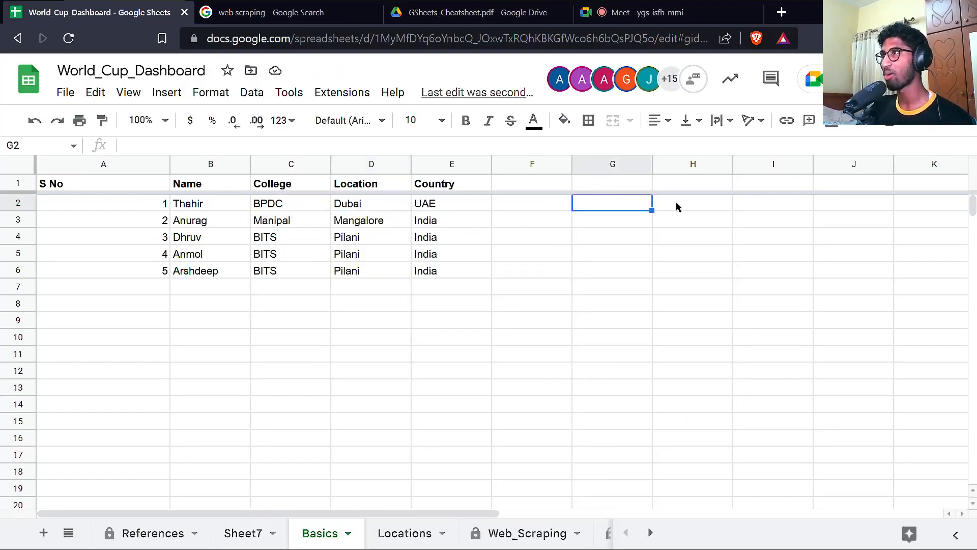
shift+click(806, 281)
click(371, 540)
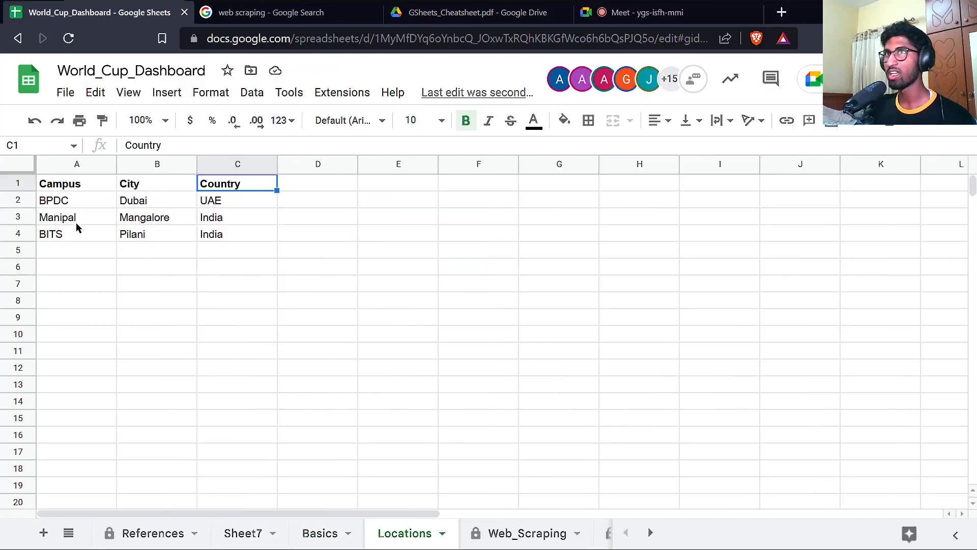
click(62, 201)
shift+click(212, 269)
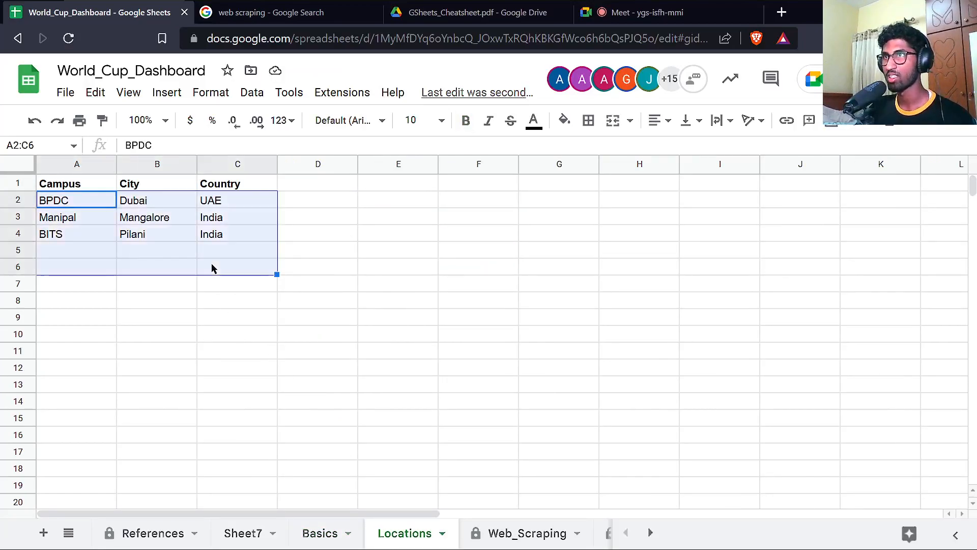
Examine the VLOOKUP range in the D2 formula on Basics, highlighting the Locations! sheet prefix and the A2:B part.
click(320, 532)
double_click(367, 205)
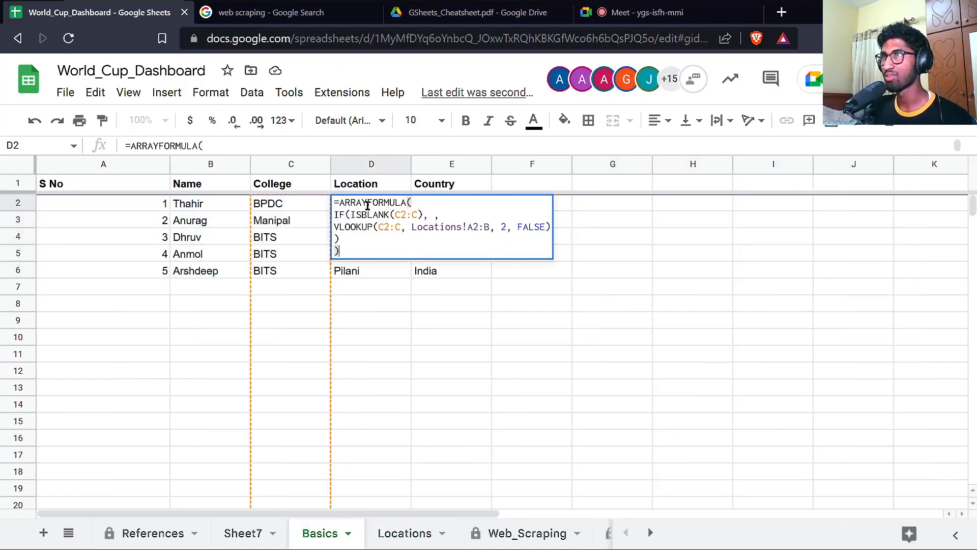
click(413, 227)
shift+click(462, 227)
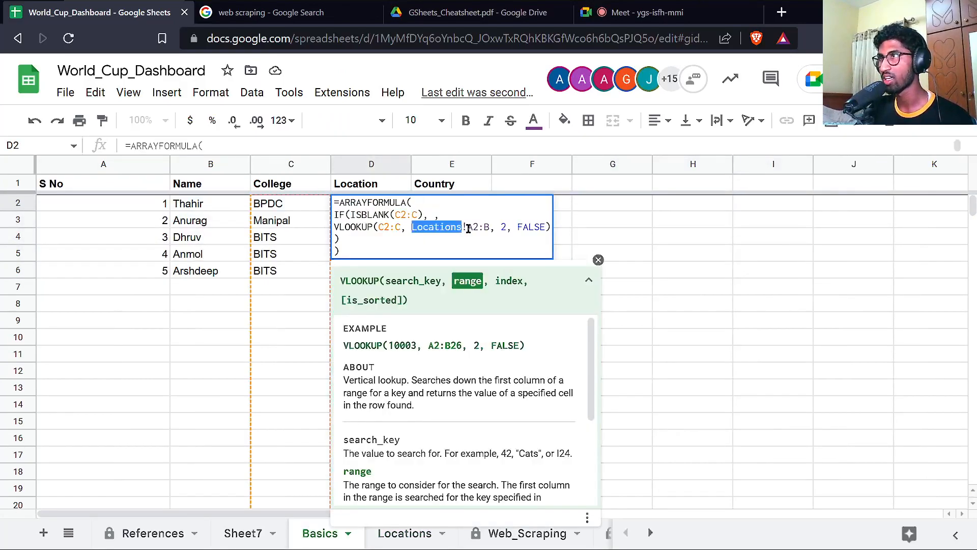
shift+click(489, 227)
shift+click(465, 227)
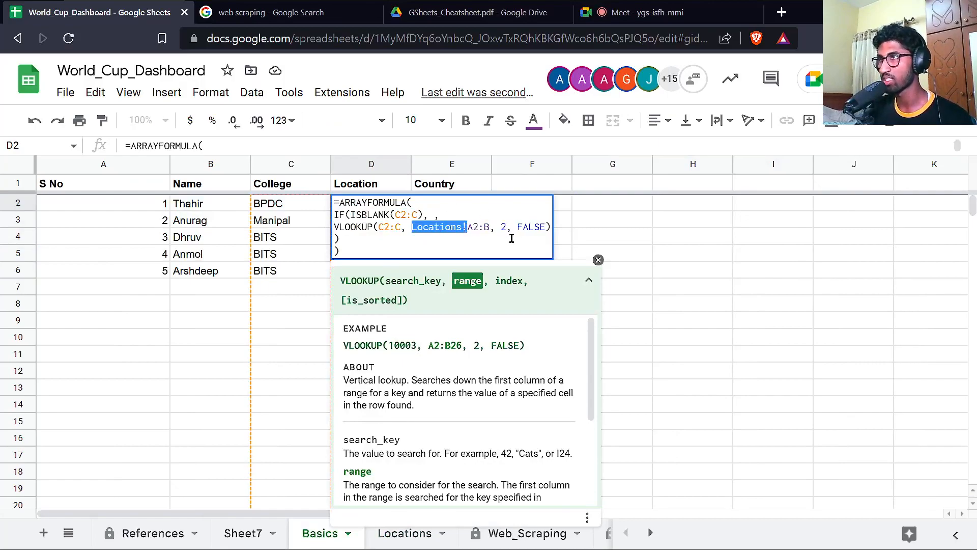
click(467, 227)
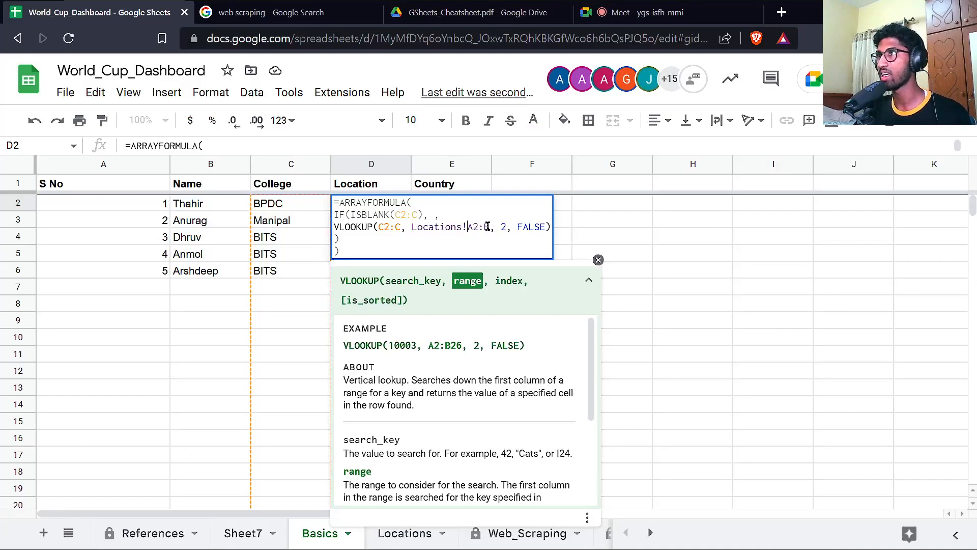
shift+click(487, 227)
click(413, 228)
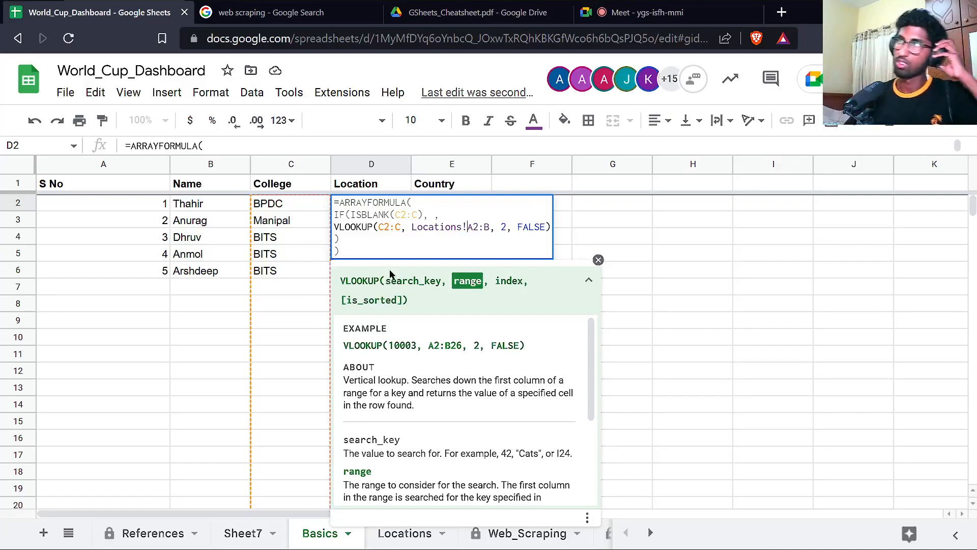
double_click(490, 227)
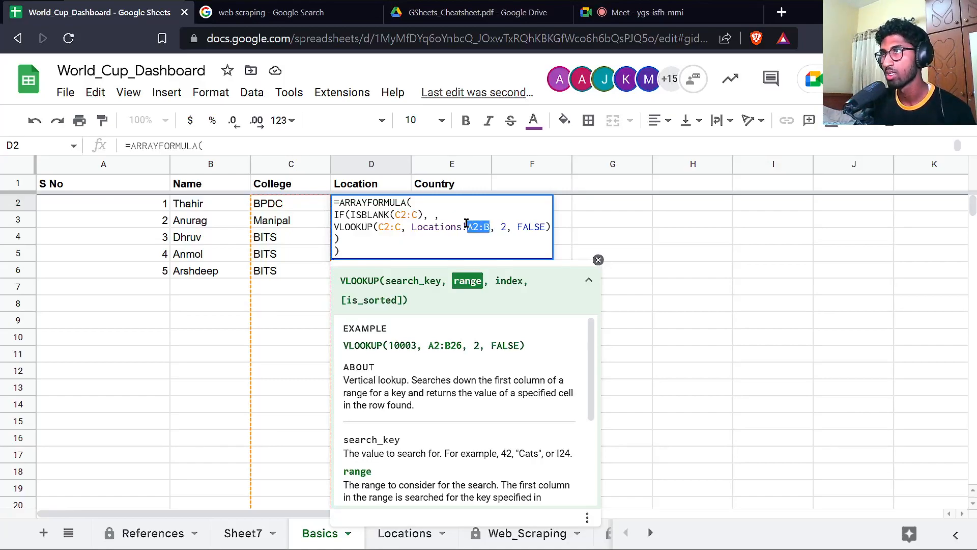
click(466, 224)
double_click(489, 227)
click(466, 224)
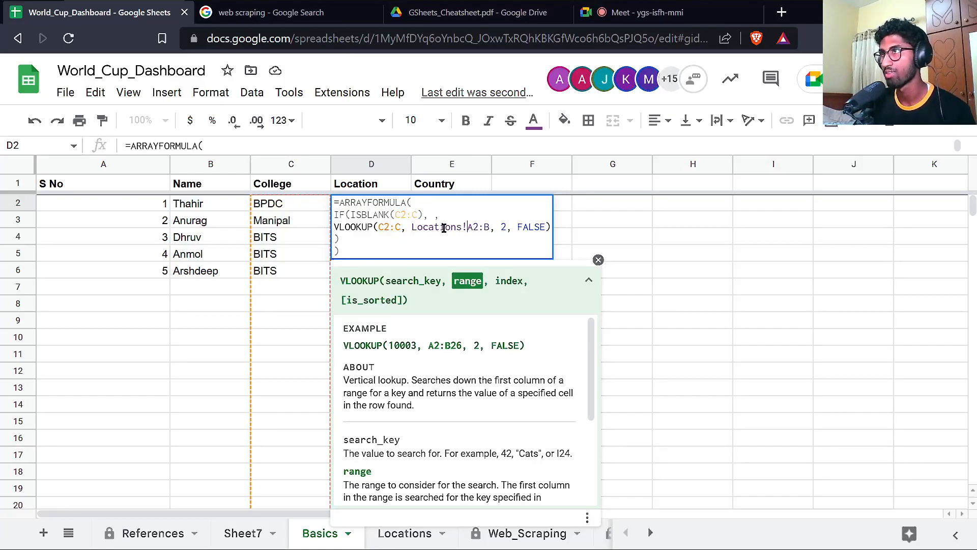
Remove the Locations! prefix from the VLOOKUP range in D2, commit the formula, and undo the change.
shift+click(412, 227)
key(BackSpace)
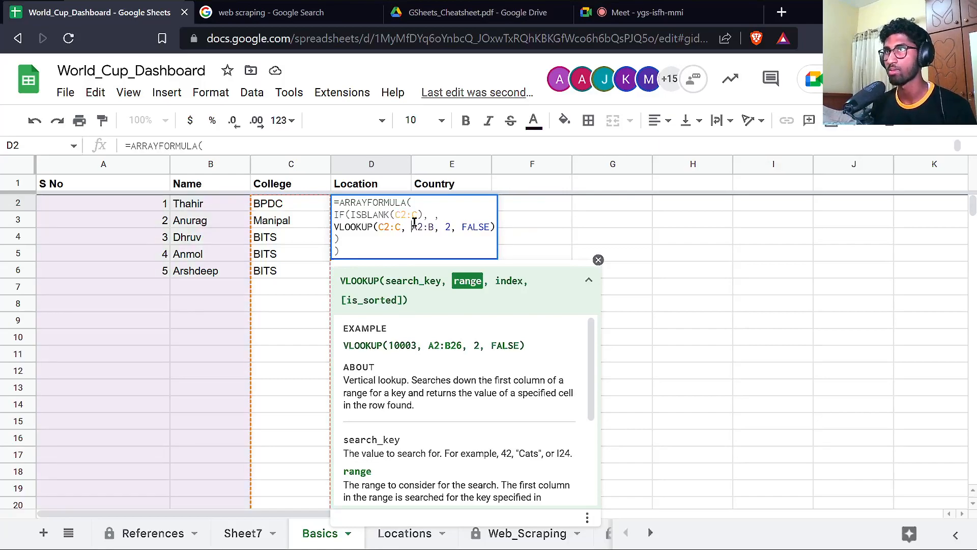
key(Delete)
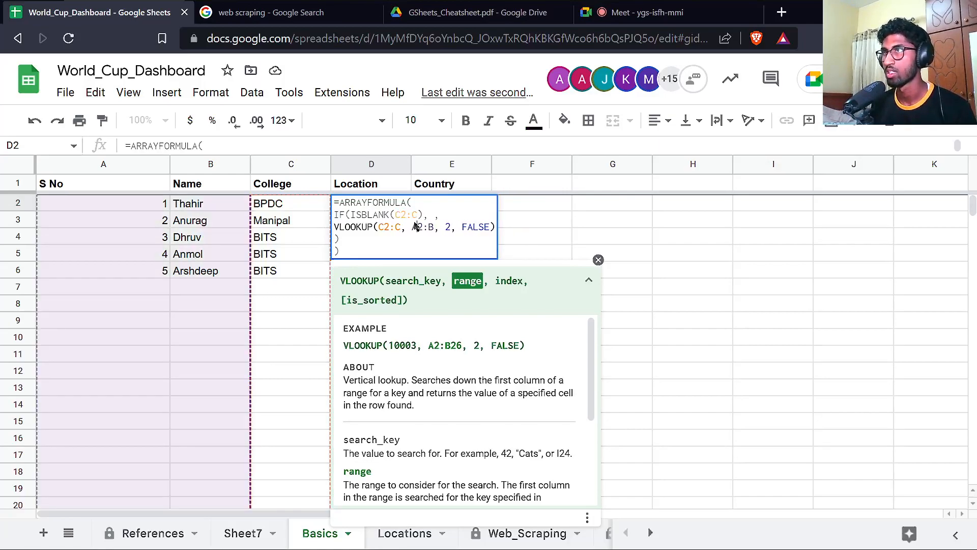
key(Return)
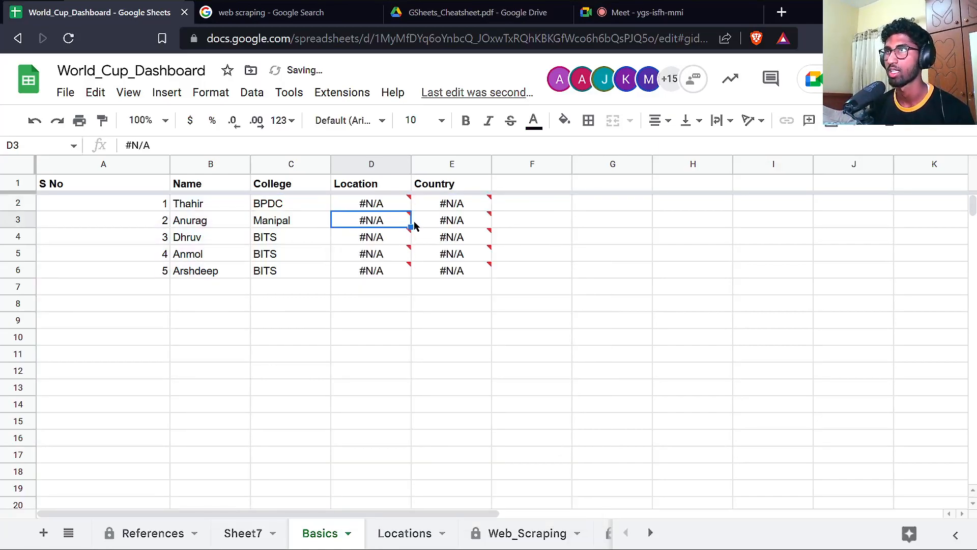
key(ctrl+z)
Reopen the D2 formula, highlight the sheet name in front of the exclamation mark, and leave it without edits.
key(Return)
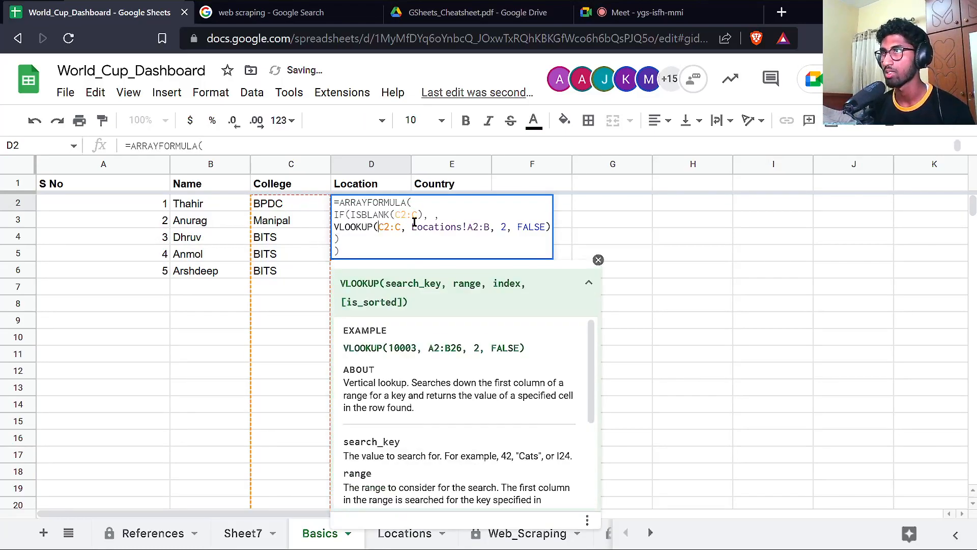
key(ctrl+Right)
key(ctrl+Right)
key(ctrl+Right)
key(ctrl+Right)
key(ctrl+shift+Right)
key(ctrl+shift+Right)
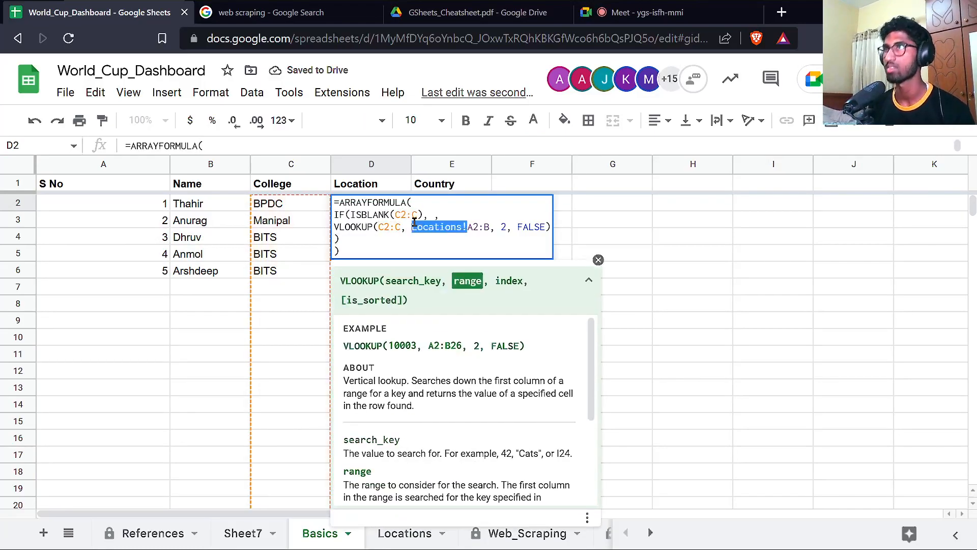
key(Left)
key(ctrl+shift+Right)
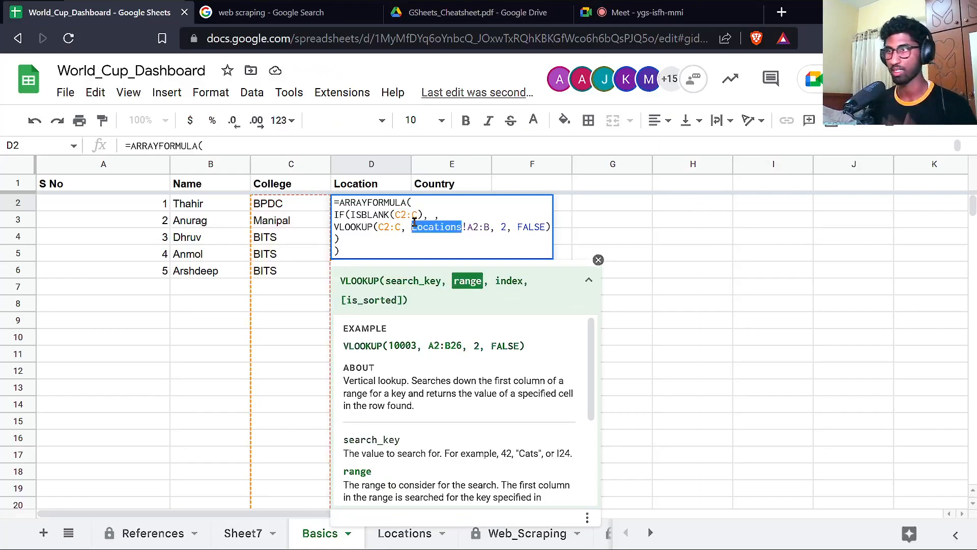
key(Escape)
Rename the Locations sheet to the first name listed in cell B2 of Basics.
click(402, 532)
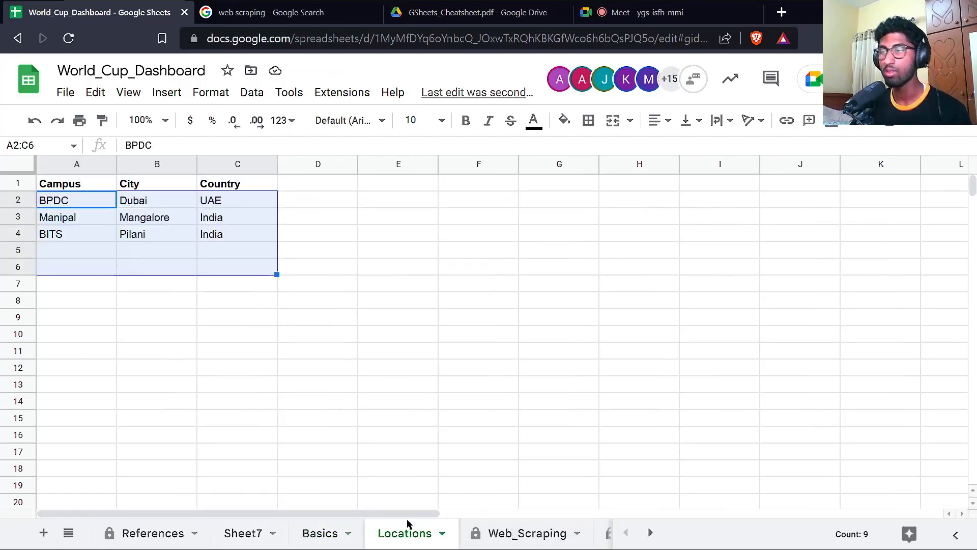
click(442, 534)
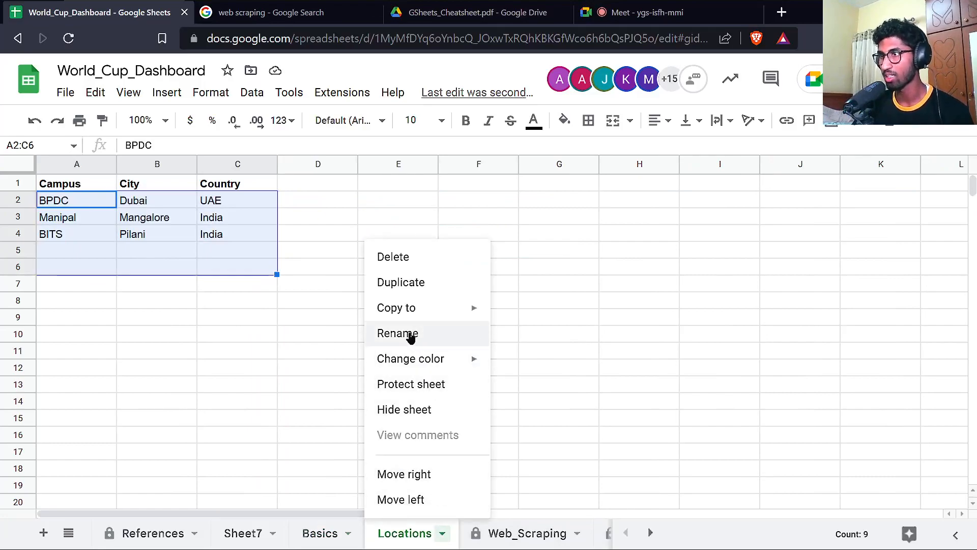
click(410, 335)
text(Thahir)
key(Return)
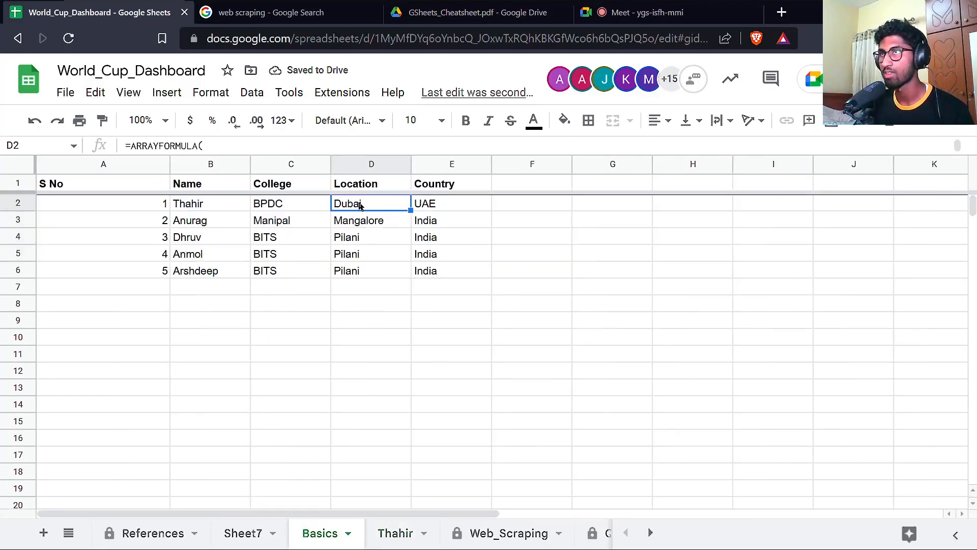
Check the renamed sheet's reference in the D2 formula on Basics, and glance at GSheets_Cheatsheet.pdf before returning to the spreadsheet.
double_click(360, 205)
drag(412, 226, 447, 230)
key(Escape)
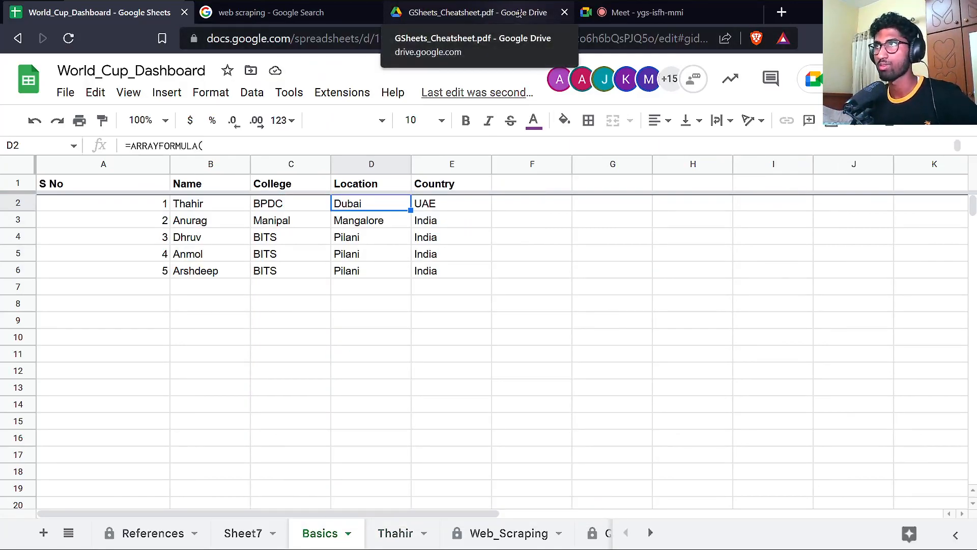
click(518, 13)
click(133, 18)
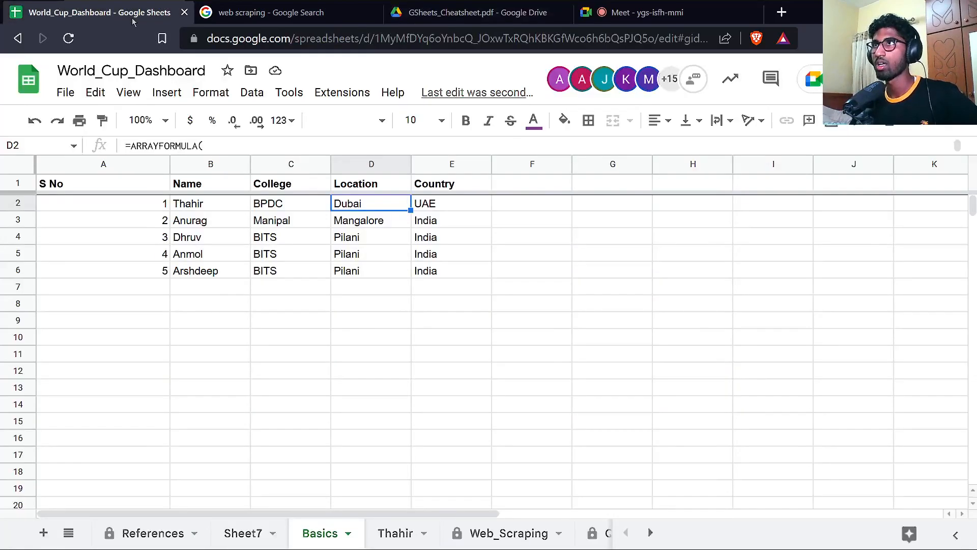
Enter the column header Registered_For_GDSC in cell F1 of the Basics sheet.
click(510, 181)
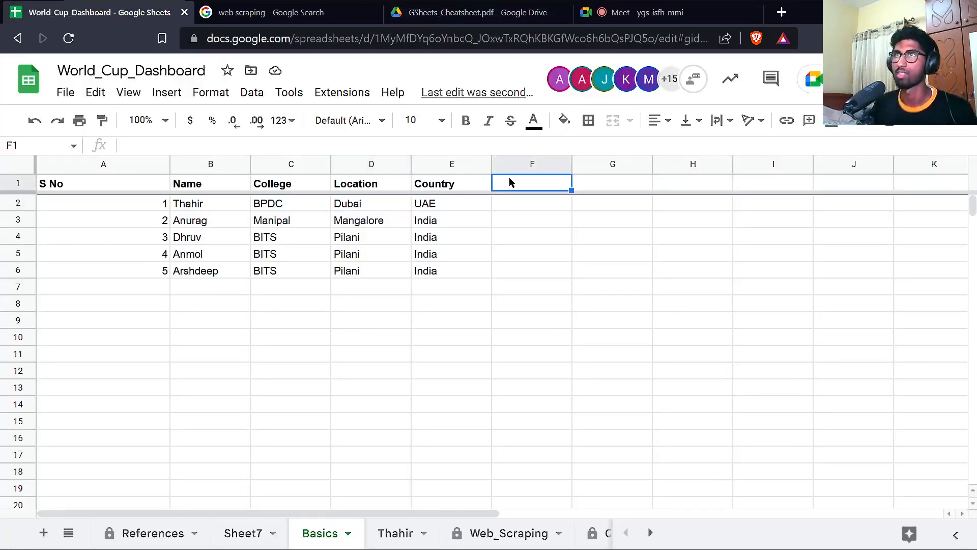
text(Registred)
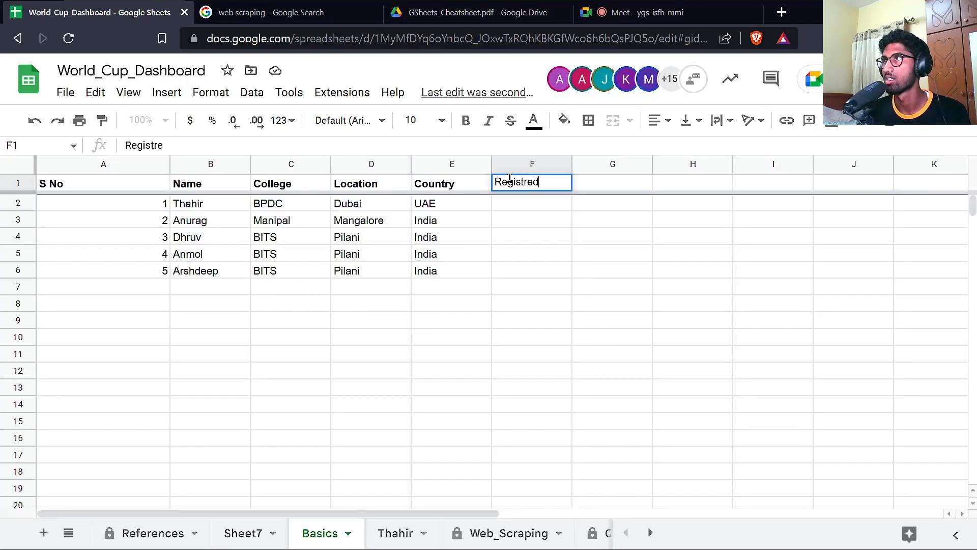
key(Return)
text(_)
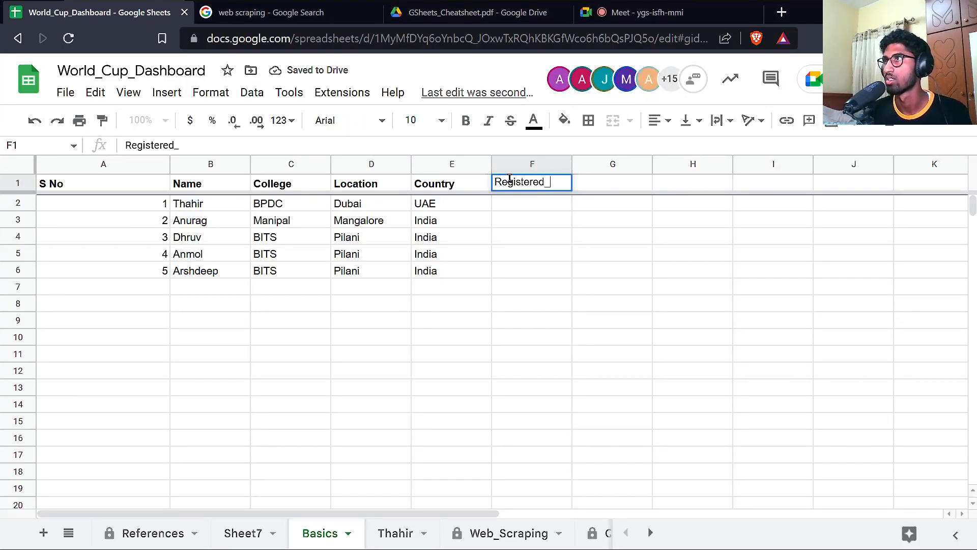
text(For_GDSC)
key(Return)
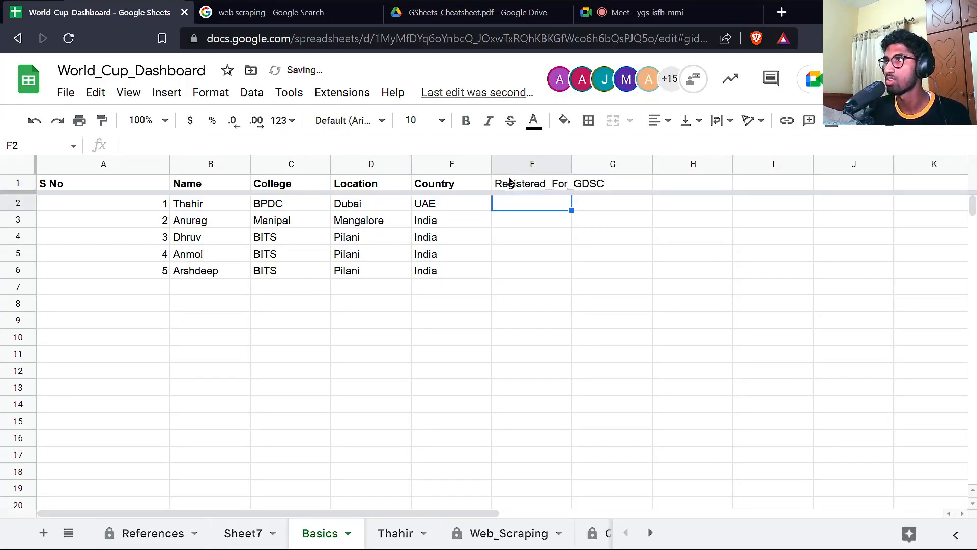
Fit all columns of the Basics sheet to the width of their contents.
key(ctrl+a)
key(ctrl+a)
drag(571, 162, 571, 162)
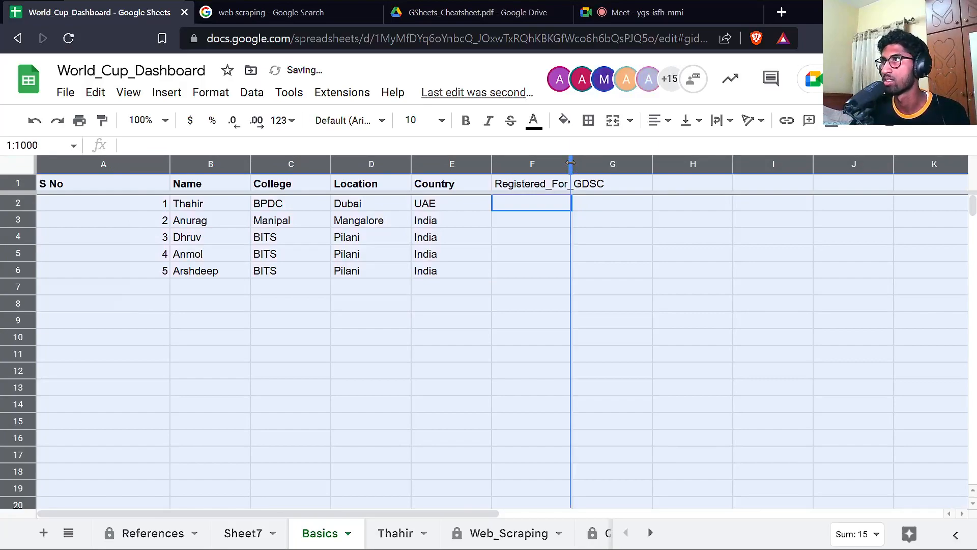
double_click(571, 162)
Apply Checkbox data validation to F2:F6, with invalid data set to Reject input.
click(339, 206)
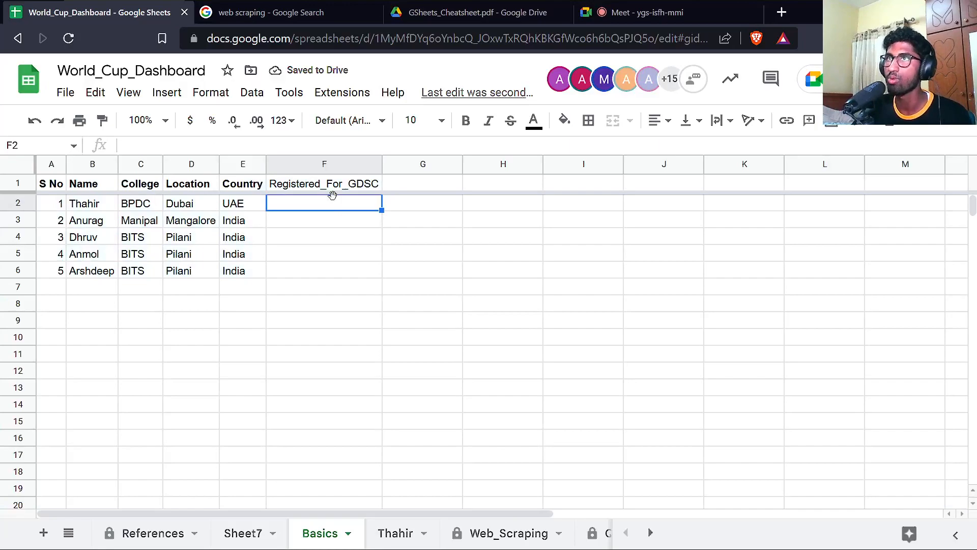
shift+click(299, 275)
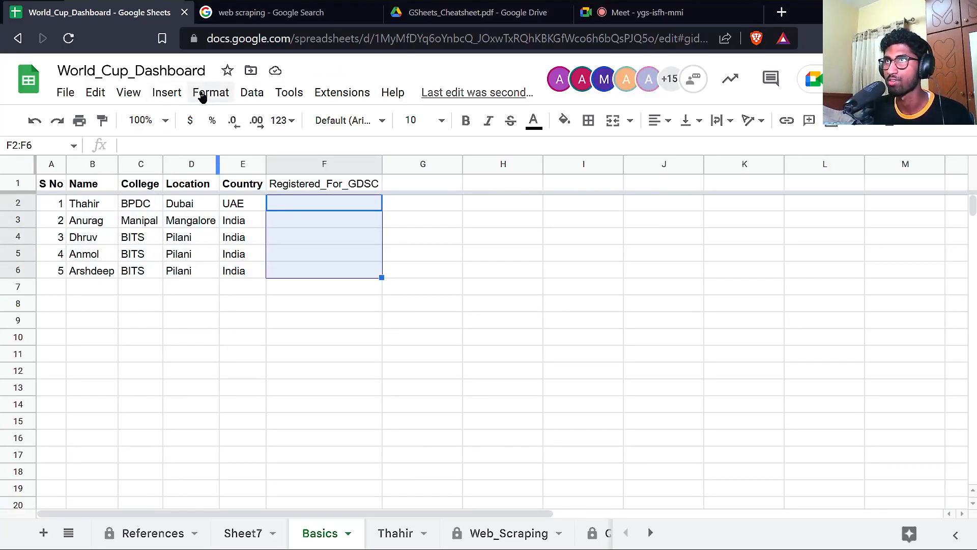
click(245, 95)
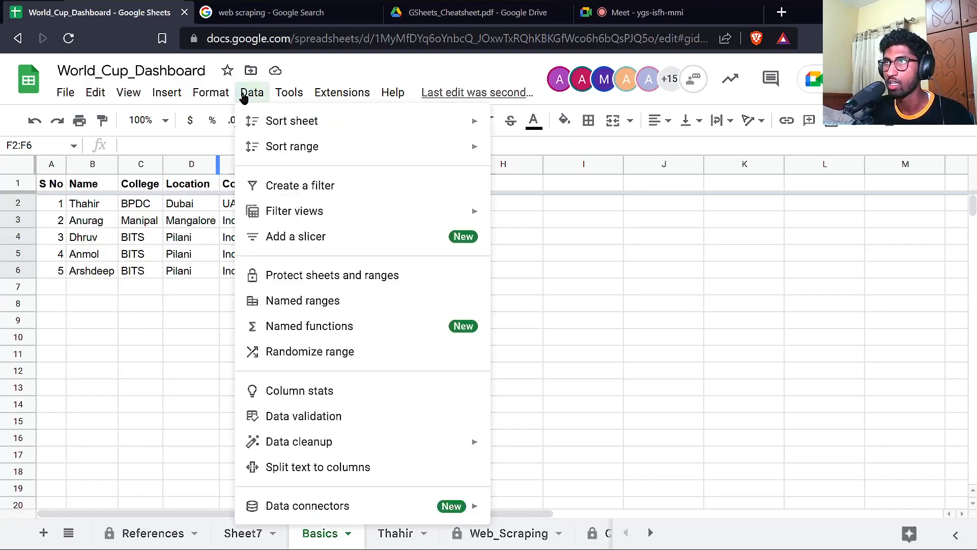
click(300, 416)
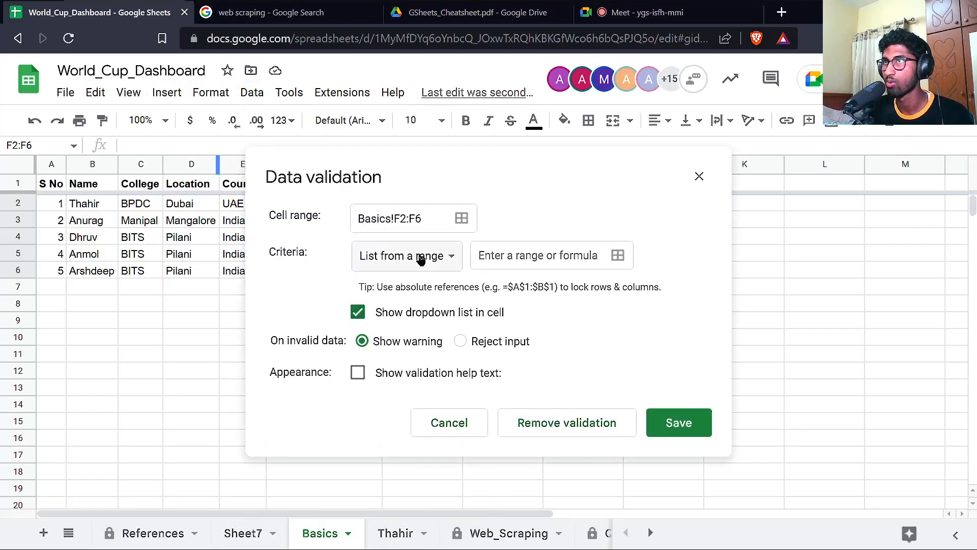
click(404, 256)
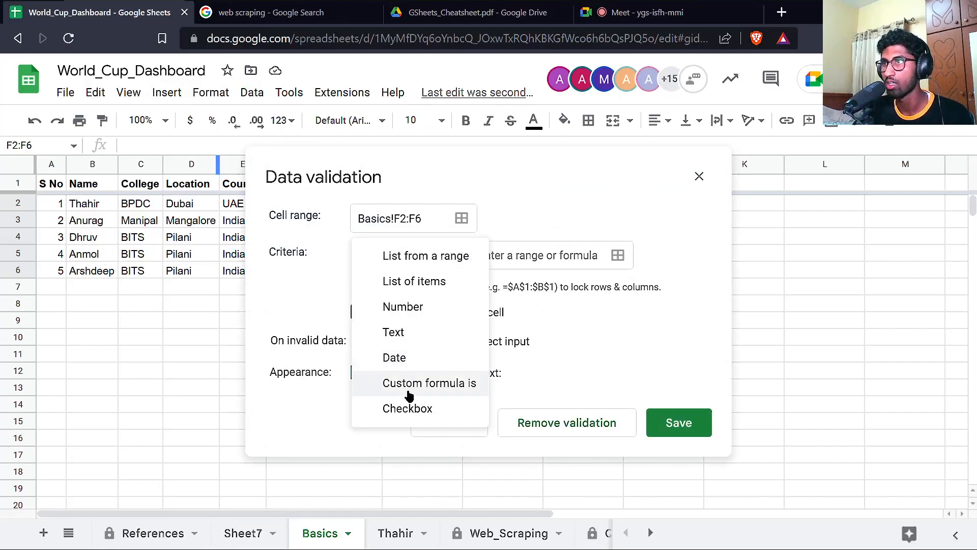
click(414, 408)
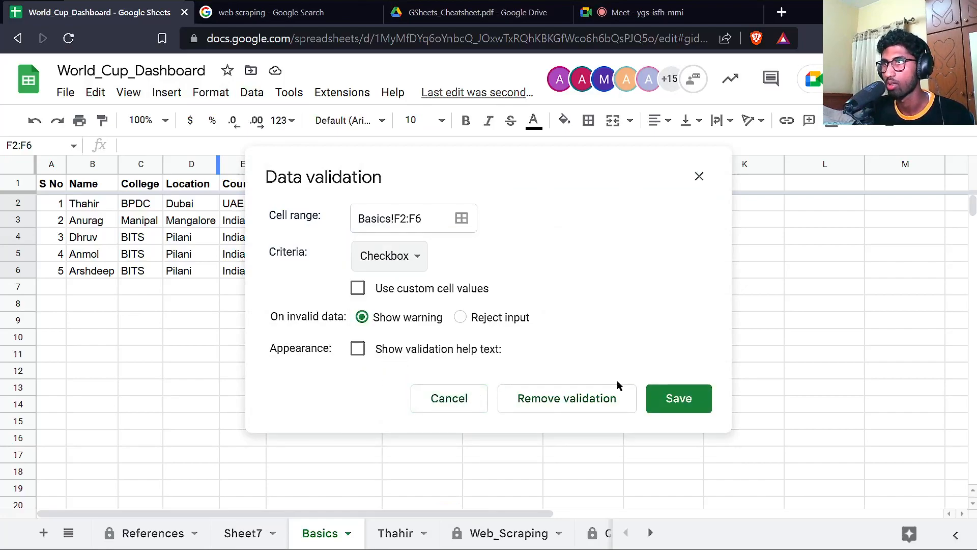
click(461, 317)
click(674, 397)
click(438, 218)
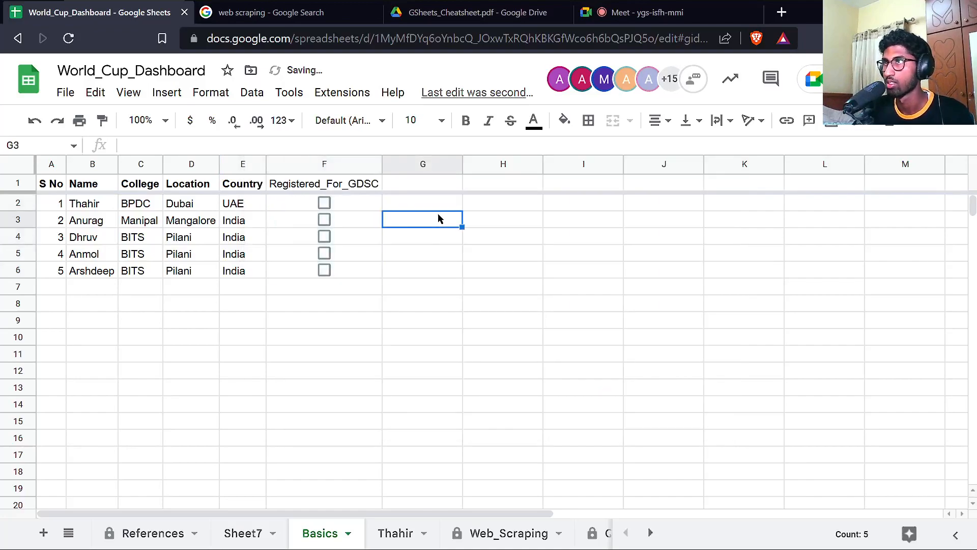
Bold the Registered_For_GDSC header in F1, and test the checkboxes in F2 and F3 by ticking and unticking them.
click(355, 185)
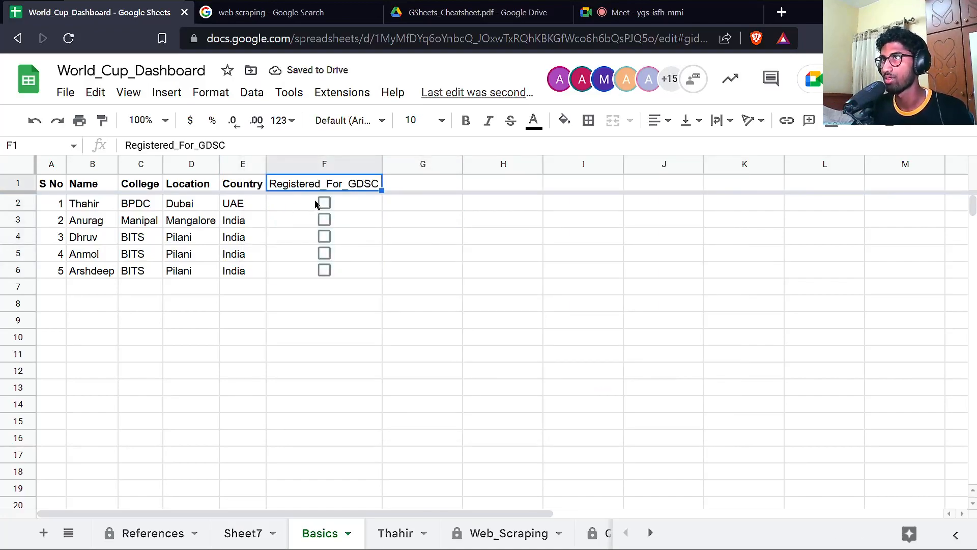
key(ctrl+b)
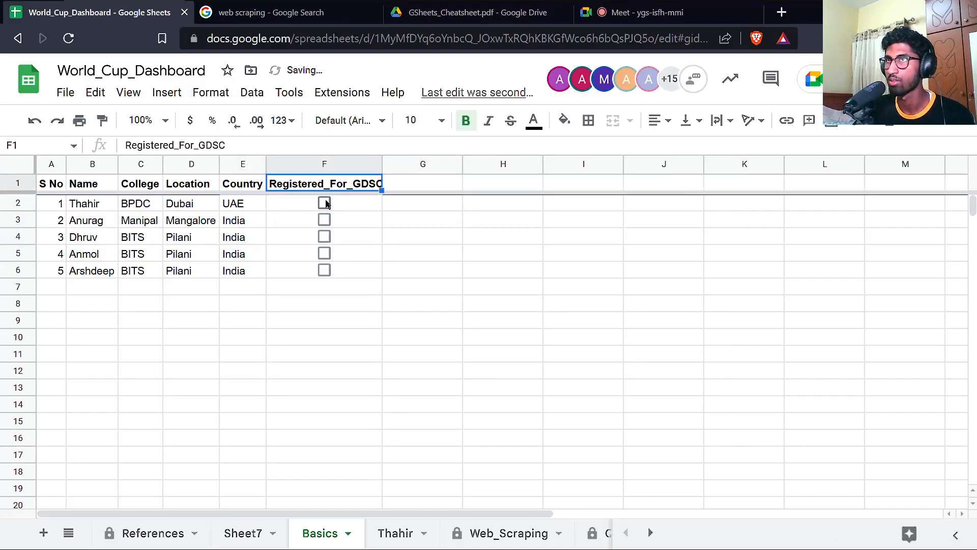
click(324, 203)
click(324, 220)
click(324, 203)
click(324, 220)
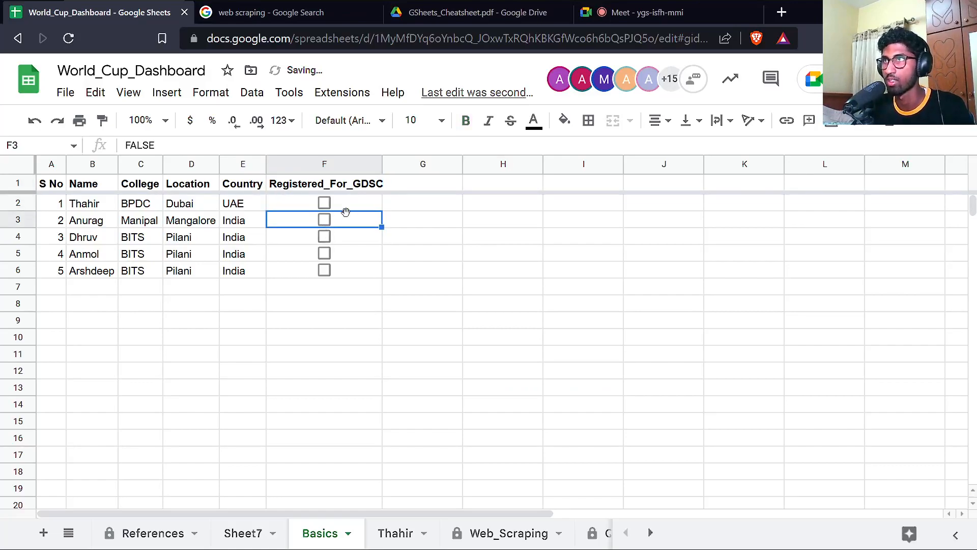
Insert one blank column to the left of the College column.
right_click(175, 164)
right_click(141, 164)
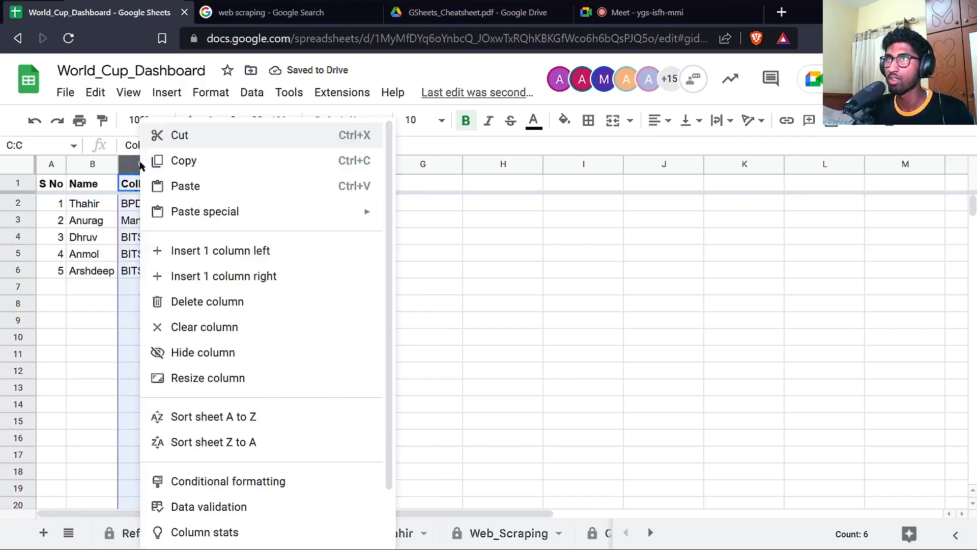
click(221, 250)
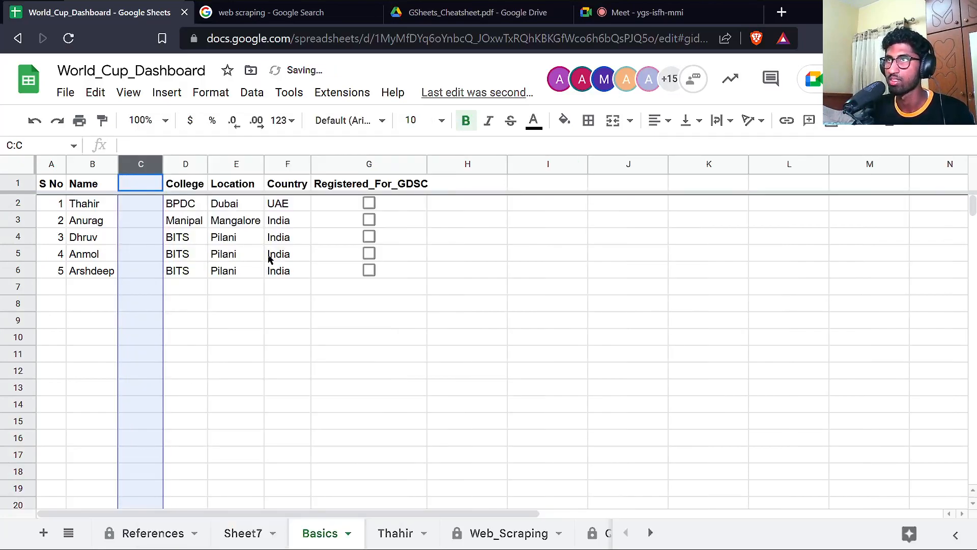
click(292, 287)
key(alt+Tab)
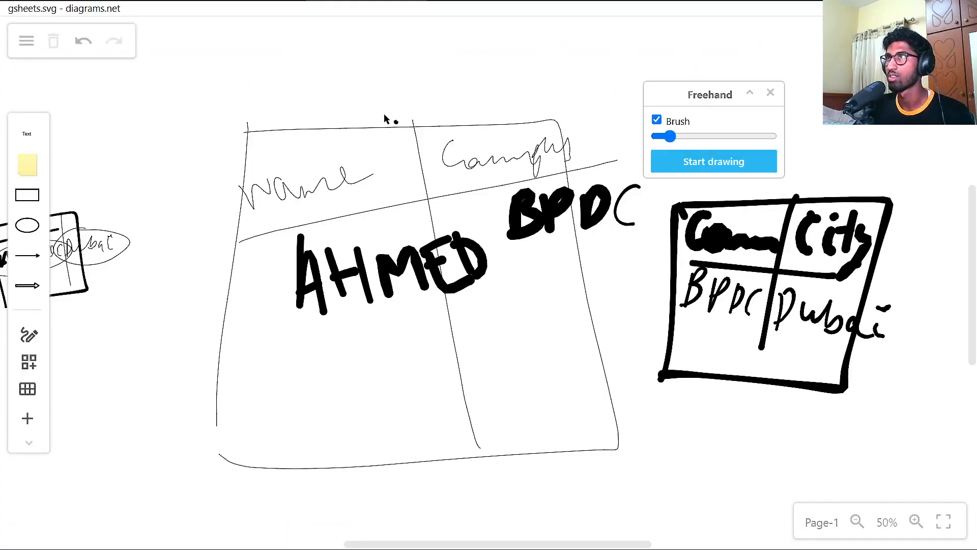
scroll(439, 100, down, 5)
scroll(415, 102, down, 5)
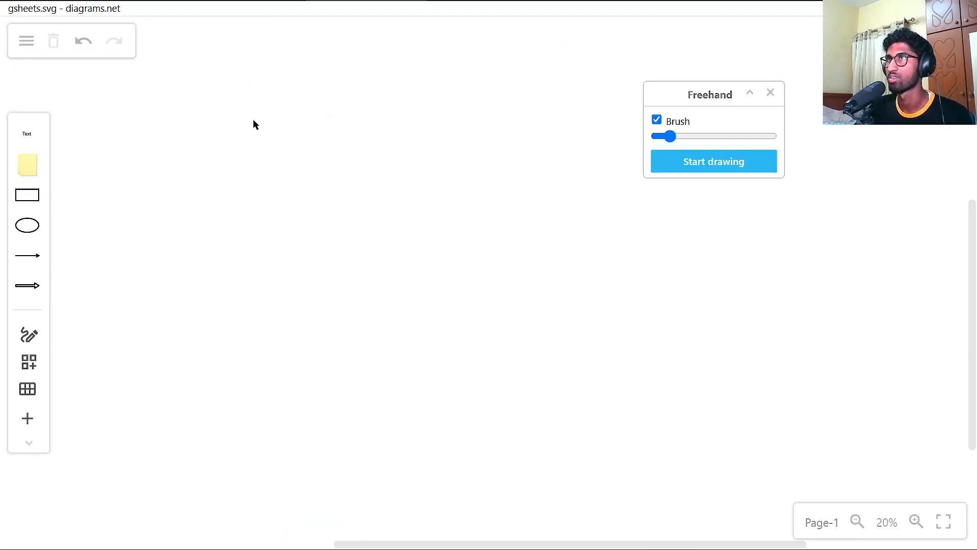
scroll(254, 125, up, 5)
click(682, 170)
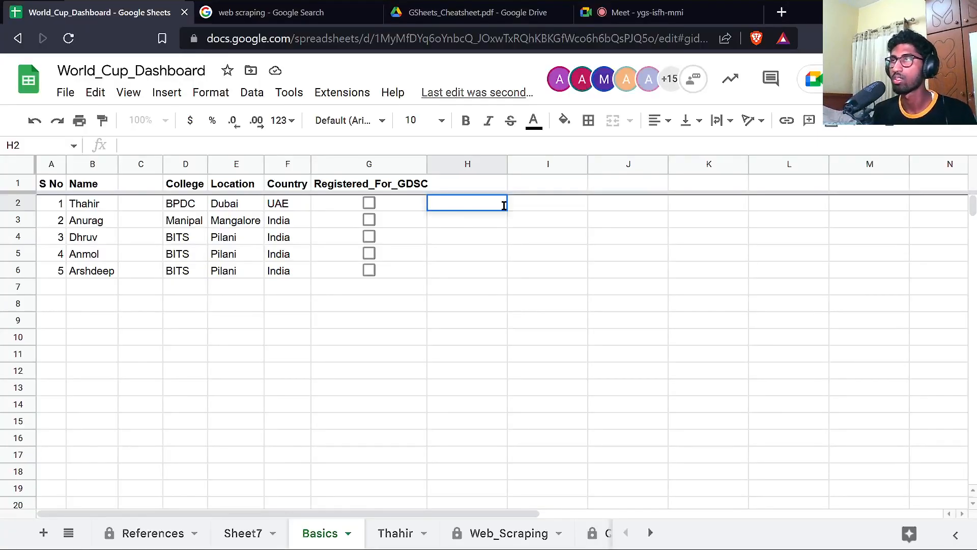
Enter Database in H2, Table in I2 and Datawarehouse in J2.
text(Database)
key(Tab)
text(Table)
key(Tab)
text(Dat)
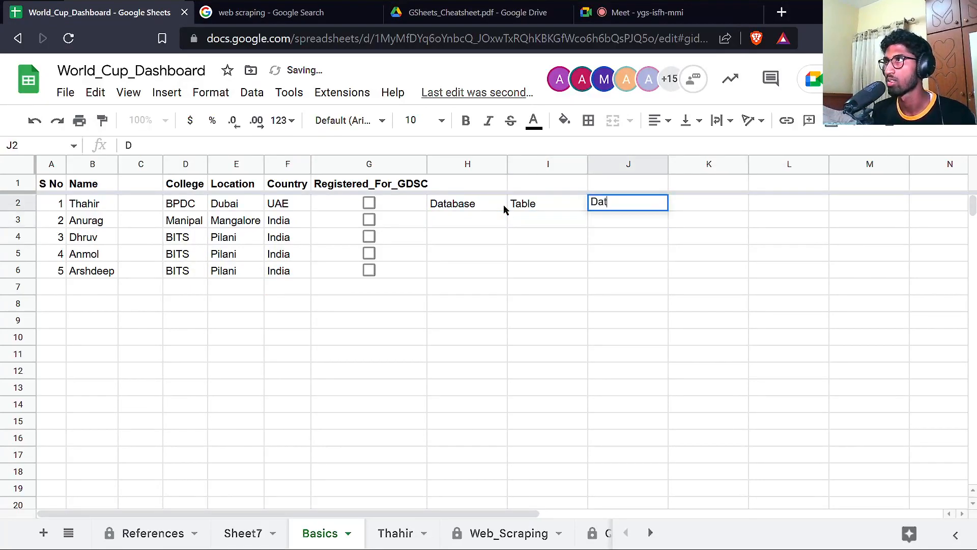
text(awarehouse)
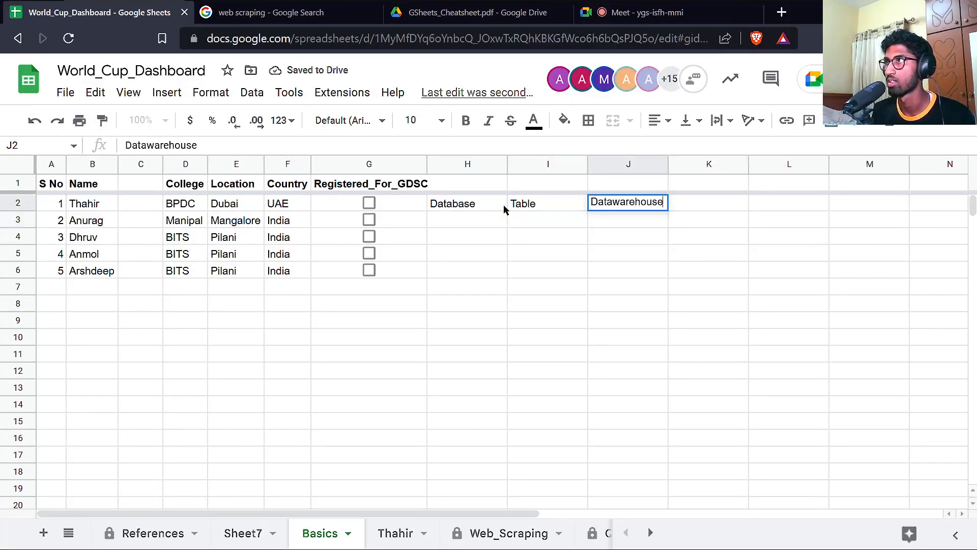
key(Return)
Move the Database and Datawarehouse entries beneath Table, into cells I3 and I4.
click(510, 209)
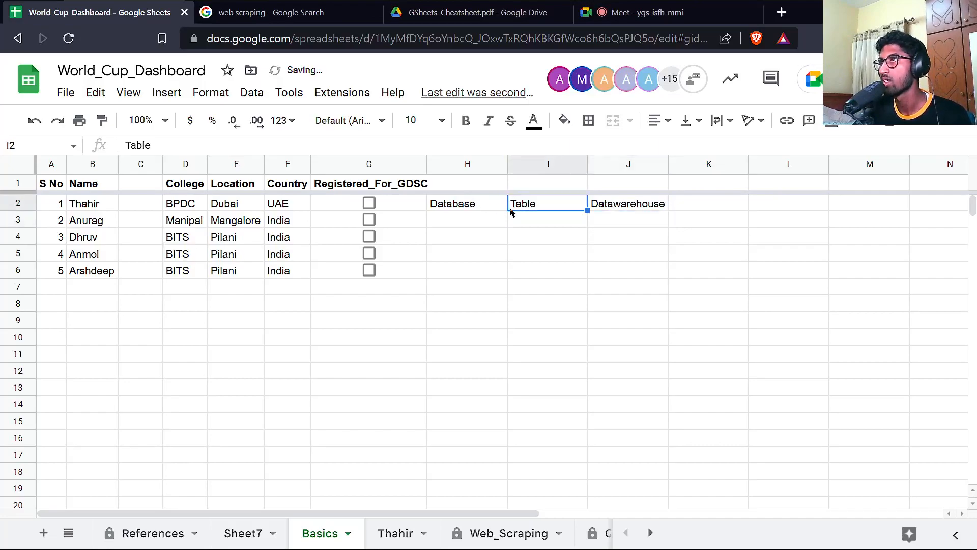
click(479, 201)
key(ctrl+x)
click(541, 227)
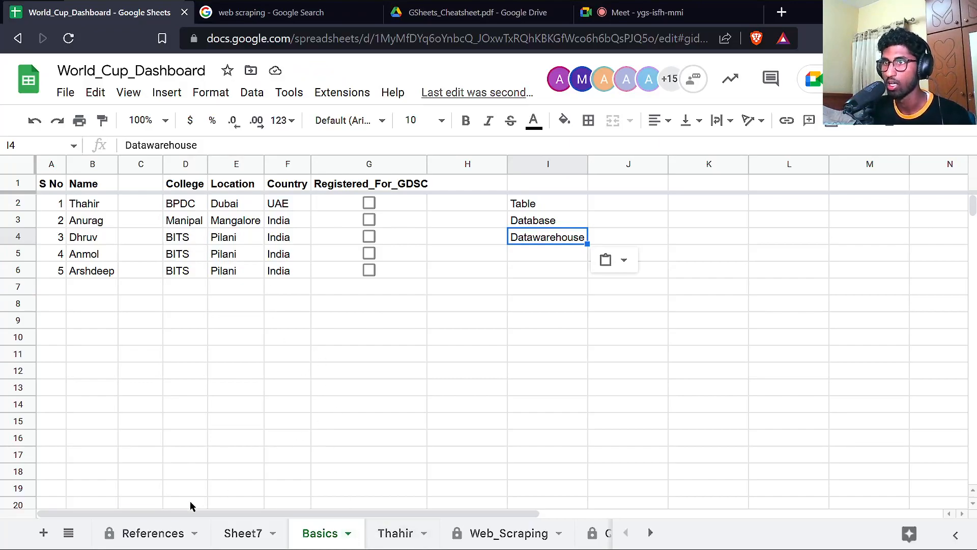
scroll(154, 533, down, 1)
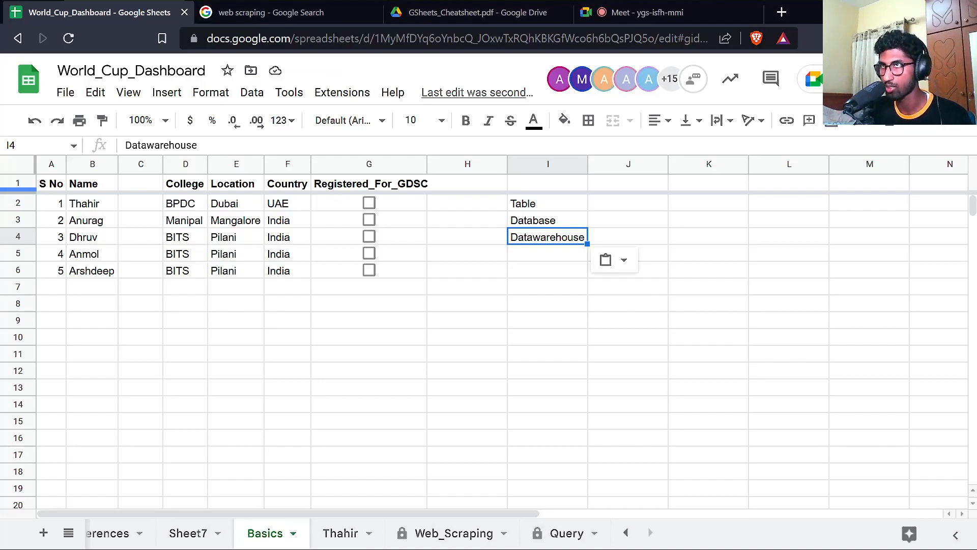
click(548, 224)
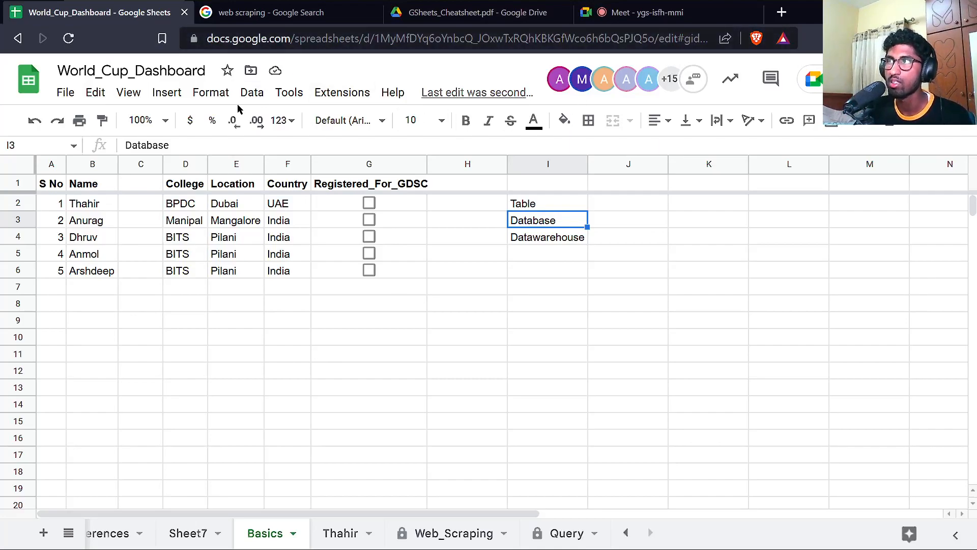
double_click(560, 235)
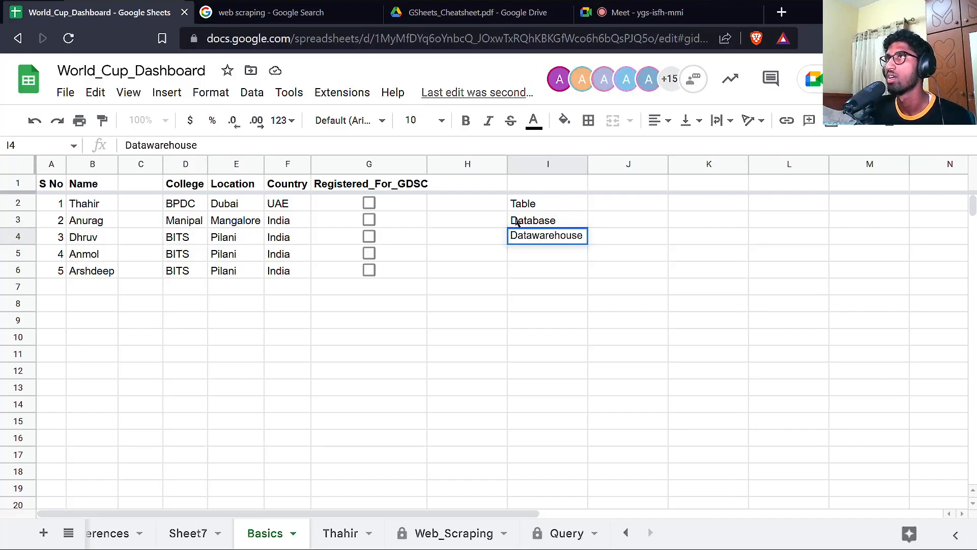
key(Escape)
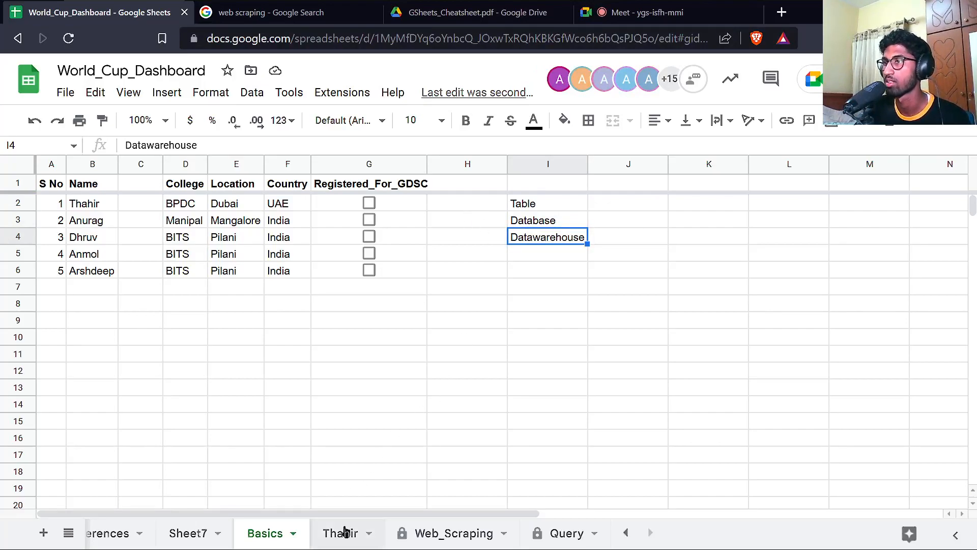
Clear the terms in I2:I4 and select cell I2.
shift+click(548, 211)
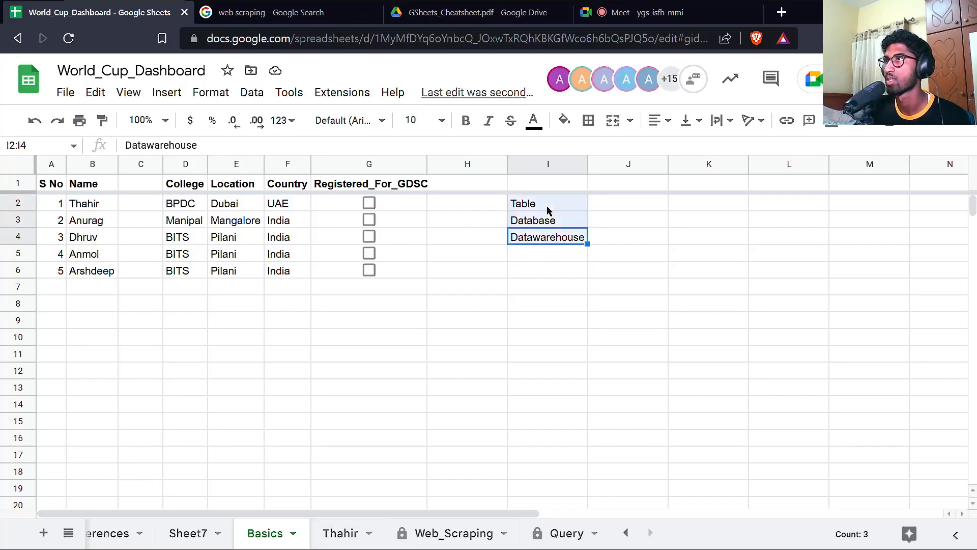
key(Delete)
click(549, 205)
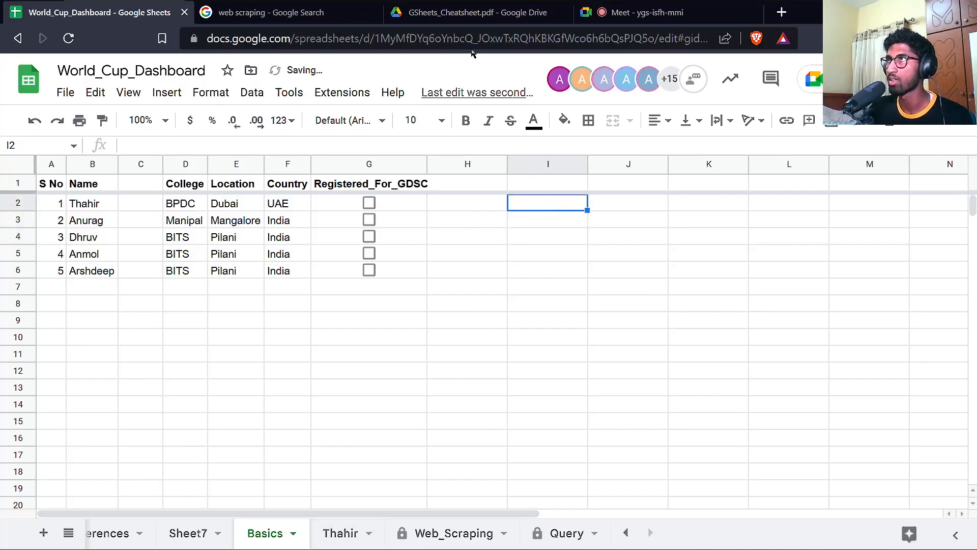
Switch to GSheets_Cheatsheet.pdf and review the Query section, highlighting the mySQL note and the tip on where col is not null.
click(444, 15)
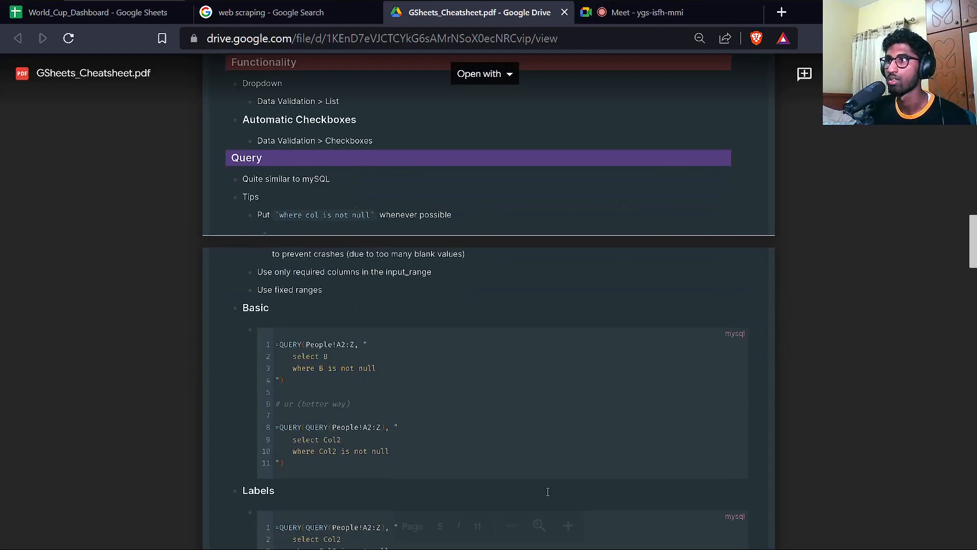
click(539, 525)
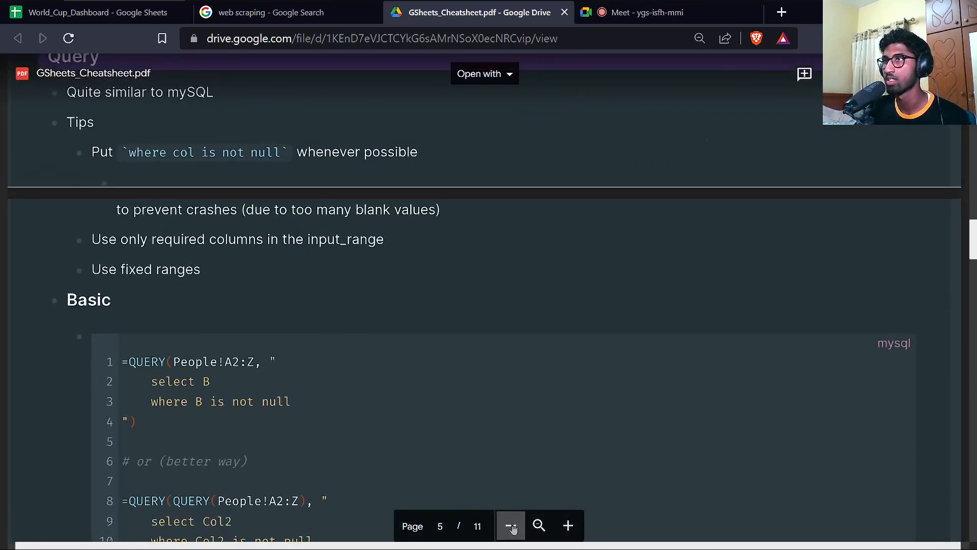
click(510, 525)
drag(243, 180, 317, 181)
drag(241, 198, 431, 222)
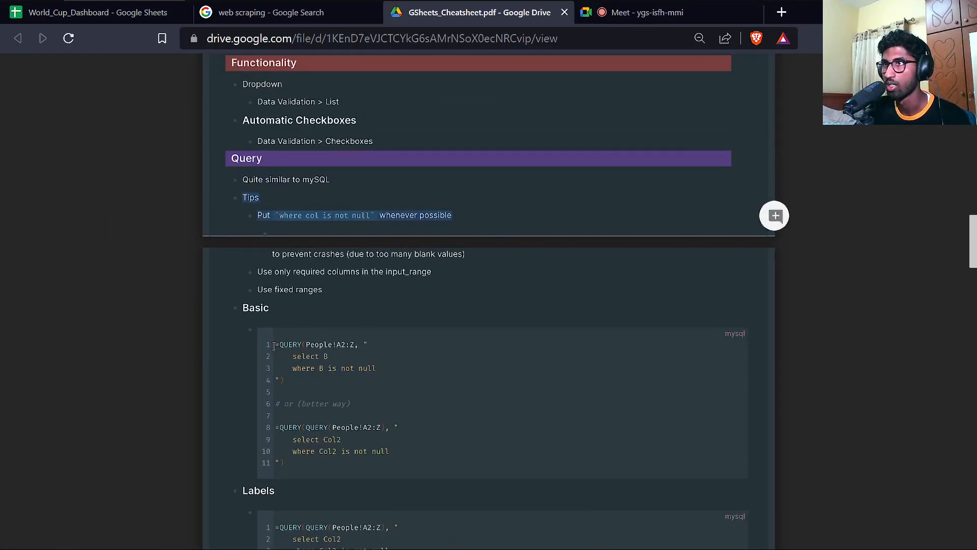
Copy the cheatsheet's first Basic QUERY formula into I2 of Basics, using range A2:Z without the People sheet reference and selecting column A.
drag(275, 346, 288, 380)
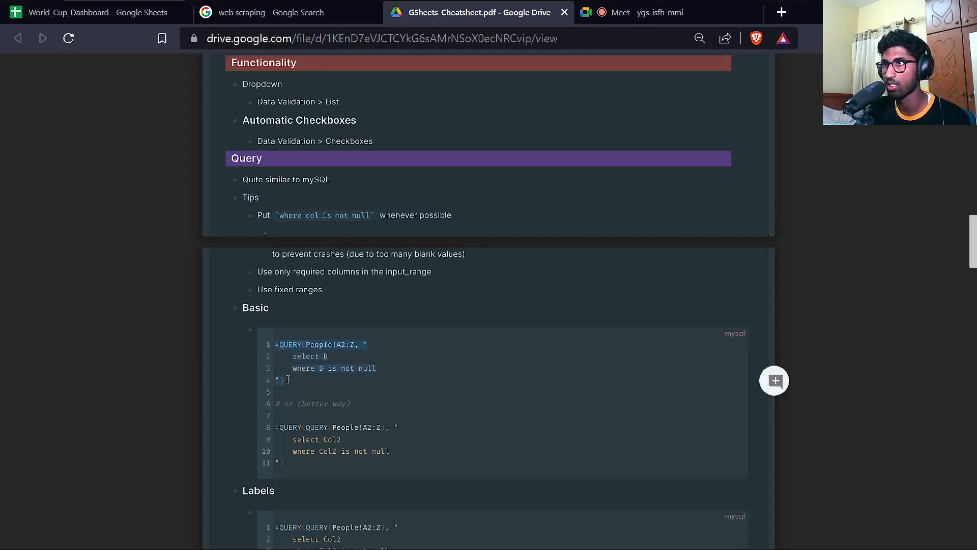
right_click(289, 342)
click(310, 356)
key(ctrl+1)
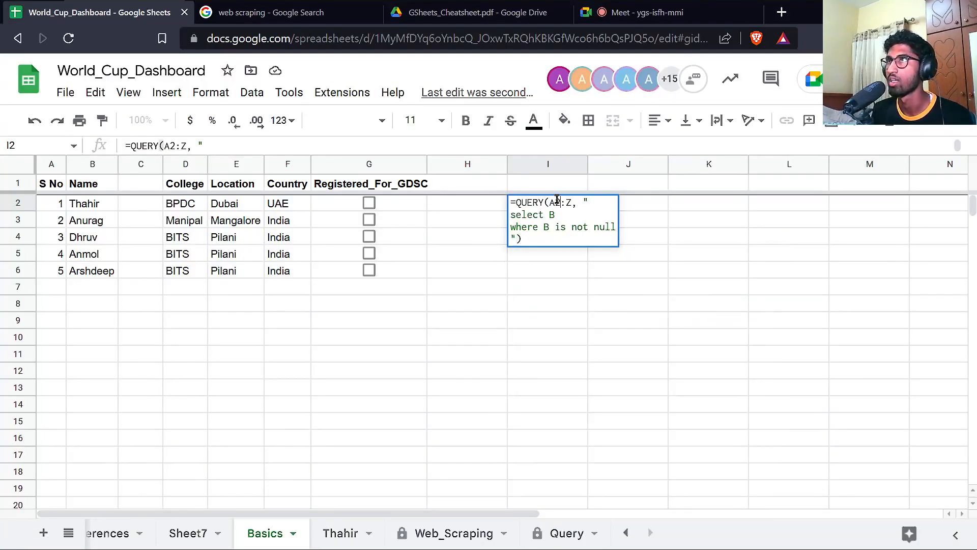
key(Down)
key(BackSpace)
text(A)
key(Down)
key(Tab)
Draft a multi-line QUERY formula in J2 with data range B2:B and an empty quoted query string.
text(=QUERY()
key(alt+Return)
key(alt+Return)
text())
key(Up)
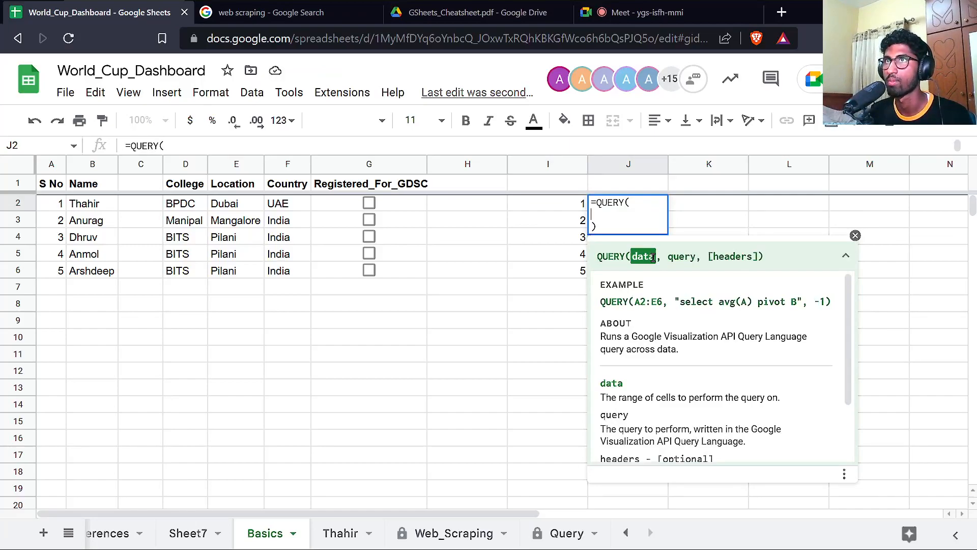
text(B2:B)
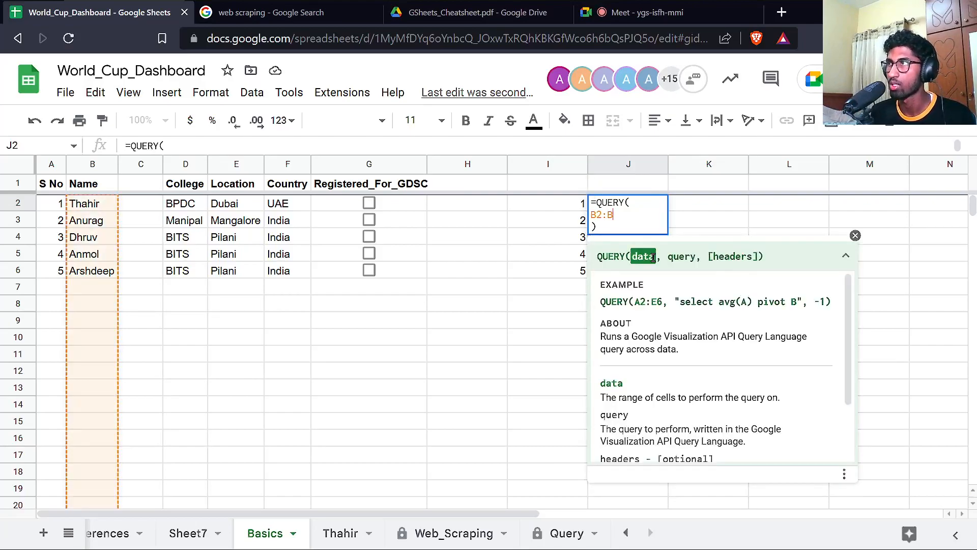
text(,)
key(alt+Return)
text(")
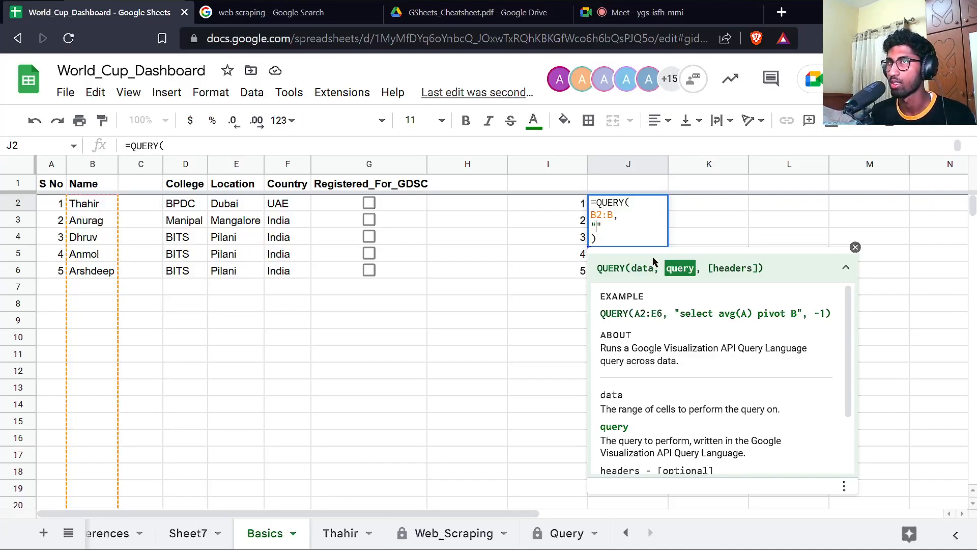
Cut the draft QUERY formula out of J2 and enter the text Structured QUery Language in K2.
key(ctrl+a)
key(ctrl+c)
key(BackSpace)
key(Tab)
text(S)
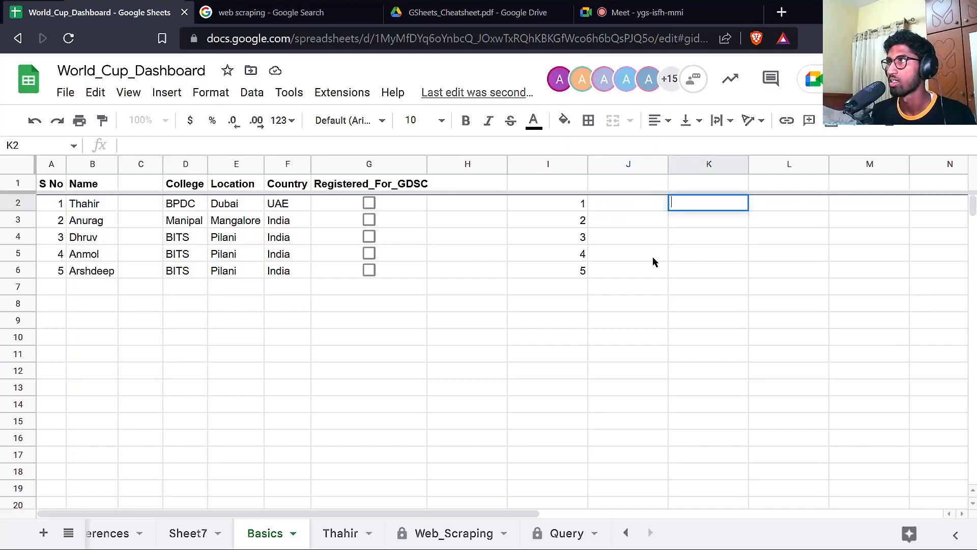
text(tructured QUery )
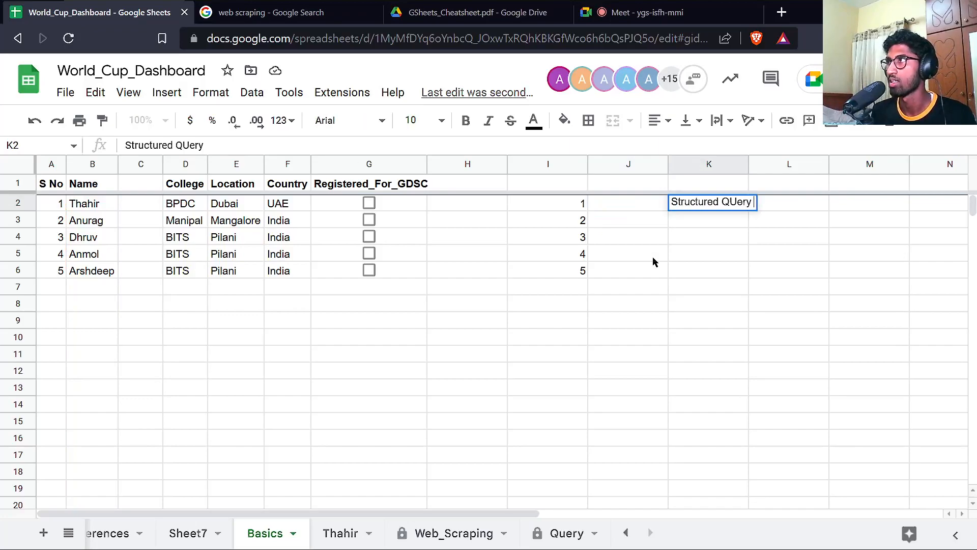
text(Language)
key(Return)
Auto-fit the widths of all columns on the Basics sheet and select K2.
key(ctrl+a)
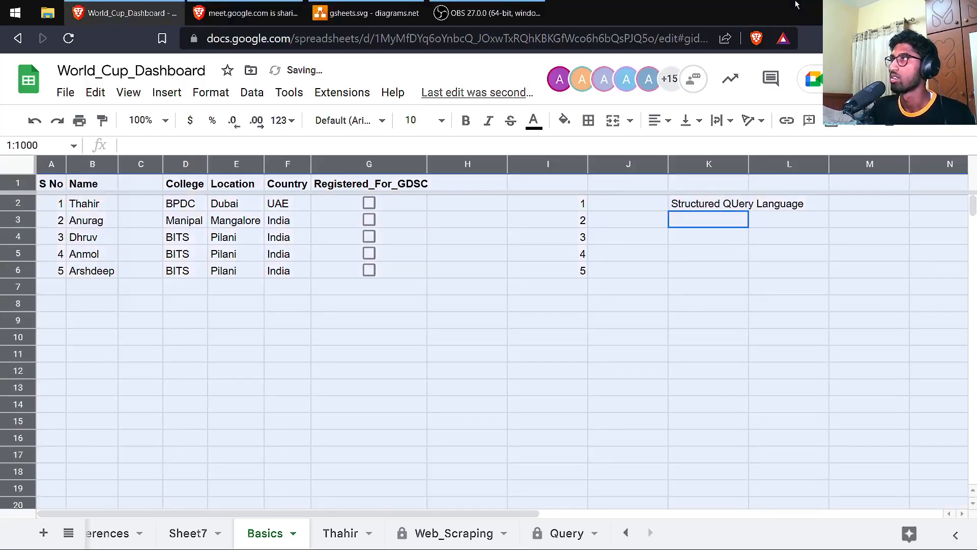
double_click(748, 164)
click(697, 208)
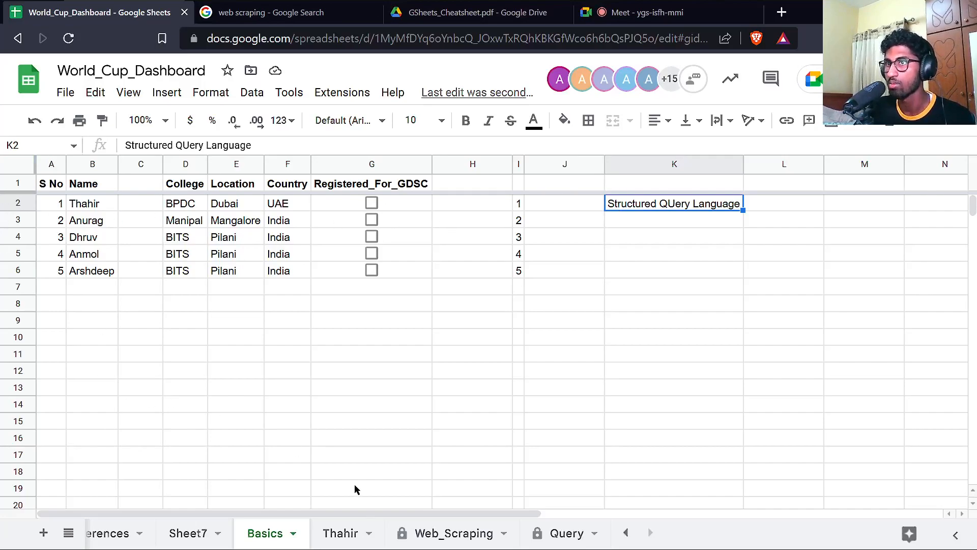
click(333, 539)
click(272, 534)
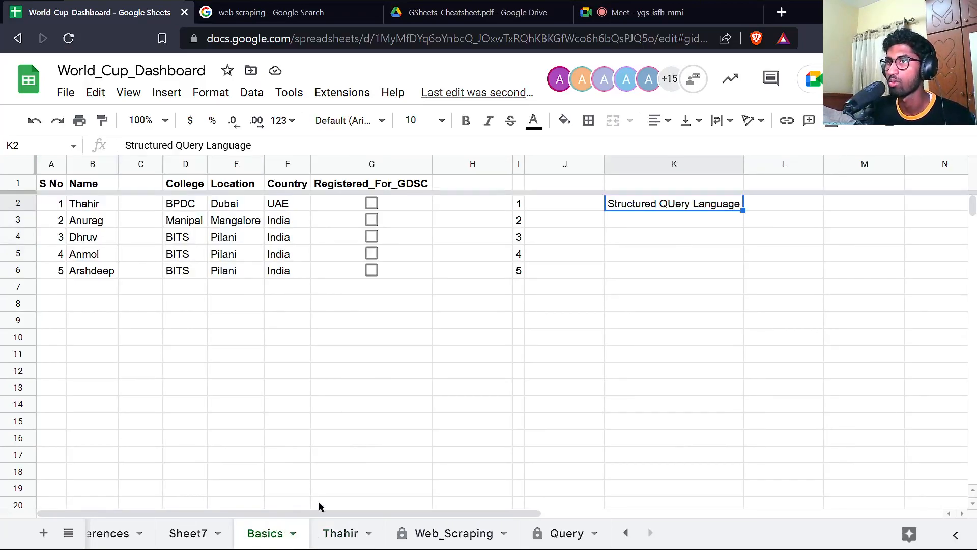
click(341, 534)
click(266, 542)
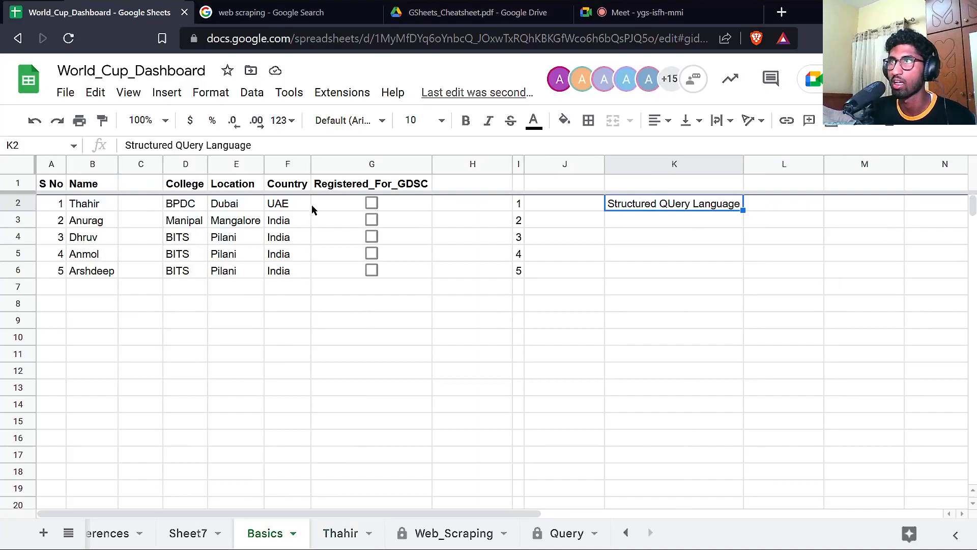
Clear K2, paste the copied QUERY formula back into J2 and complete its query string as select B.
key(Delete)
click(568, 203)
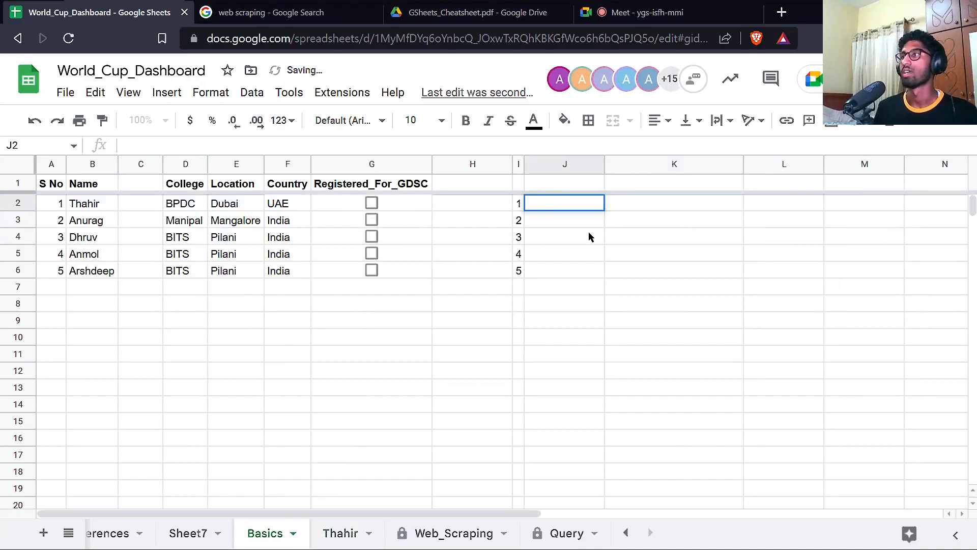
key(ctrl+v)
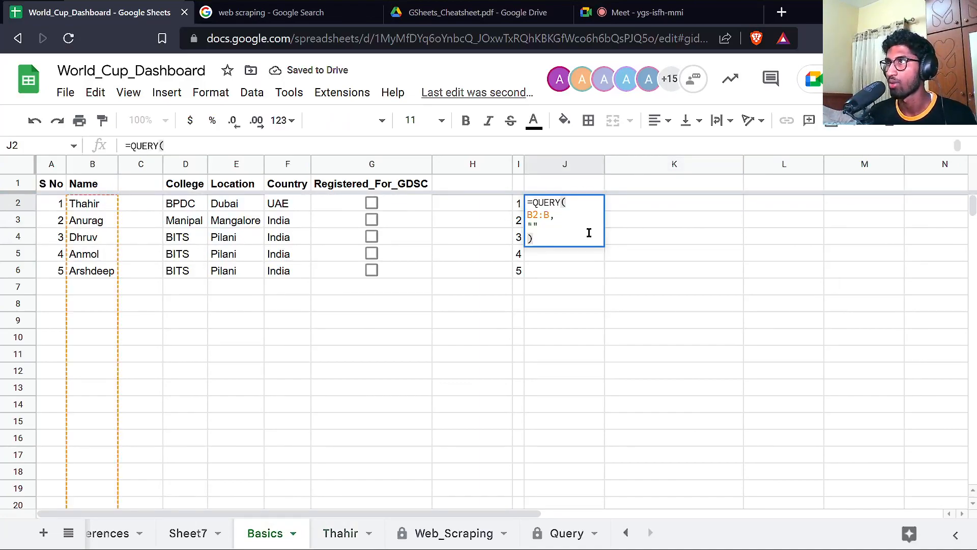
key(Left)
key(Left)
key(Left)
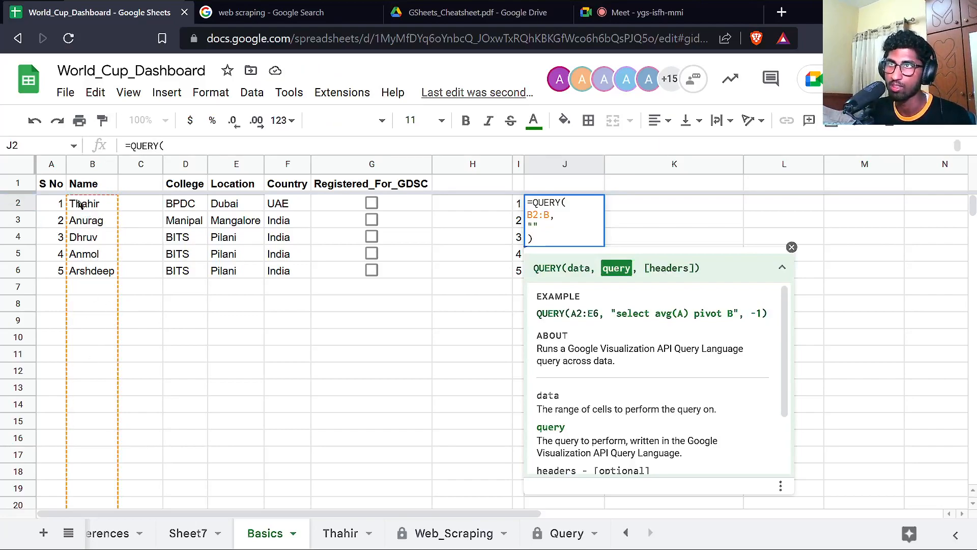
text(select B)
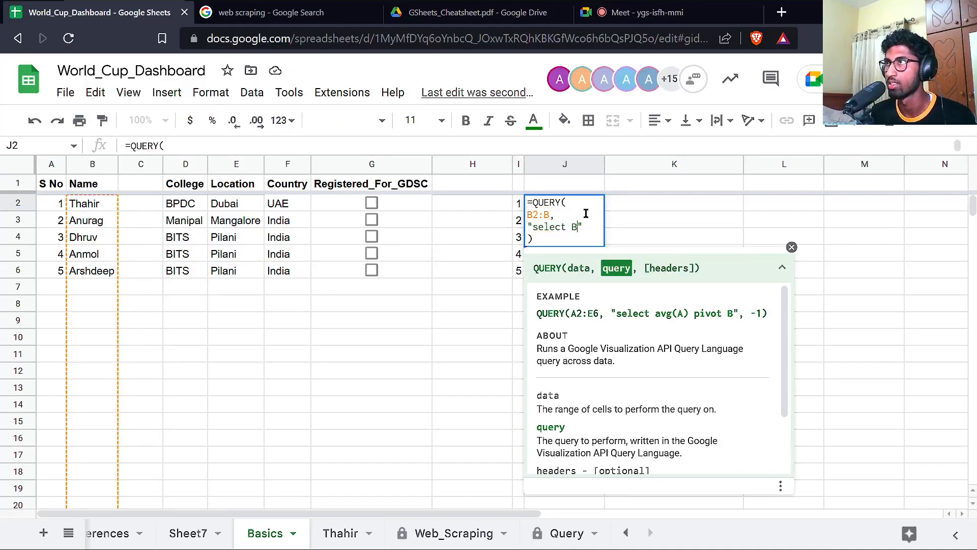
key(Return)
Delete the first QUERY formula in I2 together with its output range I2:I6.
key(Up)
key(Left)
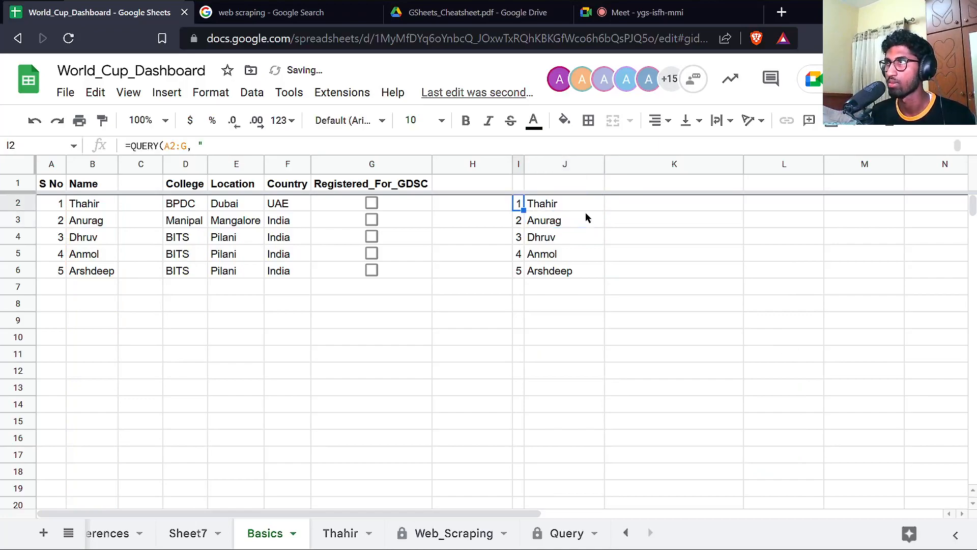
key(shift+Down)
key(shift+Down)
key(shift+Down)
key(shift+Down)
key(Delete)
Change the QUERY formula in J2 to the data range D2:D with the query string select D.
key(Left)
key(Left)
key(Left)
key(Left)
key(Left)
key(Left)
key(Right)
key(Right)
key(Right)
key(Right)
key(Right)
key(Right)
key(Right)
key(Return)
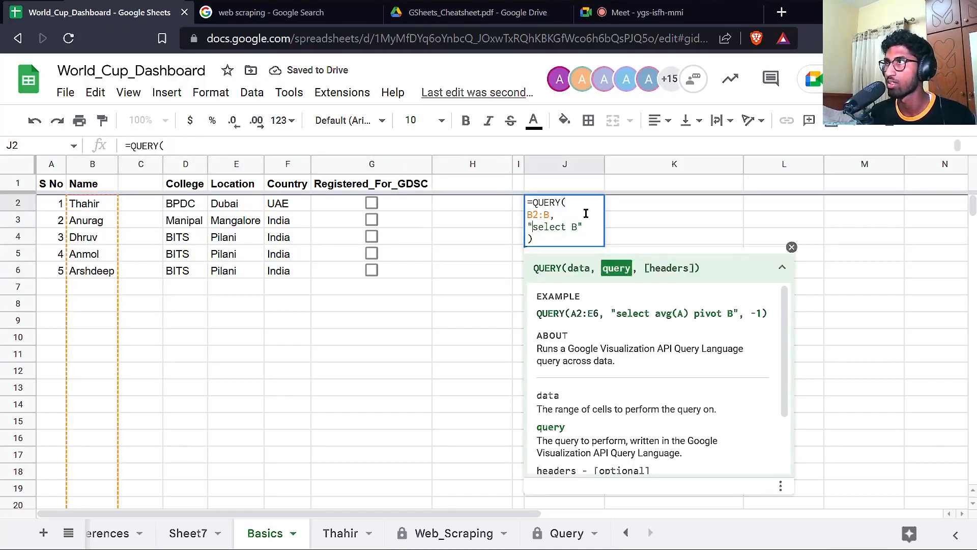
key(Right)
key(Right)
key(Right)
key(Right)
key(Right)
key(Right)
key(Right)
key(Right)
key(BackSpace)
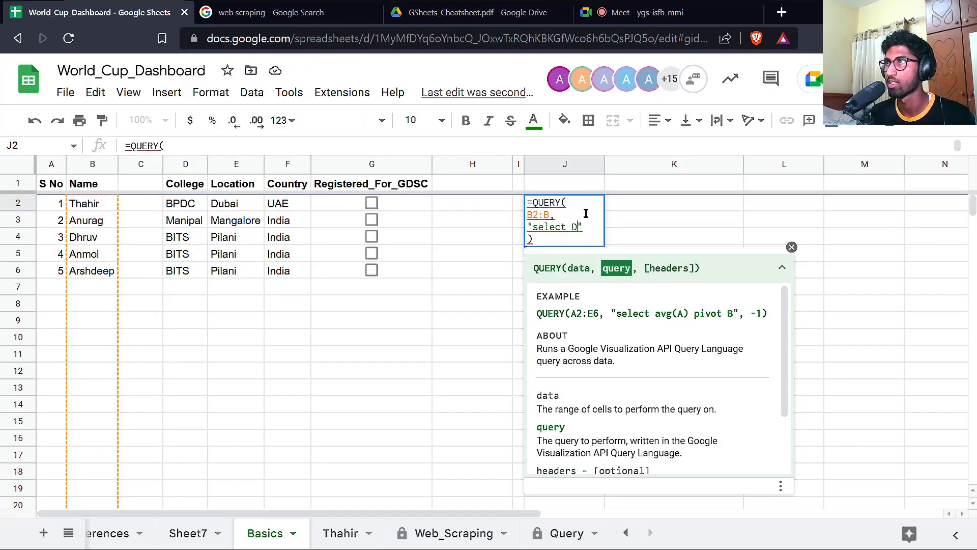
key(Return)
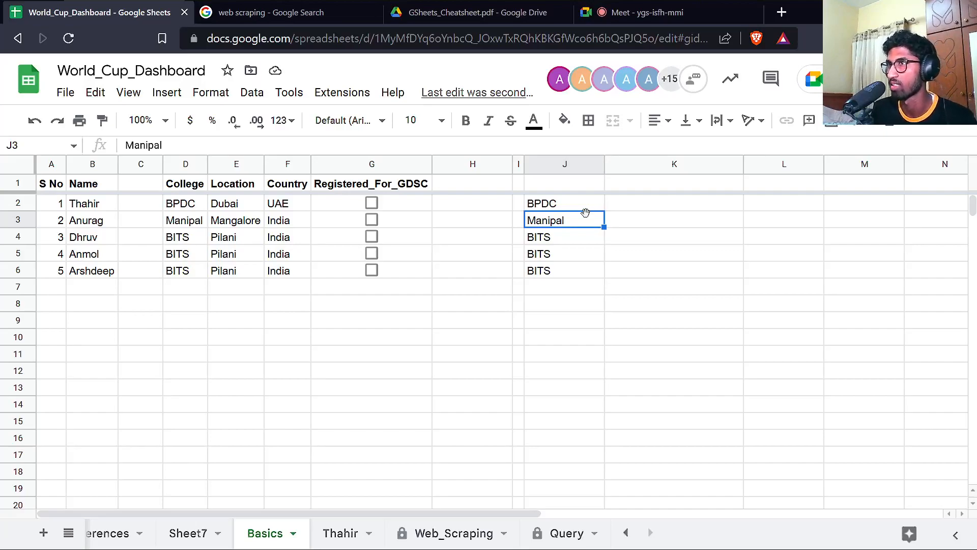
Change the QUERY formula in J2 to return the Location column, using range E2:E and select E.
key(Up)
key(Return)
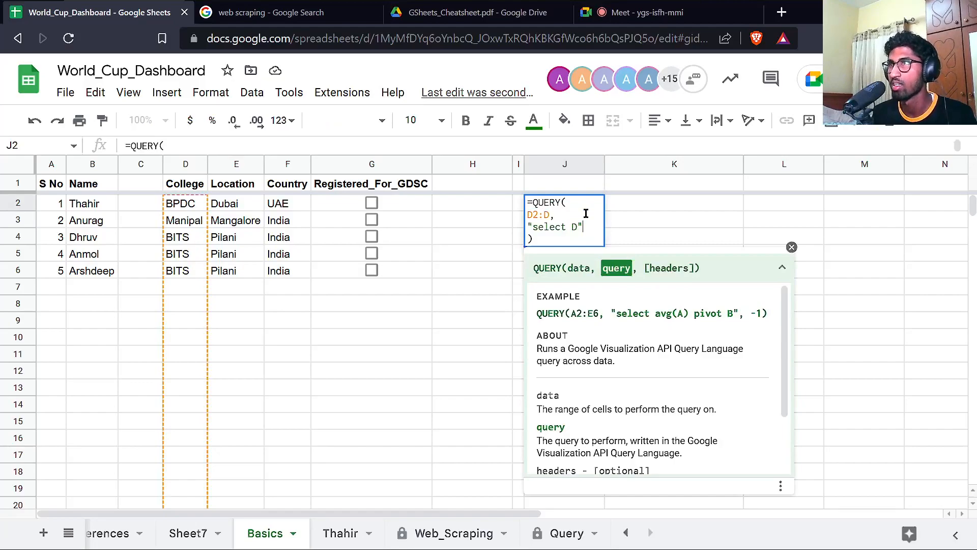
key(Up)
key(Right)
key(BackSpace)
text(E)
key(Right)
key(Right)
key(Right)
key(BackSpace)
text(E)
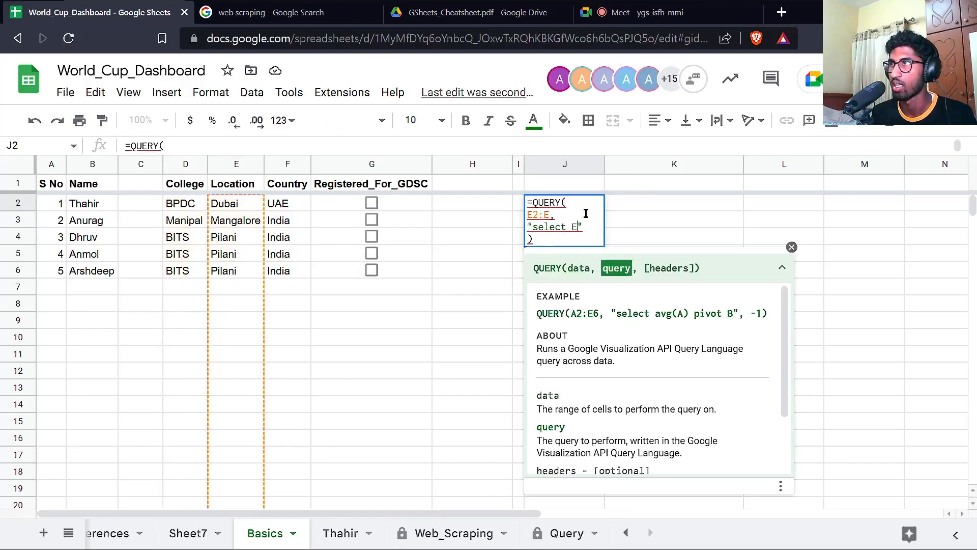
key(Return)
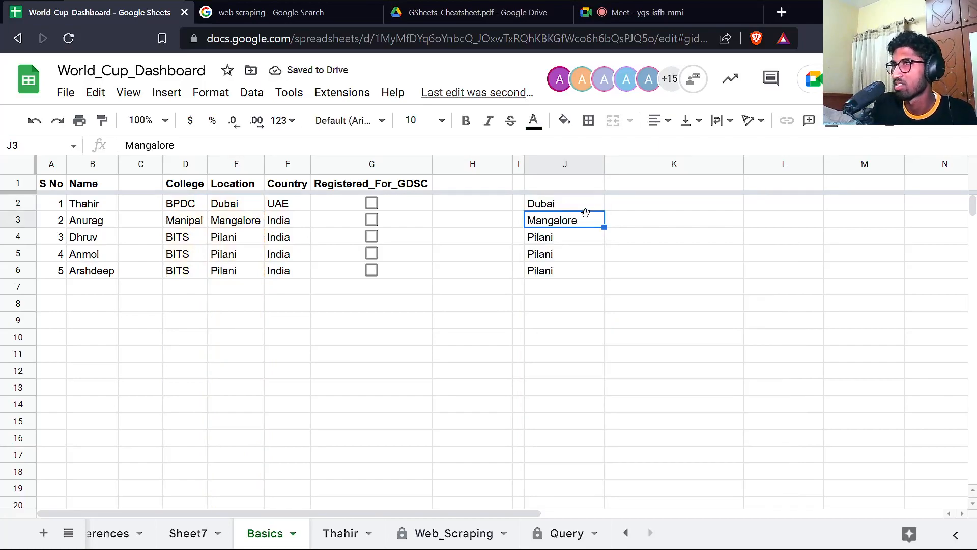
Check the Google Meet call for chat messages and return to the World_Cup_Dashboard spreadsheet.
click(680, 16)
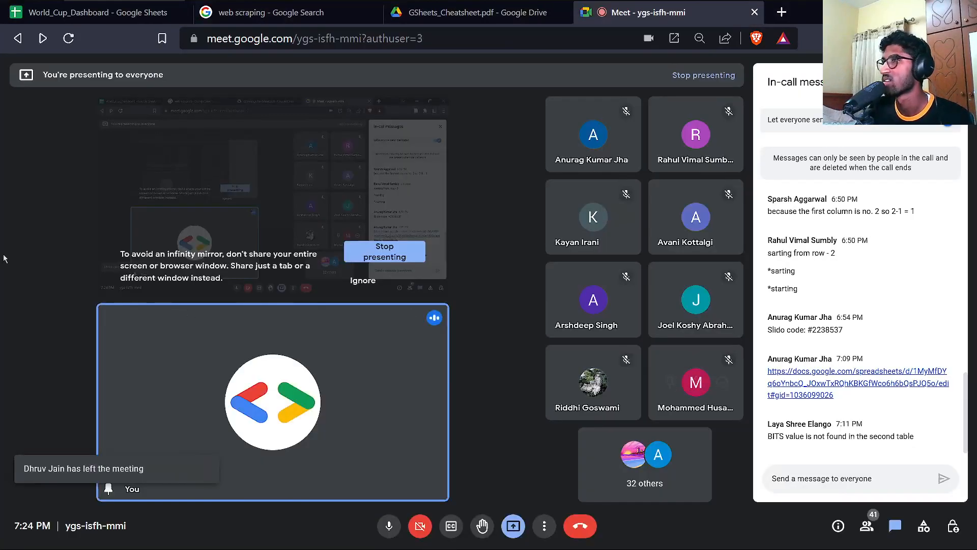
click(96, 12)
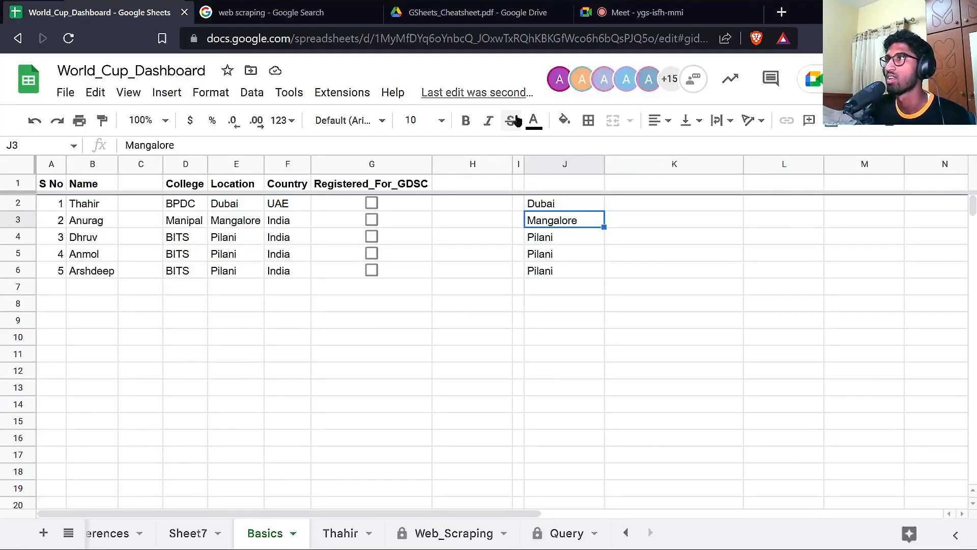
click(654, 20)
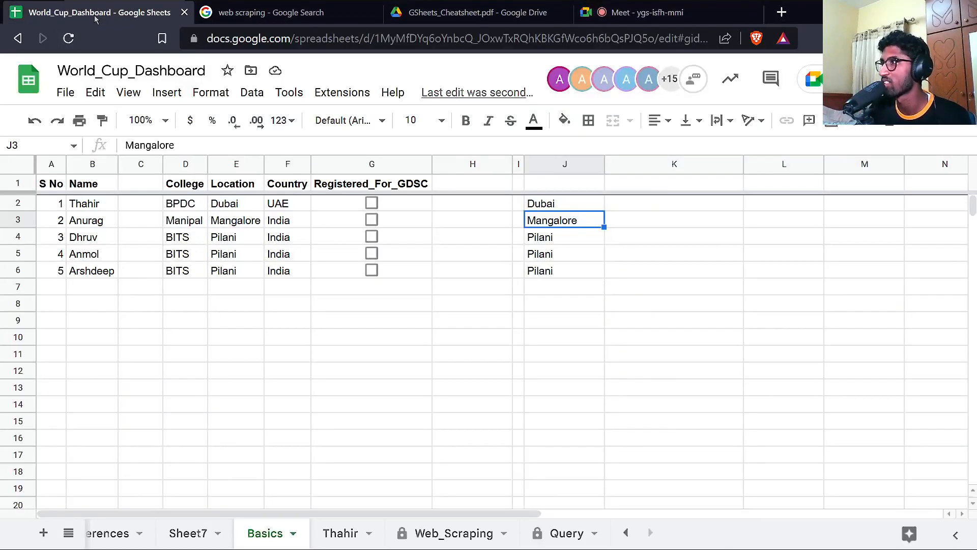
click(95, 15)
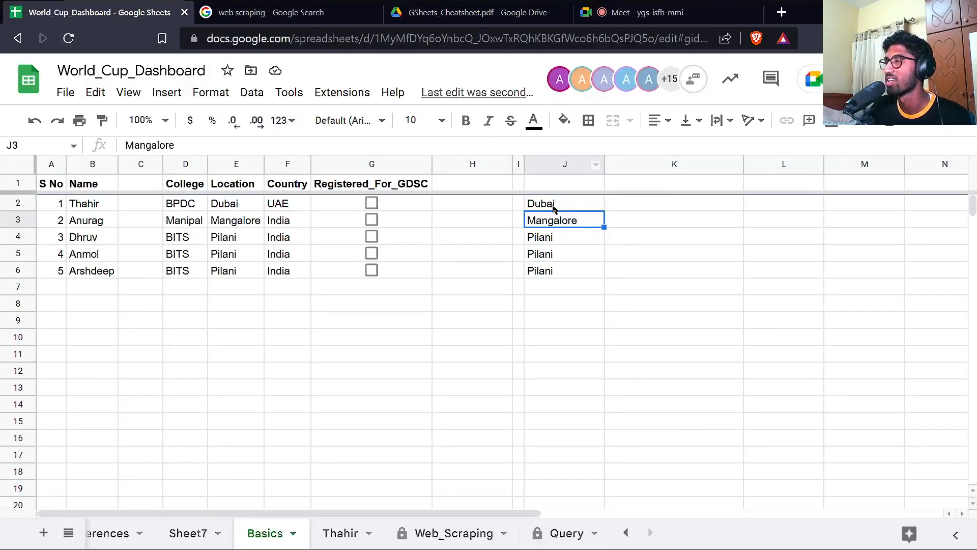
Review the QUERY formula in J2 without changing it.
double_click(554, 205)
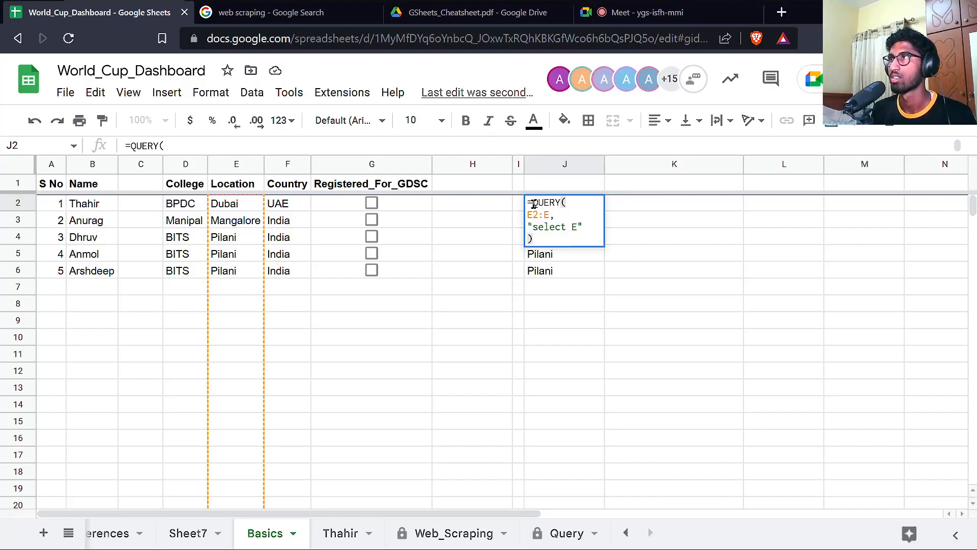
key(Escape)
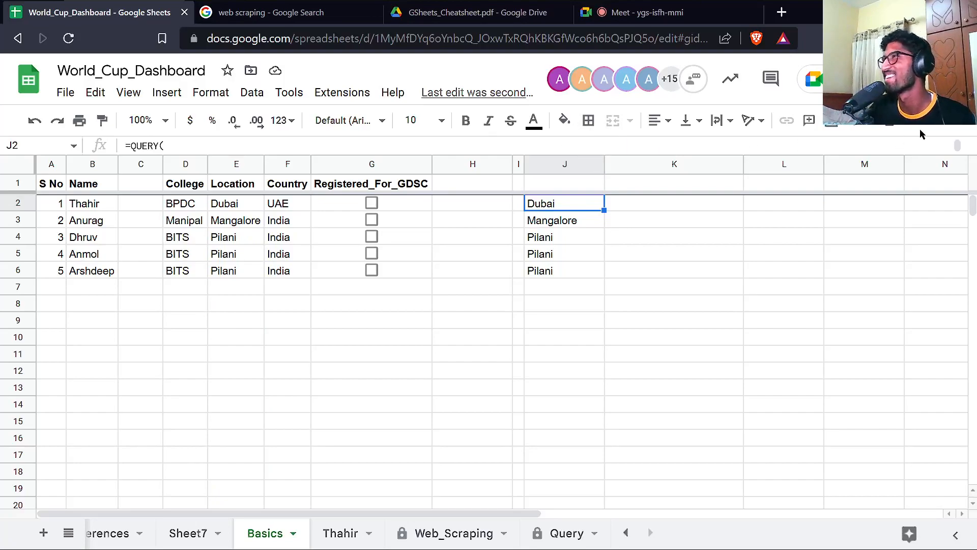
click(956, 132)
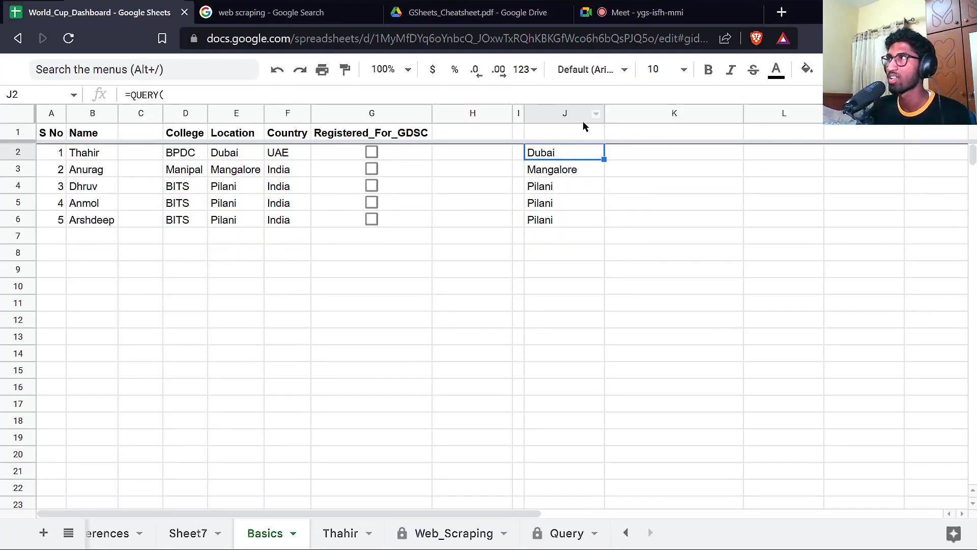
click(956, 69)
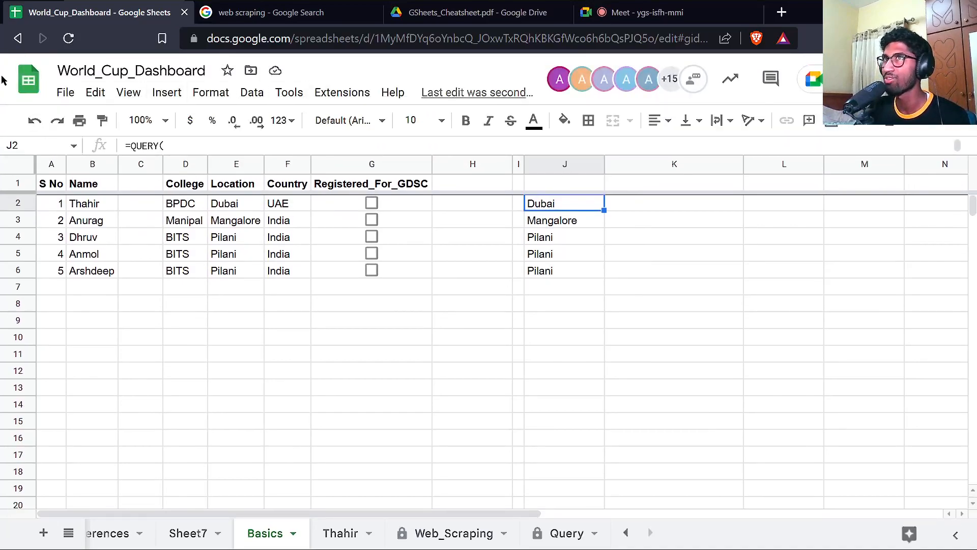
click(72, 94)
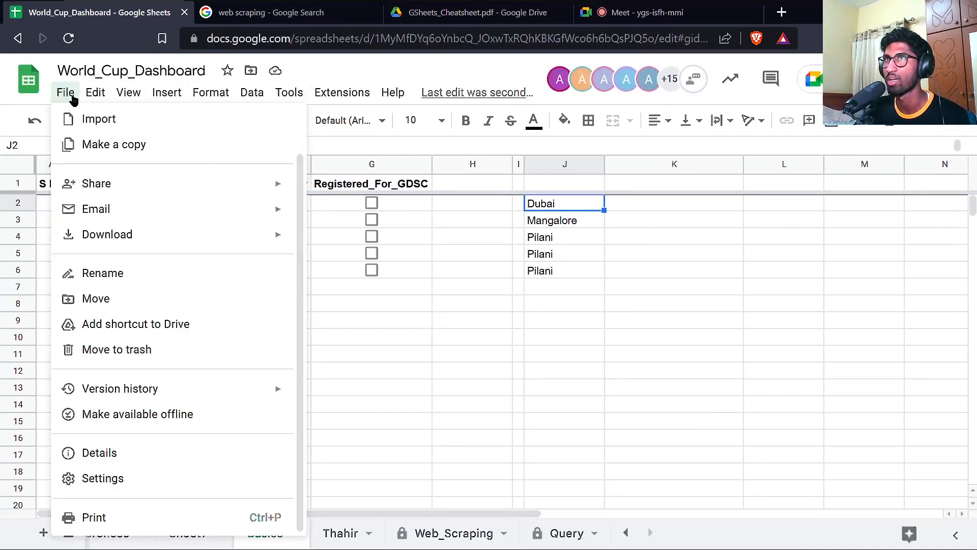
click(491, 275)
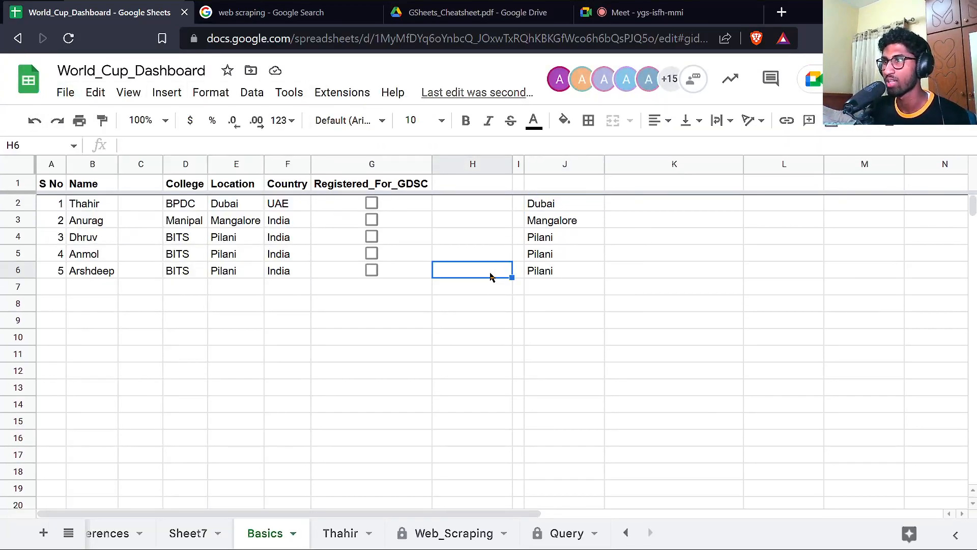
Download the Basics sheet as comma separated values, saving it to the Desktop as World_Cup_Dashboard - Basics.csv.
click(62, 98)
mouse_move(163, 233)
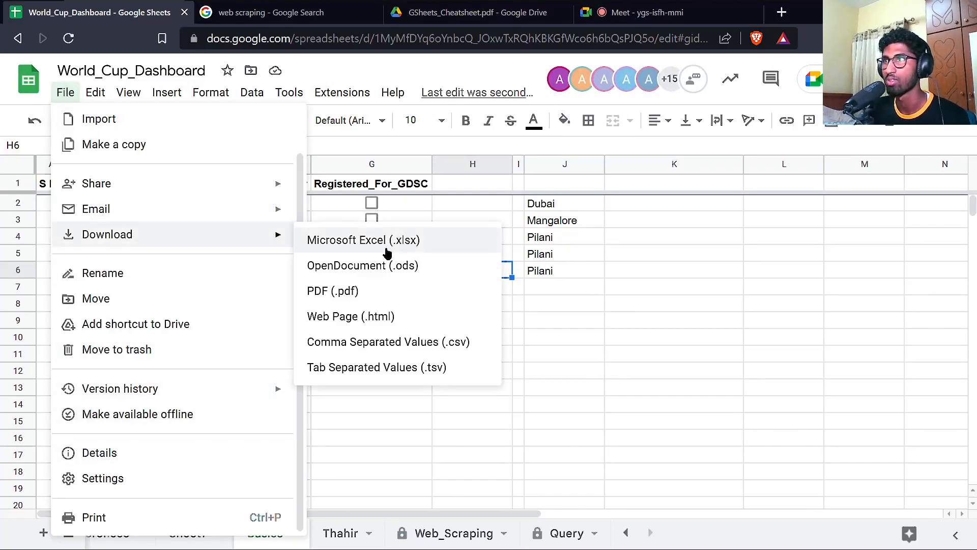
click(349, 344)
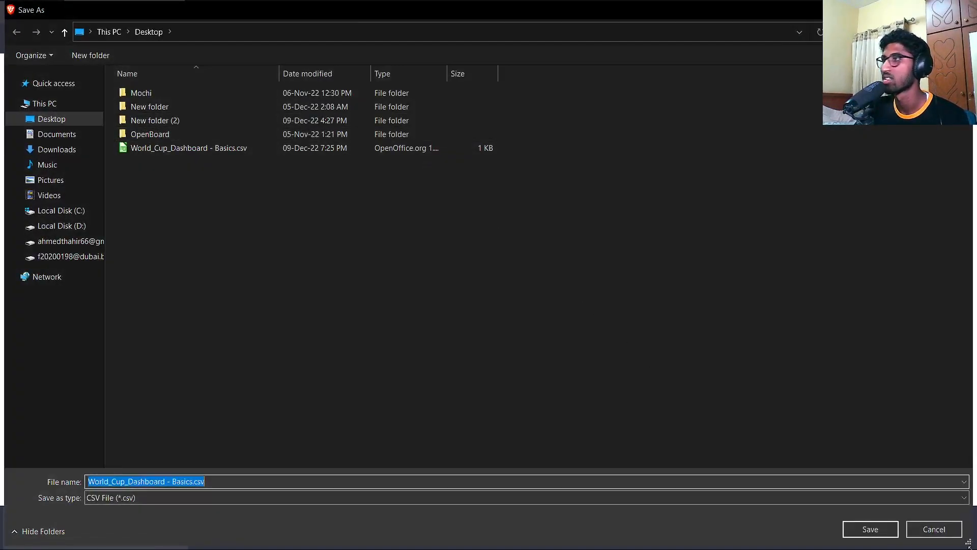
key(Return)
Open the downloaded CSV in LibreOffice Calc, accepting the Unicode (UTF-8) text import settings.
click(100, 514)
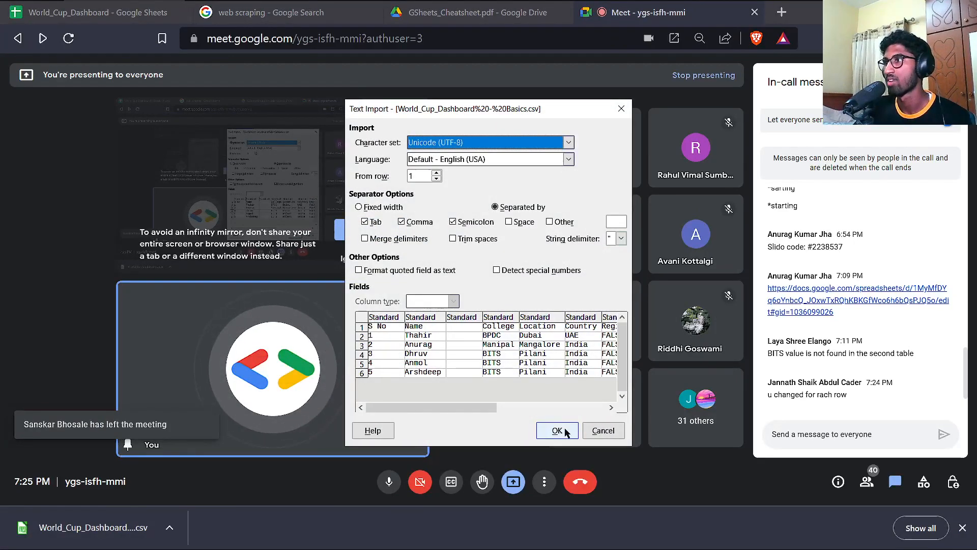
click(557, 430)
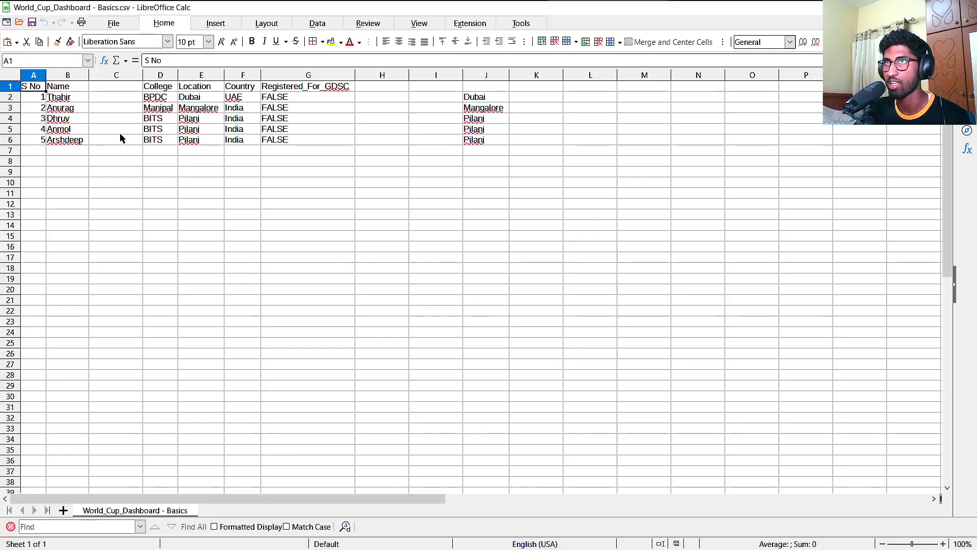
Switch to File Explorer and open World_Cup_Dashboard - Basics.csv from the Desktop in Notepad.
mouse_move(96, 4)
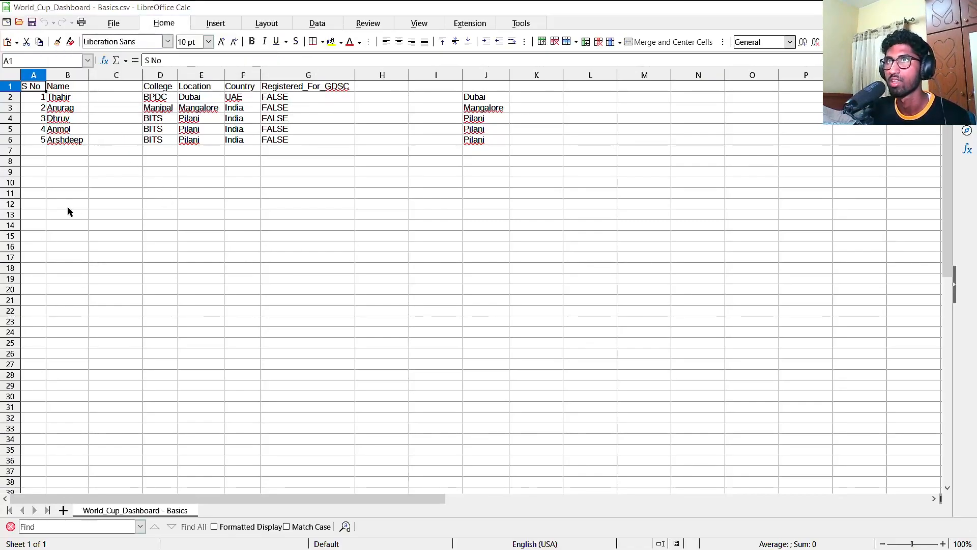
key(super+e)
click(47, 166)
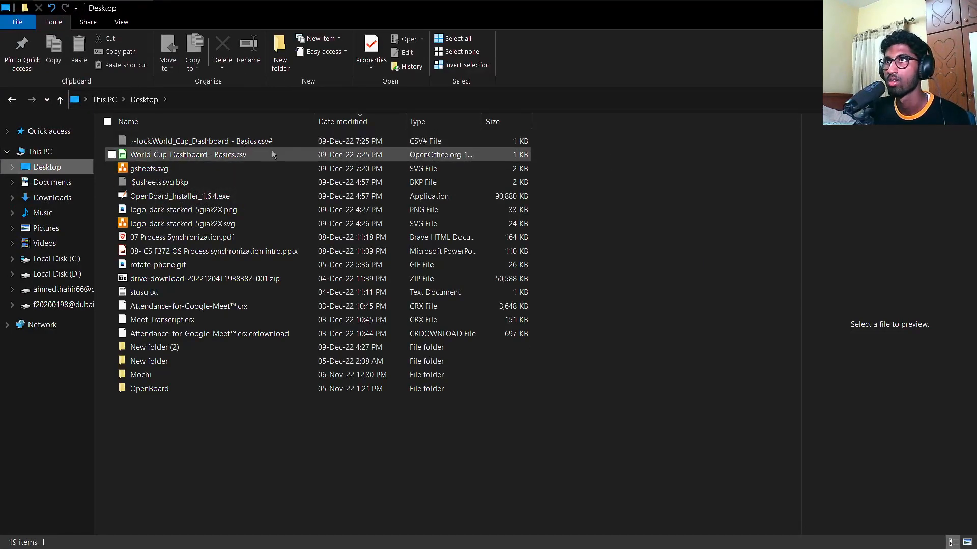
click(272, 154)
right_click(272, 152)
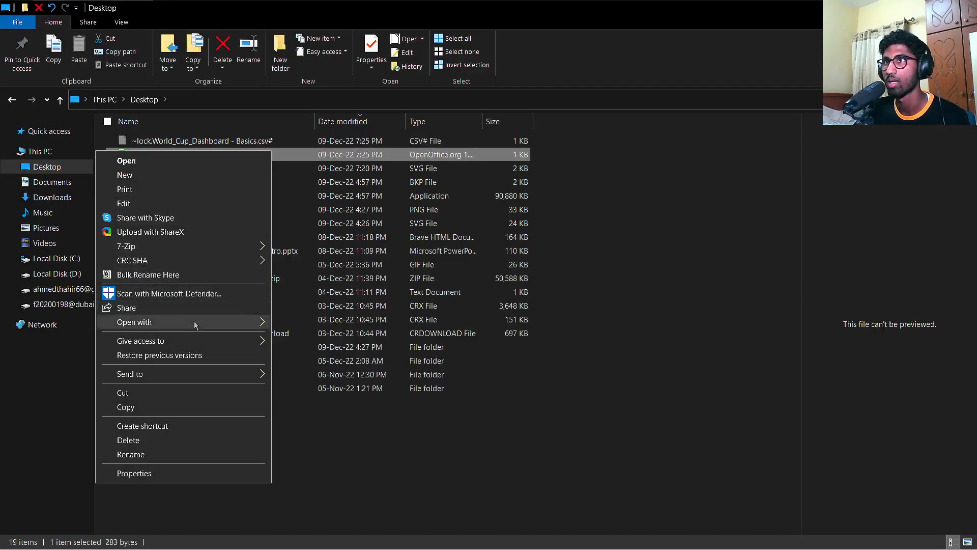
mouse_move(194, 321)
click(308, 349)
Examine the header line and the first data row of World_Cup_Dashboard - Basics.csv as comma-separated text.
drag(254, 111, 767, 113)
drag(272, 131, 316, 130)
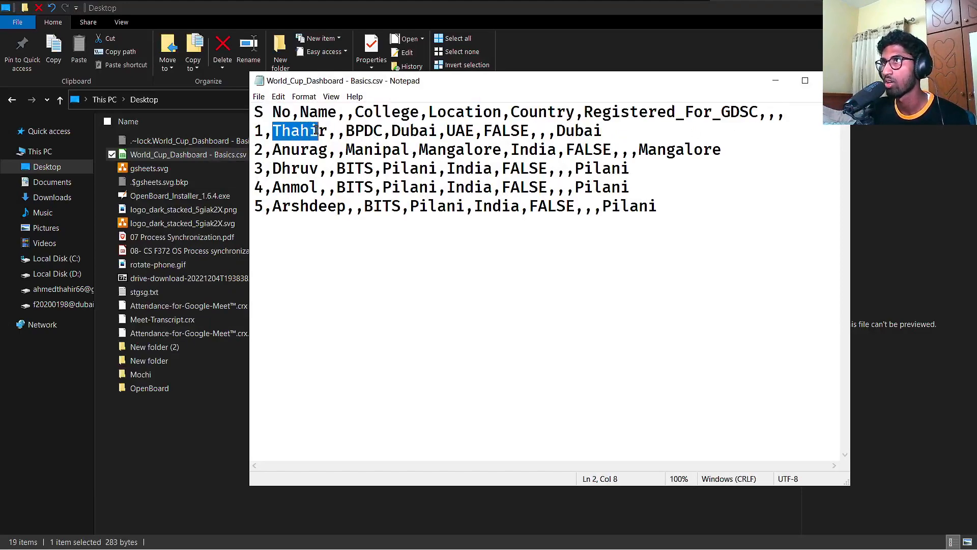
click(333, 134)
Close the CSV in Notepad and switch back to the World_Cup_Dashboard spreadsheet in Google Sheets.
click(835, 80)
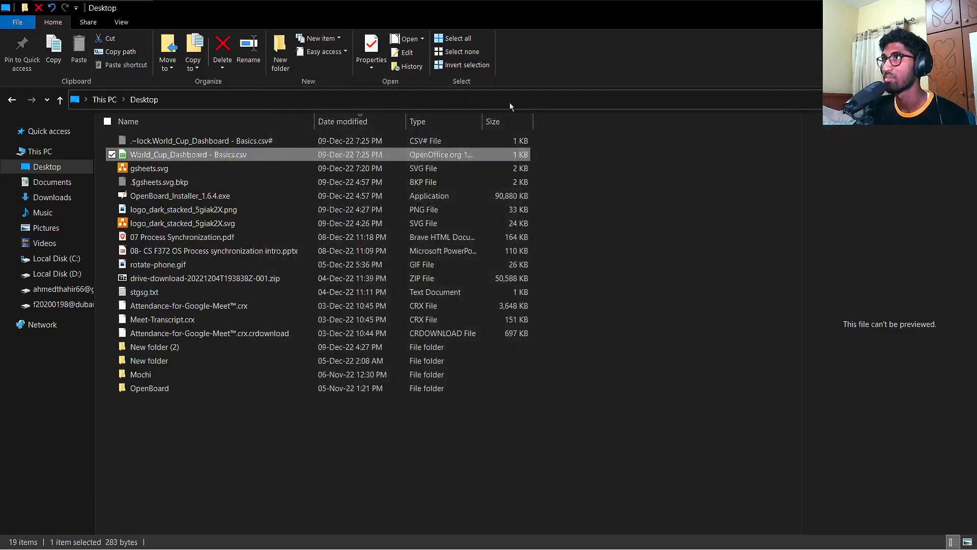
click(250, 4)
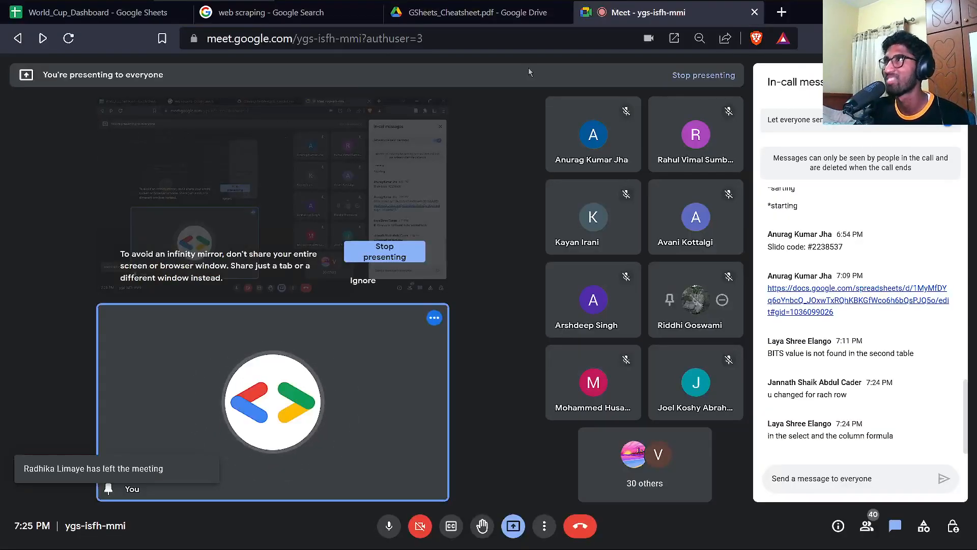
click(146, 20)
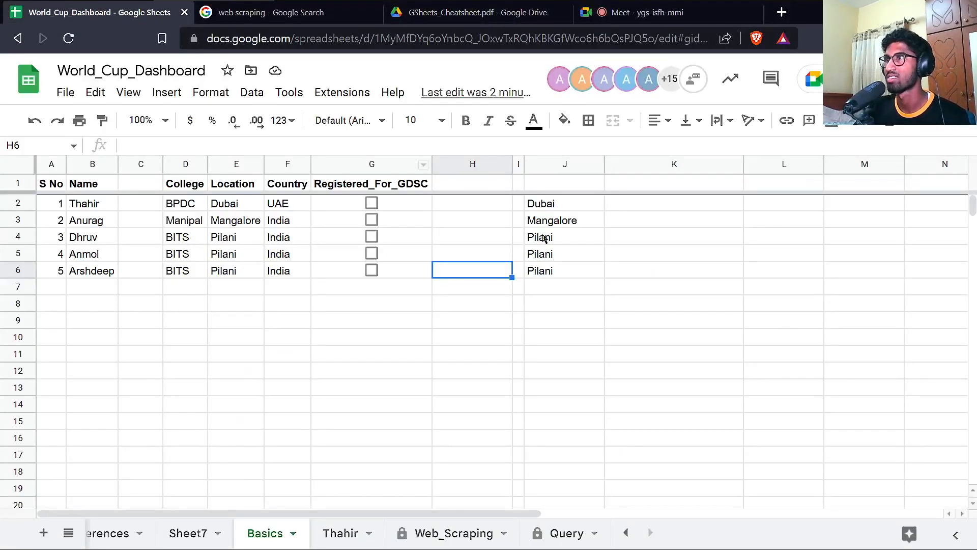
Review the data range and select clause of the QUERY formula in J2, leaving it unedited.
click(545, 203)
double_click(548, 205)
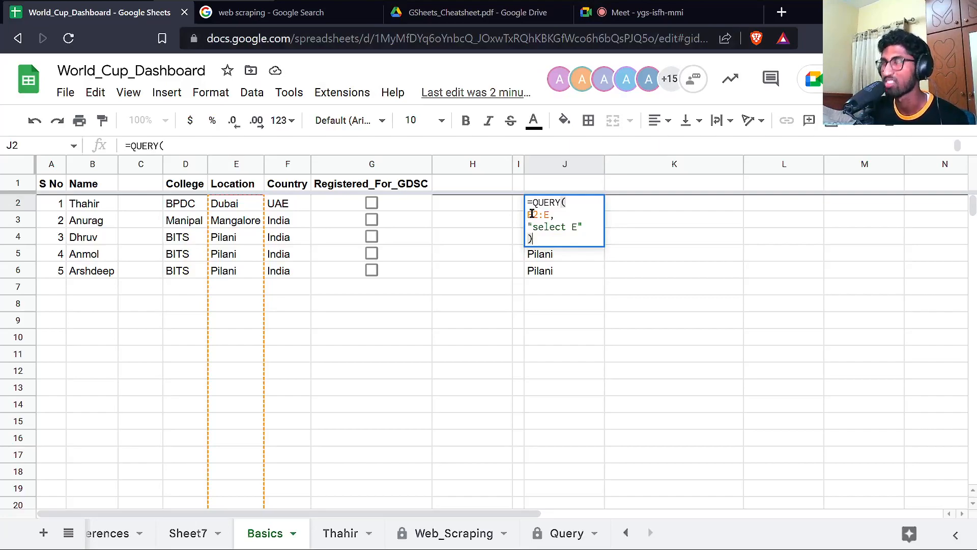
click(580, 204)
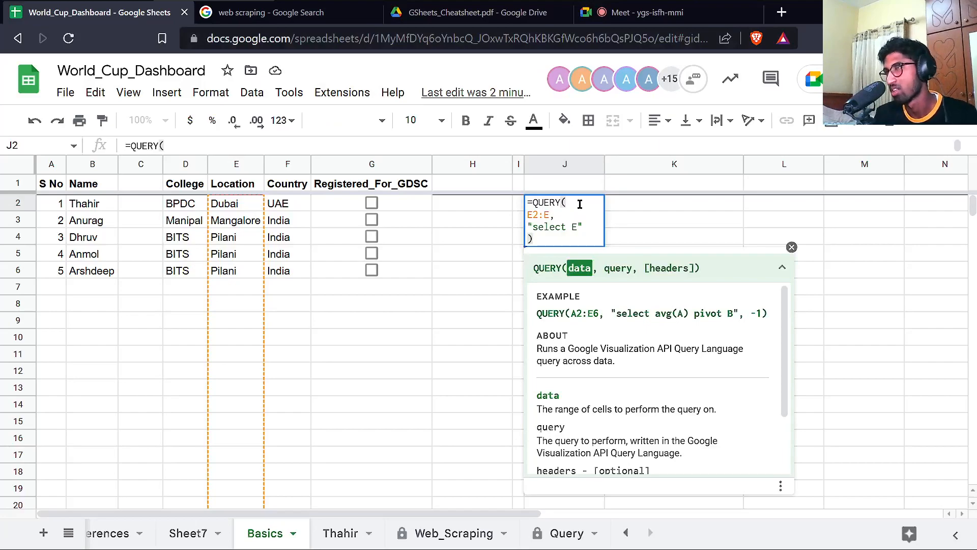
key(Tab)
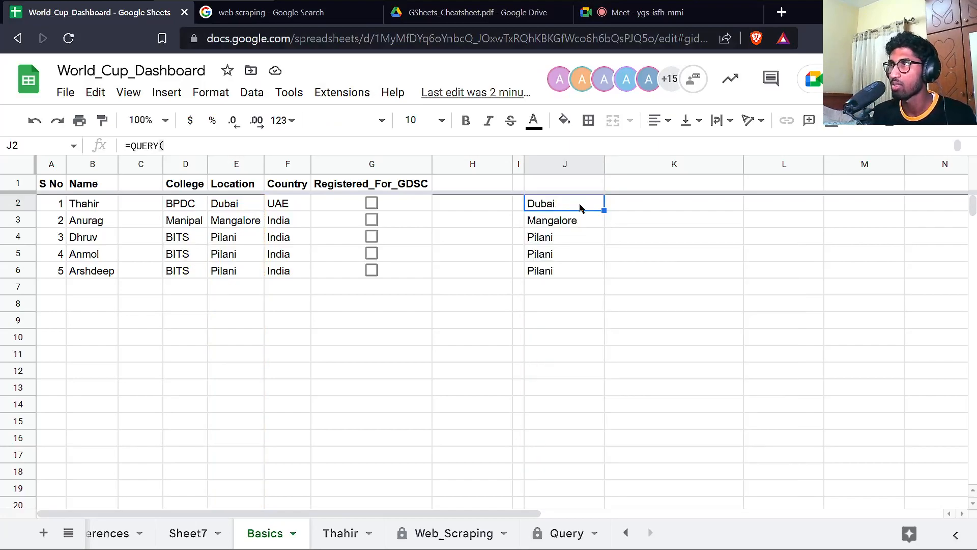
text(subquery)
key(Return)
key(Up)
key(Delete)
Replace the formula in J2 with an empty QUERY nested inside another, =QUERY(QUERY()).
click(580, 203)
double_click(579, 203)
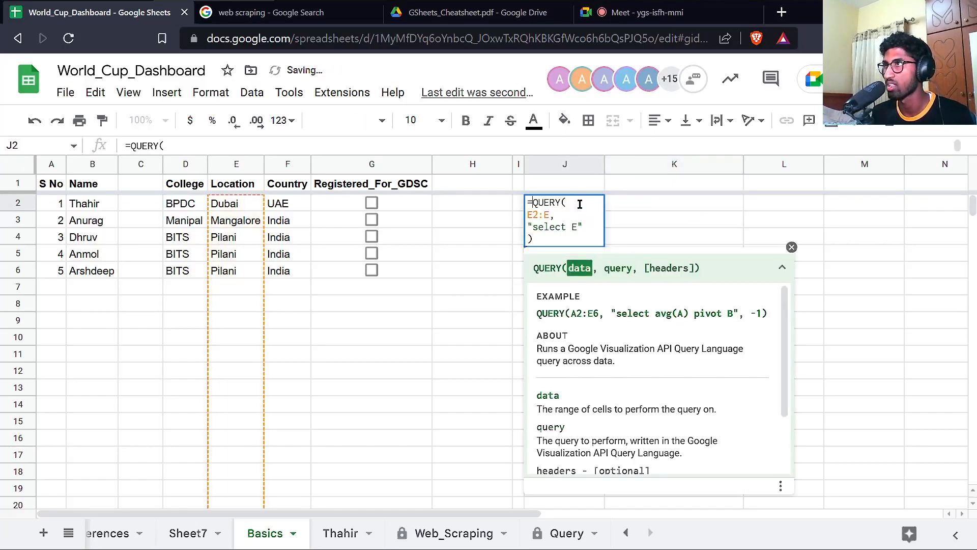
text(QUERY()
key(Down)
key(Down)
key(Down)
key(ctrl+a)
text(=qu)
key(Tab)
text(quer)
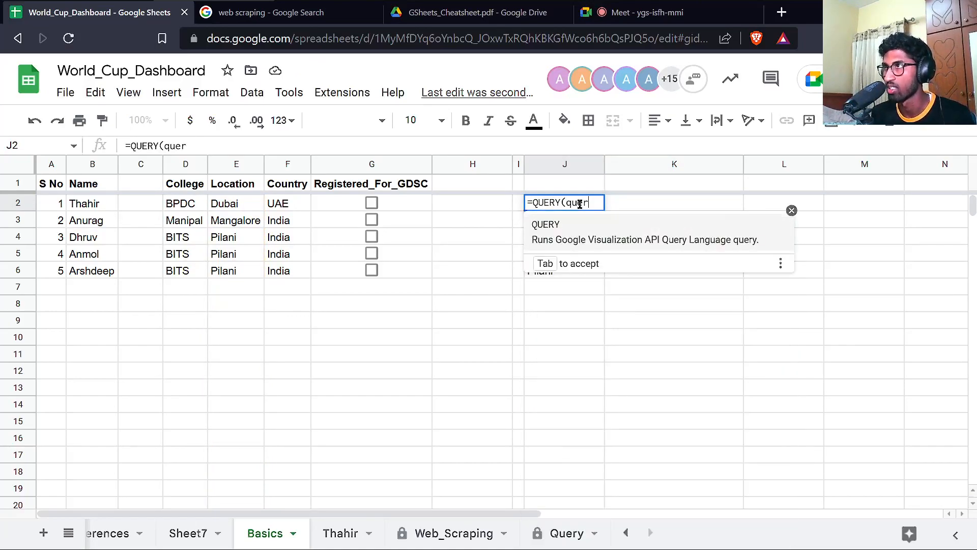
key(Tab)
text()))
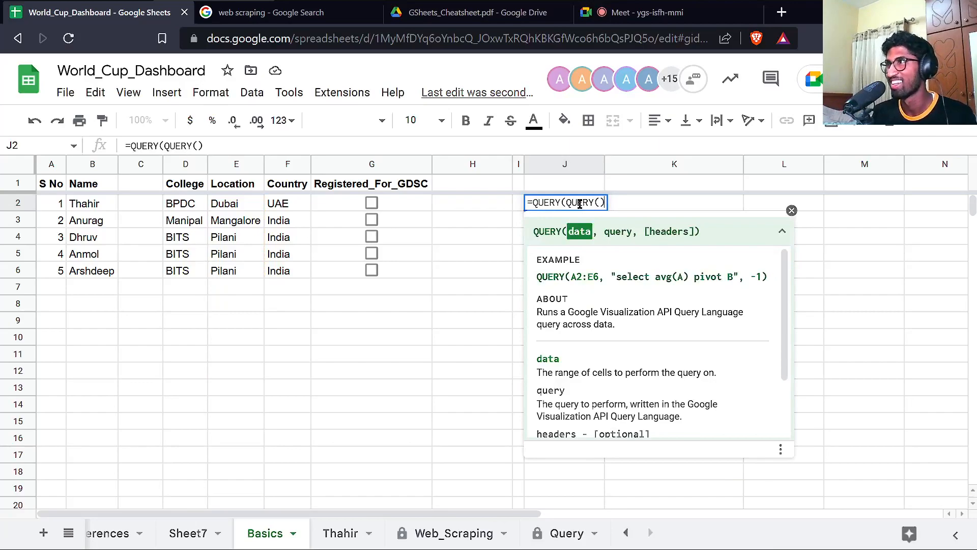
key(Left)
key(Left)
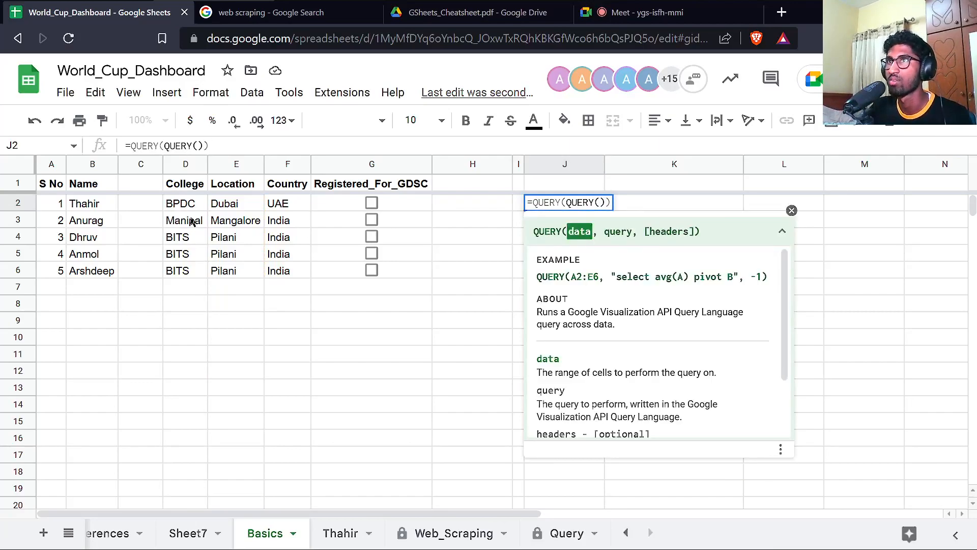
Complete the nested formula in J2 with D2:D as the inner query's data and "select Col1" as the outer query.
text(D2:D)
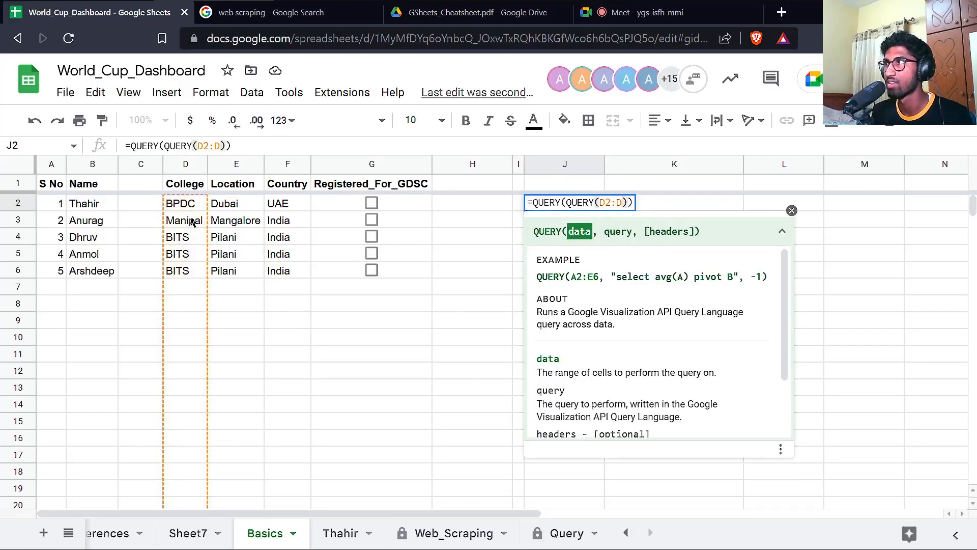
text(,)
key(ctrl+Return)
text("select Col1")
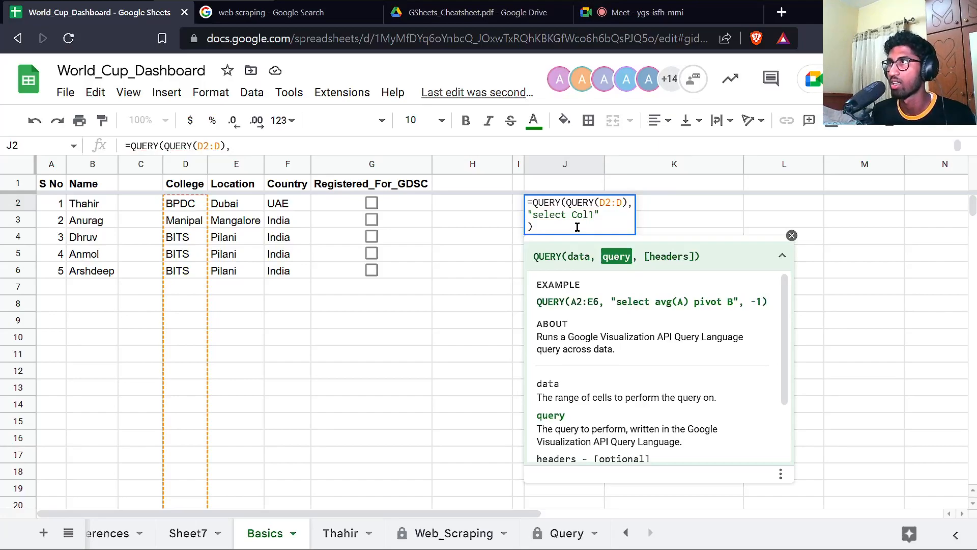
key(Return)
key(Up)
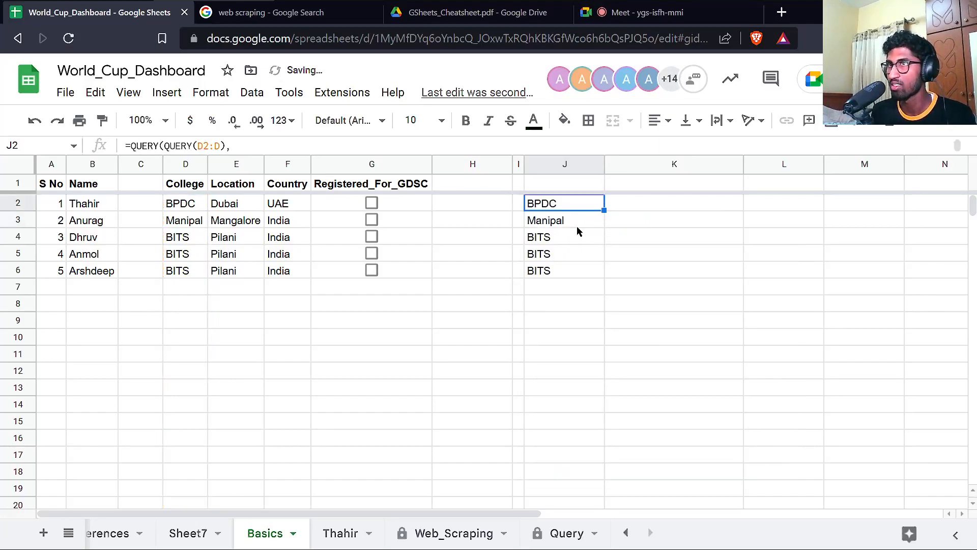
Change the inner QUERY's data range in J2 to E2:E.
key(Return)
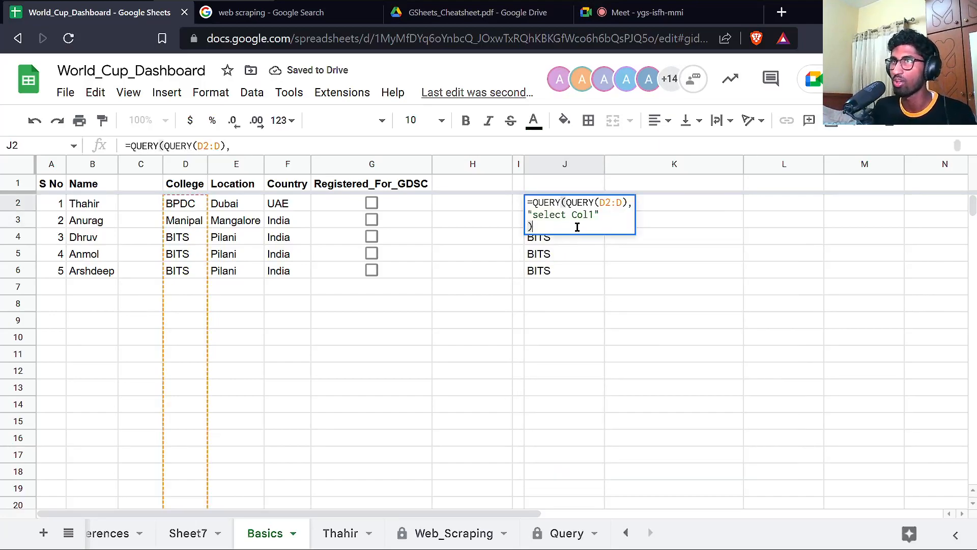
click(604, 204)
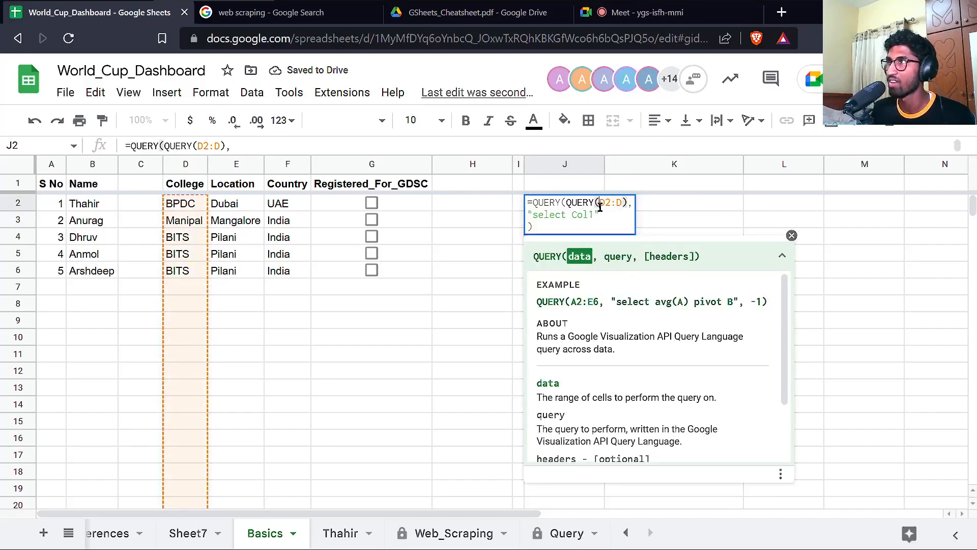
key(BackSpace)
text(E)
key(Right)
key(Right)
key(Right)
key(BackSpace)
text(E)
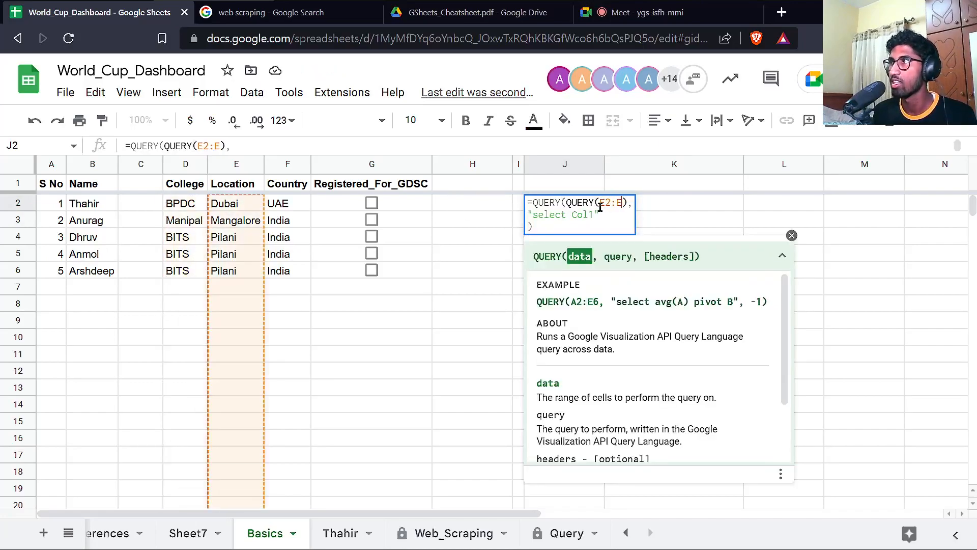
Apply the Col1 query in J2 and extend its inner QUERY data range to E2:F.
key(Return)
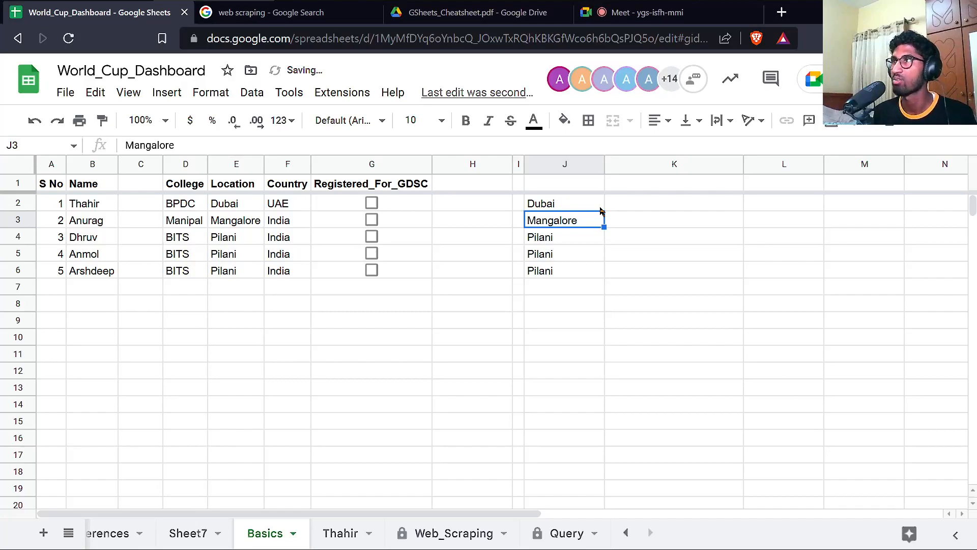
click(601, 209)
double_click(601, 208)
key(Left)
key(Left)
key(Left)
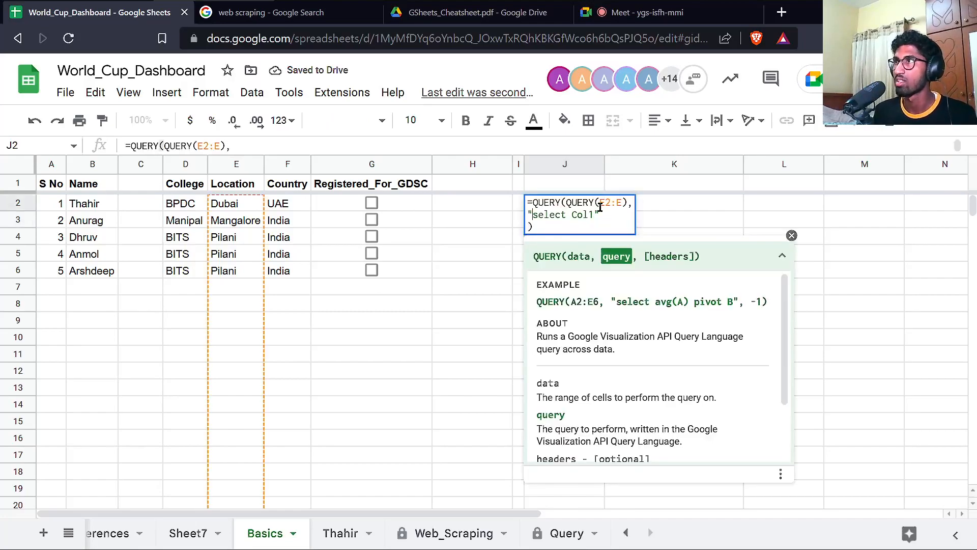
key(ctrl+shift+Left)
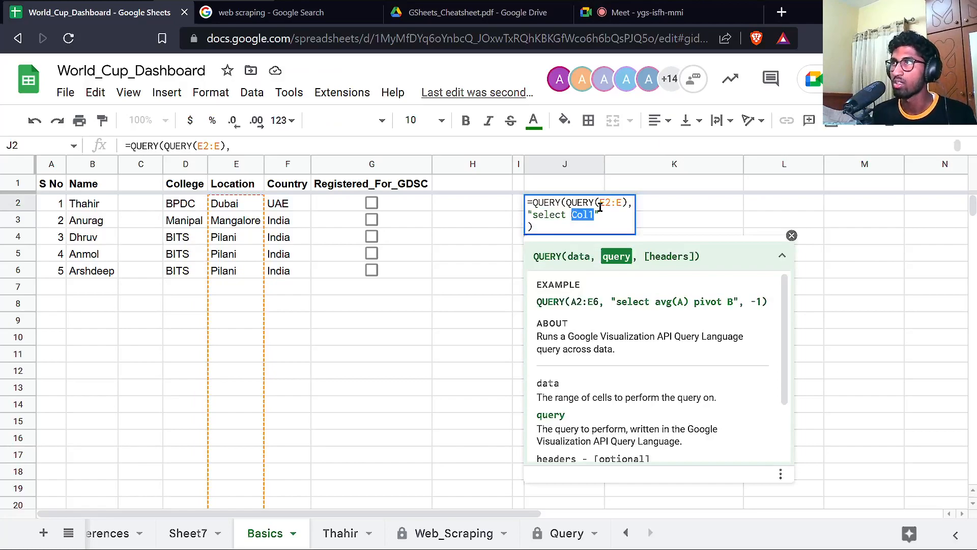
key(Right)
key(Up)
key(Right)
key(Right)
key(Right)
key(Right)
key(Right)
key(Right)
key(BackSpace)
text(F)
Add Col2 after Col1 in the query's select clause in J2 and apply the formula.
key(Down)
key(Left)
key(Left)
key(Right)
text(, Col2)
key(Return)
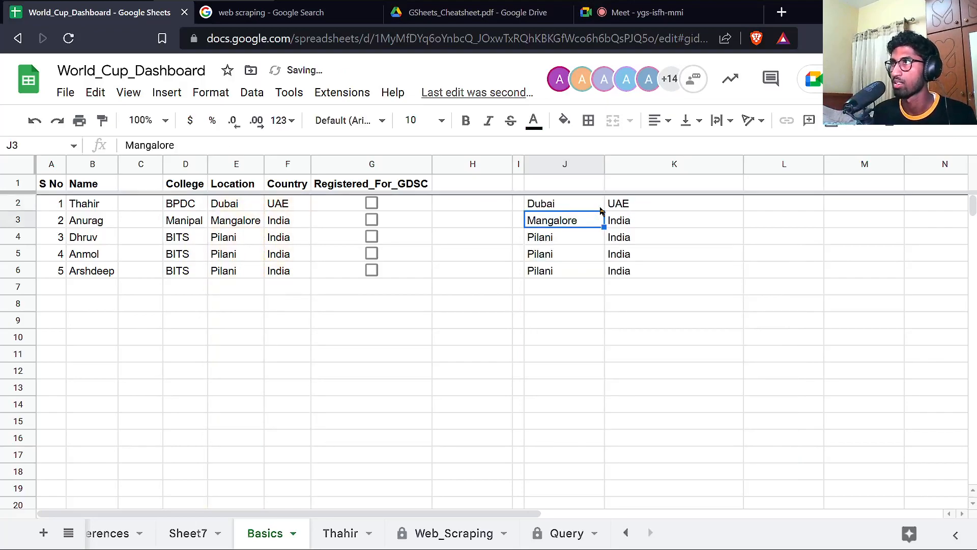
key(Up)
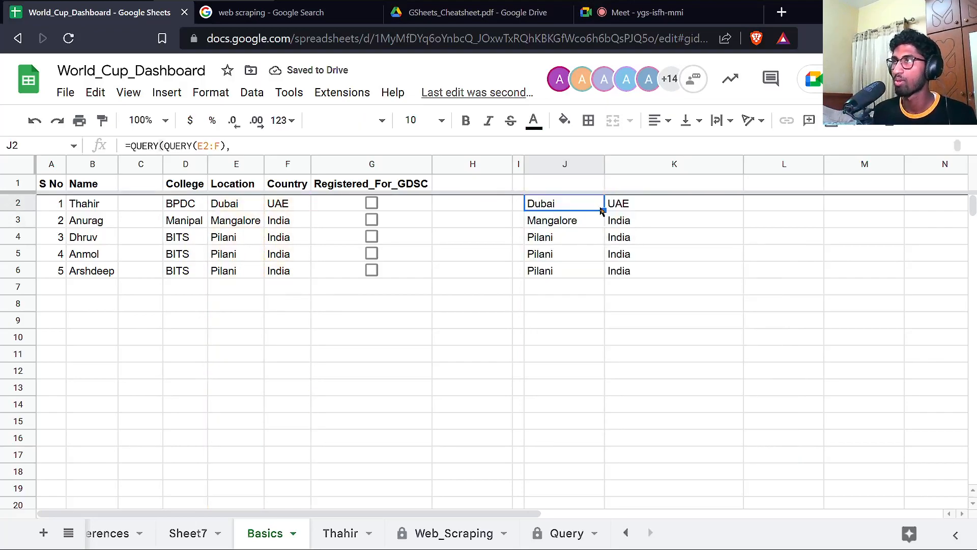
key(F2)
key(Escape)
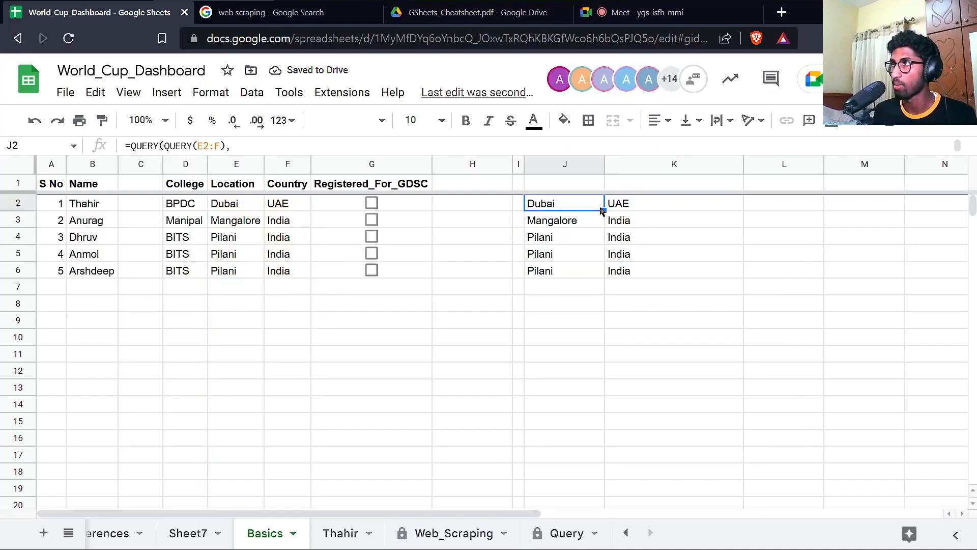
key(shift+Down)
key(shift+Right)
key(Left)
key(Right)
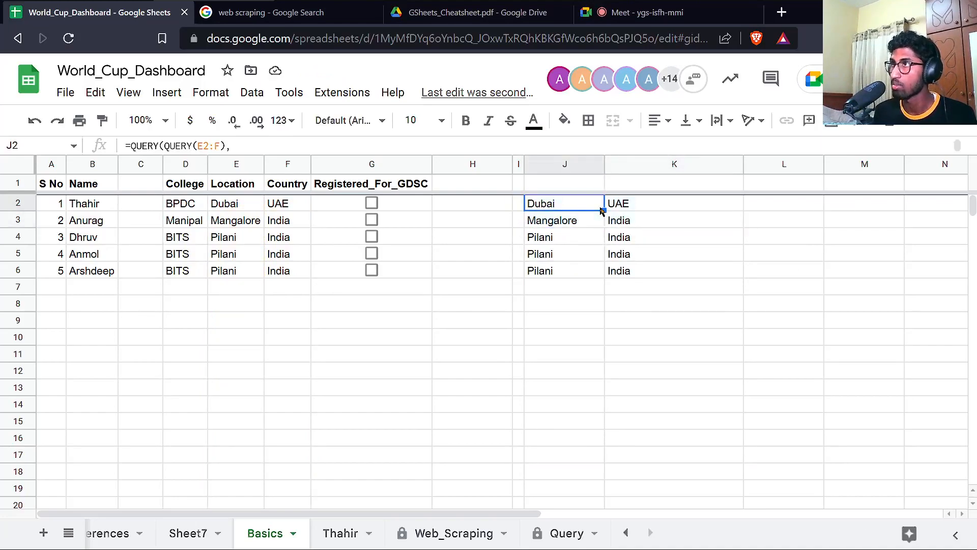
Widen the inner QUERY range in J2's formula to A2:G.
key(F2)
key(Up)
key(Left)
key(Down)
key(ctrl+shift+Left)
key(Right)
key(Right)
key(Up)
key(Left)
key(Left)
key(Left)
key(Left)
key(Left)
key(Left)
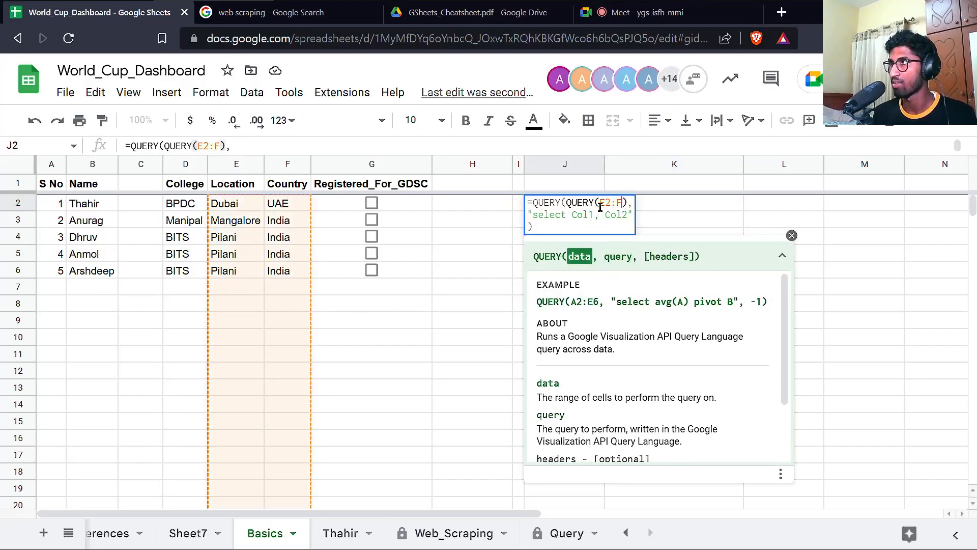
key(Delete)
text(A)
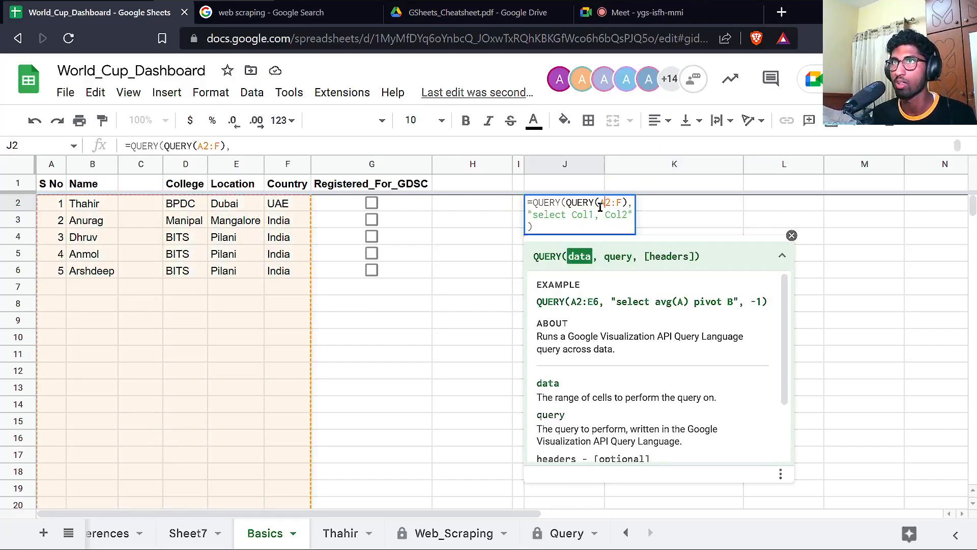
key(Delete)
text(G)
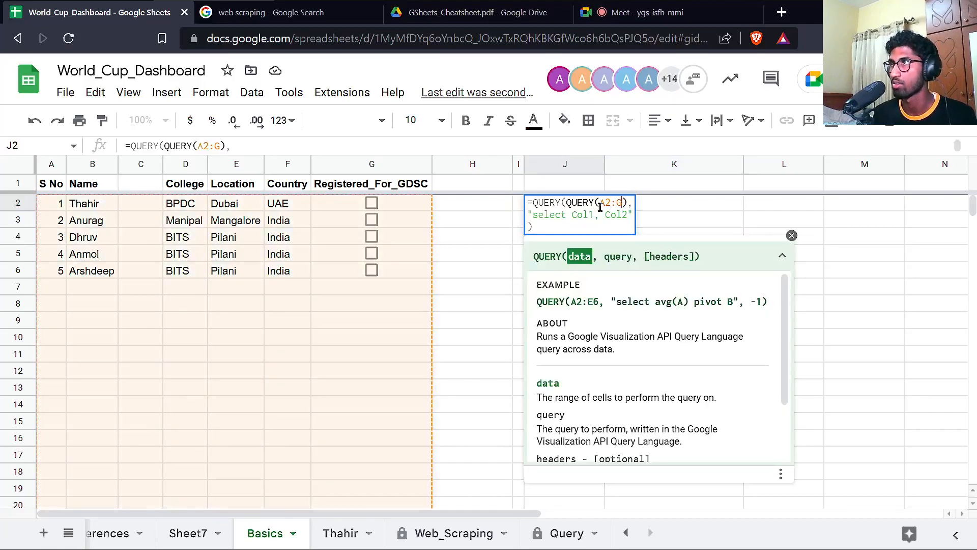
Replace the column list in J2's query with * so that it reads "select *", and apply the formula.
key(Down)
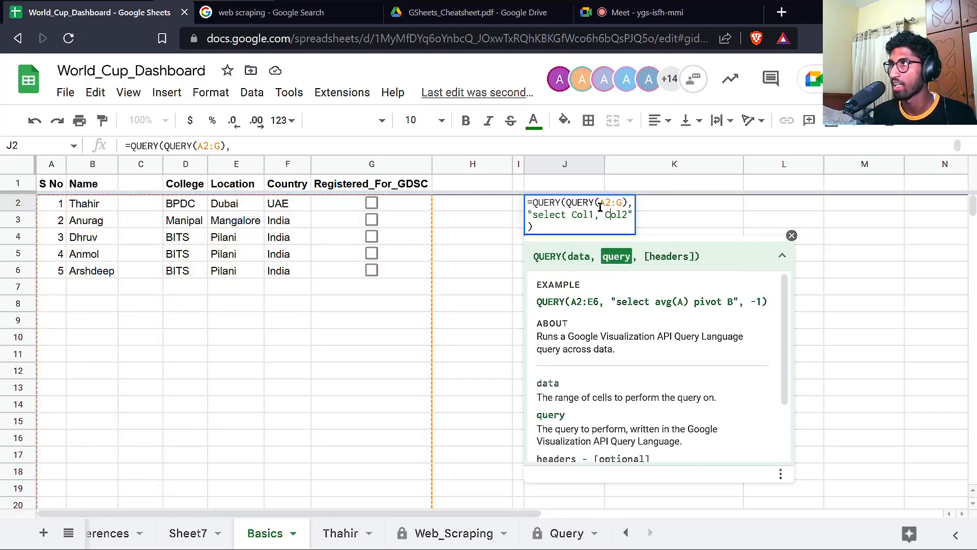
text(, Col3)
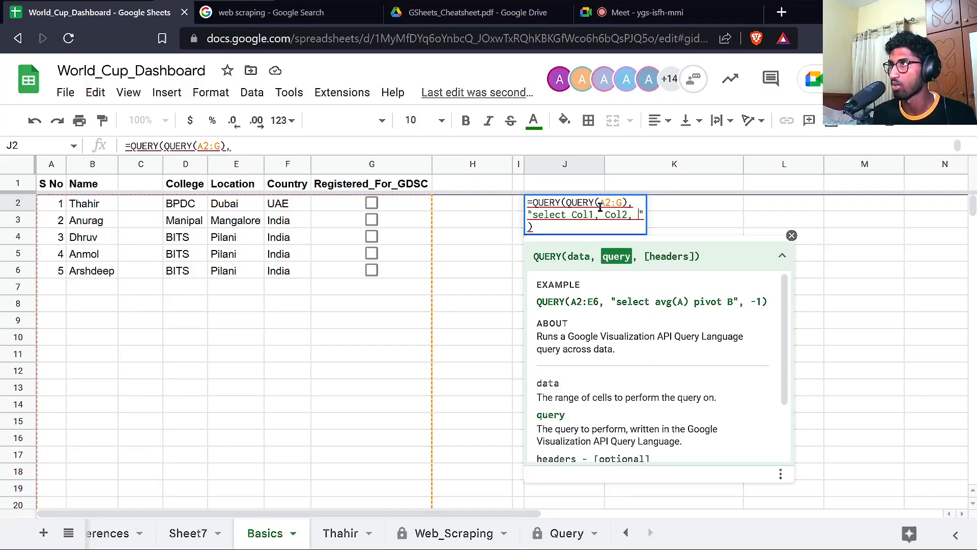
key(ctrl+shift+Left)
key(ctrl+shift+Left)
key(ctrl+shift+Left)
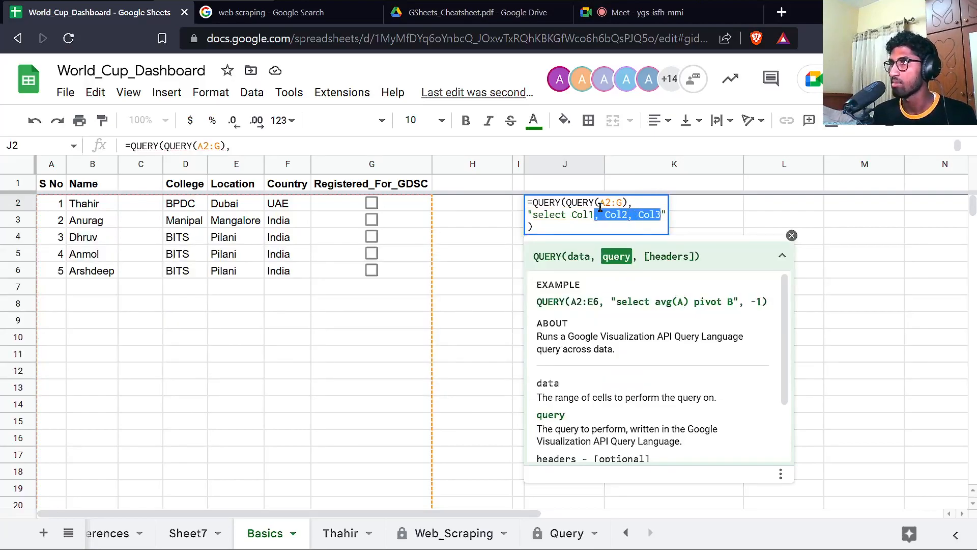
text(*)
key(Return)
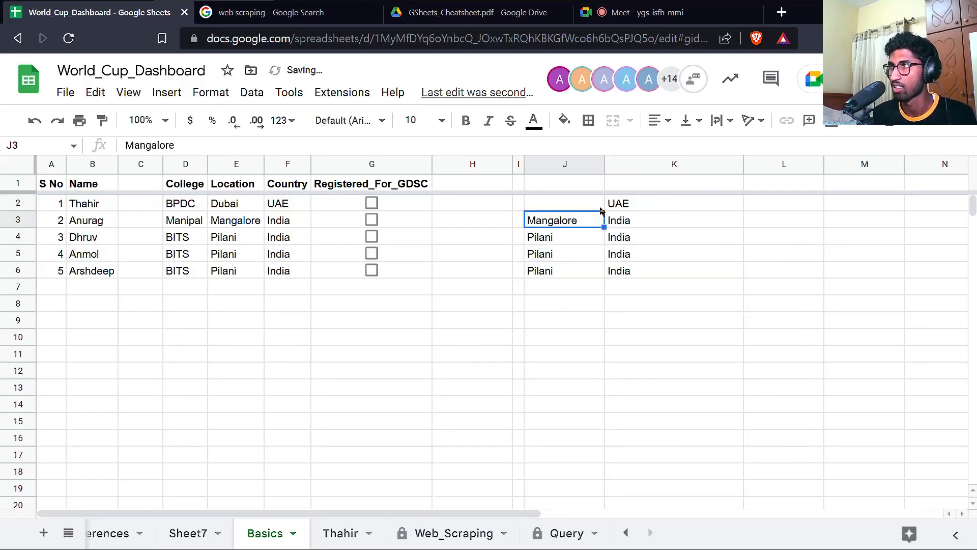
Delete the empty column C between the Name and College columns.
key(Up)
key(Right)
key(Right)
key(Right)
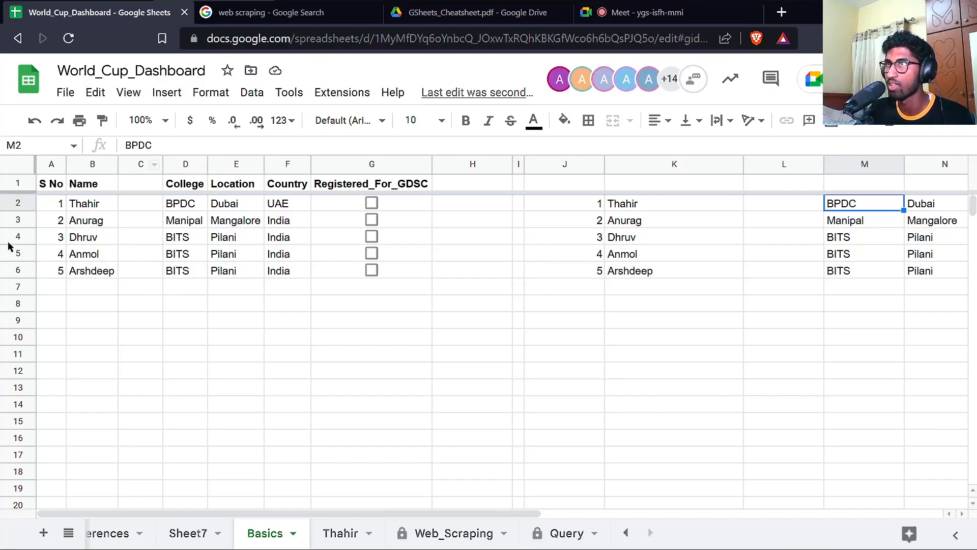
right_click(133, 171)
click(200, 301)
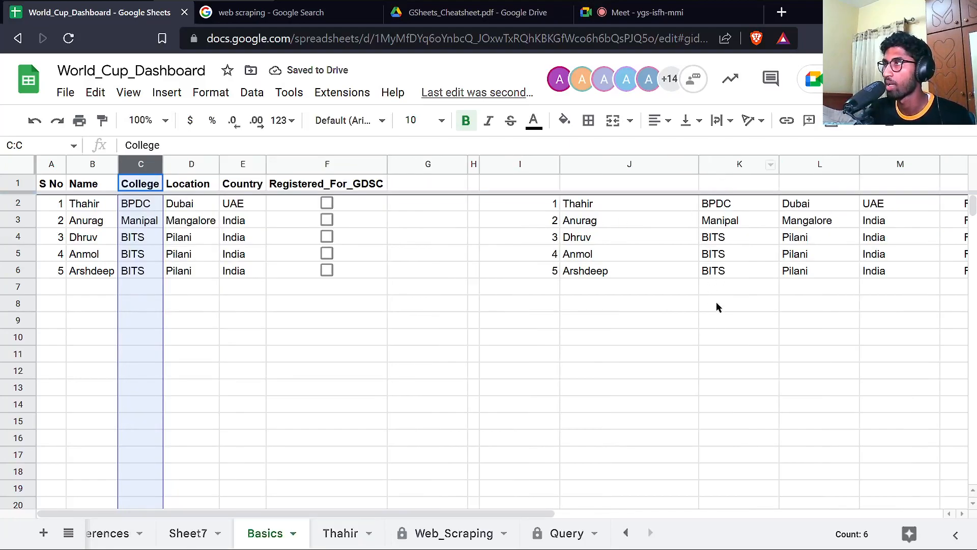
Break I2's query string over separate lines, with select * on its own line and an empty line below it.
double_click(533, 208)
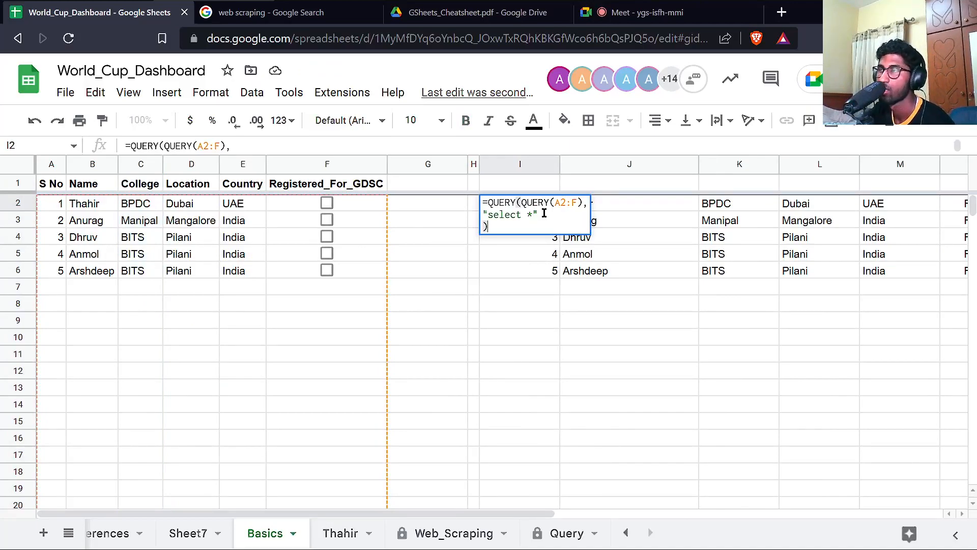
click(535, 214)
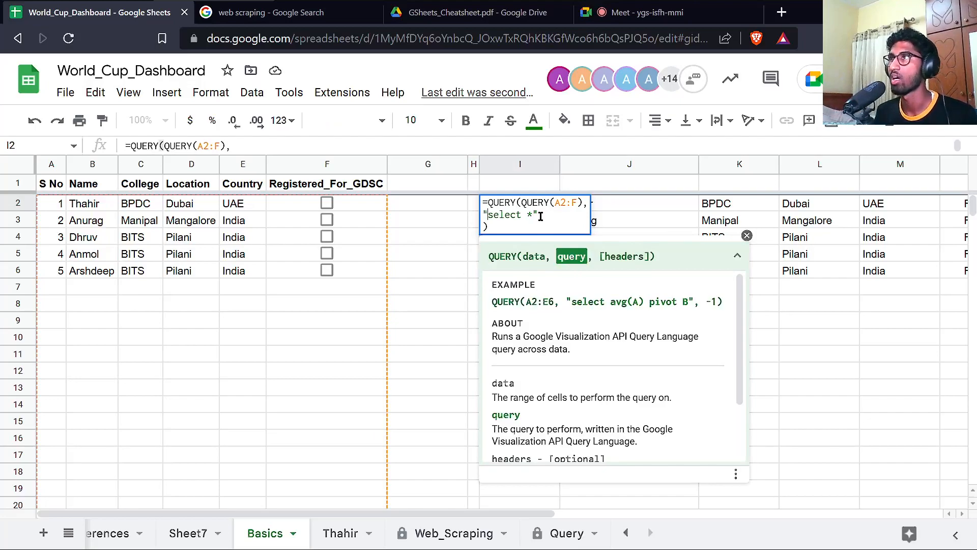
key(Right)
key(alt+Return)
key(End)
key(Left)
key(alt+Return)
key(Left)
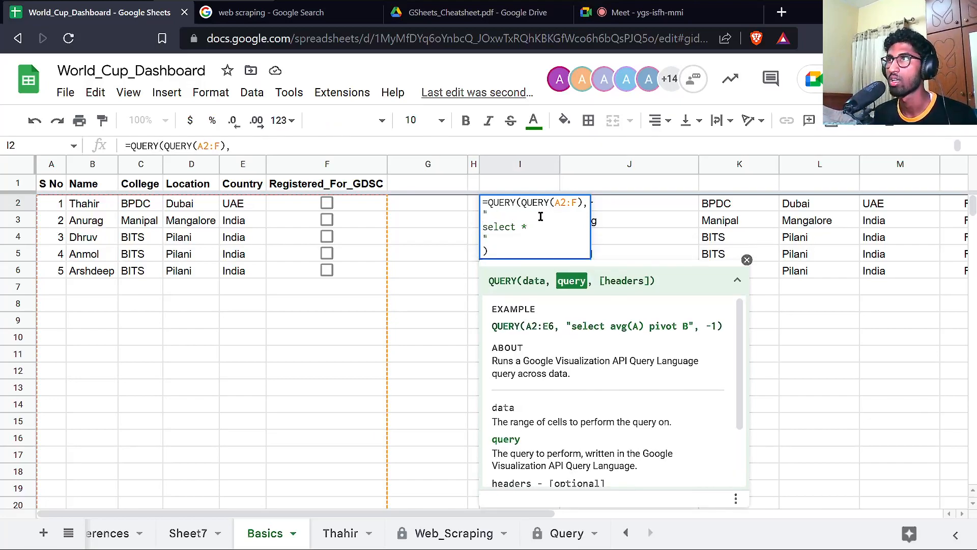
key(alt+Return)
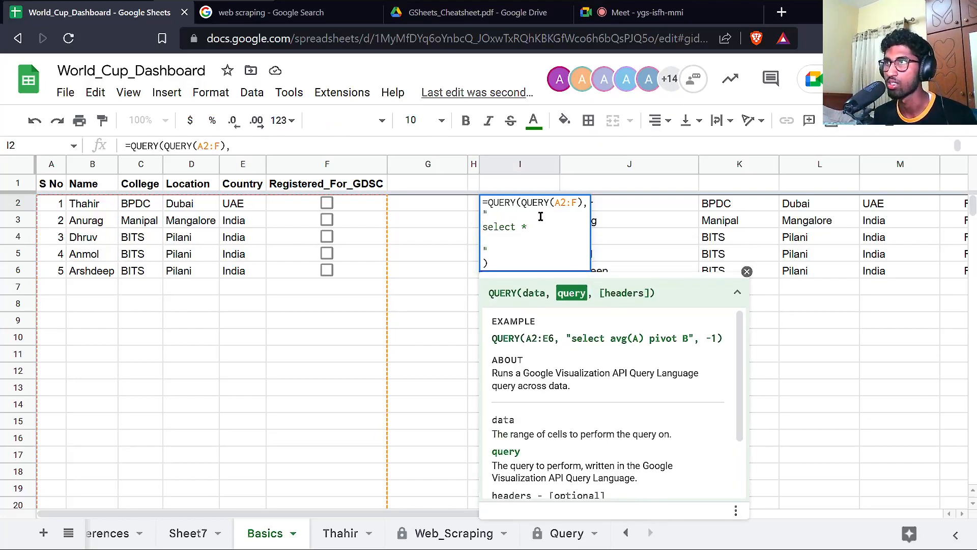
Add the clause "order by Col2" below select * in I2's query and apply the formula.
text(order by)
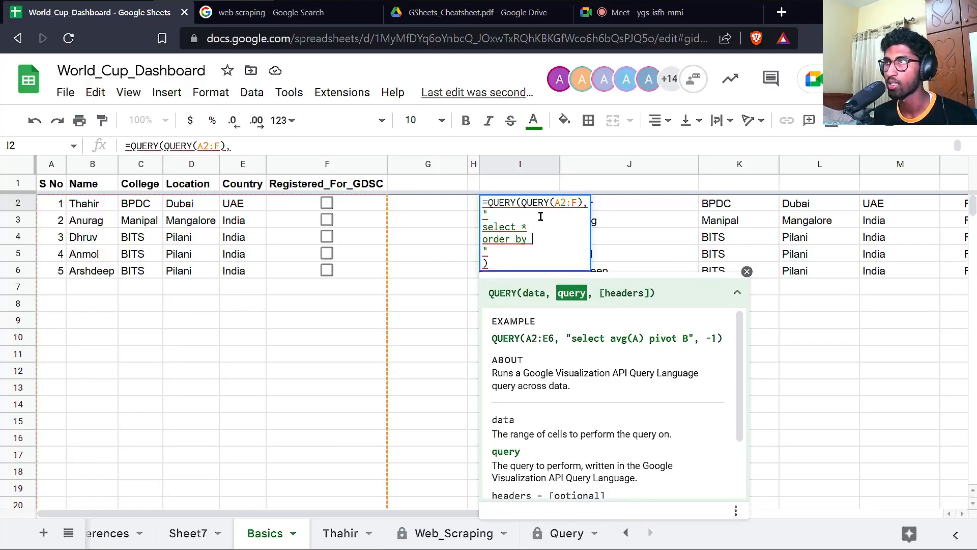
text( Col2)
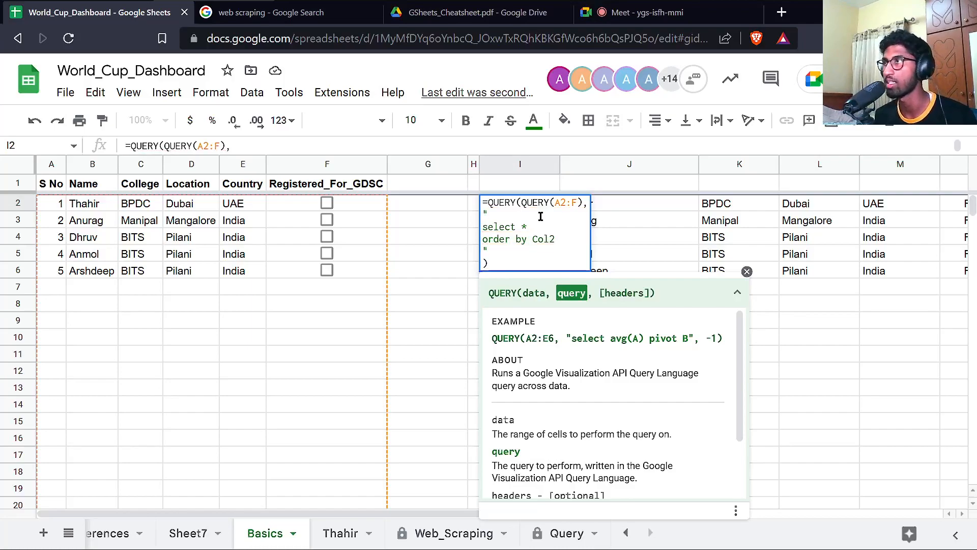
key(Return)
key(Up)
key(Return)
key(Escape)
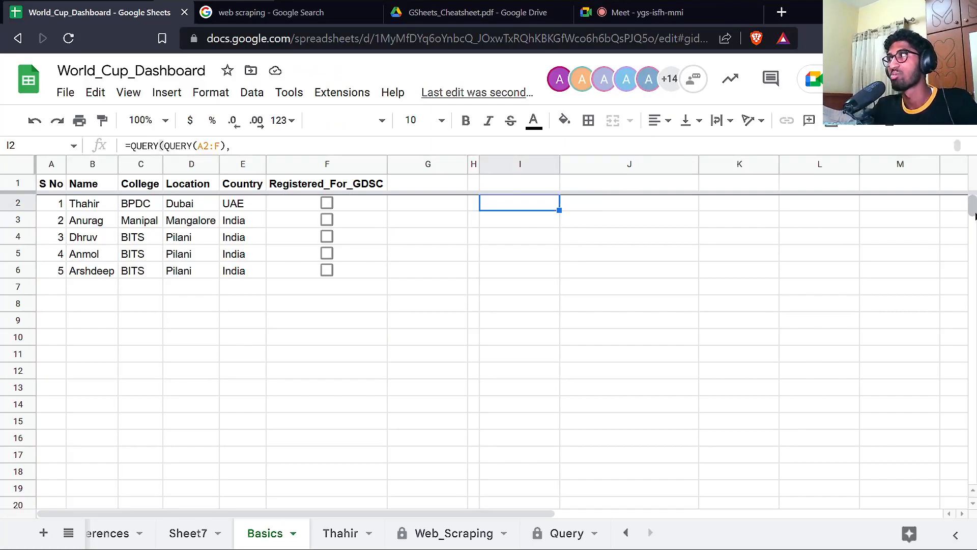
Examine the sorted query output in the last rows of the sheet and the A2:F source range in I2's formula.
drag(972, 206, 973, 486)
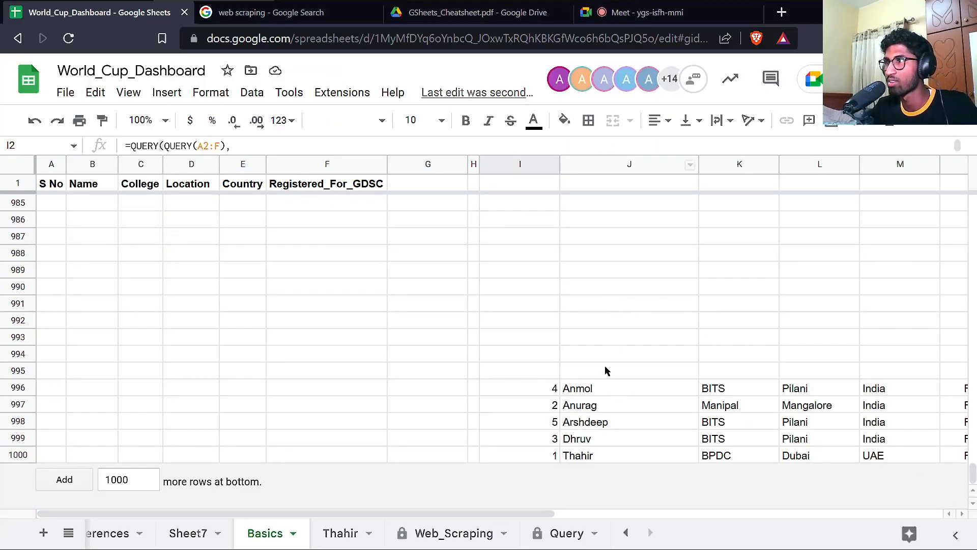
click(975, 256)
drag(976, 256, 971, 173)
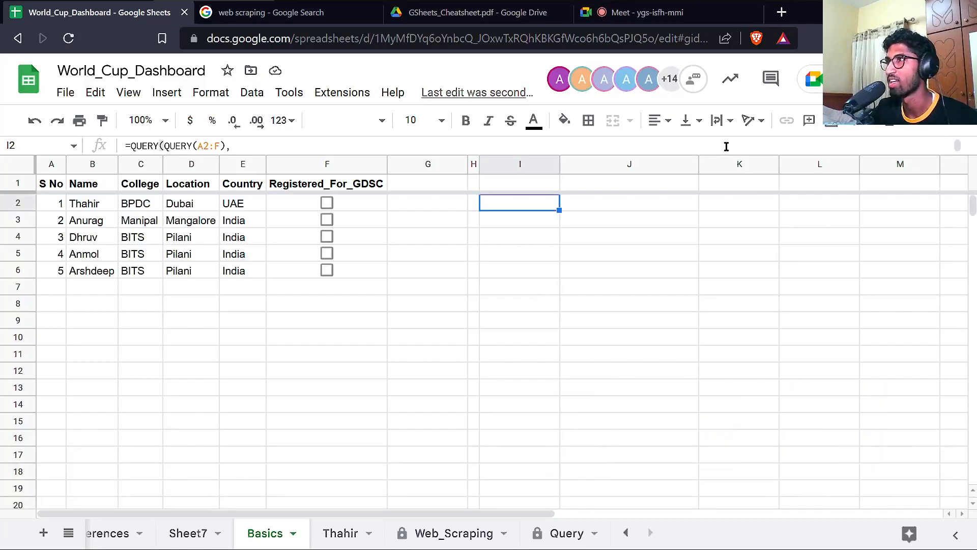
double_click(514, 205)
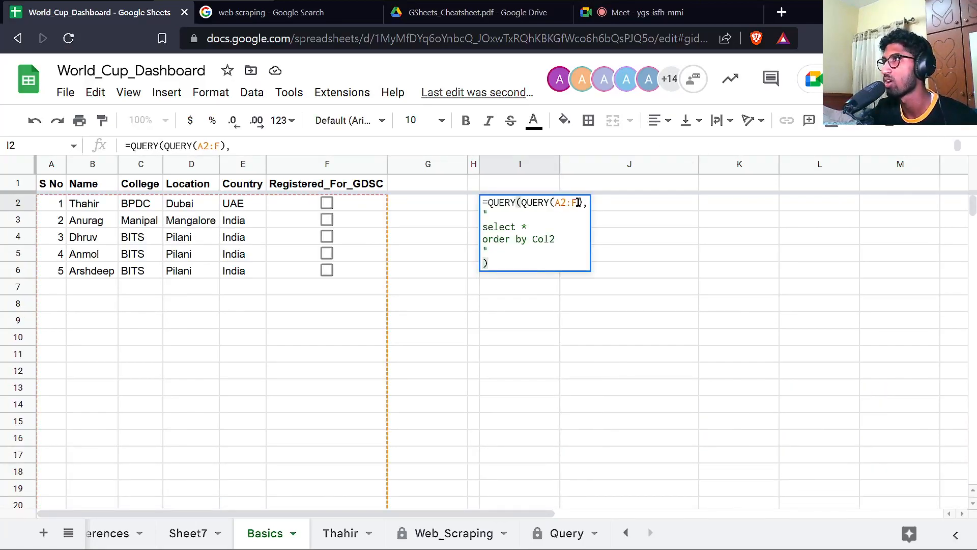
key(Escape)
mouse_move(973, 206)
mouse_down()
mouse_move(974, 505)
mouse_move(973, 196)
mouse_up()
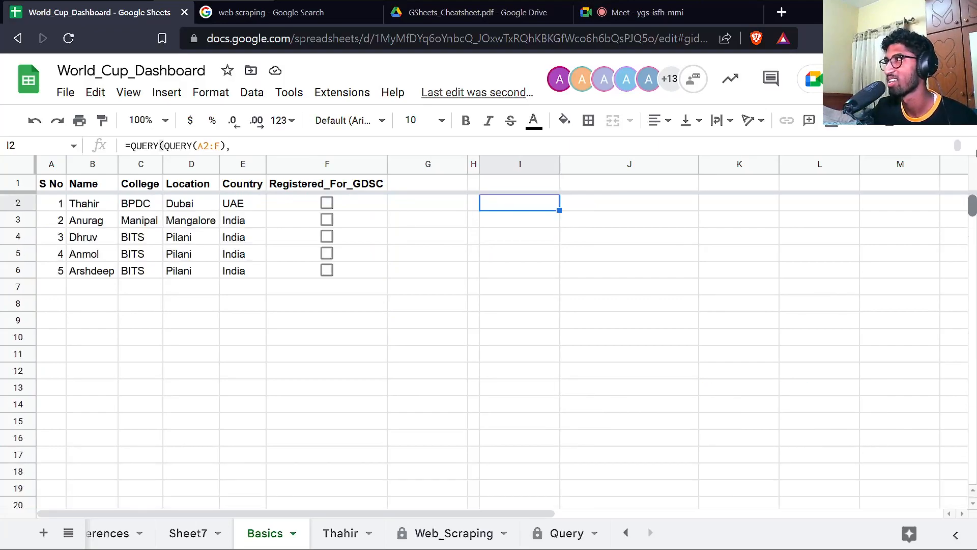
double_click(536, 205)
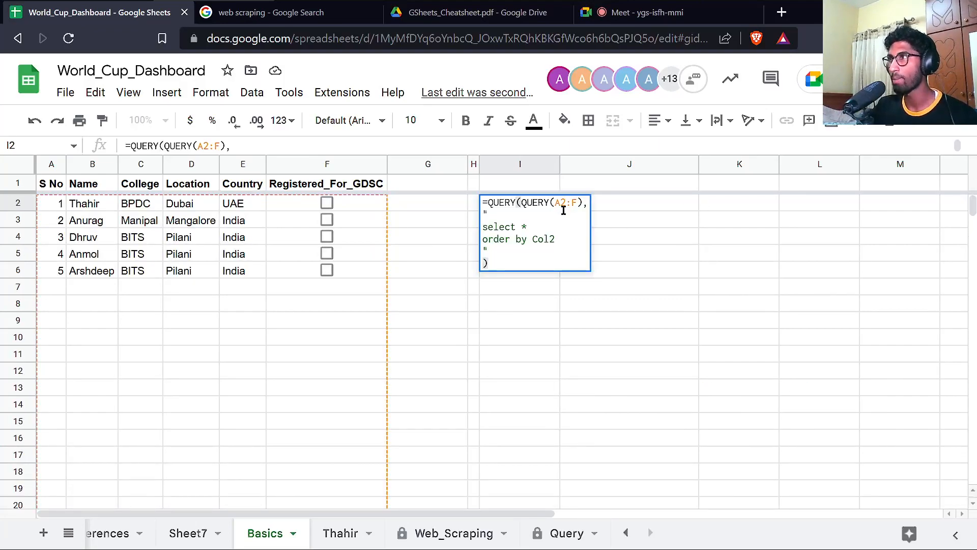
drag(556, 202, 578, 202)
key(Escape)
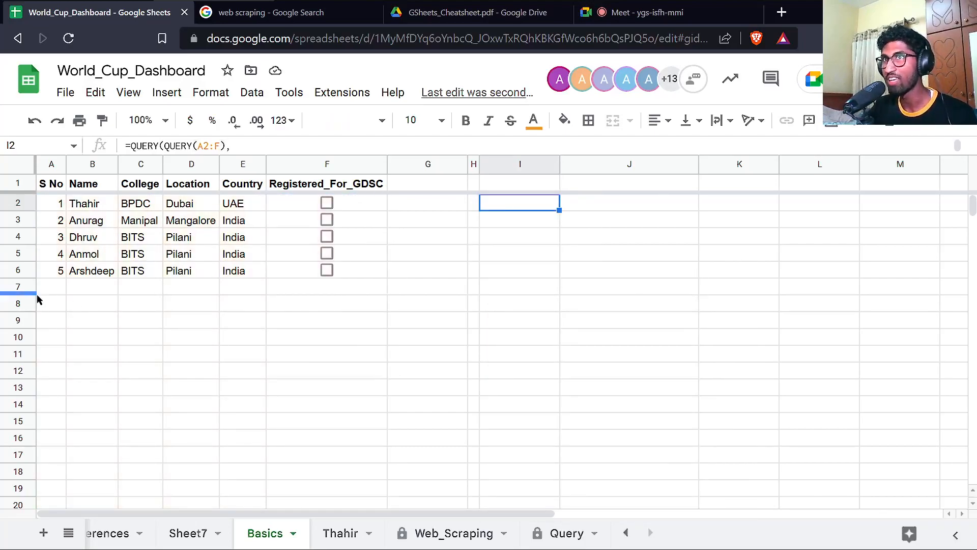
Examine the blank cells B7:B17 below the Name entries and return to the query cell I2.
click(81, 288)
scroll(84, 357, right, 10)
scroll(84, 359, left, 10)
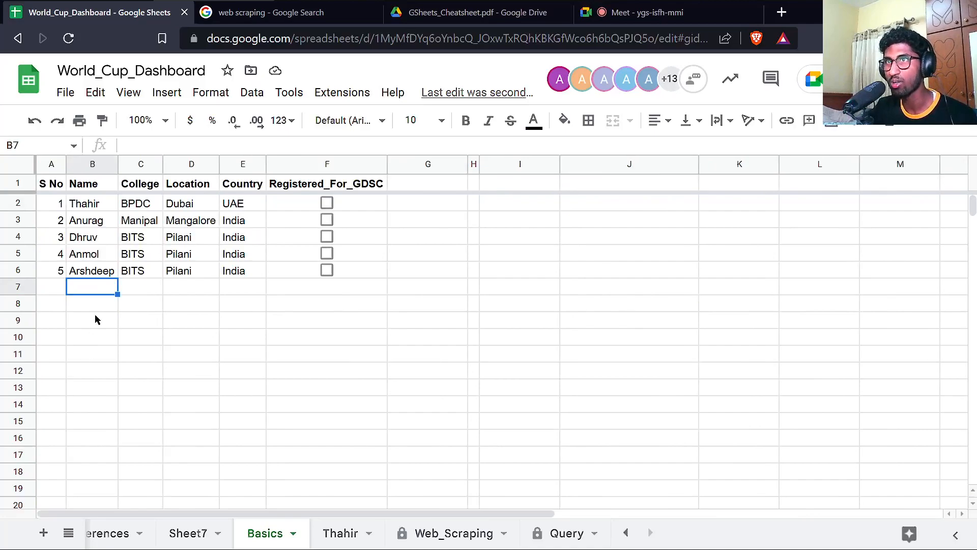
drag(117, 294, 113, 462)
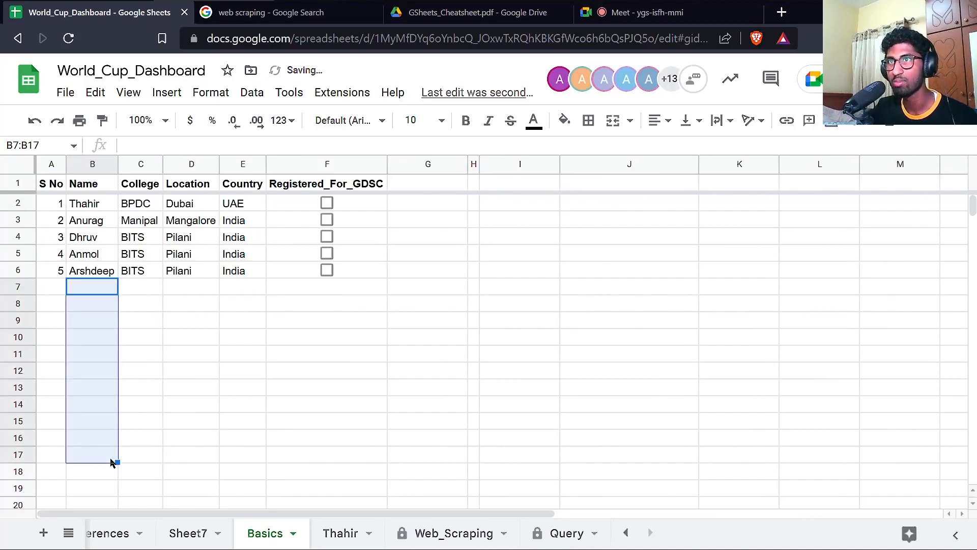
click(580, 206)
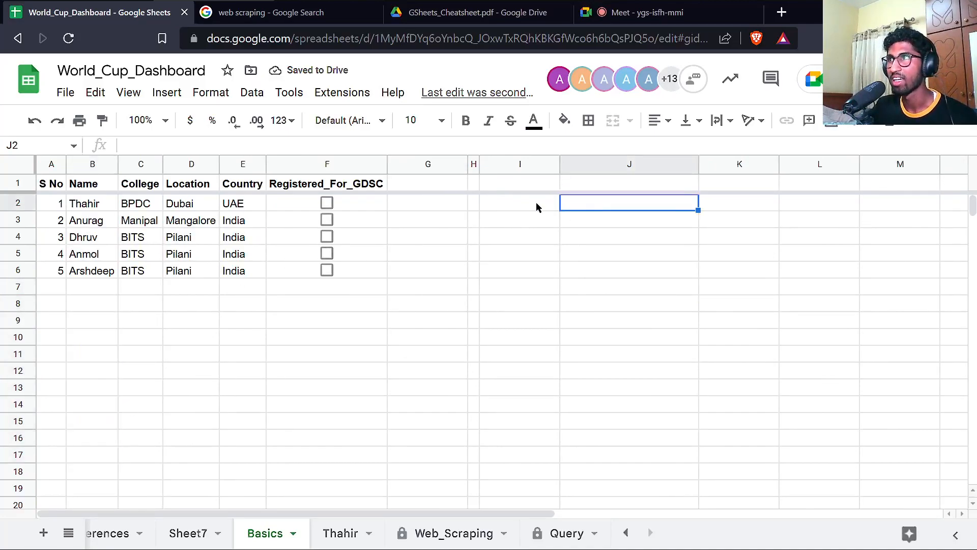
click(537, 205)
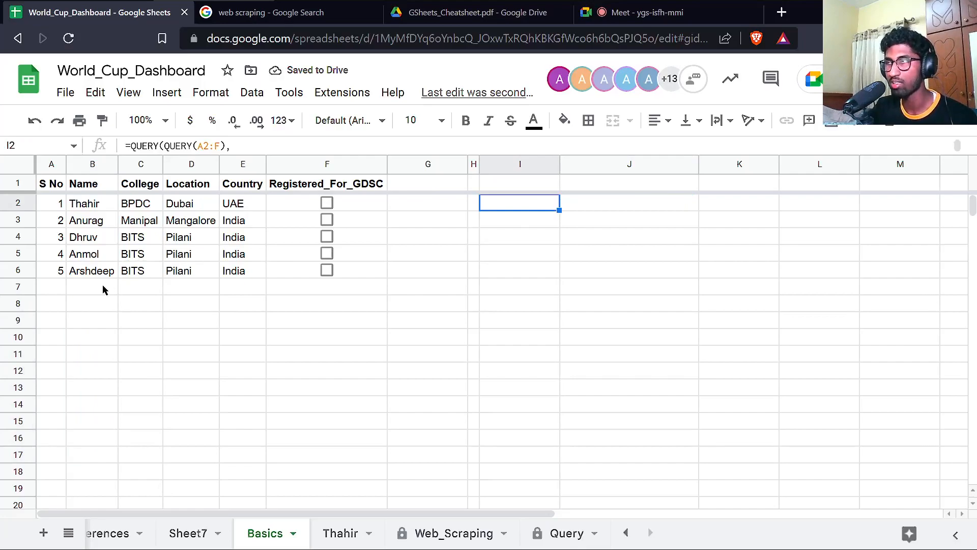
double_click(530, 210)
click(554, 227)
key(ctrl+Return)
text(where)
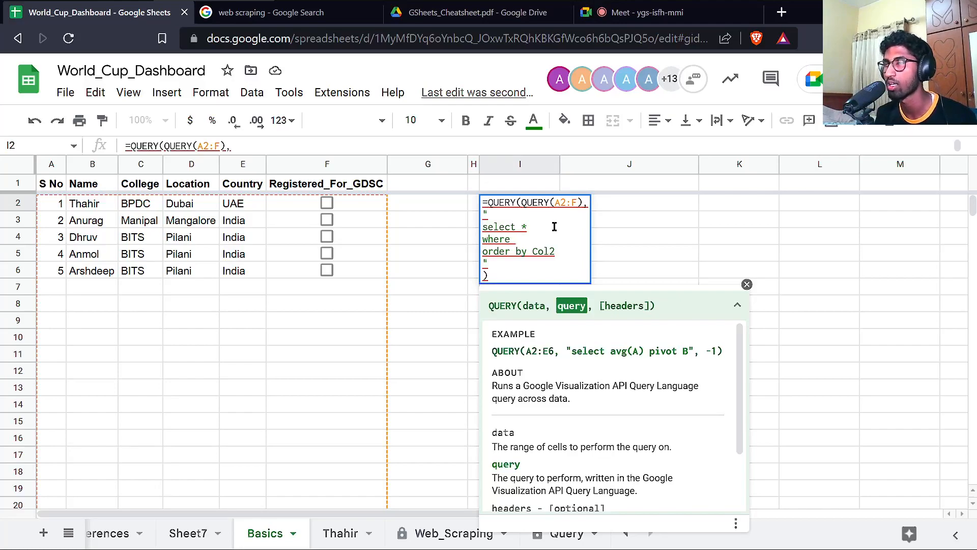
key(Escape)
Consult the Query Language Reference linked on the References sheet, skim its introductory sections, and close the page.
click(125, 541)
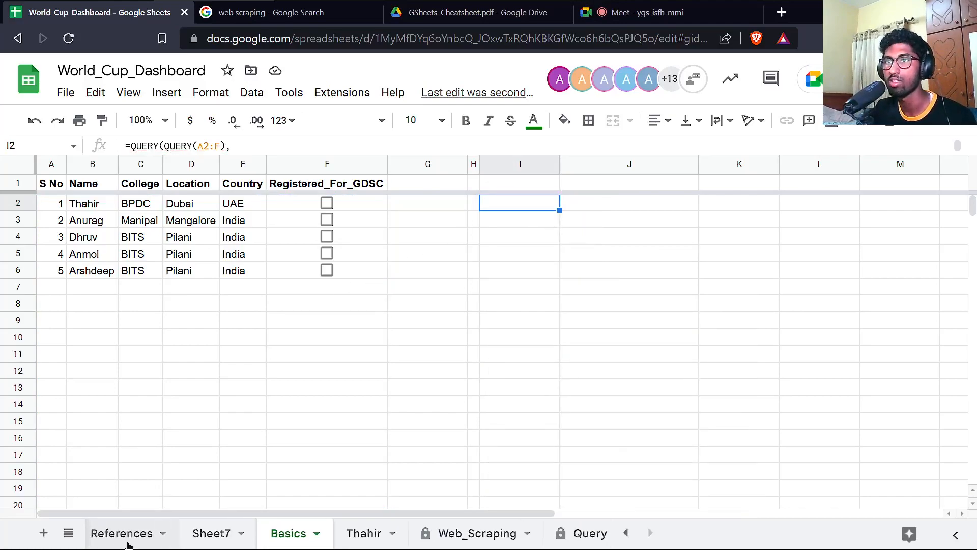
click(143, 540)
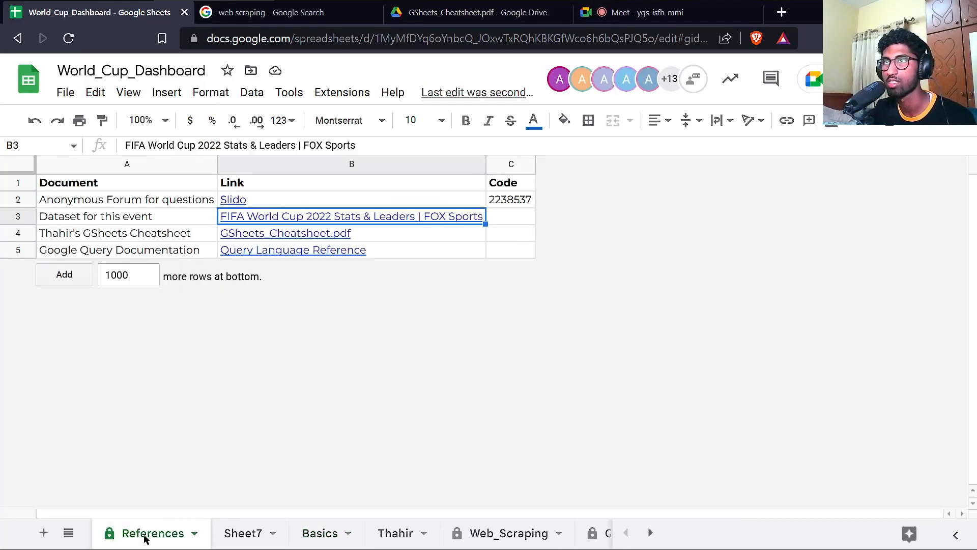
click(163, 252)
click(257, 253)
click(286, 277)
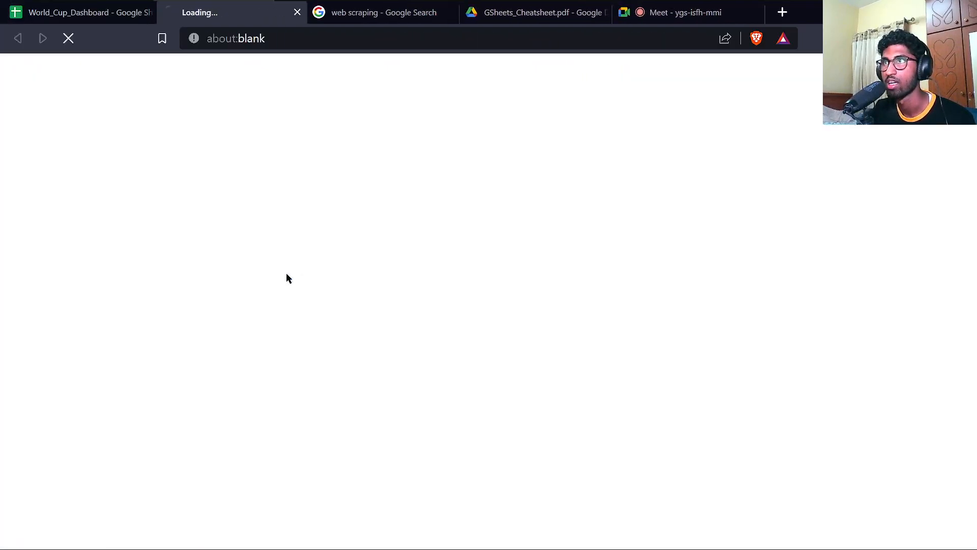
scroll(320, 212, down, 5)
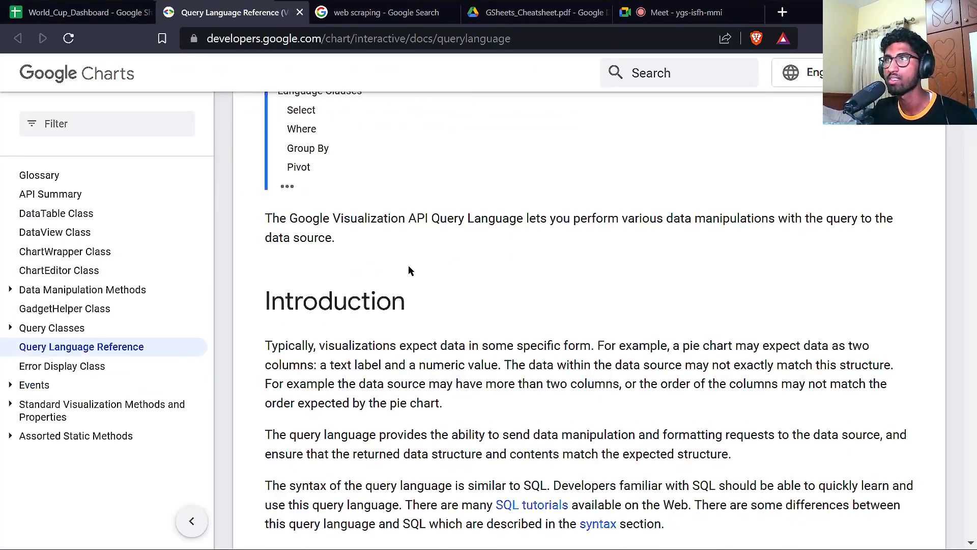
scroll(320, 212, down, 7)
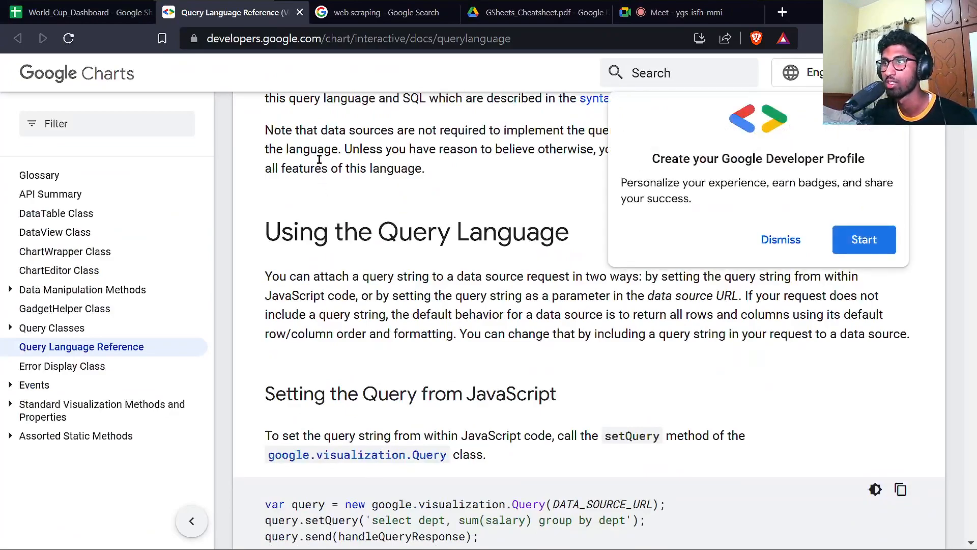
key(ctrl+w)
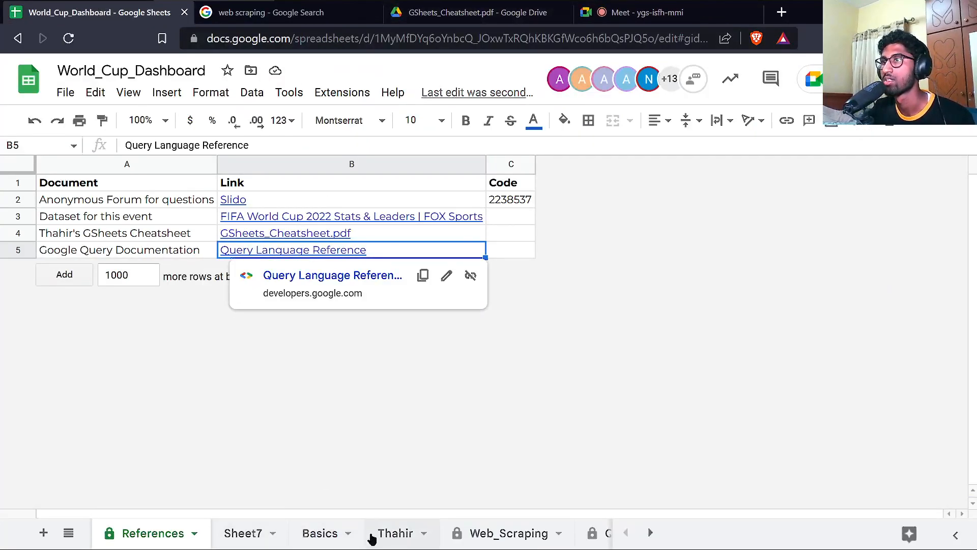
On the Basics sheet, add the line "where Col1 is not null" between select * and order by in I2's query and apply it.
click(321, 534)
double_click(519, 212)
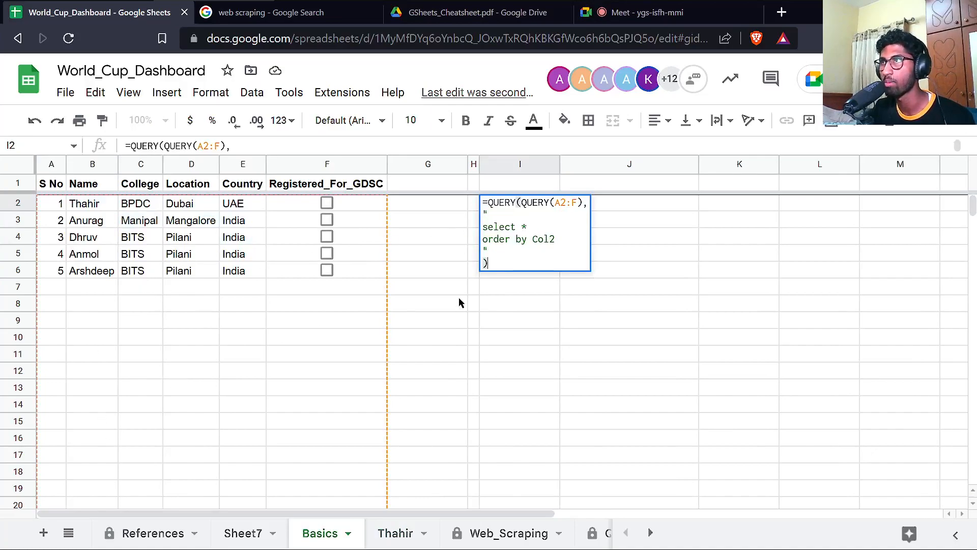
click(570, 223)
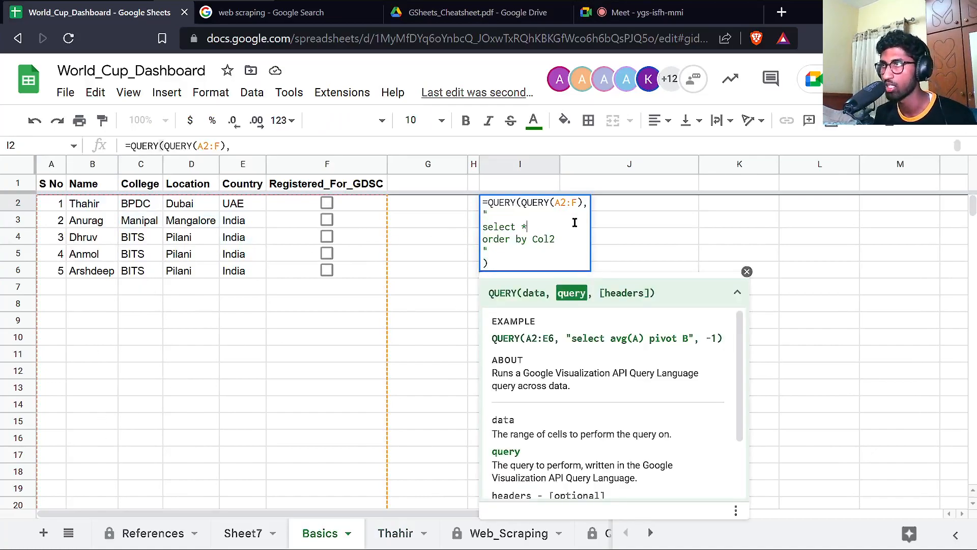
key(ctrl+Return)
text(where Col1 is not null)
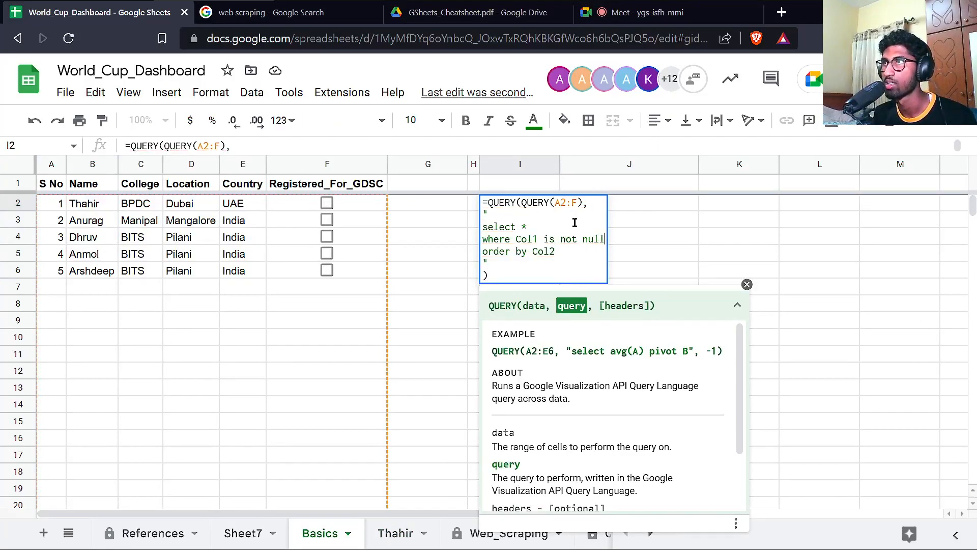
key(Return)
key(Up)
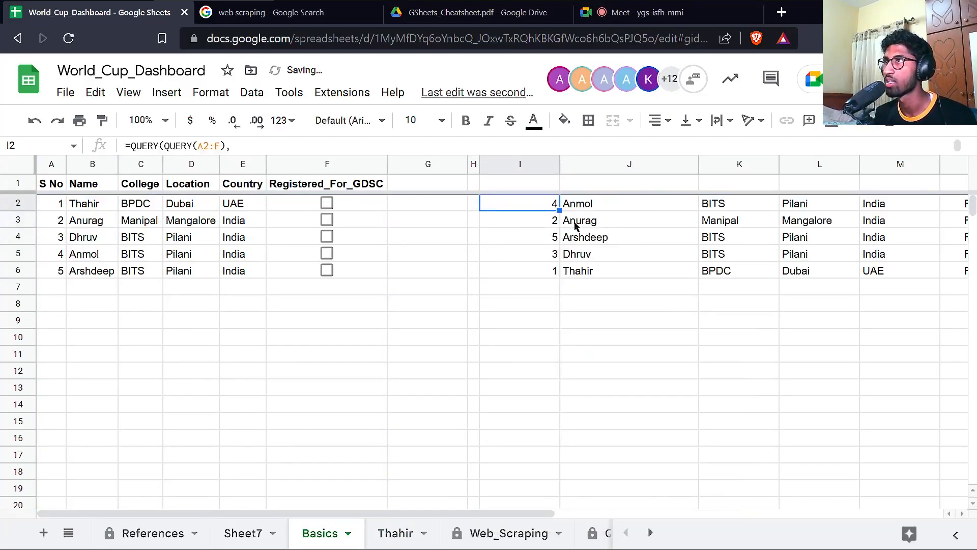
Review the where Col1 is not null clause in I2's formula and leave the formula unedited.
key(F2)
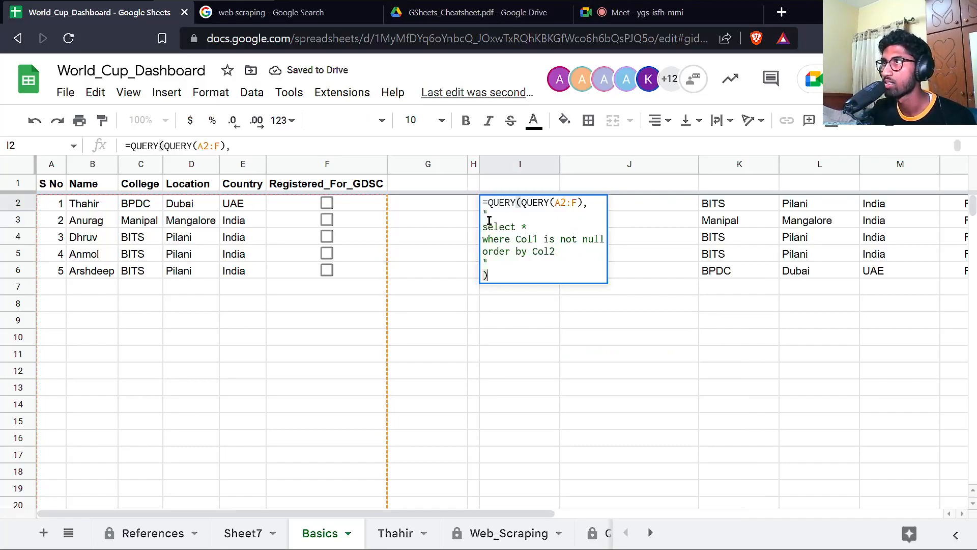
drag(483, 227, 537, 238)
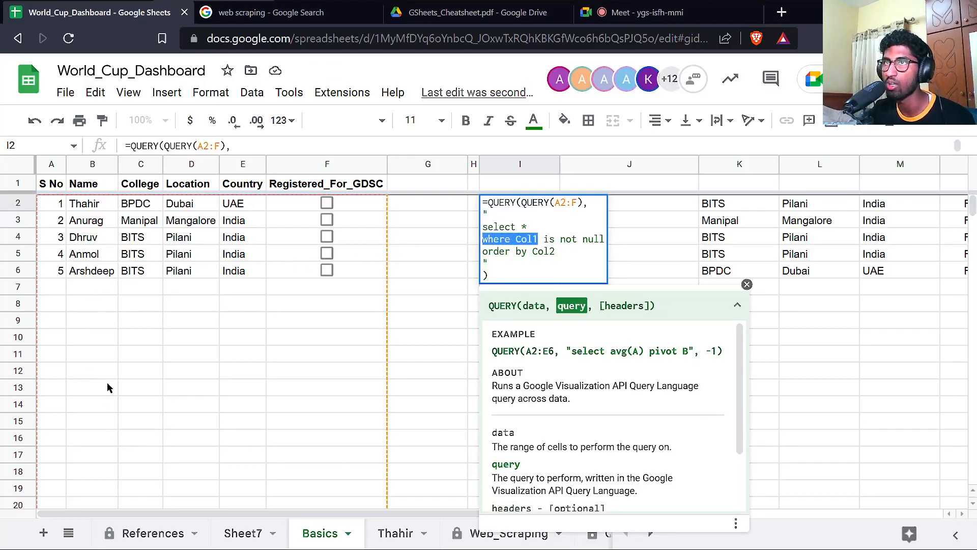
drag(483, 251, 565, 244)
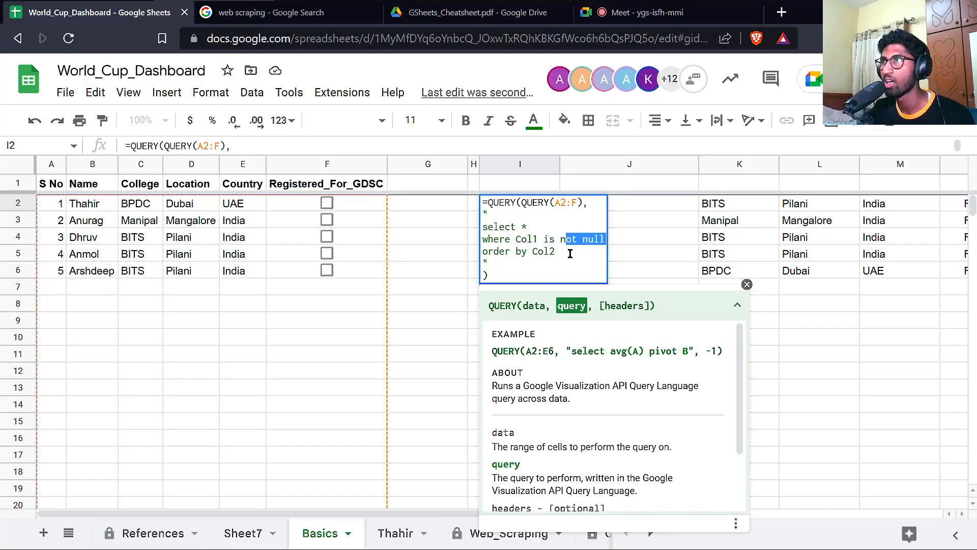
key(Escape)
Set the order by clause in I2's query to Col3 and apply the formula.
double_click(497, 211)
click(570, 249)
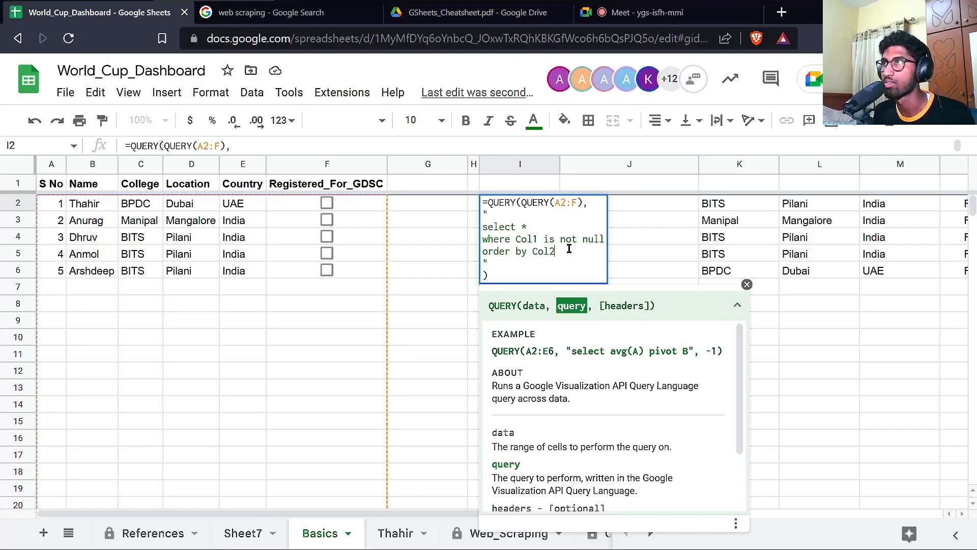
key(BackSpace)
text(3)
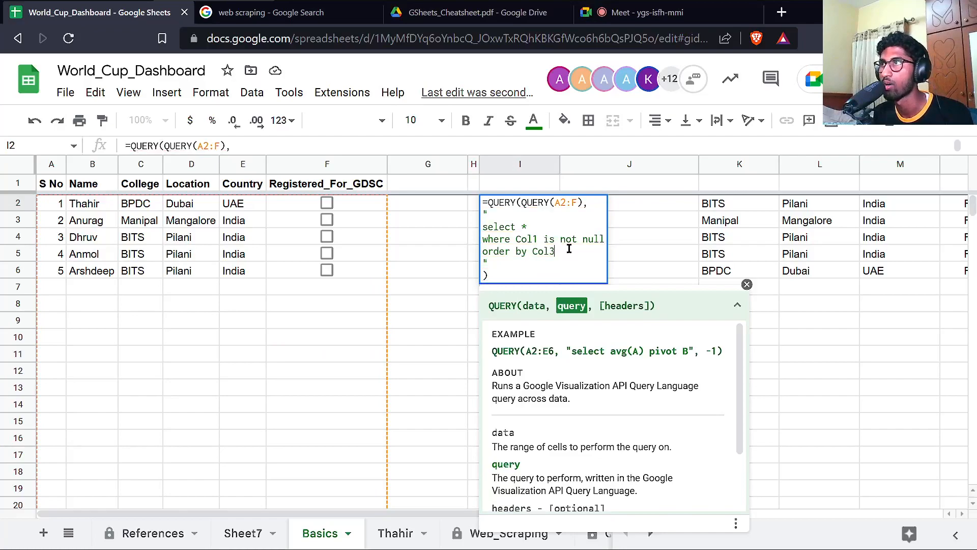
key(Return)
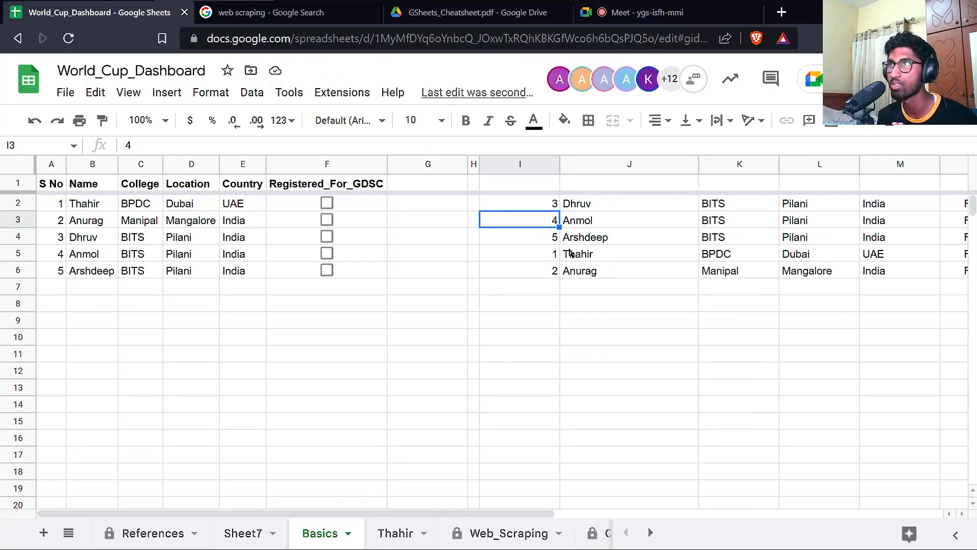
key(Up)
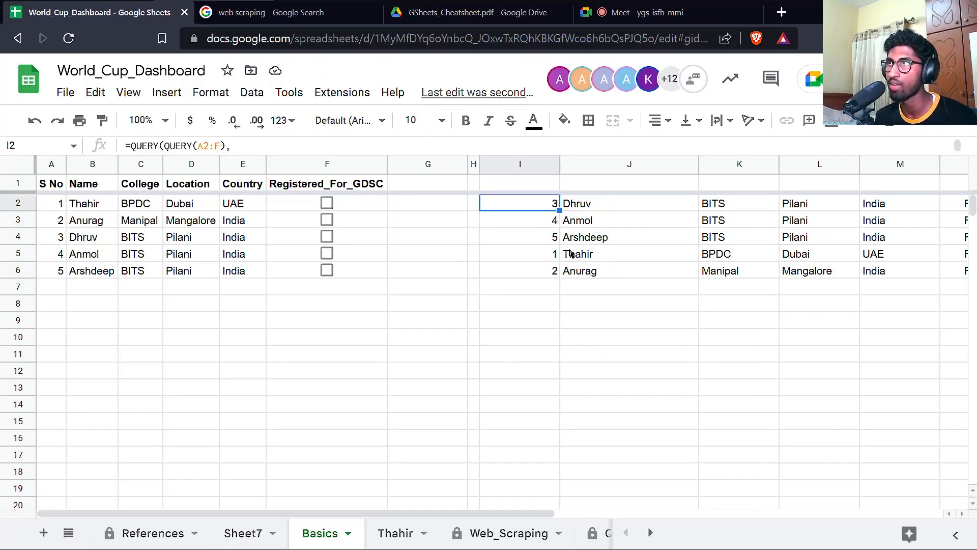
key(Return)
key(Up)
key(Up)
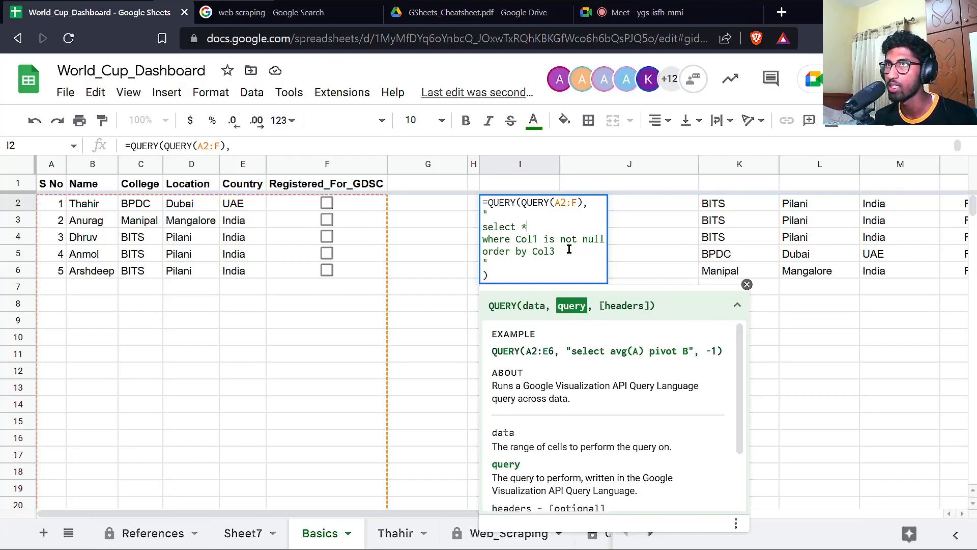
key(Escape)
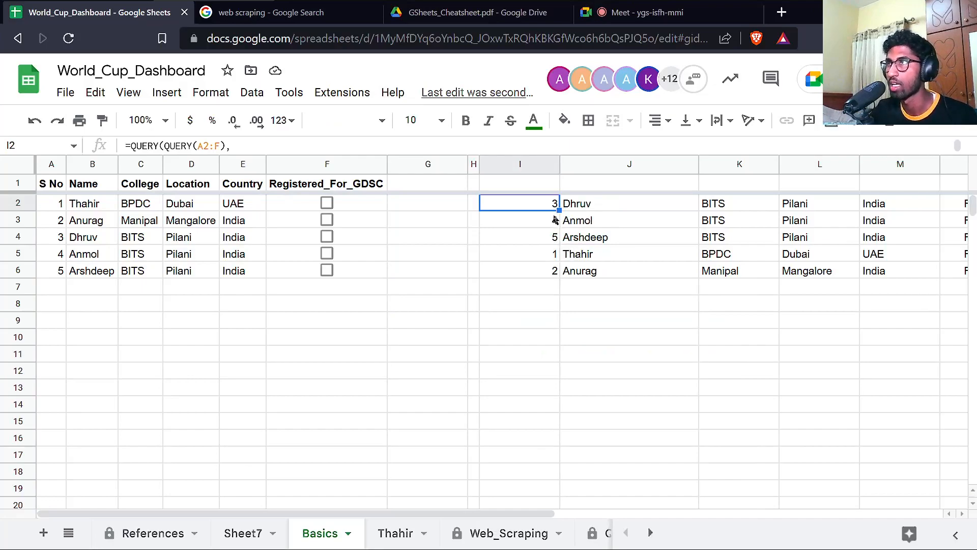
Add a new sheet and move the entire formula text from I2 on Basics into the new sheet's cell A1.
key(ctrl+c)
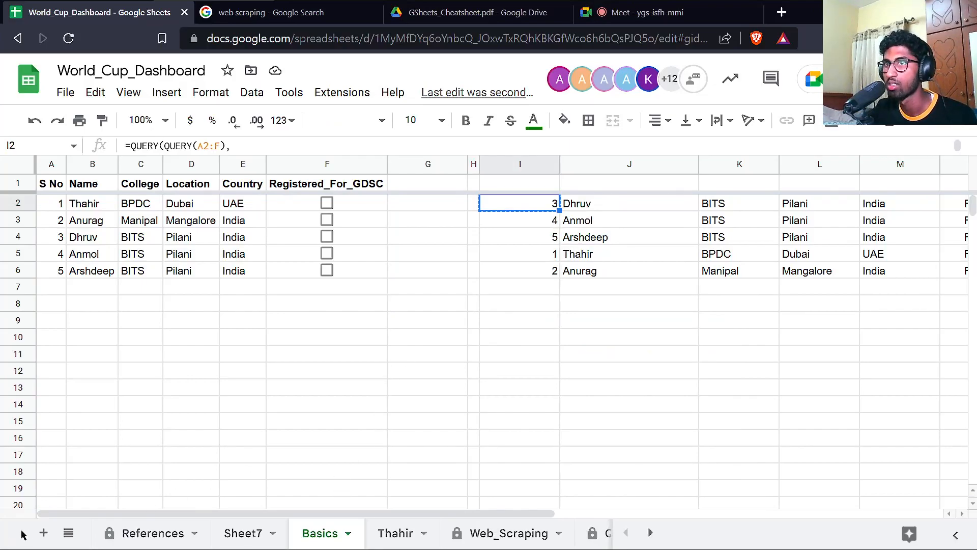
click(43, 533)
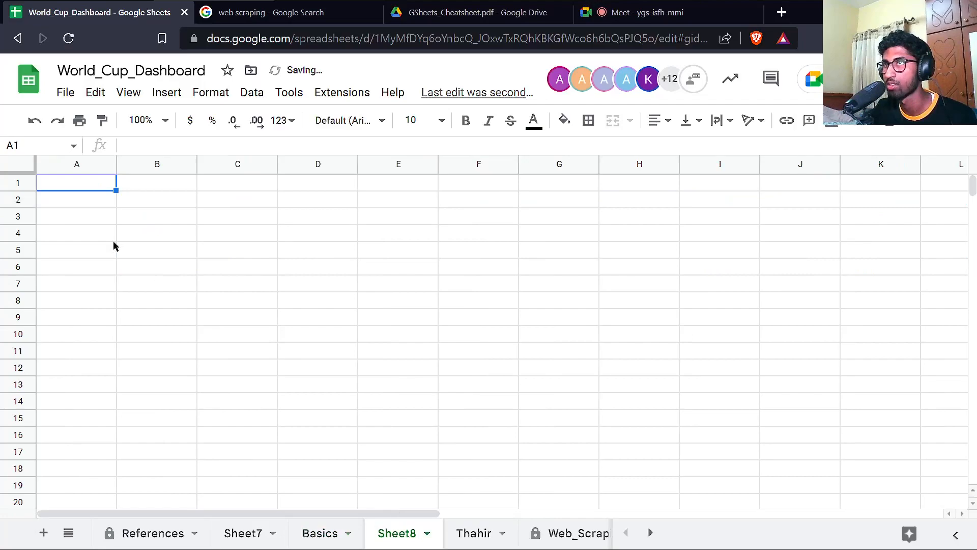
click(320, 533)
double_click(518, 208)
key(ctrl+a)
key(ctrl+c)
click(396, 533)
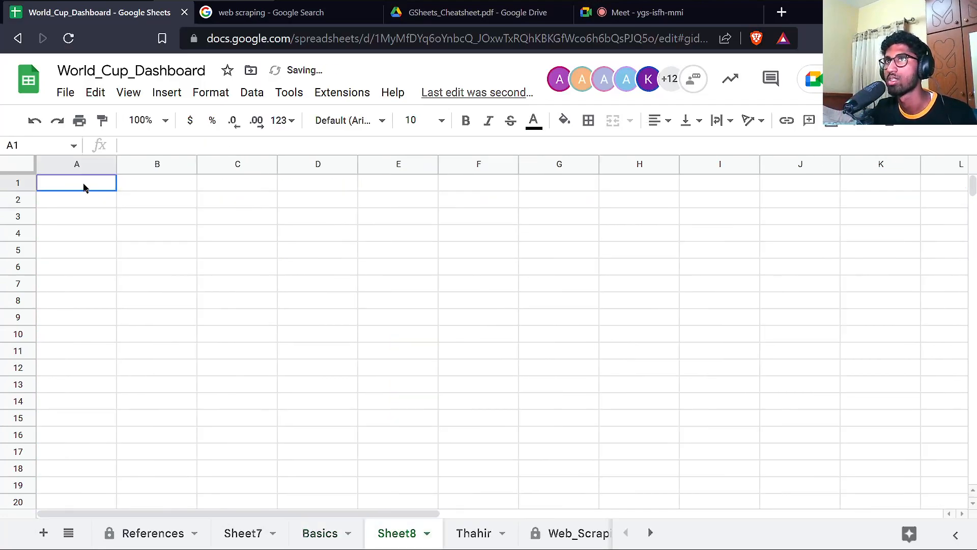
double_click(91, 188)
key(ctrl+v)
key(Return)
Prefix the inner QUERY range in A1 with the sheet reference so it reads Basics!A2:F, and apply the formula.
key(Up)
key(Return)
key(Up)
key(Up)
key(Up)
key(Up)
key(Up)
key(Up)
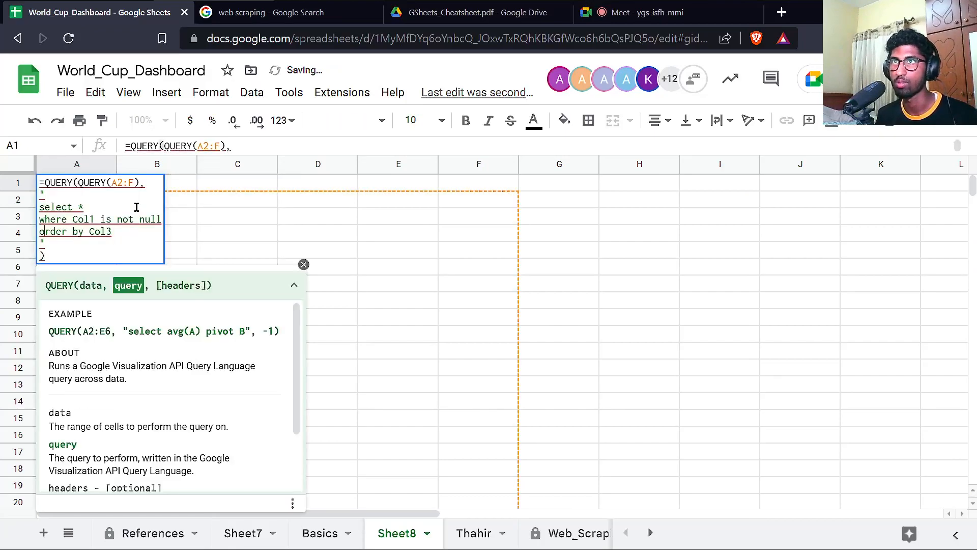
key(Right)
key(Right)
key(Right)
key(Right)
key(Right)
key(Right)
key(Right)
key(Right)
key(Right)
key(Right)
key(Right)
key(Right)
key(Right)
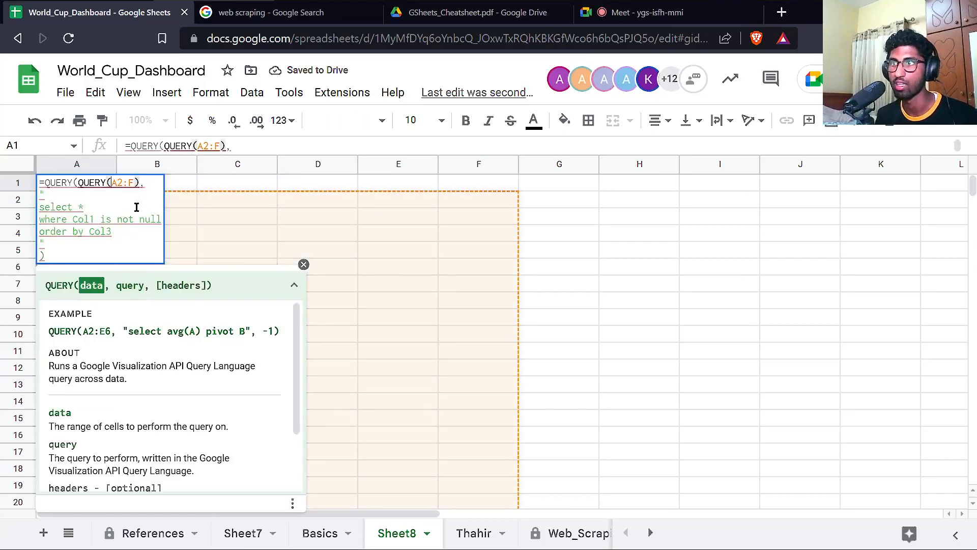
text(Basics!)
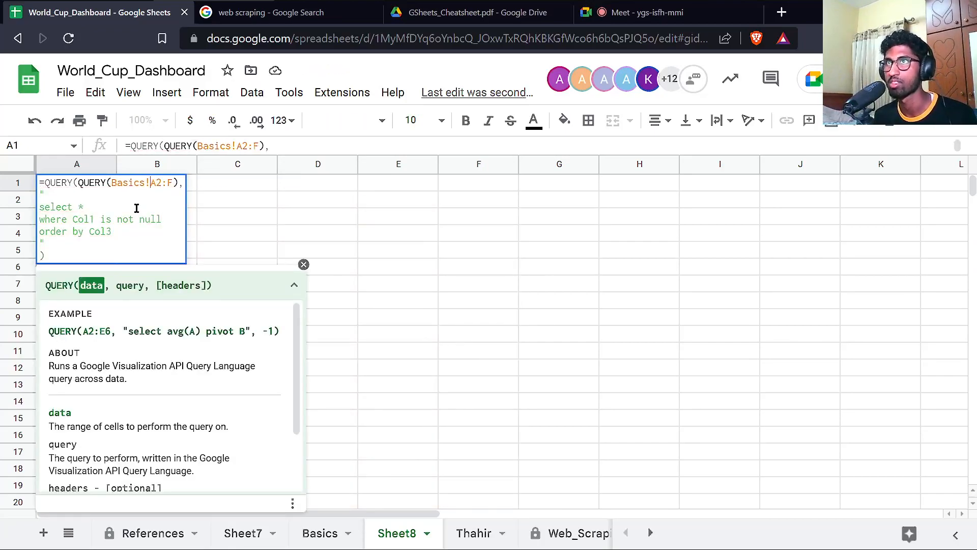
key(Return)
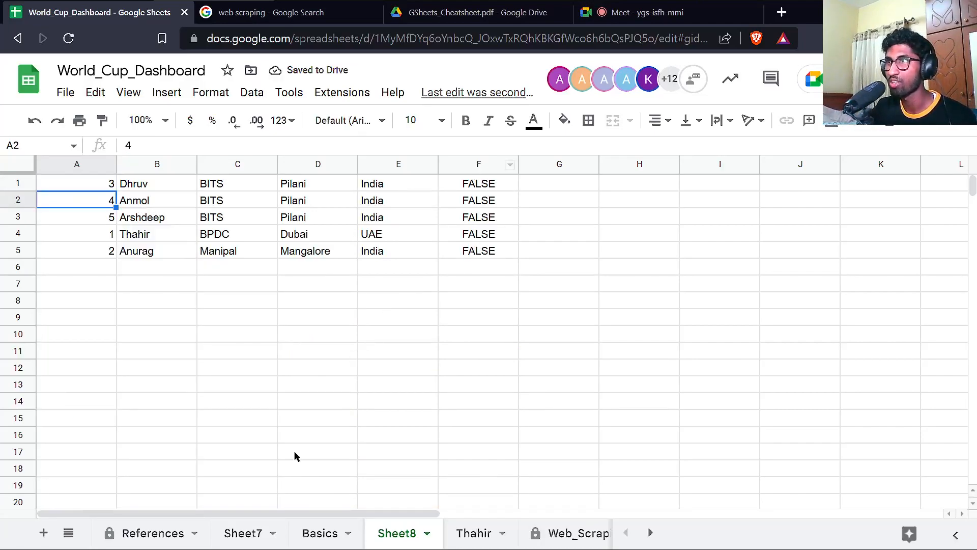
On the Basics sheet, tick the Registered_For_GDSC checkboxes for serial numbers 1 and 3.
click(315, 533)
click(327, 203)
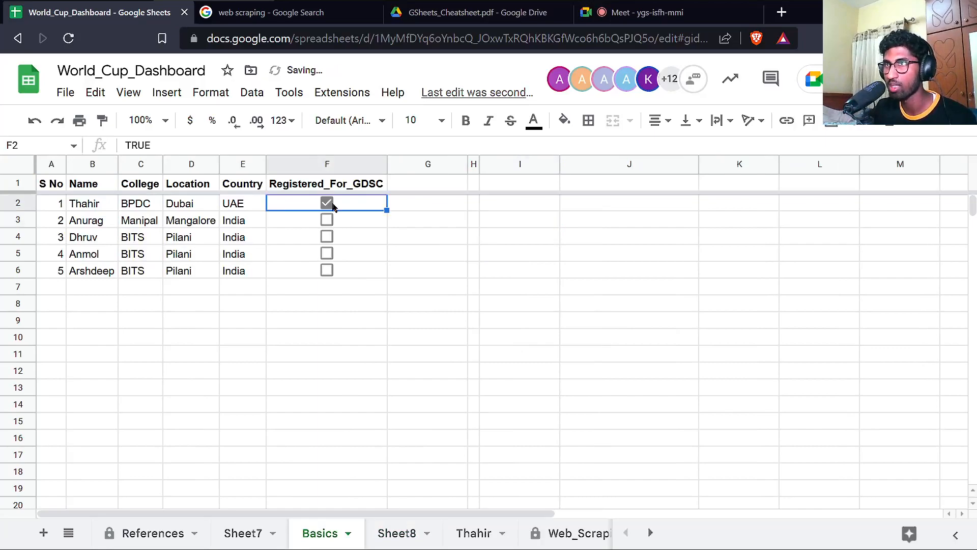
click(328, 237)
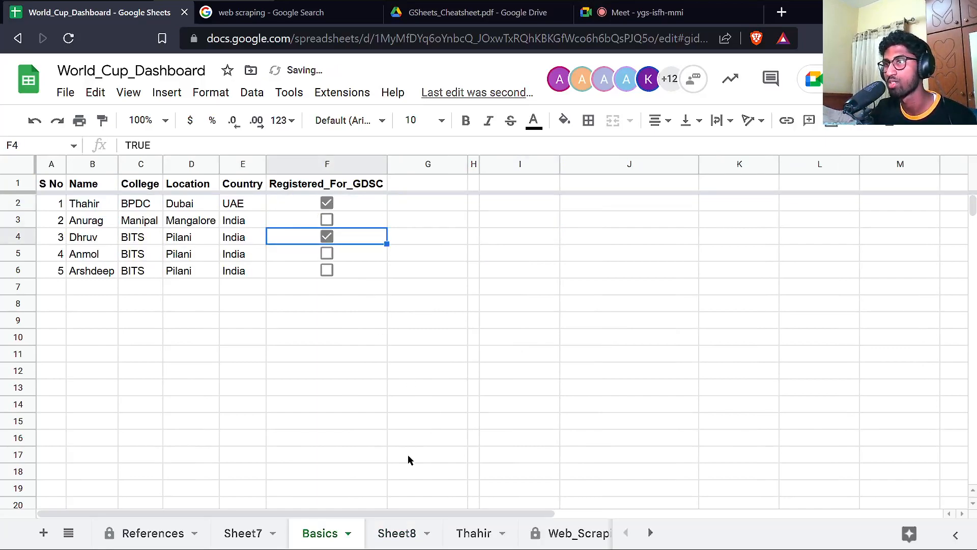
Check the registration values in F1 and F4 of the query output on Sheet8.
click(393, 534)
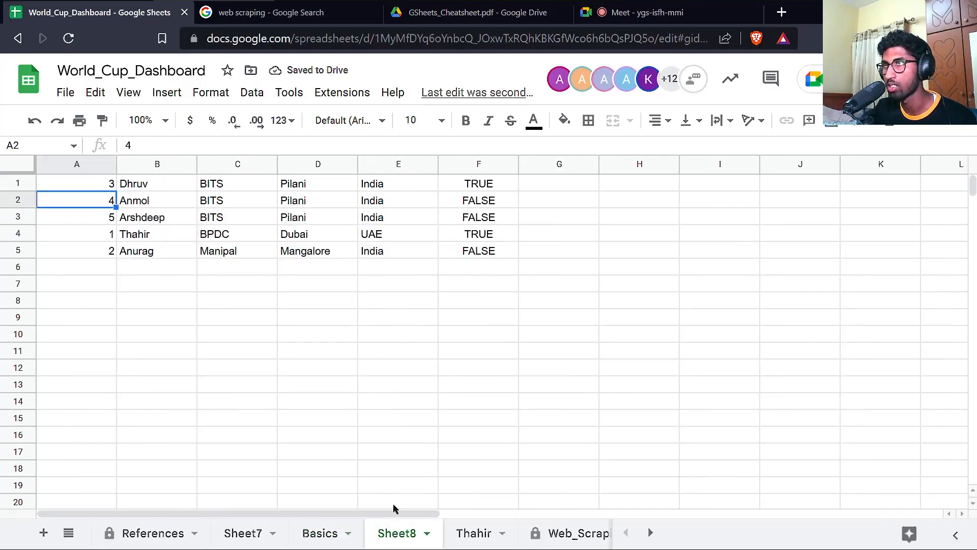
click(477, 193)
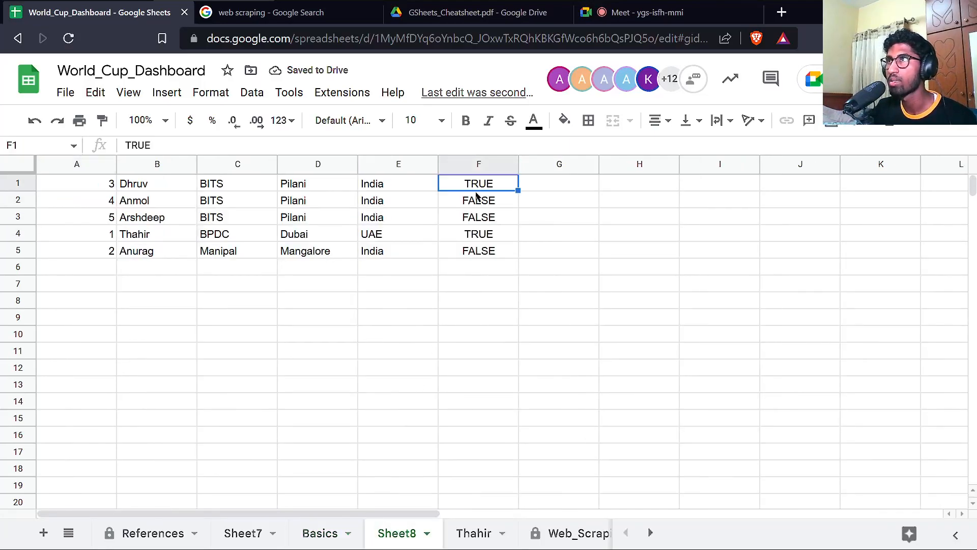
click(503, 235)
In the A1 query on Sheet8, add the condition line and Col5=TRUE after the where Col1 is not null clause.
click(109, 183)
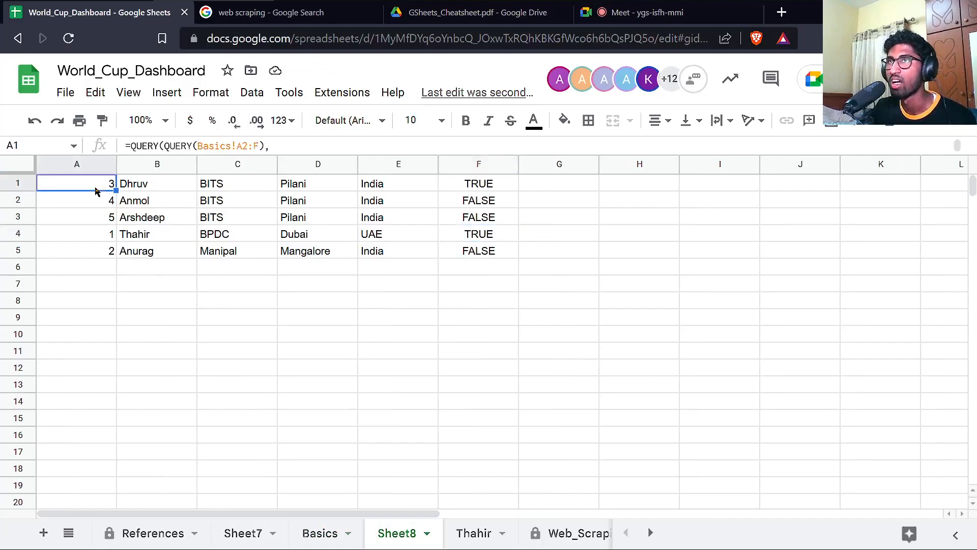
double_click(97, 189)
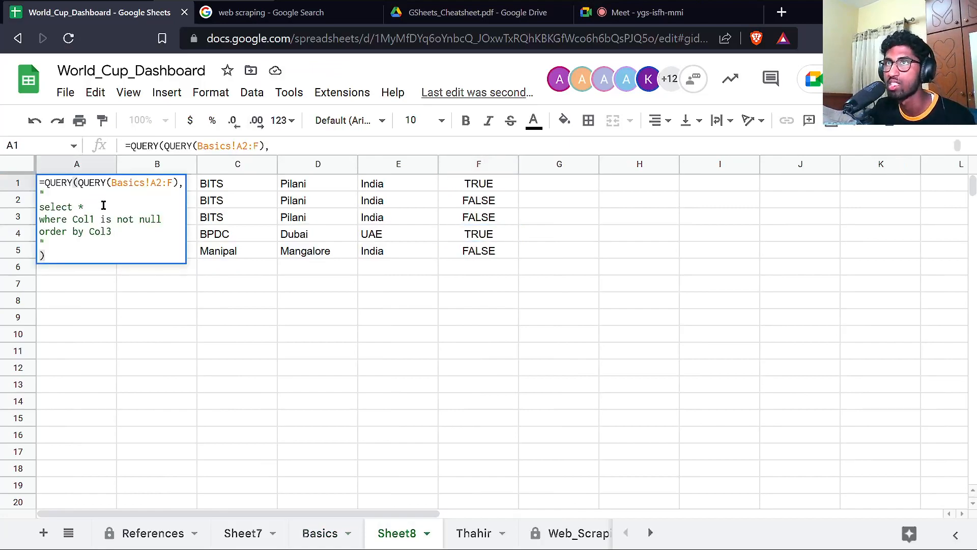
click(103, 205)
triple_click(103, 206)
click(104, 205)
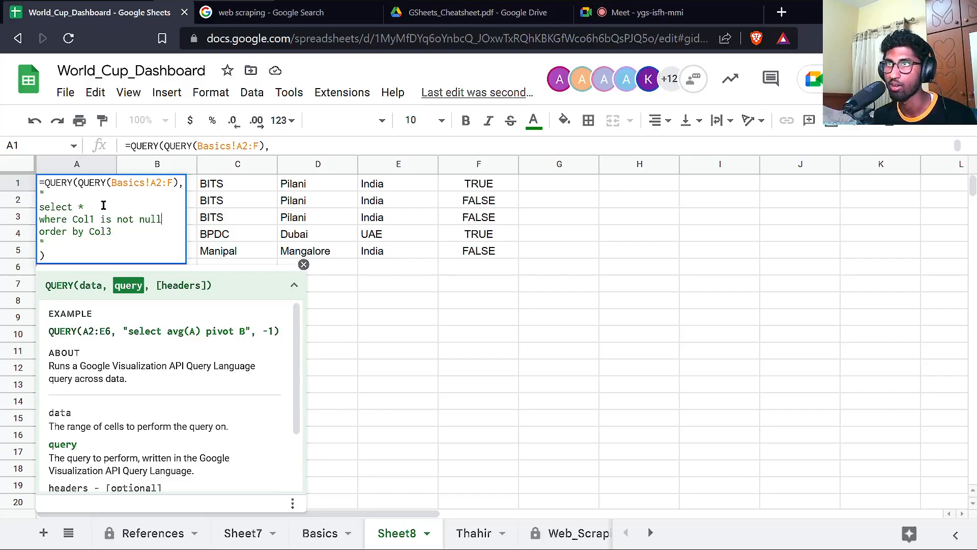
key(Return)
text(and Col)
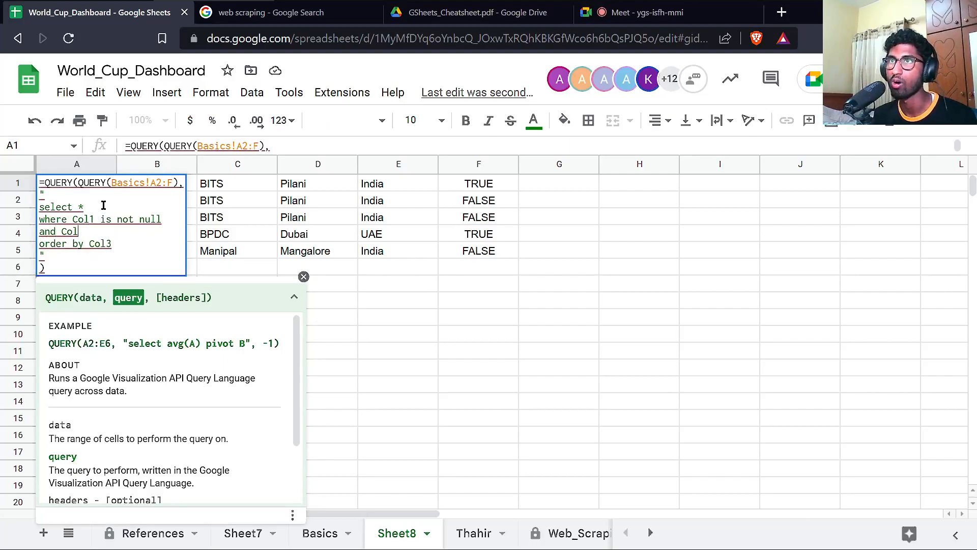
text(5=T)
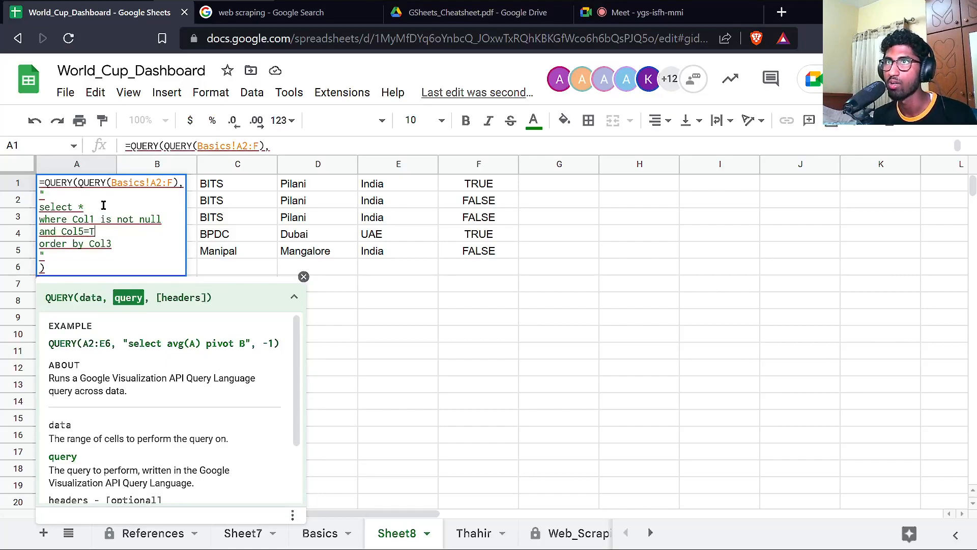
text(RUE)
Correct the added condition to read and Col6 = TRUE, and apply the formula.
key(Left)
key(Left)
key(Left)
key(Left)
key(BackSpace)
text(is)
key(ctrl+shift+Left)
text(=)
key(Left)
key(Left)
key(Left)
key(BackSpace)
text(6)
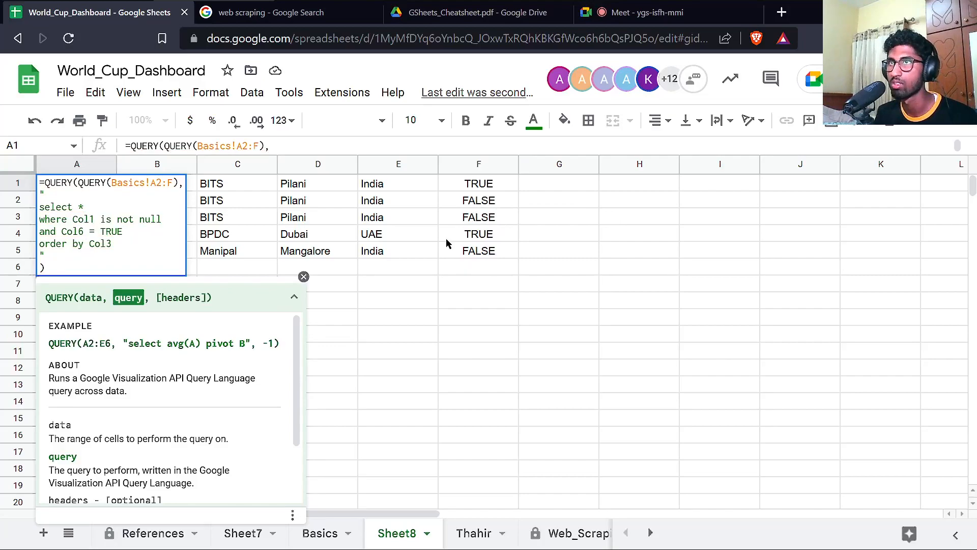
key(Return)
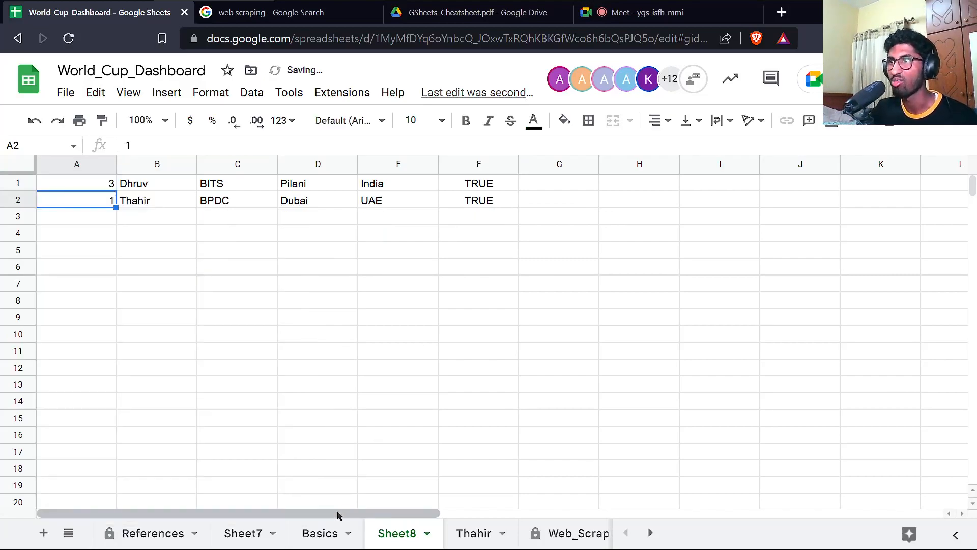
On the Basics sheet, untick Registered_For_GDSC for serial number 3, tick it for serial number 4, and check the Sheet8 output.
click(319, 532)
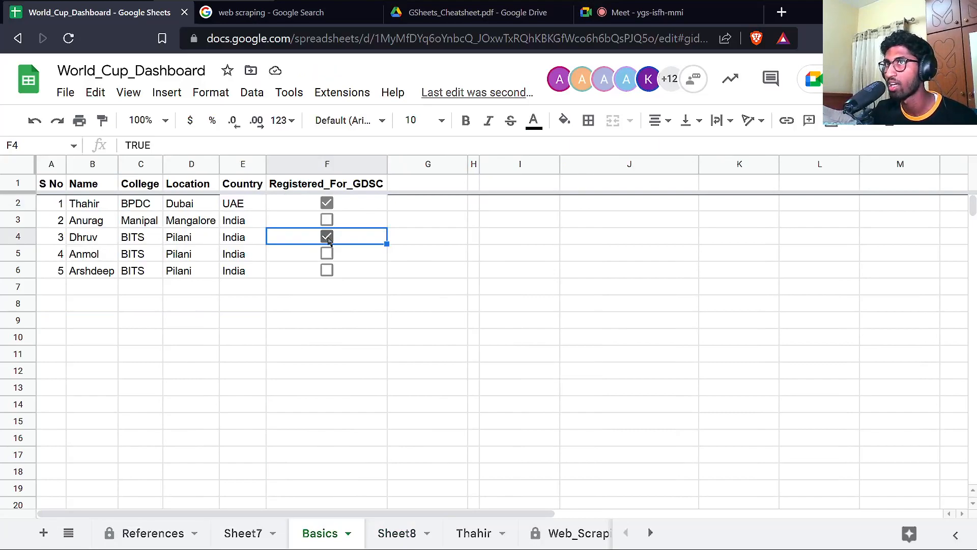
click(327, 237)
click(329, 254)
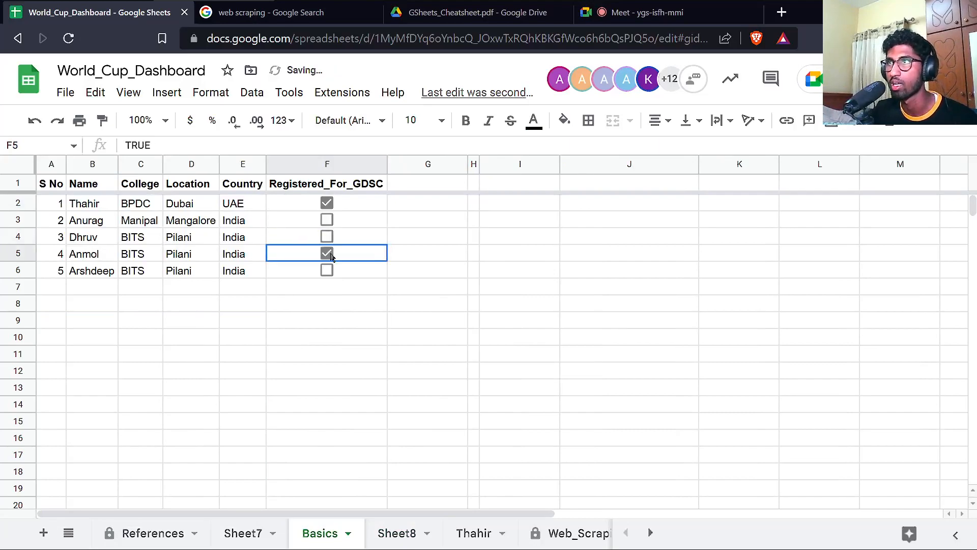
click(379, 531)
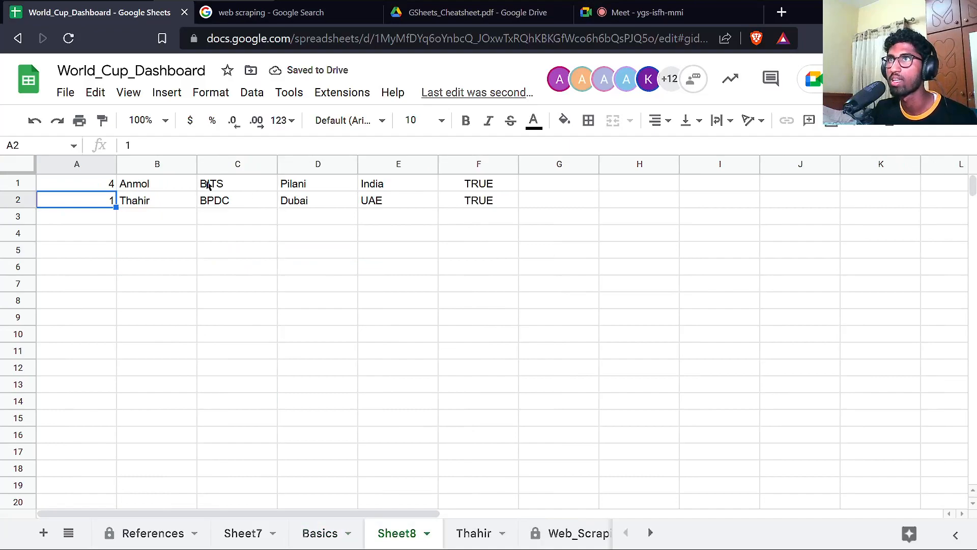
click(168, 188)
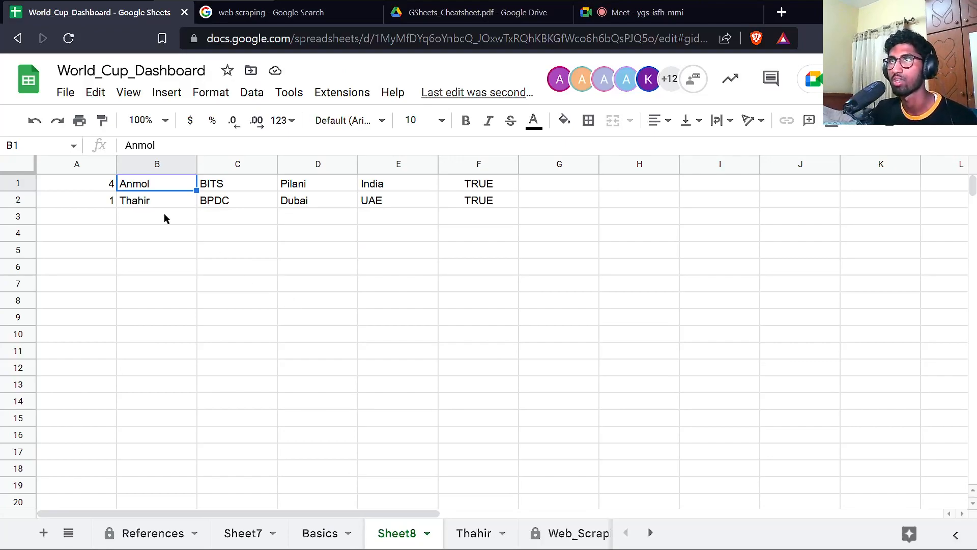
Add the column header Marks in Math in cell G1 of the Basics sheet.
click(304, 532)
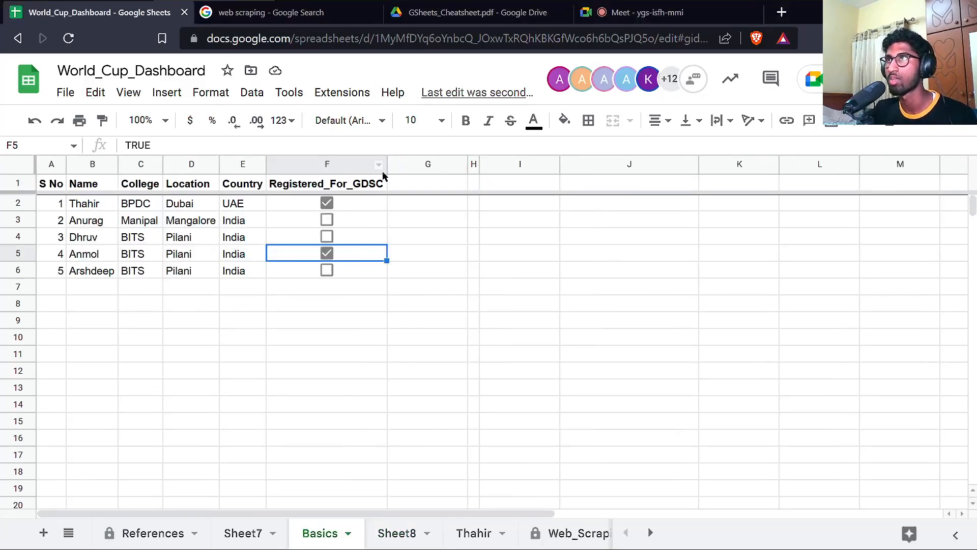
double_click(400, 181)
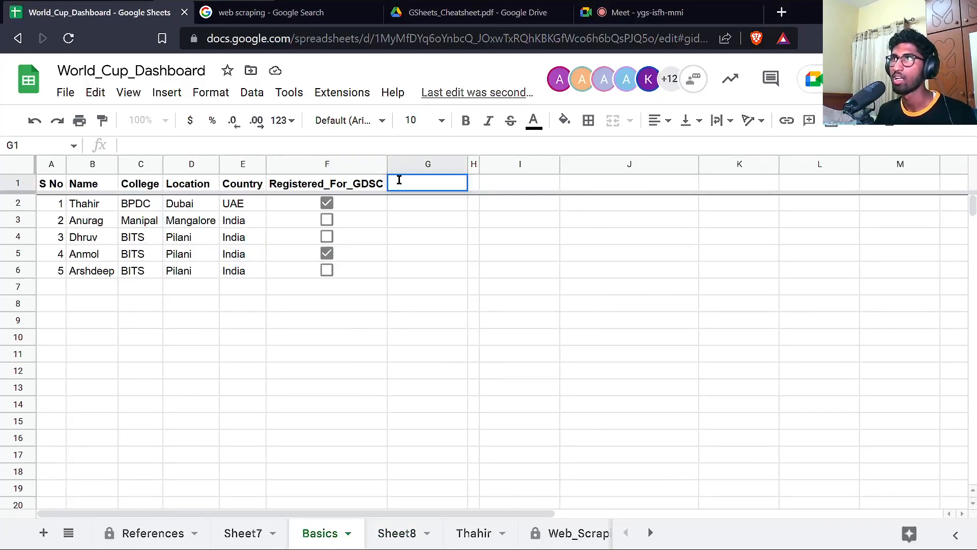
text(M)
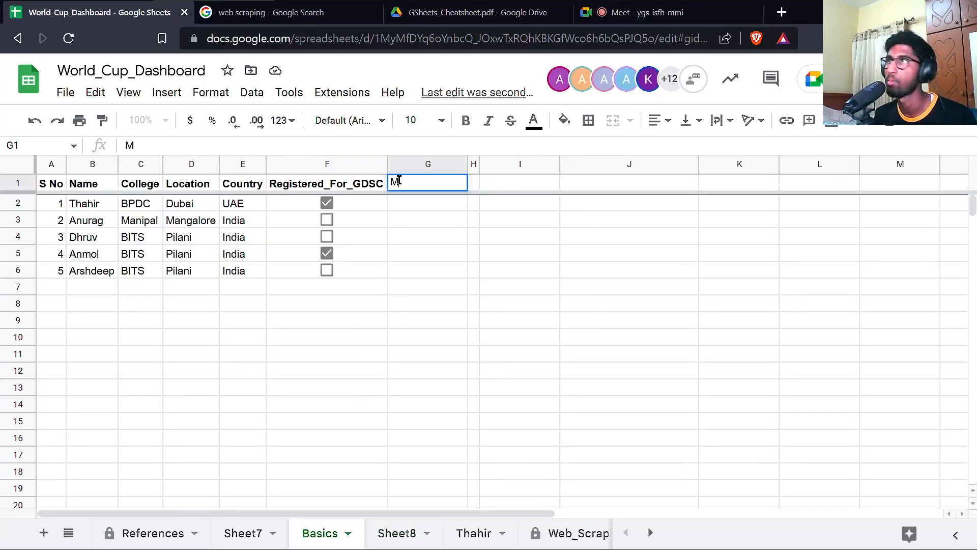
text(arks in Math)
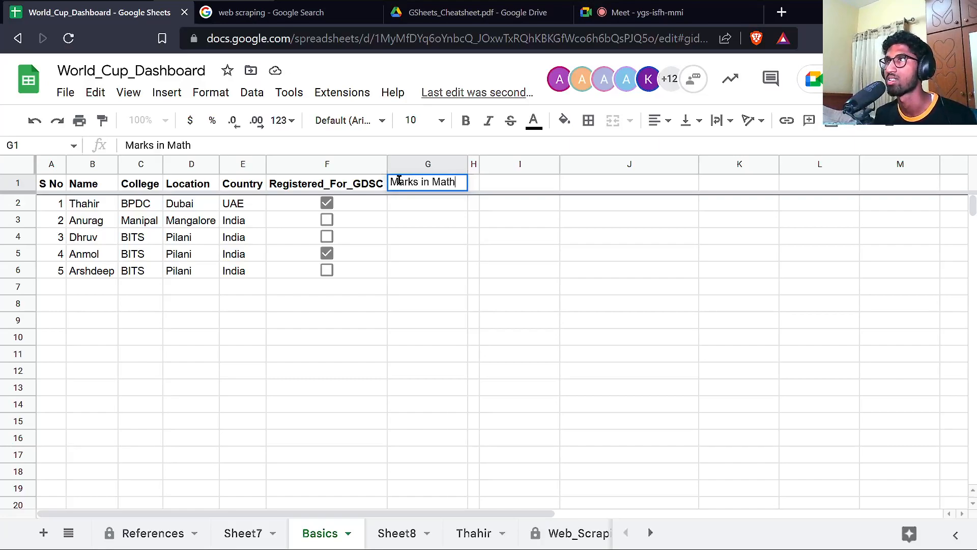
key(Return)
Enter the marks 10, 20, 15, 11 and 20 in cells G2 to G6.
text(10)
key(Return)
text(20)
key(Return)
text(15)
key(Return)
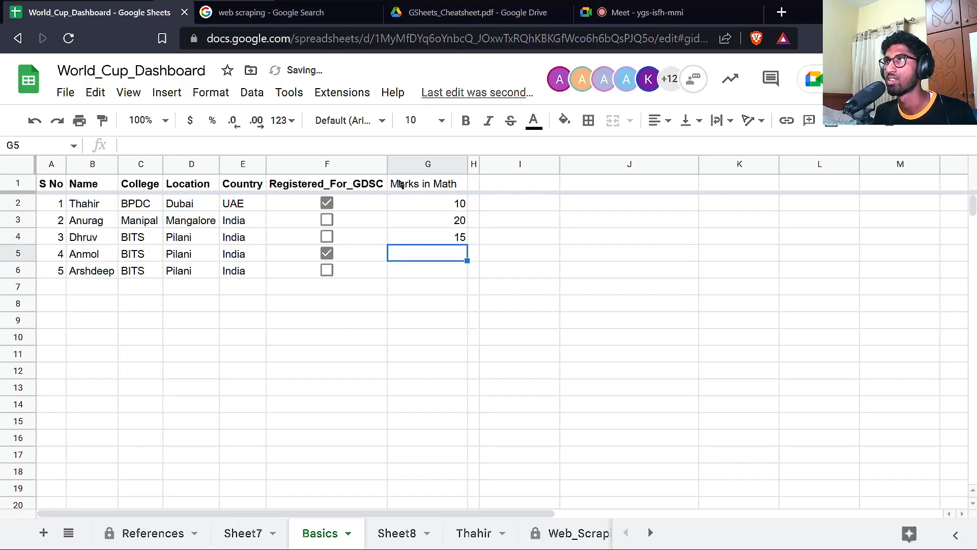
text(11)
key(Return)
text(20)
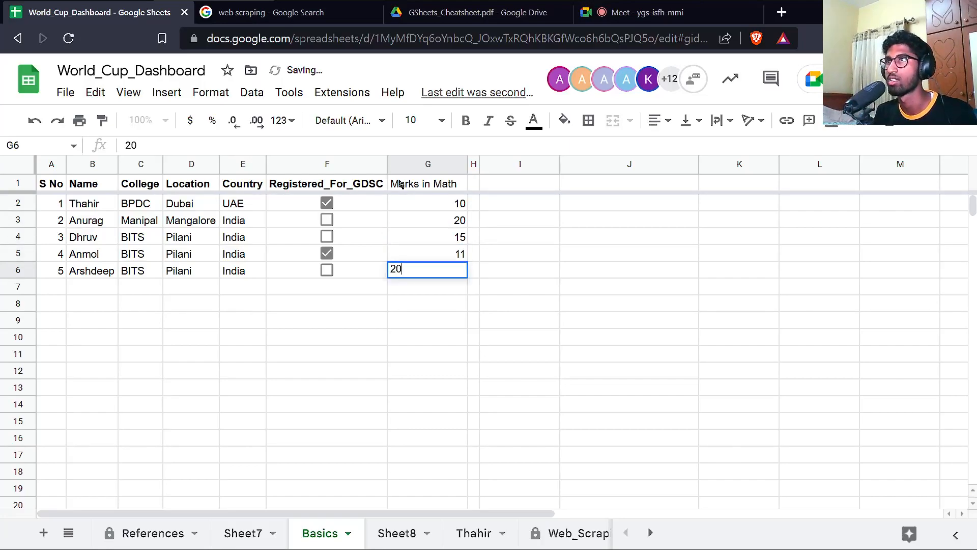
key(Return)
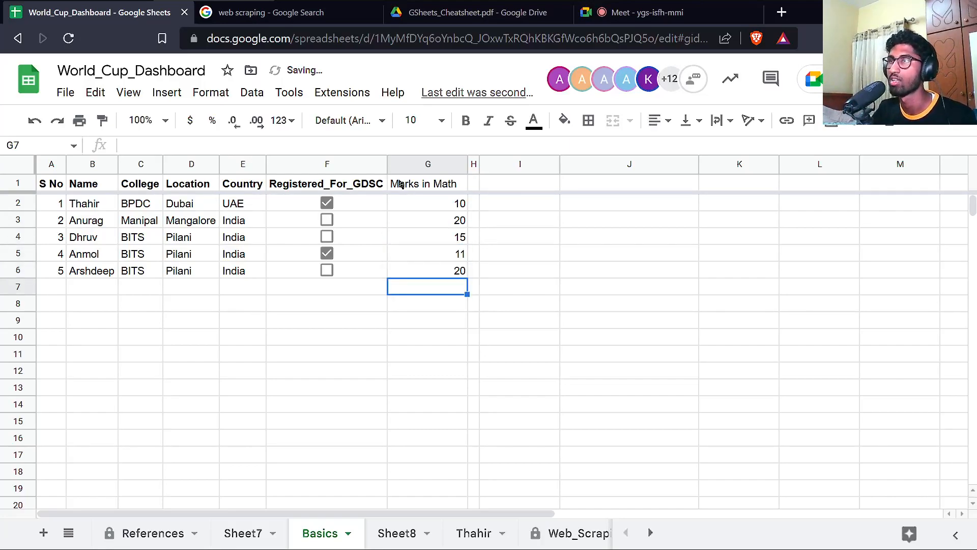
Make the Marks in Math header in G1 bold.
click(427, 188)
key(ctrl+b)
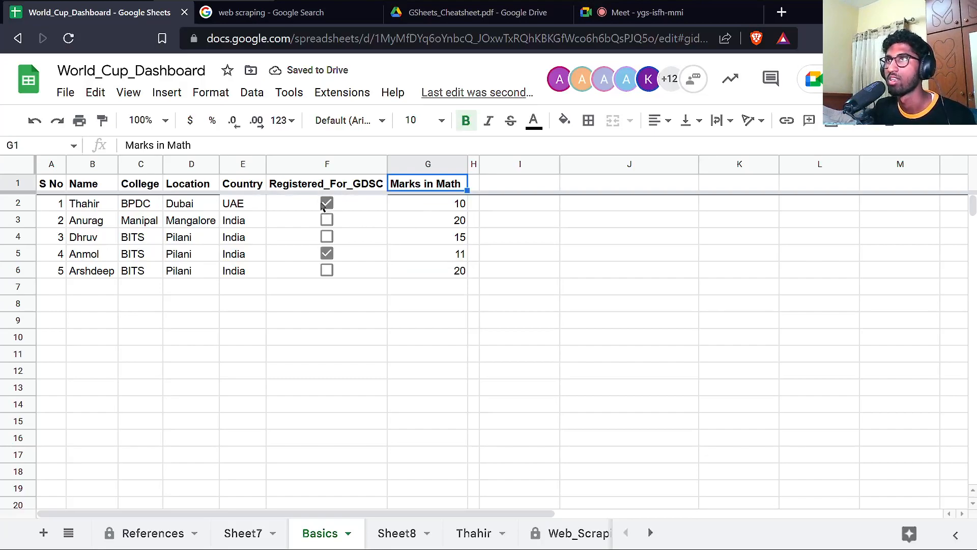
click(381, 204)
click(403, 210)
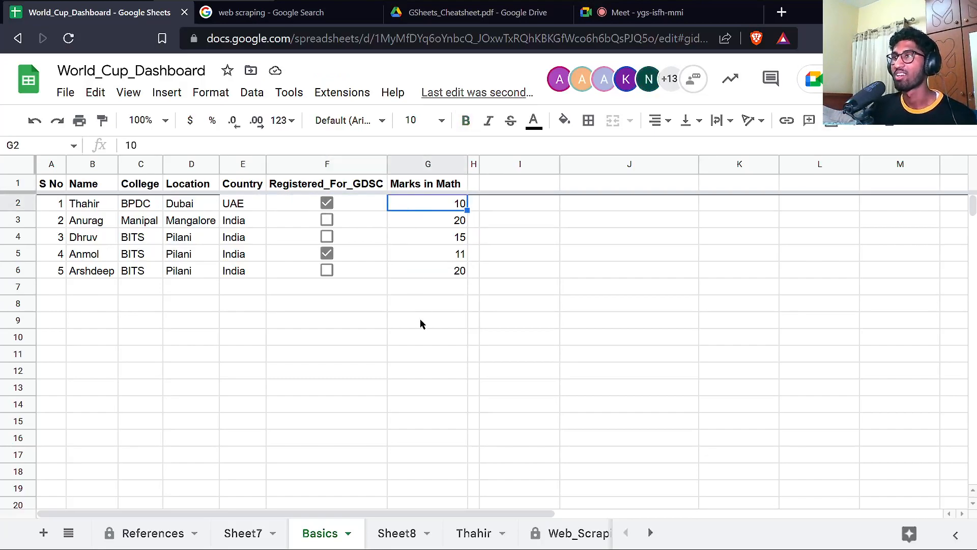
Examine how the Col1 and Col6 references in Sheet8's A1 formula relate to the inner range Basics!A2:F.
click(383, 538)
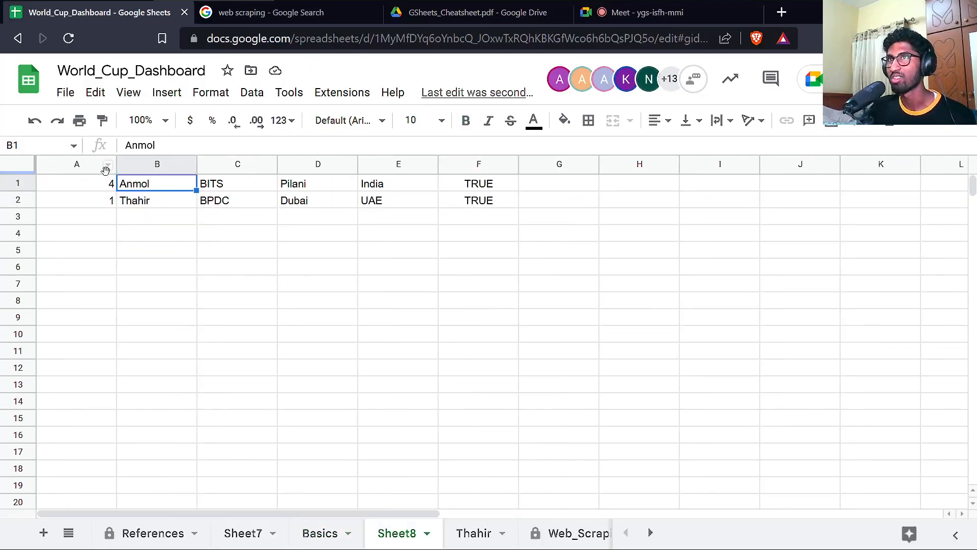
double_click(95, 185)
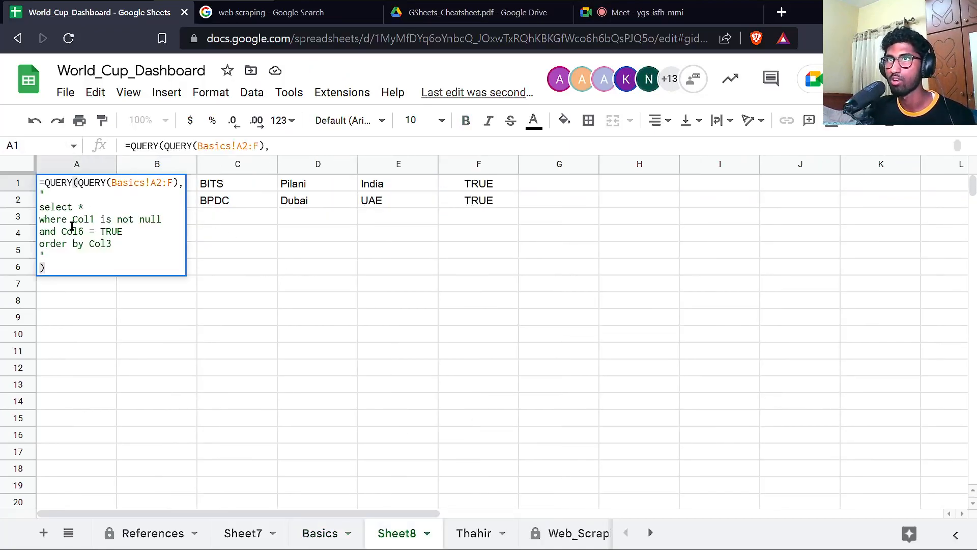
drag(73, 221, 95, 222)
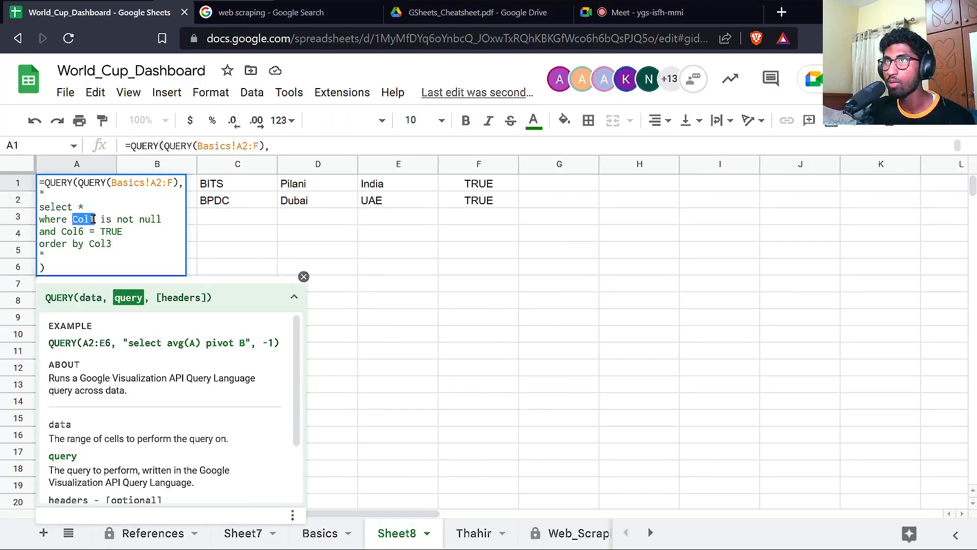
click(111, 185)
drag(110, 184, 174, 184)
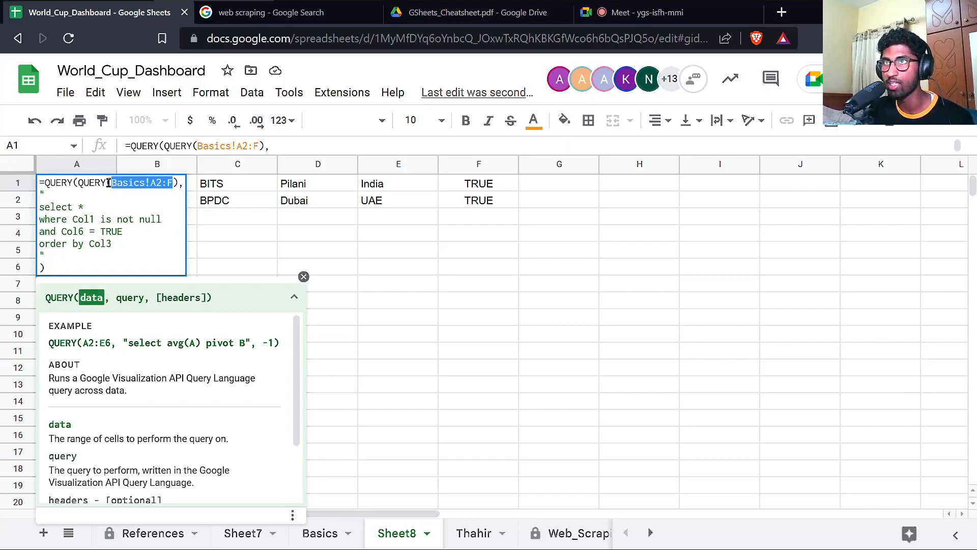
drag(73, 220, 101, 219)
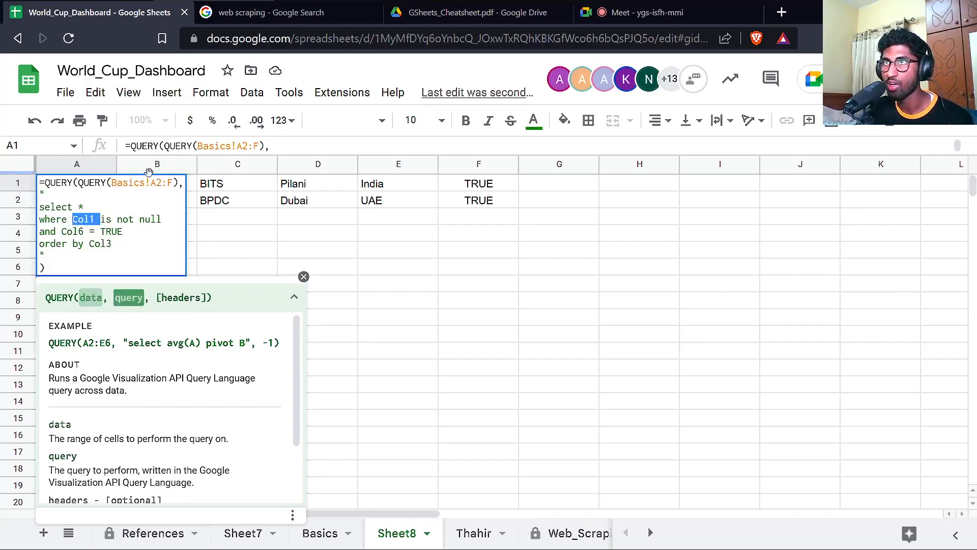
drag(150, 183, 168, 182)
double_click(63, 234)
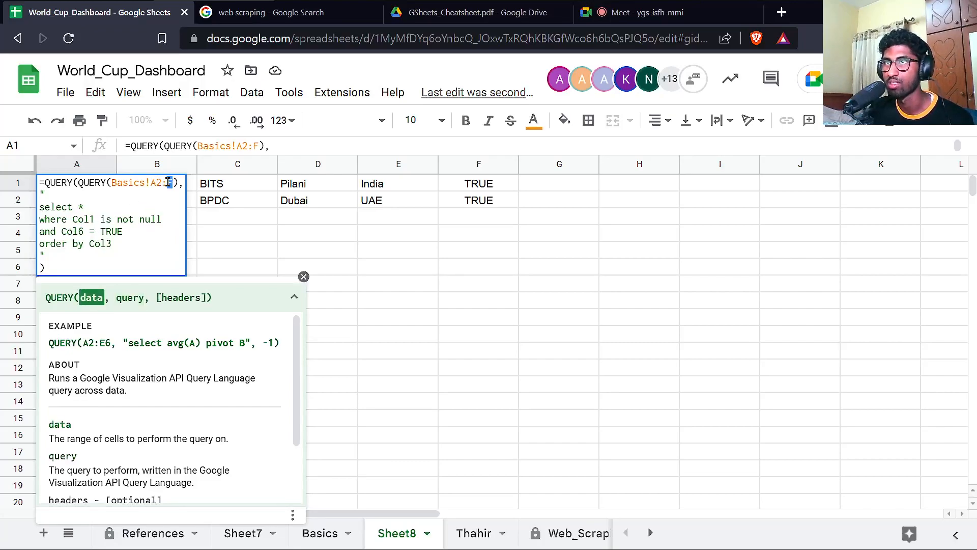
drag(72, 220, 95, 221)
Try the lowercase column reference col1 in the where clause of A1, apply it, and inspect the cell's result.
click(76, 219)
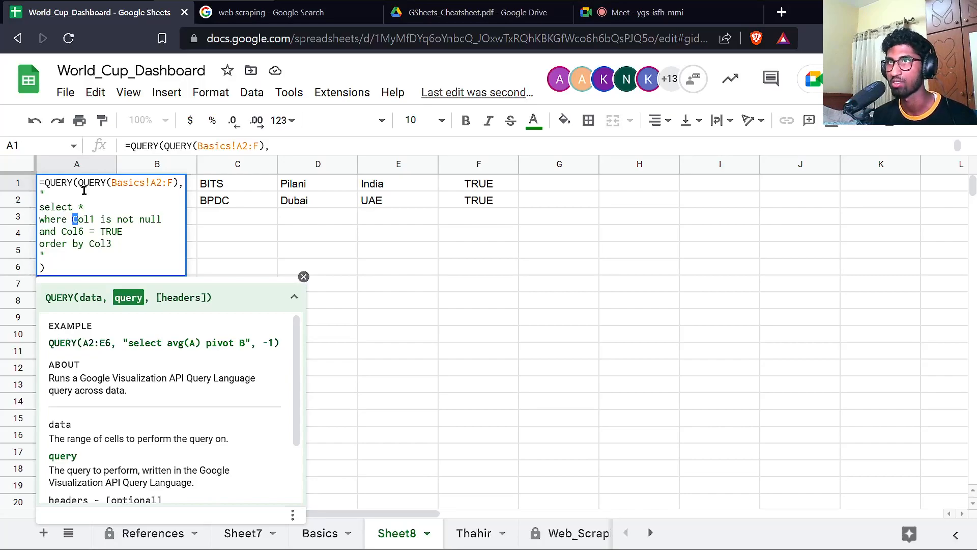
text(c)
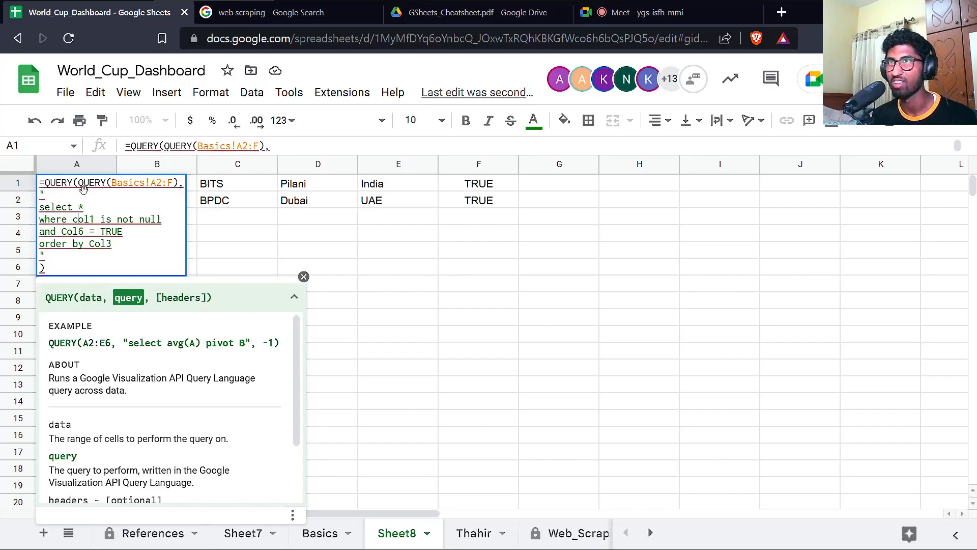
key(Return)
mouse_move(78, 188)
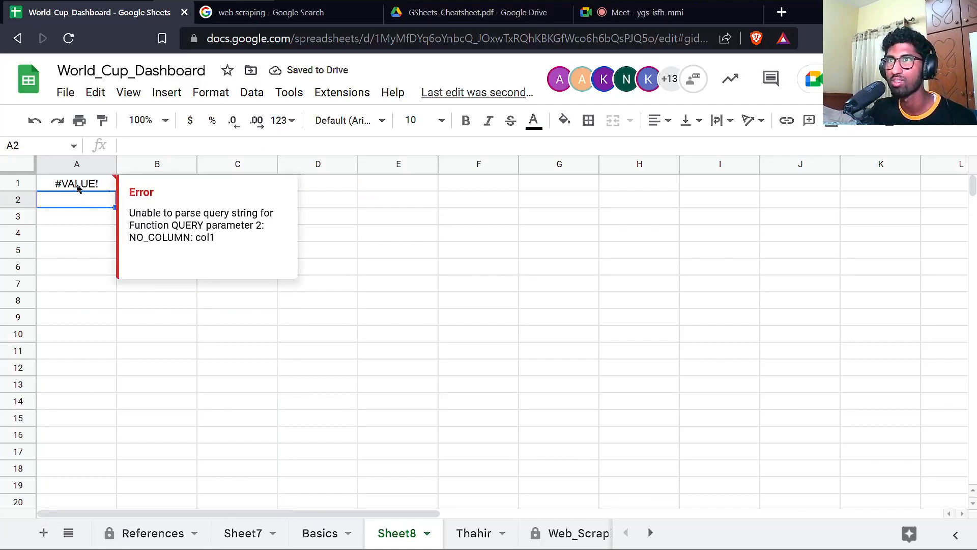
Restore the capitalised reference Col1 in the where clause of A1 and apply the formula.
double_click(78, 189)
click(75, 220)
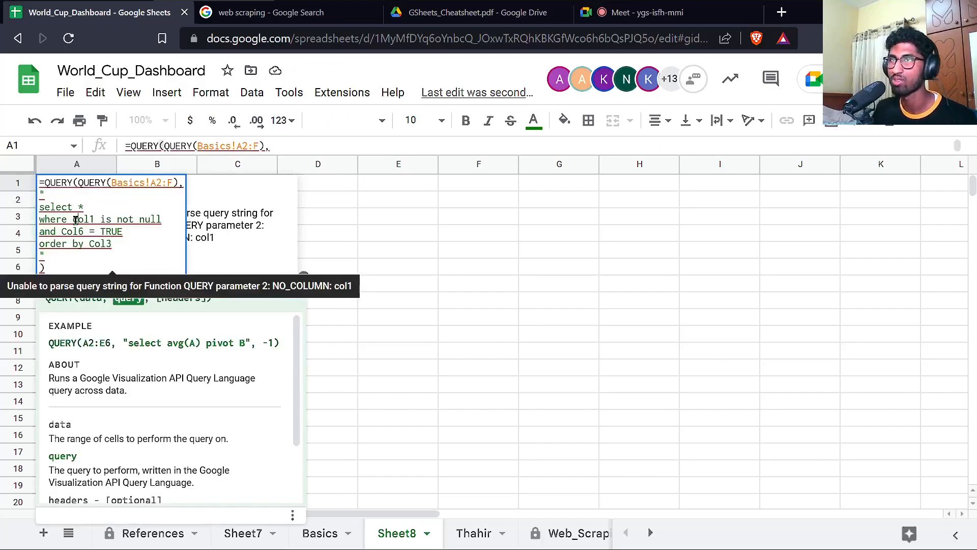
key(BackSpace)
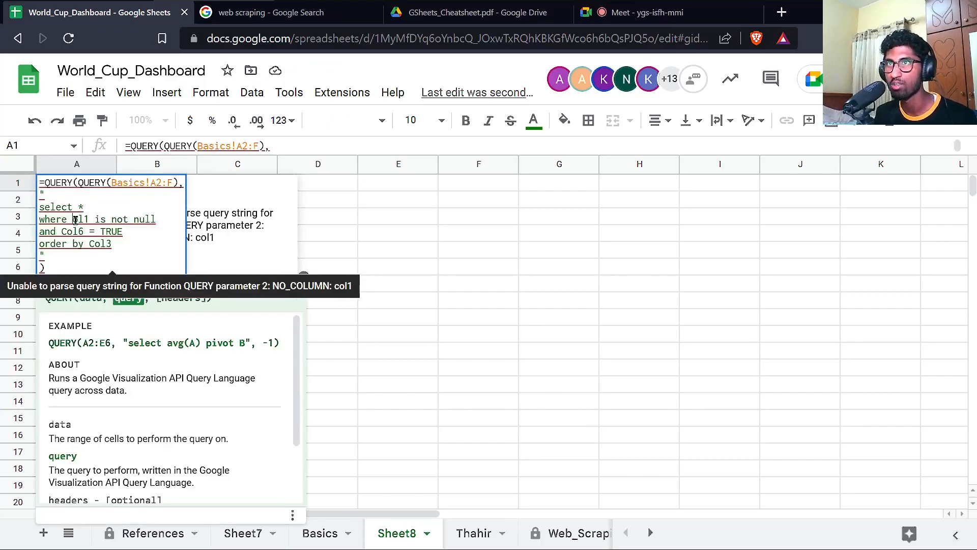
text(C)
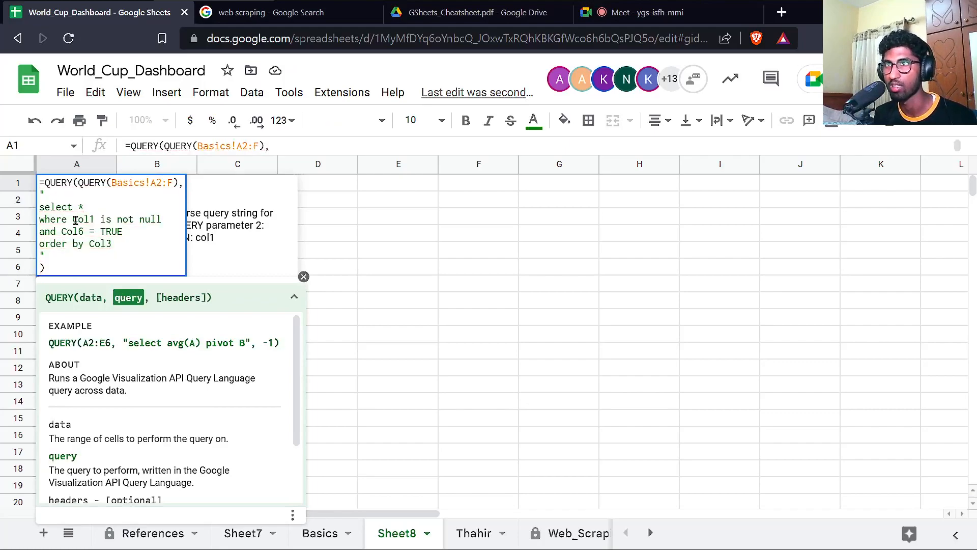
double_click(76, 219)
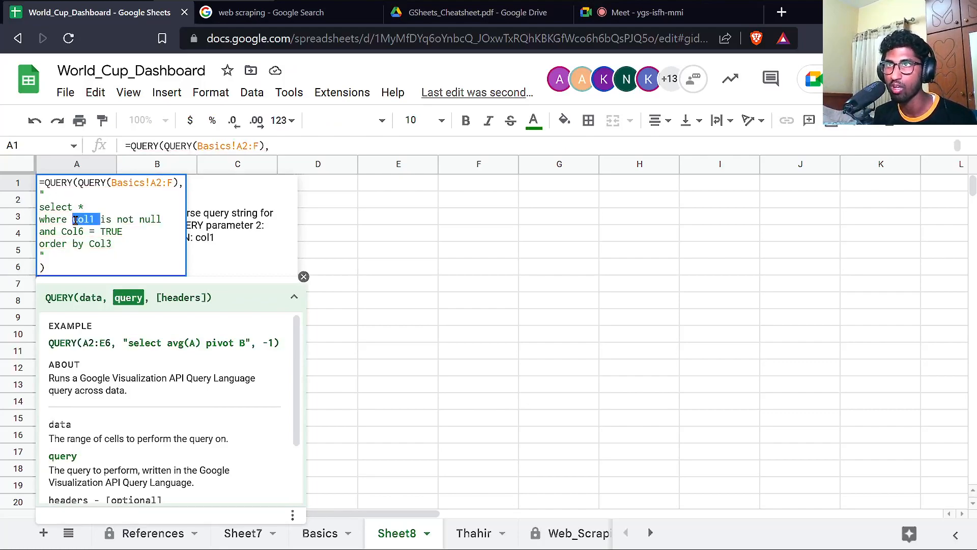
key(Return)
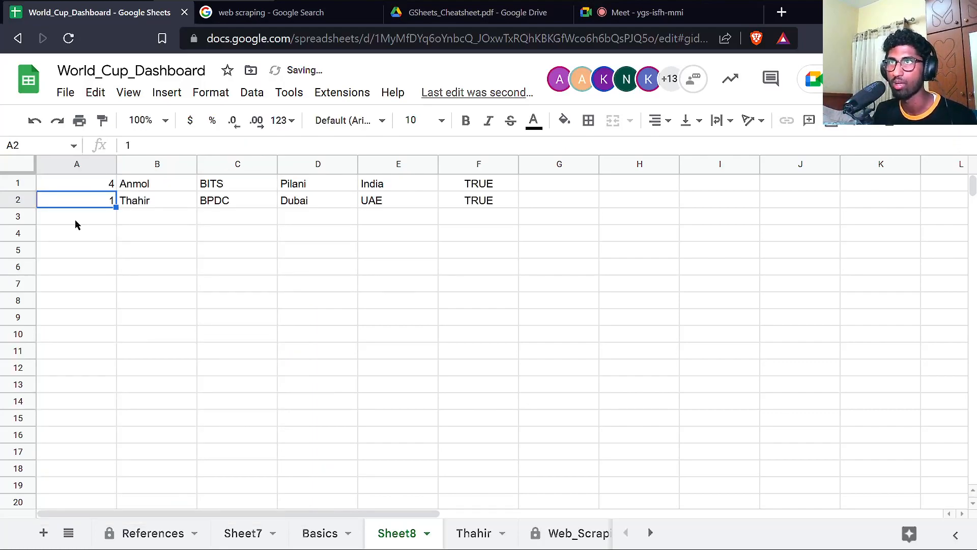
Tick the Registered_For_GDSC checkbox in F3 of the Basics sheet and inspect the cell's underlying value.
click(320, 535)
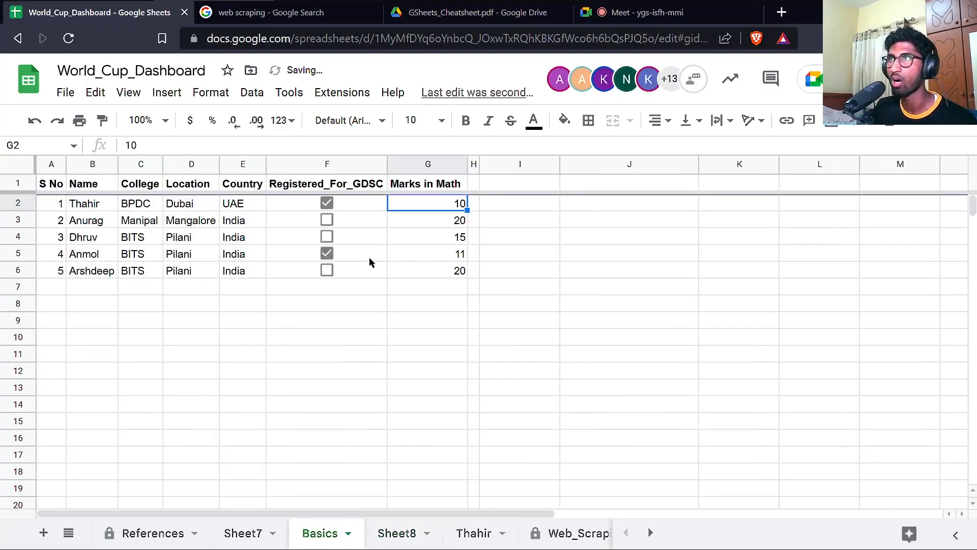
click(326, 219)
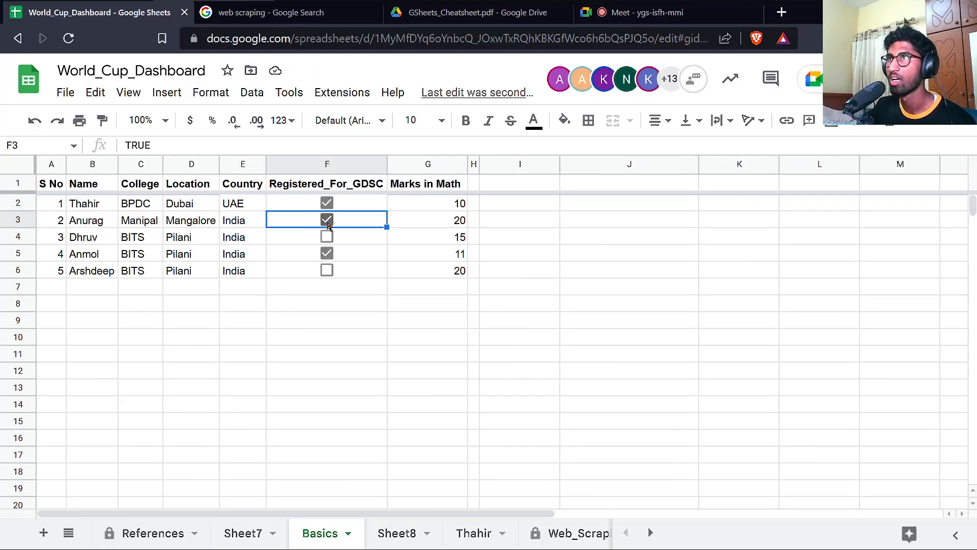
click(161, 146)
drag(160, 147, 108, 166)
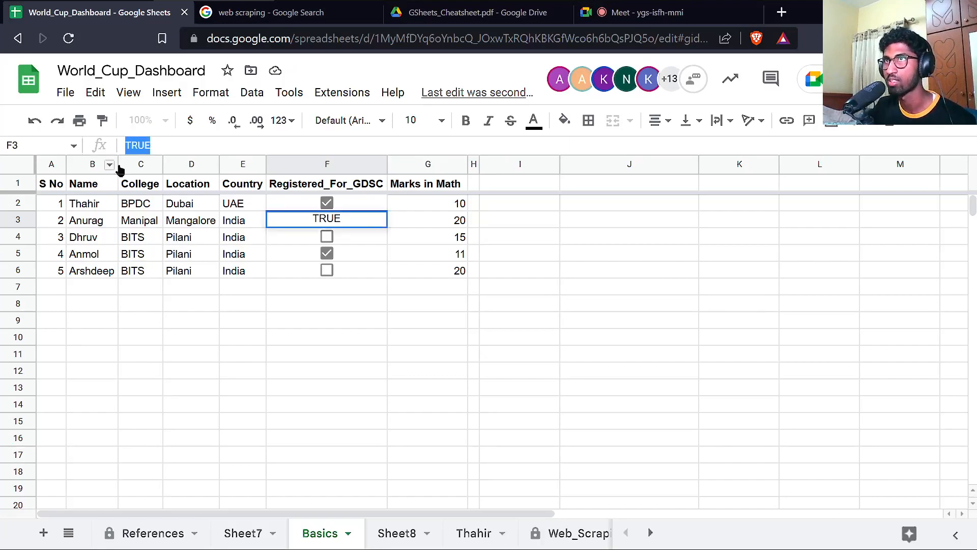
key(Escape)
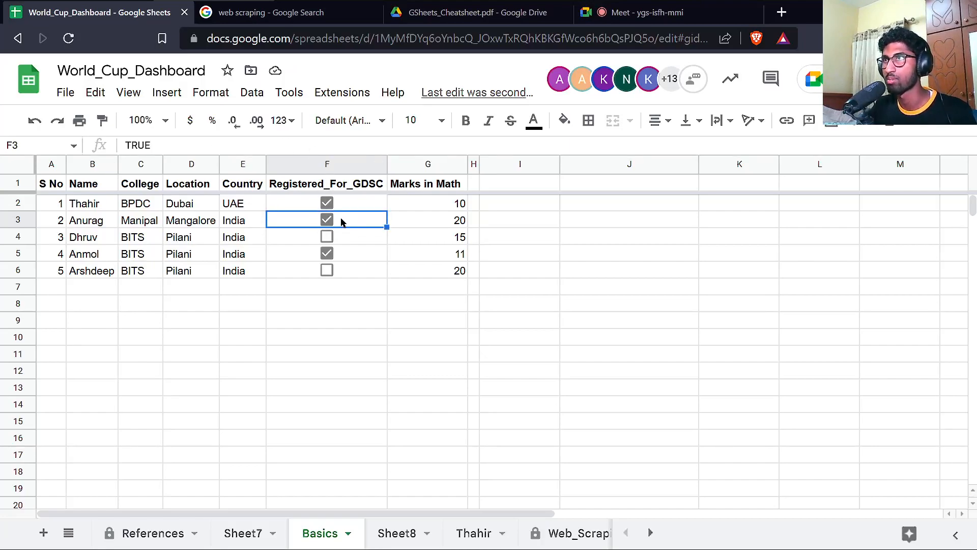
Enter TRUE in J3 of the Basics sheet and compare it with the checkbox cell F3.
double_click(153, 147)
click(593, 219)
text(TRUE)
key(Return)
click(596, 224)
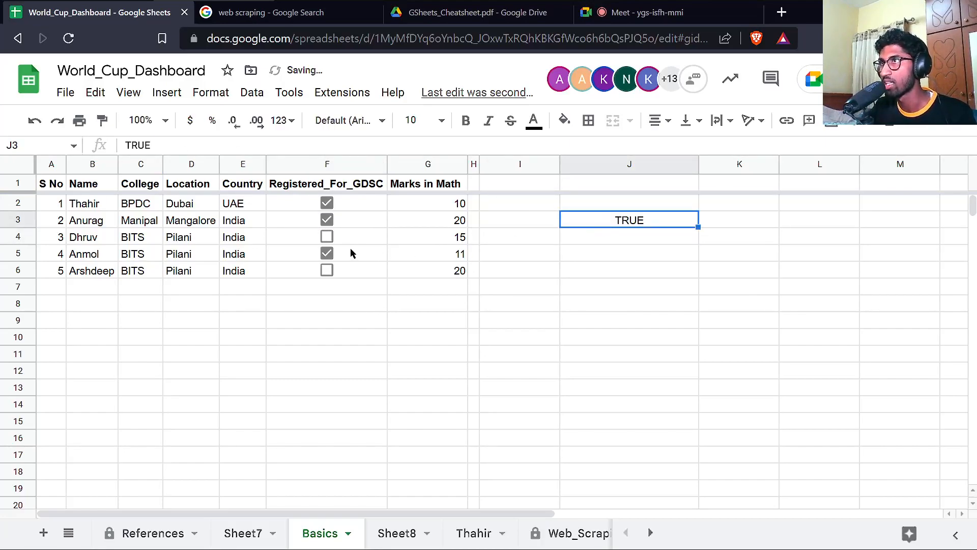
click(365, 221)
click(648, 218)
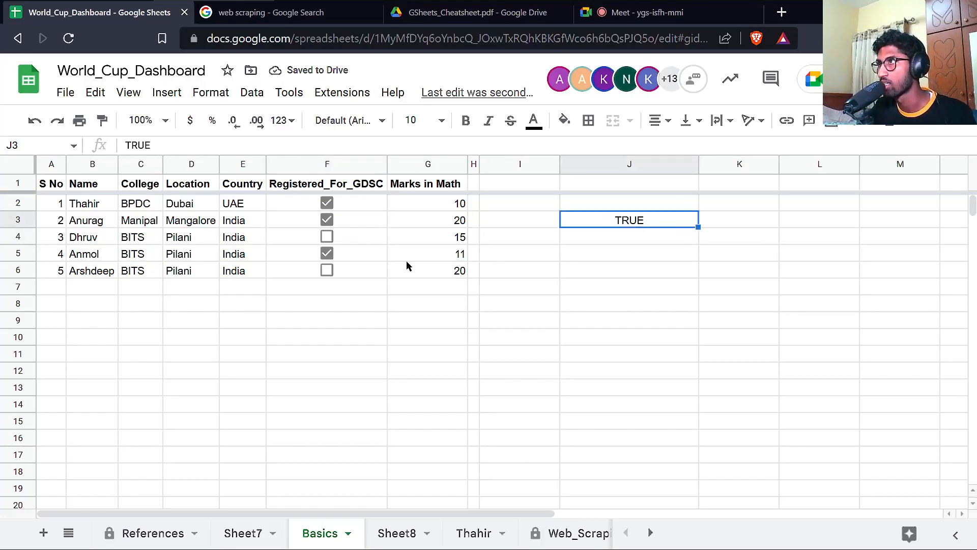
click(358, 222)
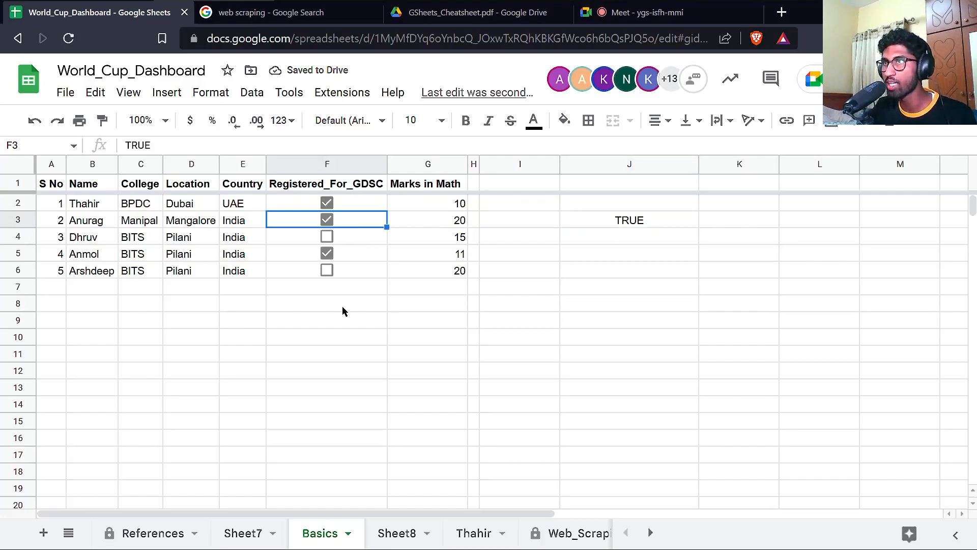
Examine the Checkbox criterion in the data validation settings of F3.
click(252, 92)
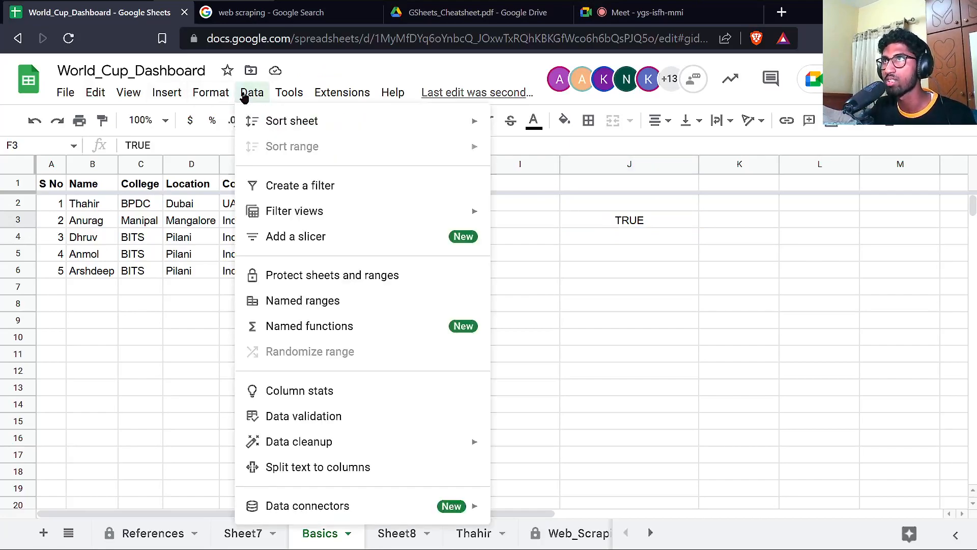
click(303, 416)
click(394, 269)
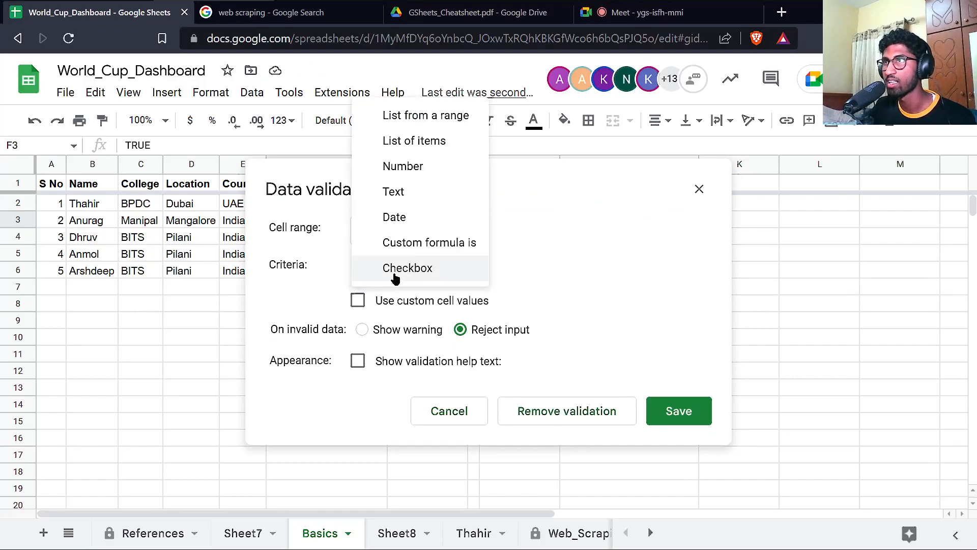
click(396, 278)
click(458, 413)
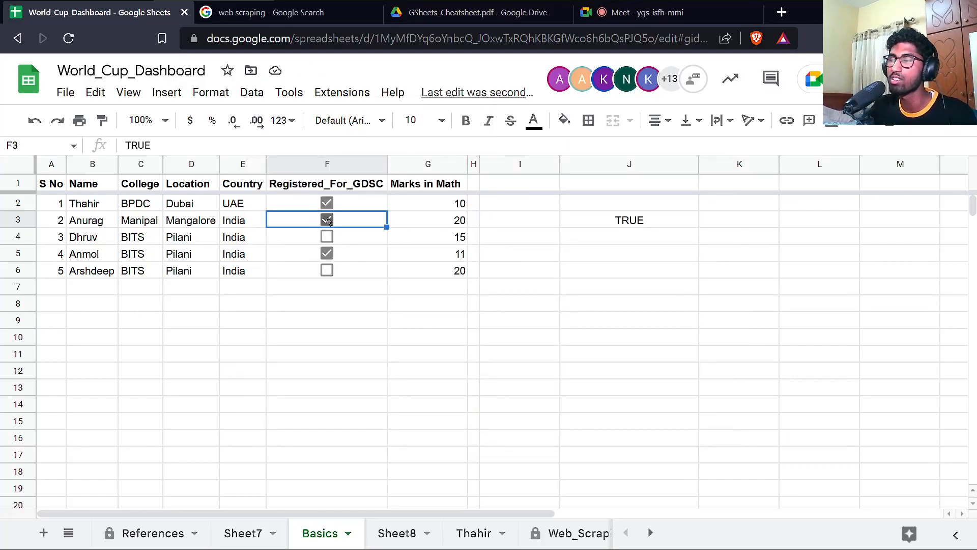
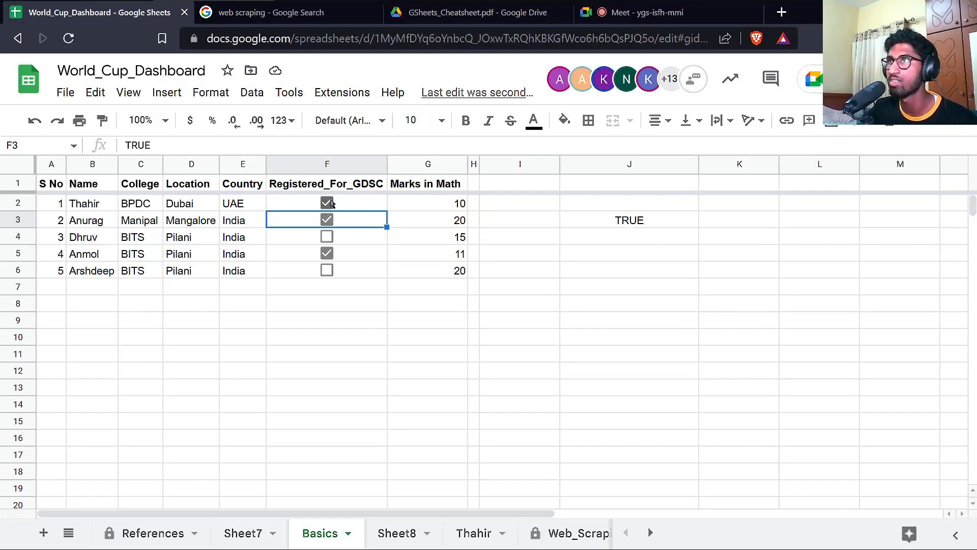
Clear the TRUE value from J3 on the Basics sheet.
click(655, 223)
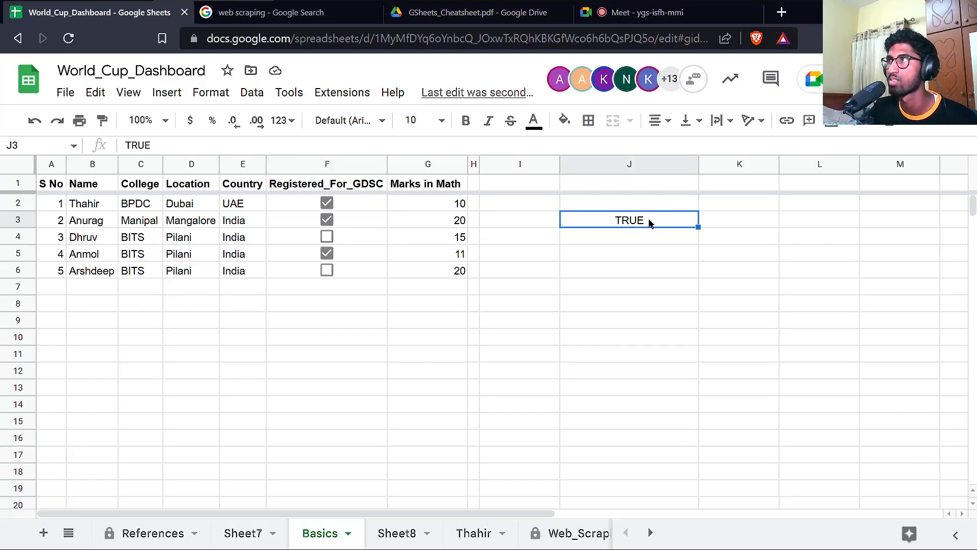
double_click(637, 220)
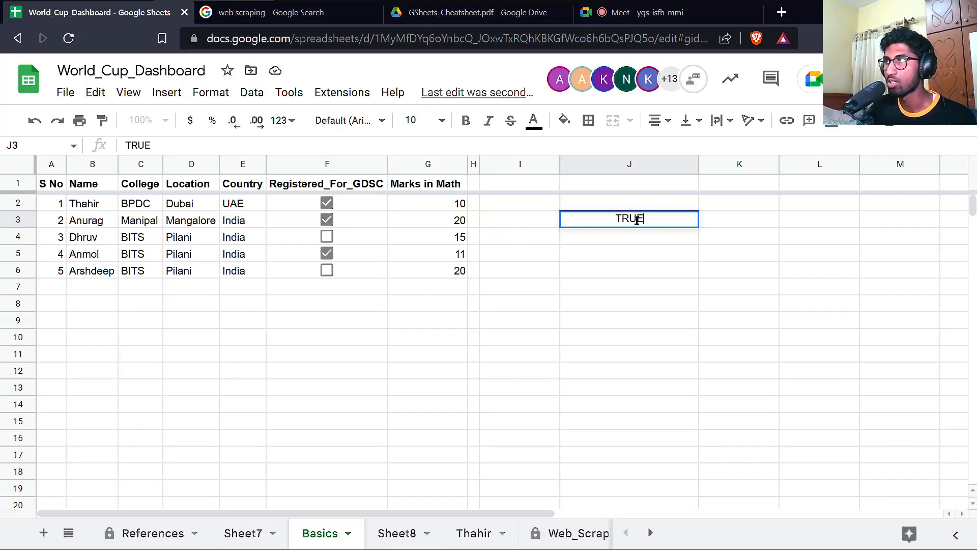
key(BackSpace)
key(BackSpace)
key(BackSpace)
key(BackSpace)
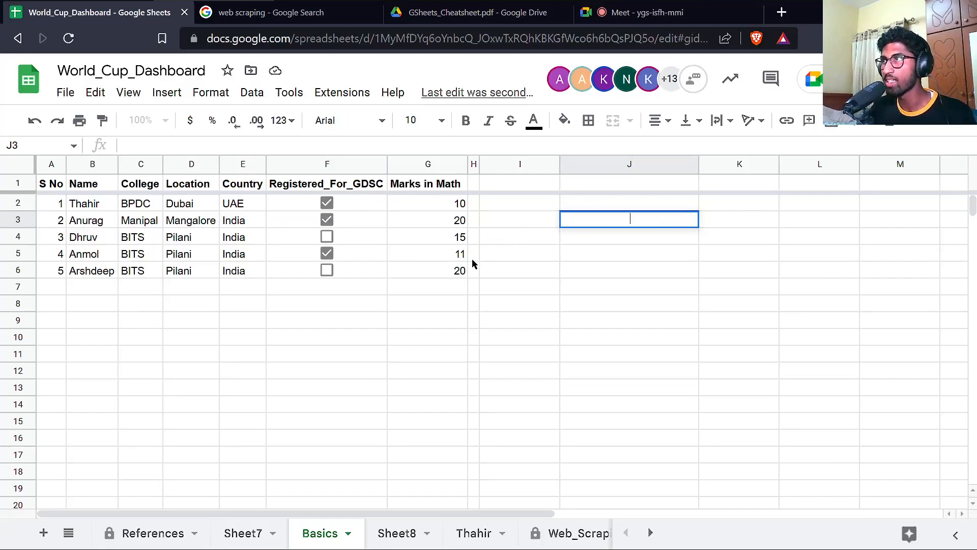
key(Return)
click(340, 222)
Remove the "and Col6 = TRUE" and "order by Col3" lines from Sheet8's A1 formula and apply it.
click(397, 532)
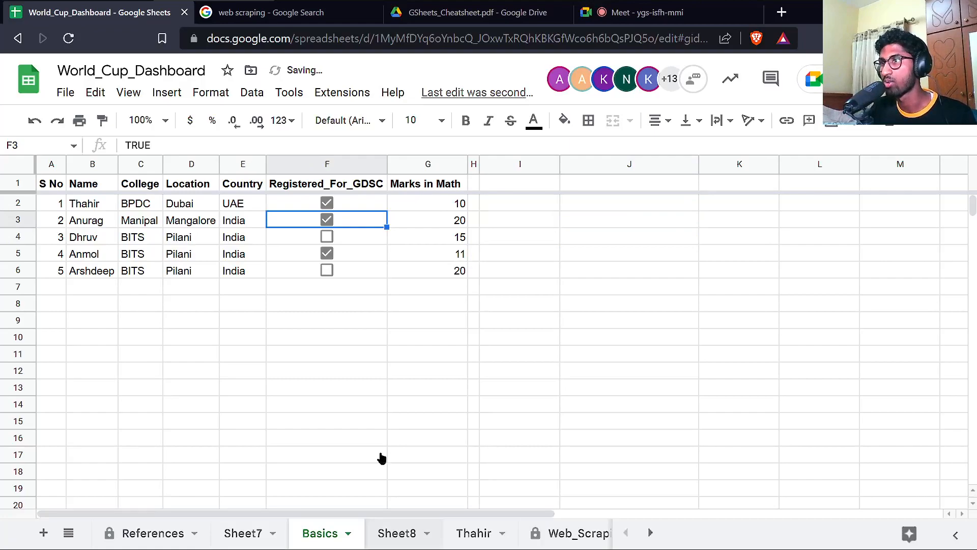
double_click(57, 188)
drag(41, 206, 91, 206)
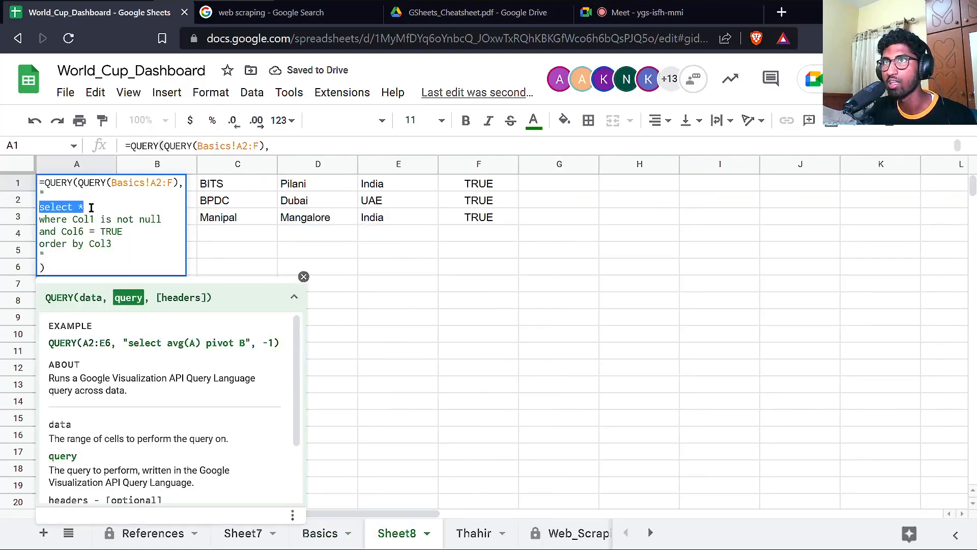
click(39, 232)
key(shift+Down)
key(shift+Down)
key(BackSpace)
key(Return)
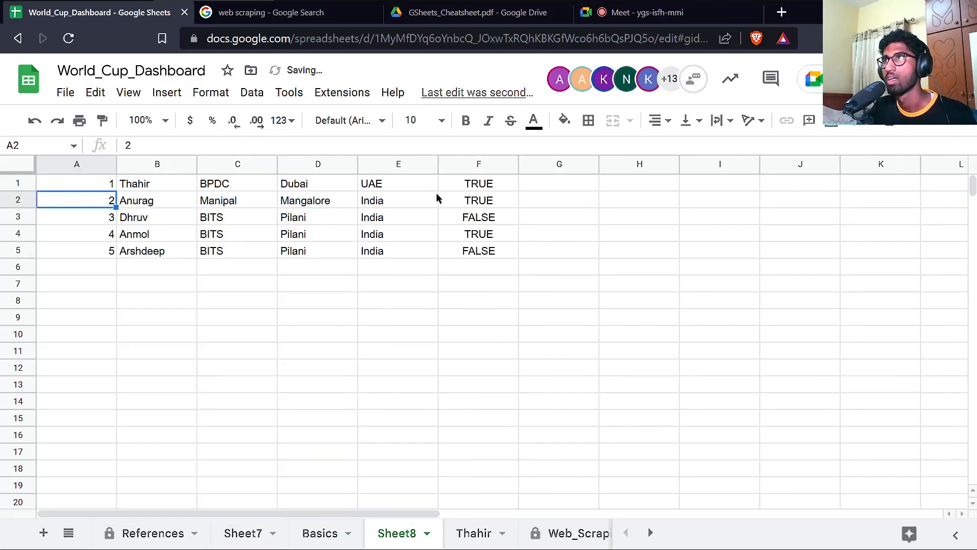
Examine the inner range Basics!A2:F in Sheet8's A1 formula and the value that F1 holds.
double_click(93, 186)
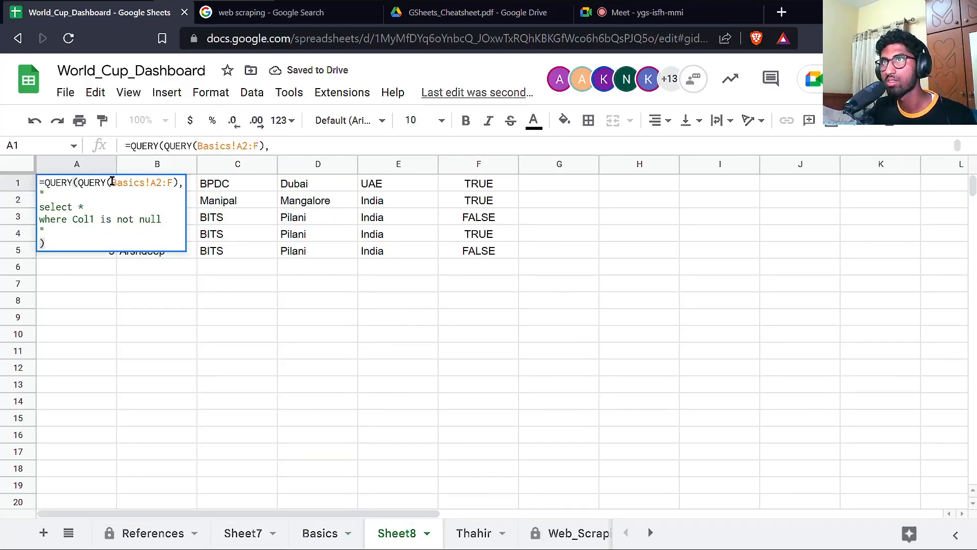
click(115, 182)
double_click(171, 182)
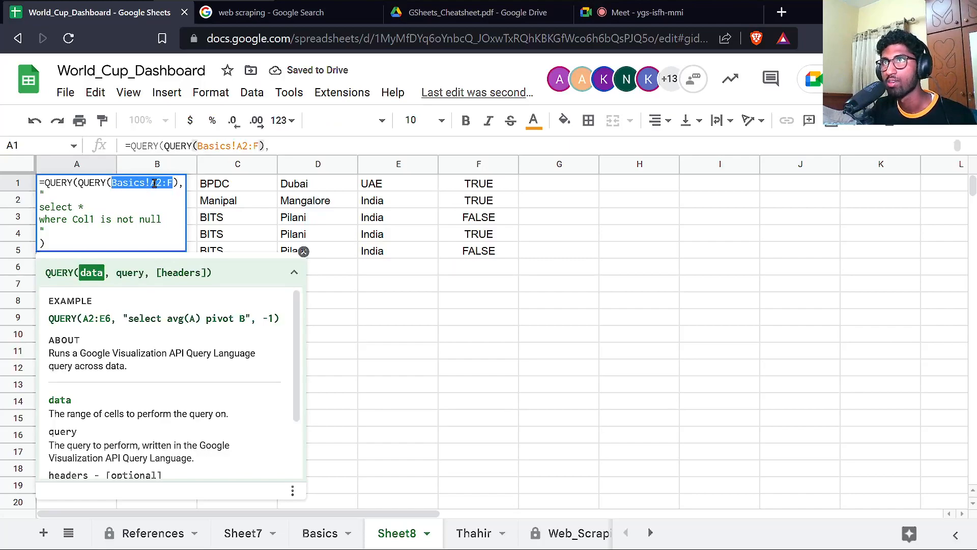
click(150, 184)
drag(168, 186, 174, 185)
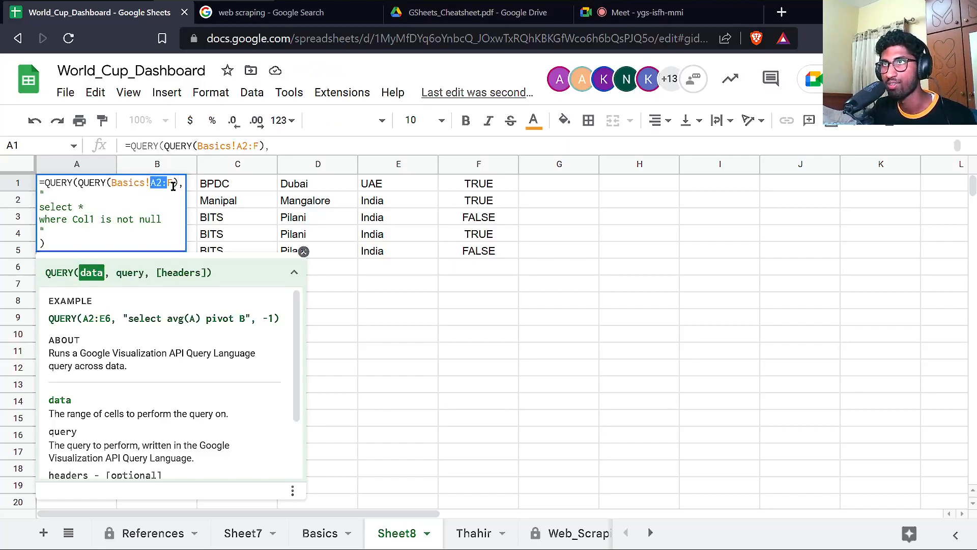
key(Escape)
click(465, 188)
double_click(464, 189)
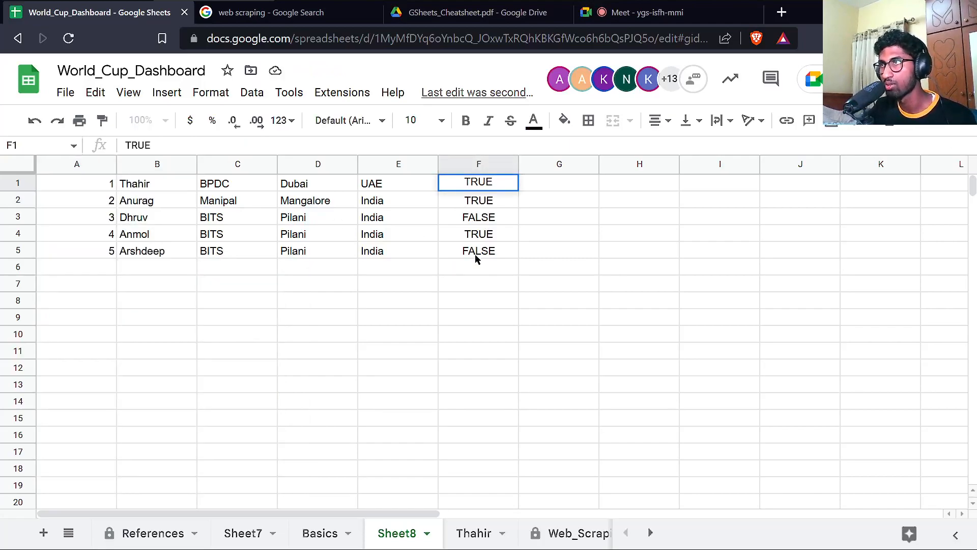
Undo the removal of the Col6 = TRUE and order by Col3 lines in A1 and review the Col1 is not null condition.
double_click(93, 188)
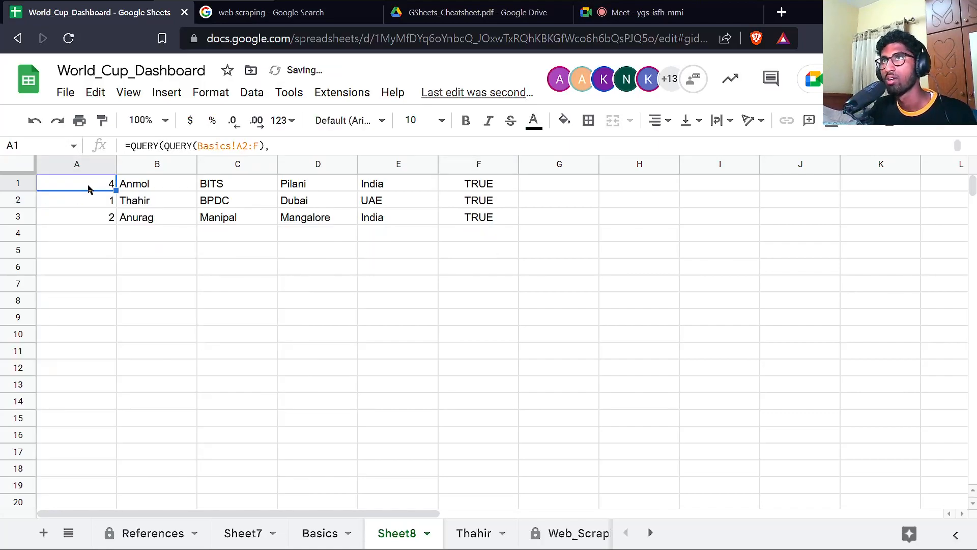
double_click(87, 190)
drag(123, 232, 167, 216)
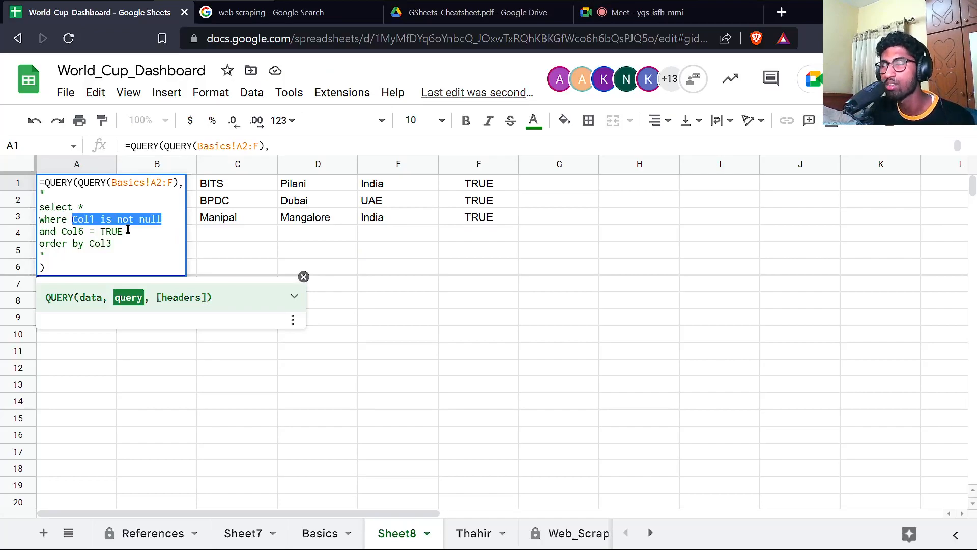
key(Escape)
Replace the asterisk in A1's select clause with Col2, Col3 and apply the formula.
double_click(96, 208)
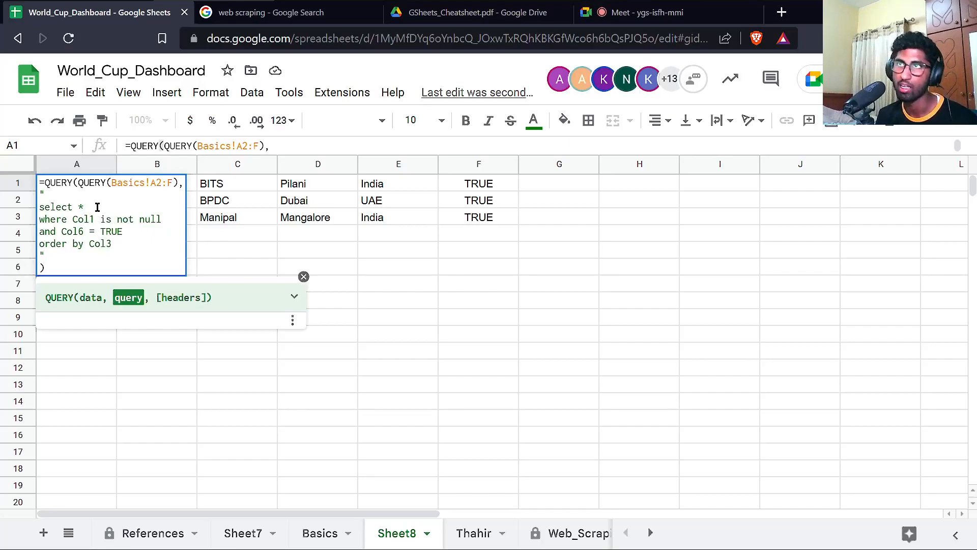
key(BackSpace)
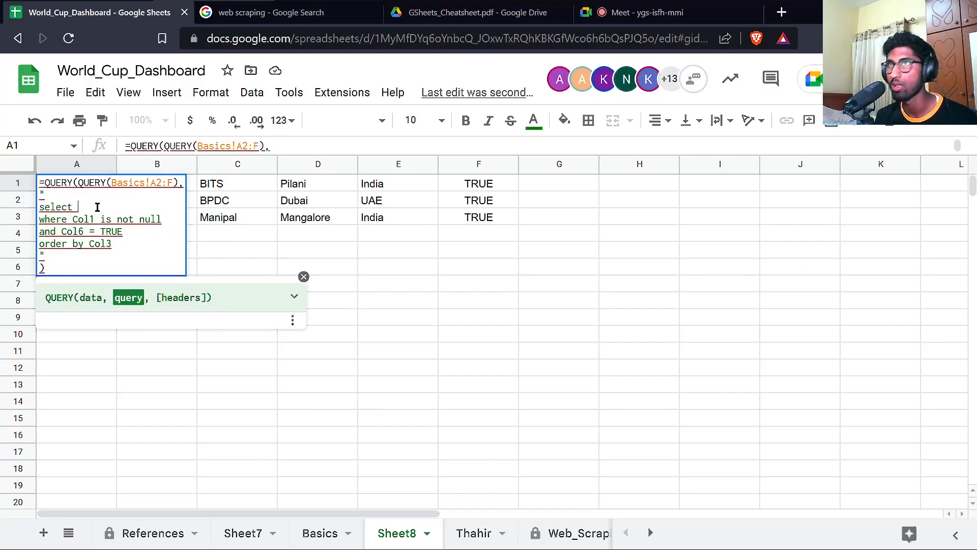
text(Col1,)
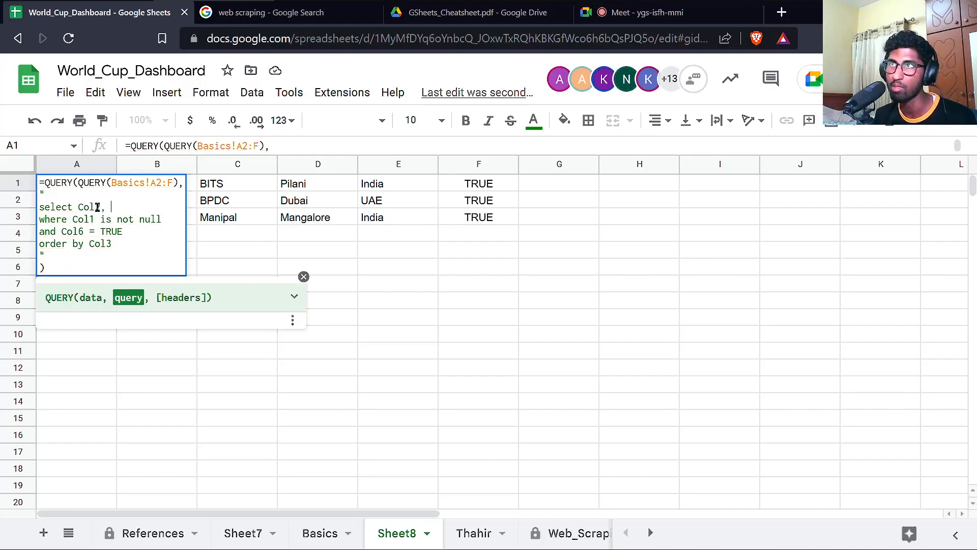
key(Return)
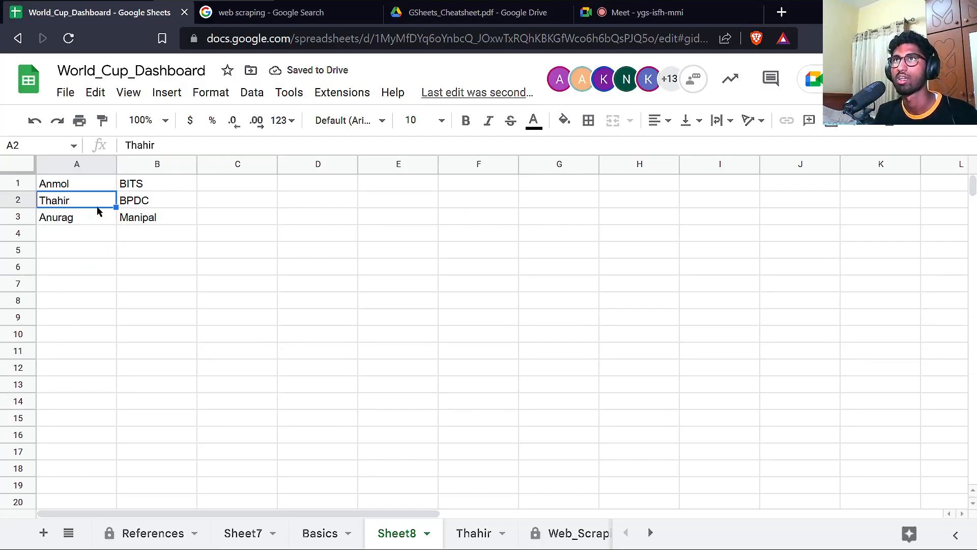
Review the select Col2, Col3 line in Sheet8's A1 formula.
key(Up)
key(Return)
key(Up)
key(Up)
key(Up)
key(Up)
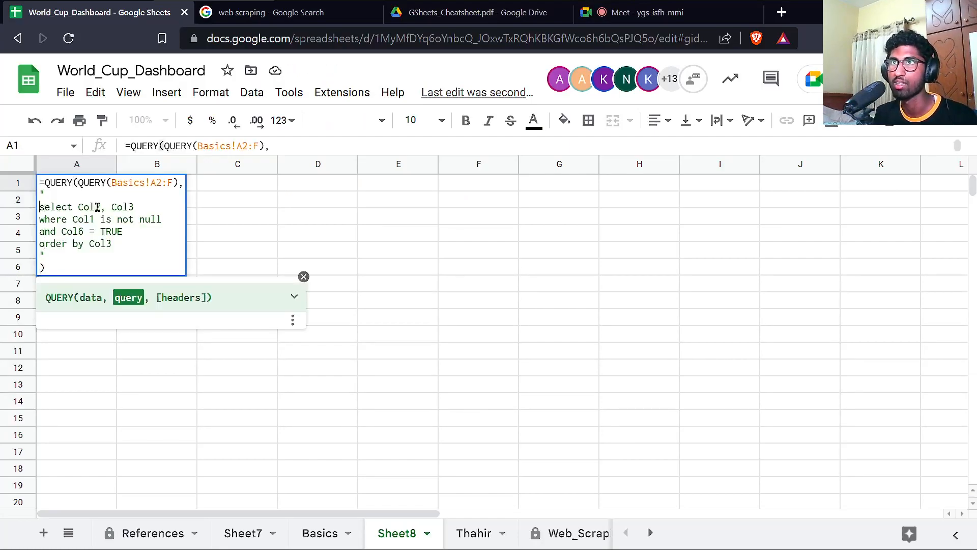
key(shift+End)
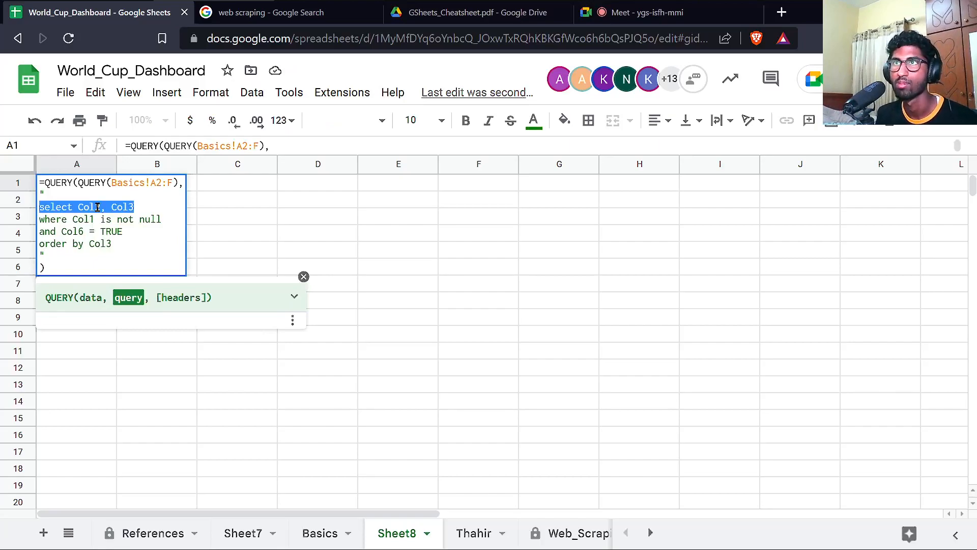
key(Escape)
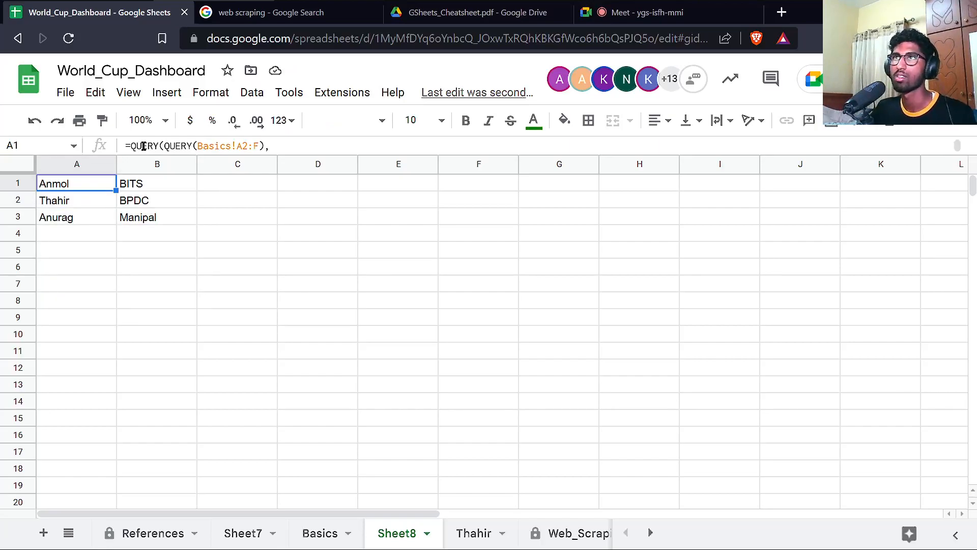
Copy Sheet8's A1 formula into J2 of the Basics sheet and remove the inner QUERY( from its start.
key(alt+Up)
double_click(602, 208)
key(Left)
key(Left)
key(Left)
key(Left)
key(Left)
key(Left)
key(shift+Right)
key(shift+Right)
key(shift+Right)
key(shift+Right)
key(shift+Right)
key(shift+Right)
key(Delete)
Delete the leftover closing parenthesis after Basics!A2:F in J2's formula.
key(End)
key(Left)
key(Left)
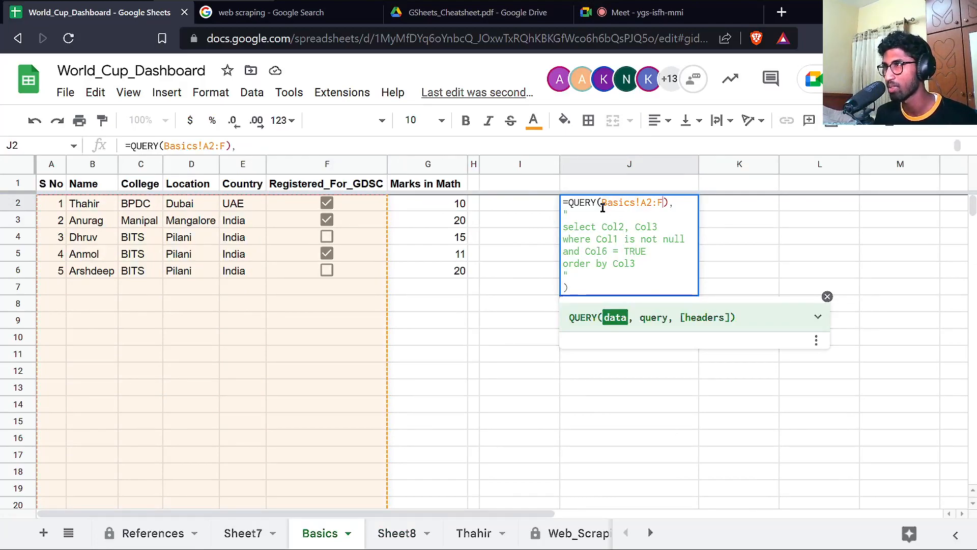
key(Down)
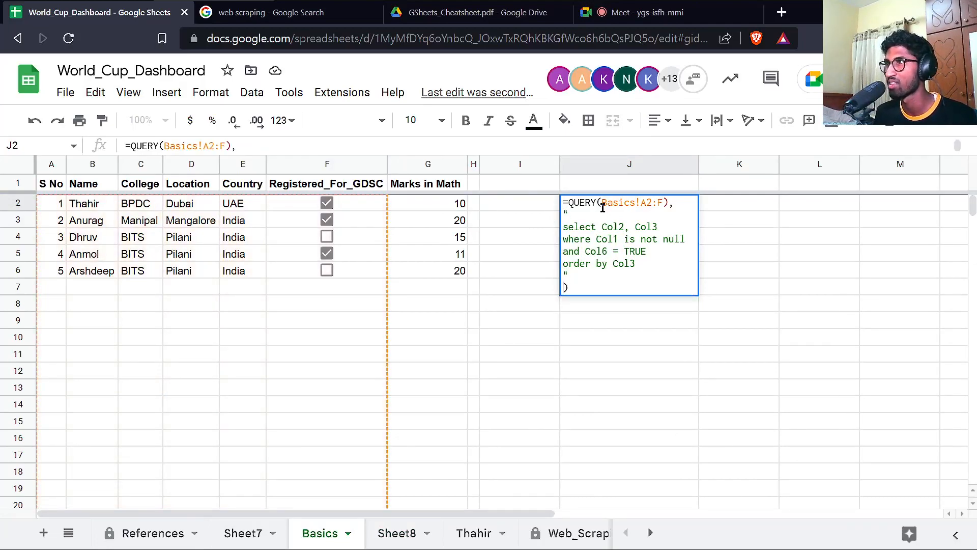
key(Up)
key(Up)
key(Up)
key(Up)
key(Up)
key(Up)
key(Up)
key(Delete)
Replace the query text in J2's formula on the Basics sheet with select A and apply it.
key(Down)
key(Down)
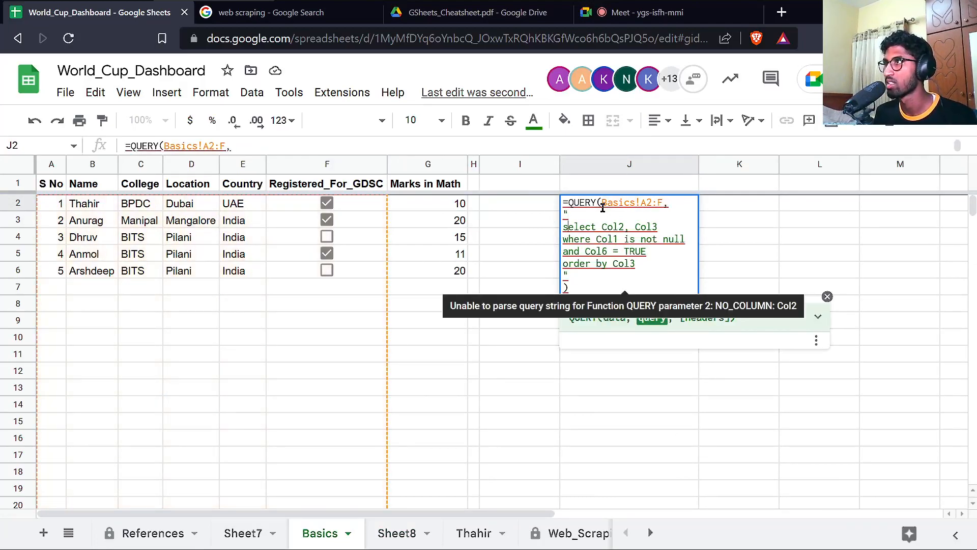
key(shift+Down)
key(shift+Down)
key(shift+Down)
key(shift+Down)
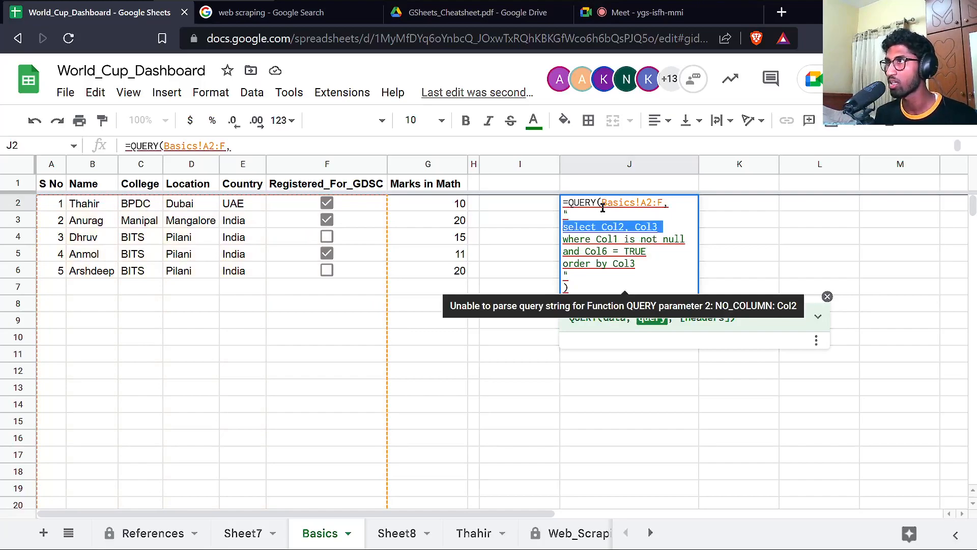
text(select A)
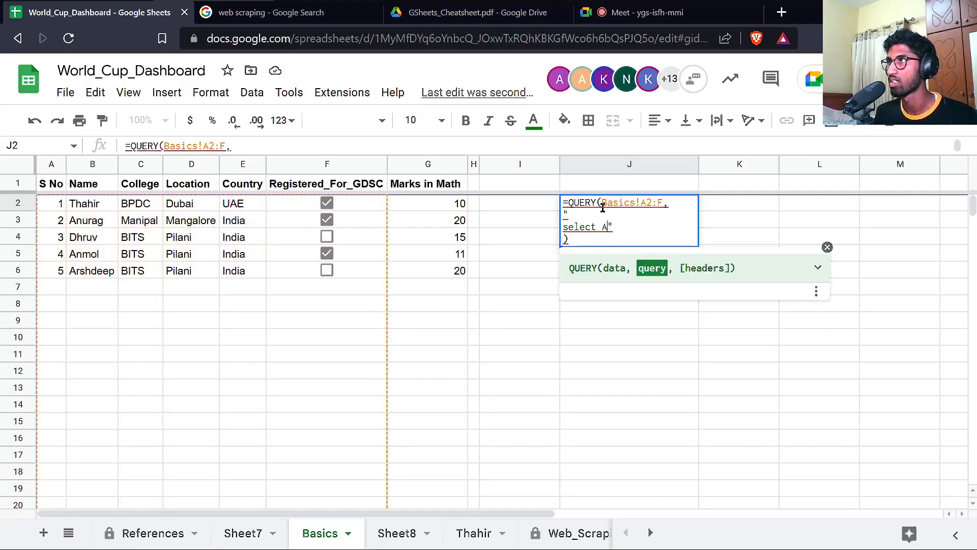
key(Return)
Change the select clause in J2's formula to column B and apply it.
double_click(602, 211)
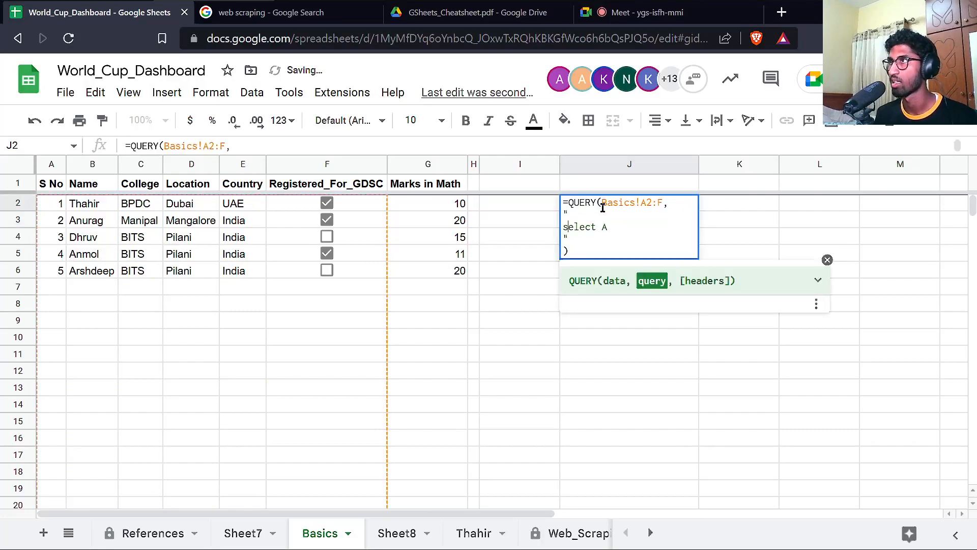
key(BackSpace)
text(B)
key(Return)
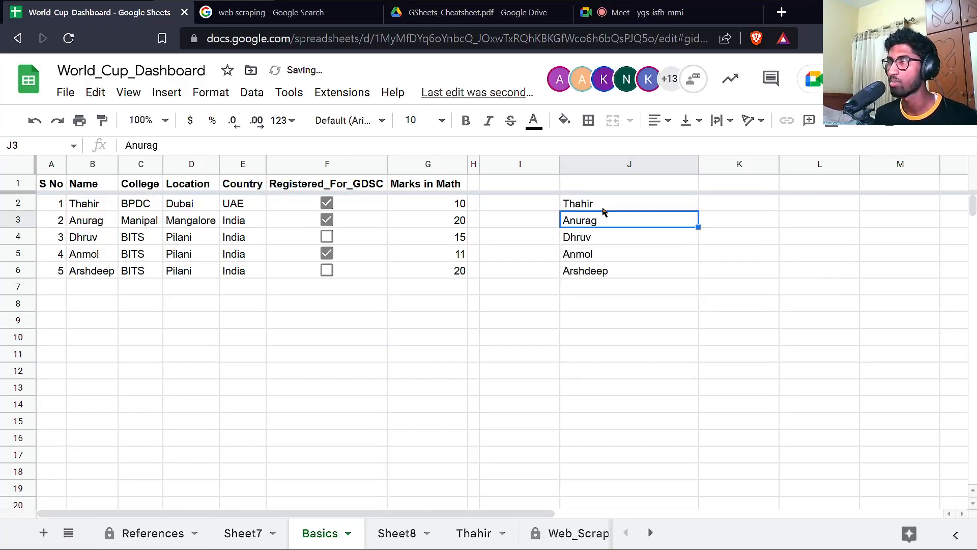
Wrap J2's formula in an outer QUERY( ) so the existing QUERY becomes its data argument.
double_click(602, 209)
text(QUERY()
key(Down)
key(Down)
key(Down)
key(Down)
text())
Try removing the inner QUERY from J2's nested formula, and undo the removal.
key(Up)
key(Up)
key(Up)
key(Up)
key(Right)
key(Right)
key(Right)
key(Right)
key(Right)
key(Right)
key(shift+Down)
key(shift+Down)
key(shift+Down)
key(shift+Right)
key(shift+Right)
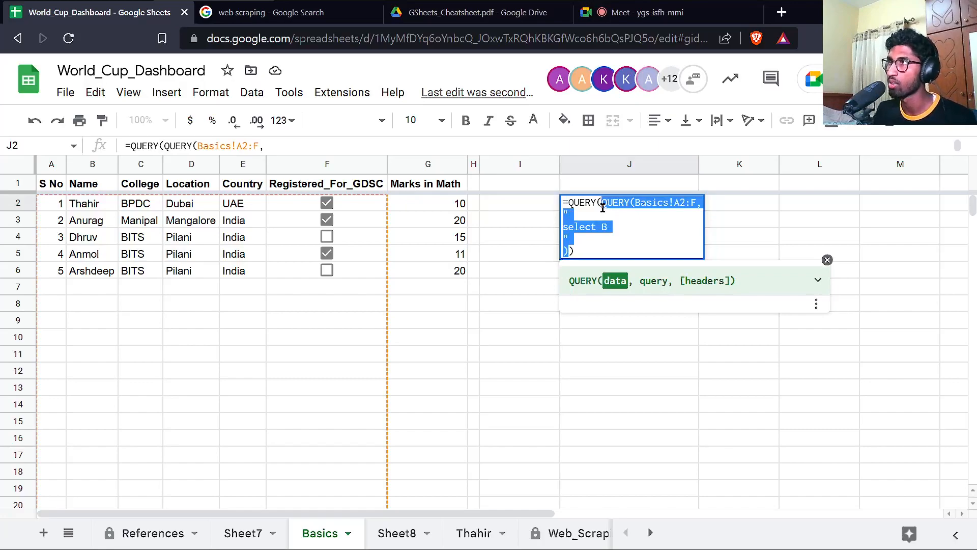
key(BackSpace)
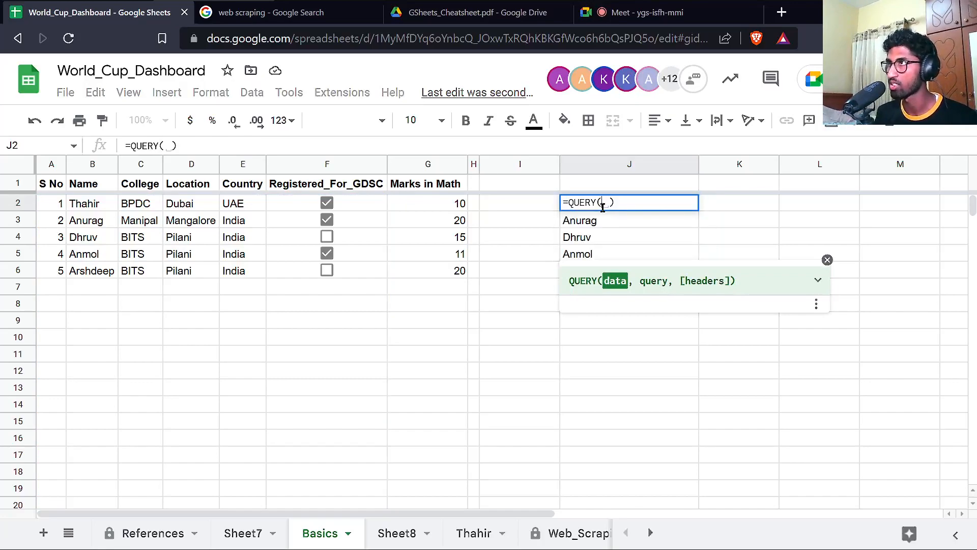
key(ctrl+z)
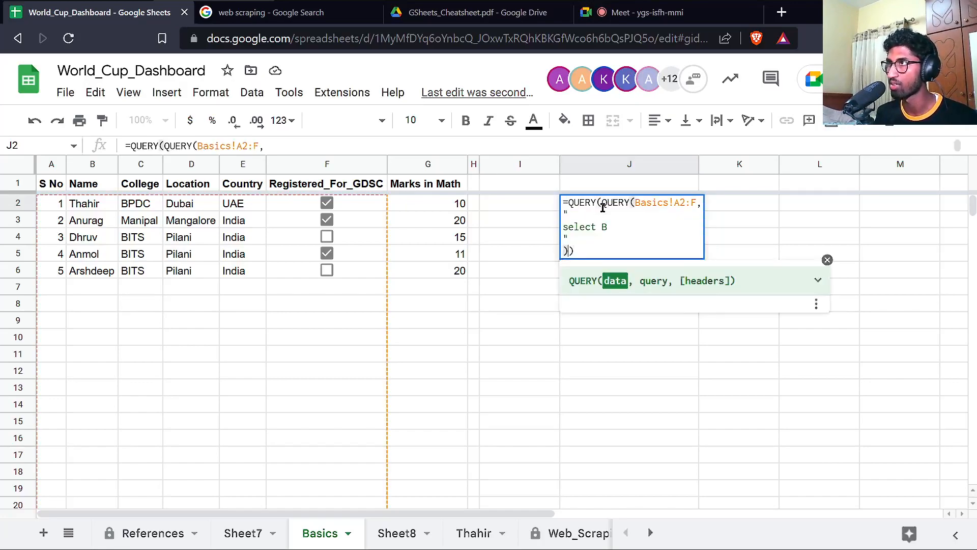
Examine the whole inner QUERY that serves as the outer QUERY's data in J2.
key(shift+Up)
key(Down)
key(Down)
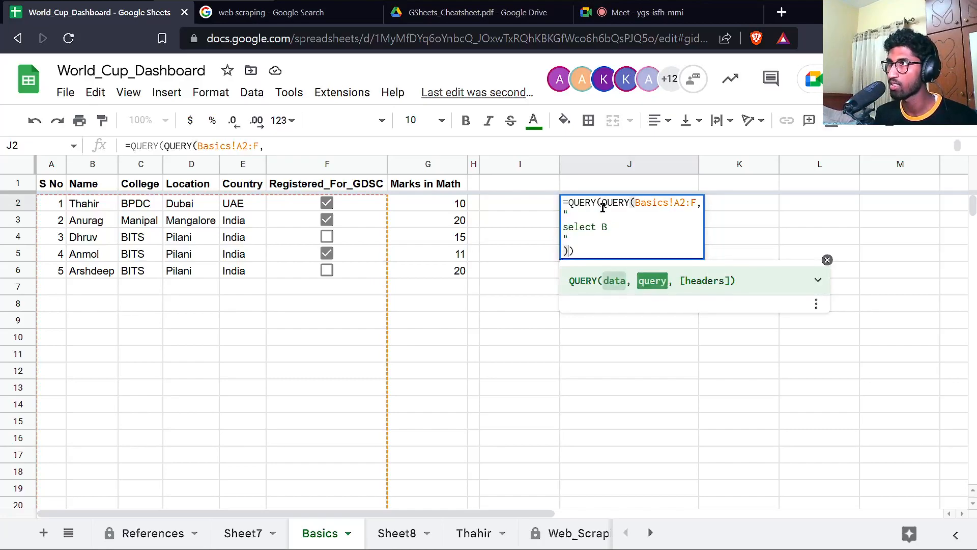
key(shift+Up)
key(shift+Up)
key(shift+Up)
key(shift+Up)
key(shift+Right)
key(shift+Right)
key(shift+Right)
key(shift+Right)
key(shift+Right)
key(shift+Right)
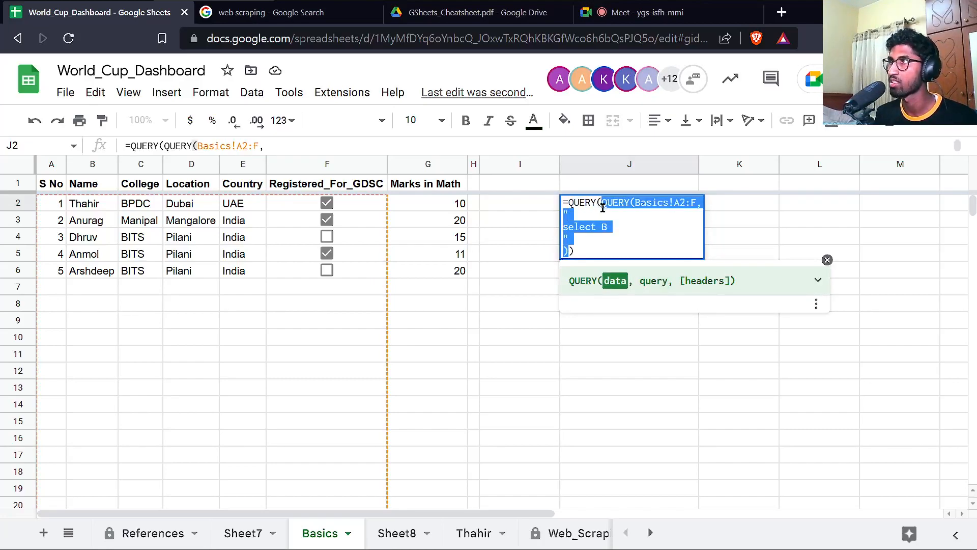
Change J2's inner QUERY to the range Basics!C2:F with select C, and apply the formula.
key(Left)
key(Up)
key(Down)
key(Left)
key(Left)
key(Left)
key(Left)
key(Left)
key(BackSpace)
text(C)
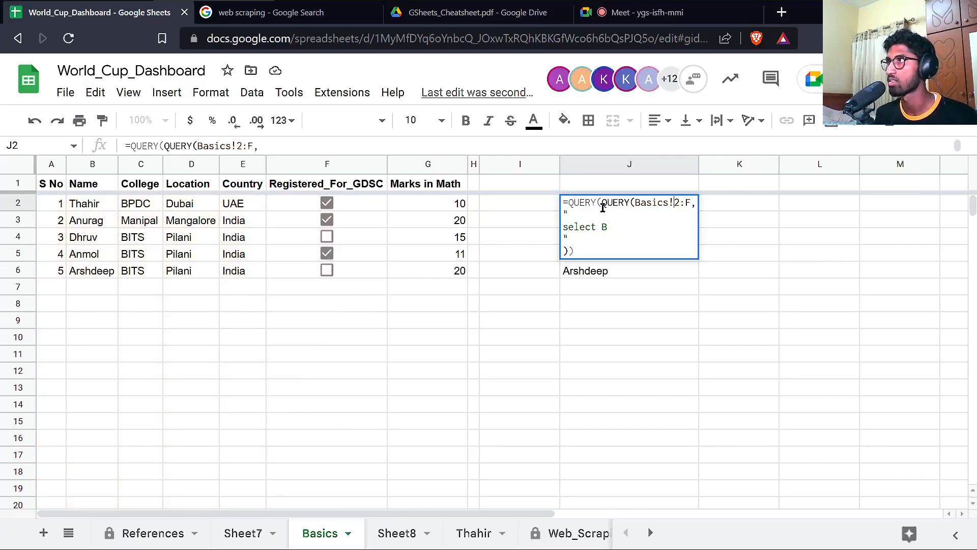
key(Down)
key(Down)
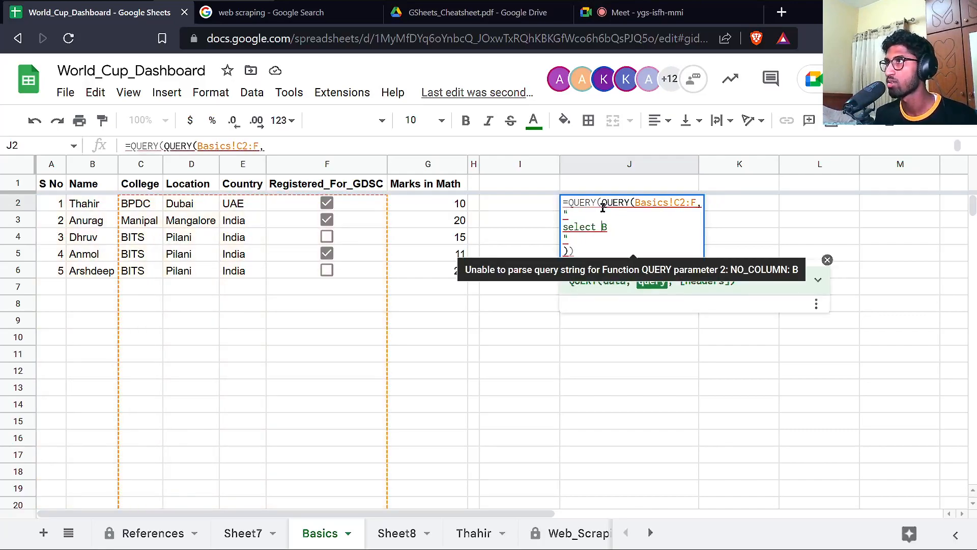
text(C)
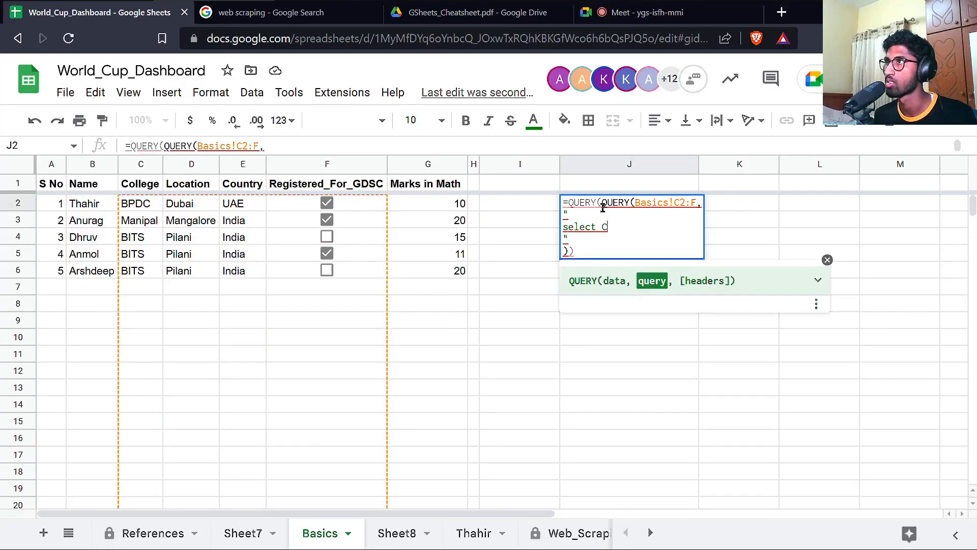
key(Return)
Highlight the inner QUERY on Basics!C2:F in J2 for review and leave the formula as it is.
double_click(600, 204)
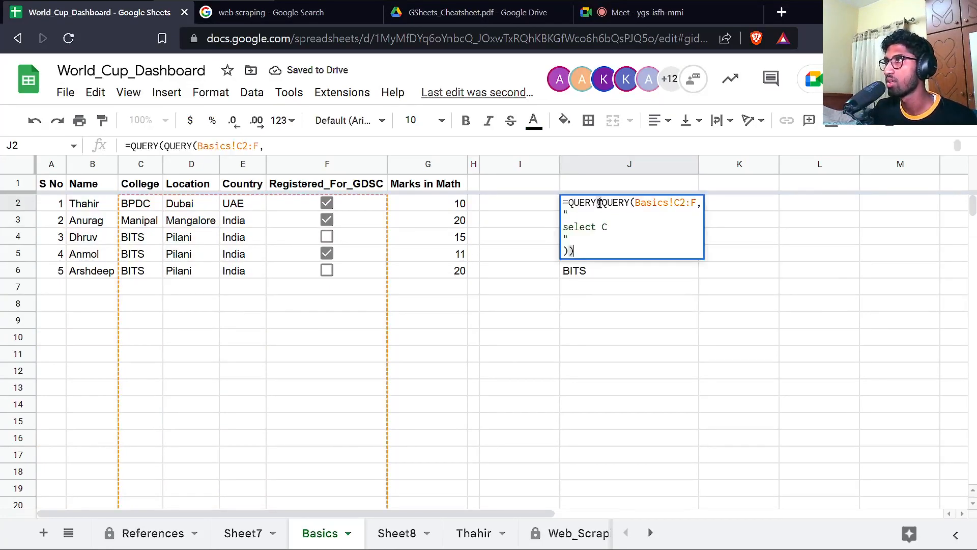
click(601, 202)
shift+click(569, 249)
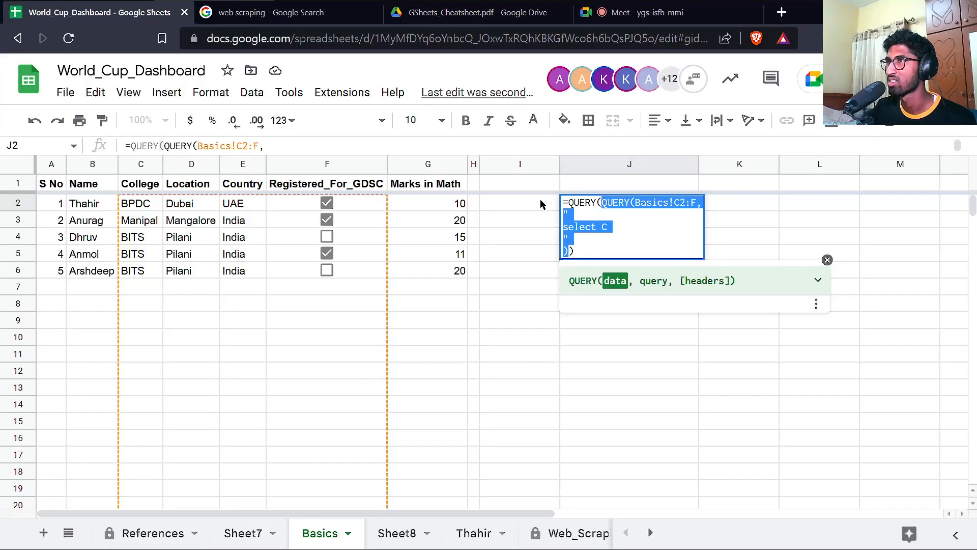
key(Escape)
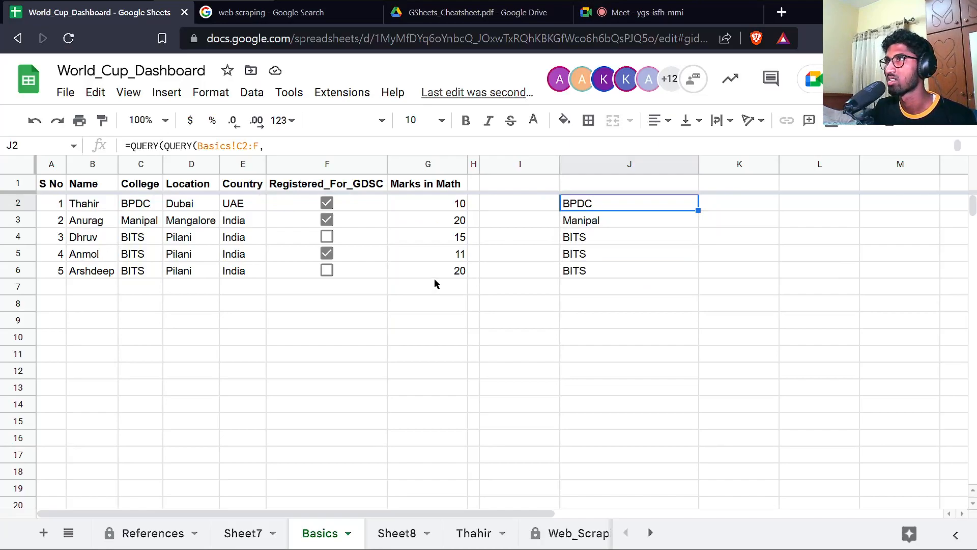
Review the nested QUERY formula in A1 of Sheet8, including its where and order by lines.
click(397, 533)
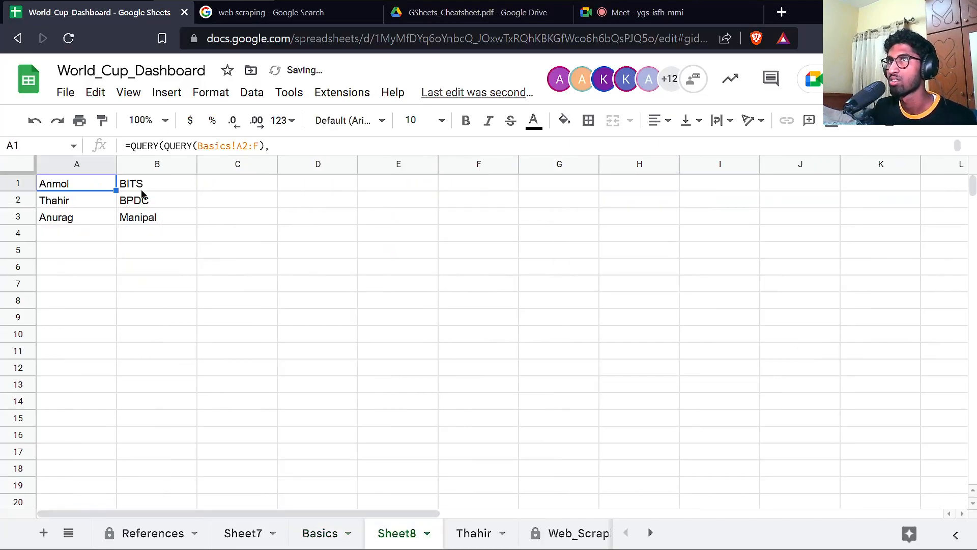
double_click(100, 184)
drag(44, 183, 49, 290)
click(62, 237)
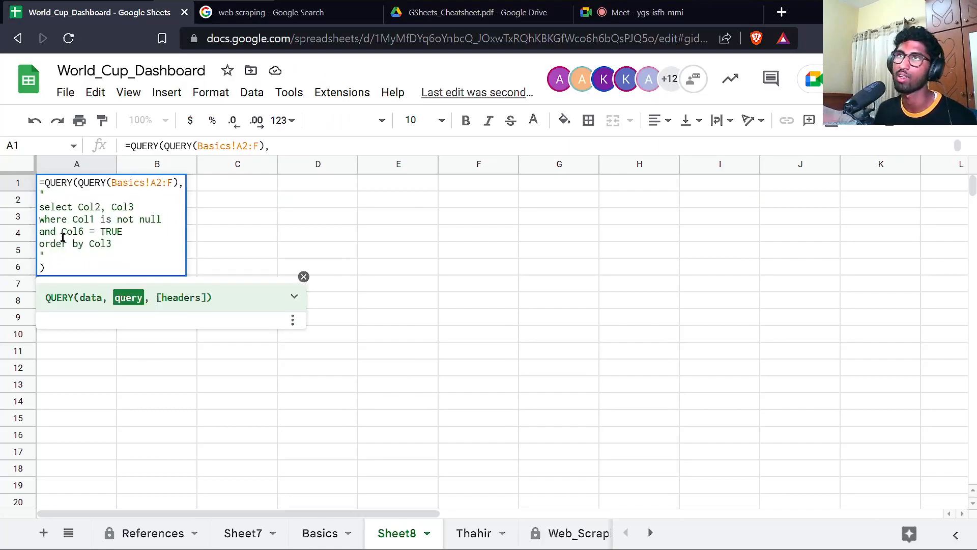
key(Escape)
key(Return)
key(Escape)
key(Return)
key(Escape)
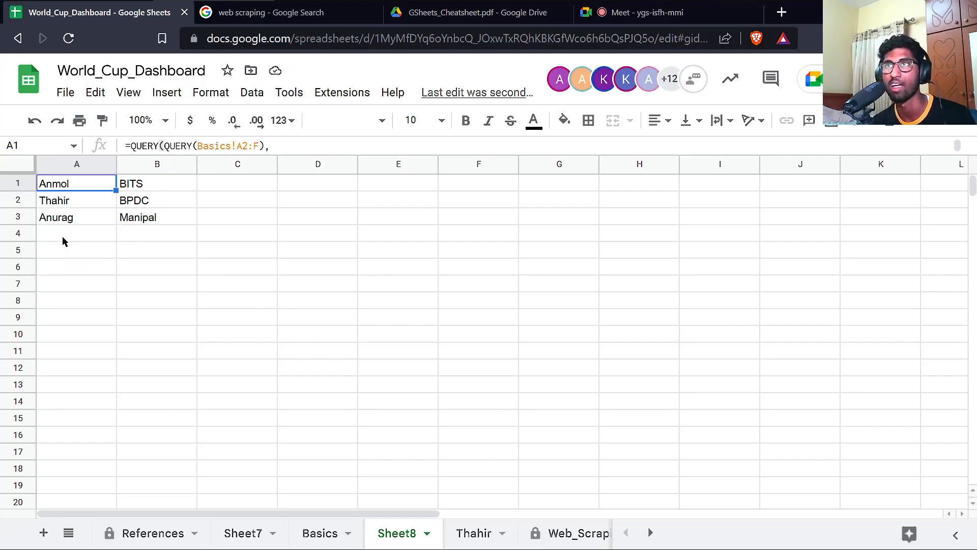
Change the inner QUERY range in Sheet8's A1 formula to Basics!A:F and apply it.
key(Return)
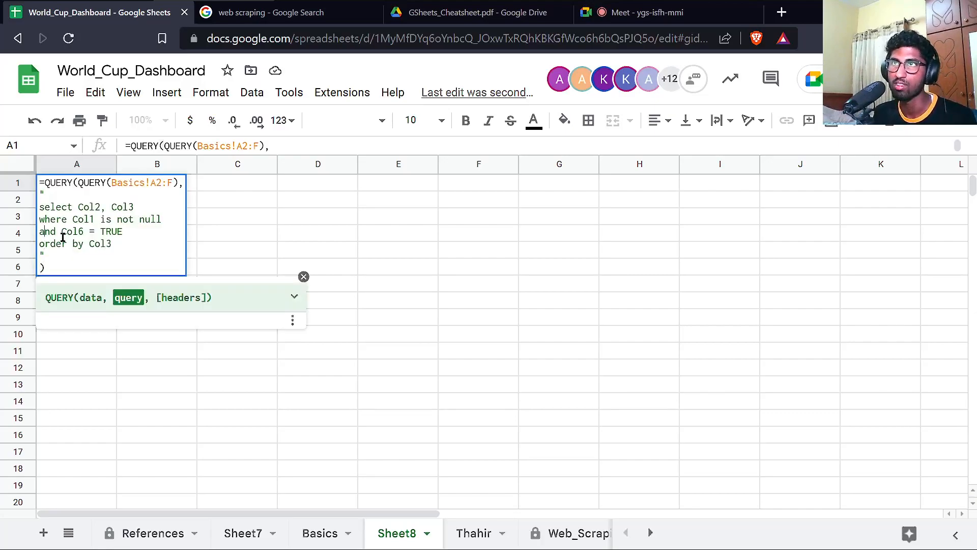
key(Left)
key(Left)
key(Left)
key(BackSpace)
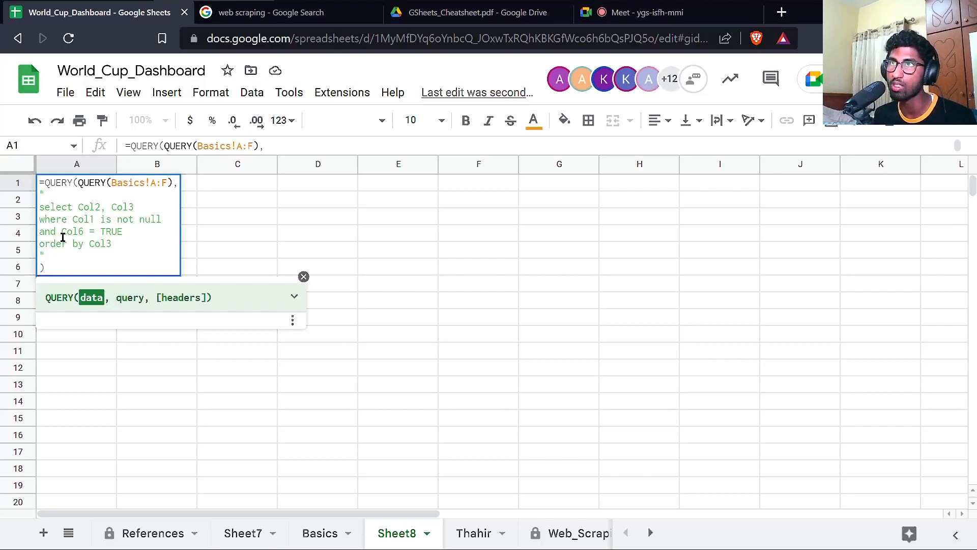
text(2)
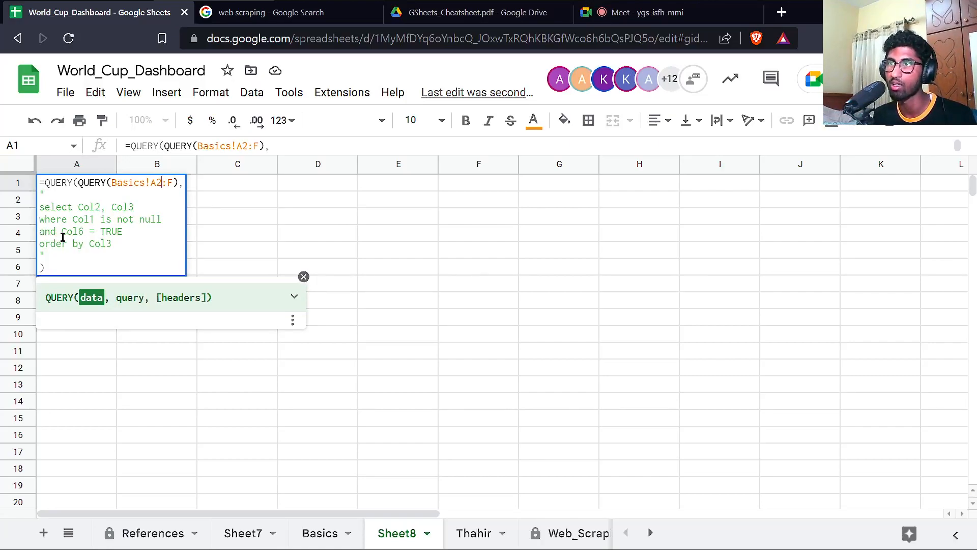
key(BackSpace)
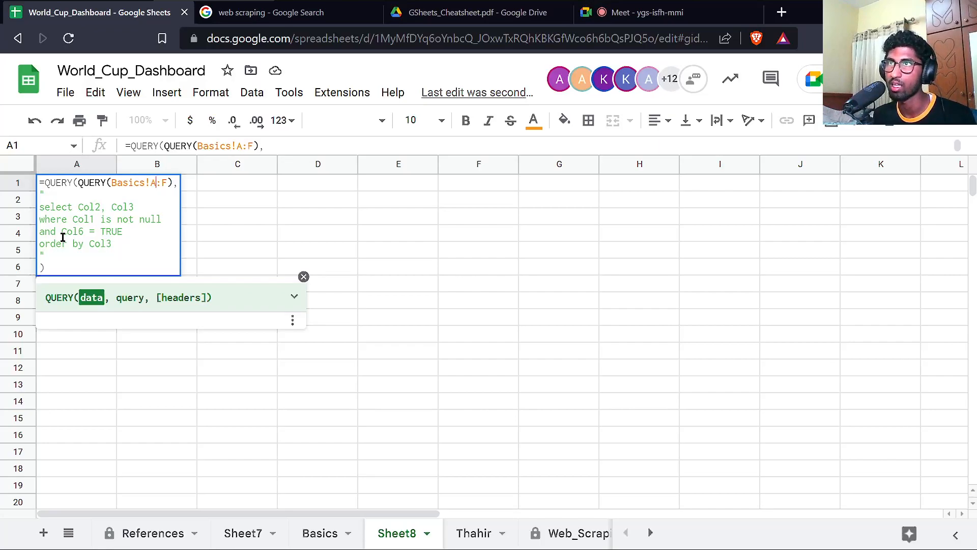
key(Escape)
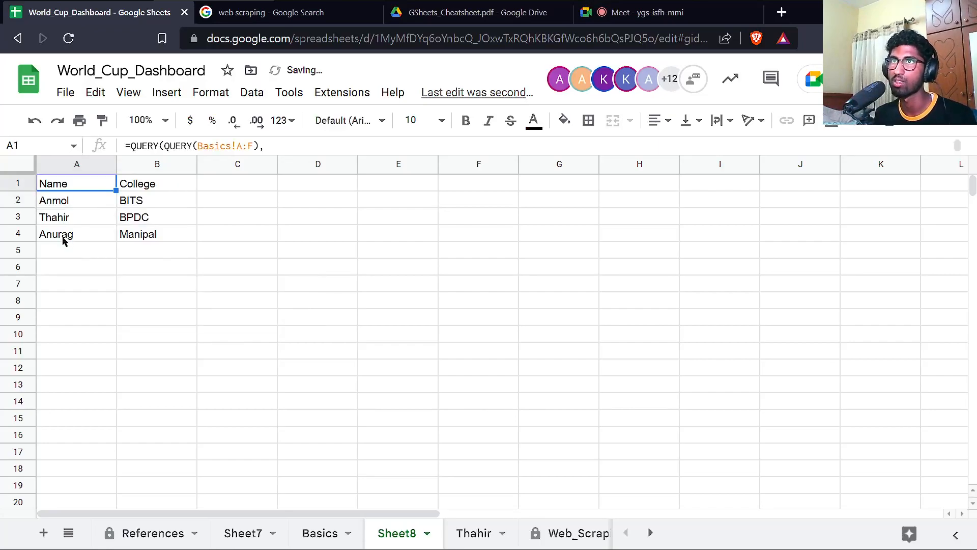
Consult the QUERY function help for its data, query and optional headers arguments, keeping A1's existing formula.
key(Return)
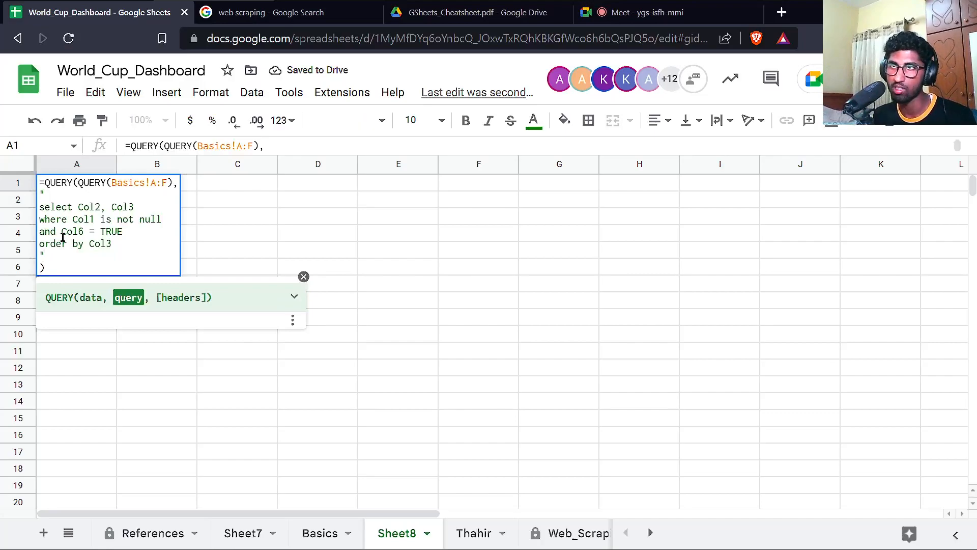
key(Right)
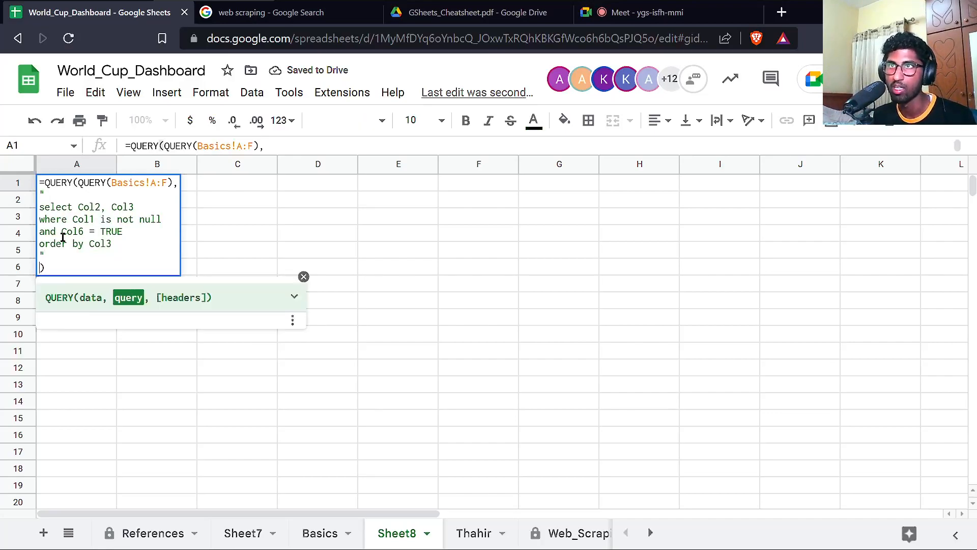
key(ctrl+a)
text(=query()
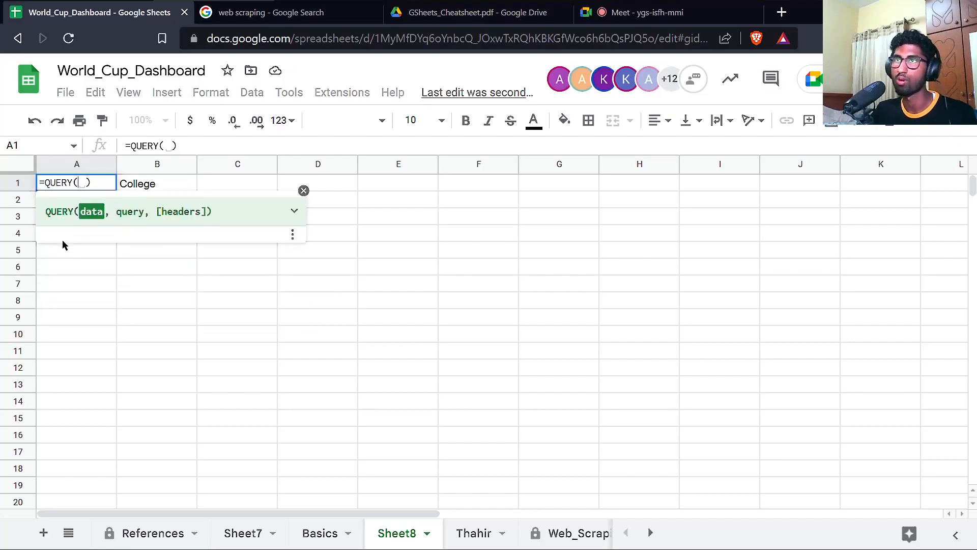
click(294, 212)
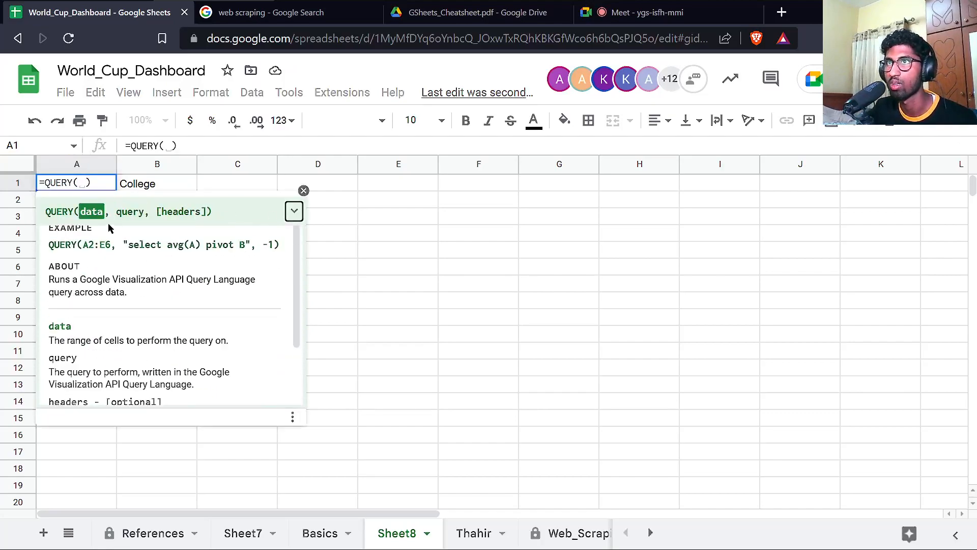
double_click(90, 213)
double_click(134, 211)
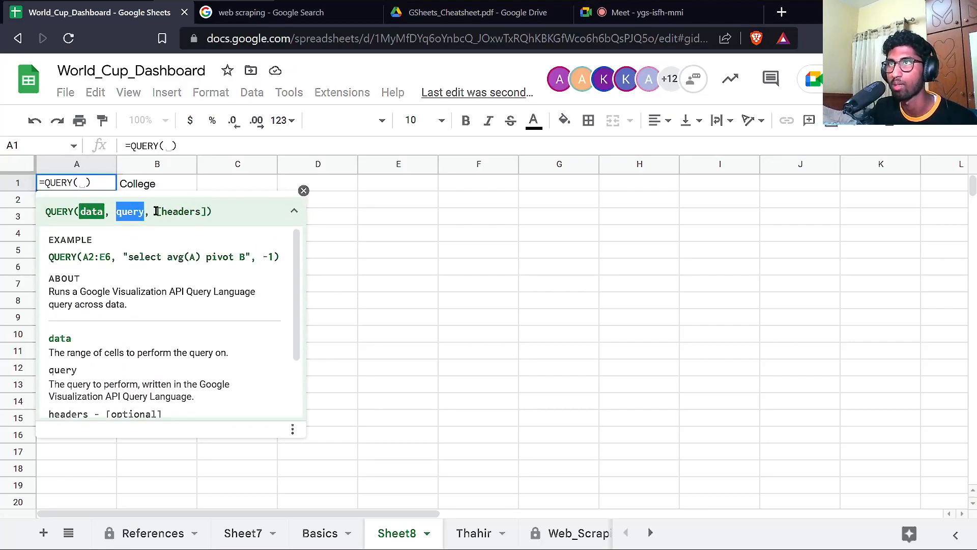
drag(157, 211, 206, 211)
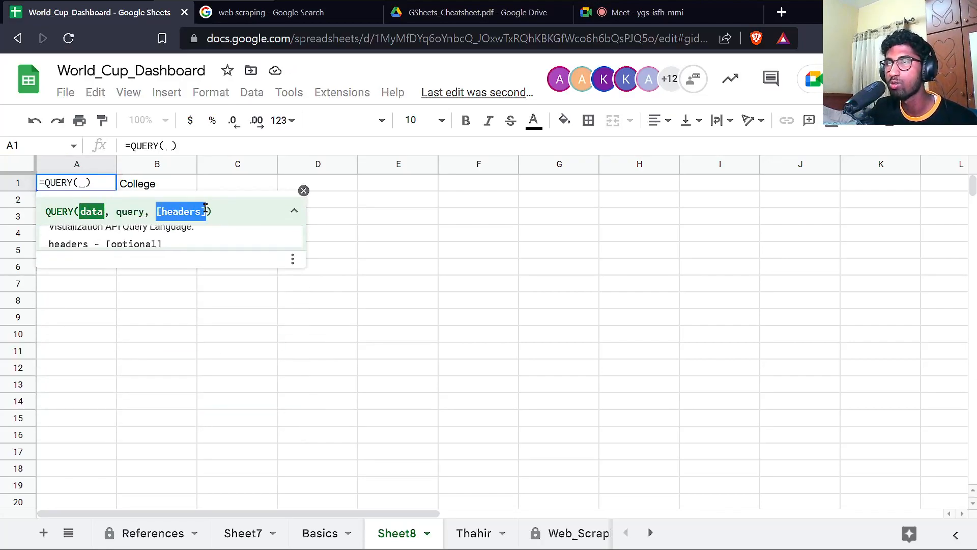
click(295, 211)
scroll(130, 324, down, 2)
drag(49, 339, 123, 381)
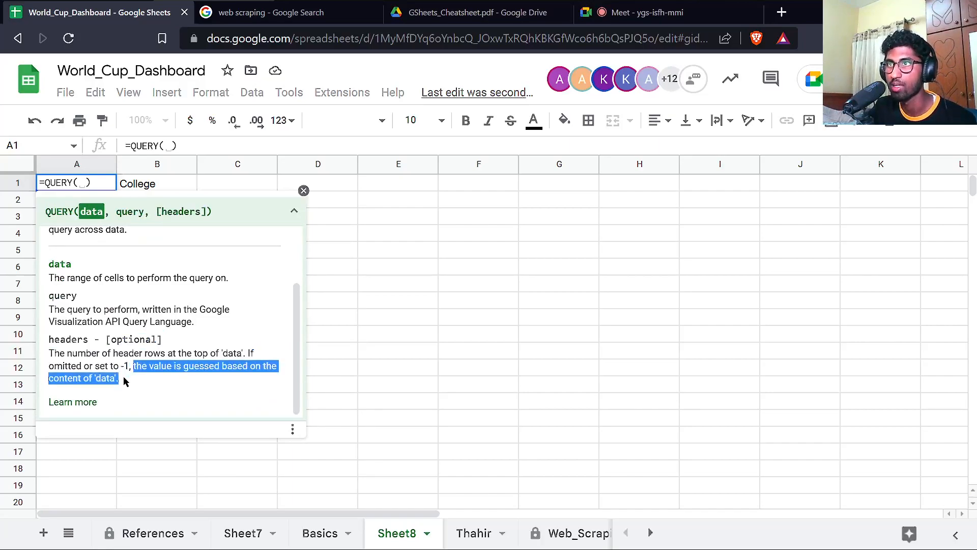
click(86, 183)
key(Escape)
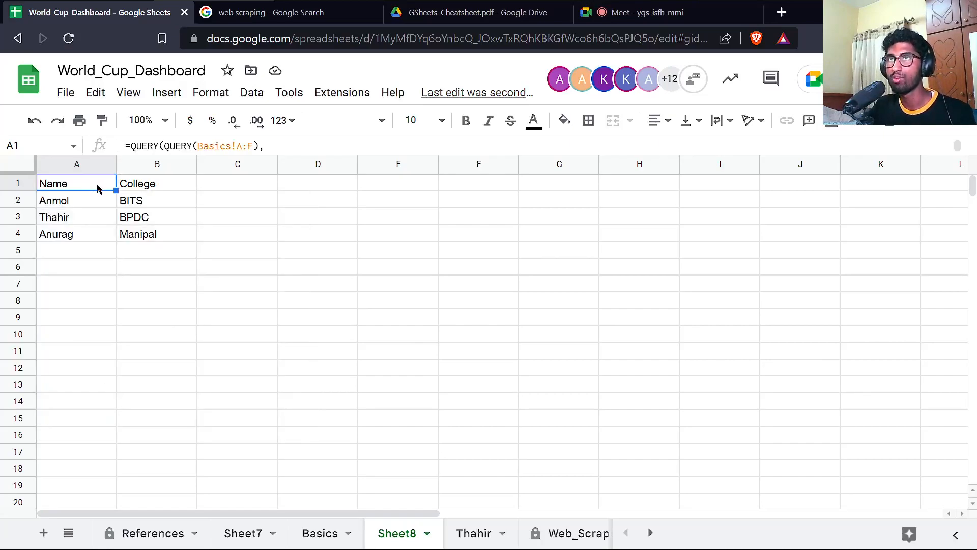
Add 1 as the headers argument of the outer QUERY in Sheet8's A1 and apply the formula.
double_click(97, 188)
click(43, 265)
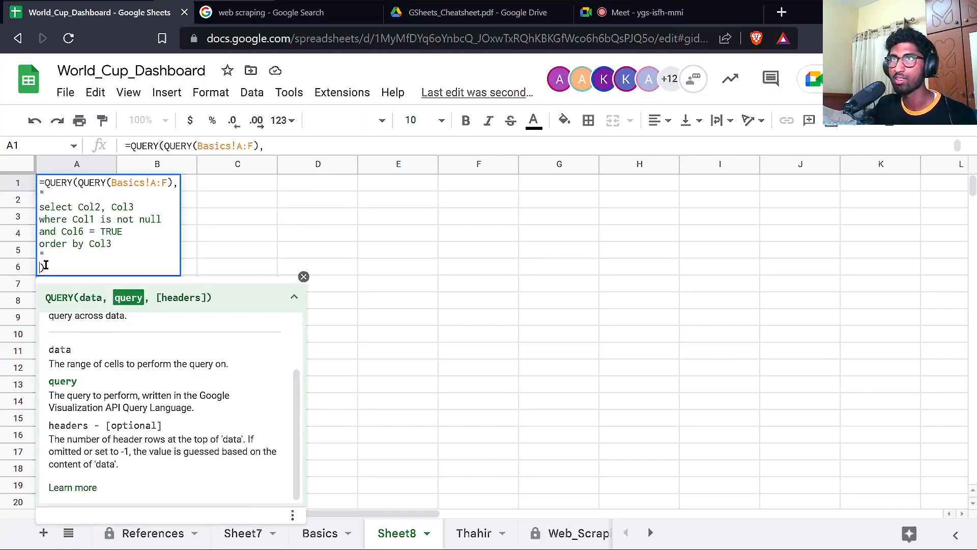
text(, 1)
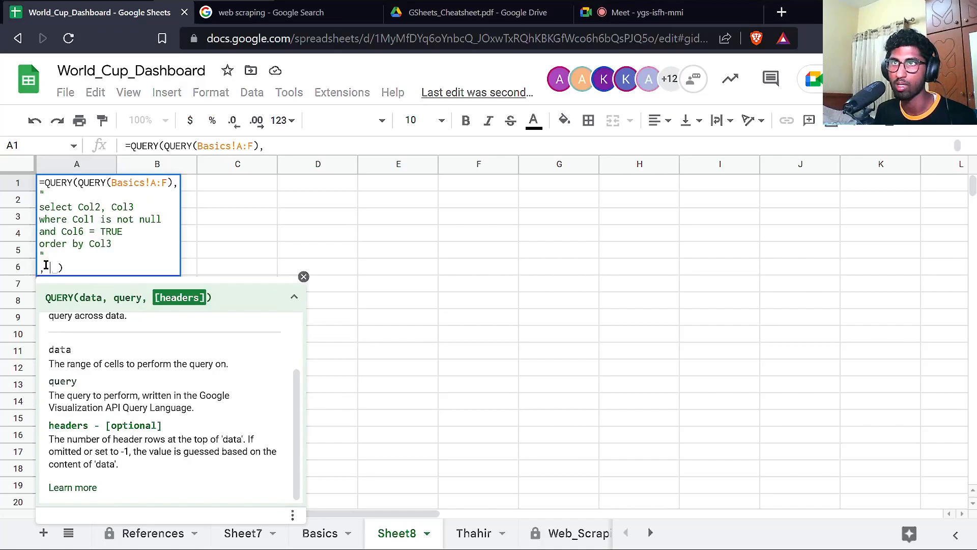
key(Return)
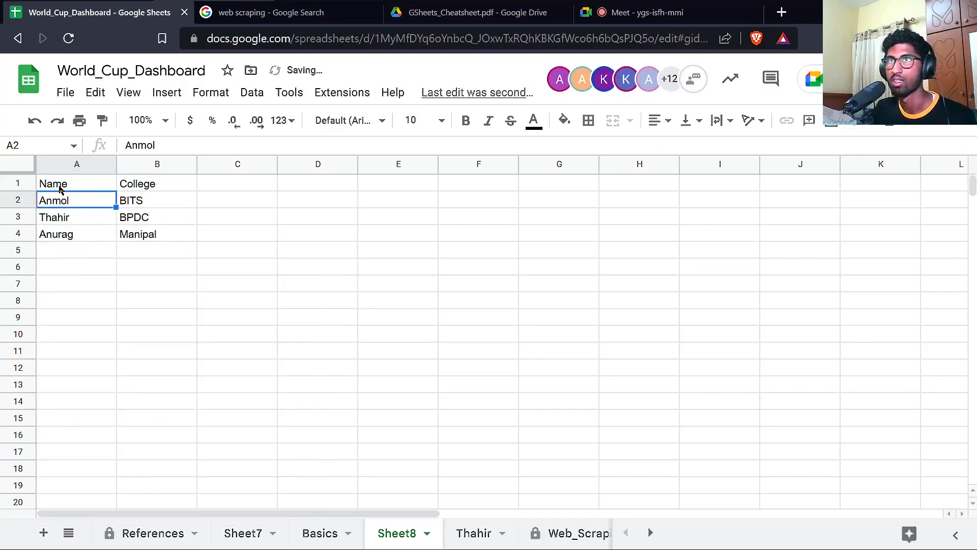
Make the header row, row 1 of Sheet8, bold.
click(16, 181)
key(ctrl+b)
Review the headers argument and the inner Basics!A:F range in Sheet8's A1 formula, keeping the formula as it is.
double_click(81, 187)
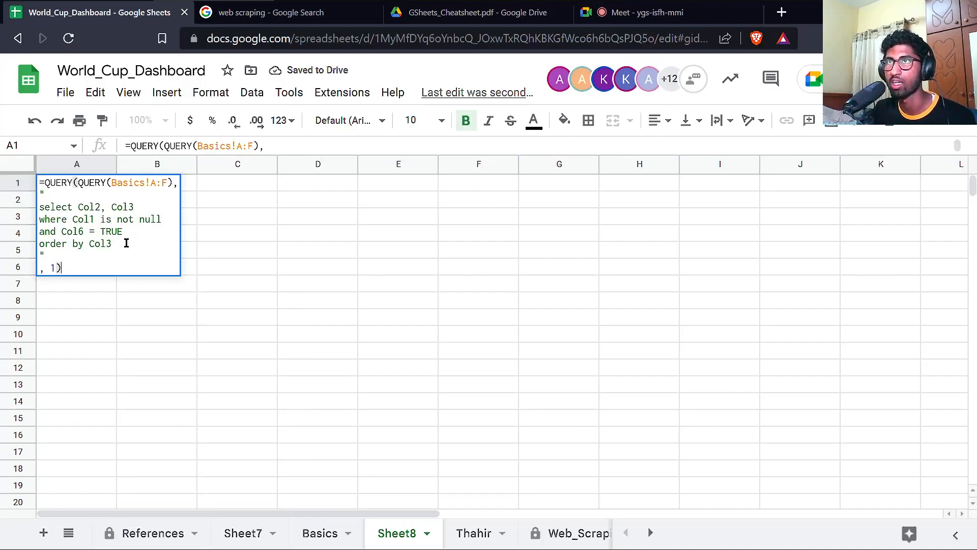
key(Escape)
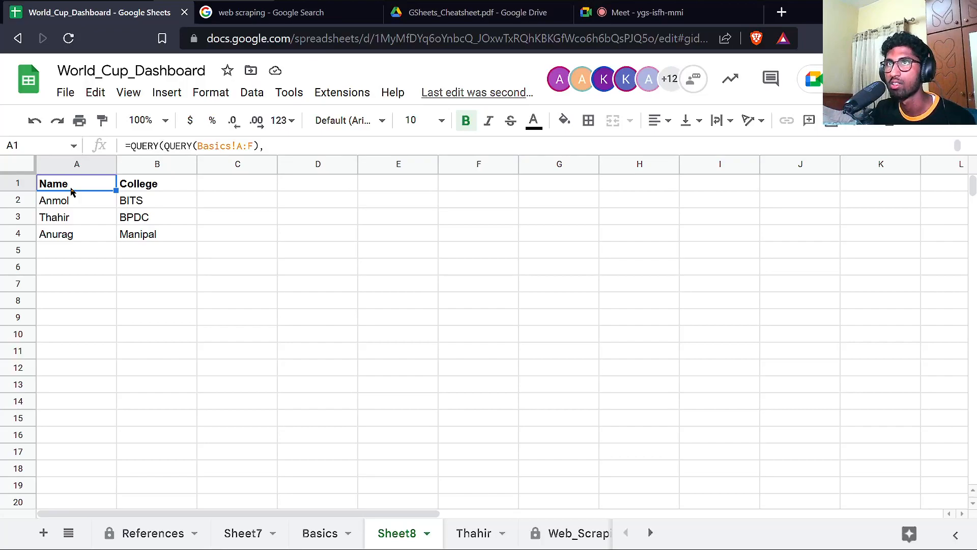
double_click(71, 192)
double_click(55, 267)
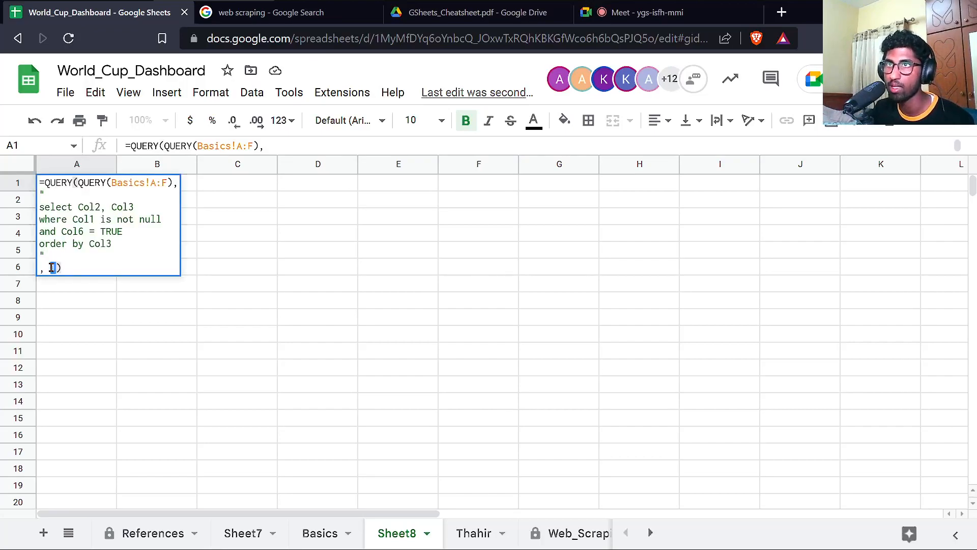
click(147, 183)
drag(147, 182, 167, 185)
double_click(54, 267)
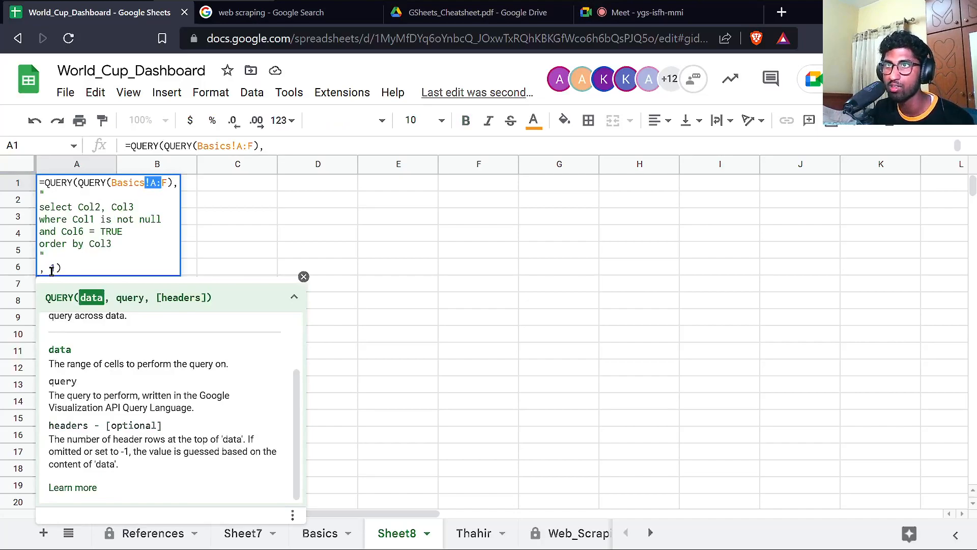
key(Escape)
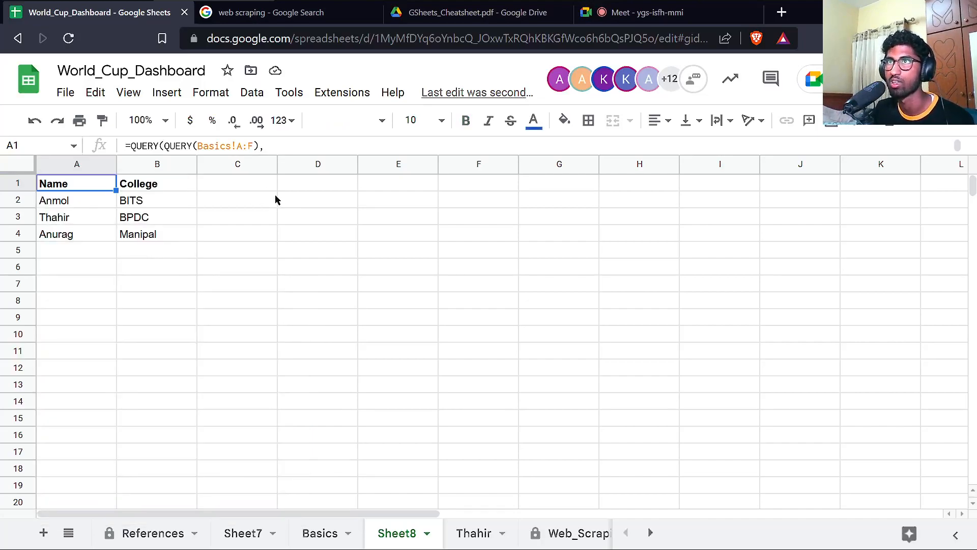
Check the Marks in Math column on Basics and place a copy of A1's nested QUERY formula in D1 of Sheet8.
click(321, 533)
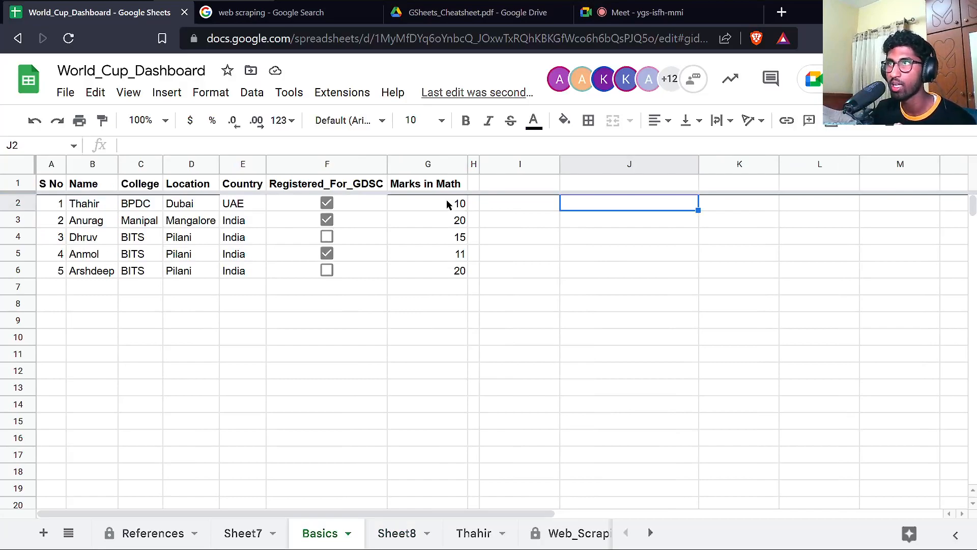
click(348, 205)
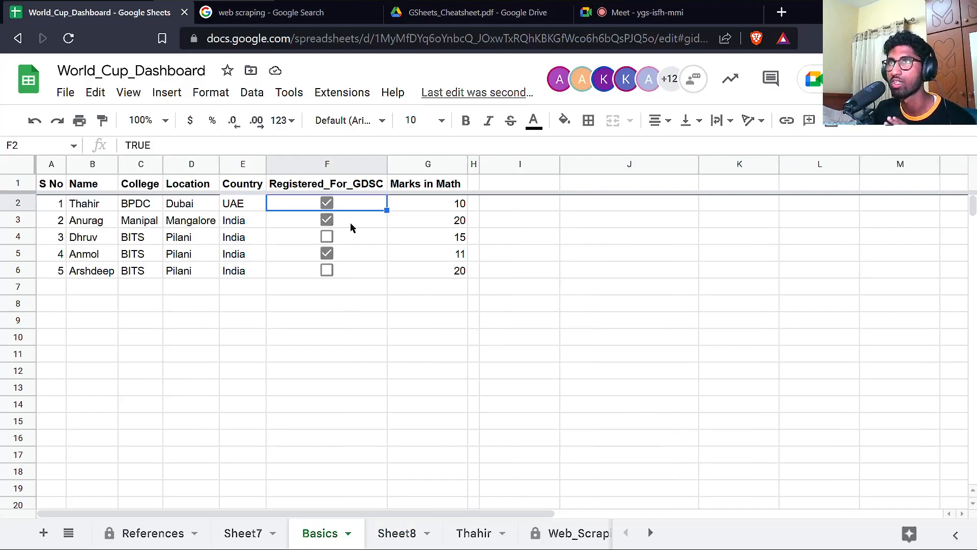
click(438, 203)
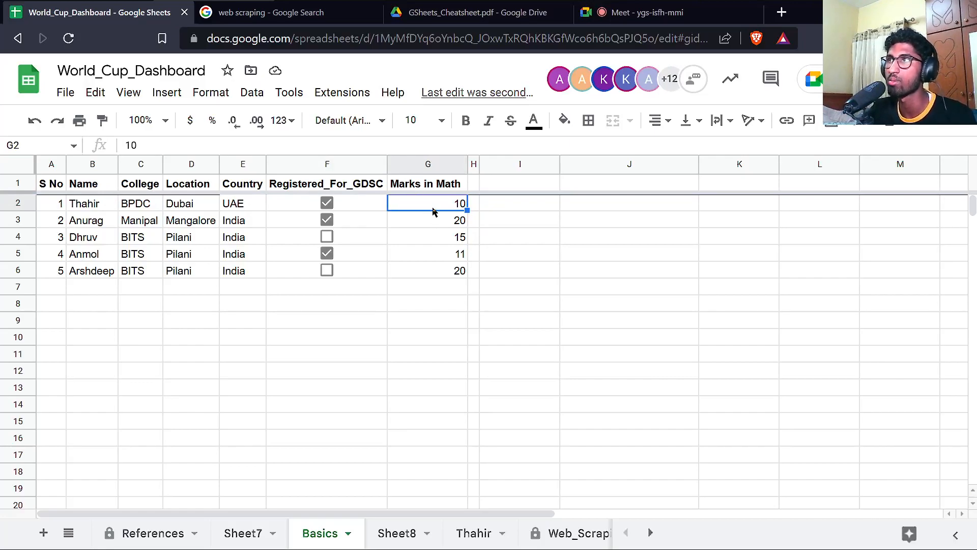
click(382, 534)
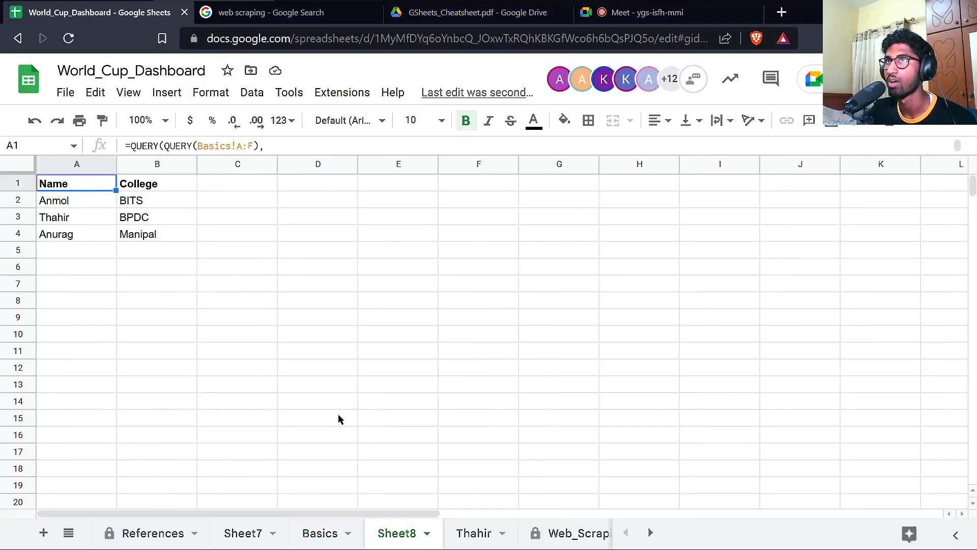
double_click(294, 183)
text(=QUERY(QUERY(Basics!A:F), " select Col2, Col3 where Col1 is not null and Col6 = TRUE order by Col3 " , 1))
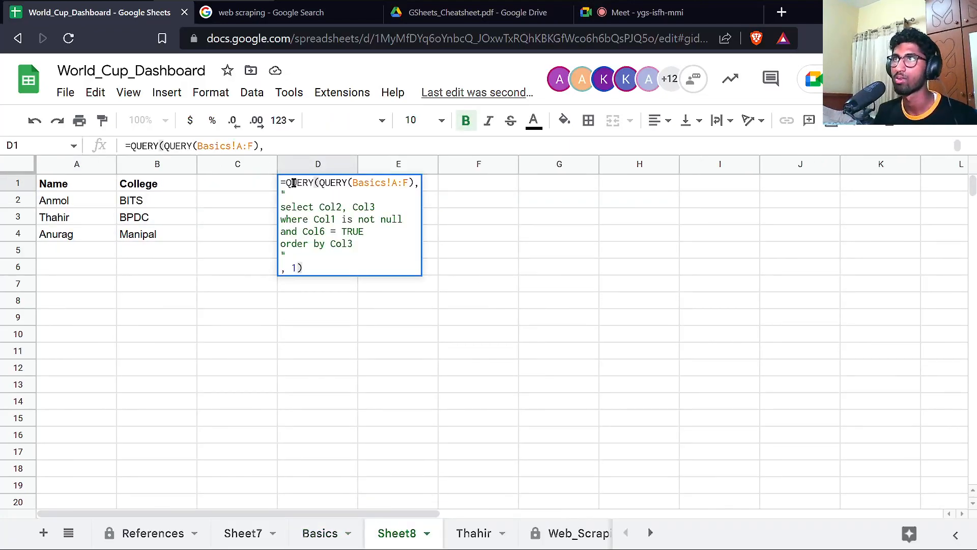
Remove the Col6 = TRUE condition and the order by Col3 line from the query in D1, keeping select Col2, Col3.
key(Up)
key(Up)
key(Up)
key(Up)
key(End)
key(shift+Down)
key(shift+Down)
key(BackSpace)
key(Up)
key(ctrl+Left)
key(ctrl+Left)
key(shift+End)
key(BackSpace)
text(, Col3)
key(Down)
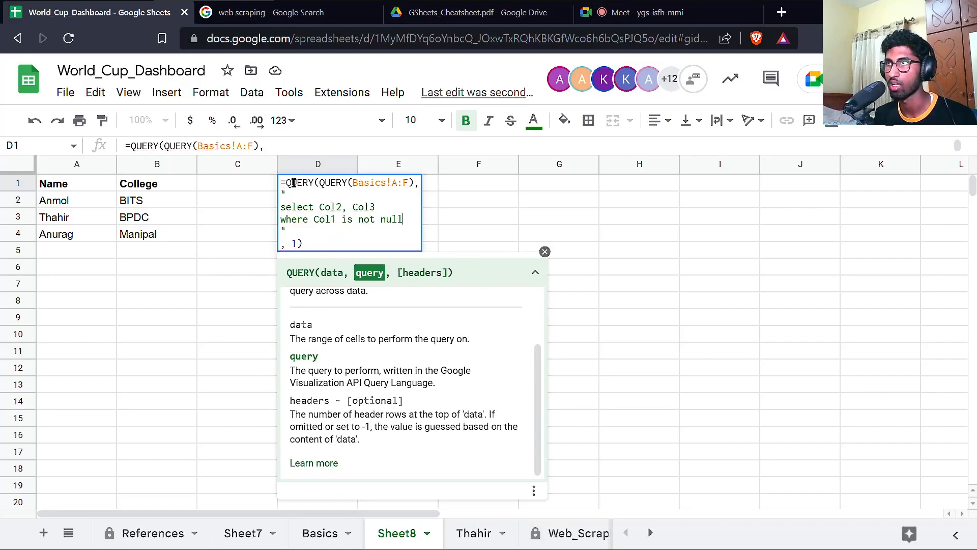
Add the condition and Col7 > 15 to D1's query, apply the formula and inspect the cell's result.
key(Return)
text(and Col7 > 15)
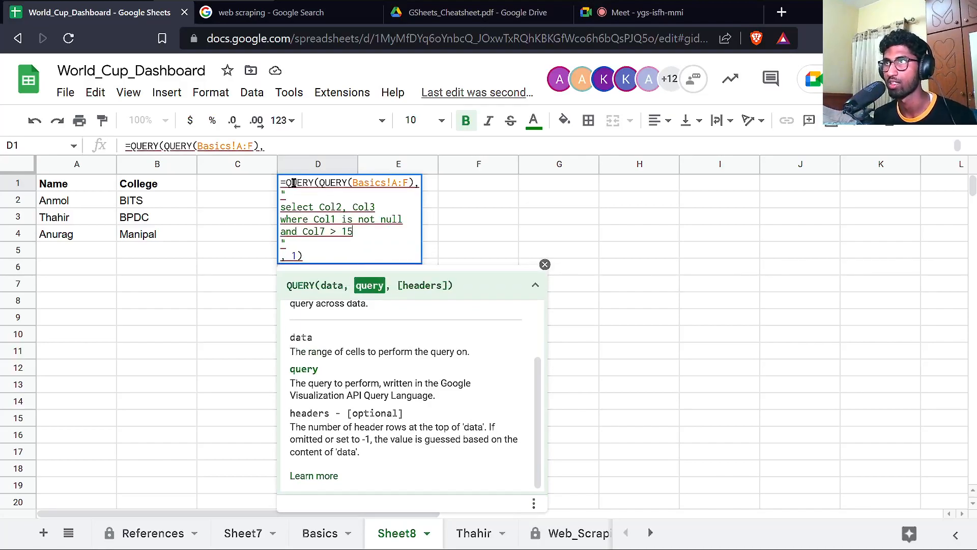
key(Return)
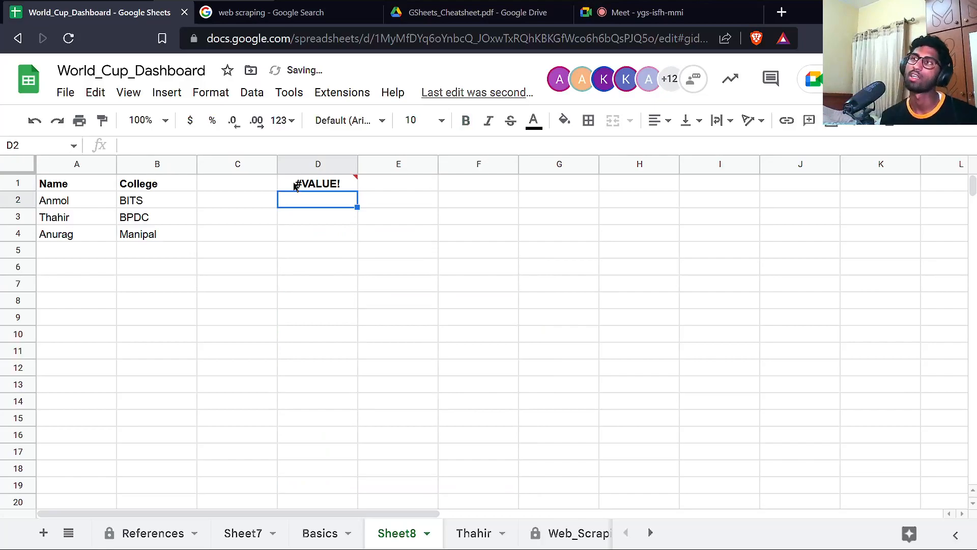
click(296, 184)
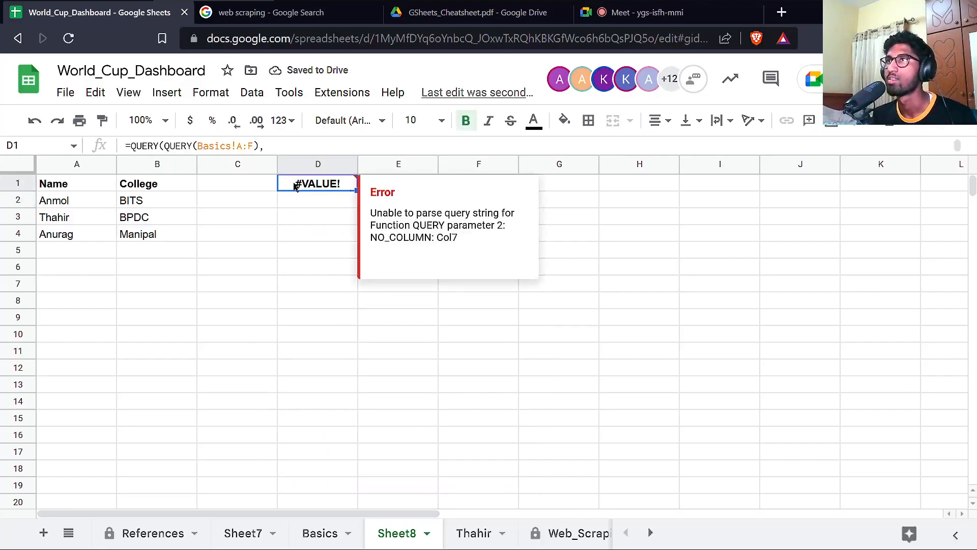
double_click(294, 183)
key(Escape)
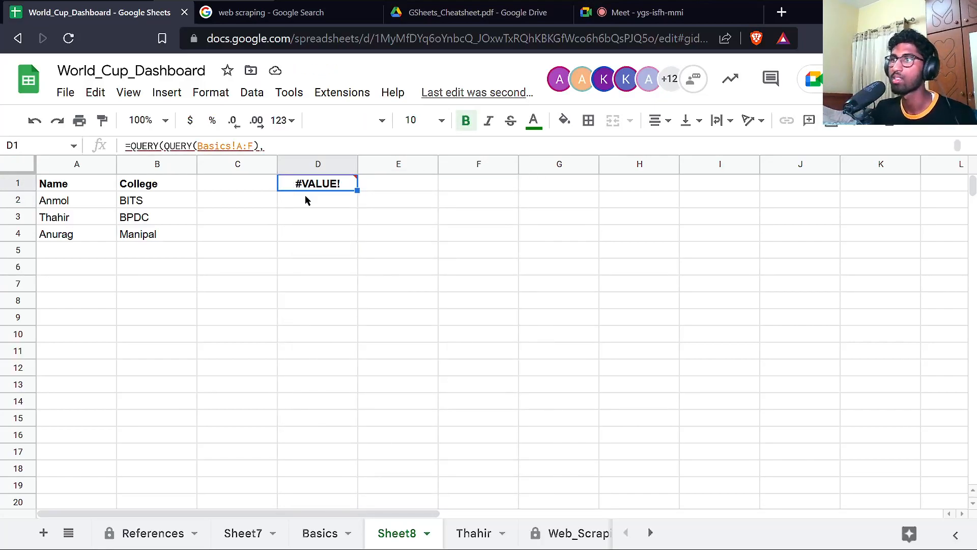
Delete the narrow empty column H beside Marks in Math on the Basics sheet.
click(322, 530)
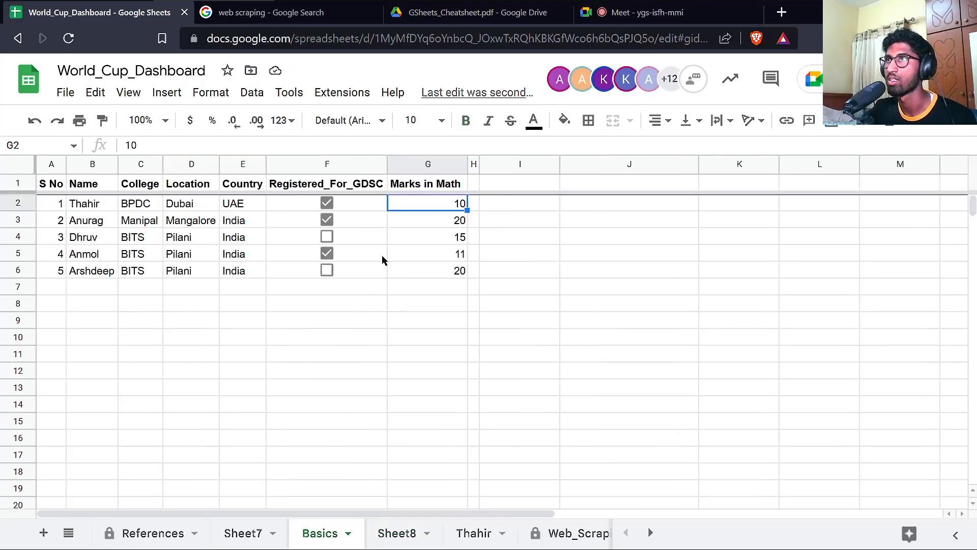
right_click(473, 164)
click(551, 300)
click(433, 182)
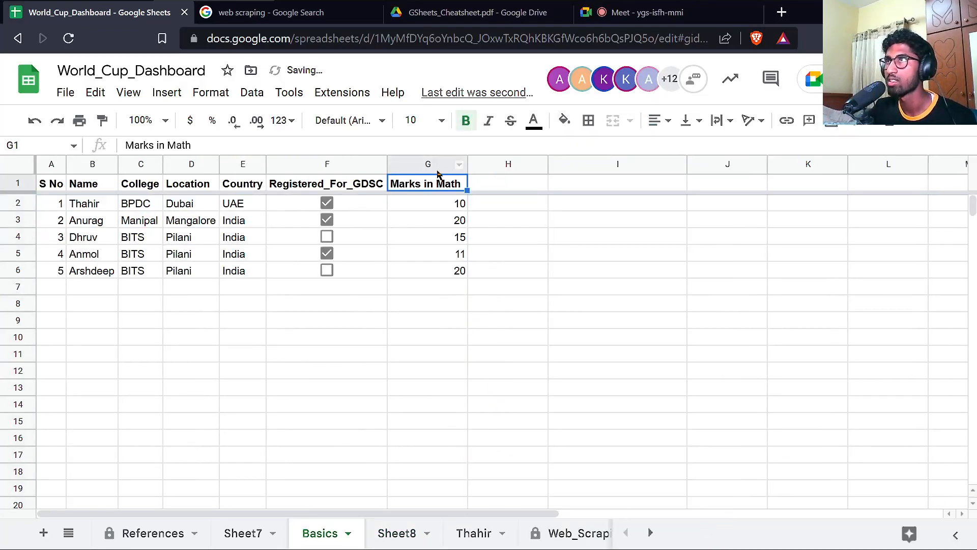
Change the inner QUERY range in Sheet8's D1 formula to Basics!A:G and apply it.
click(397, 533)
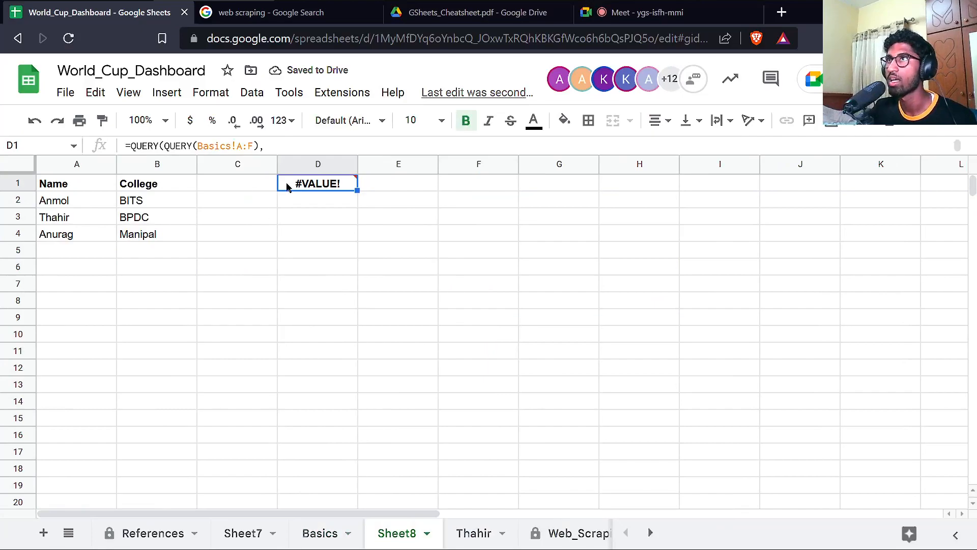
double_click(365, 182)
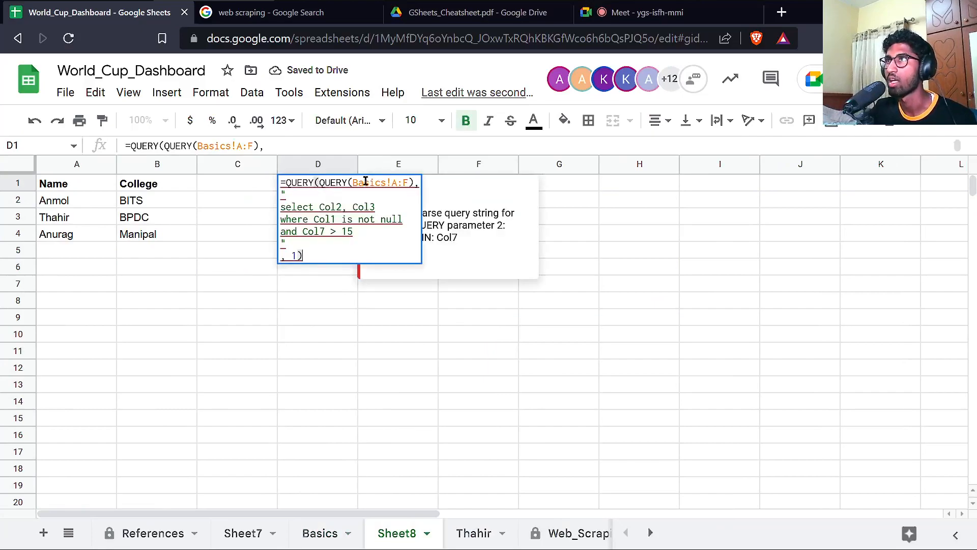
click(408, 183)
key(BackSpace)
text(G)
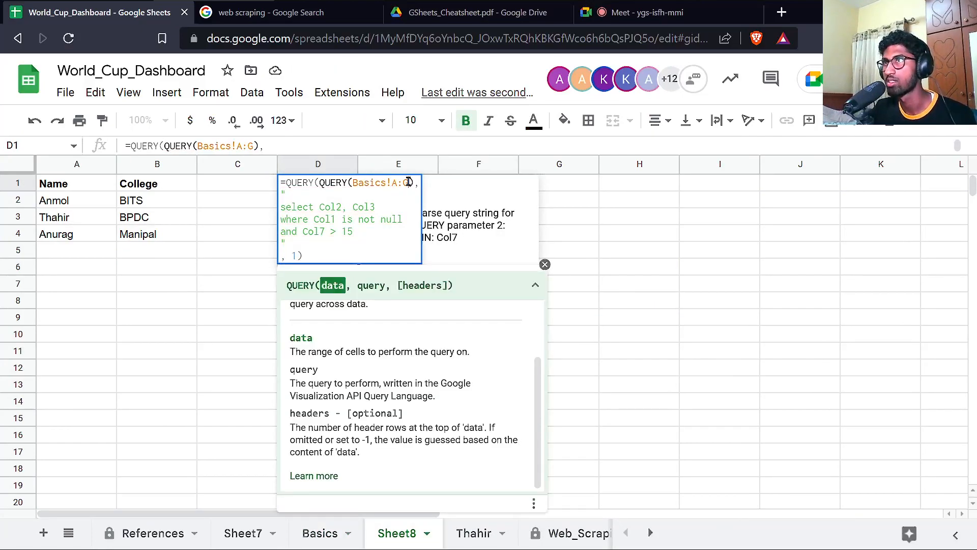
key(Return)
double_click(317, 187)
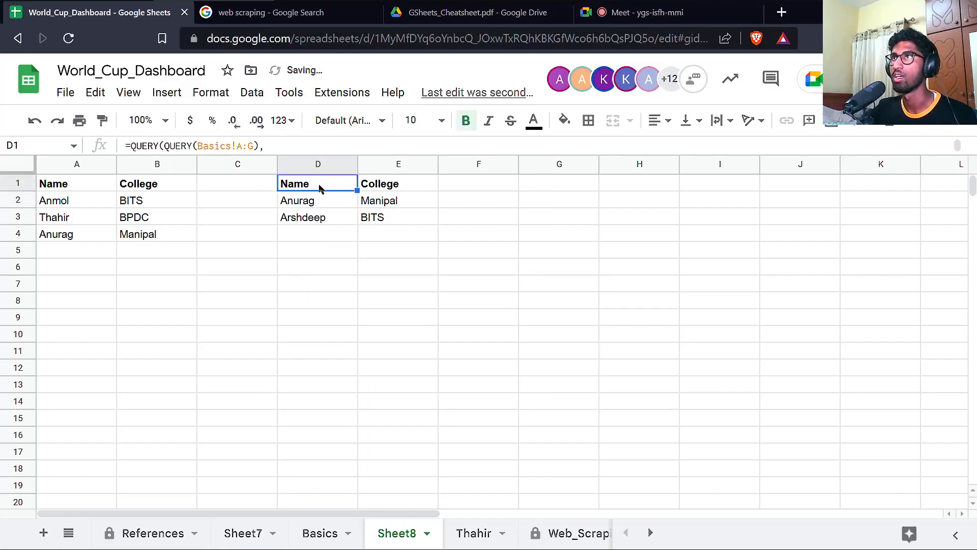
key(Escape)
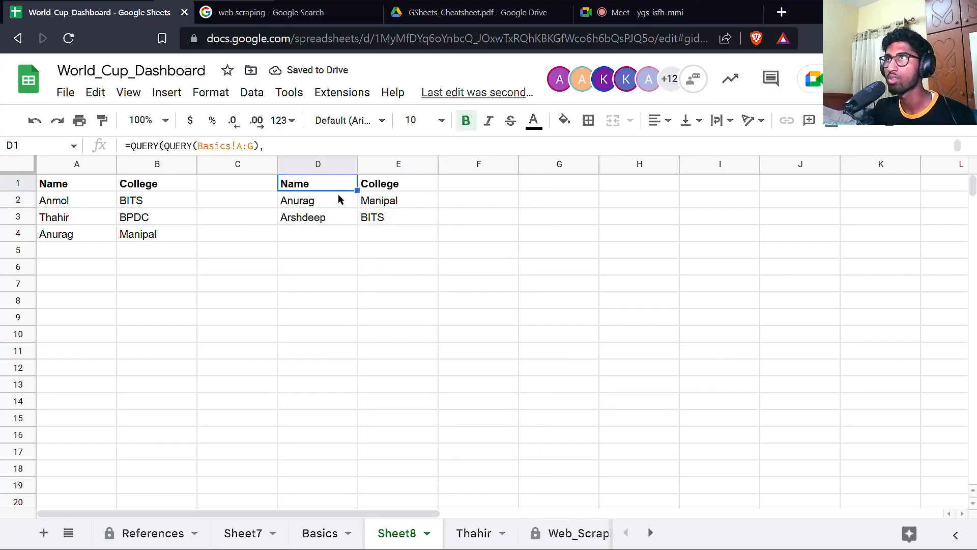
Add Col7 to the select clause of D1's query, after Col3, and apply the formula.
double_click(322, 190)
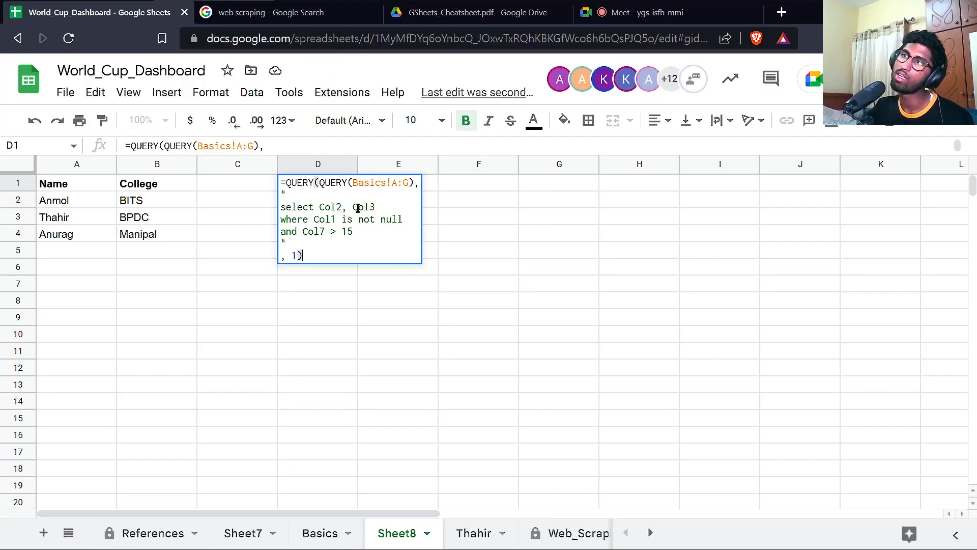
click(376, 207)
text(, Col7)
key(Return)
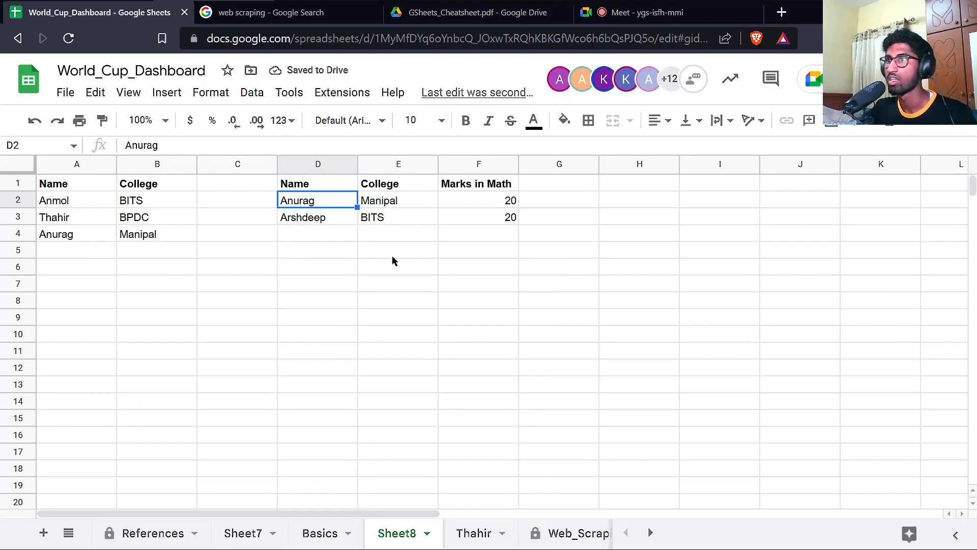
Set the Marks in Math value in G2 on Basics to 12 and check the query output on Sheet8.
click(316, 532)
double_click(451, 206)
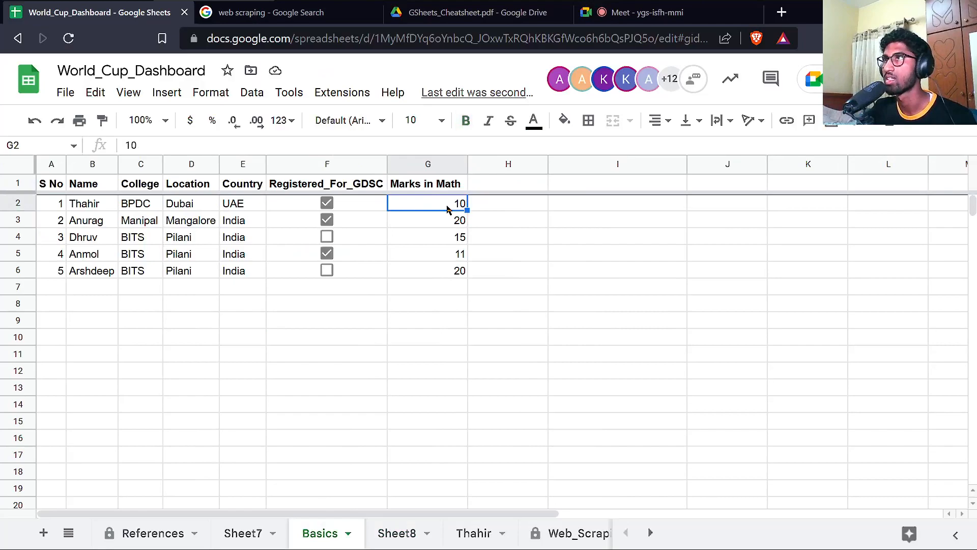
key(BackSpace)
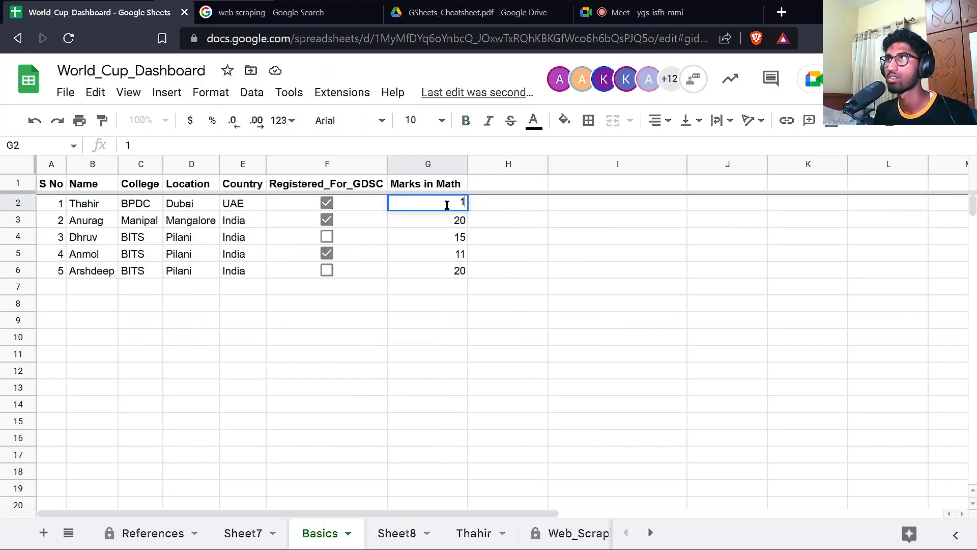
text(2)
key(Return)
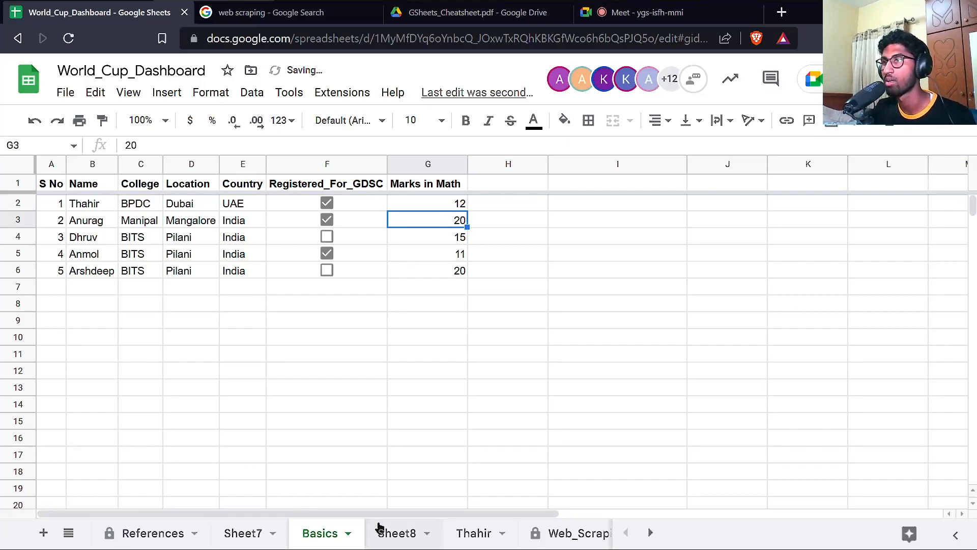
click(397, 533)
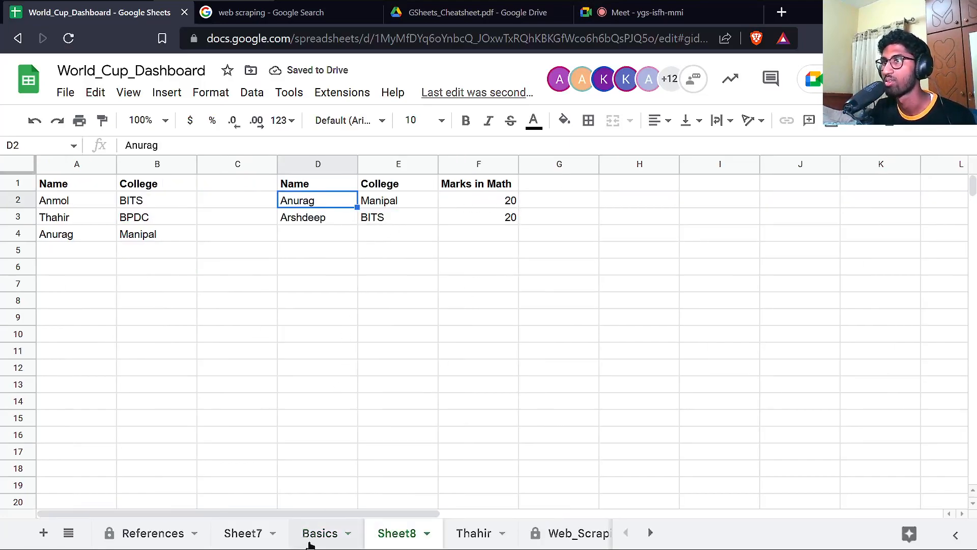
Set the Marks in Math value in G2 on Basics to 18 and check D1's query output on Sheet8.
click(311, 539)
click(439, 208)
double_click(439, 209)
key(BackSpace)
text(8)
key(Return)
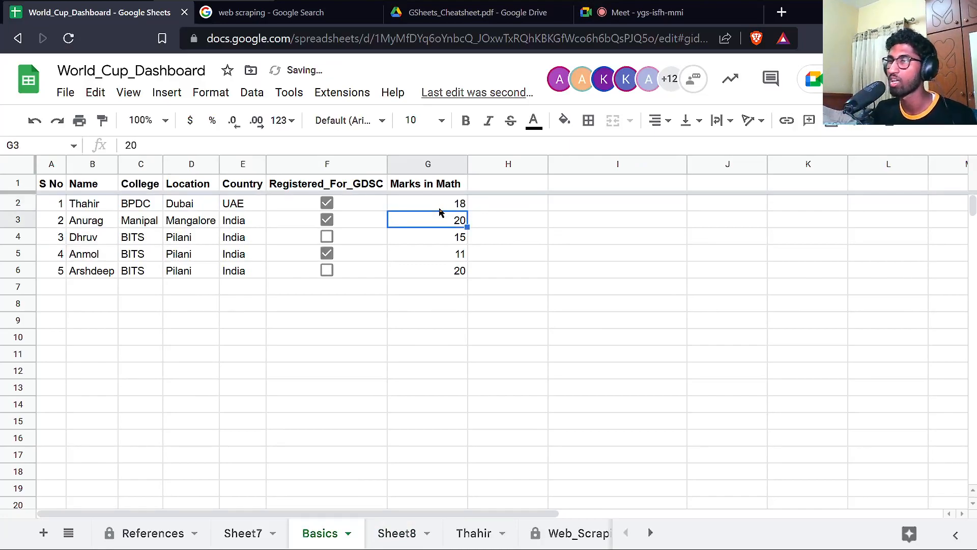
click(398, 532)
click(322, 185)
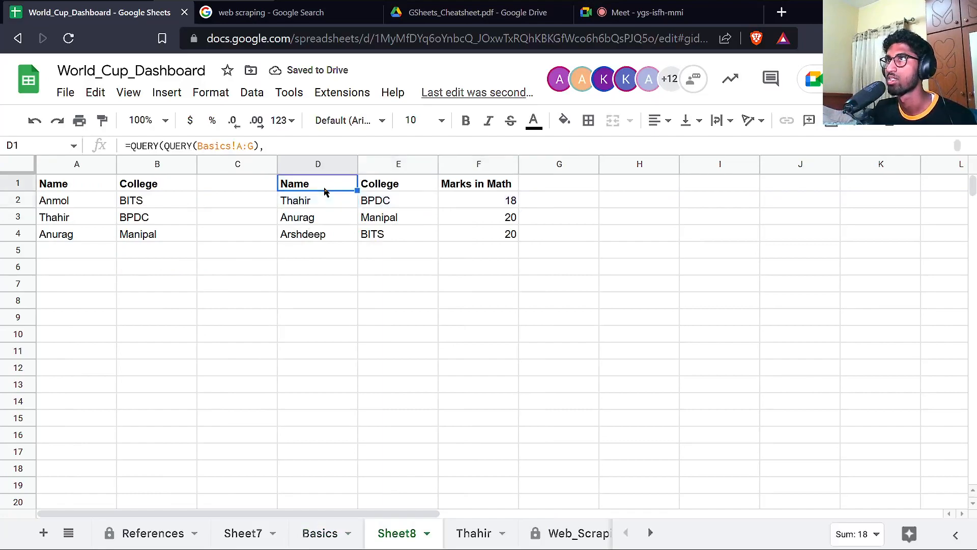
Review the select line of D1's QUERY formula, keeping the formula as it is.
double_click(323, 184)
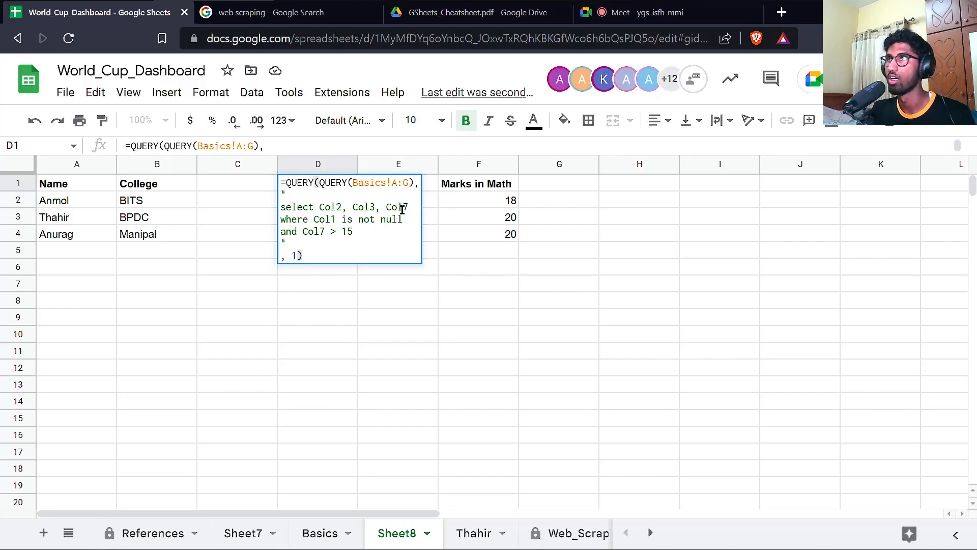
click(413, 213)
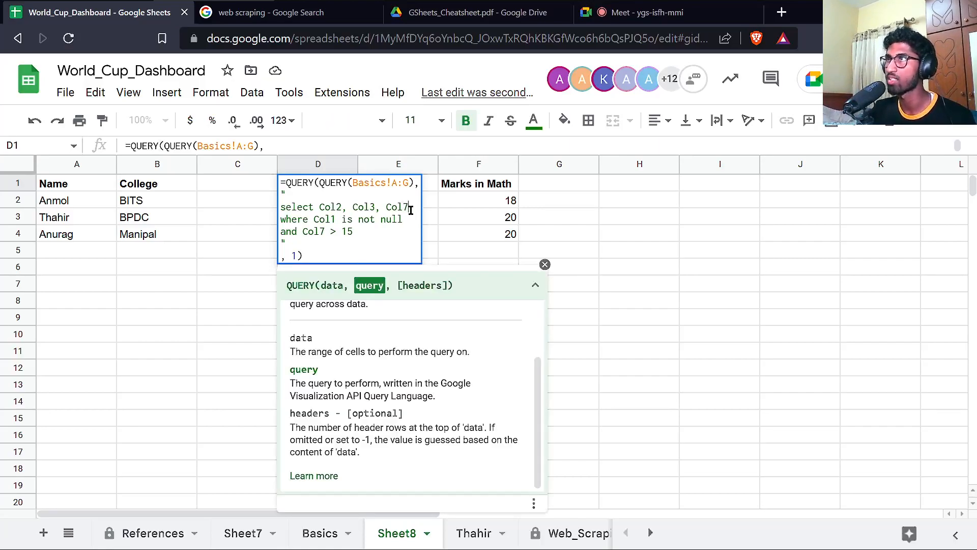
key(Escape)
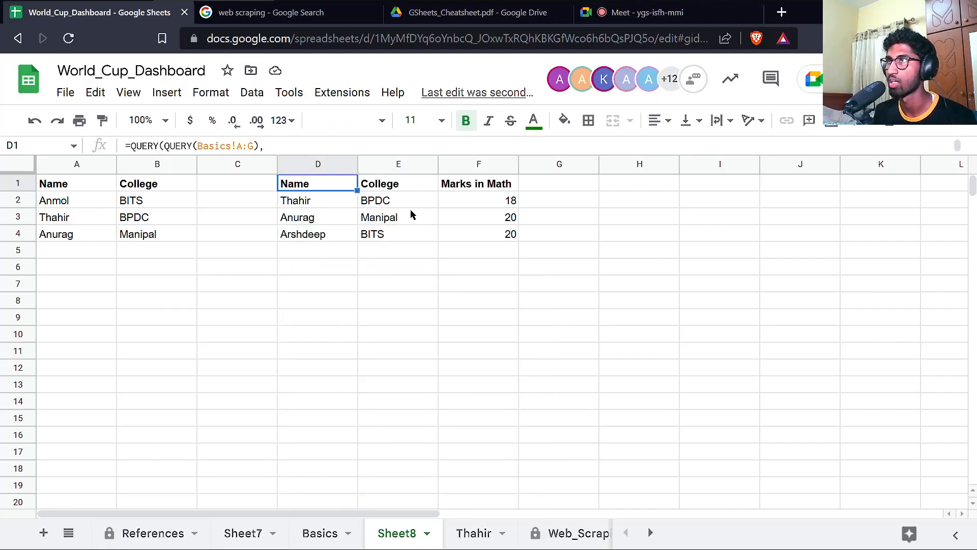
Enter the formula =F2/2 in G2, beside the query output.
key(Right)
key(Right)
key(Right)
key(Down)
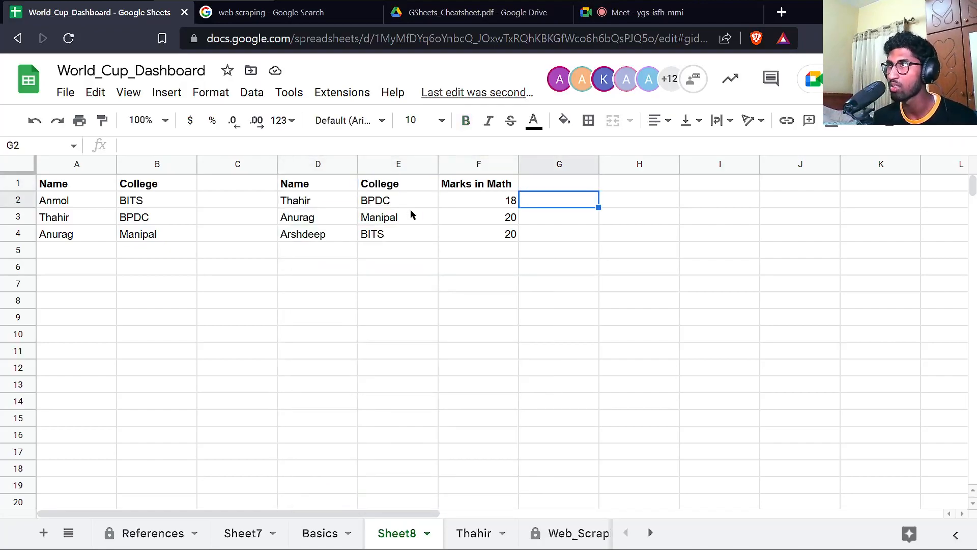
text(=)
key(Left)
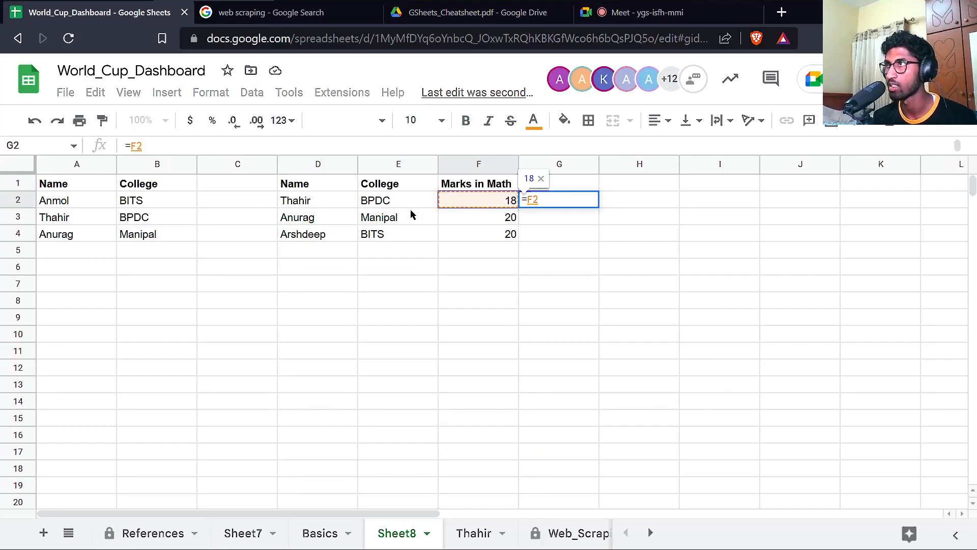
text(:)
key(BackSpace)
text(/2)
key(Return)
Copy the halving formula from G2 down through G4, and clear G2:G4 again.
key(Up)
key(ctrl+c)
key(shift+Down)
key(shift+Down)
key(ctrl+v)
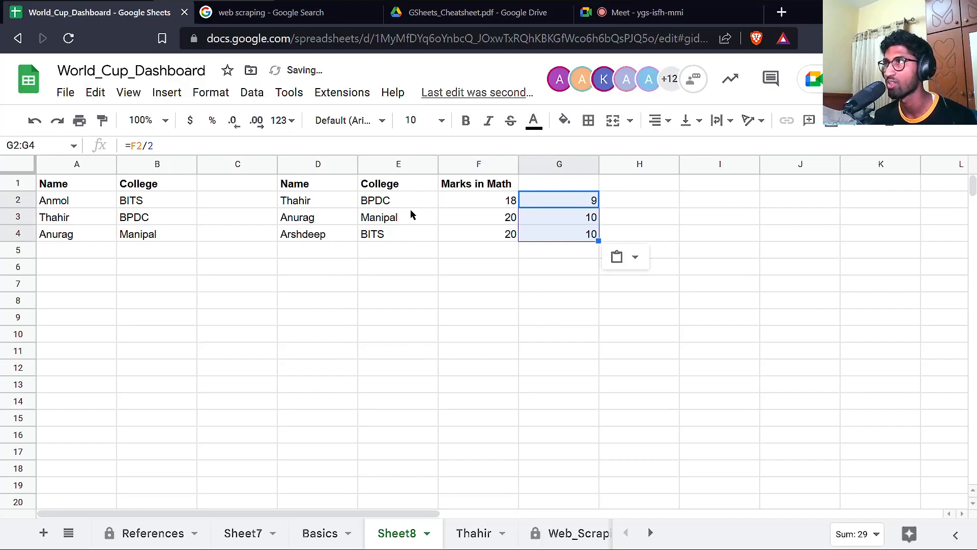
key(Delete)
Add Col7/2 to the select clause of D1's query, after Col7, and check the new column's header in G1.
key(Up)
key(Left)
key(Left)
key(Left)
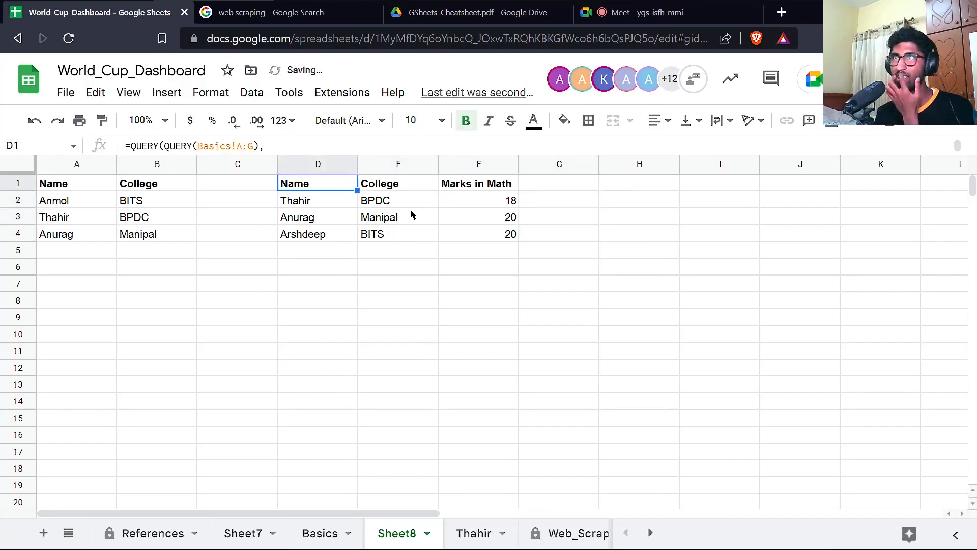
key(Return)
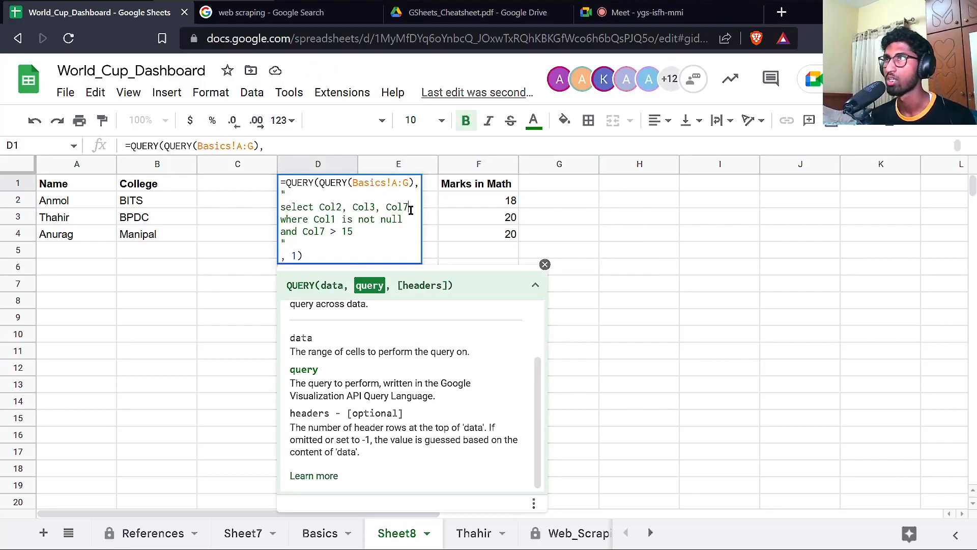
text(, Col7)
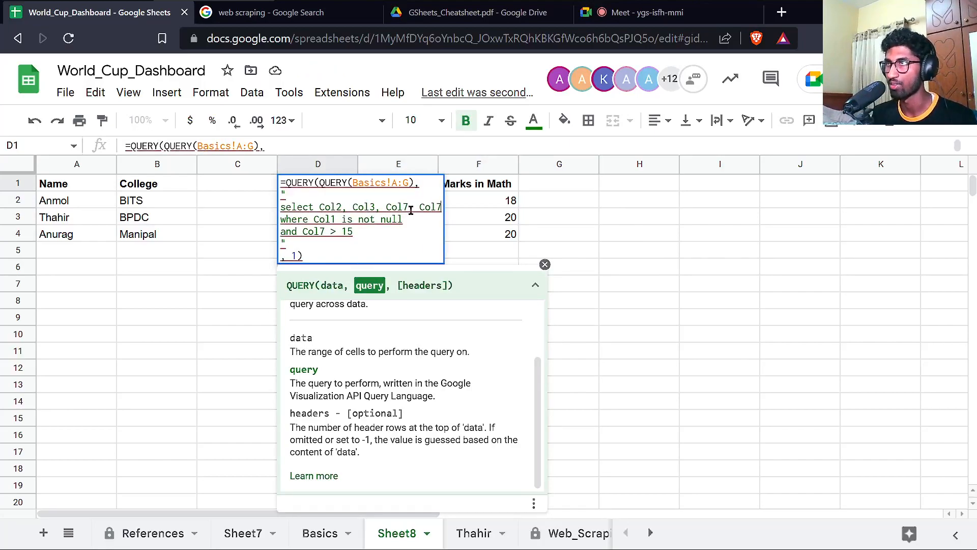
text(/2)
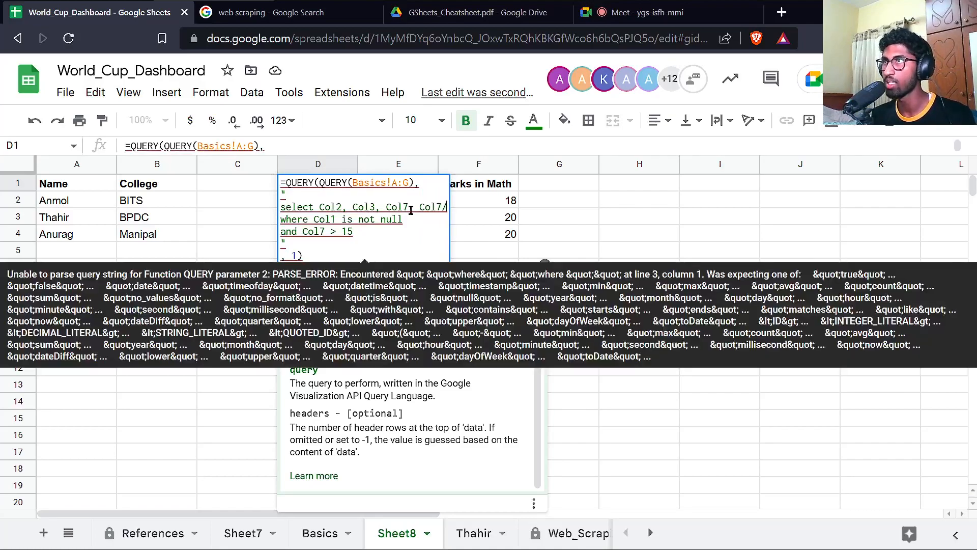
key(Return)
key(Up)
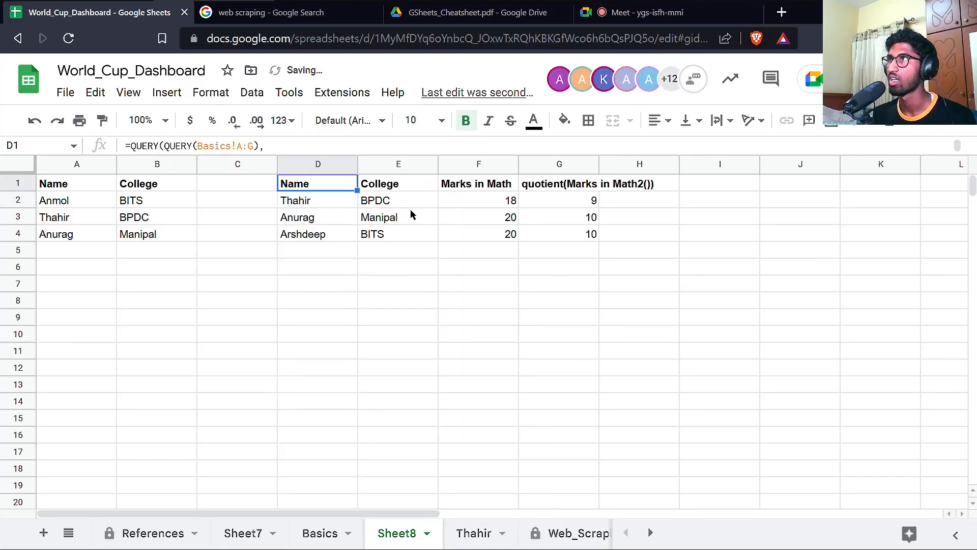
key(Right)
key(Right)
key(Right)
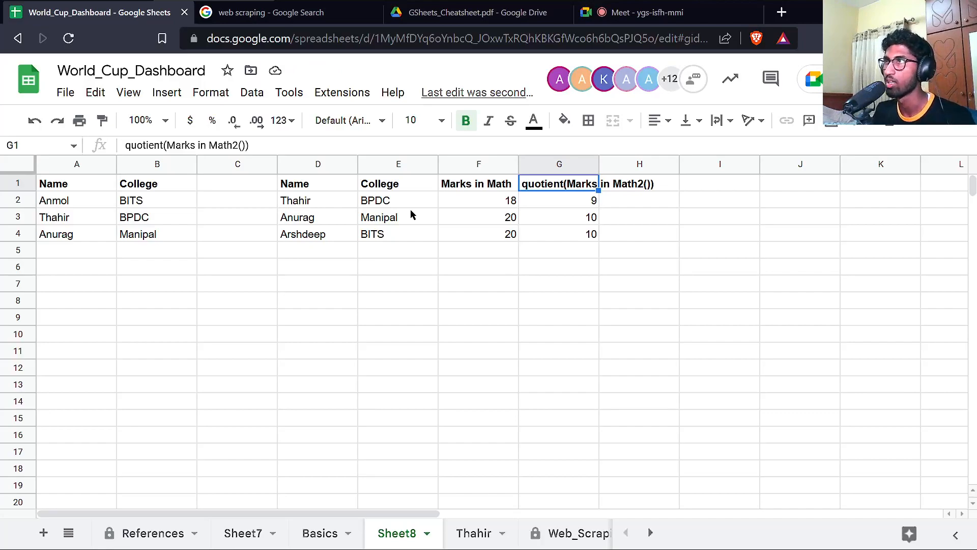
Add the clause label Col7/2 '% of Final Grade' to D1's query and compare the output with the Basics data.
double_click(338, 184)
click(398, 227)
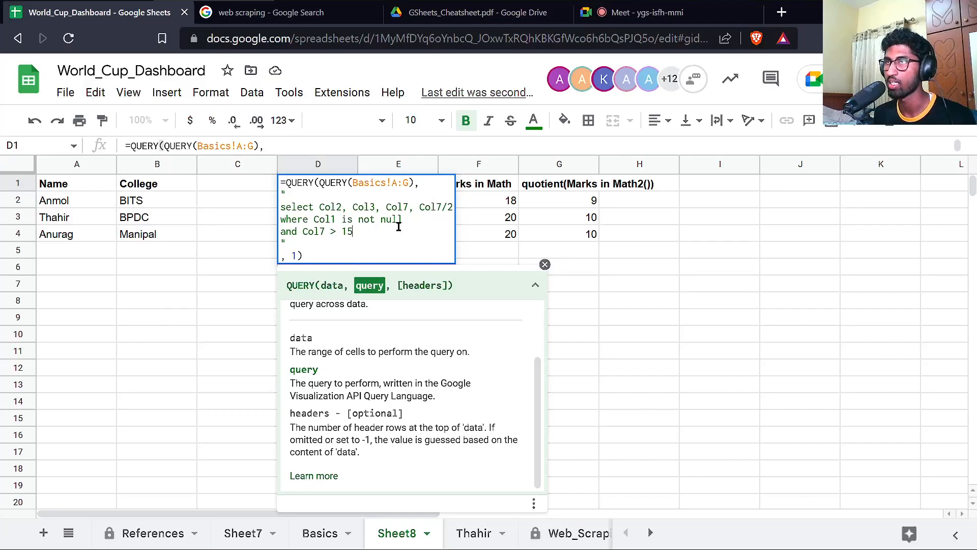
key(alt+Return)
text(label)
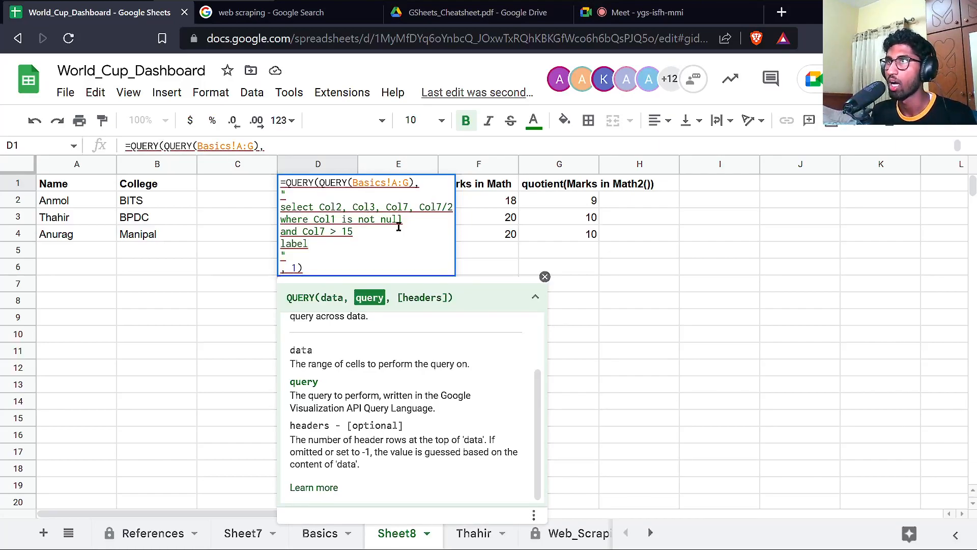
text(Col7/2 ')
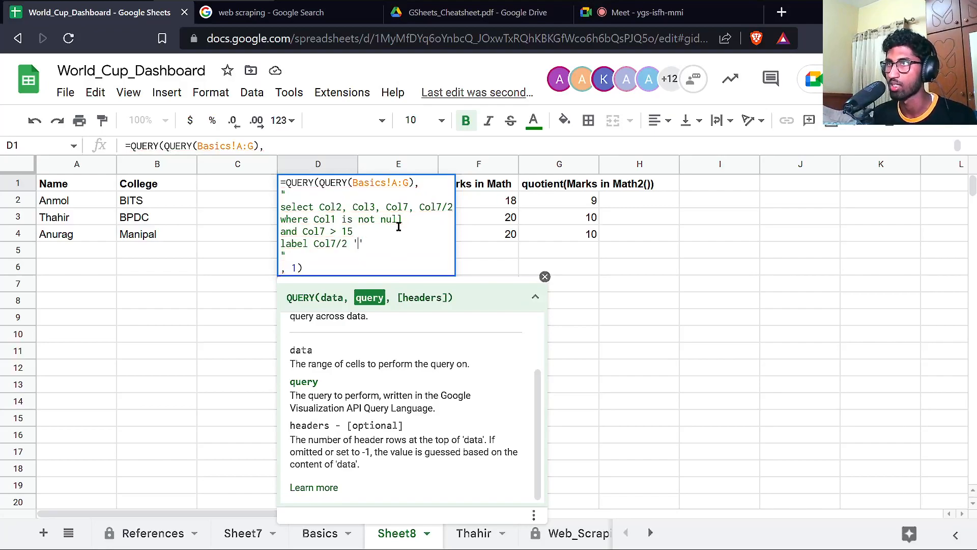
text(% of Final)
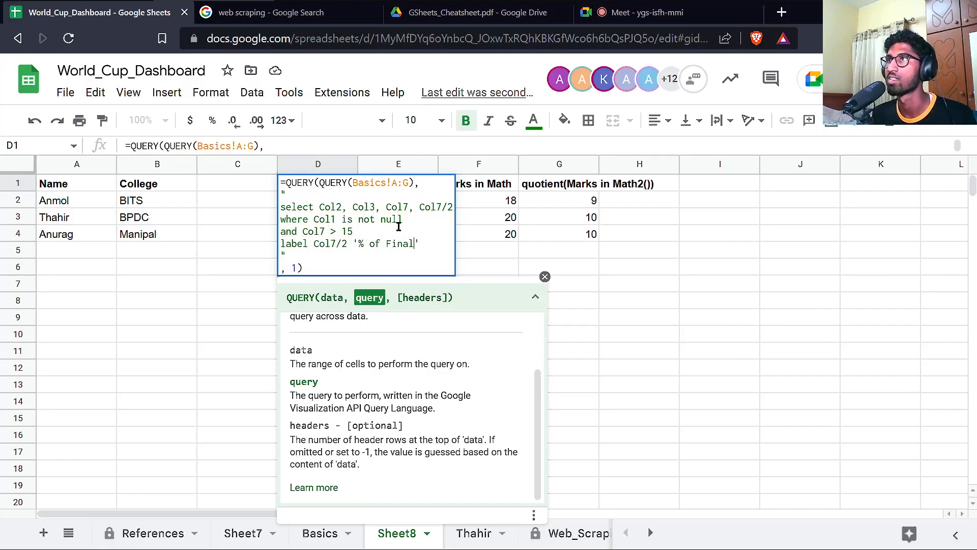
text( Grade)
key(Return)
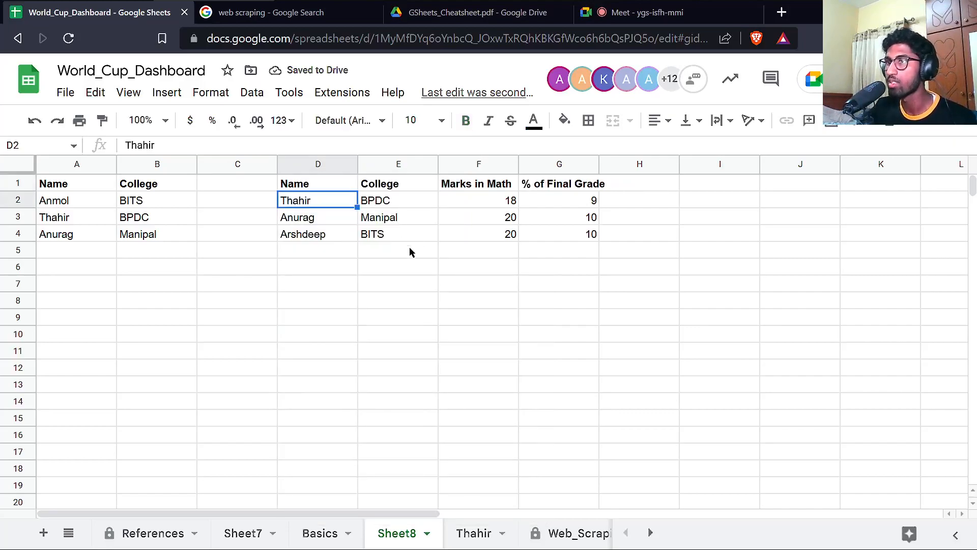
click(320, 533)
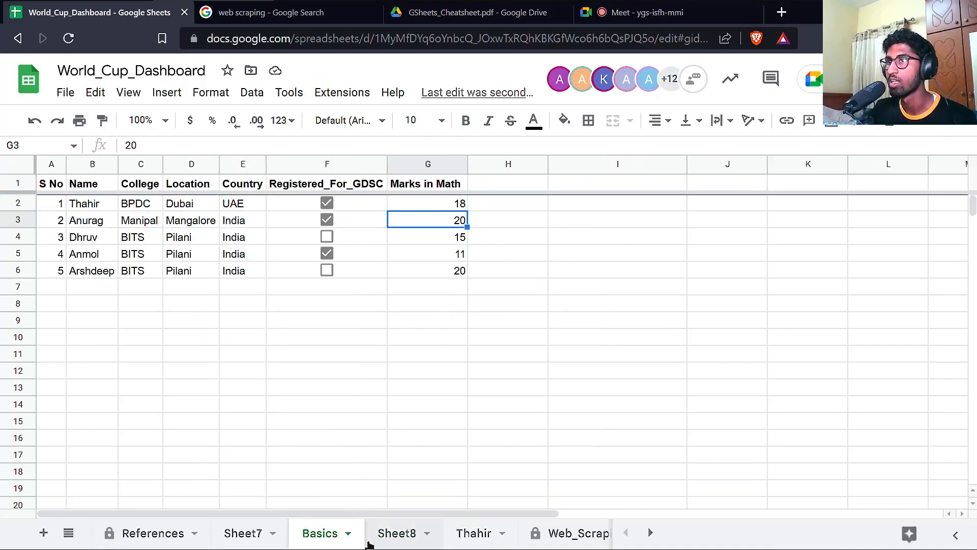
click(398, 532)
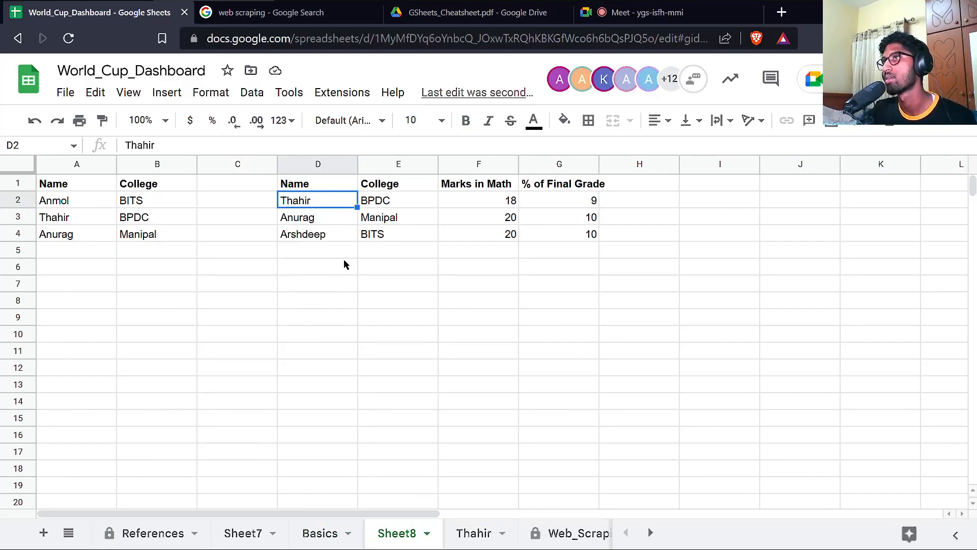
On the Basics sheet, enter 11th in B9 and 89 in C9.
click(320, 533)
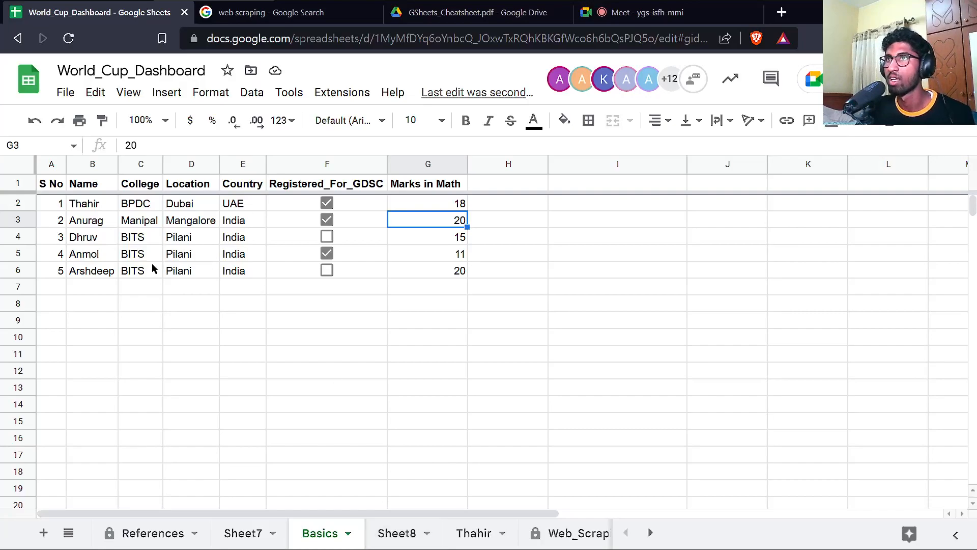
click(94, 290)
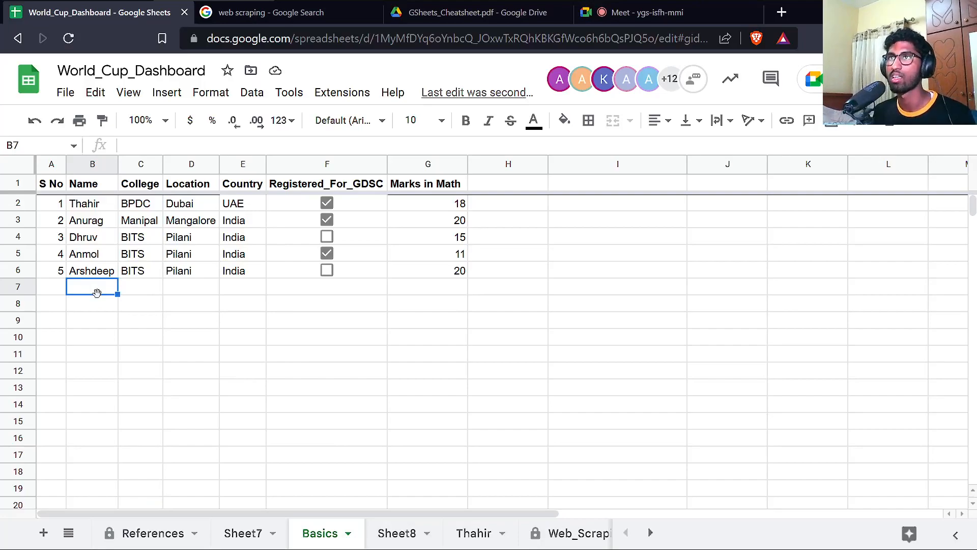
key(Down)
key(Down)
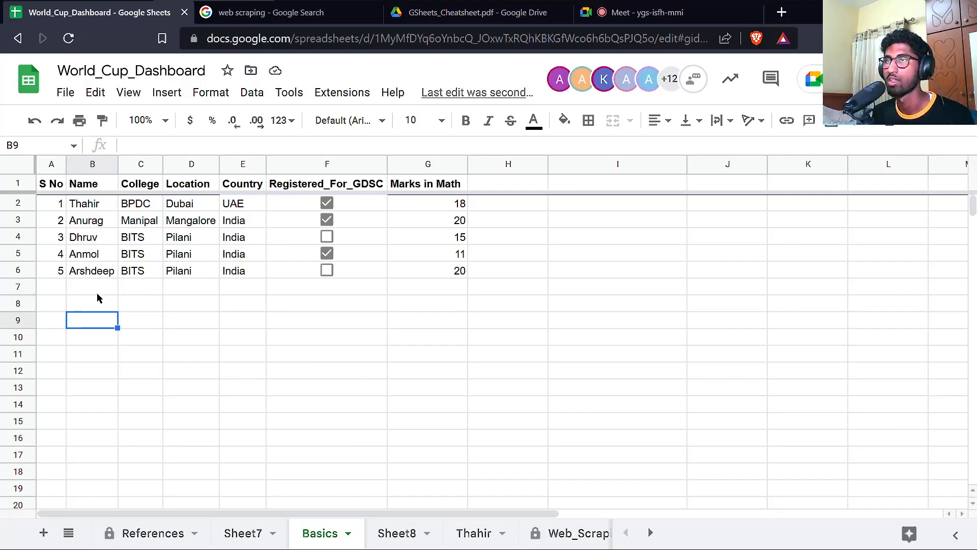
text(11th)
key(Tab)
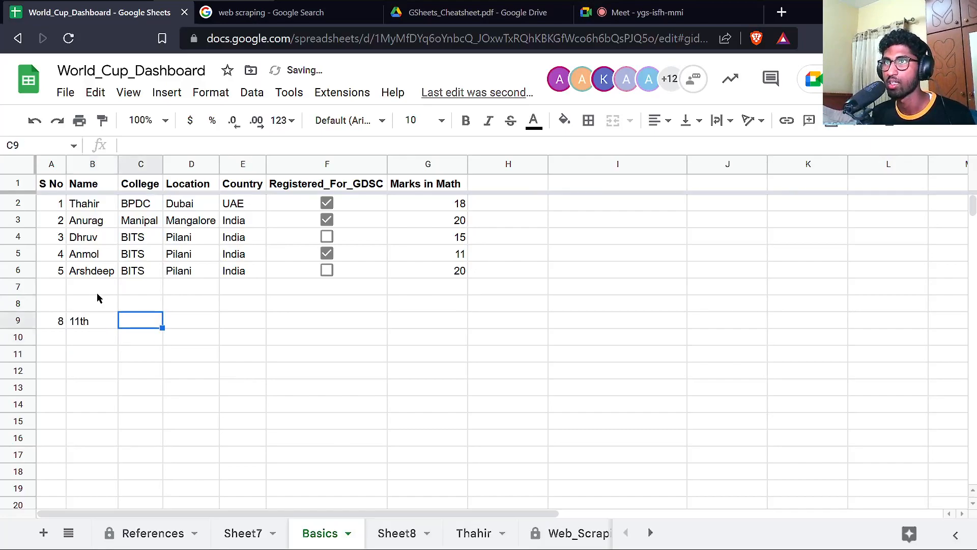
text(3)
text(9)
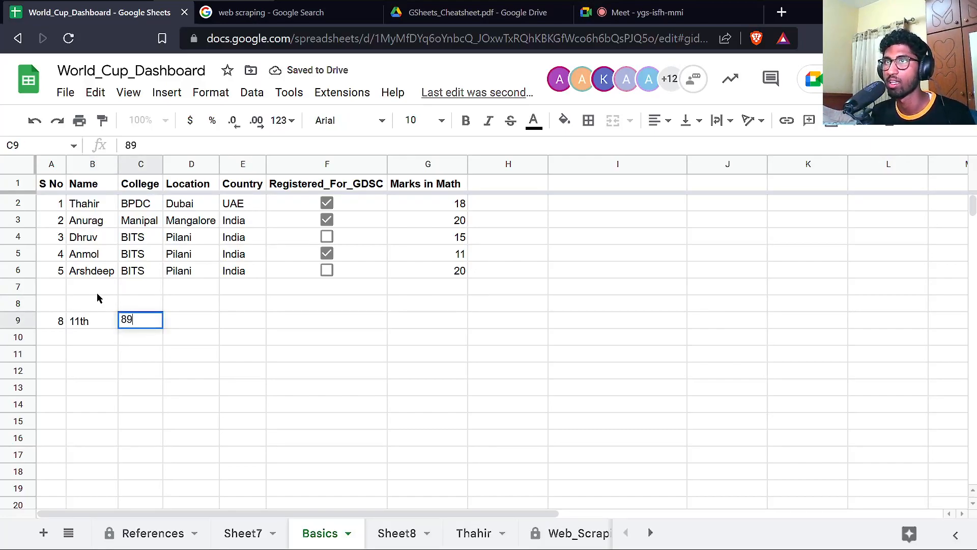
key(Return)
Enter 12 in B10 and 90 in C10 on Basics.
text(12)
key(Return)
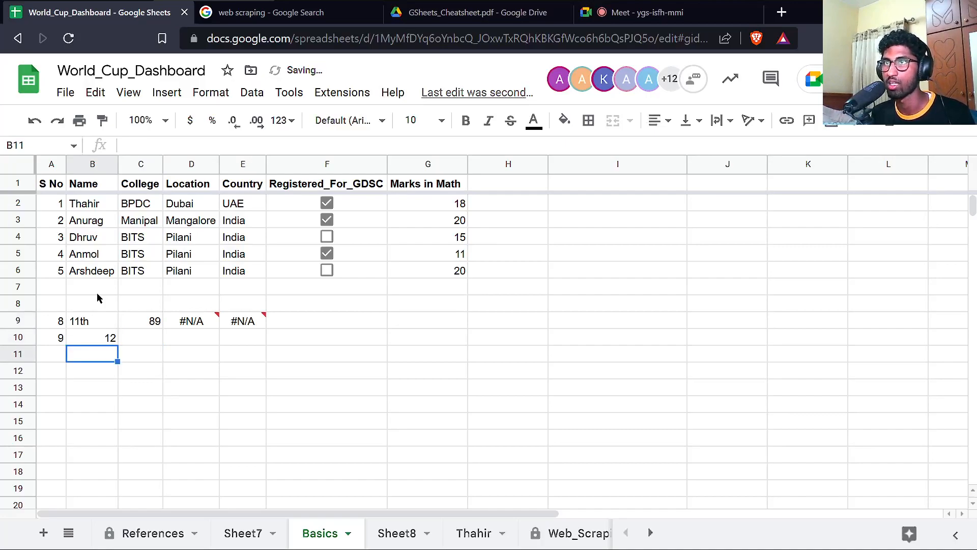
key(Up)
key(Right)
text(90)
key(Return)
Clear the sample entries in B9:C10 on Basics and return to Sheet8.
key(Up)
key(Up)
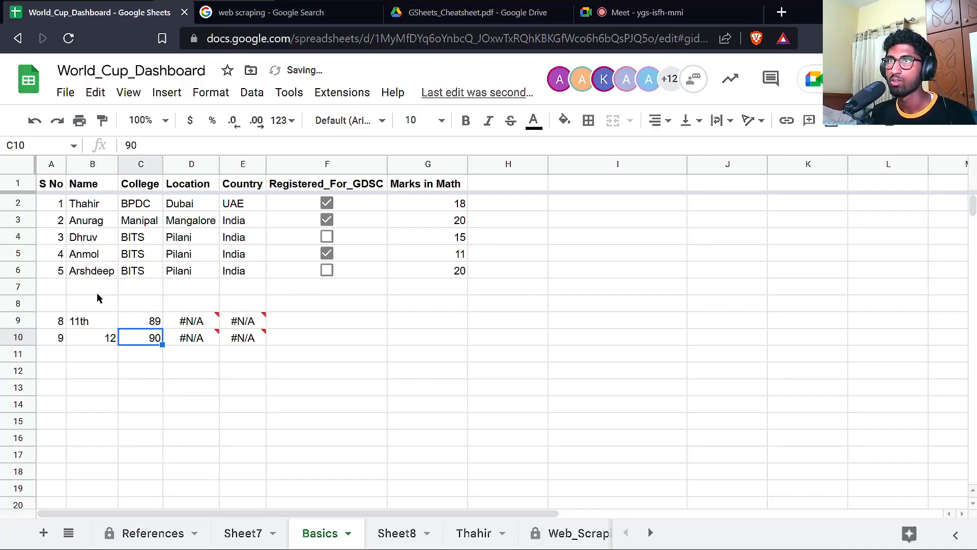
key(shift+Left)
key(shift+Down)
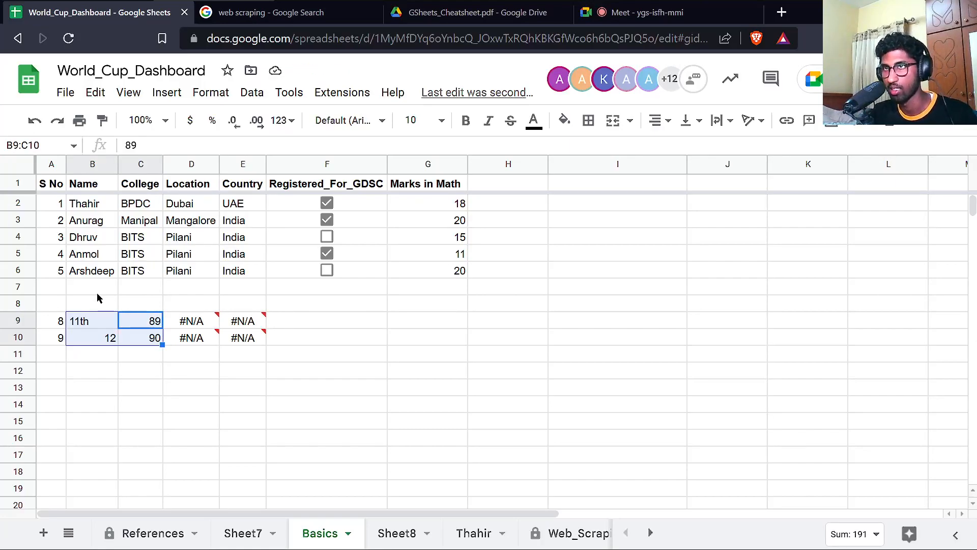
key(Delete)
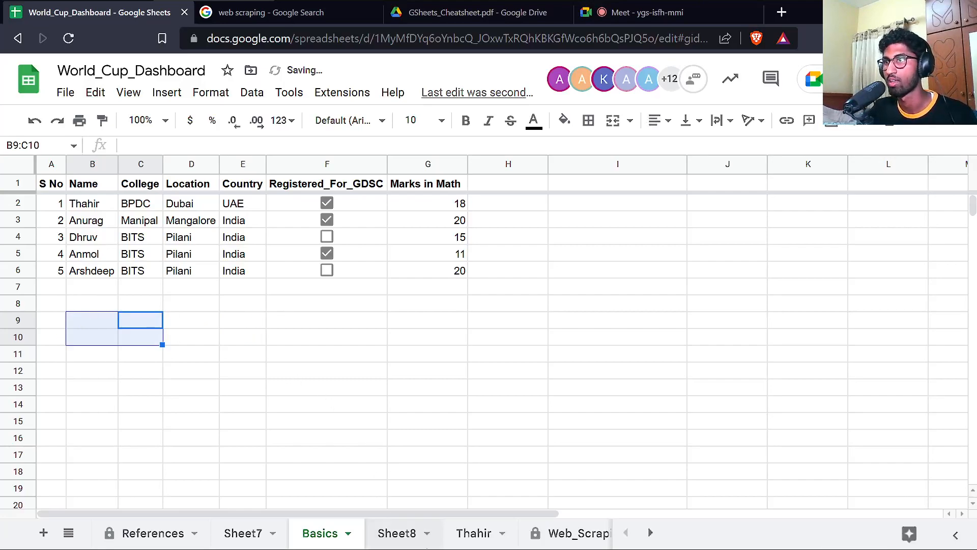
click(377, 532)
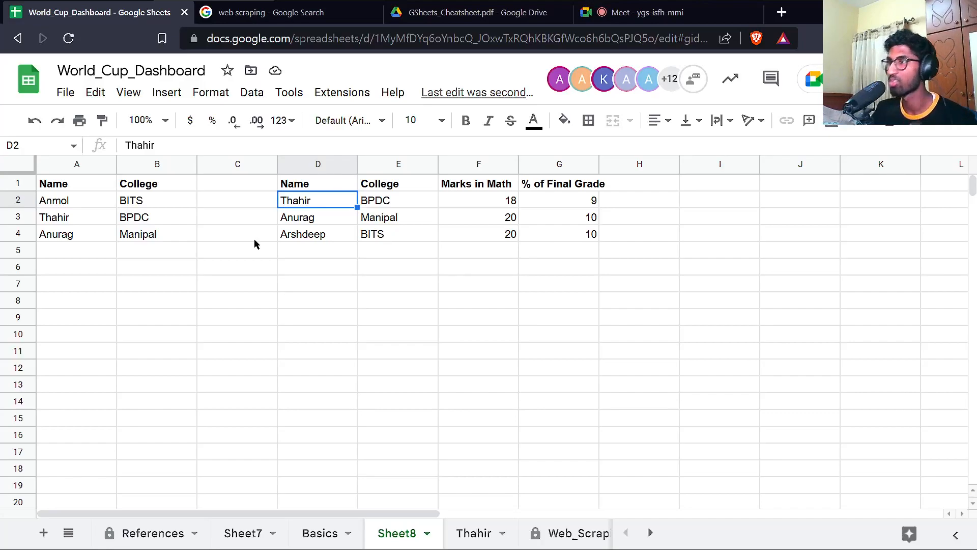
click(451, 77)
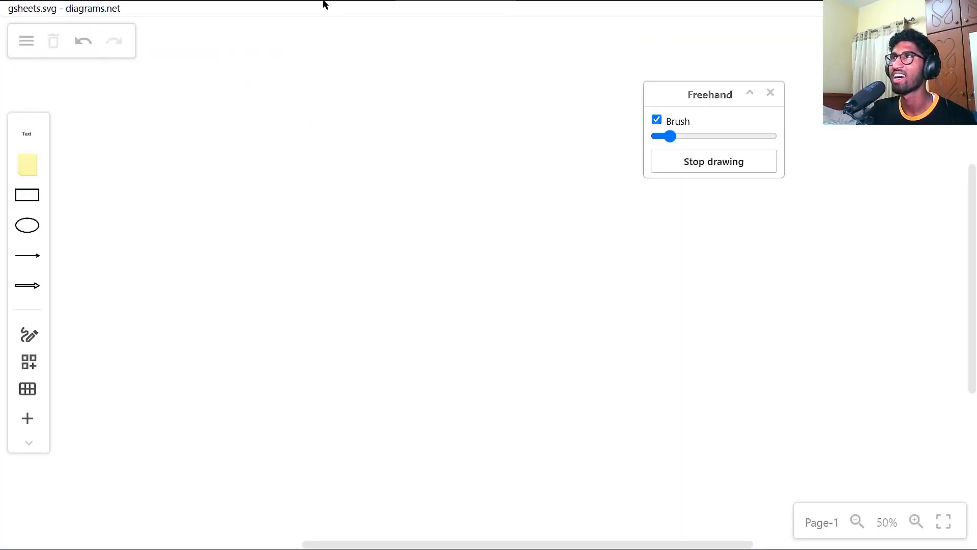
click(269, 13)
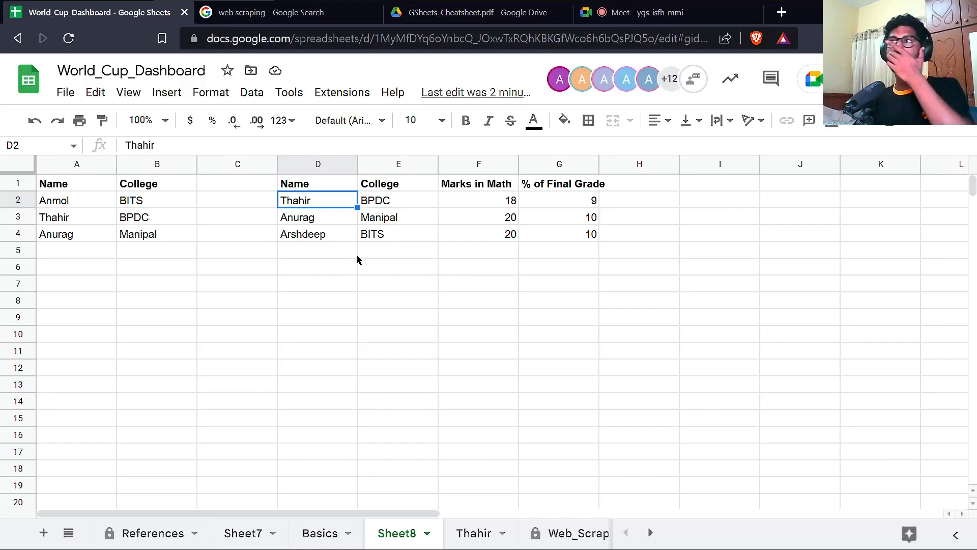
Remove the condition and Col7 > 15 from D1's query and apply the formula.
click(316, 188)
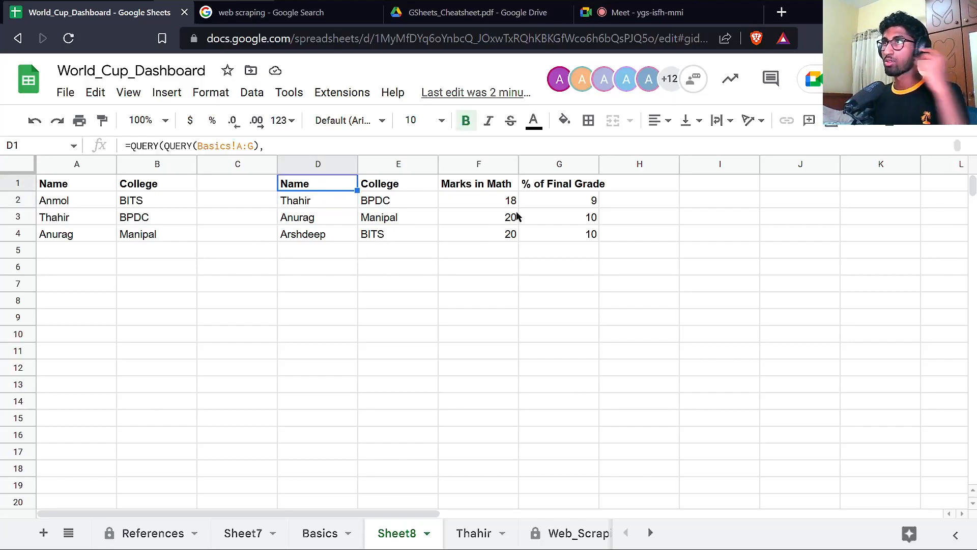
double_click(327, 188)
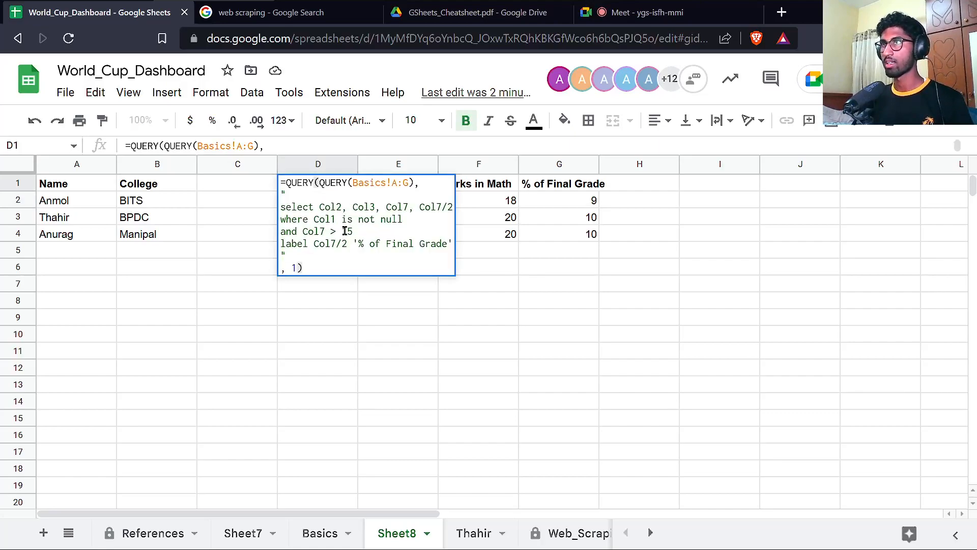
click(389, 232)
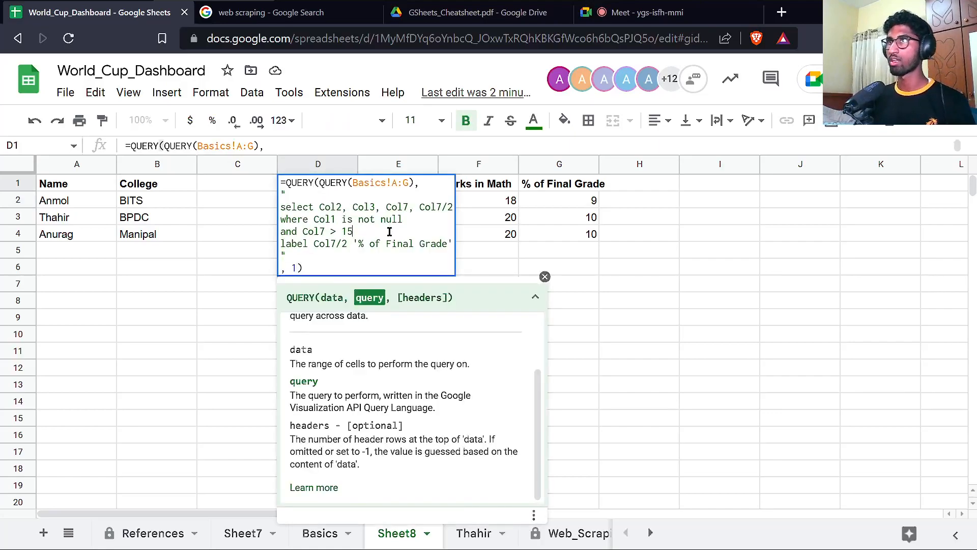
key(shift+Home)
key(BackSpace)
key(BackSpace)
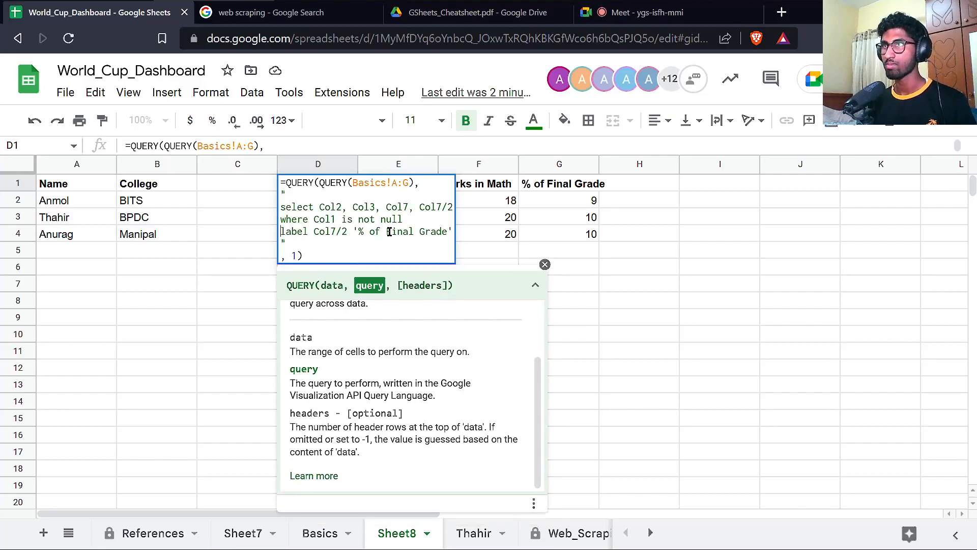
key(Return)
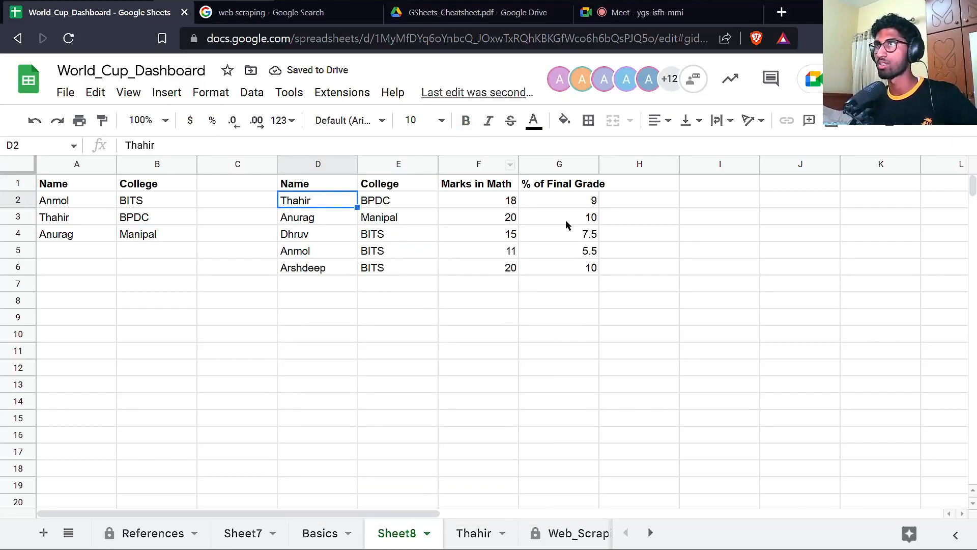
Enter "How many people attended the exam?" in I1 and fit all column widths to their contents.
double_click(744, 187)
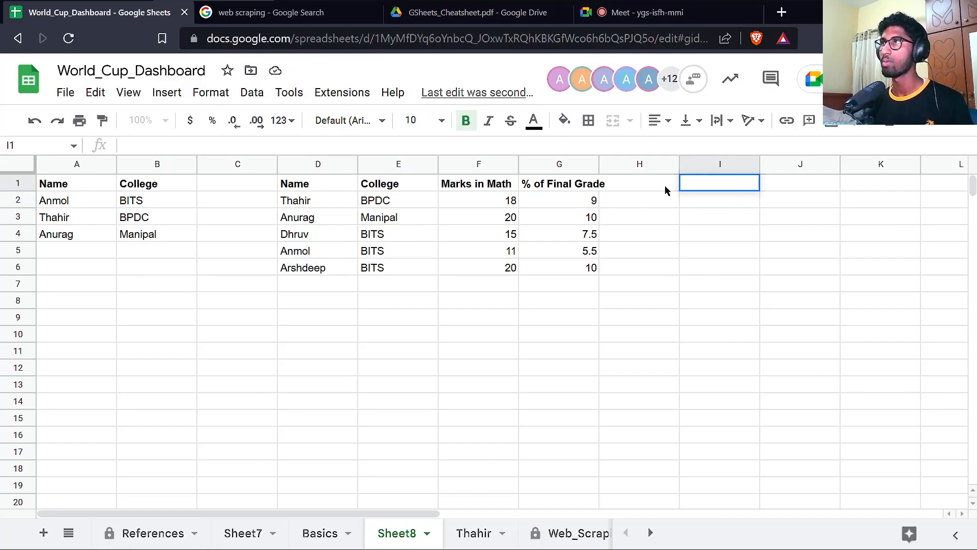
text(How many )
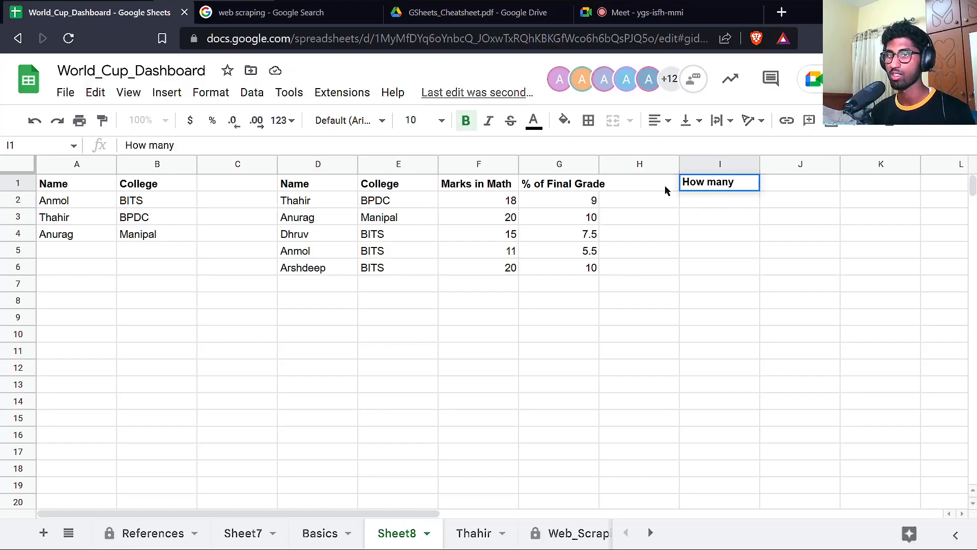
text(people att)
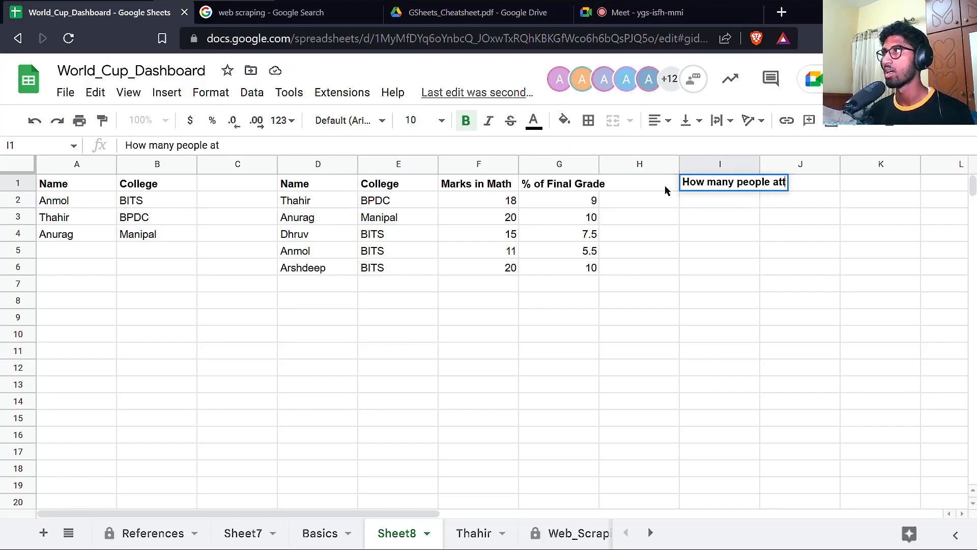
text(ended the exam)
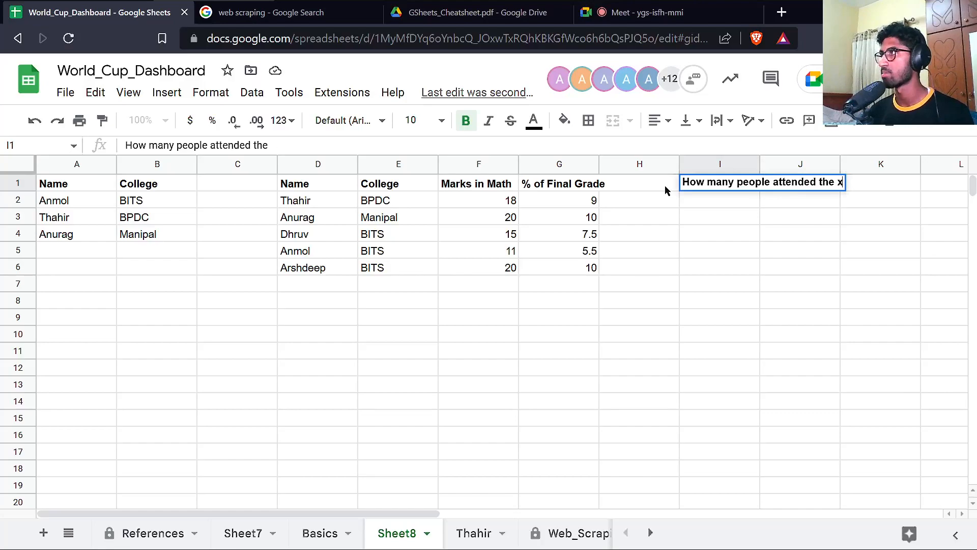
text(?)
key(Return)
key(ctrl+a)
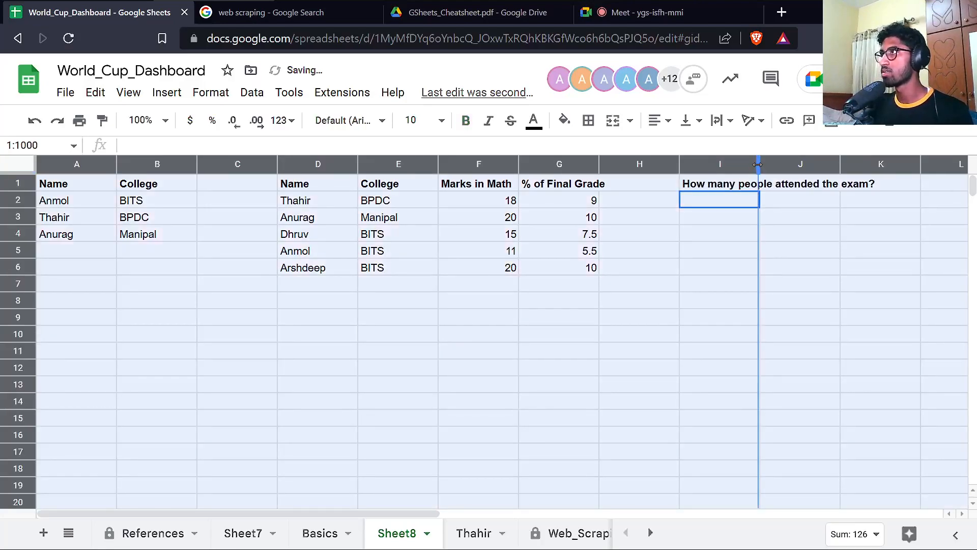
double_click(758, 164)
Begin a formula in J1 with a QUERY nested inside another QUERY.
click(770, 177)
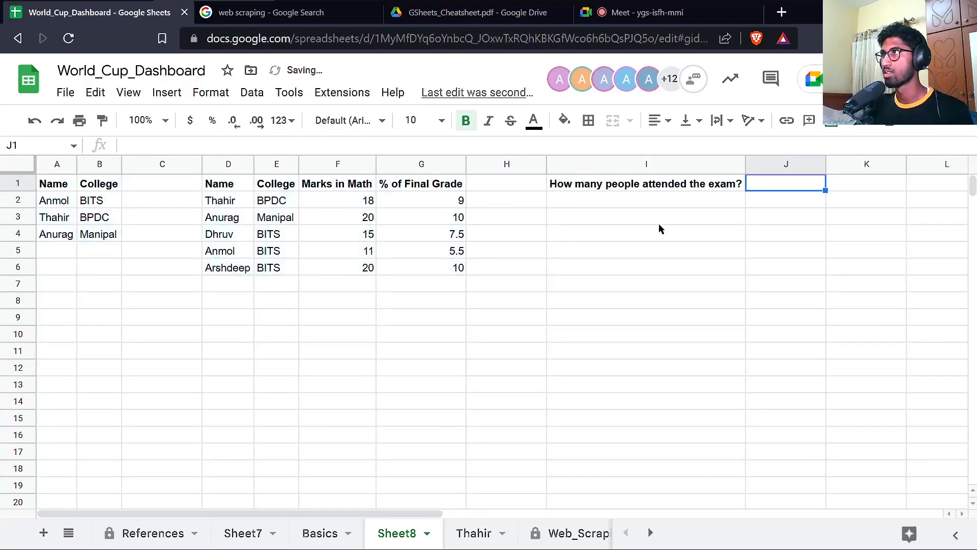
text(=quer)
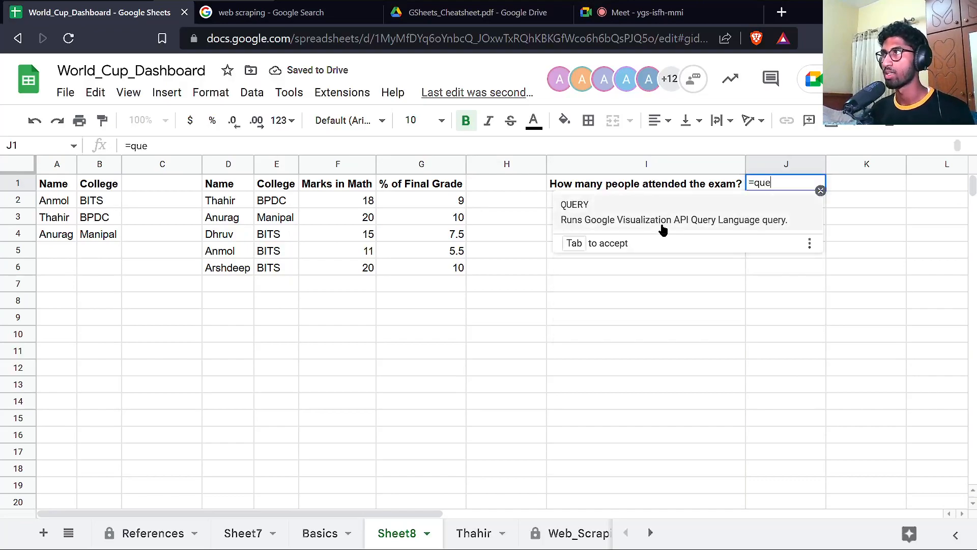
key(Tab)
text(qu)
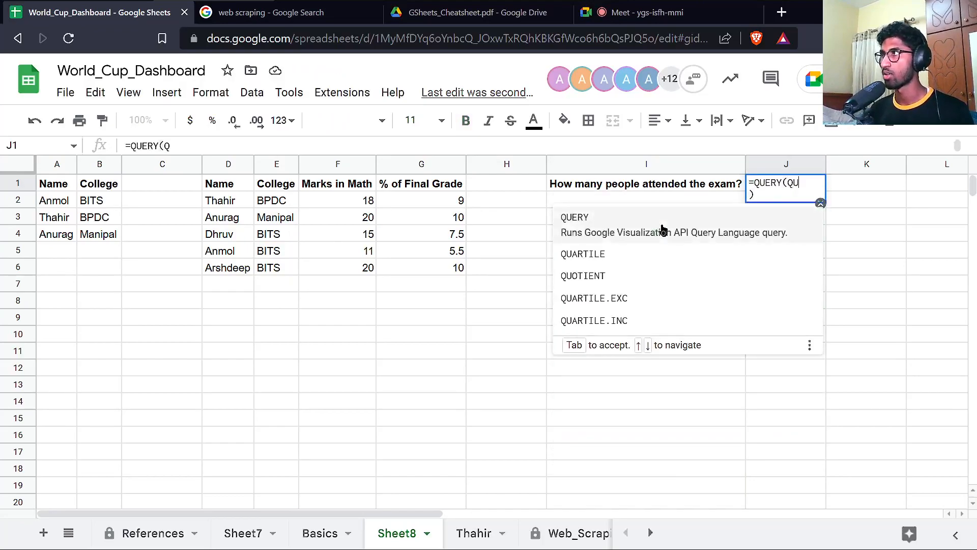
key(Tab)
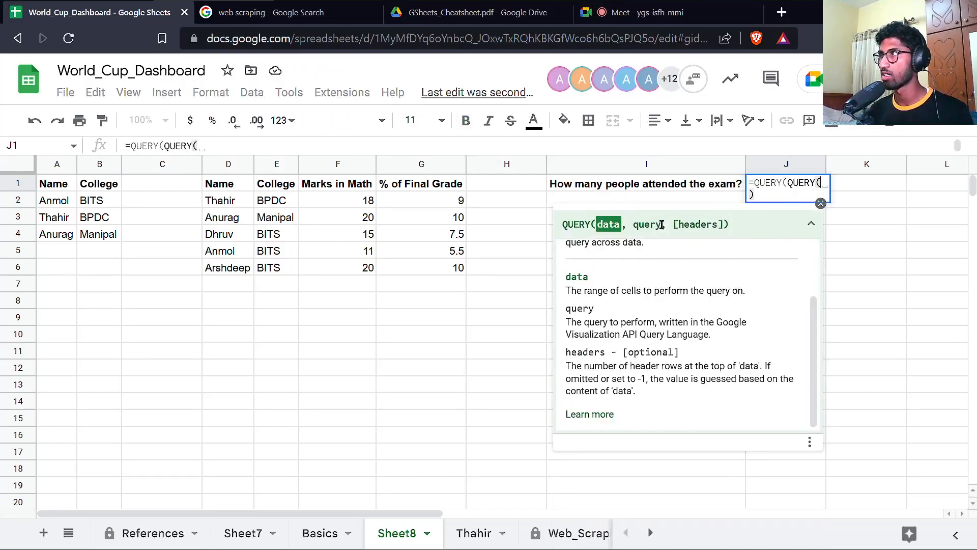
key(Down)
key(BackSpace)
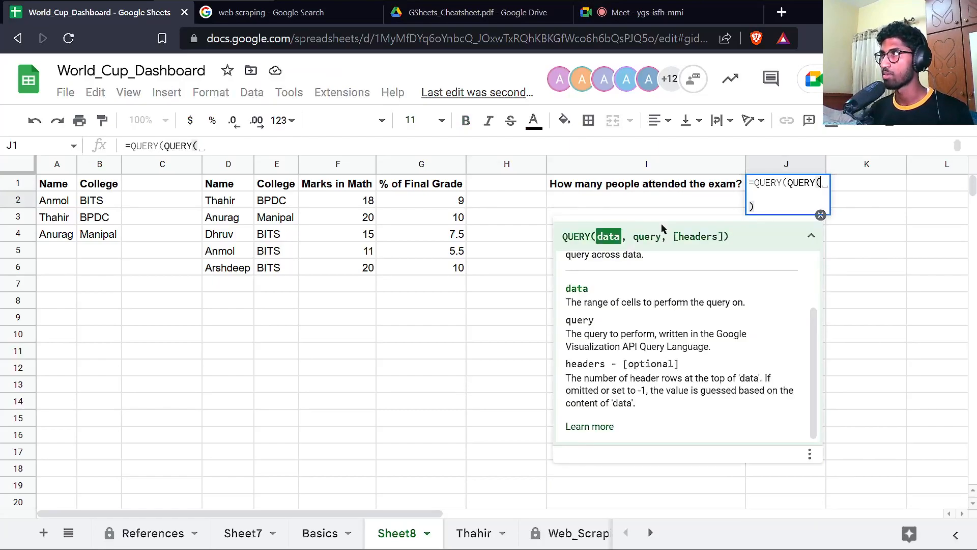
text())
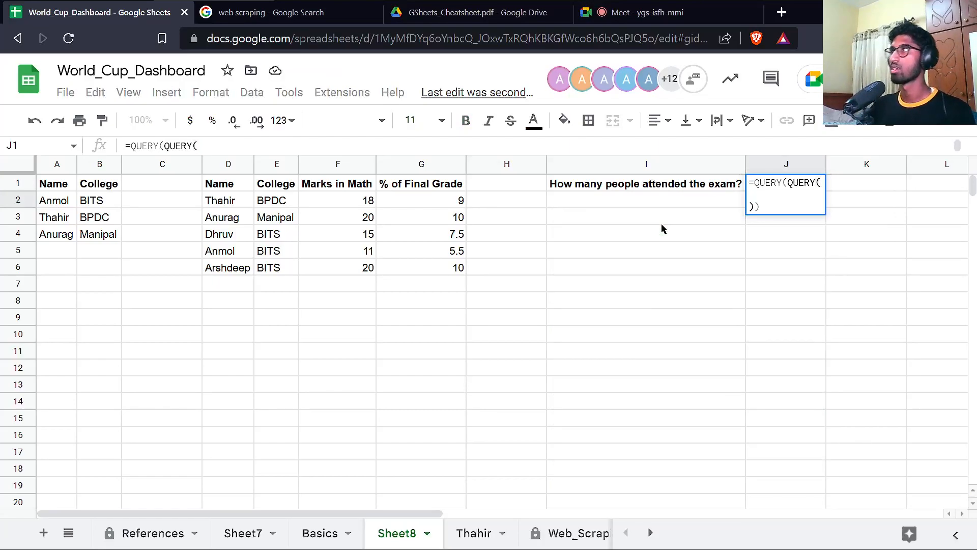
Set the inner QUERY's data range in J1 to Basics!A2:G and close the inner function.
click(778, 191)
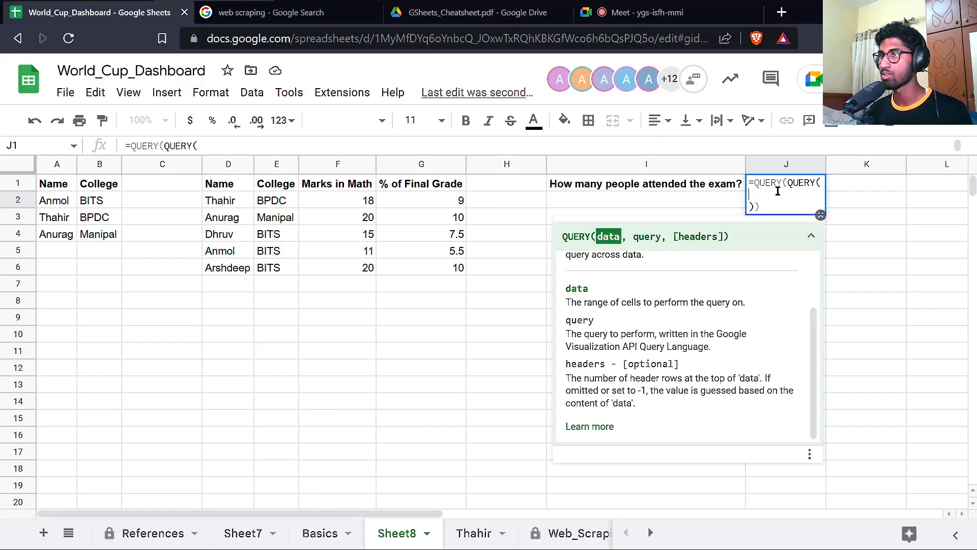
key(BackSpace)
key(Delete)
text(Basics)
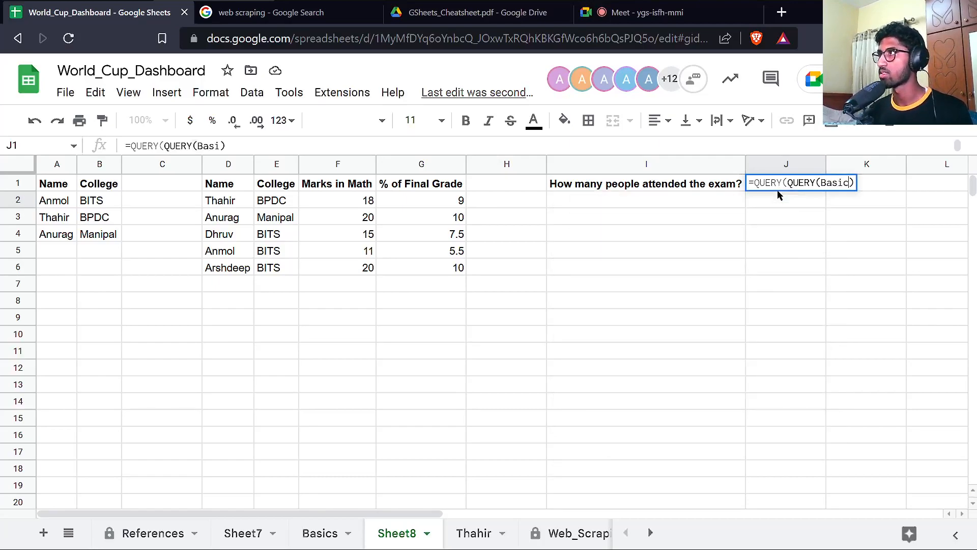
text(!A)
text(2:G))
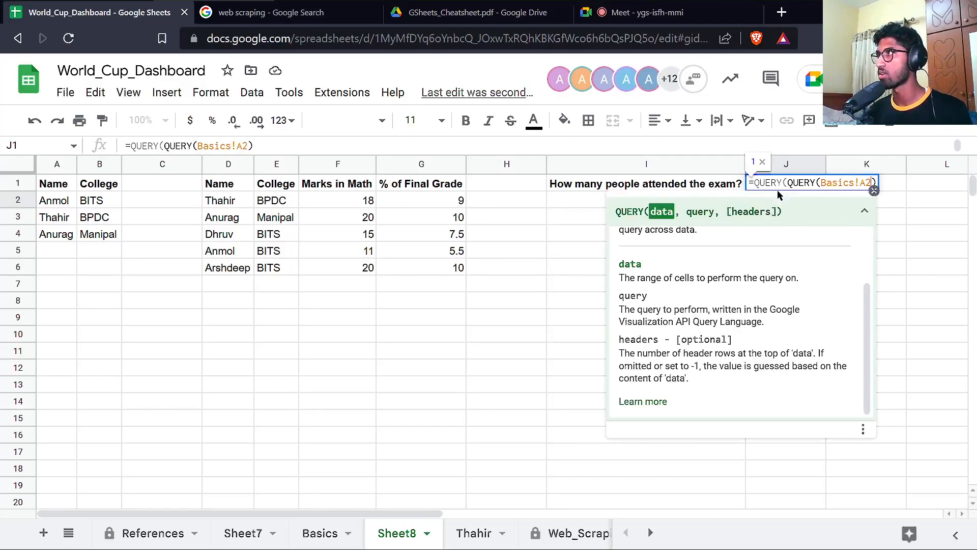
Give J1's outer QUERY the statement "select * where Col1 is not null" and apply the formula.
text(,J2)
key(BackSpace)
key(BackSpace)
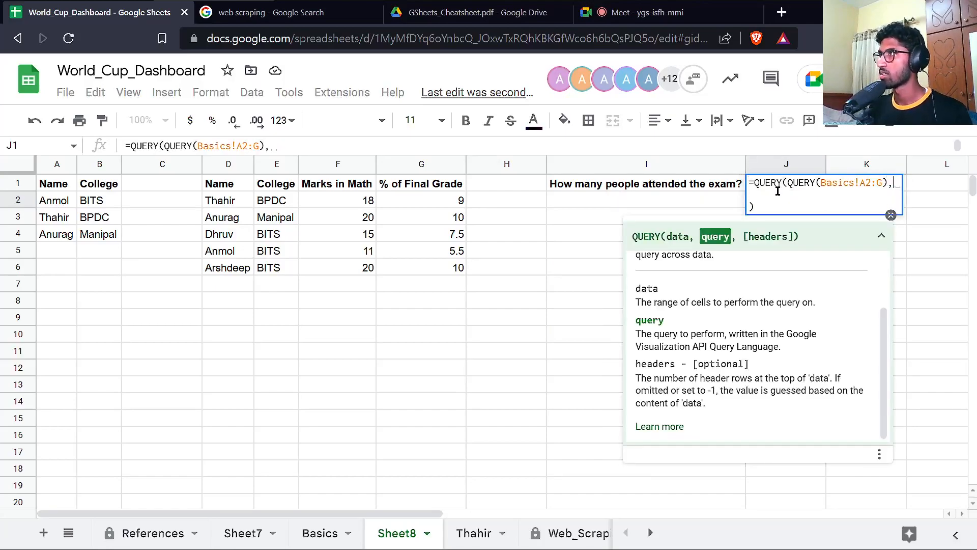
key(Down)
key(Down)
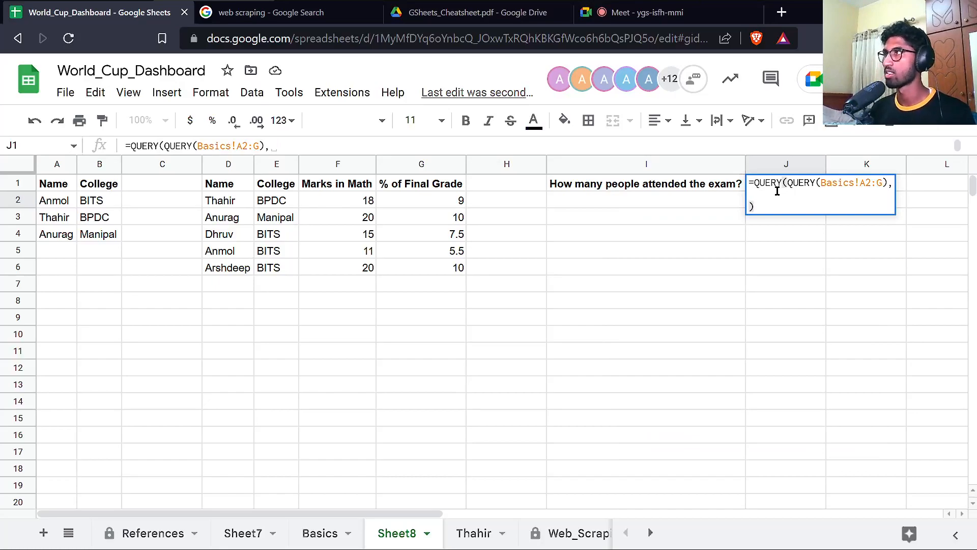
key(Up)
text("")
key(Left)
text(select * where Col1 is)
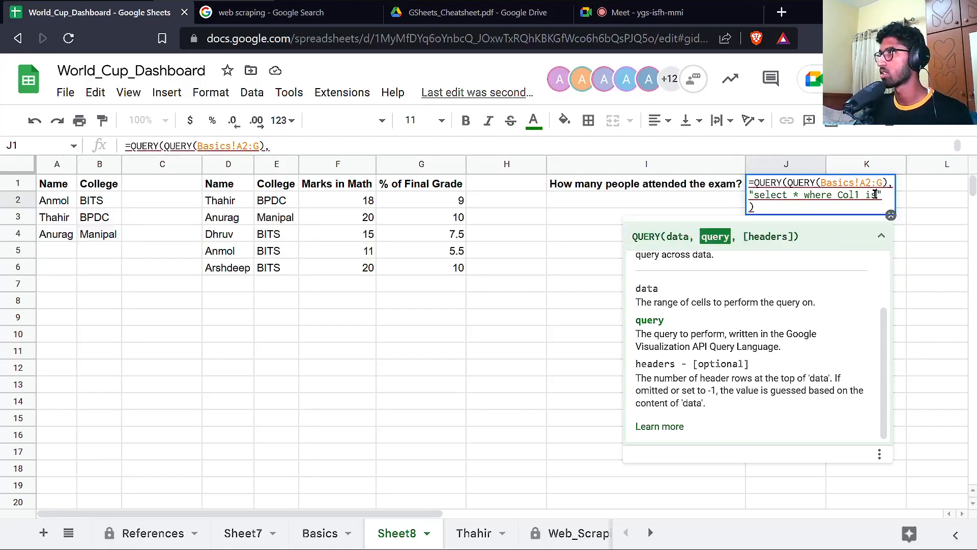
text( not null)
key(Return)
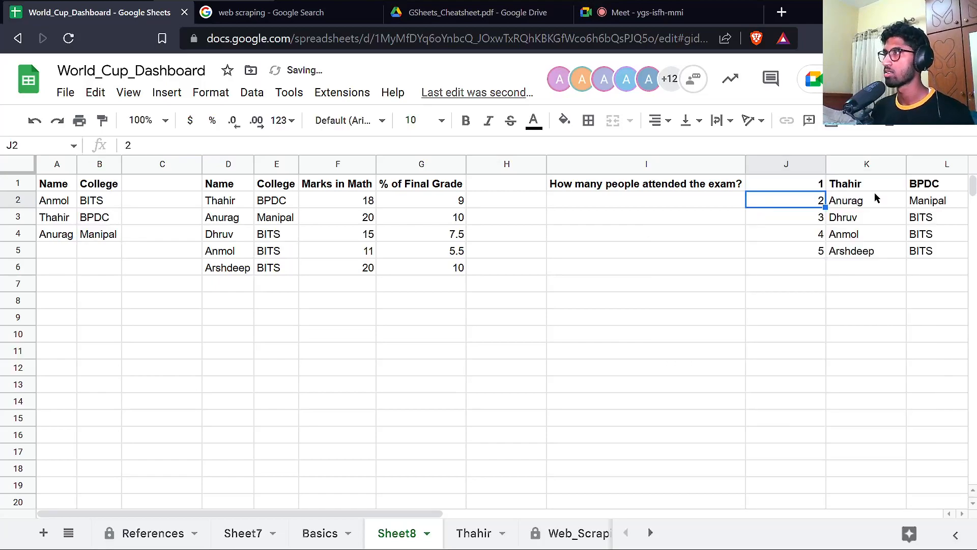
Split J1's query text so the select and where clauses each stand on their own line.
scroll(864, 202, right, 5)
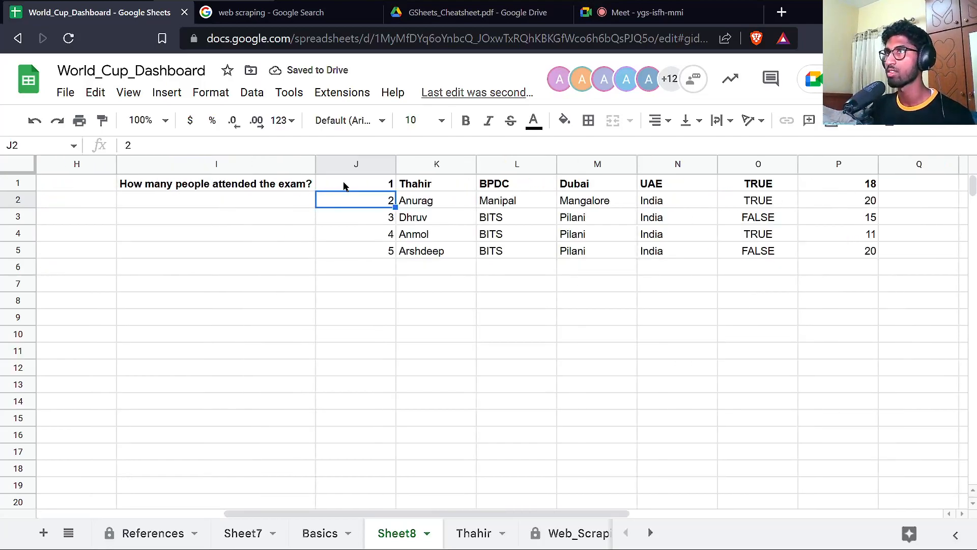
double_click(343, 185)
key(Up)
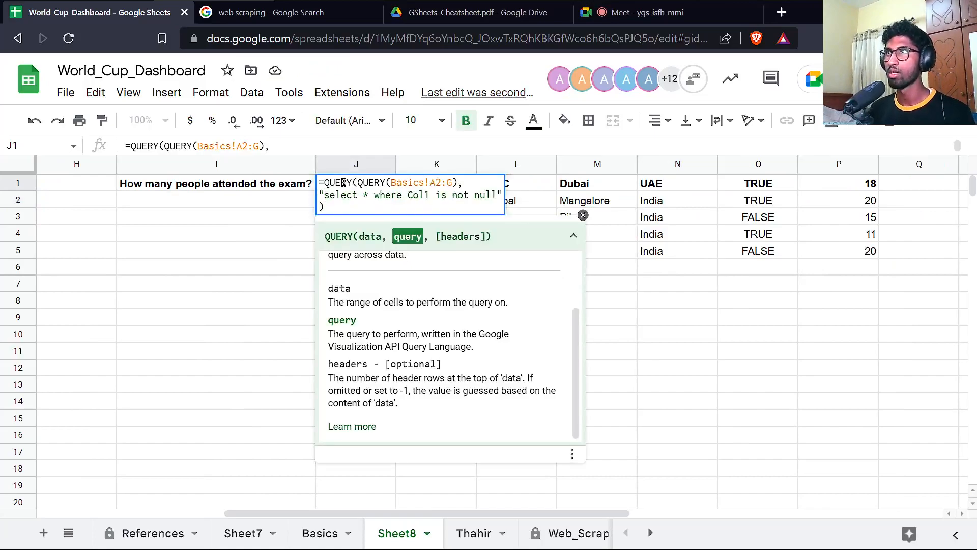
key(alt+Return)
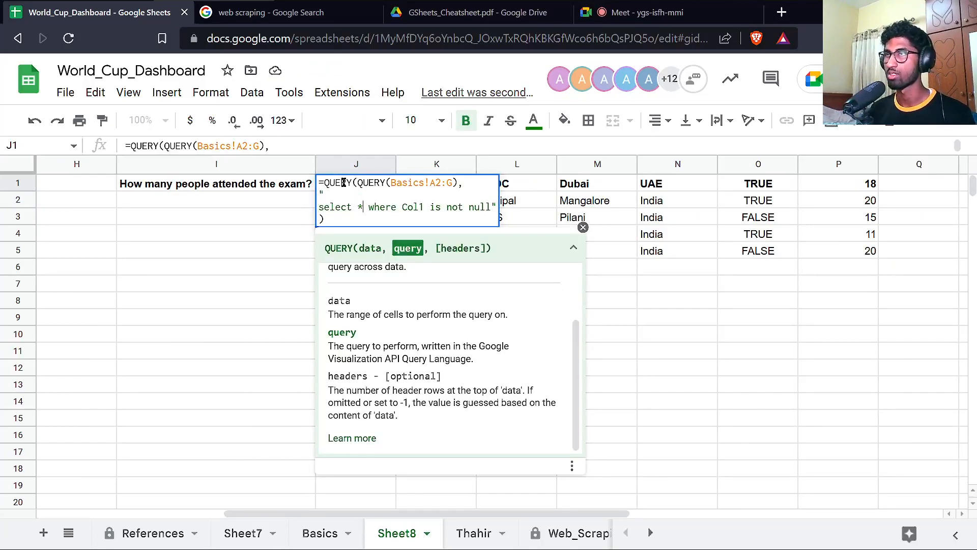
key(Delete)
key(alt+Return)
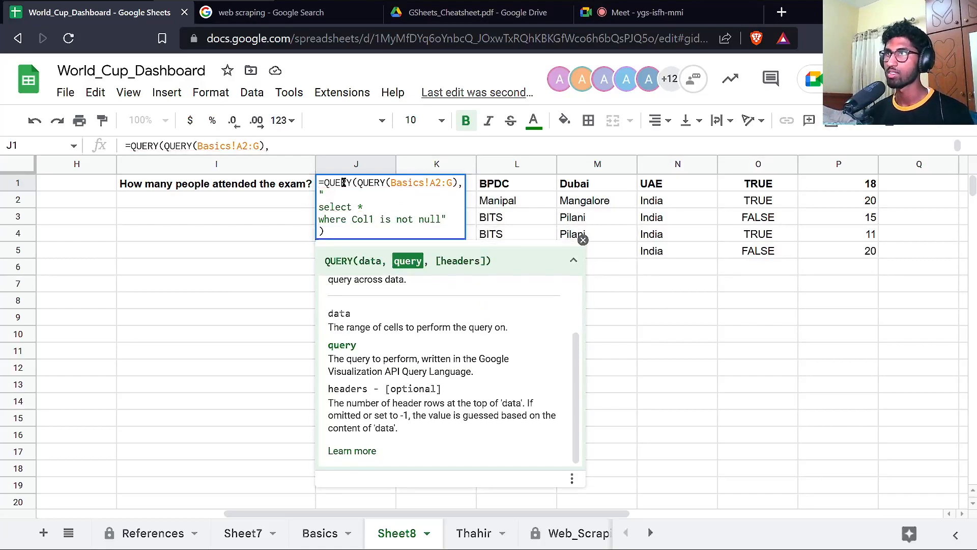
Replace the * in J1's select clause with count(Col2) and apply the formula.
key(Delete)
text(Col2)
key(ctrl+Left)
text(count)
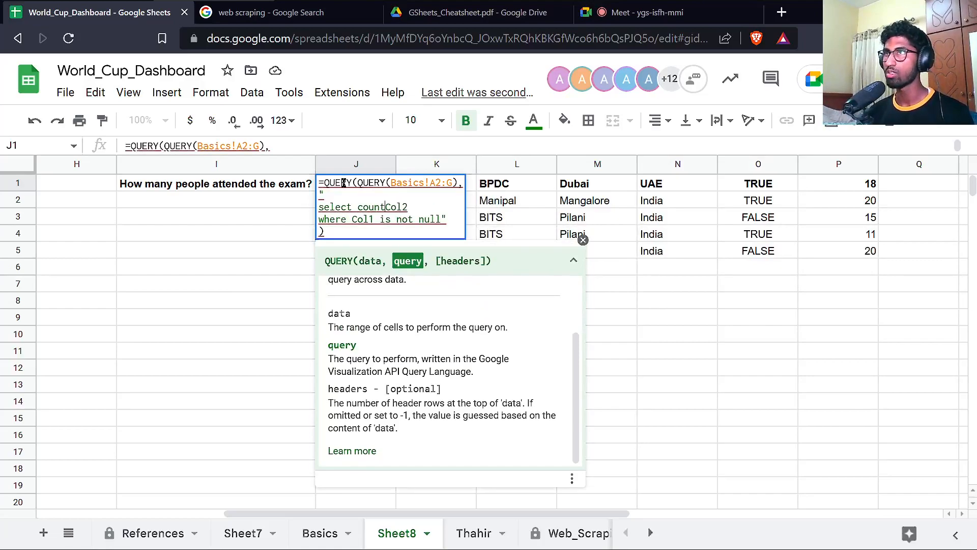
key(Return)
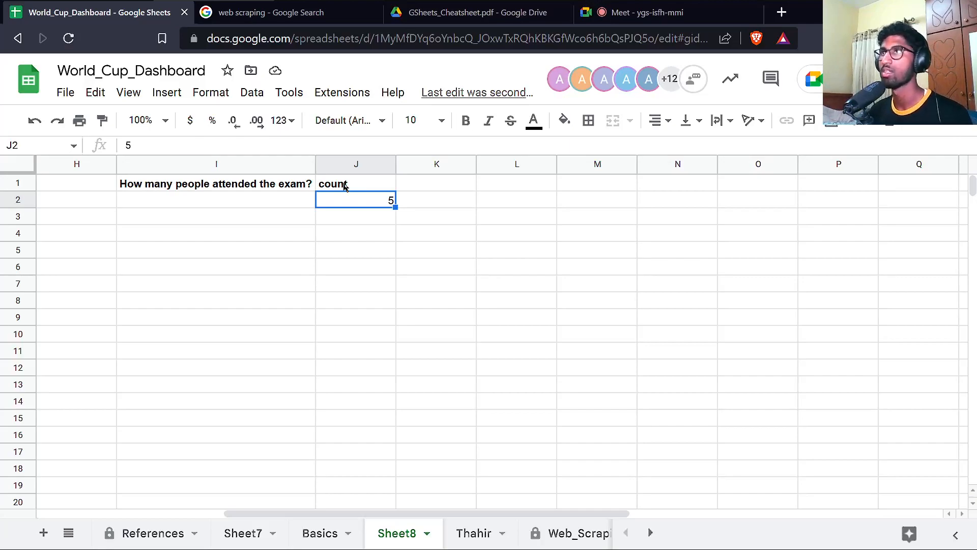
Add the clause label count(Col2) 'No of students at exam' to J1's query and apply the formula.
double_click(344, 186)
key(Escape)
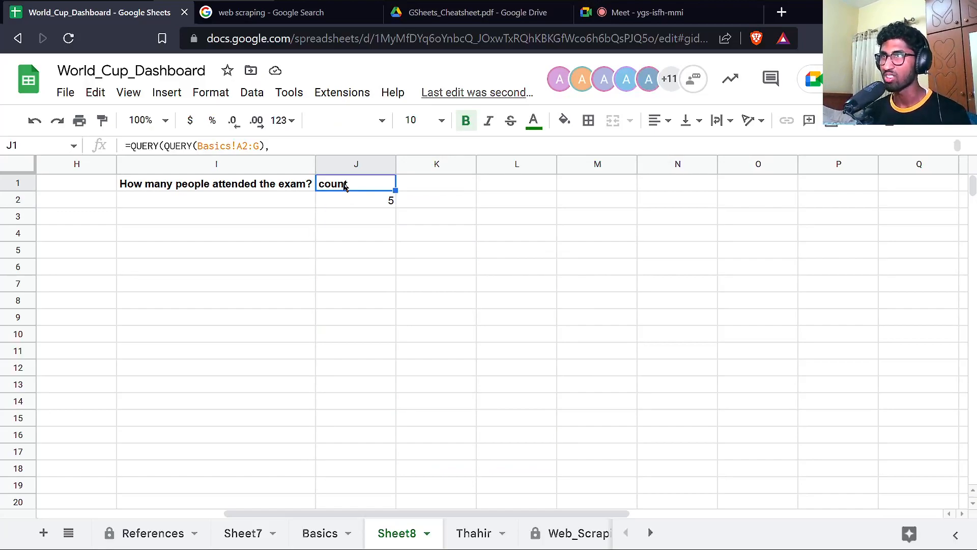
double_click(344, 187)
text(lae)
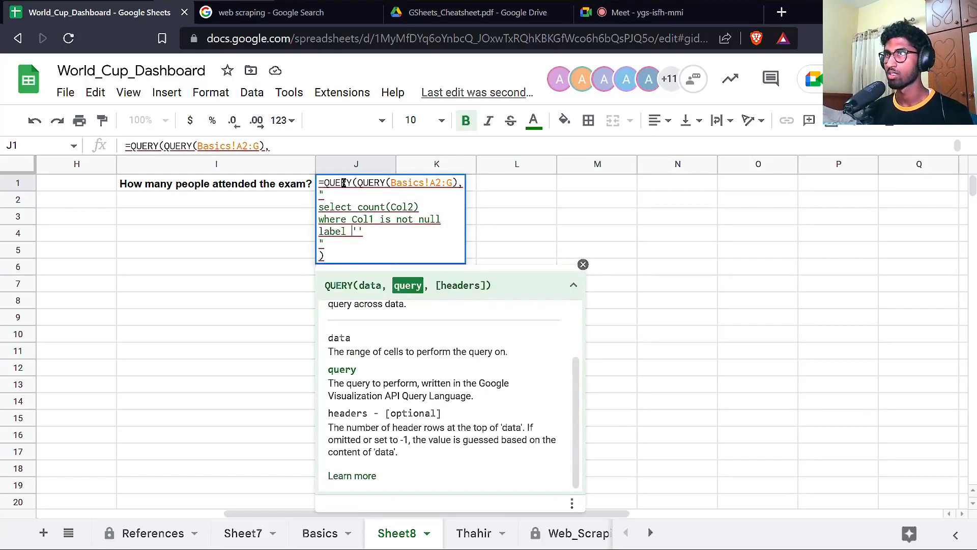
text(Col)
key(BackSpace)
key(BackSpace)
key(BackSpace)
text(count(Col2))
key(Right)
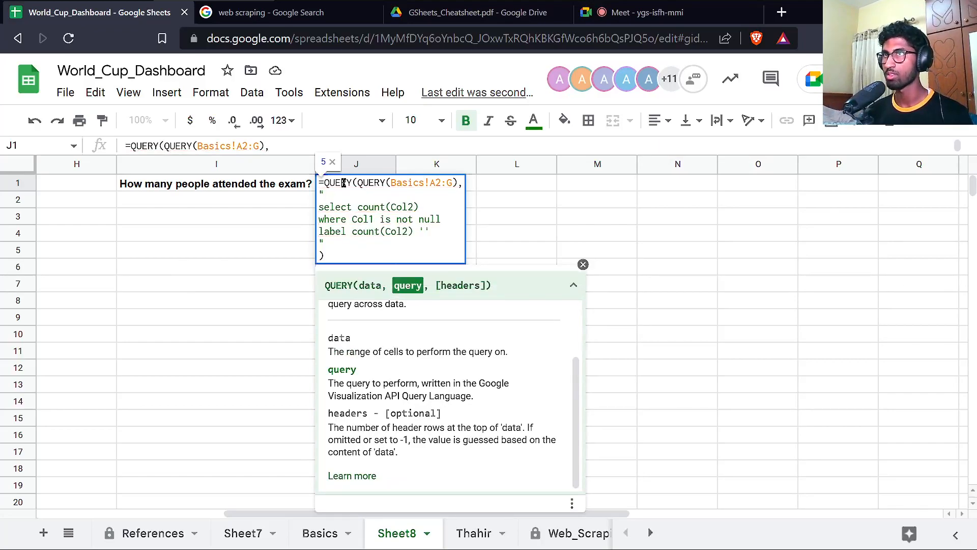
text(No of stud)
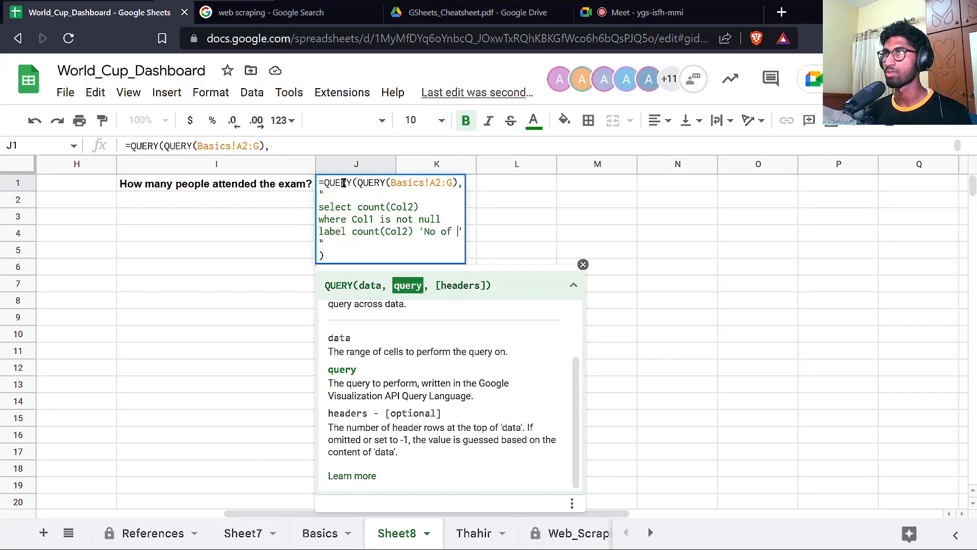
text(ents at exam)
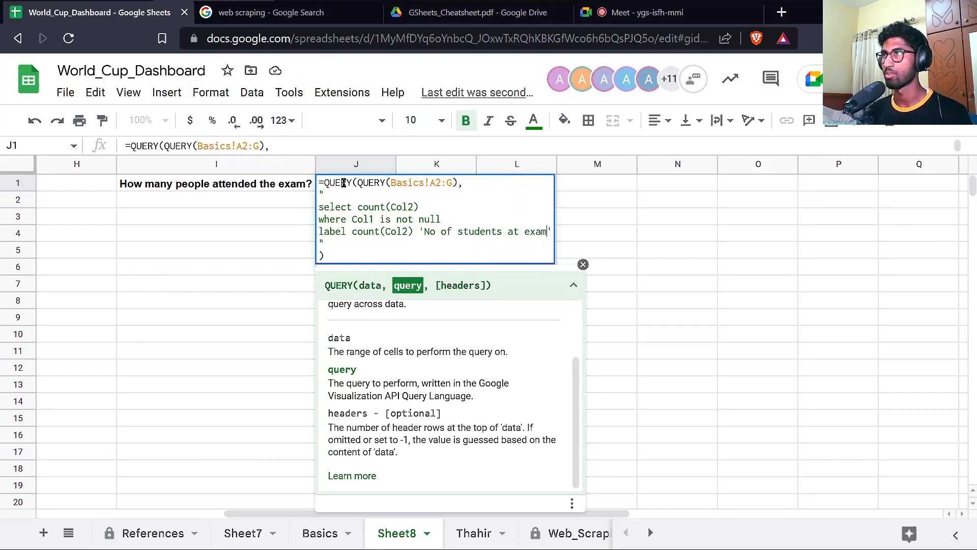
key(Return)
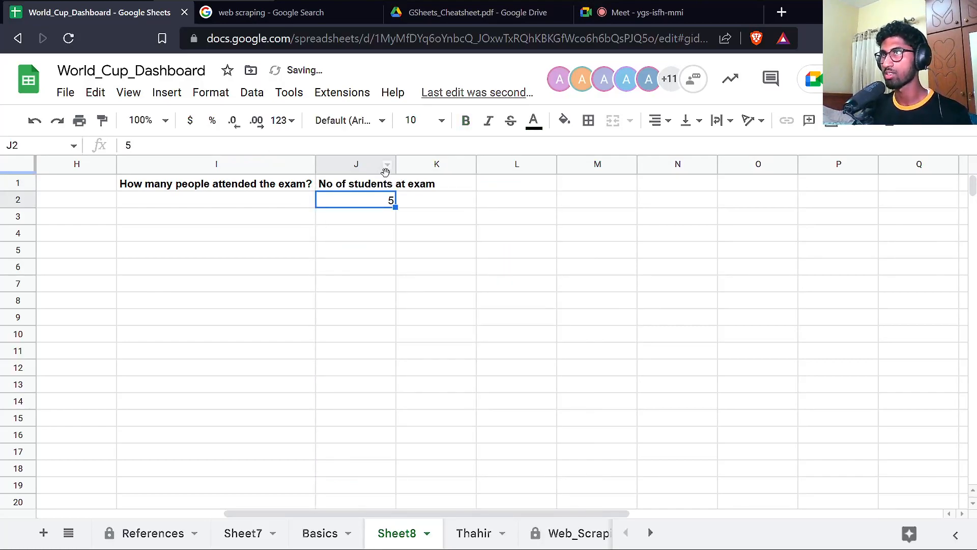
Delete the question text from I1 beside the count output.
click(196, 187)
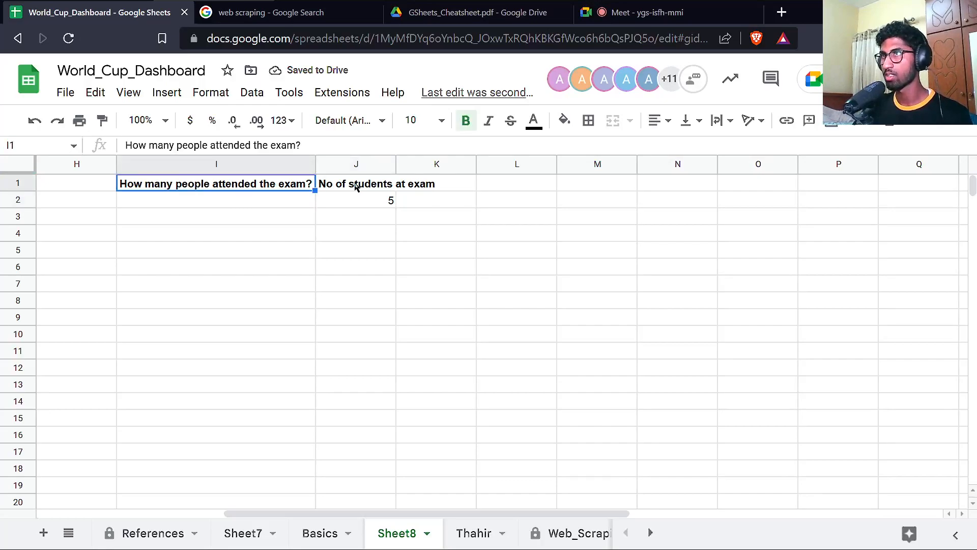
click(356, 186)
click(390, 200)
click(299, 187)
key(Delete)
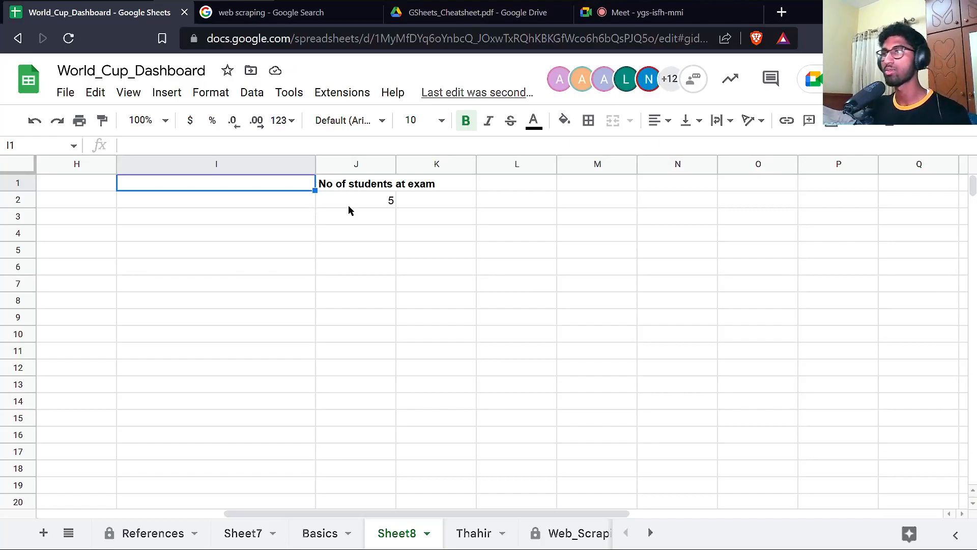
scroll(348, 205, left, 5)
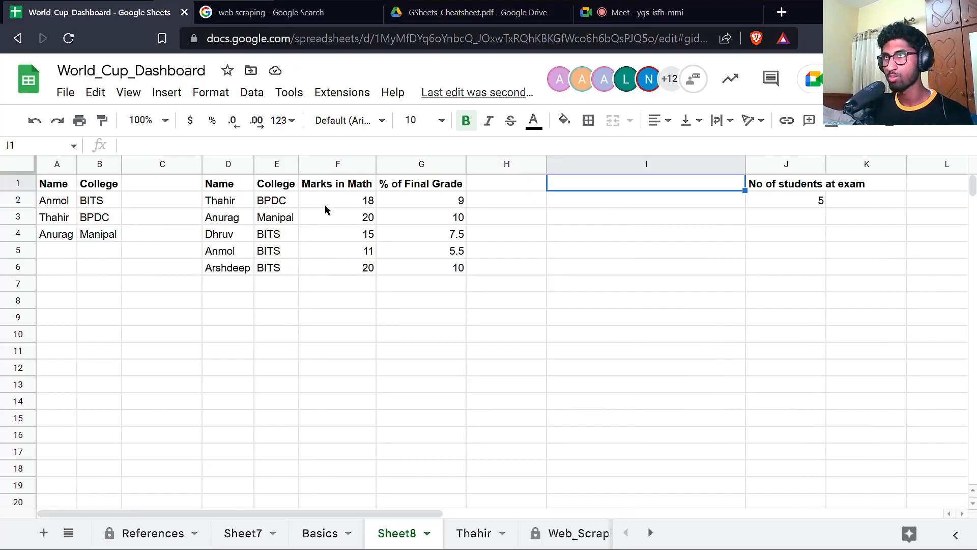
scroll(325, 204, right, 10)
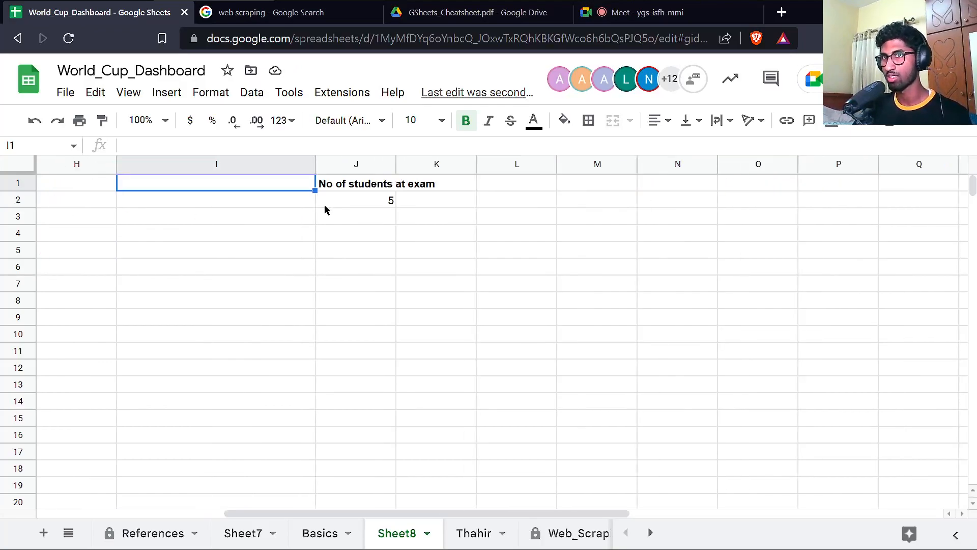
scroll(326, 214, left, 10)
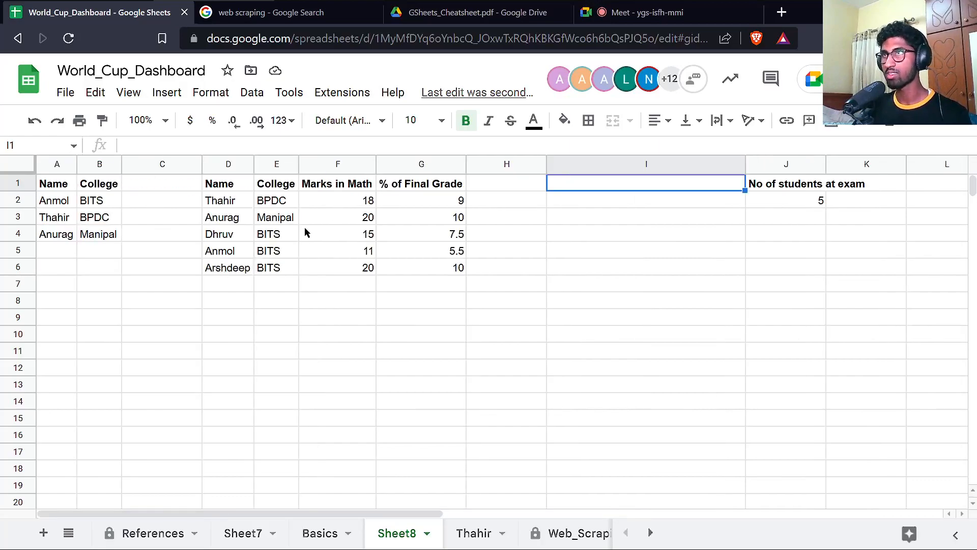
Copy the complete count query formula from J1 into K1 on Sheet8.
click(319, 535)
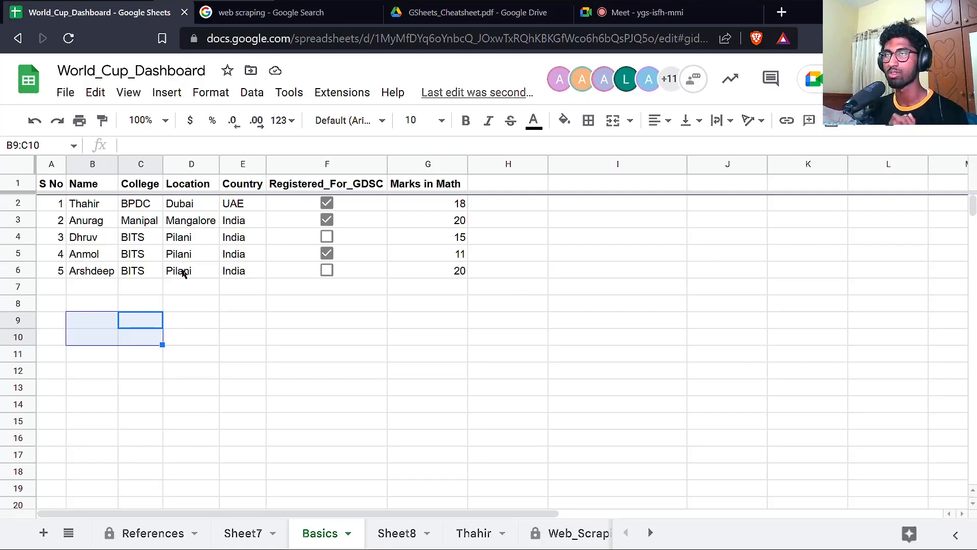
click(400, 535)
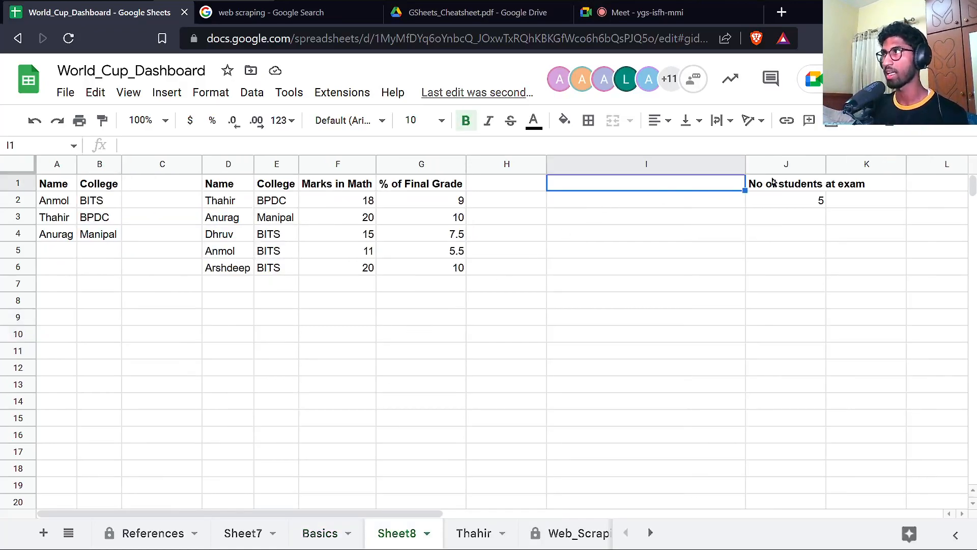
click(792, 189)
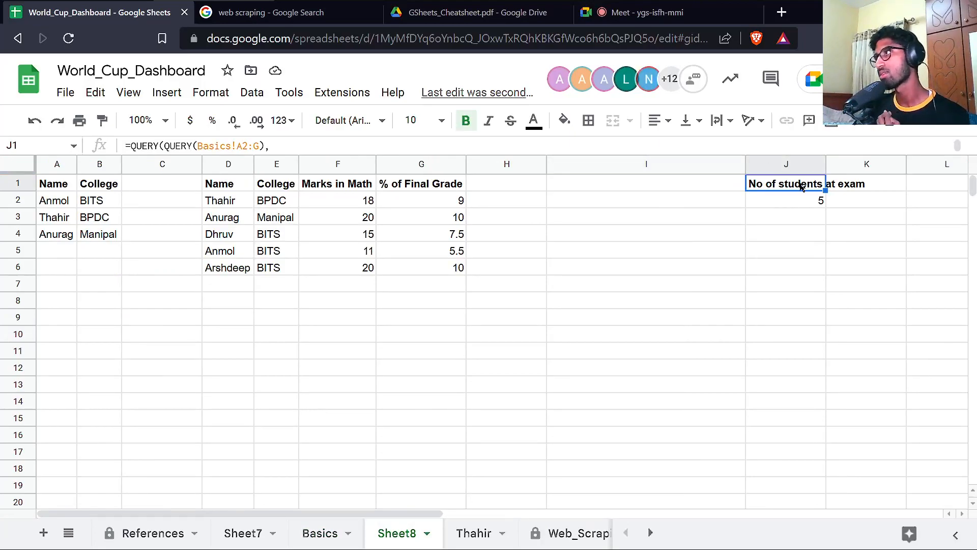
click(794, 201)
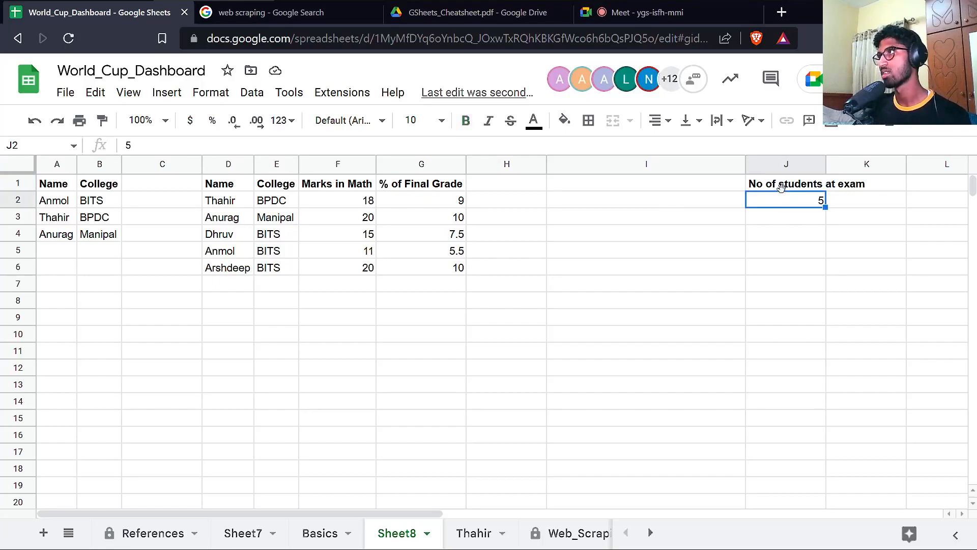
triple_click(778, 187)
key(ctrl+a)
key(ctrl+c)
key(Escape)
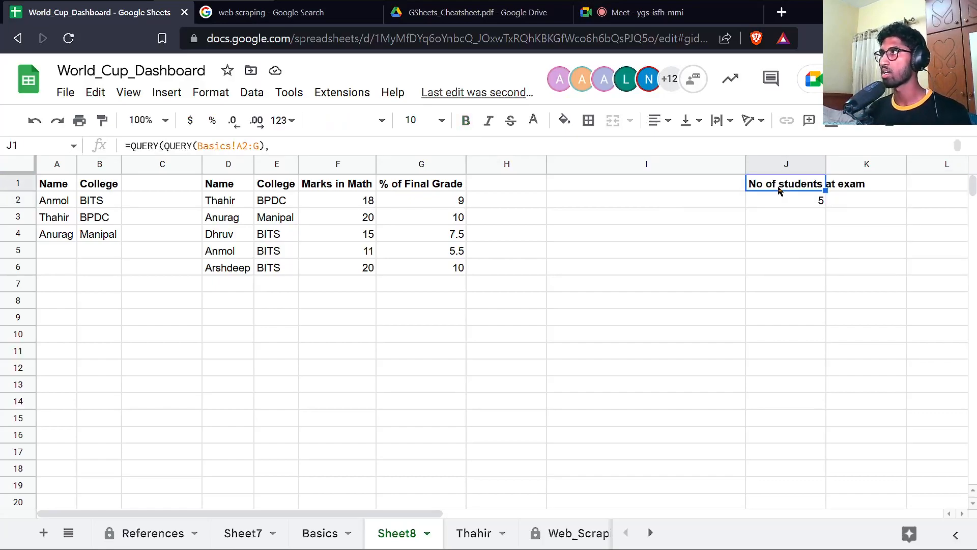
key(Right)
key(Return)
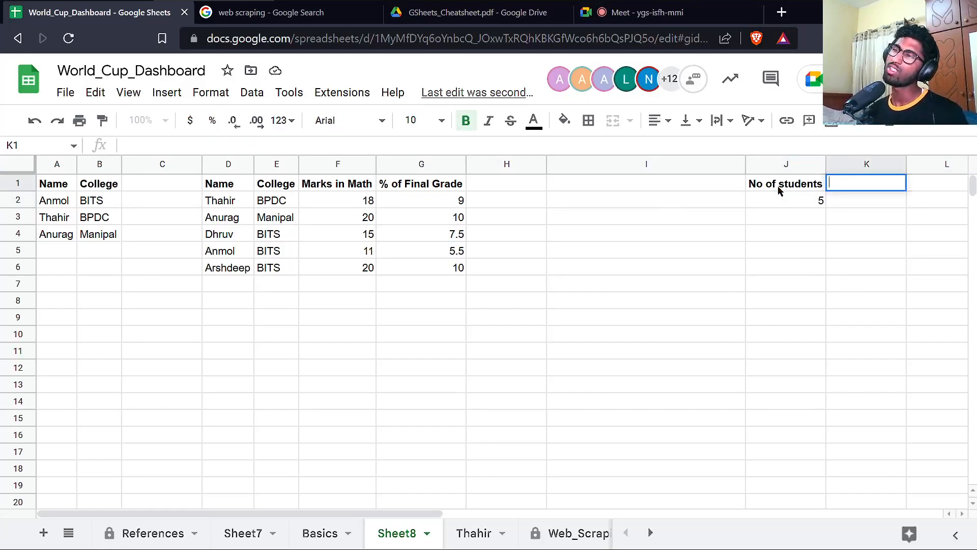
key(ctrl+v)
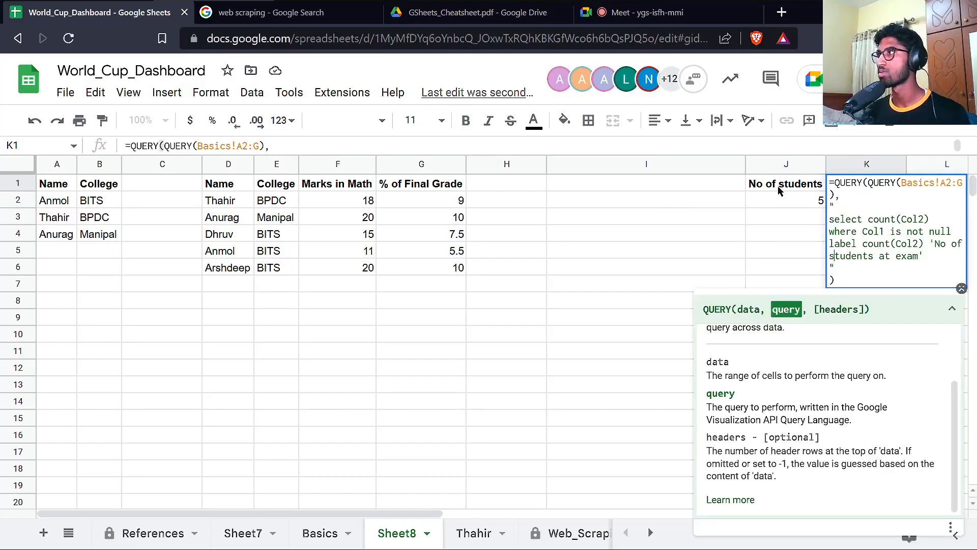
Replace count(Col2) with avg(Col6) in the select clause of K1's query.
key(BackSpace)
key(BackSpace)
key(BackSpace)
key(BackSpace)
key(BackSpace)
text(avg)
key(End)
key(BackSpace)
text(6)
Change K1's label clause to count(Col6) 'Avg marks' and apply the formula.
key(Down)
key(Down)
key(Delete)
text(6)
key(Right)
key(ctrl+shift+Right)
key(ctrl+shift+Right)
key(ctrl+shift+Right)
key(ctrl+shift+Right)
key(ctrl+shift+Right)
text(Avg mark)
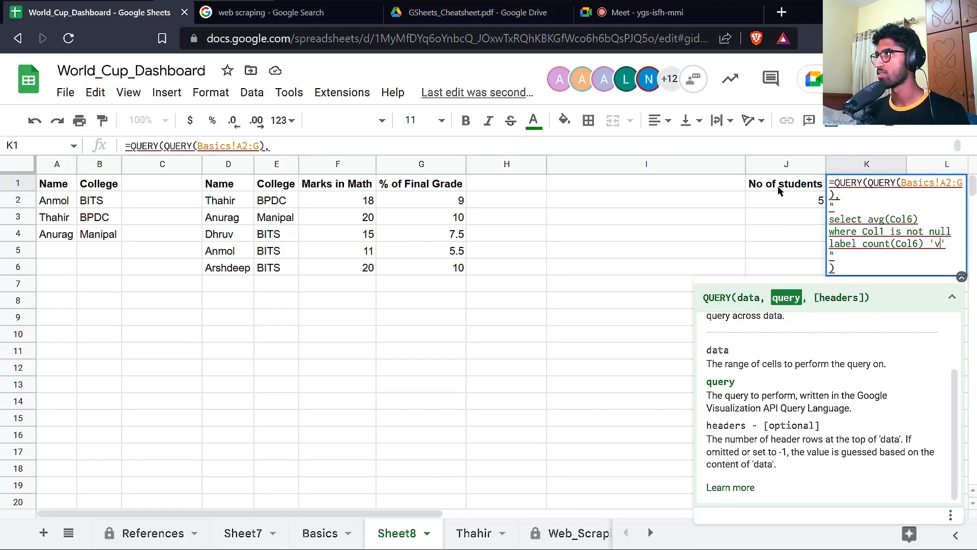
key(Return)
scroll(752, 170, right, 8)
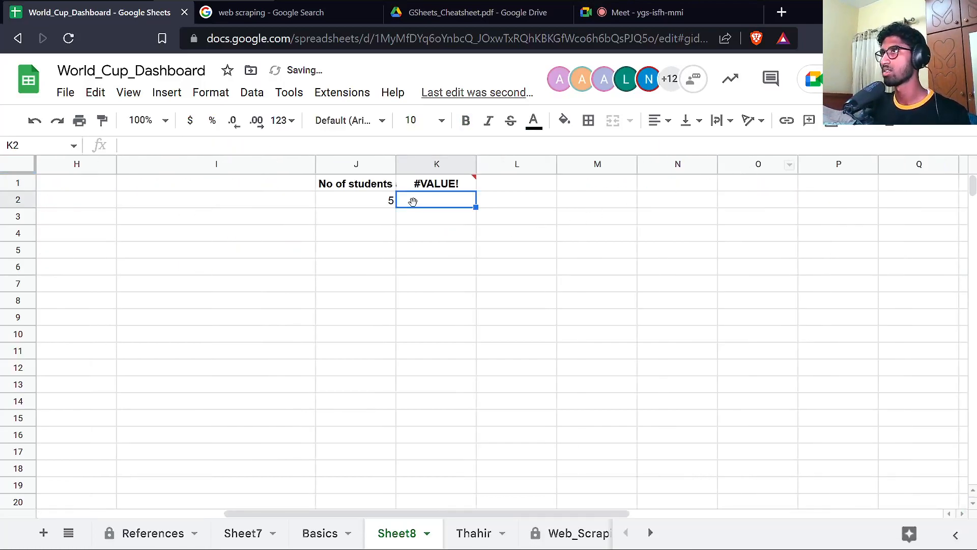
Replace count with avg in K1's label clause so it reads avg(Col6), and apply the formula.
double_click(437, 184)
click(437, 208)
text(Col6, avg(Col6)
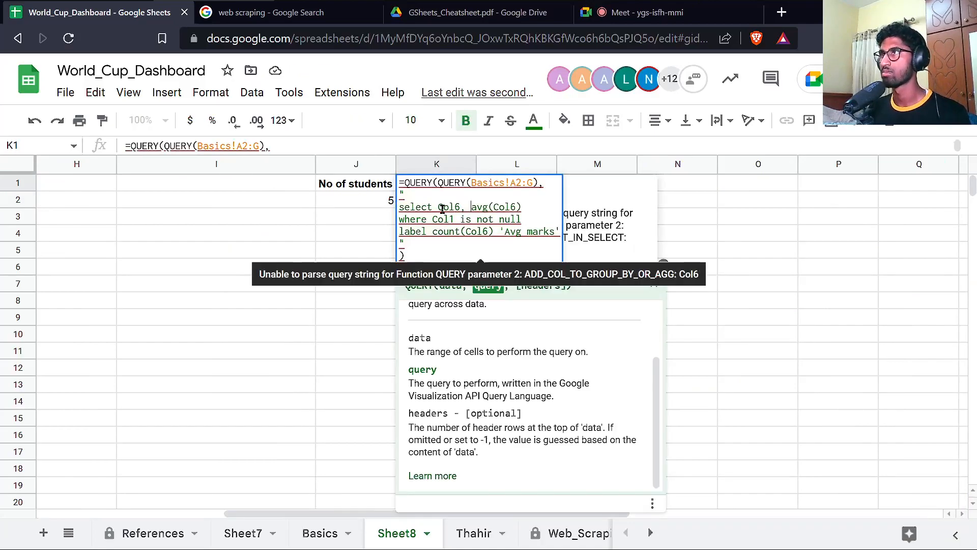
key(ctrl+shift+Left)
key(ctrl+shift+Left)
key(BackSpace)
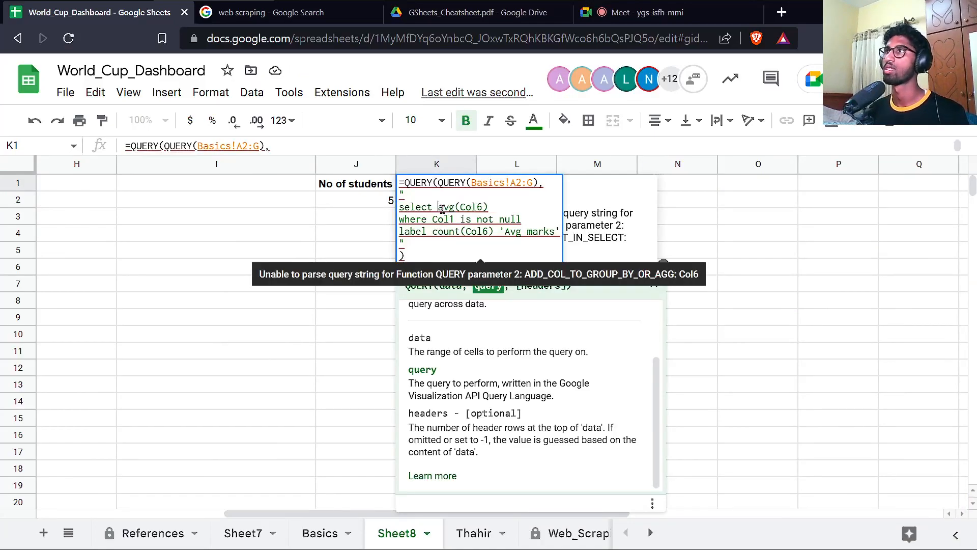
key(Down)
key(Down)
key(ctrl+Right)
key(ctrl+shift+Left)
text(avg)
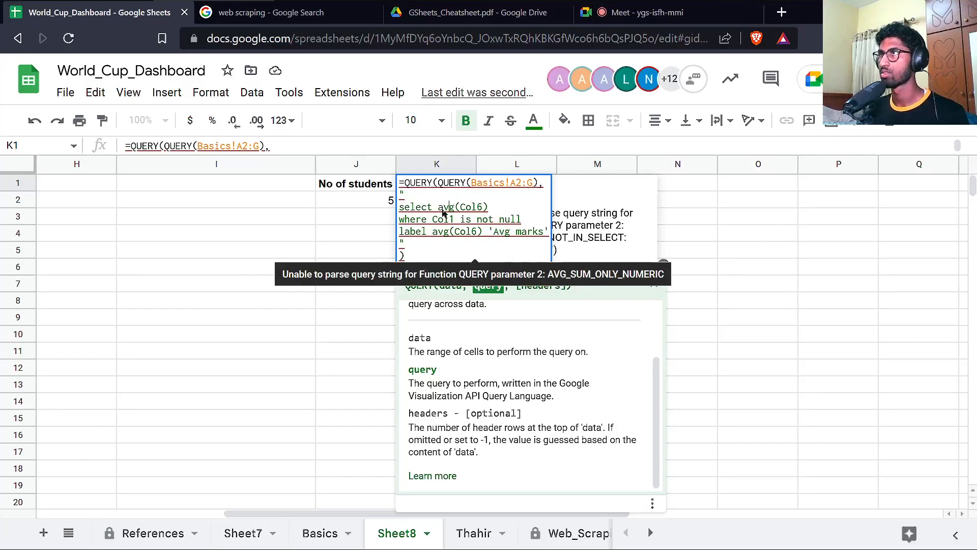
key(Return)
Go through the columns on the Basics sheet one by one to work out the column number of Marks in Math.
key(ctrl+shift+Page_Up)
click(88, 163)
click(141, 163)
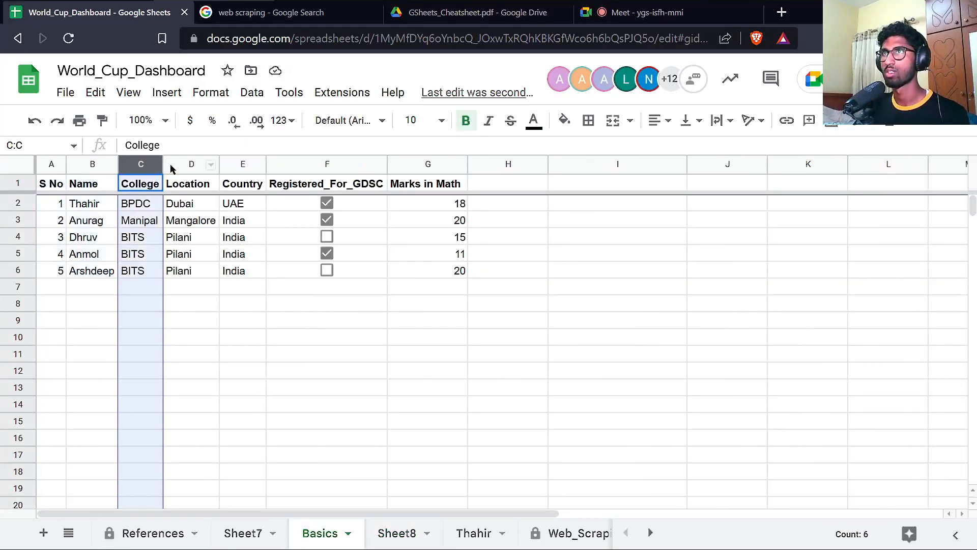
click(186, 163)
click(251, 164)
click(326, 163)
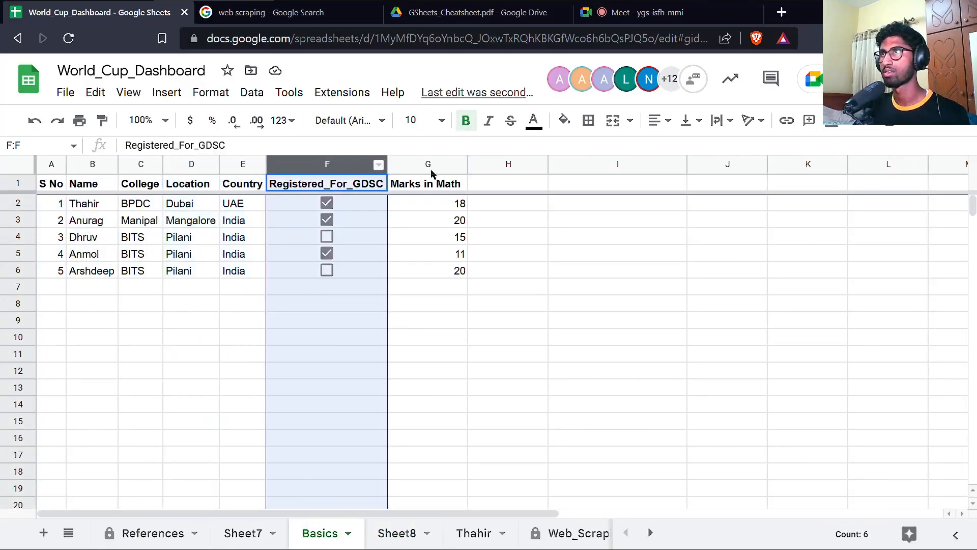
click(456, 164)
Change Col6 to Col7 in both the select and label clauses of K1's query on Sheet8 and apply the formula.
click(390, 545)
scroll(786, 229, right, 3)
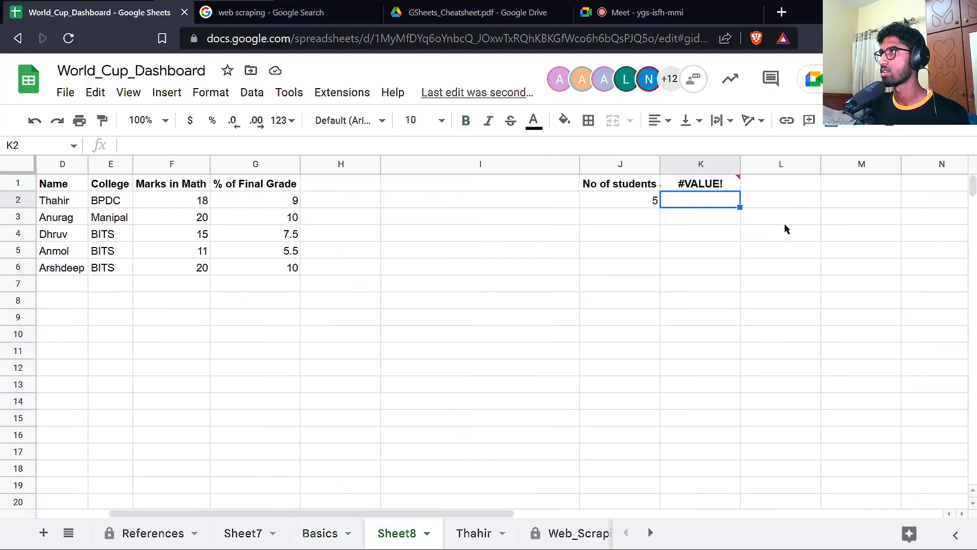
double_click(718, 185)
click(743, 207)
key(BackSpace)
text(7)
key(Down)
key(Down)
key(Left)
key(BackSpace)
text(7)
key(Return)
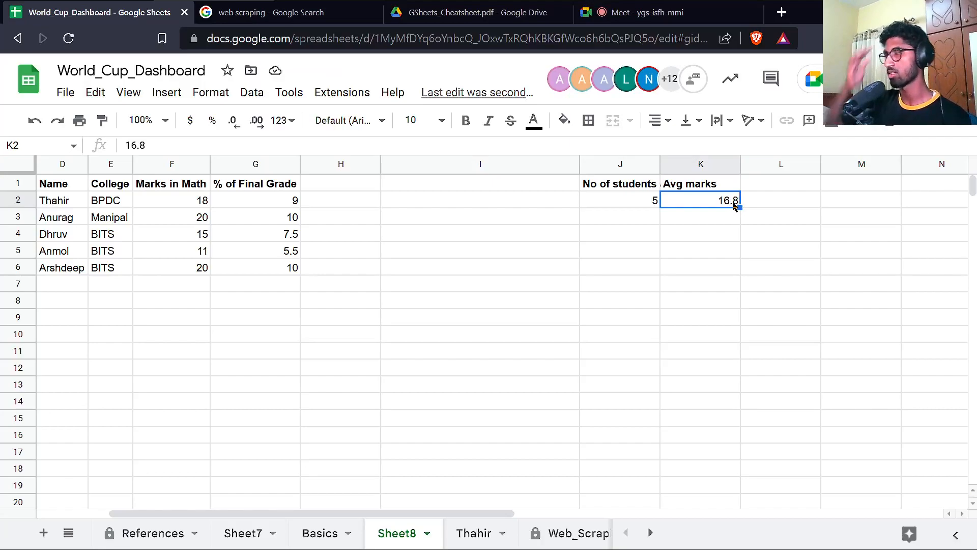
Extend K1's label text to 'Avg marks % wrt to total' and divide avg(Col7) by 20 in the select clause.
key(Up)
key(Return)
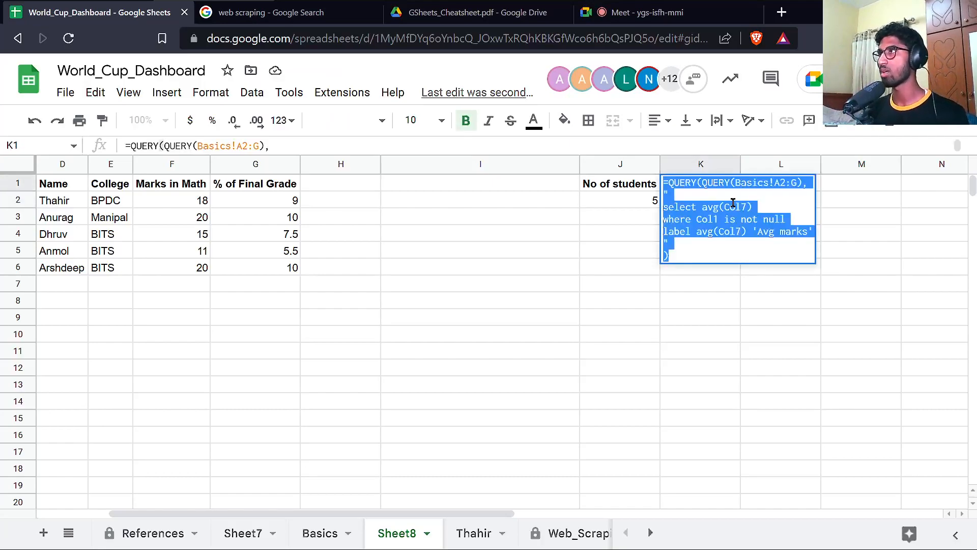
key(Up)
key(Left)
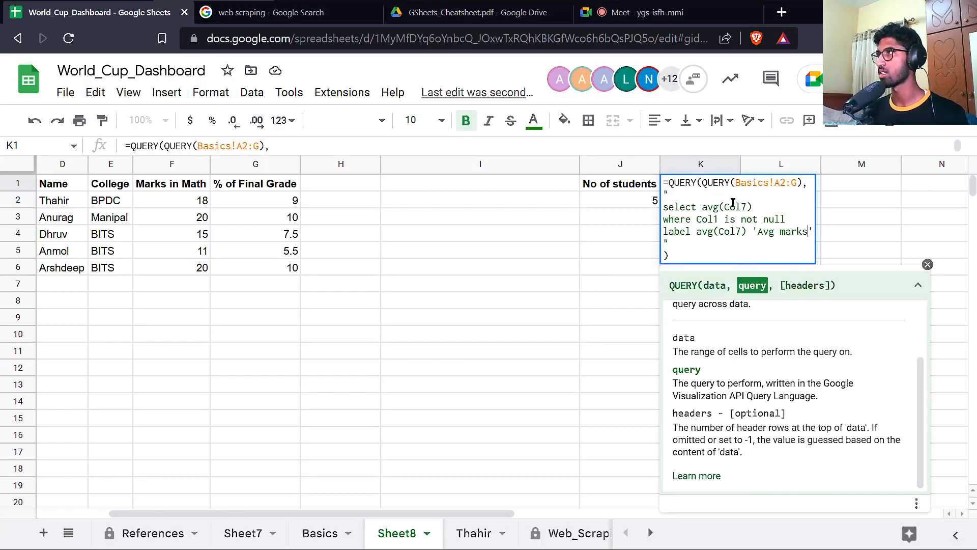
text(% wrt to total)
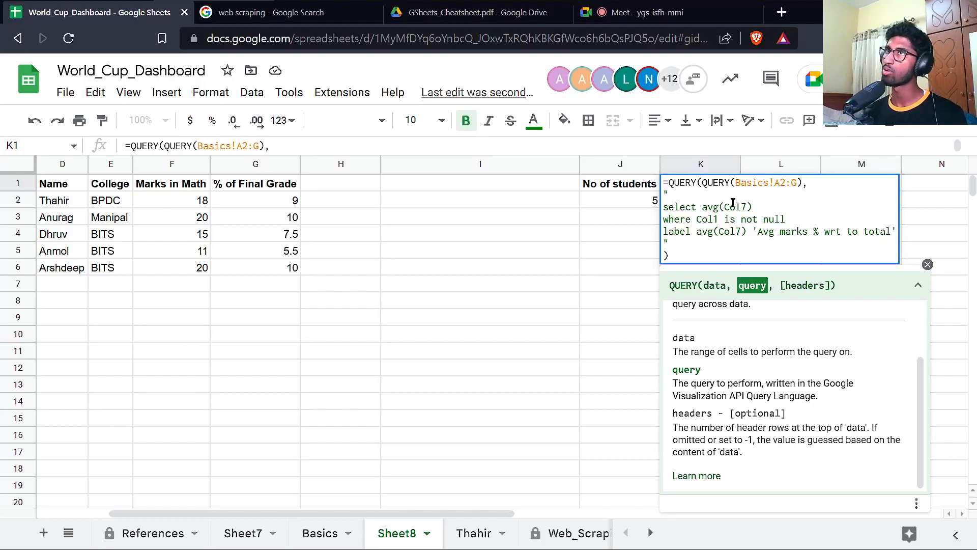
text(/20)
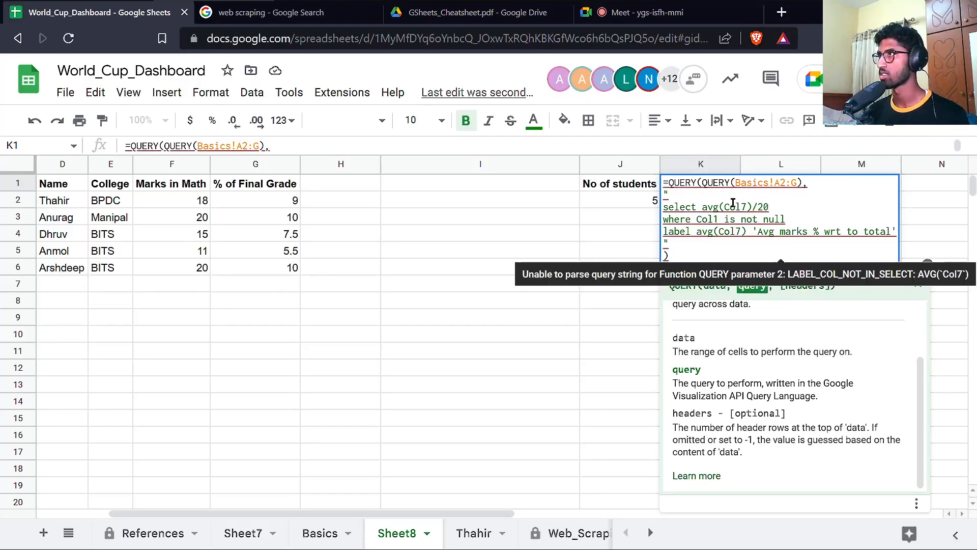
Try adding /20 to avg(Col7) in K1's label clause, and remove it again to compare against the select clause.
text(/20)
key(ctrl+shift+Left)
key(ctrl+shift+Left)
key(ctrl+shift+Left)
key(ctrl+shift+Left)
key(ctrl+shift+Left)
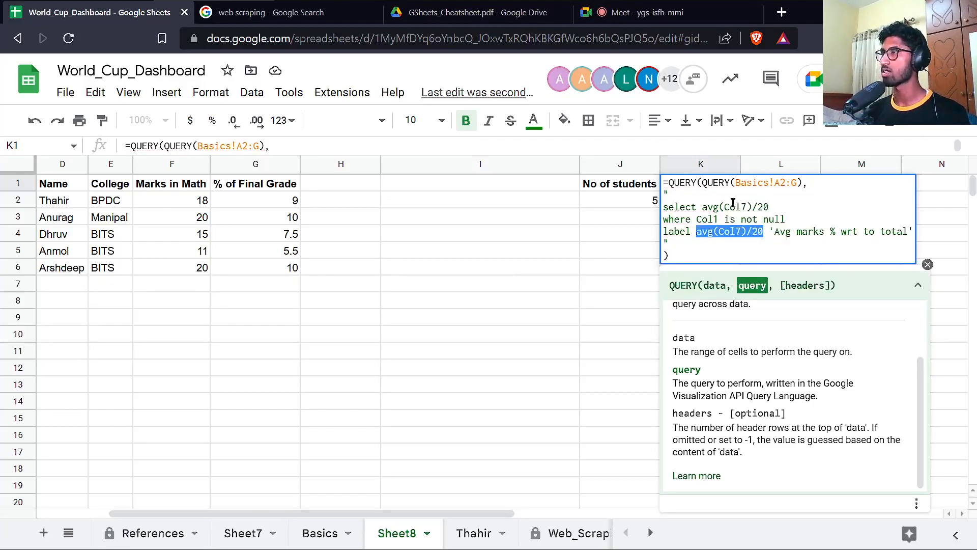
click(703, 206)
drag(768, 233, 693, 239)
drag(703, 206, 749, 233)
key(BackSpace)
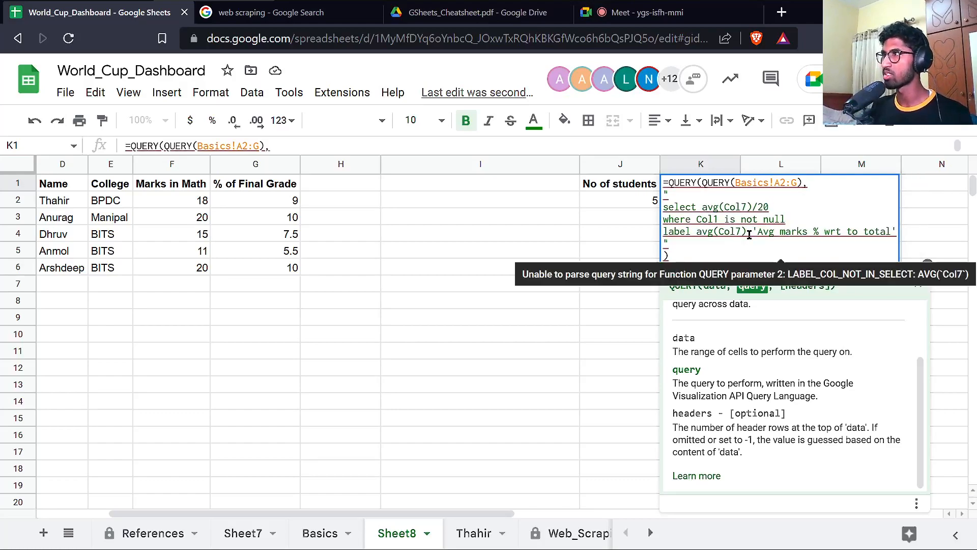
Append /20 to avg(Col7) in K1's label clause to match the select expression and apply the formula.
drag(702, 207, 773, 203)
key(ctrl+c)
drag(696, 232, 748, 231)
click(749, 231)
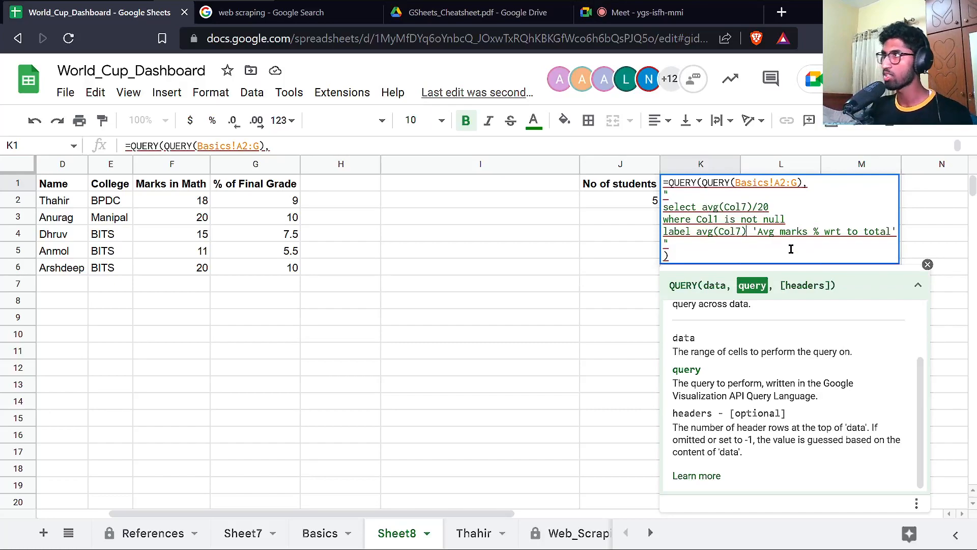
text(/20)
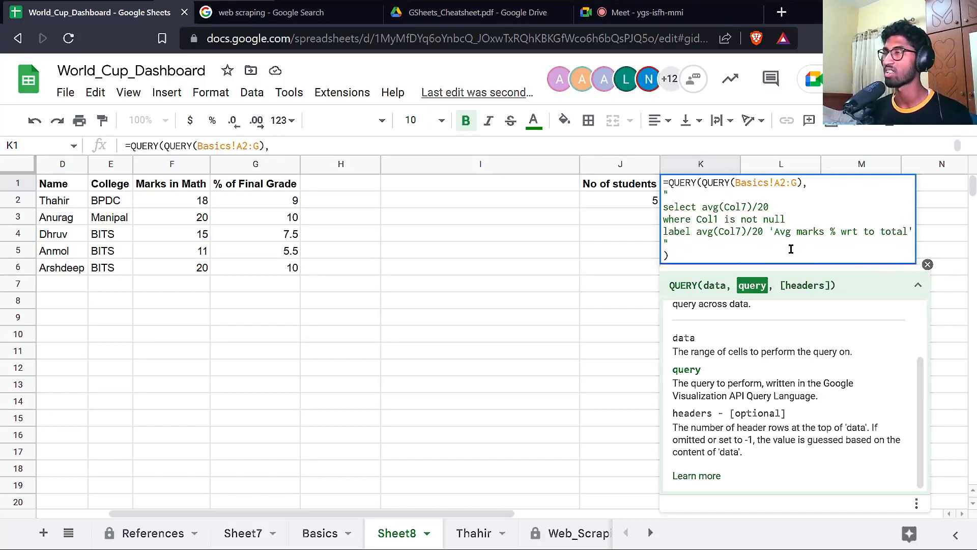
key(ctrl+Return)
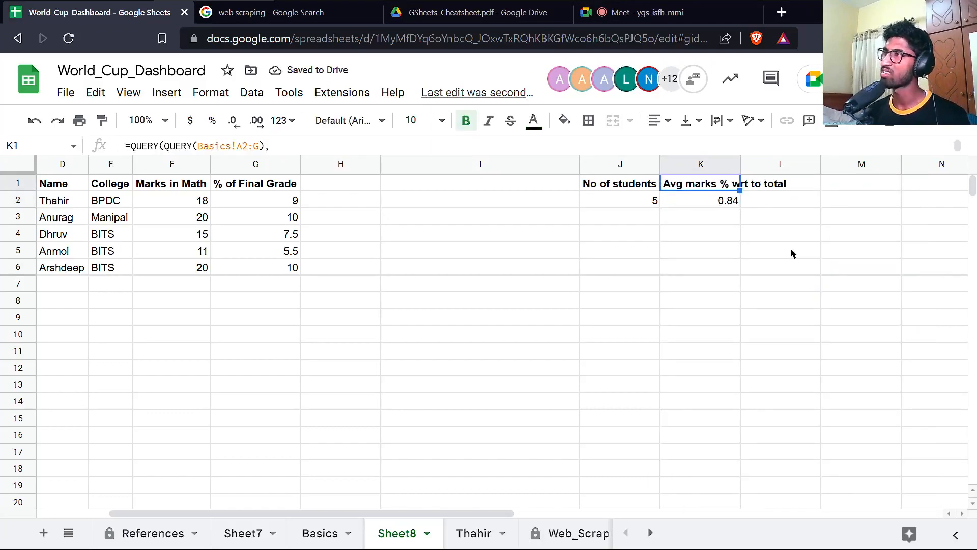
Try inserting a format clause for avg(Col7)/20 between the where and label clauses of K1's query.
key(Down)
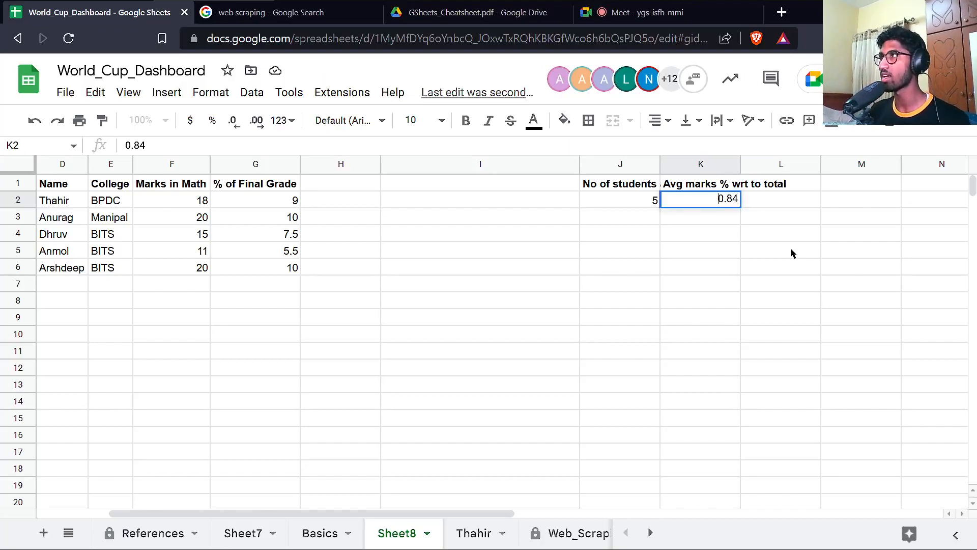
key(Up)
key(Return)
key(Up)
key(Up)
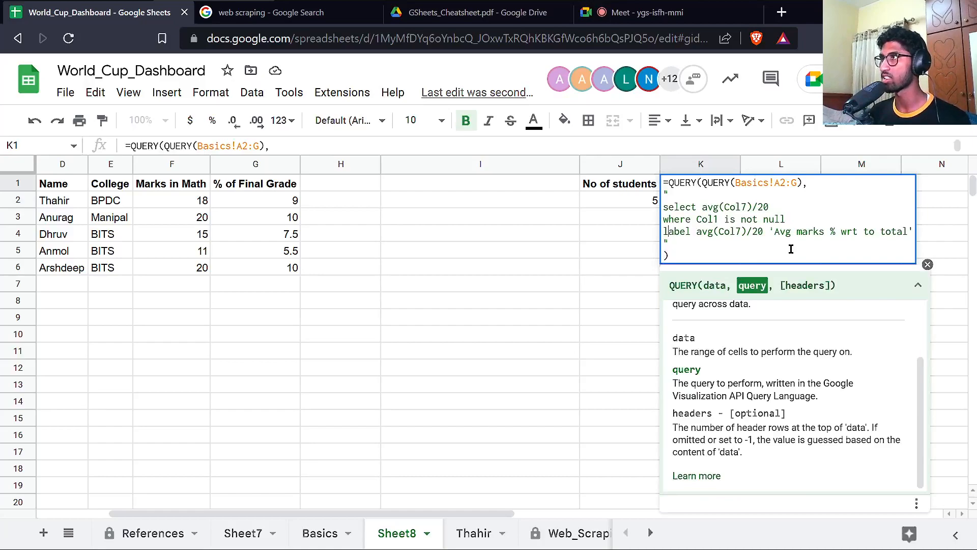
key(End)
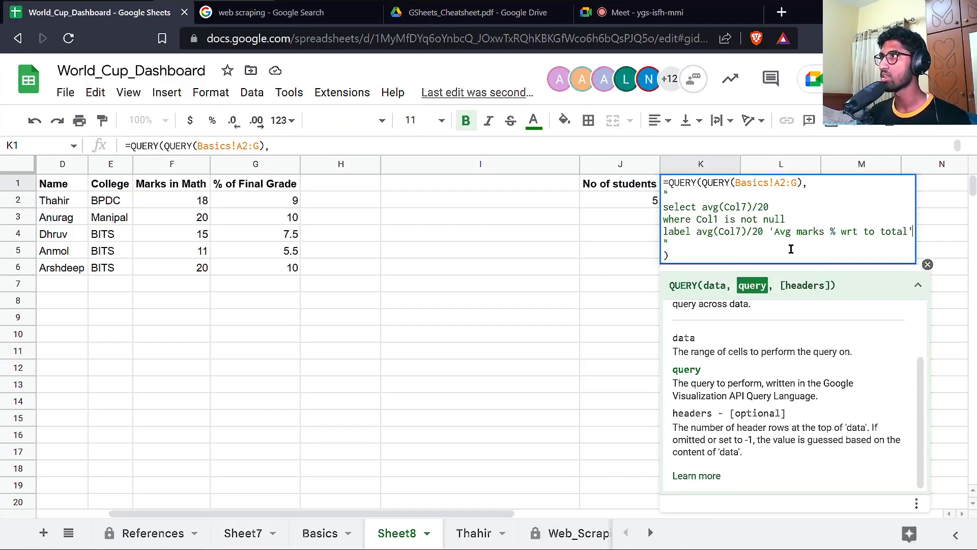
key(Up)
key(alt+Return)
text(format)
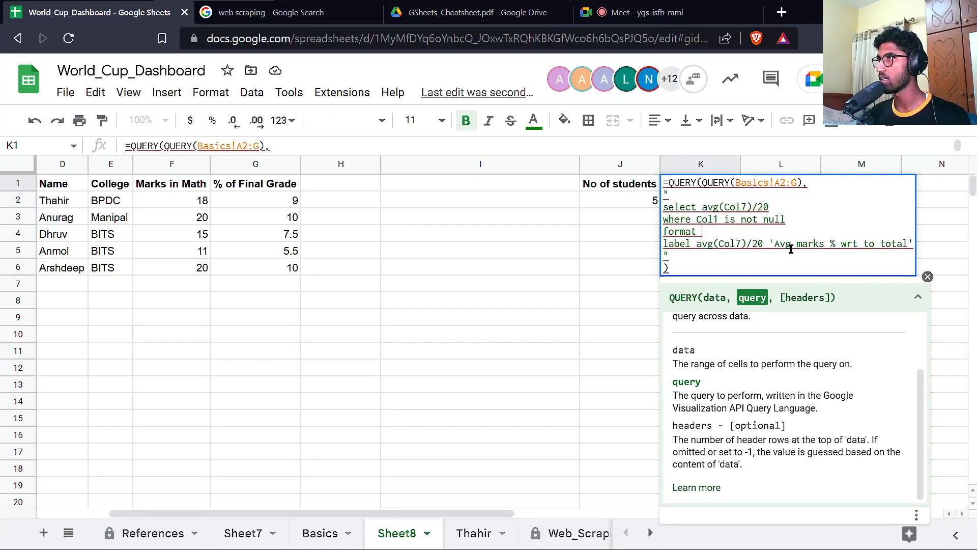
key(ctrl+v)
text(")
key(ctrl+z)
key(ctrl+z)
Add the clause format avg(Col7)/20 '#.#' below the label clause in K1's query and apply the formula.
key(alt+Return)
text(format avg(Col7)/20 '#.#')
key(Return)
Change the format pattern in K1's query to '#%' and apply the formula.
key(Up)
key(Return)
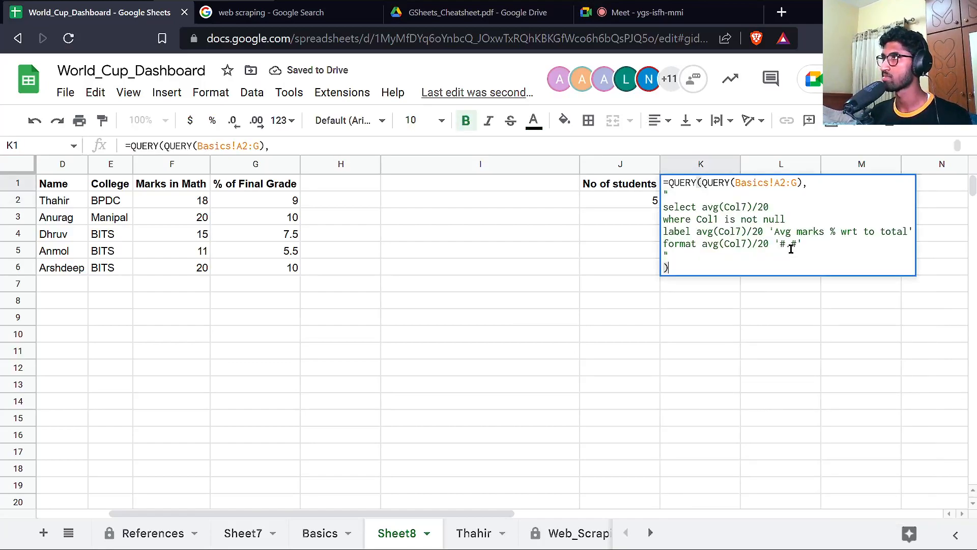
text(%)
key(Return)
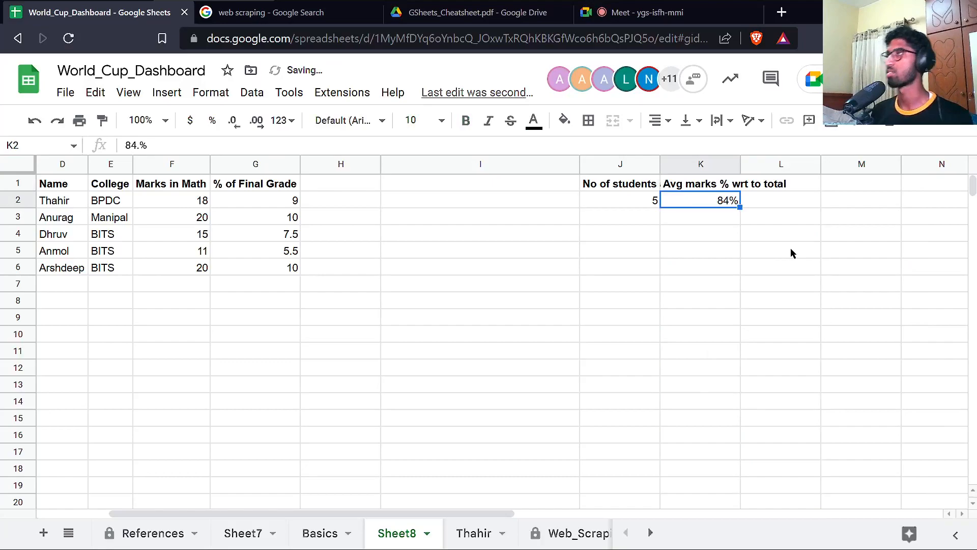
Review the order of the select, where, label and format clauses in K1's query, highlighting each one.
key(Up)
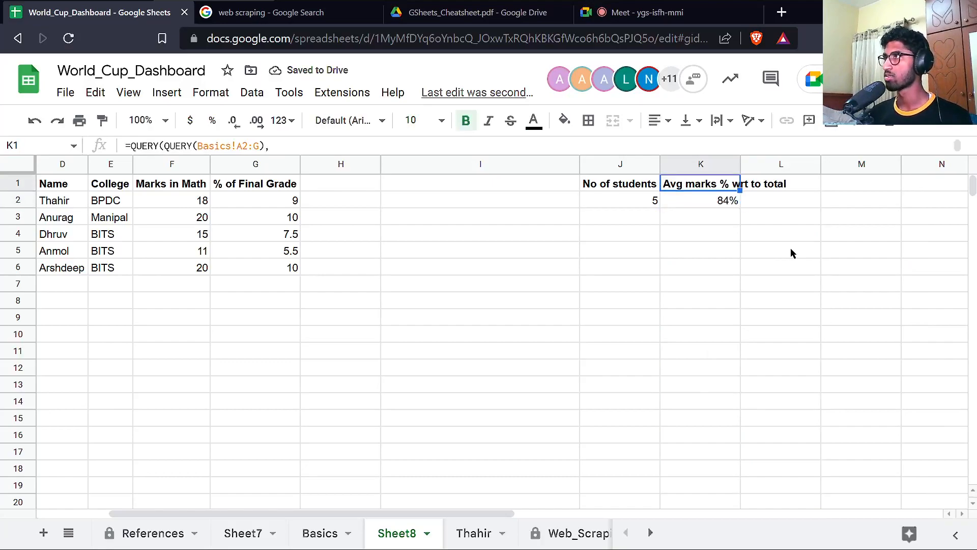
key(Return)
key(Left)
key(Up)
key(Up)
key(Up)
key(Up)
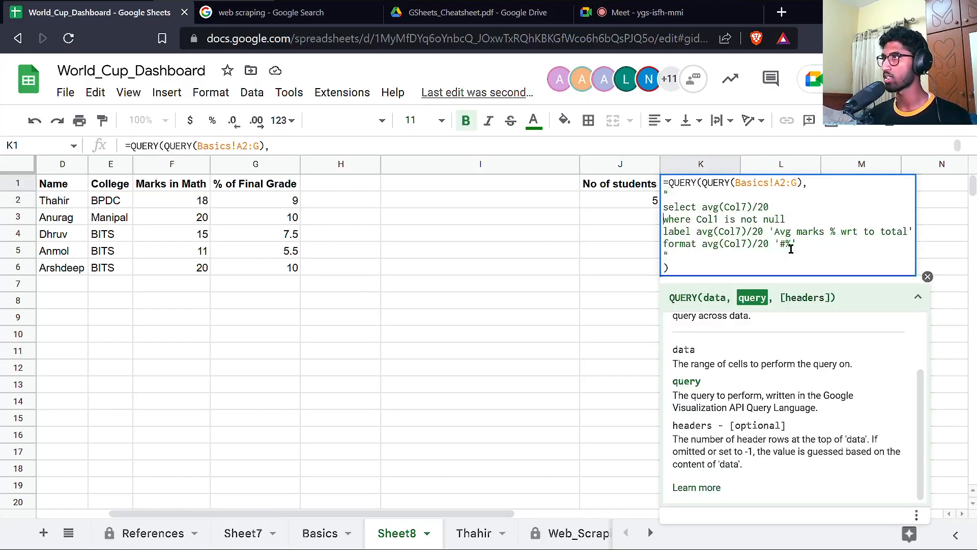
key(Up)
key(ctrl+shift+Right)
key(shift+End)
key(Left)
key(ctrl+shift+Right)
key(Left)
key(Down)
key(ctrl+shift+Right)
key(Left)
key(Down)
key(ctrl+shift+Right)
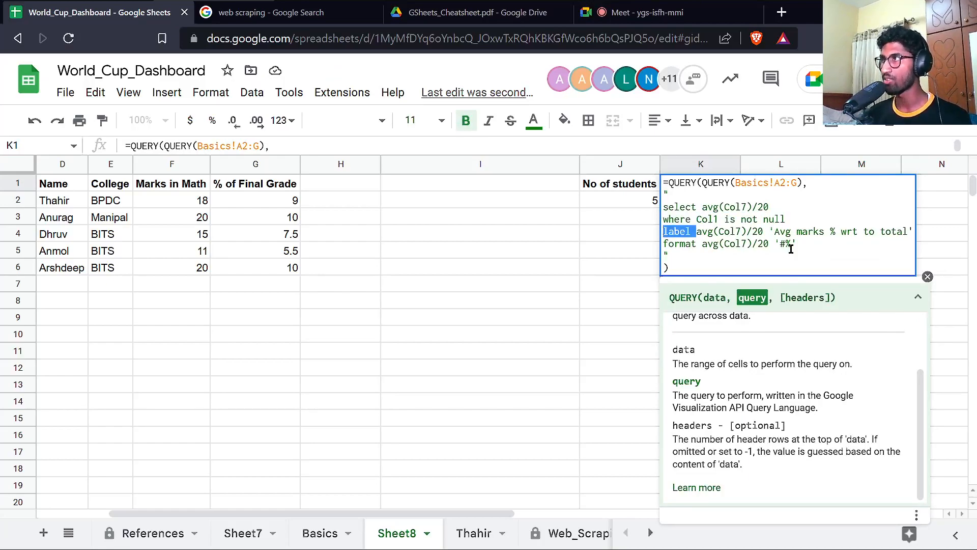
key(Left)
key(Down)
key(ctrl+shift+Right)
key(shift+End)
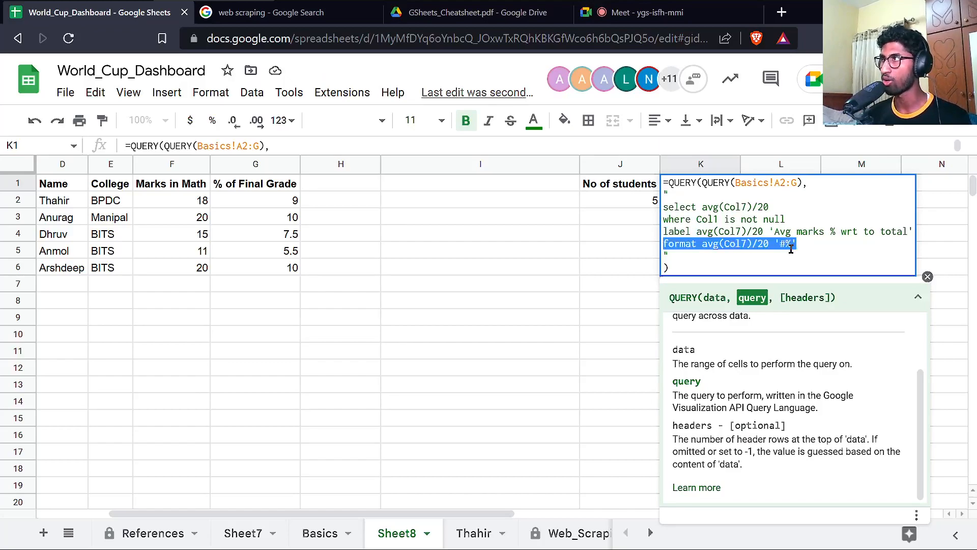
Change the format pattern in K1's query to '#.#%' and apply the formula.
click(791, 248)
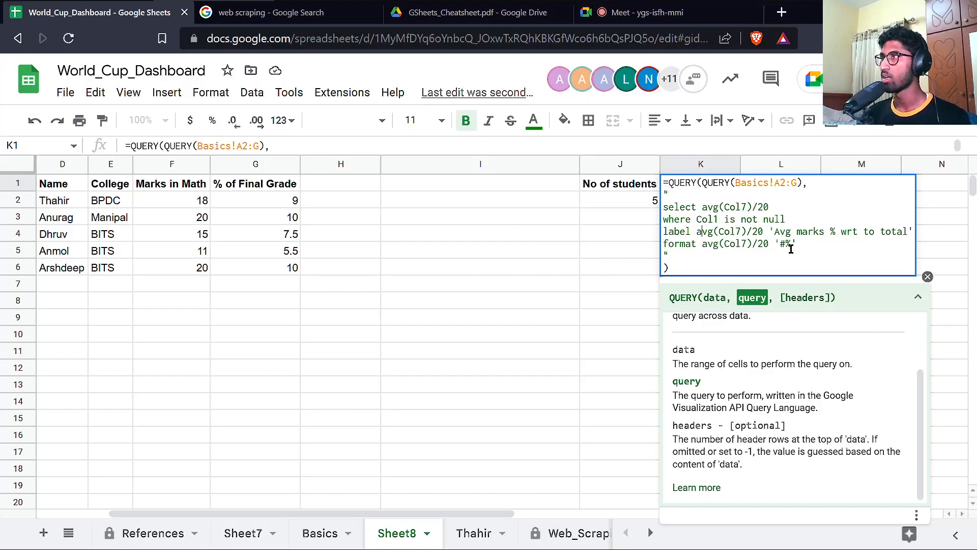
key(shift+End)
key(Down)
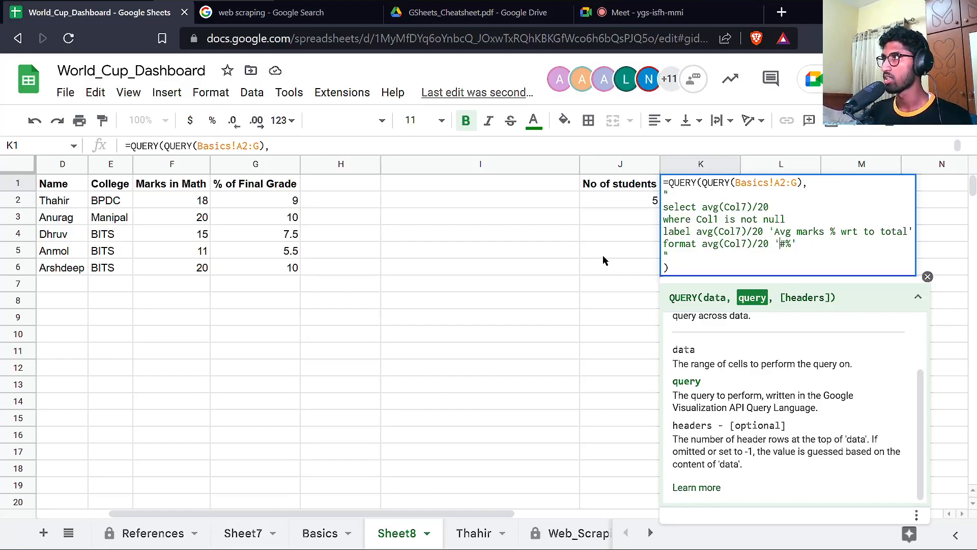
key(shift+Right)
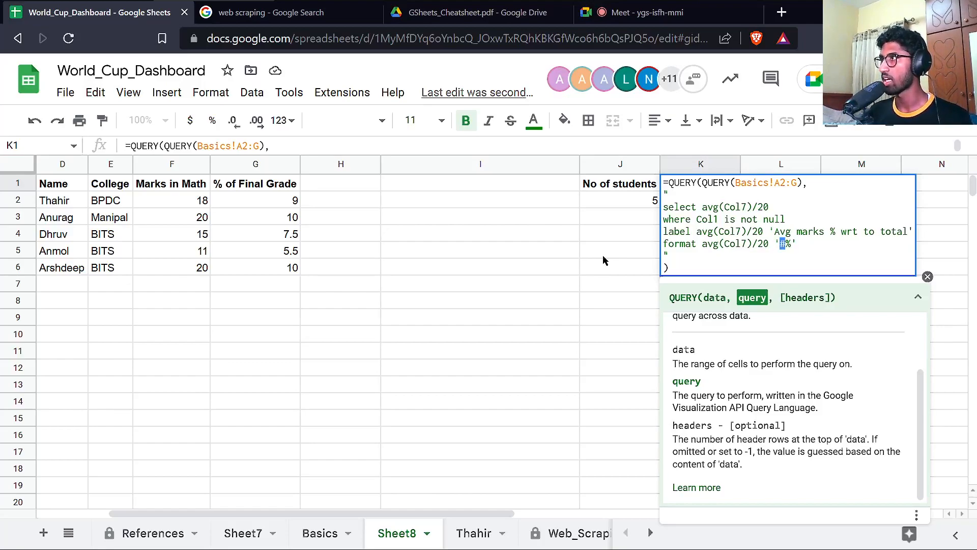
key(Right)
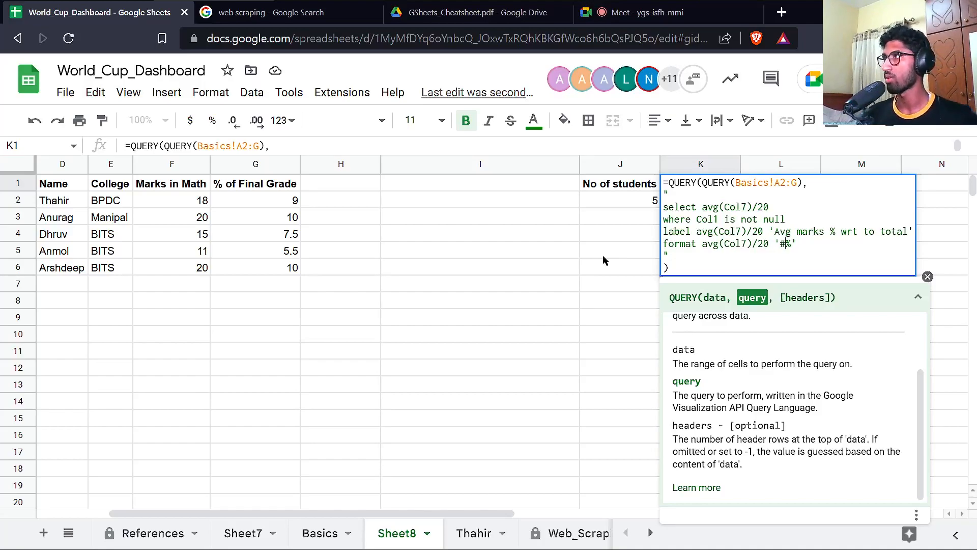
text(.#)
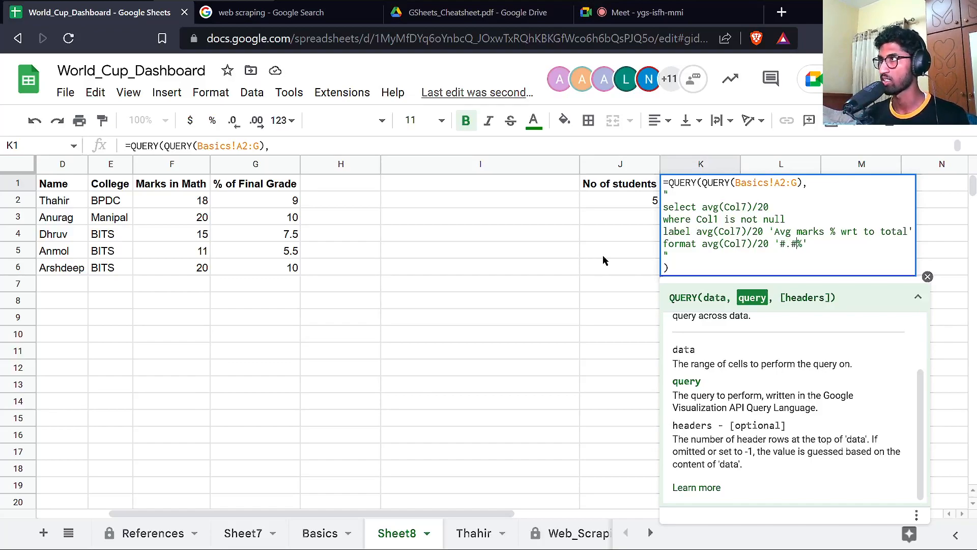
key(Return)
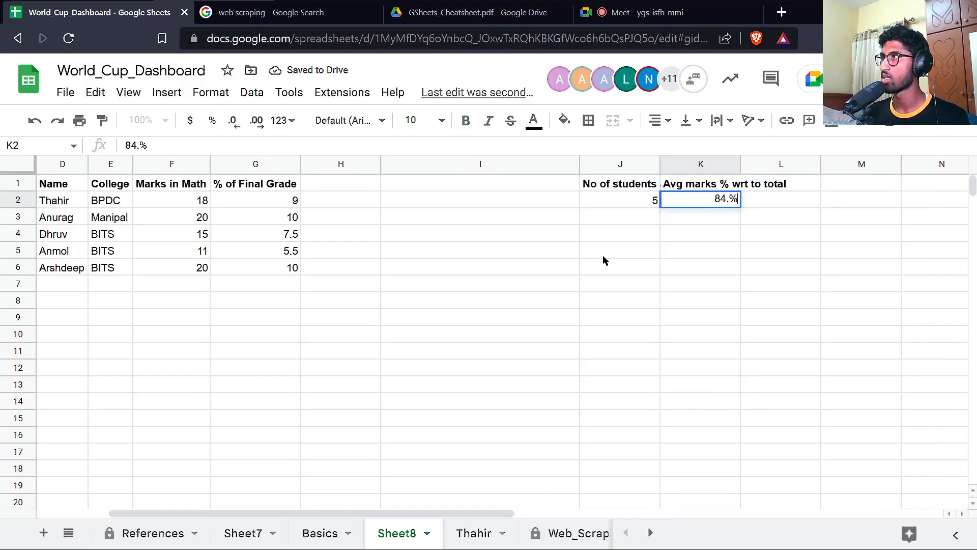
Review the % sign in K1's format pattern together with the /20 division in the select clause, highlighting each one.
key(Up)
key(Return)
key(Left)
key(shift+Right)
key(shift+Right)
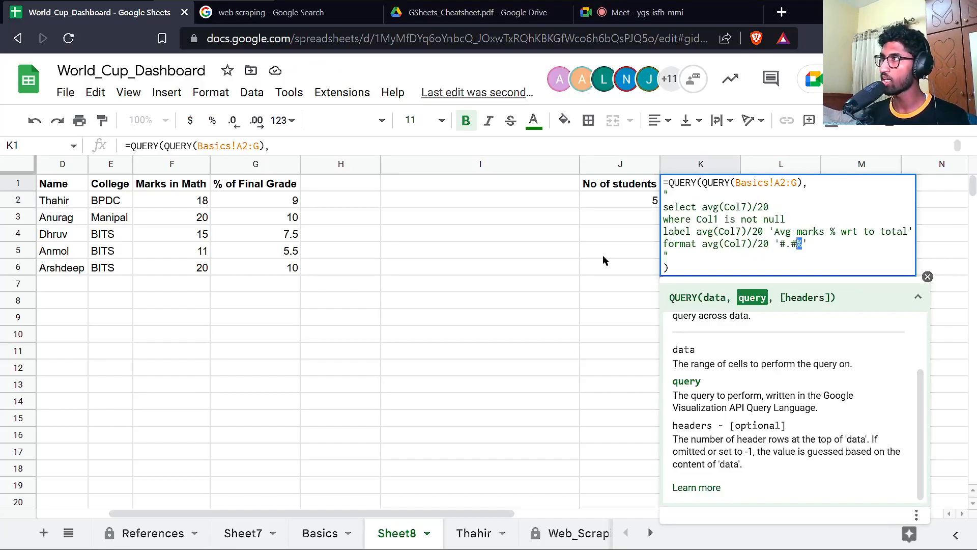
key(Left)
key(Up)
key(shift+Left)
key(shift+Left)
key(shift+Left)
key(shift+Left)
key(shift+Left)
key(shift+Left)
key(shift+Left)
key(shift+Left)
key(shift+Left)
key(shift+Left)
key(shift+Left)
key(shift+Left)
key(shift+Left)
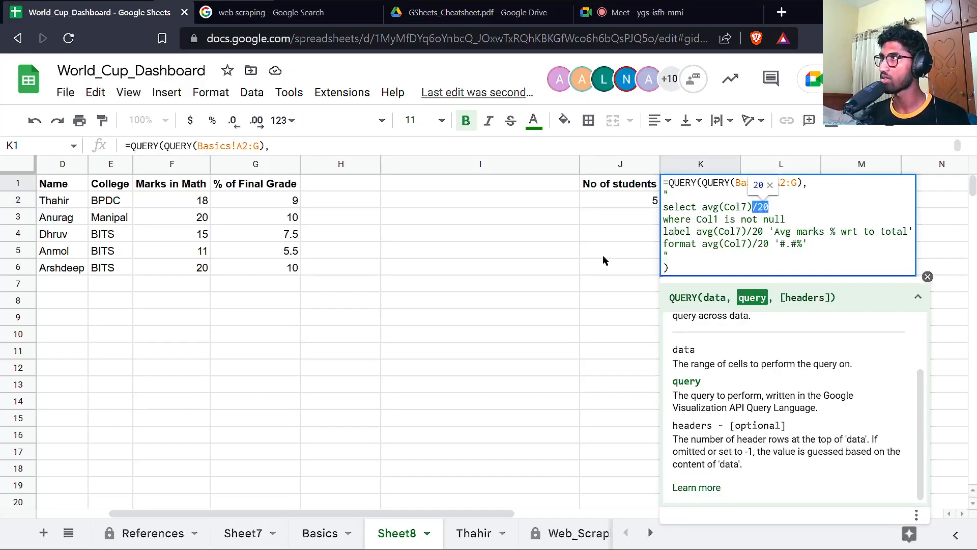
key(shift+Down)
key(Down)
key(Down)
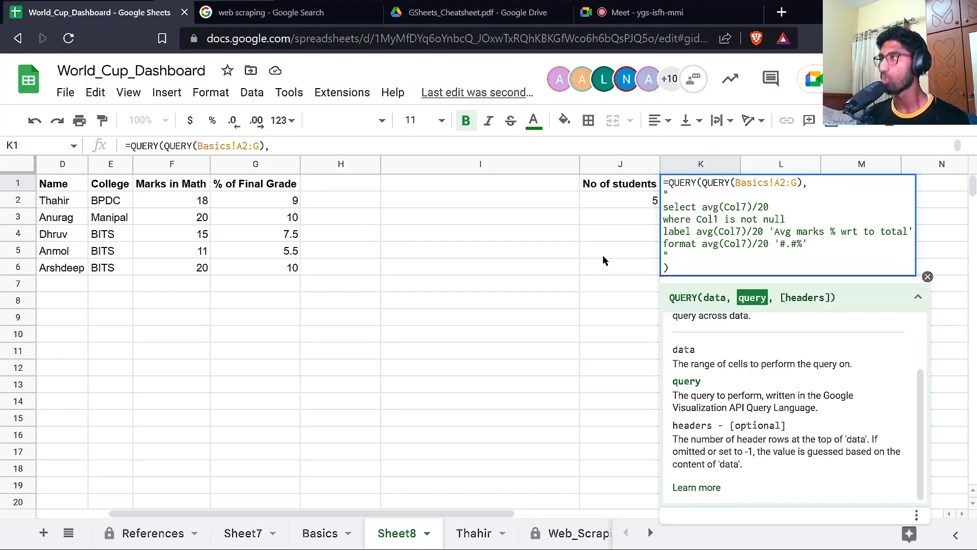
Try inserting the text esntenn between #.# and % in K1's format pattern and apply the formula.
text(percent)
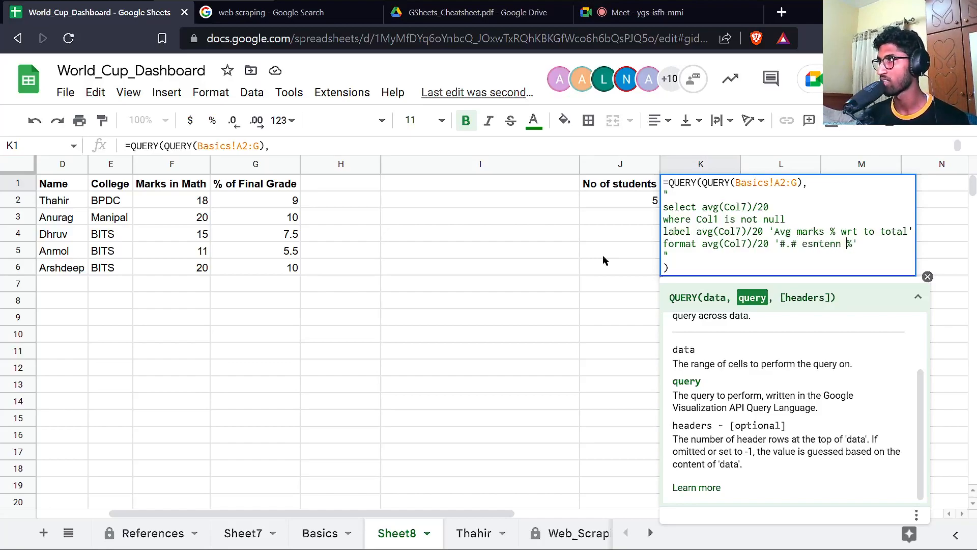
key(Return)
Remove the extra text from K1's format pattern, leaving '#.# %', and apply the formula.
key(Up)
key(Return)
key(Left)
key(Left)
key(Left)
key(Left)
key(Left)
key(Left)
key(ctrl+BackSpace)
key(Return)
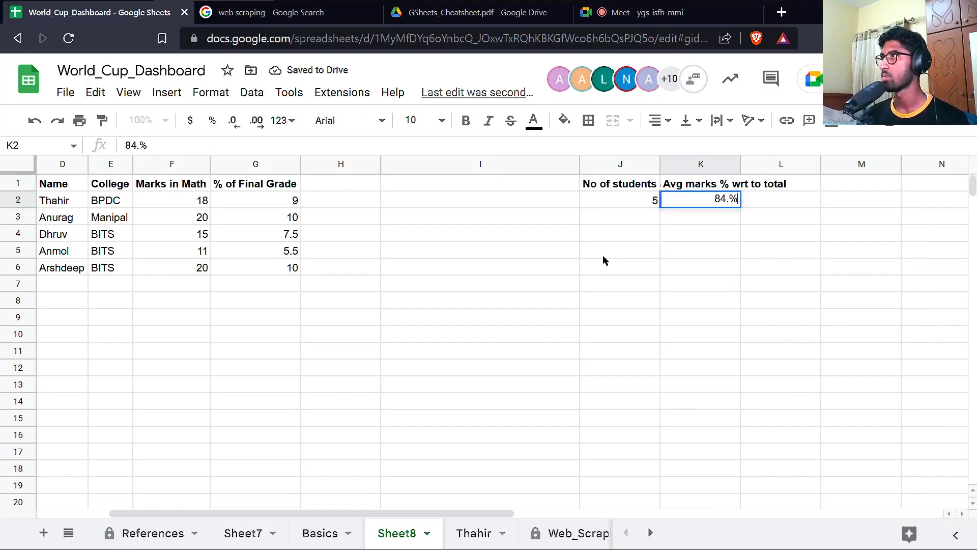
Shorten the format pattern in K1's query to '# %' and apply the formula.
key(Up)
key(Return)
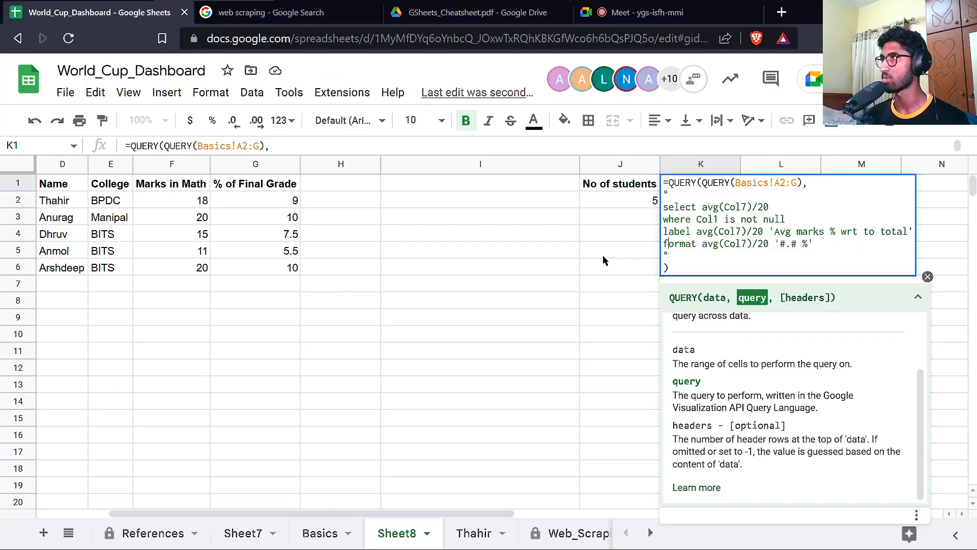
key(Delete)
key(Delete)
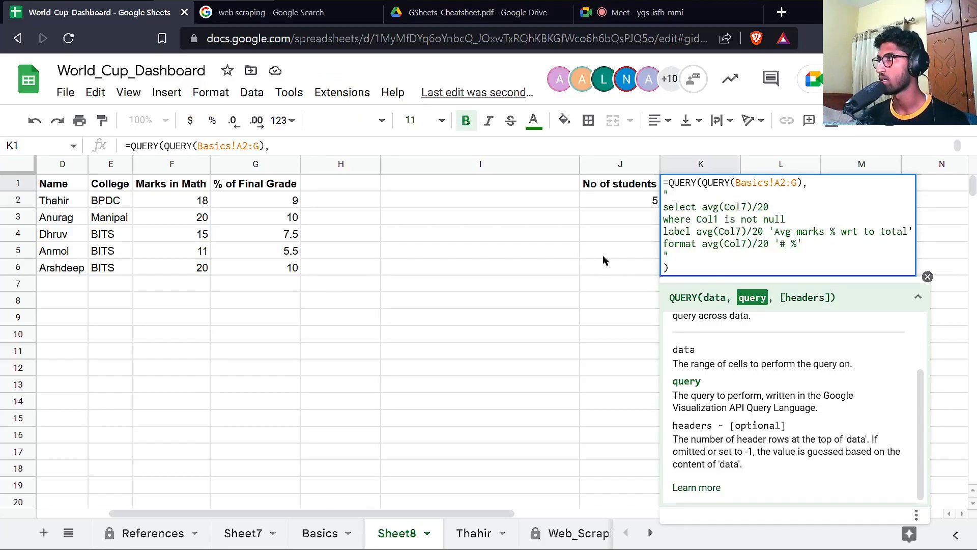
key(Return)
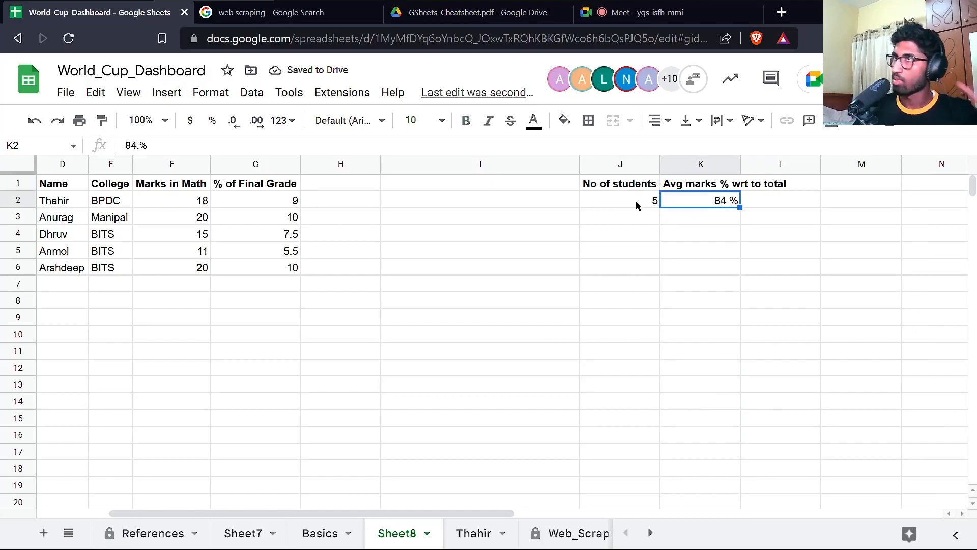
Insert a chart from the query output range D1:G6.
drag(637, 204, 700, 202)
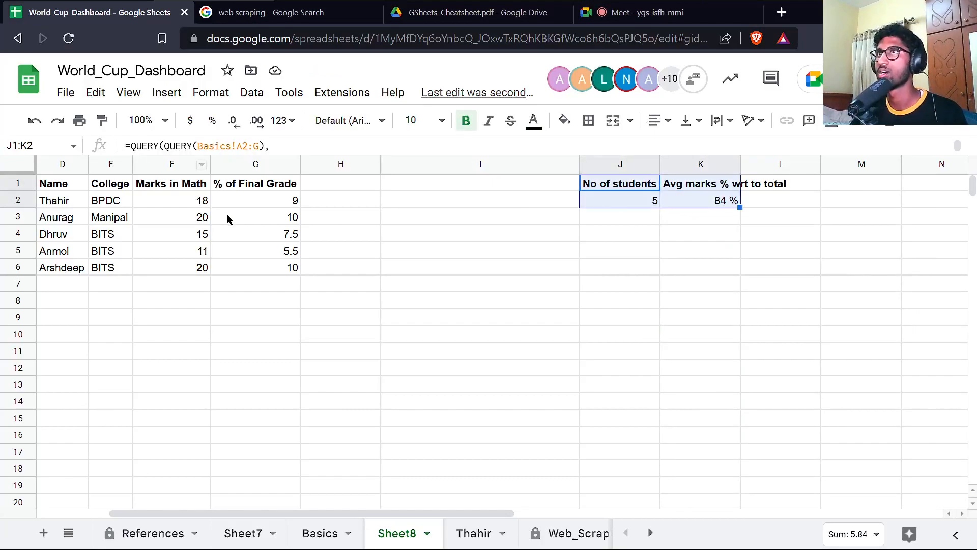
scroll(228, 217, left, 3)
click(223, 182)
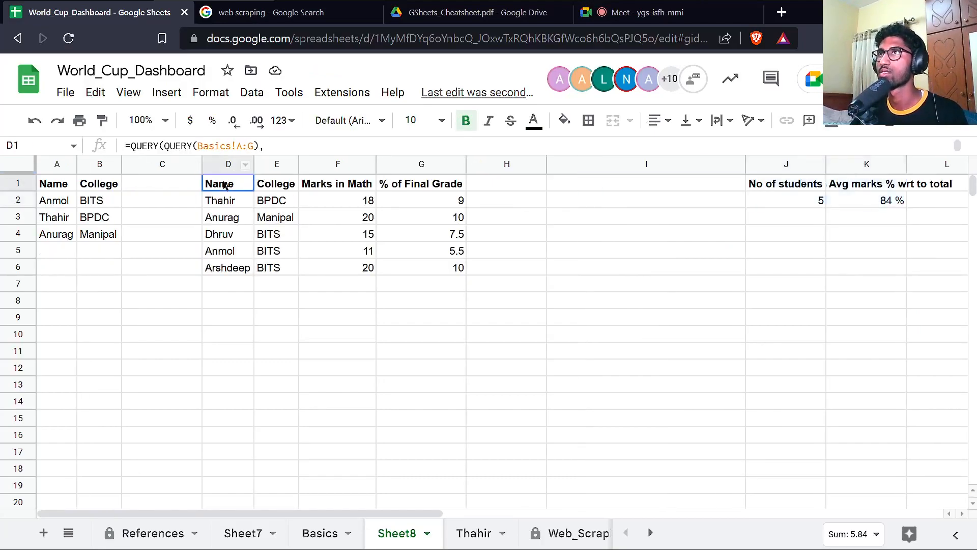
shift+click(431, 270)
click(153, 99)
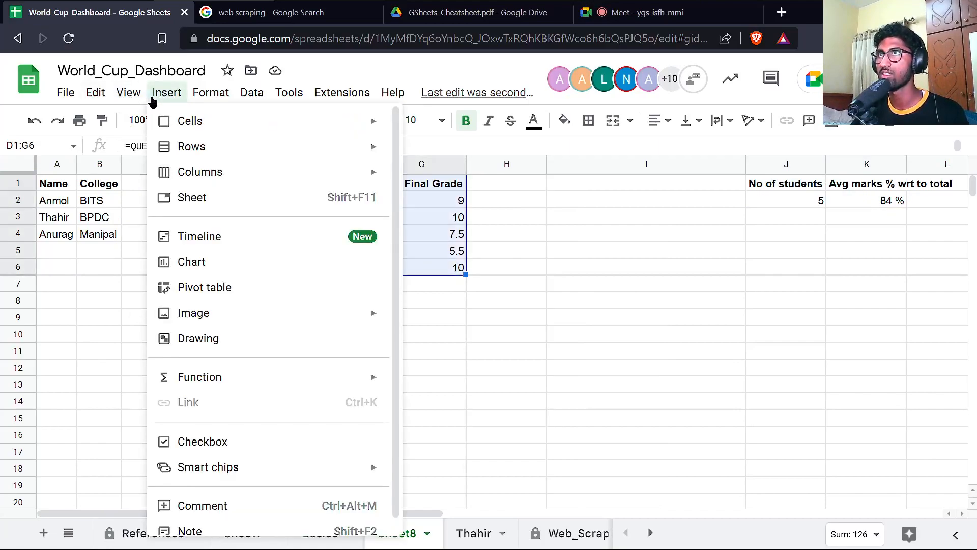
click(213, 267)
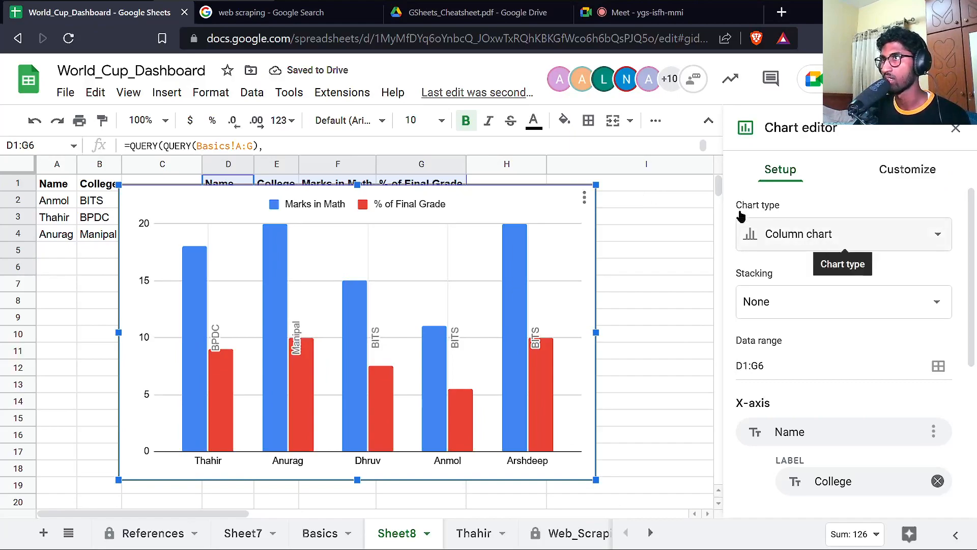
Move the chart clear of the D1:G6 table to start in column H and change it to a bar chart.
drag(195, 226, 563, 226)
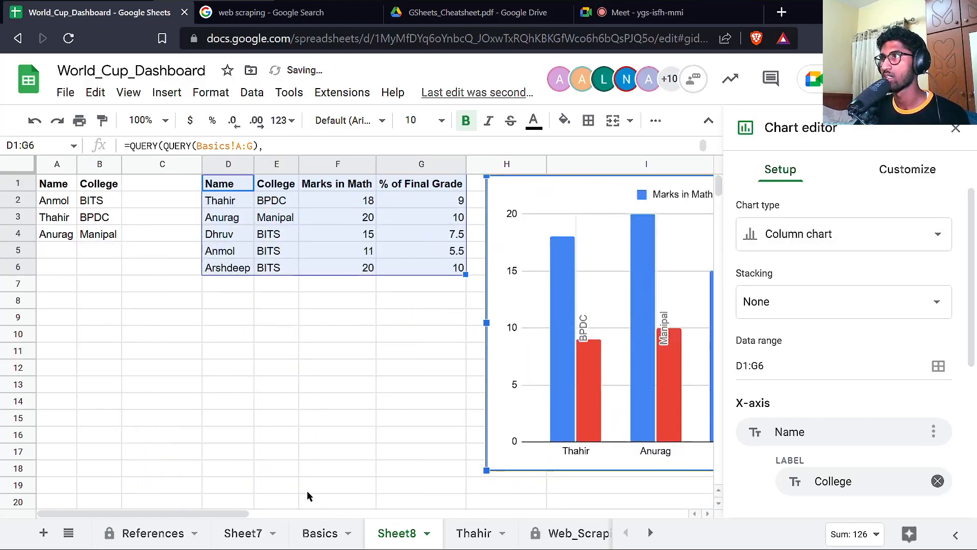
drag(247, 513, 311, 514)
click(818, 235)
scroll(774, 400, down, 2)
scroll(771, 417, down, 1)
click(768, 413)
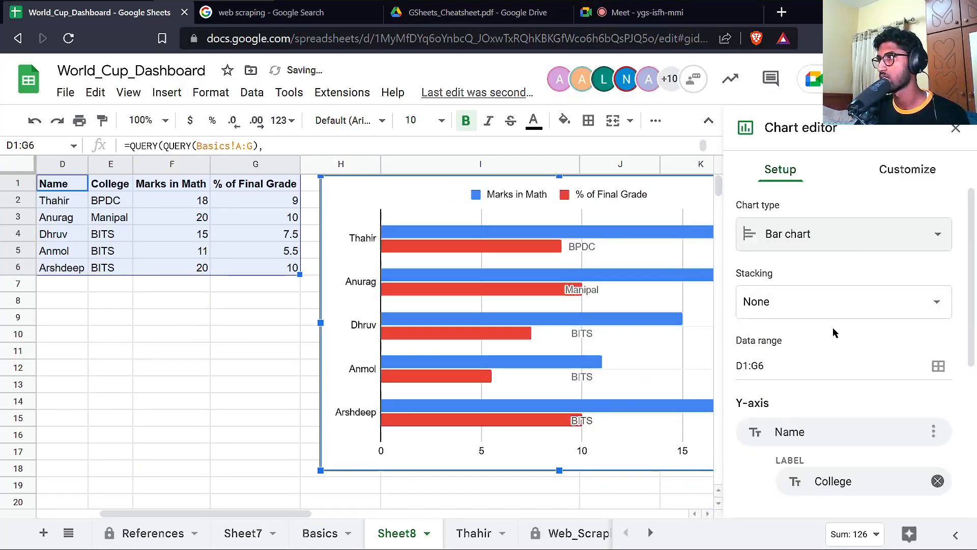
Remove the Marks in Math series from the bar chart.
scroll(829, 328, down, 7)
scroll(865, 402, up, 3)
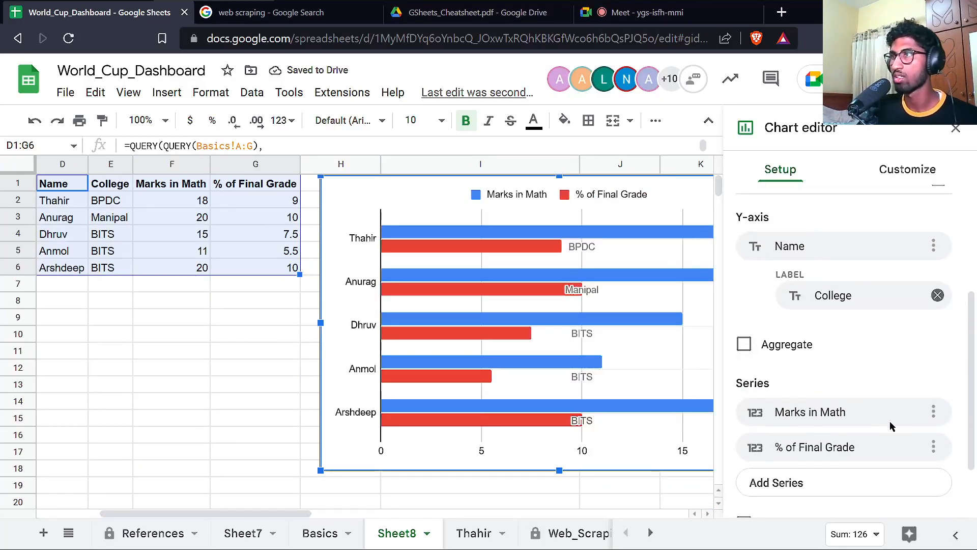
click(934, 412)
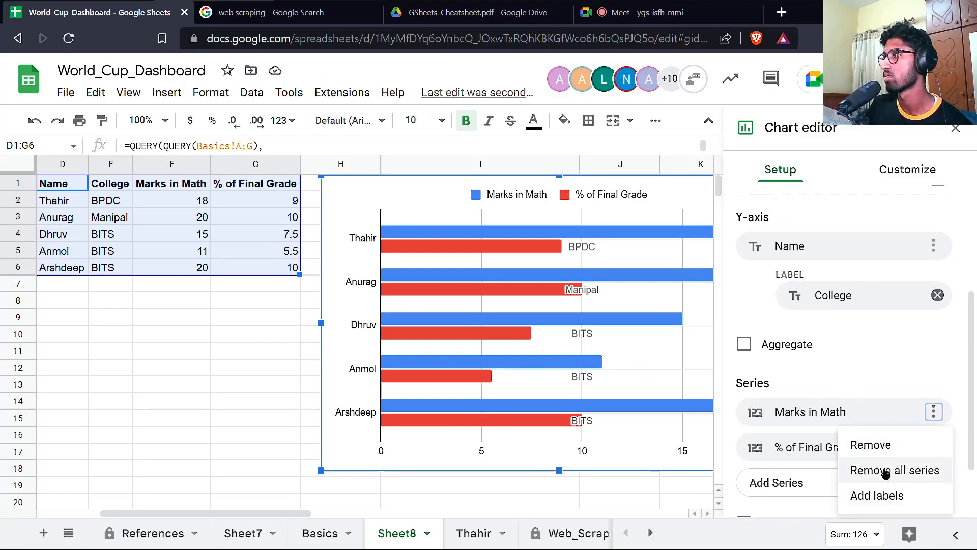
click(881, 448)
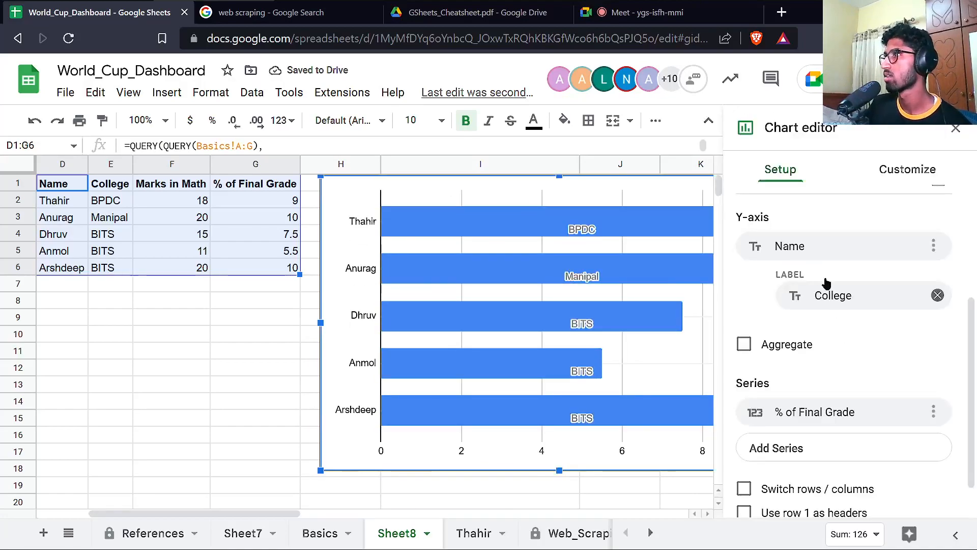
Remove the College label from the bar chart's Y-axis.
scroll(917, 377, up, 2)
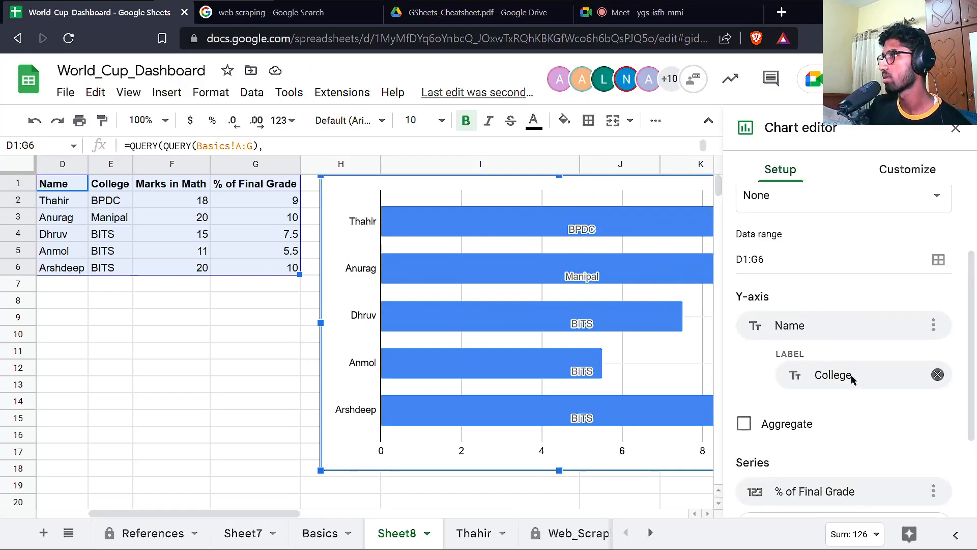
click(929, 378)
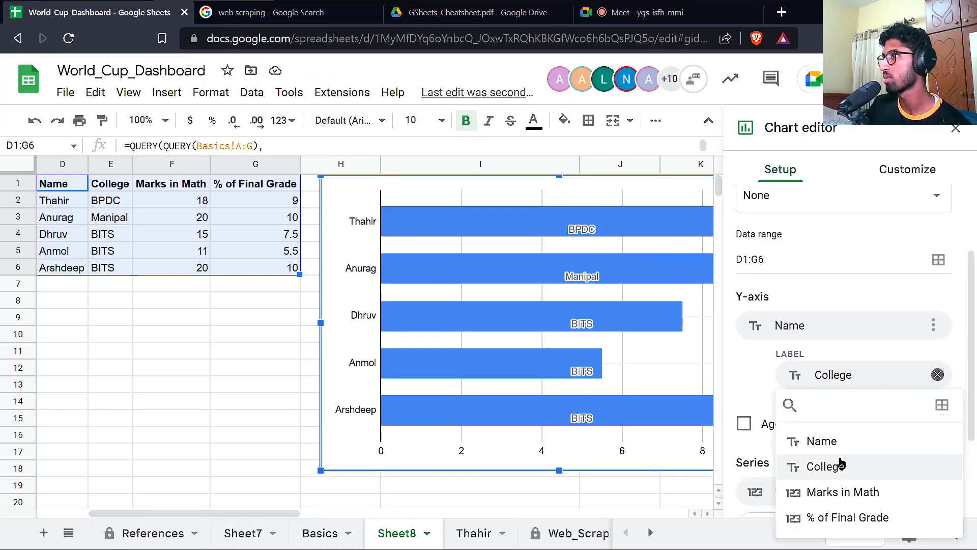
click(822, 441)
click(547, 205)
click(581, 228)
click(938, 451)
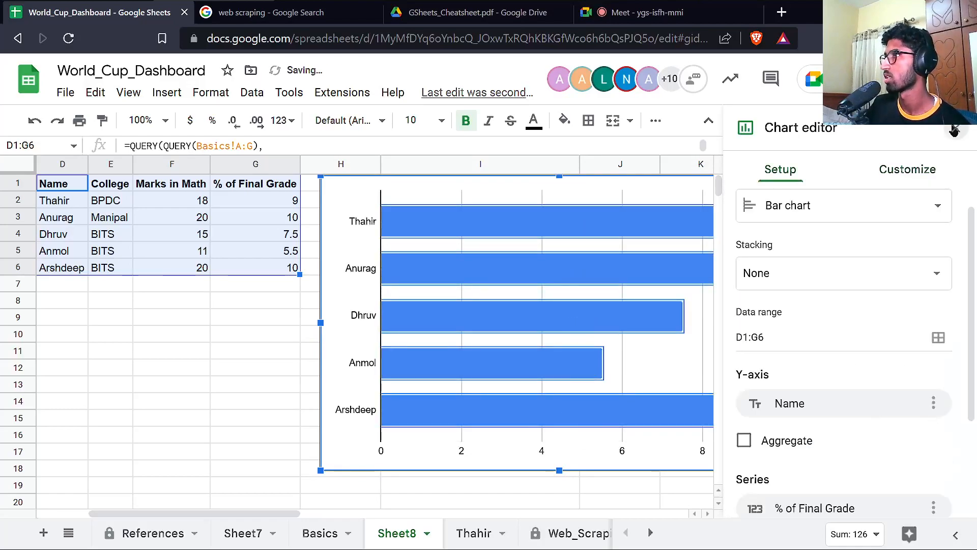
Review the bar chart's Y-axis and series settings, and inspect the column G header and the first value under it.
click(954, 129)
click(636, 227)
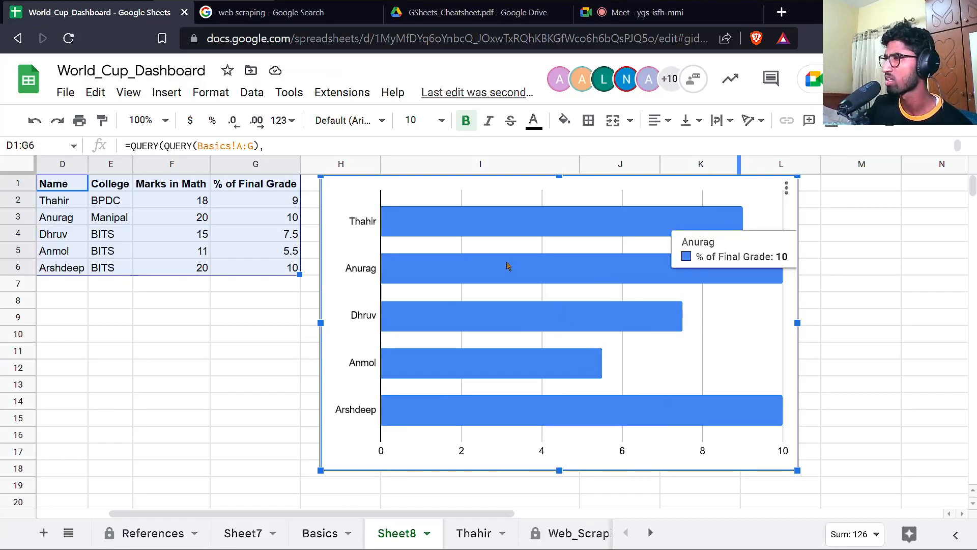
double_click(515, 193)
scroll(890, 342, down, 3)
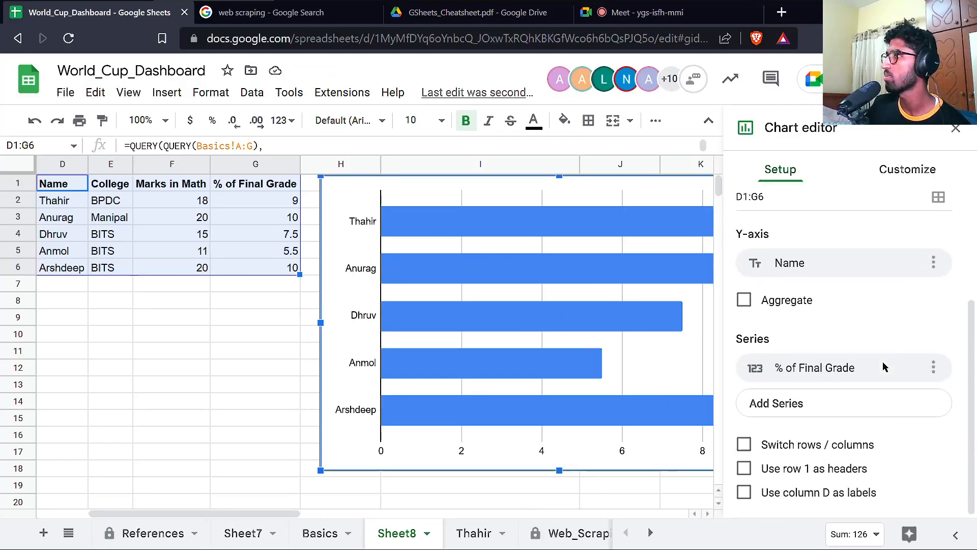
scroll(803, 316, up, 1)
scroll(803, 314, down, 1)
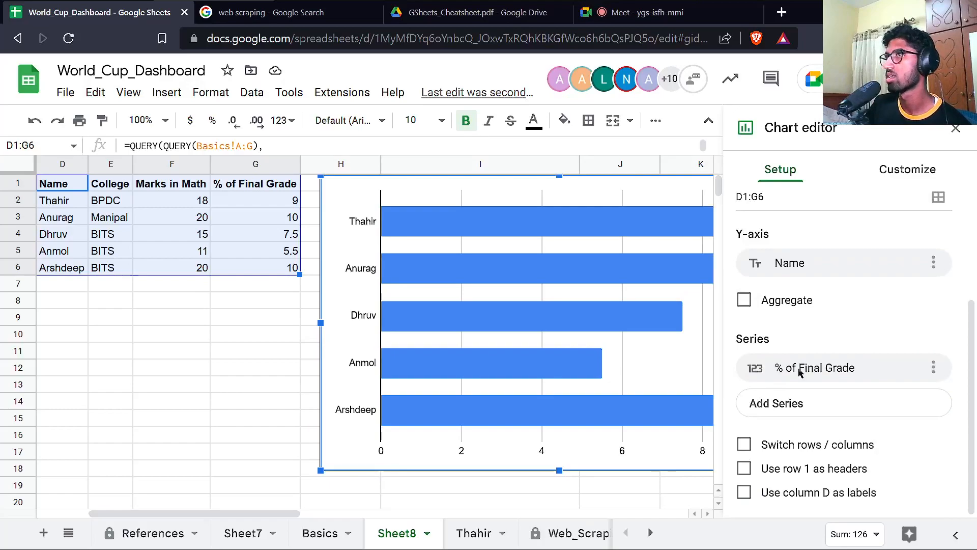
double_click(269, 187)
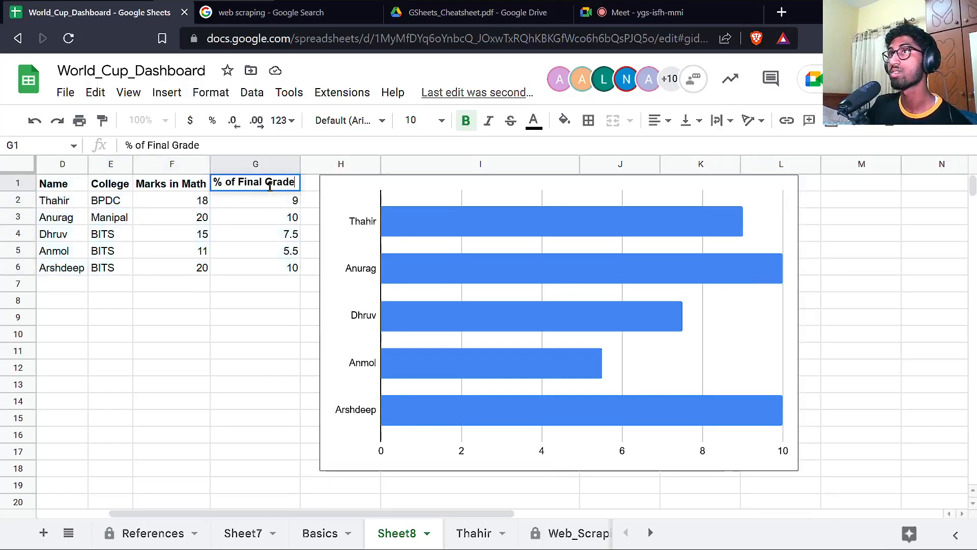
double_click(285, 200)
double_click(266, 191)
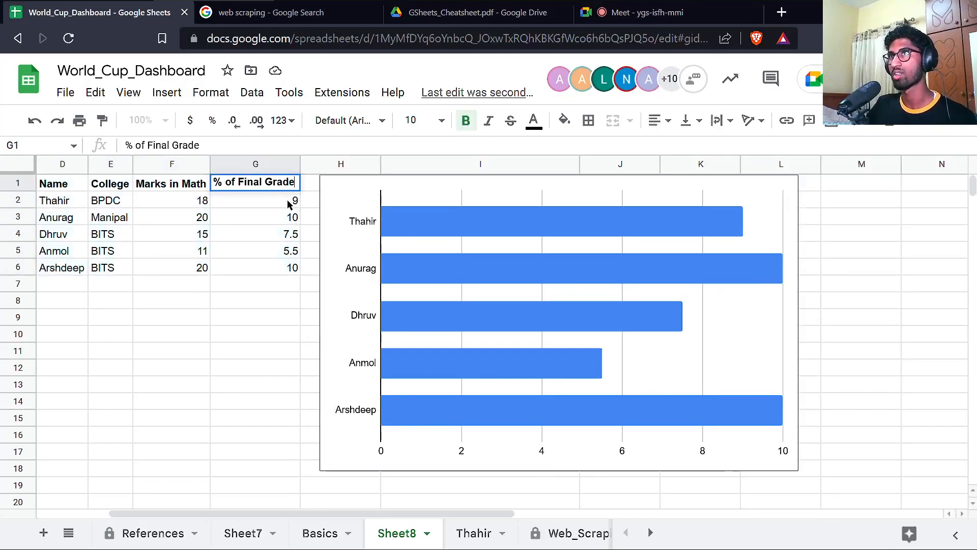
click(275, 200)
Change the calculated column in the D1 query formula to Col7/20*100 in both the select and label clauses.
scroll(157, 194, left, 3)
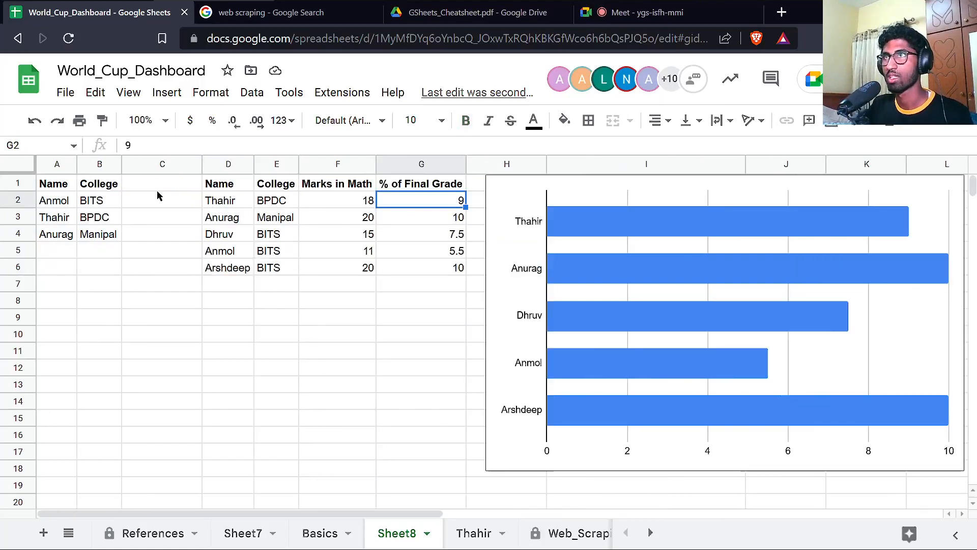
double_click(220, 187)
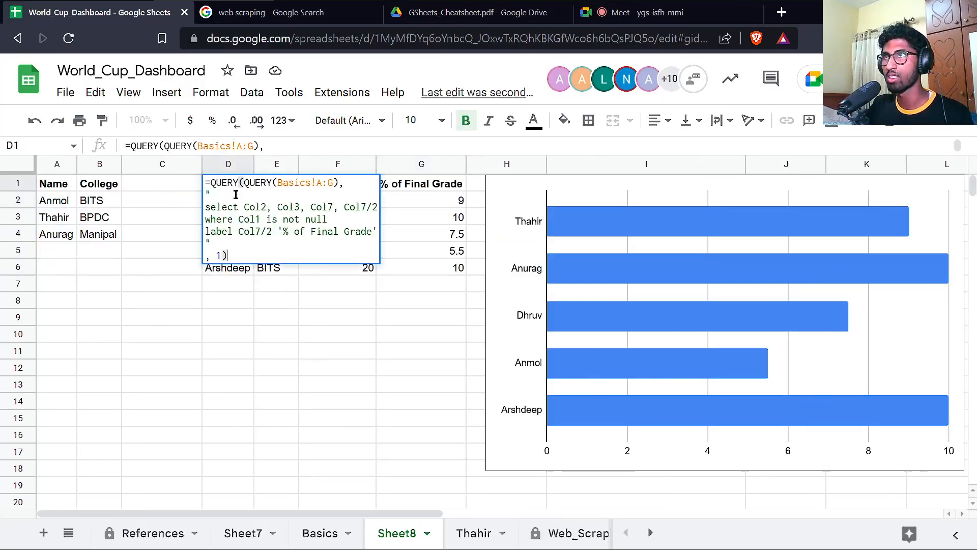
click(370, 206)
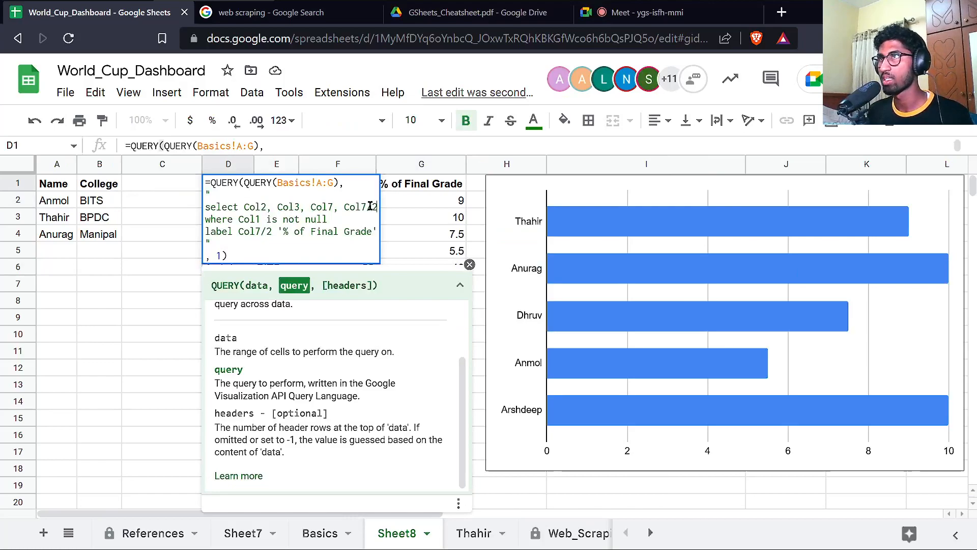
text(0*100)
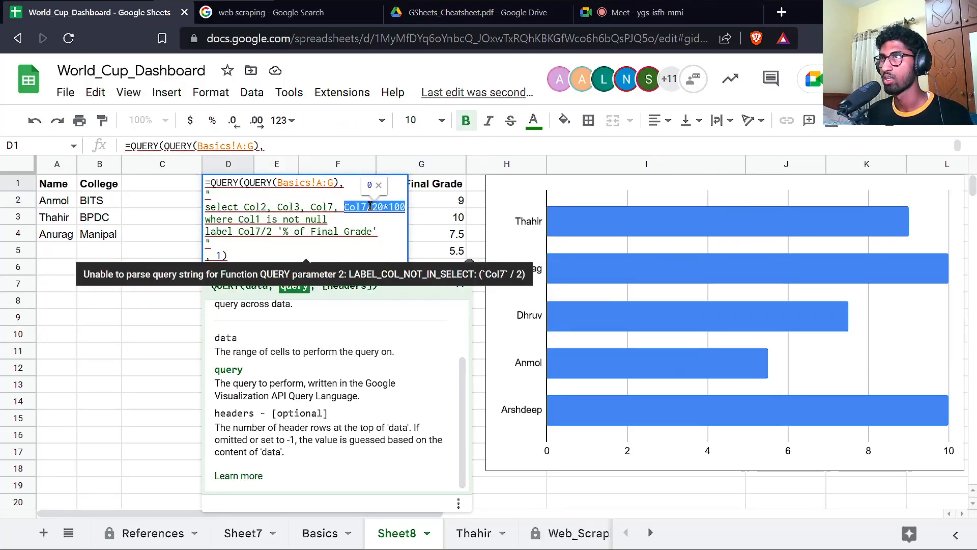
text(0*100)
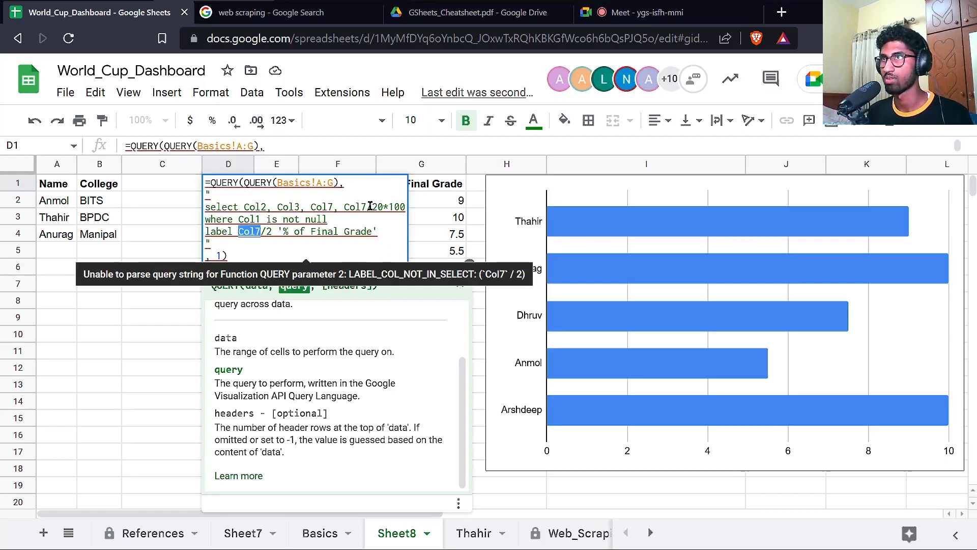
key(Return)
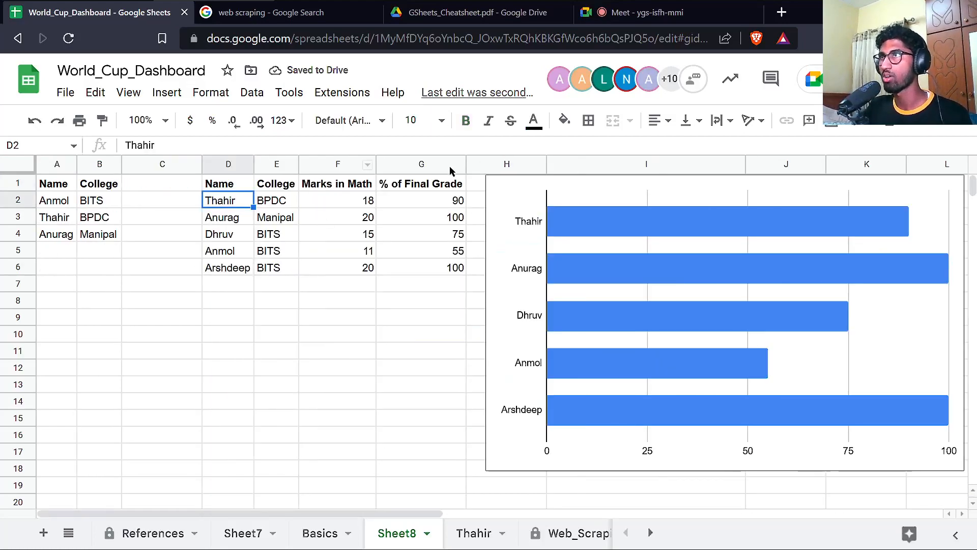
Try to overwrite the G1 header with "% of Exam Total" directly in the cell, and undo the change.
double_click(401, 188)
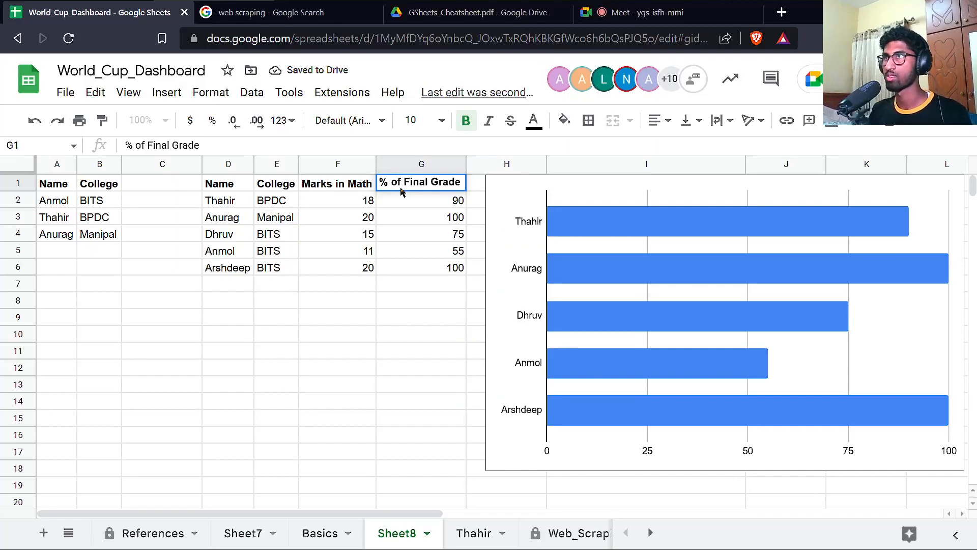
key(ctrl+BackSpace)
key(ctrl+BackSpace)
text(Exam t)
key(BackSpace)
text(Total)
key(Return)
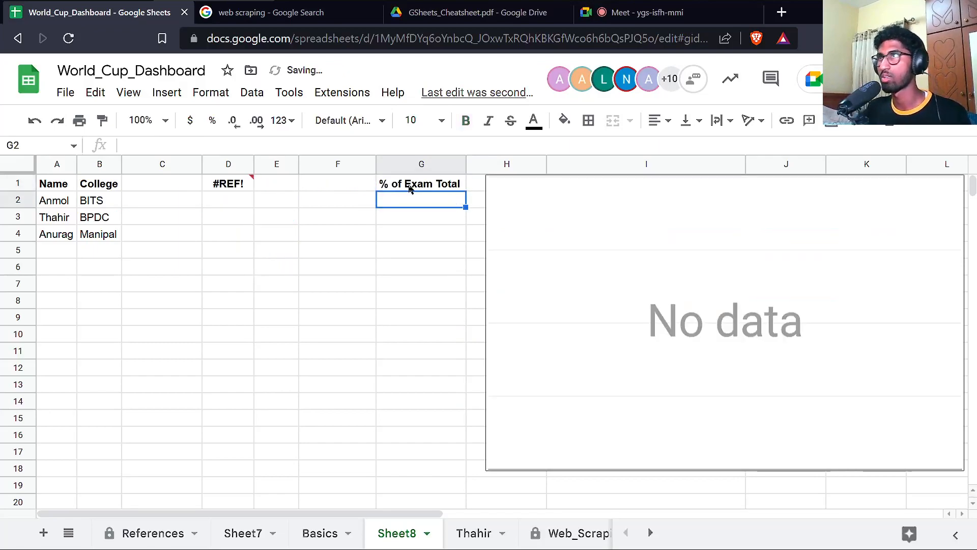
key(ctrl+z)
Change the label of the calculated column in the D1 query formula to '% of Total'.
double_click(238, 184)
click(309, 237)
drag(339, 233, 399, 233)
text(T)
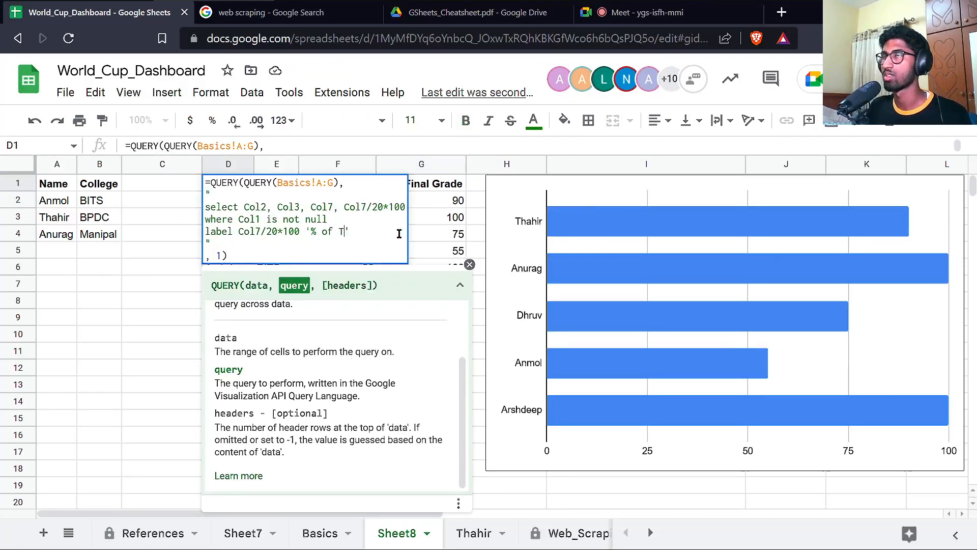
text(otal)
key(Return)
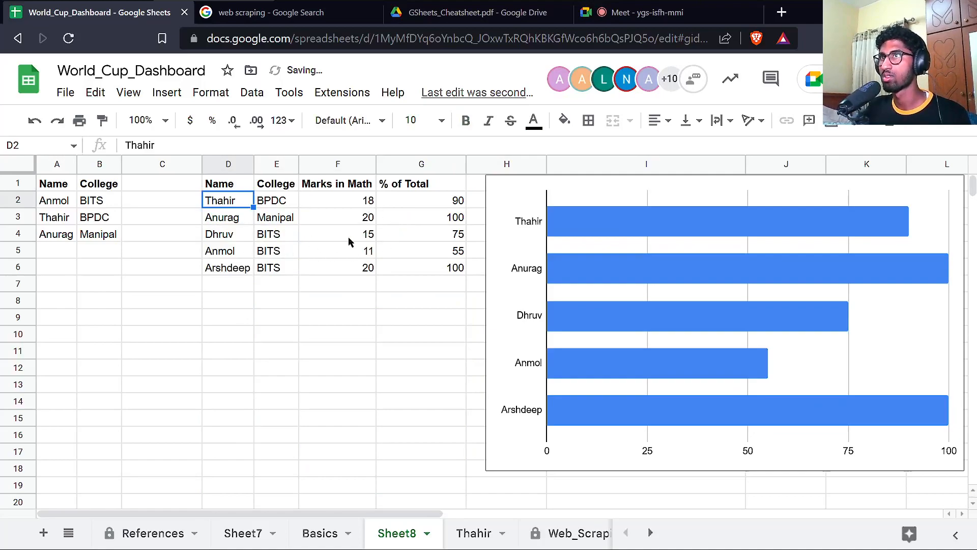
Look over the chart's customization options, close them and hide the spreadsheet's menu header for more room.
click(661, 192)
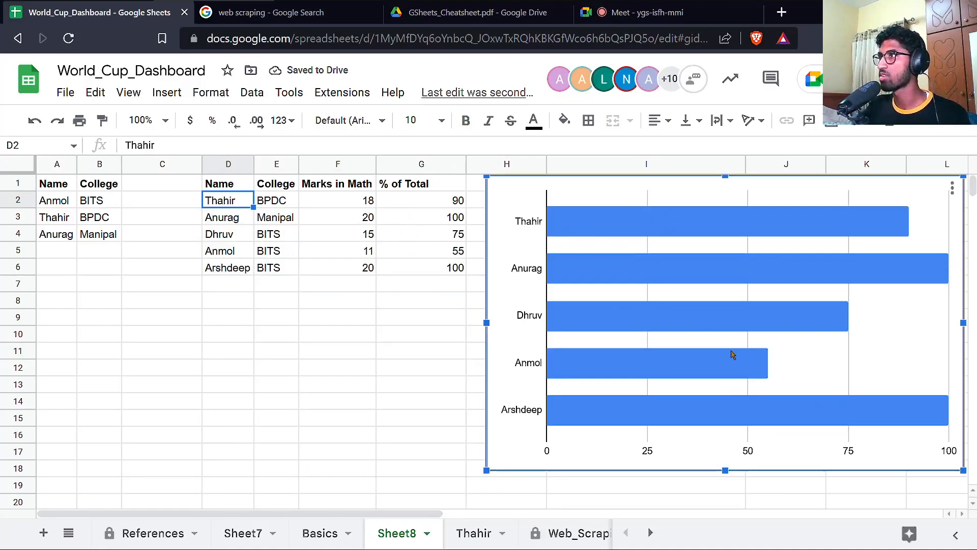
double_click(919, 323)
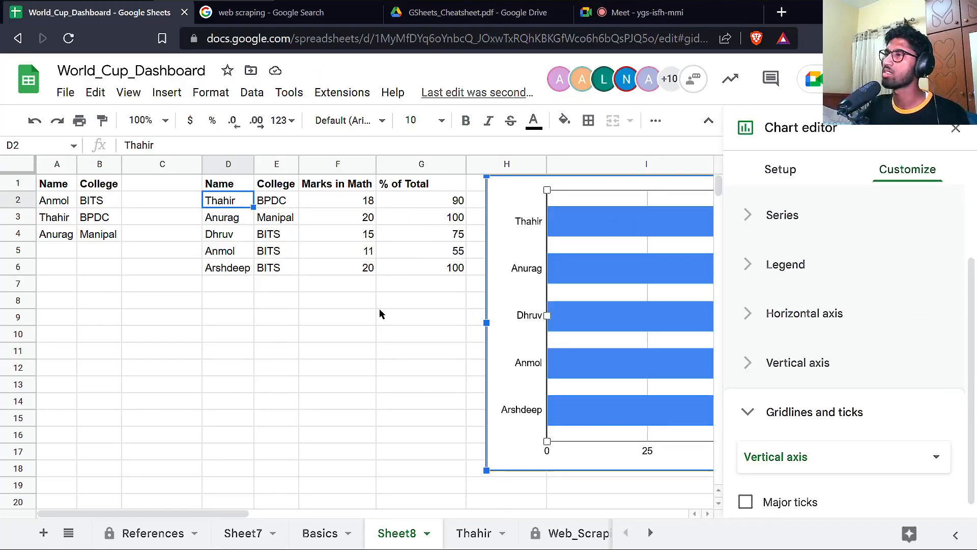
scroll(380, 308, right, 6)
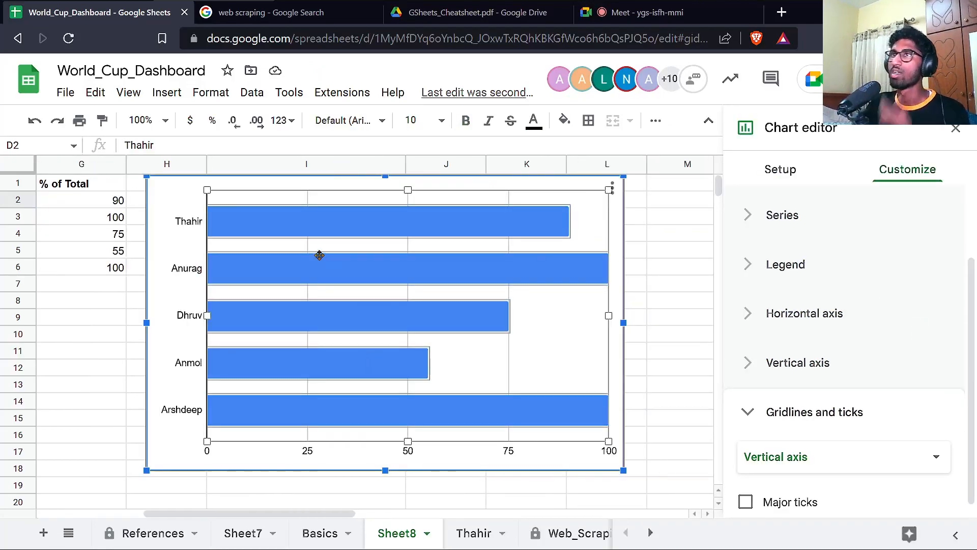
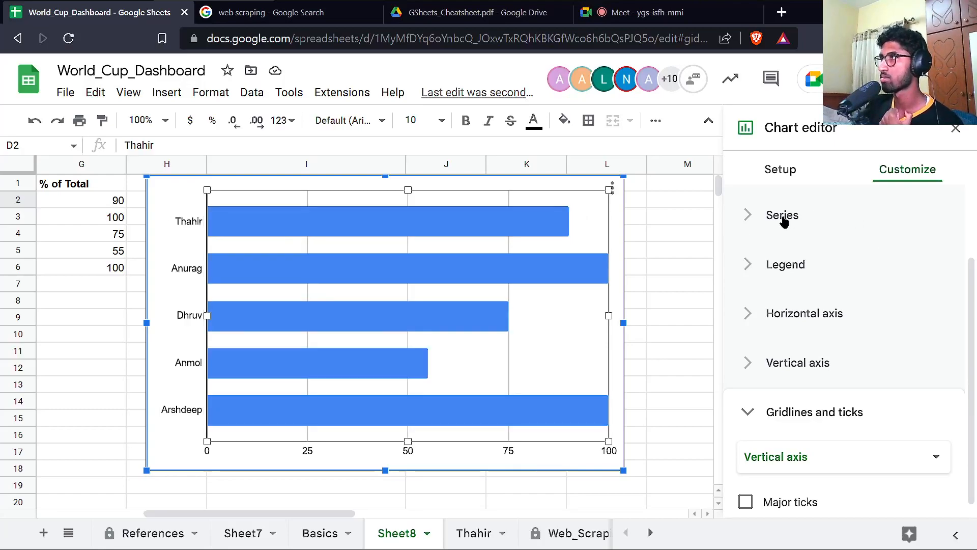
click(957, 127)
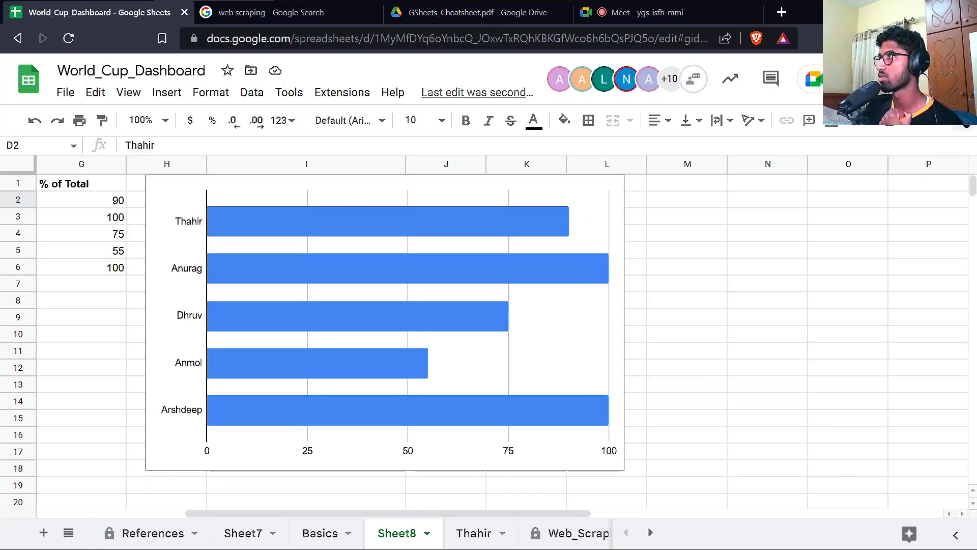
key(ctrl+shift+f)
Open the bar chart for editing and review its data range, Y-axis and series settings.
click(377, 144)
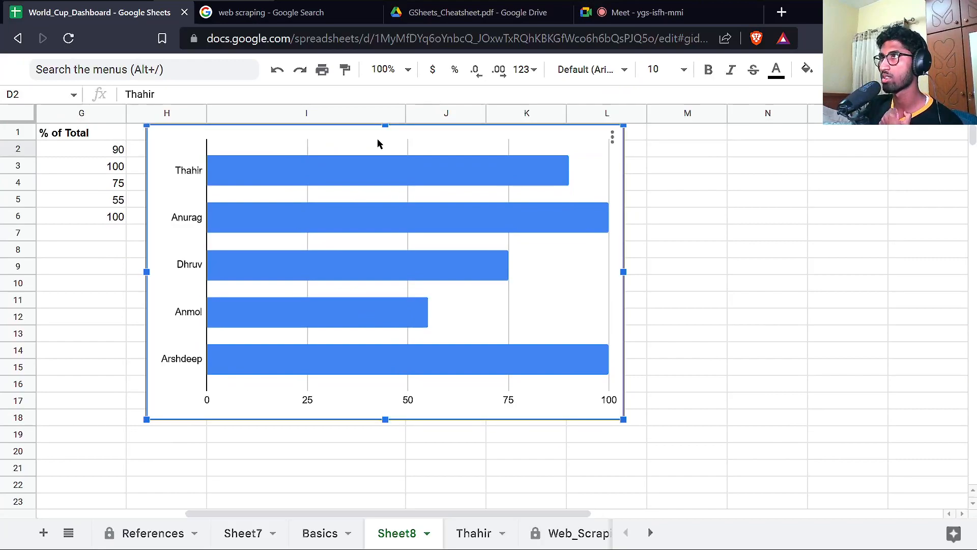
click(612, 136)
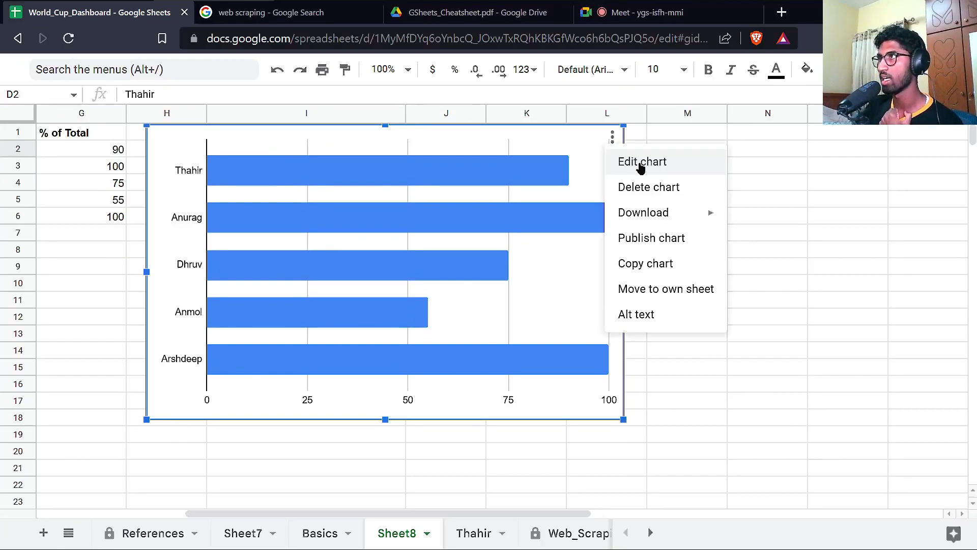
click(641, 167)
scroll(811, 258, down, 2)
scroll(807, 200, up, 2)
scroll(809, 204, down, 2)
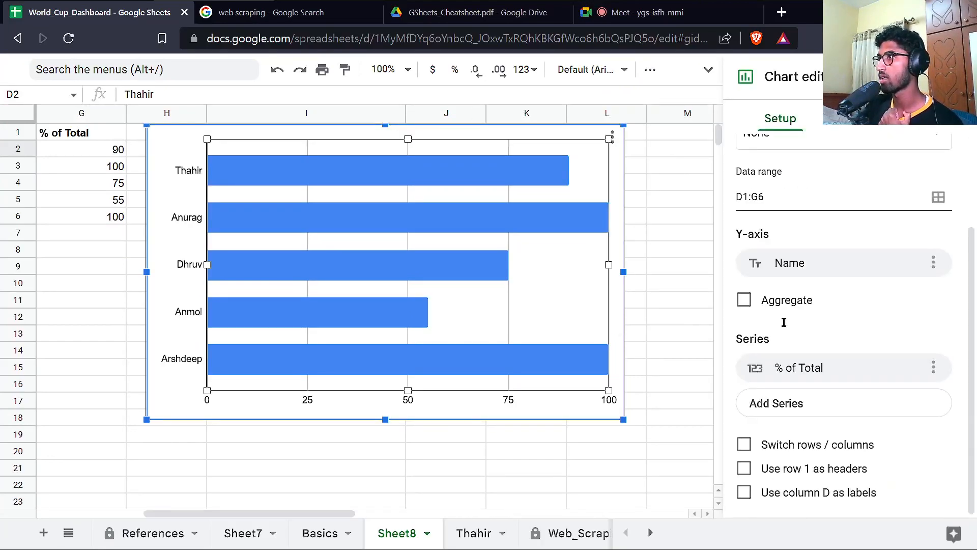
Try to give the bar chart the title "Marks of Students".
click(909, 123)
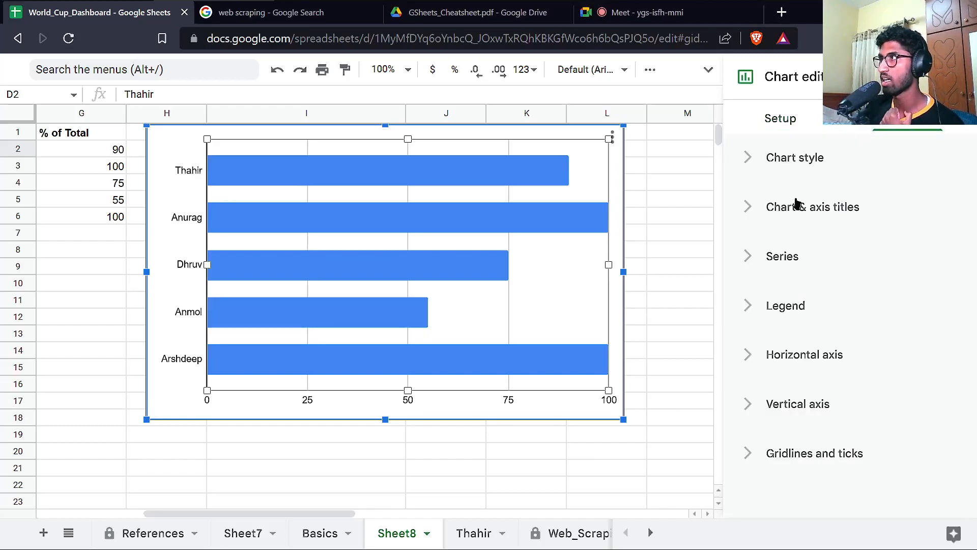
click(797, 206)
click(792, 321)
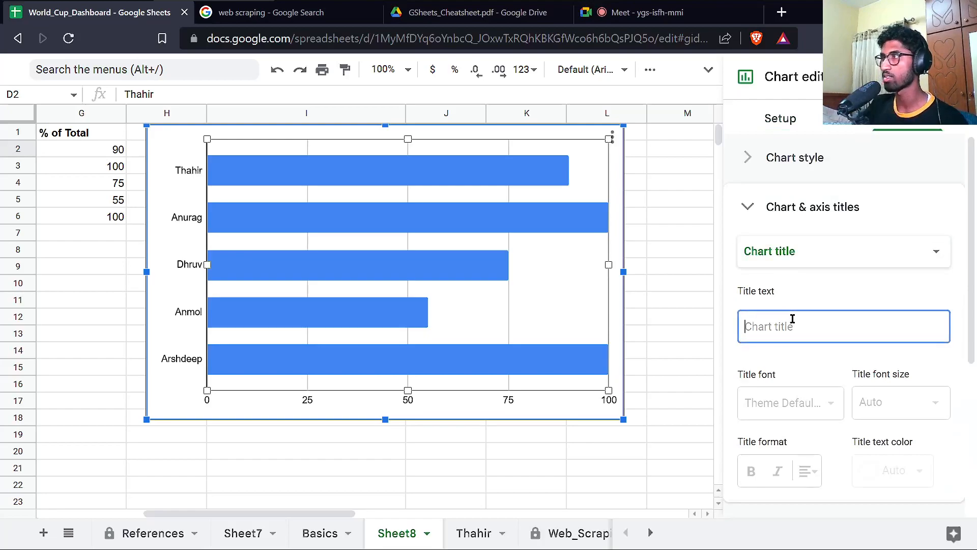
text(stuS)
key(ctrl+a)
text(S)
key(ctrl+a)
text(Marks of Students)
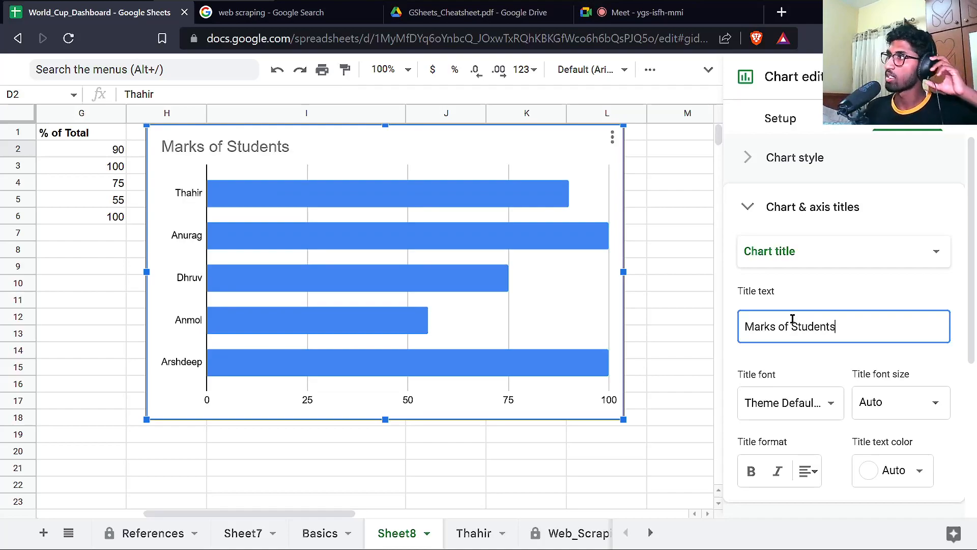
key(Escape)
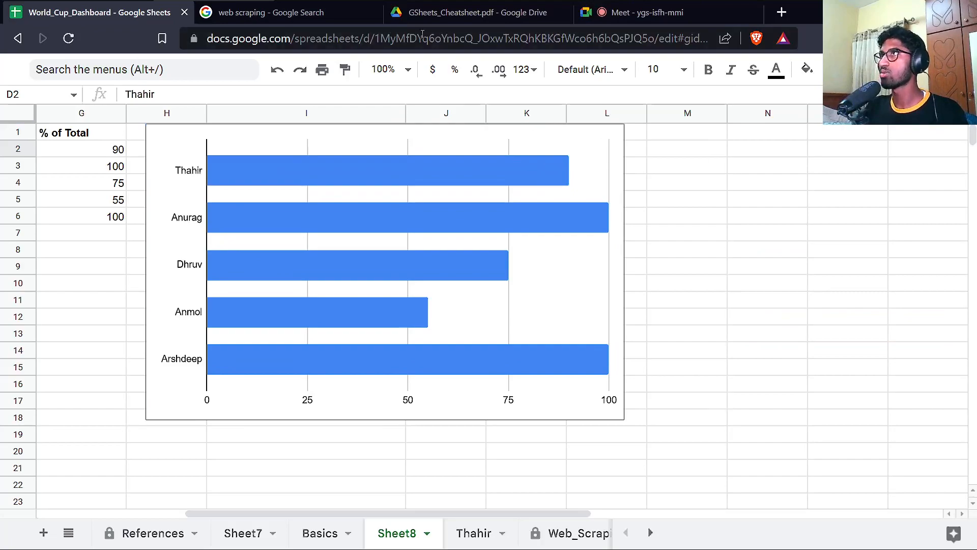
mouse_move(728, 5)
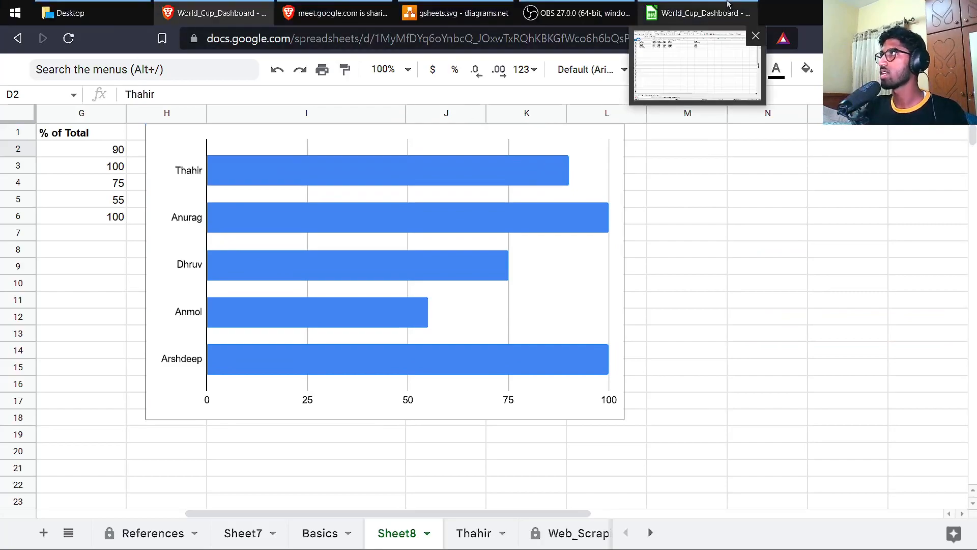
click(577, 162)
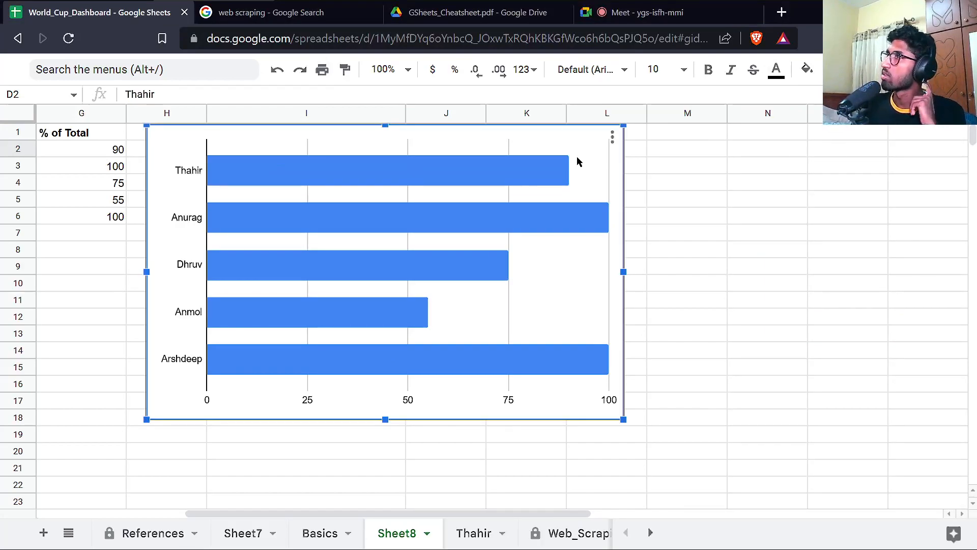
click(641, 148)
click(547, 142)
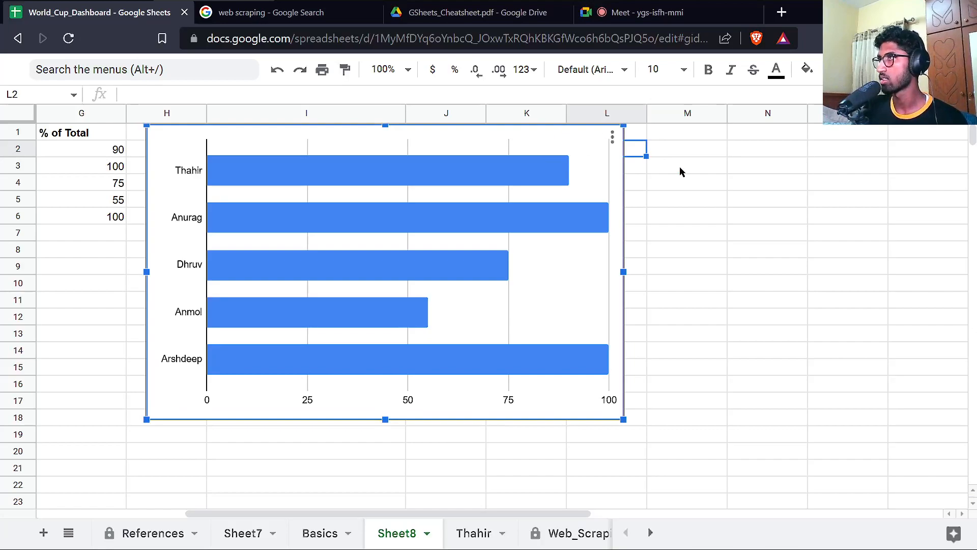
click(660, 160)
click(594, 150)
click(612, 138)
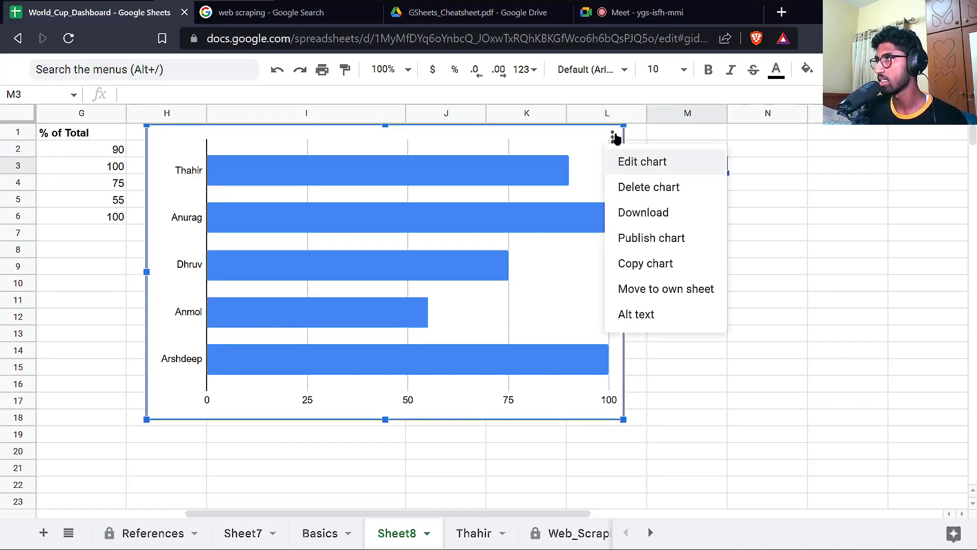
click(661, 162)
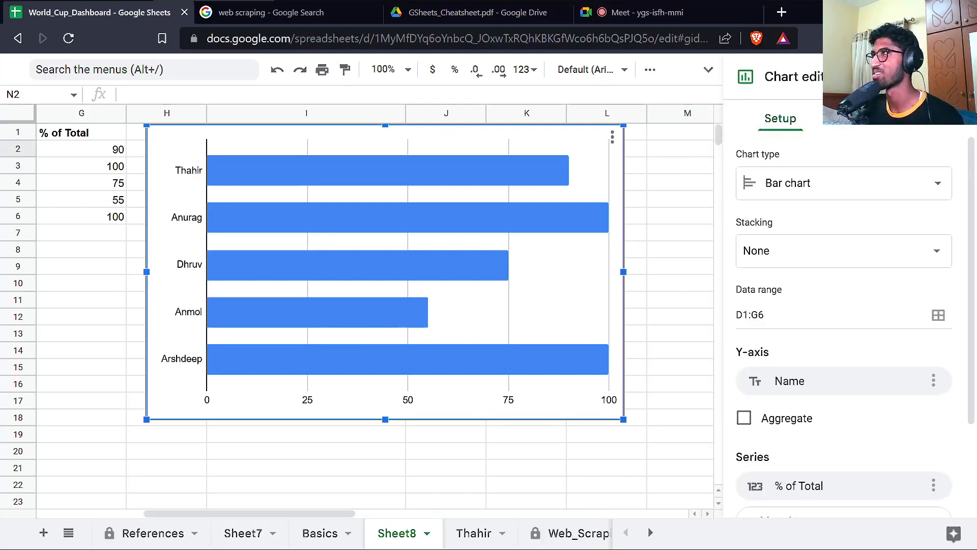
click(953, 77)
click(709, 137)
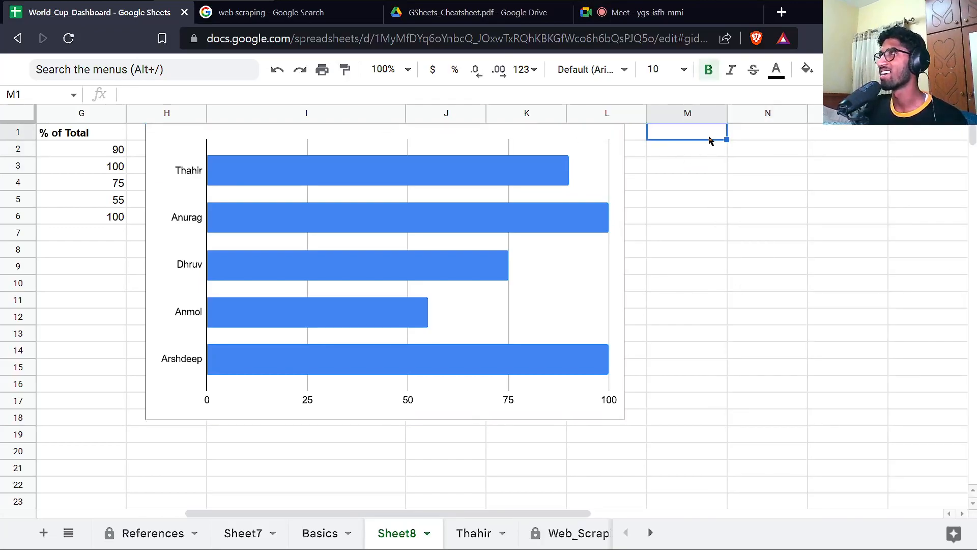
Give the bar chart the title "Marks of Students in Math Exam".
double_click(585, 151)
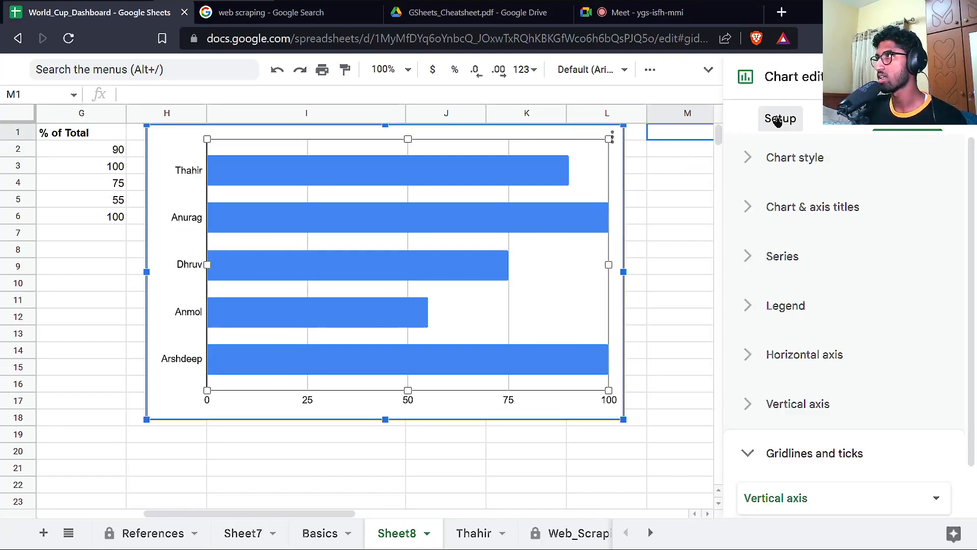
click(778, 120)
click(899, 122)
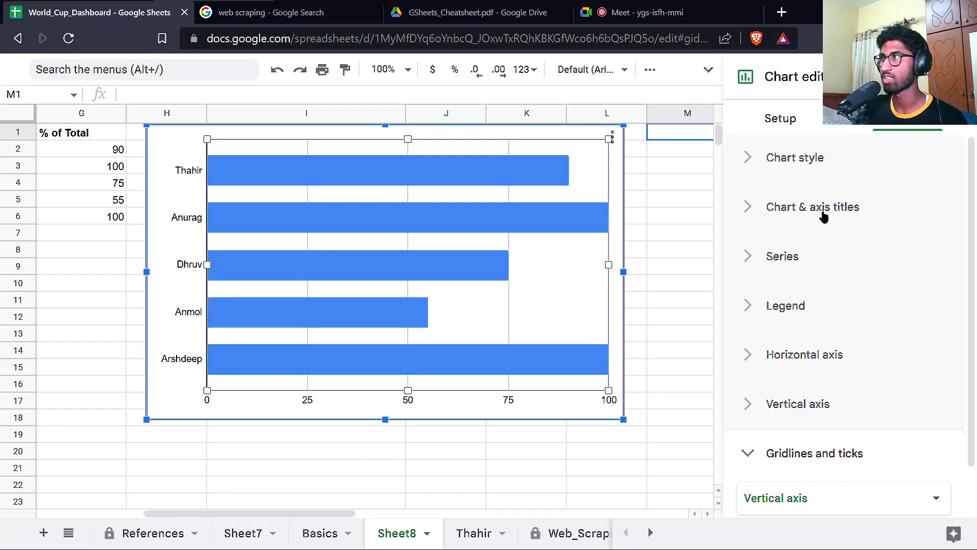
click(824, 217)
click(766, 336)
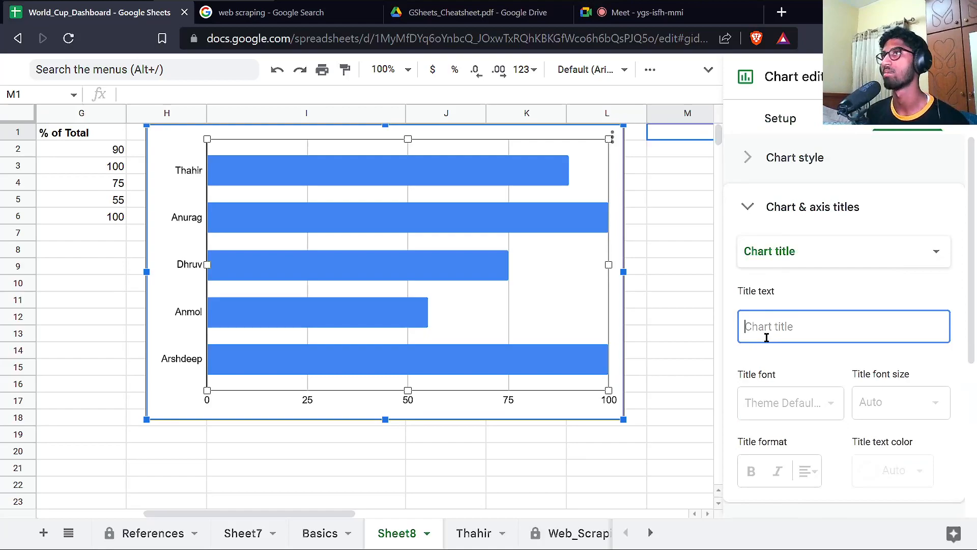
text(Marks of Students in Math Exam)
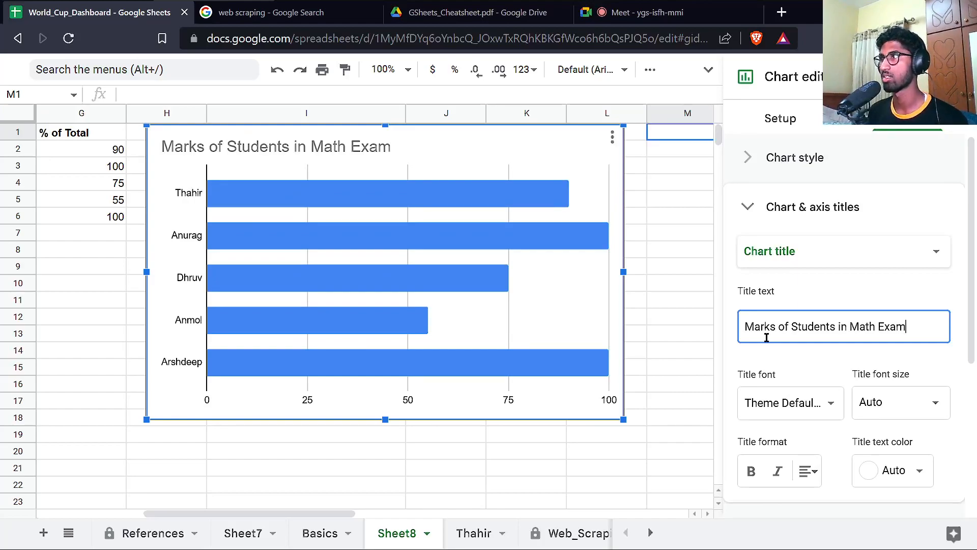
Replace the word "Marks" in the chart title with "%" and close the chart settings.
double_click(766, 334)
text(%)
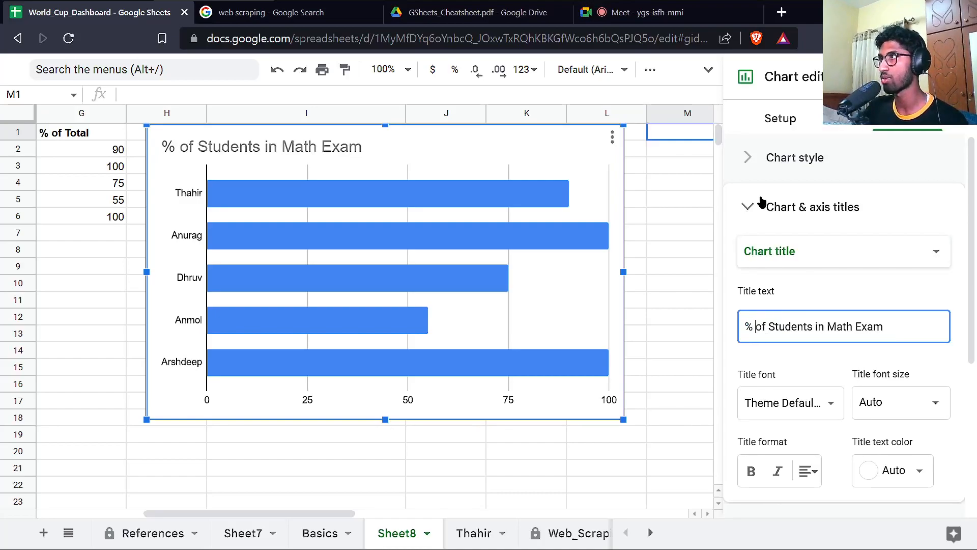
scroll(771, 285, down, 2)
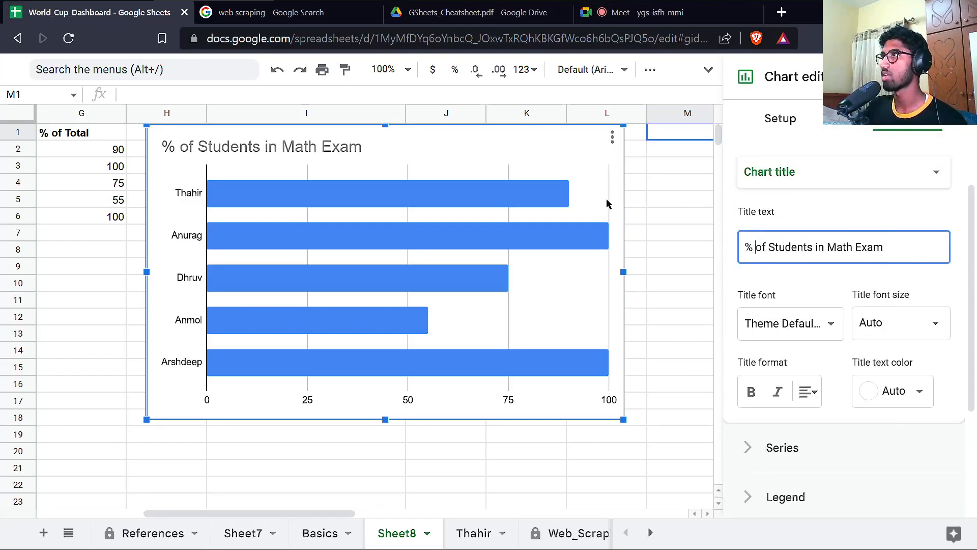
click(652, 186)
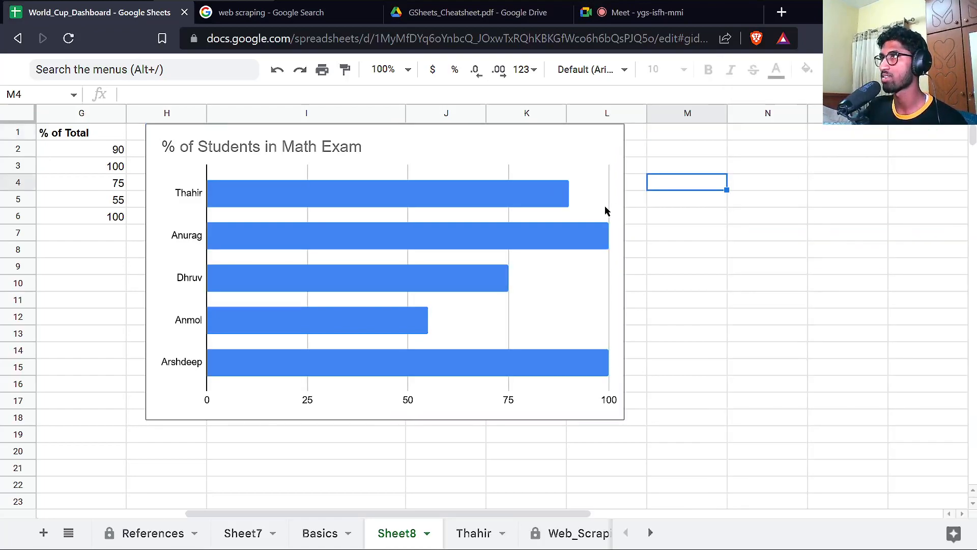
Turn off the major gridlines of the bar chart's horizontal axis.
click(608, 204)
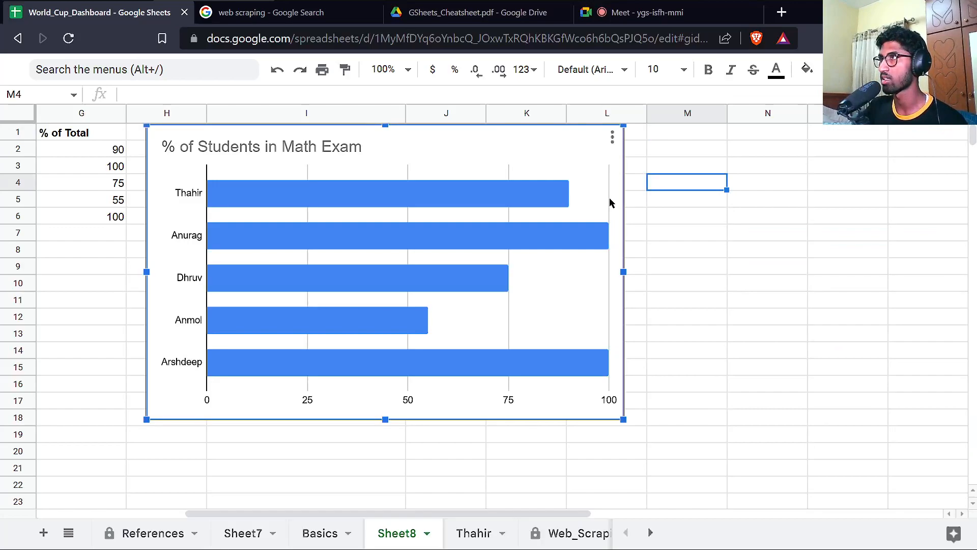
double_click(610, 202)
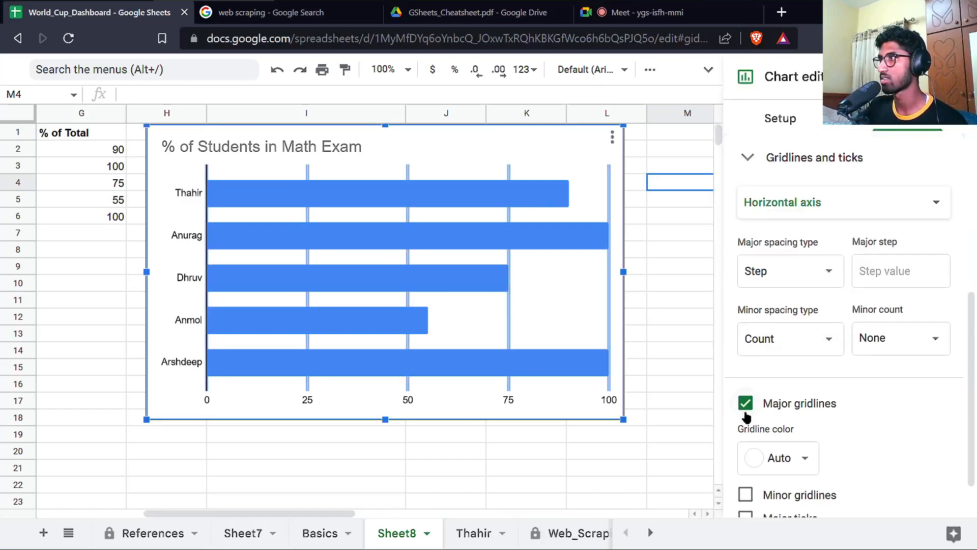
click(746, 403)
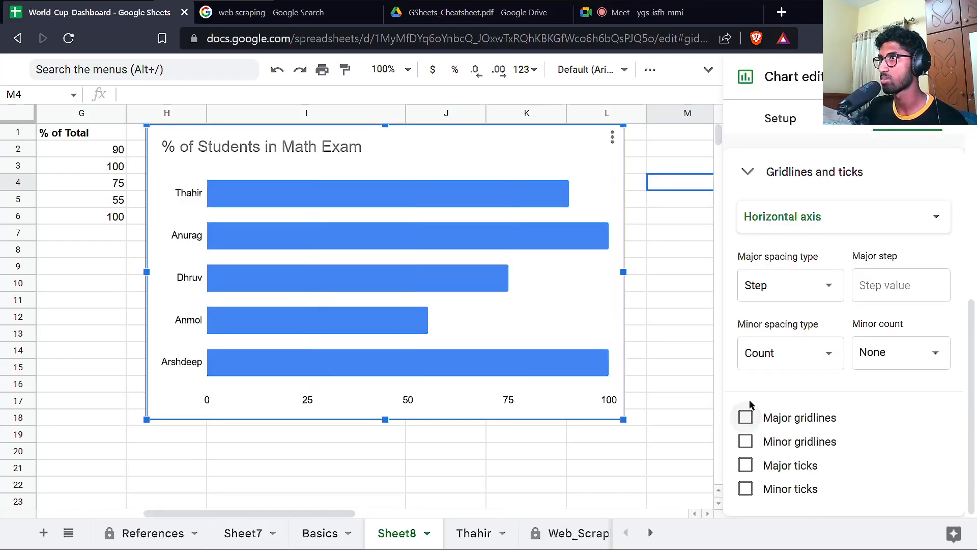
Try to delete the horizontal axis labels from the bar chart.
click(525, 402)
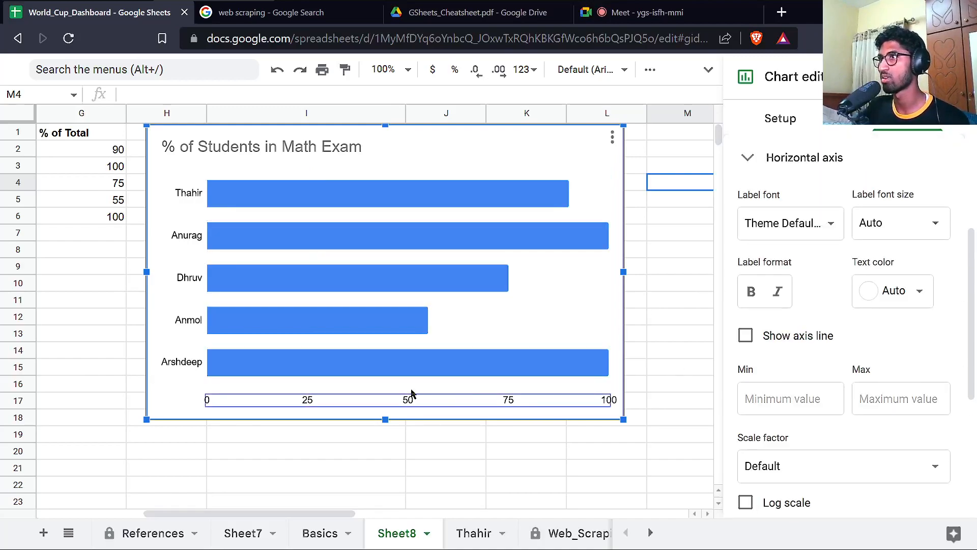
key(Delete)
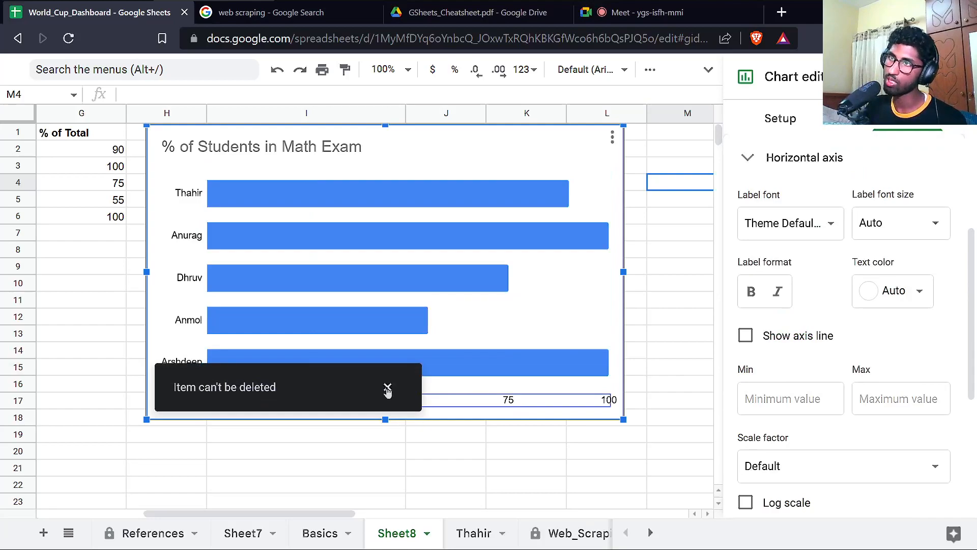
click(387, 390)
Stretch the chart's plot area down to the chart's lower edge to push the horizontal axis labels out of view.
click(442, 344)
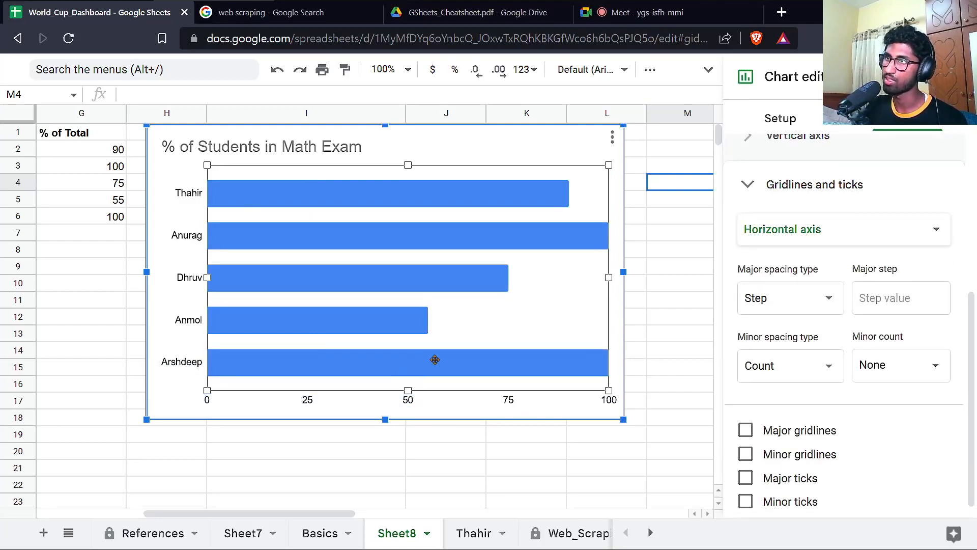
drag(408, 390, 413, 432)
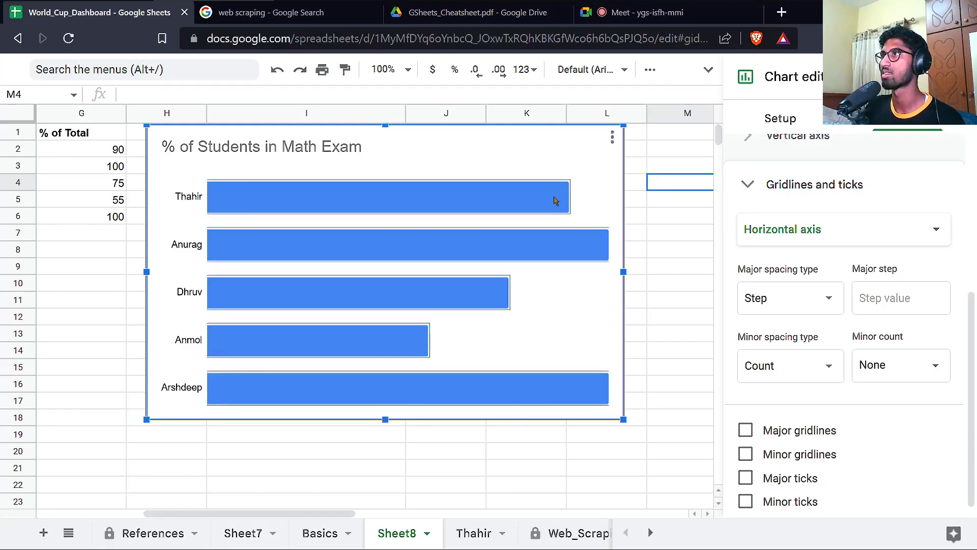
click(690, 233)
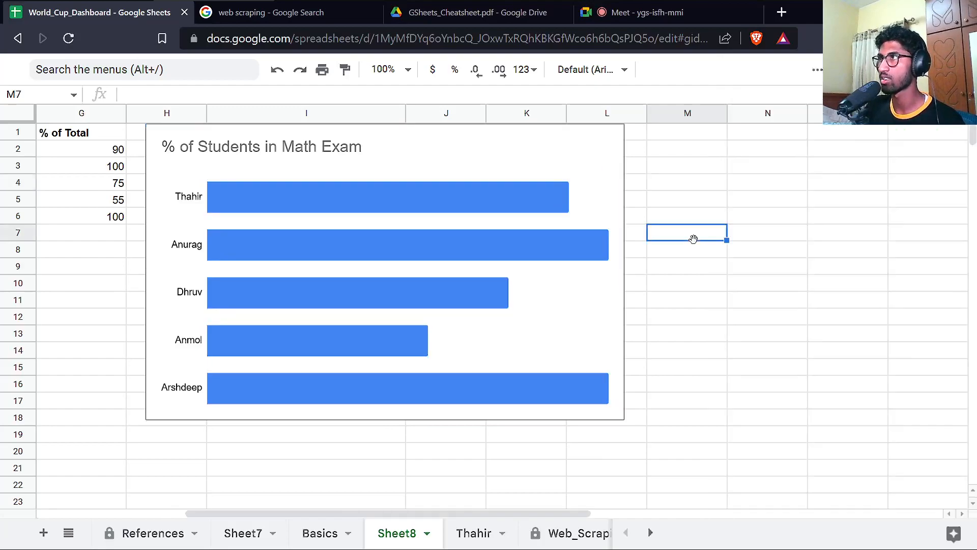
Add data labels to the % of Total series and set their position to Inside base.
click(527, 195)
double_click(544, 193)
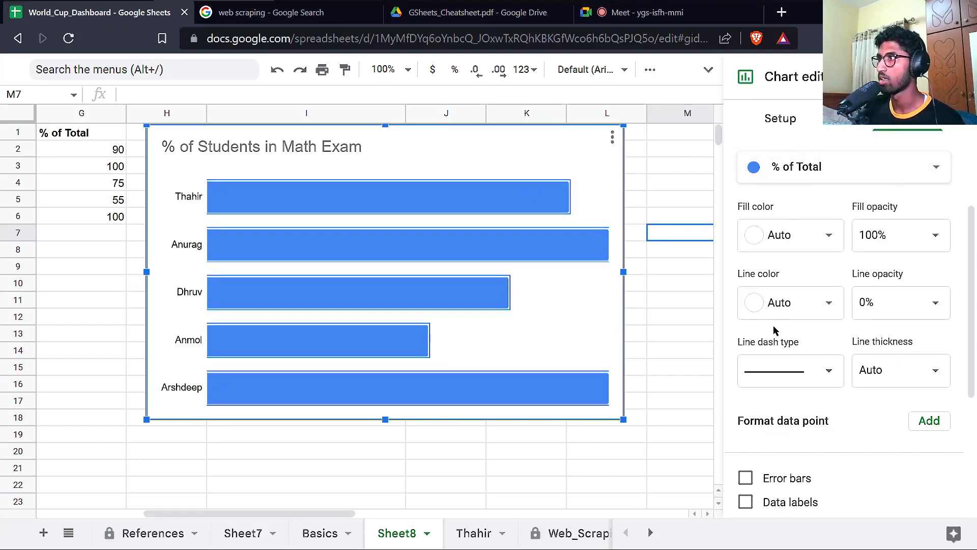
scroll(774, 345, down, 3)
click(746, 344)
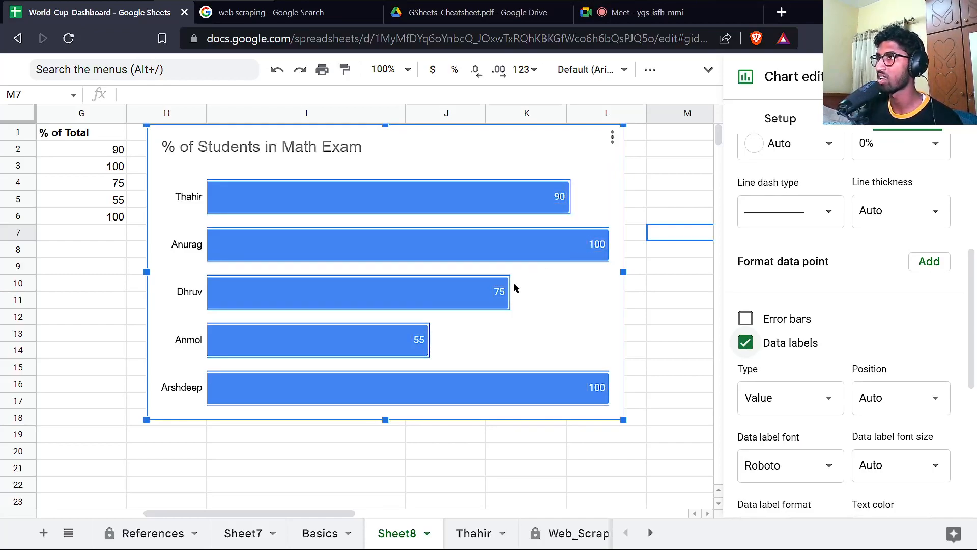
scroll(833, 356, down, 2)
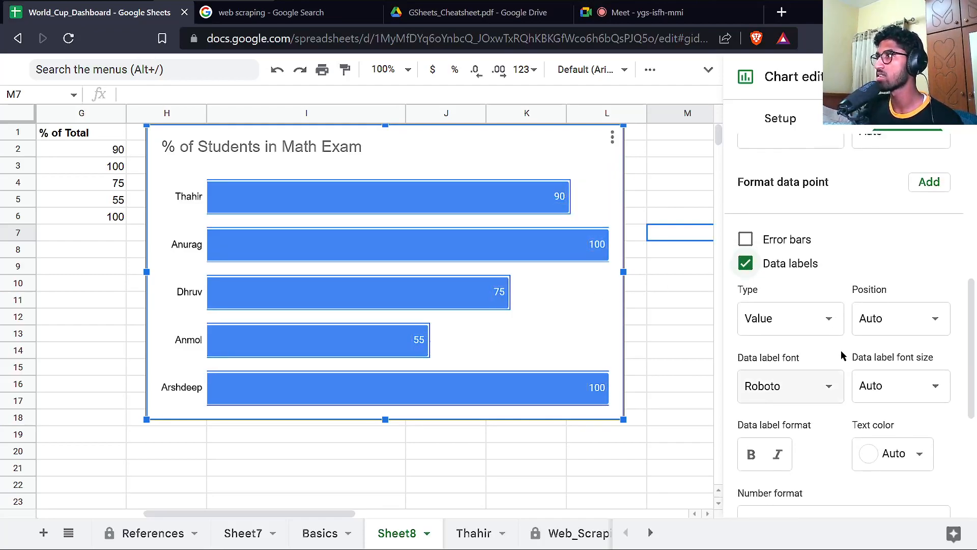
click(914, 324)
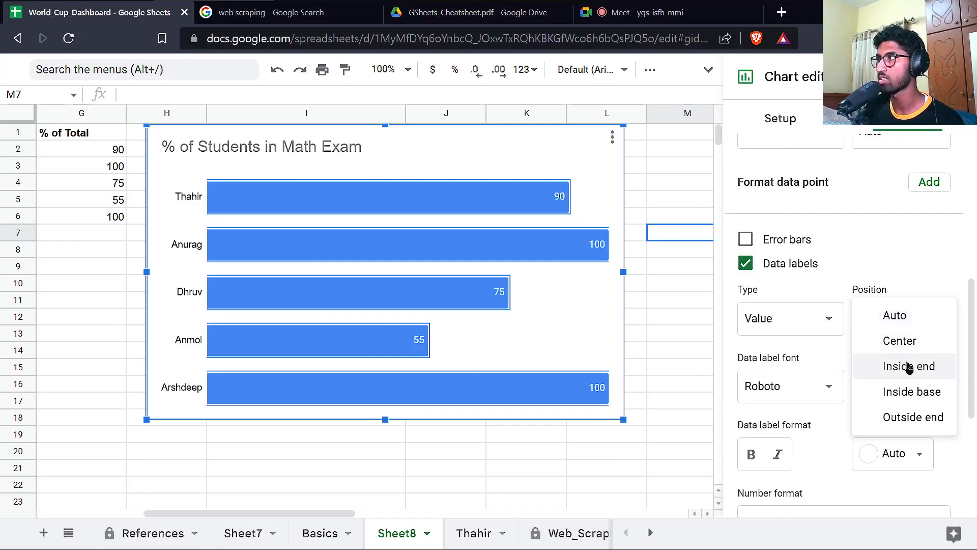
click(899, 402)
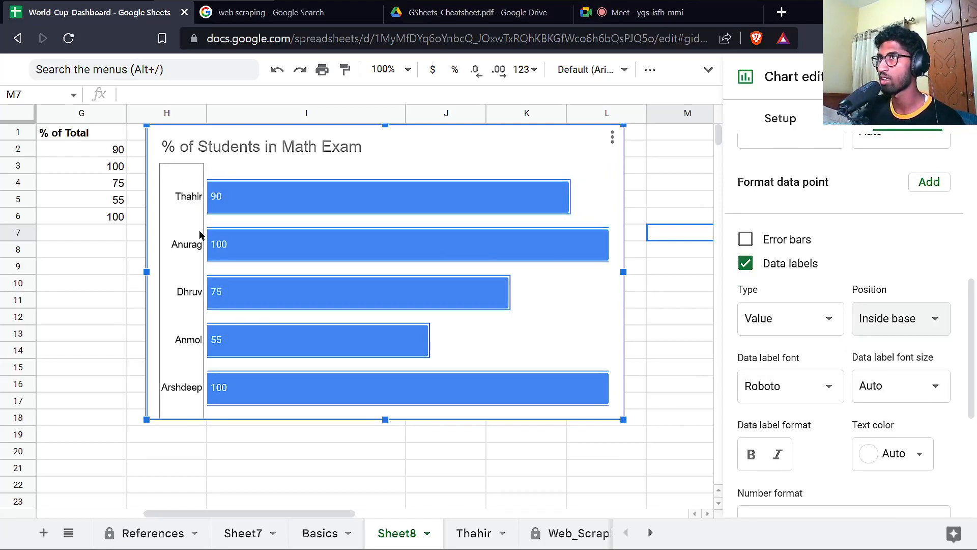
click(656, 178)
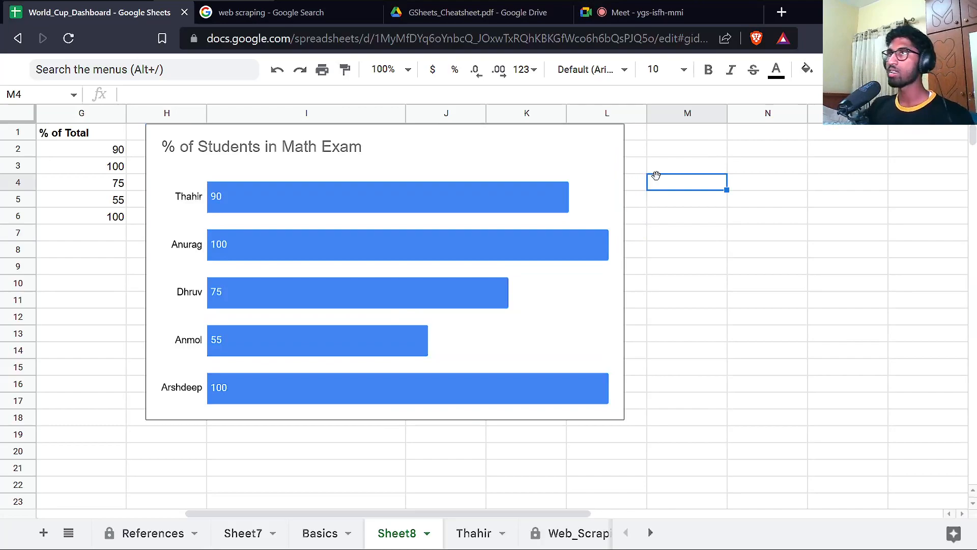
Add the line "order by Col7" after the where clause of the query formula in D1.
scroll(657, 178, left, 5)
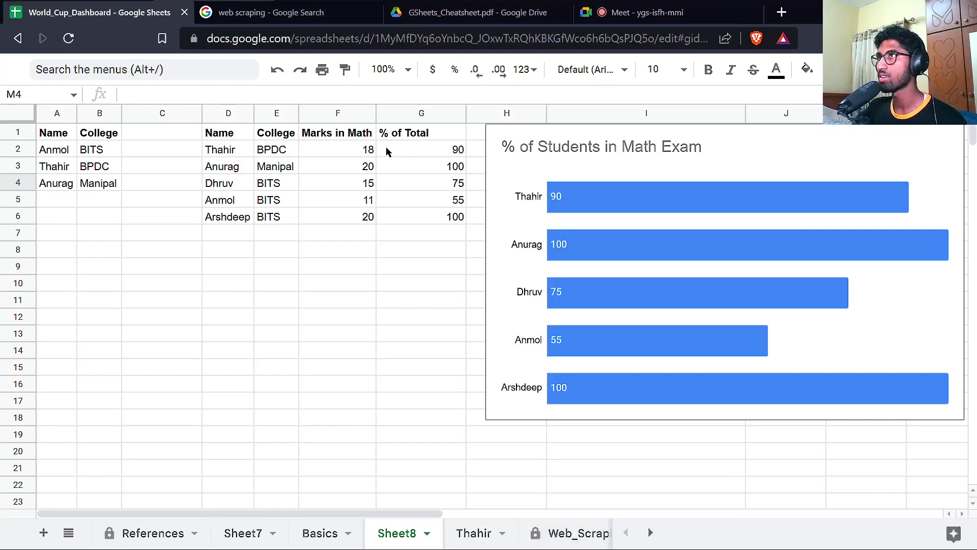
double_click(243, 131)
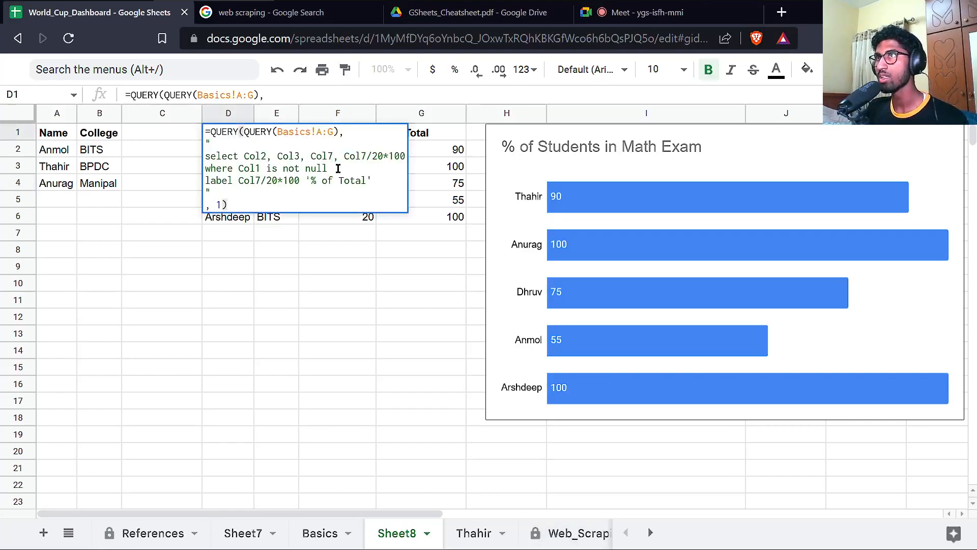
click(337, 169)
key(Return)
text(order by Col7)
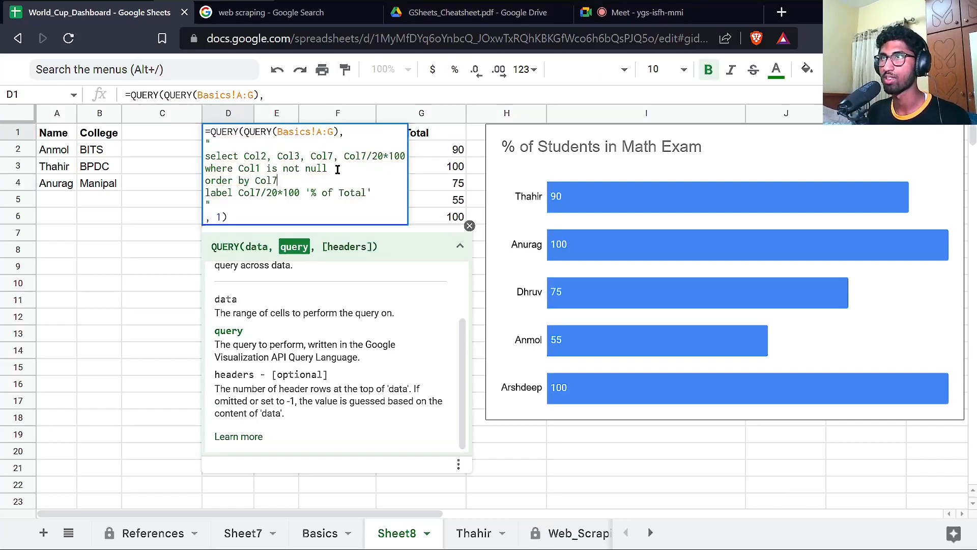
key(Return)
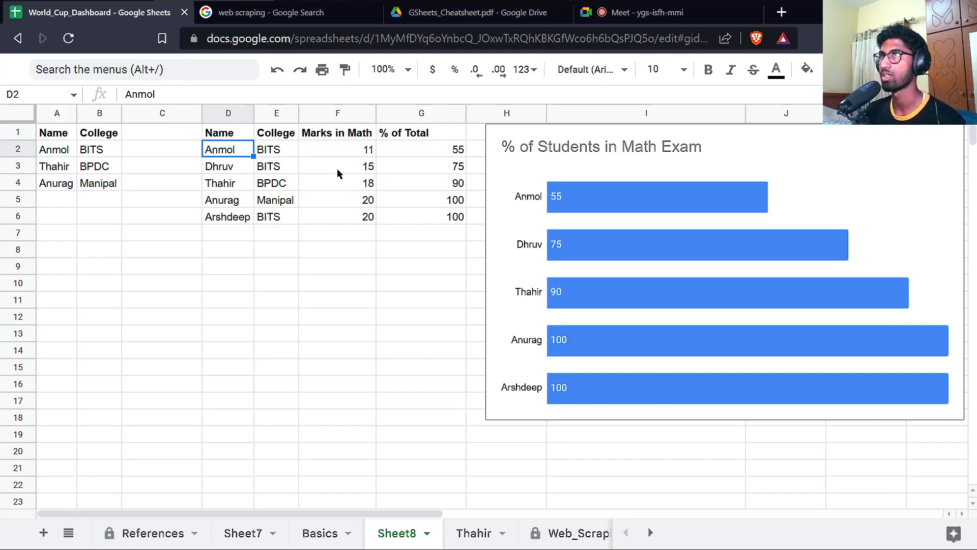
Make the D1 query sort in descending order by adding "desc" after "order by Col7".
key(Up)
key(Return)
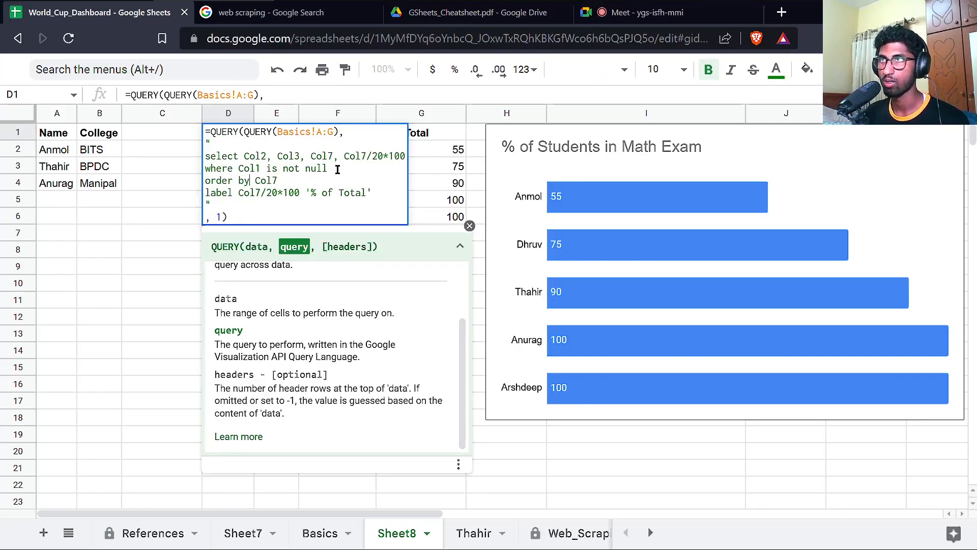
text(desc)
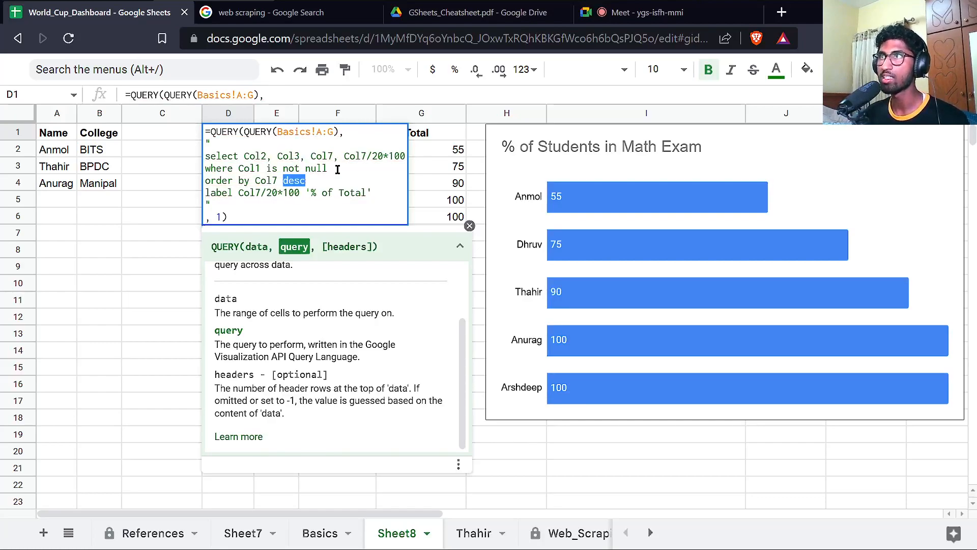
text(ending)
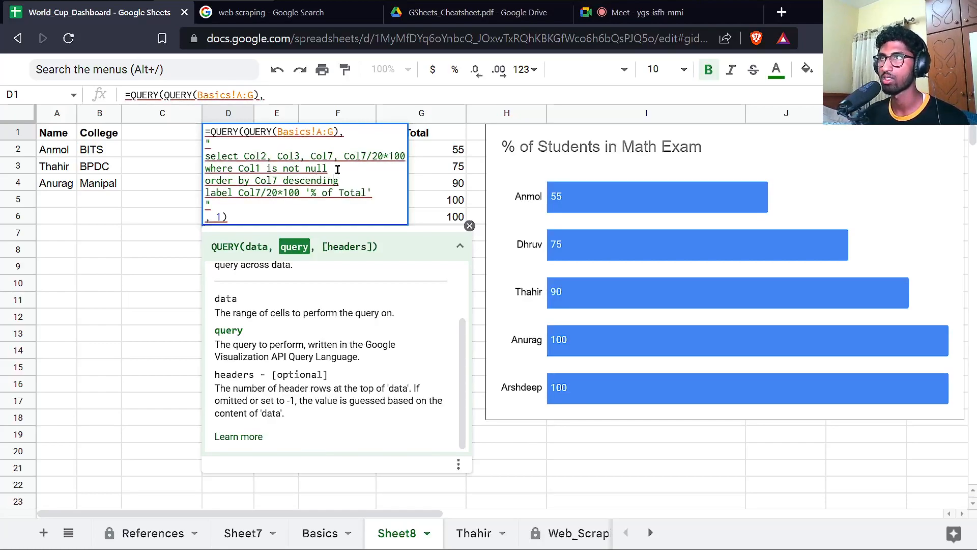
key(Delete)
key(Delete)
key(Delete)
key(Delete)
key(Delete)
key(Delete)
key(Return)
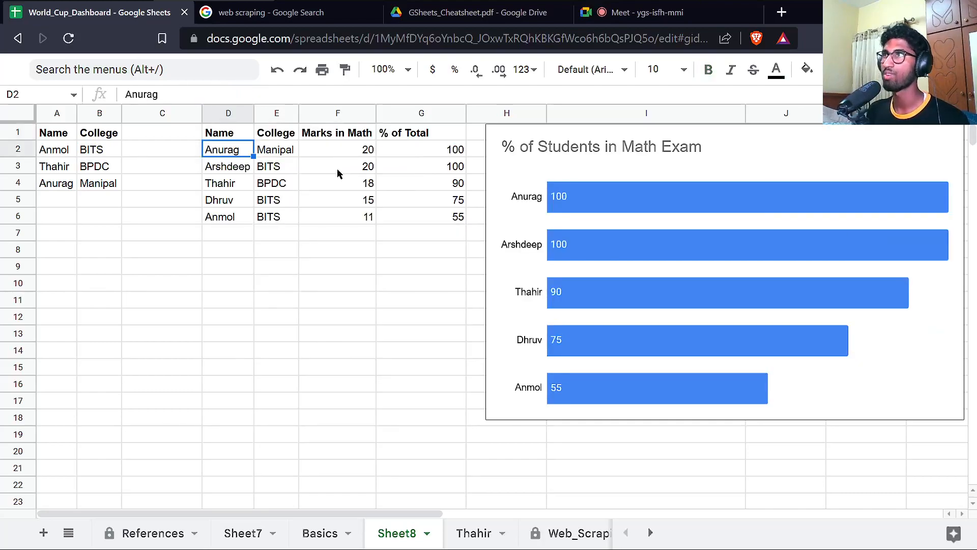
Move the bar chart to its own sheet.
scroll(337, 169, right, 6)
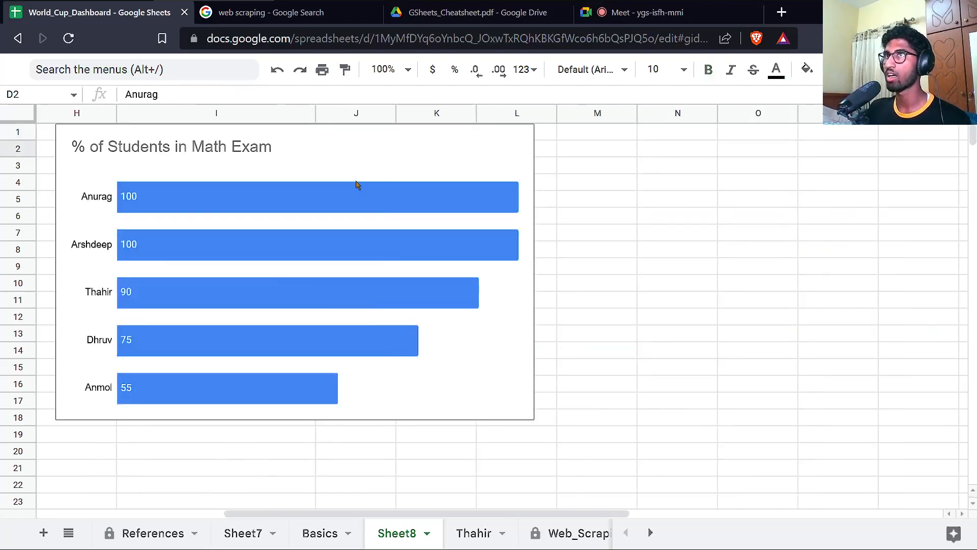
click(357, 184)
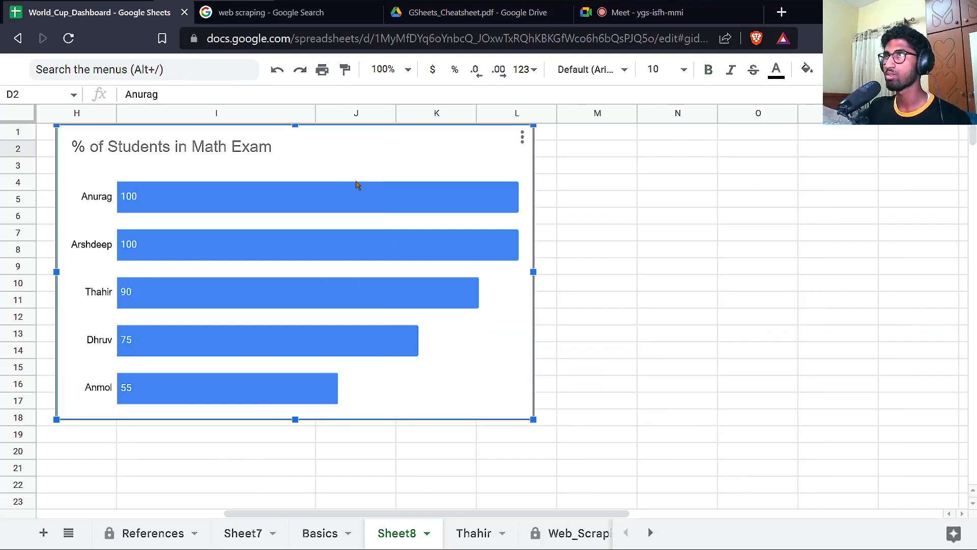
click(522, 138)
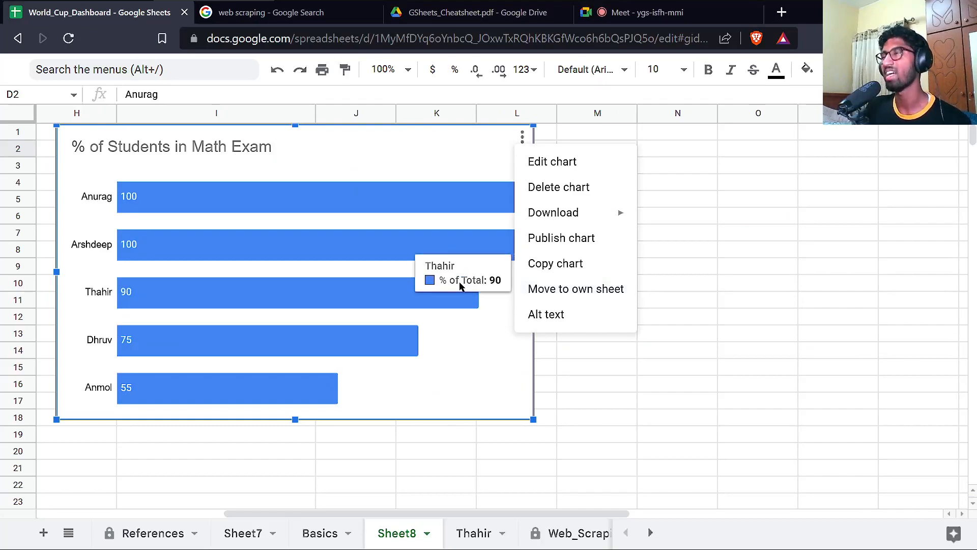
click(562, 295)
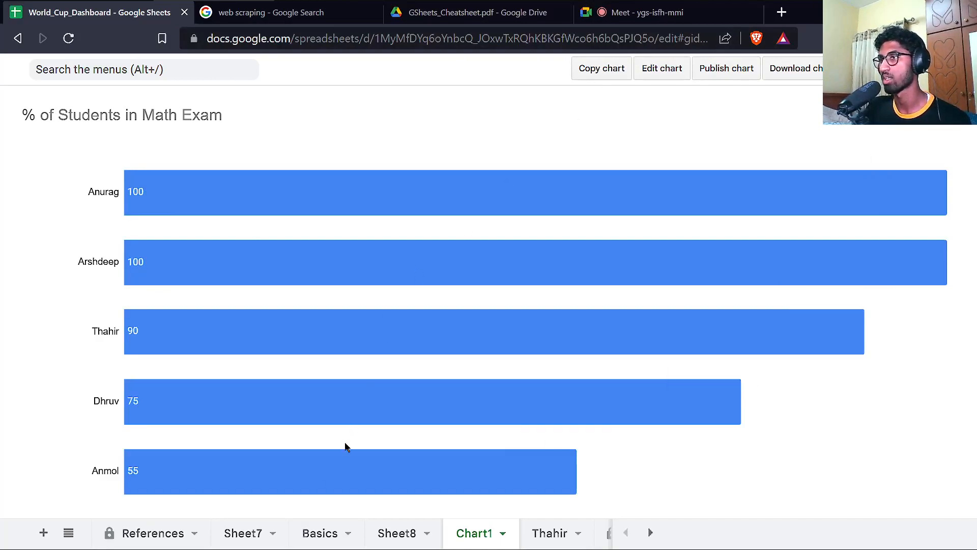
Add the new student's first name in cell B7 of the Basics sheet.
click(306, 532)
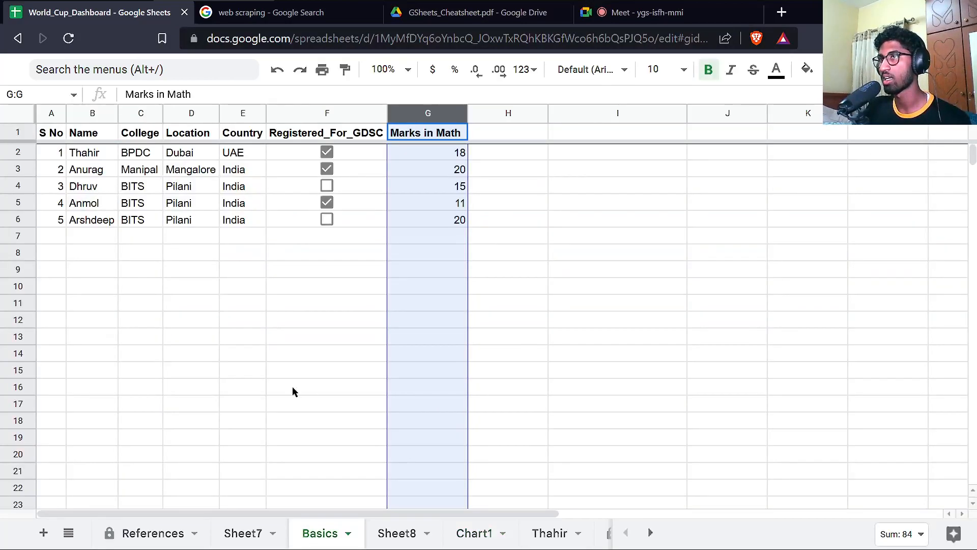
click(105, 242)
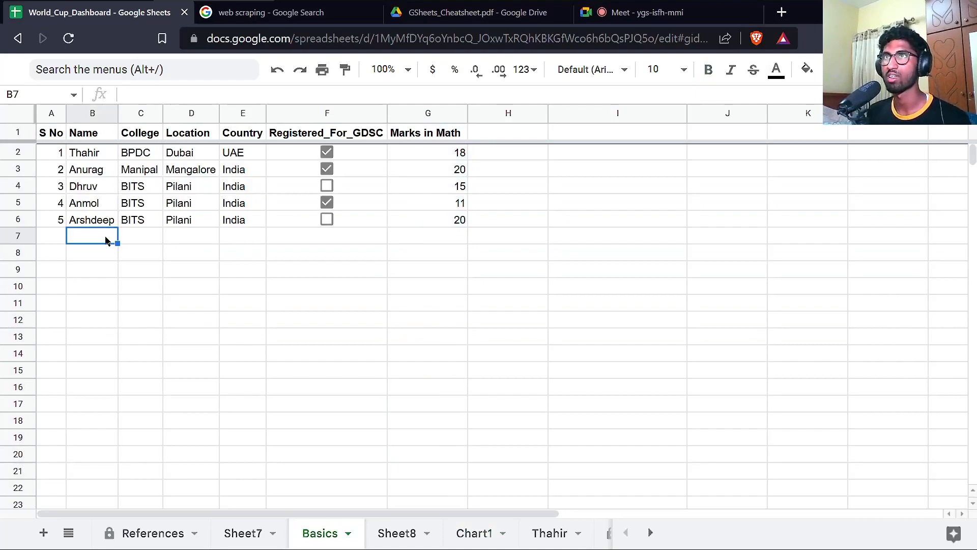
text(Ahmed)
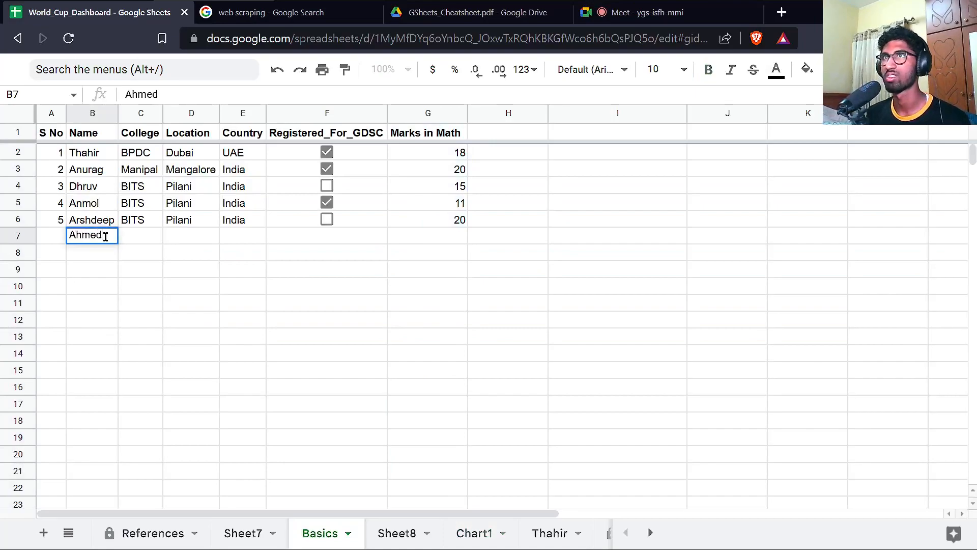
key(Return)
Try to fill the rest of row 7 from the College column onward by copying the row 6 values, and reload the spreadsheet.
key(Up)
key(Right)
key(Up)
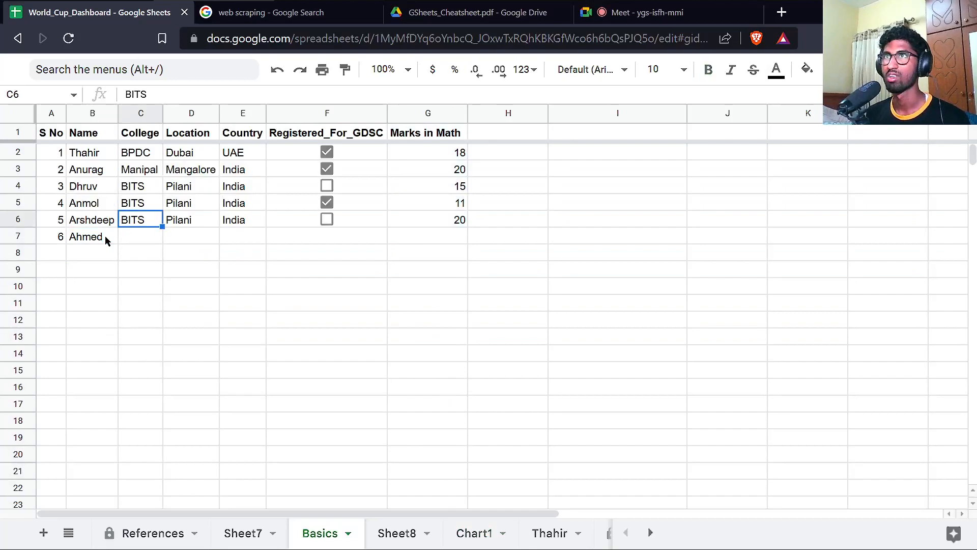
key(shift+Right)
key(shift+Right)
key(shift+Right)
key(shift+Right)
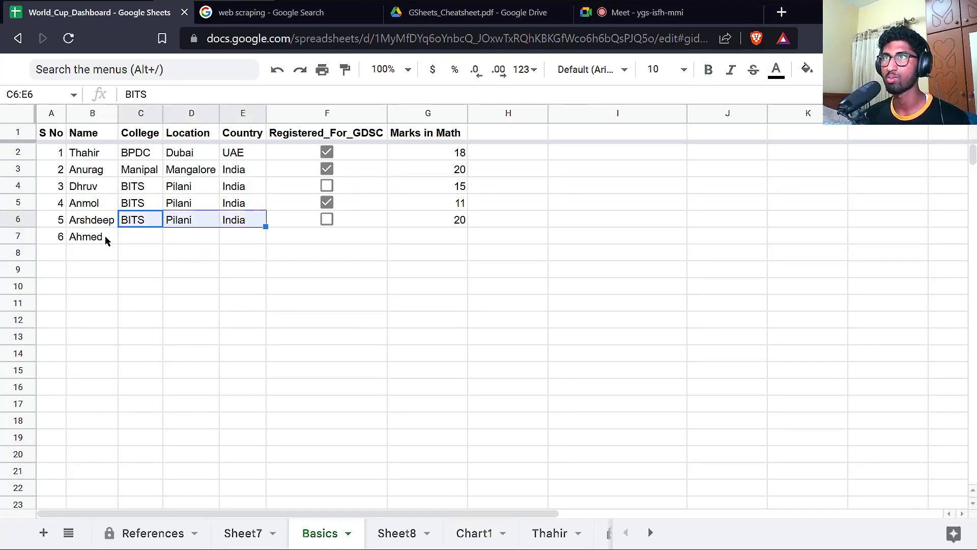
key(ctrl+c)
key(Down)
key(ctrl+v)
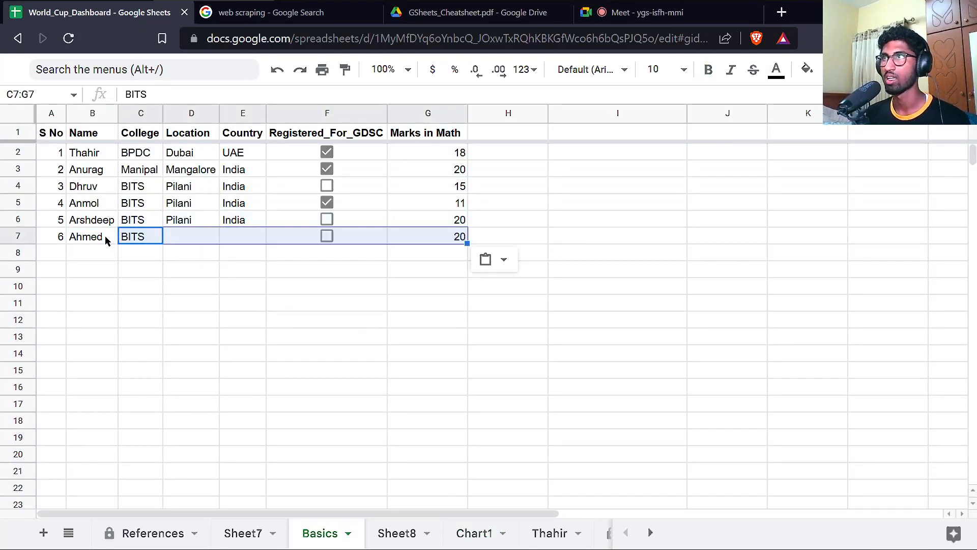
click(696, 308)
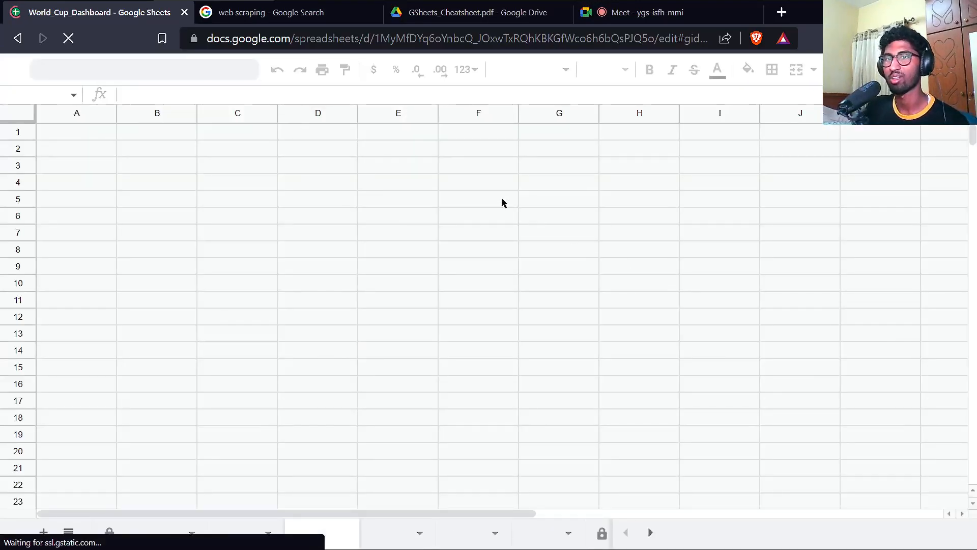
Enter "Bits" as the new student's college in cell C7.
click(141, 238)
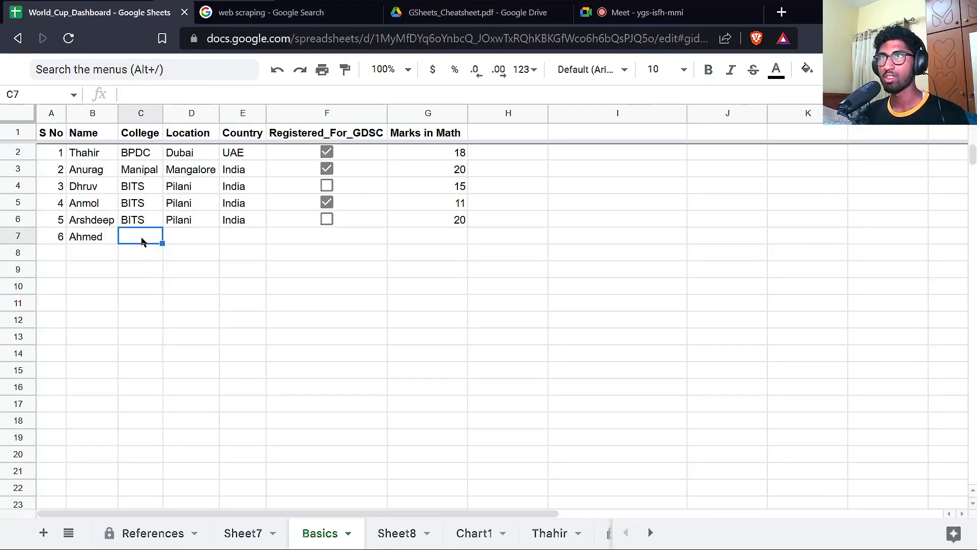
text(Bibs)
key(Return)
double_click(141, 238)
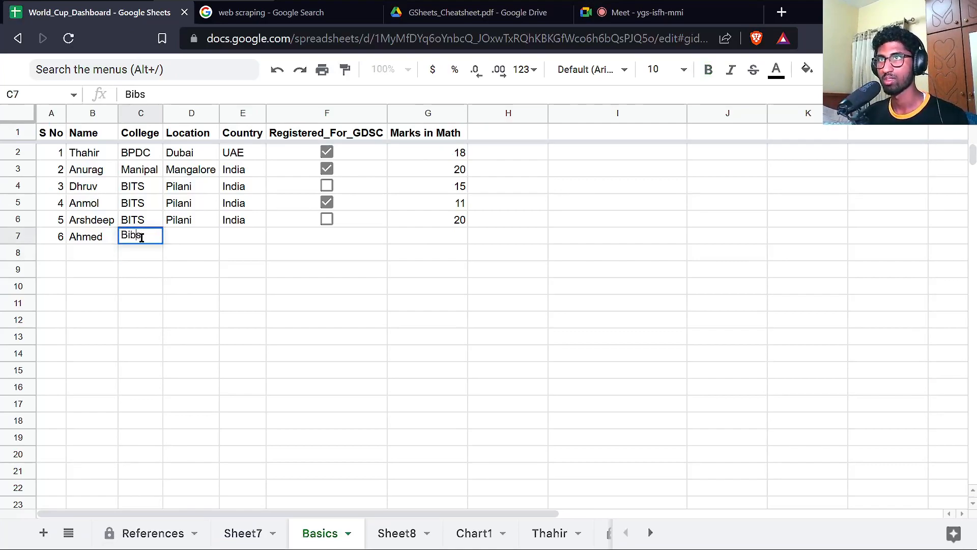
key(BackSpace)
text(t)
key(Return)
Copy the unticked Registered_For_GDSC checkbox from F6 into F7.
key(Up)
key(Right)
key(Right)
key(Right)
key(Up)
key(ctrl+c)
key(Down)
key(ctrl+v)
Set the new student's Marks in Math in cell G7 to 18.
key(Right)
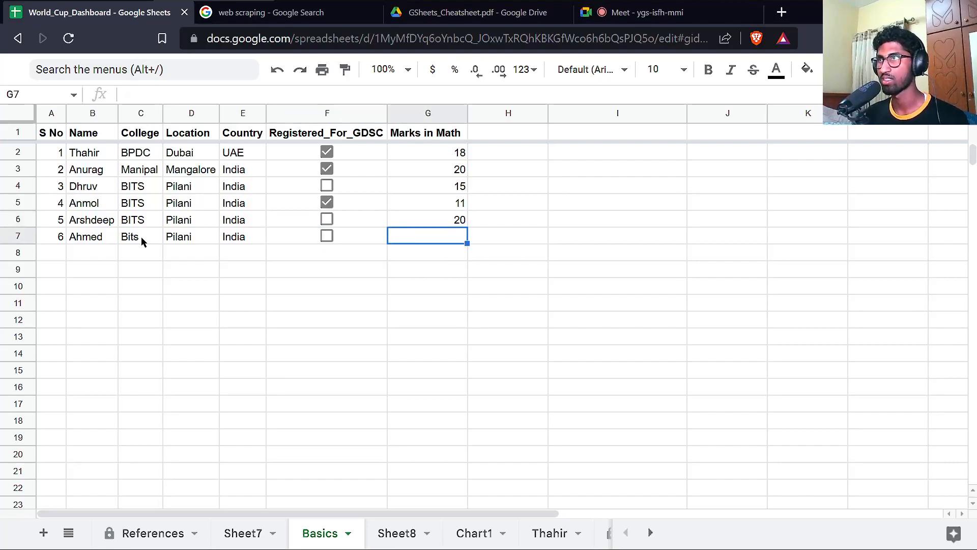
text(15)
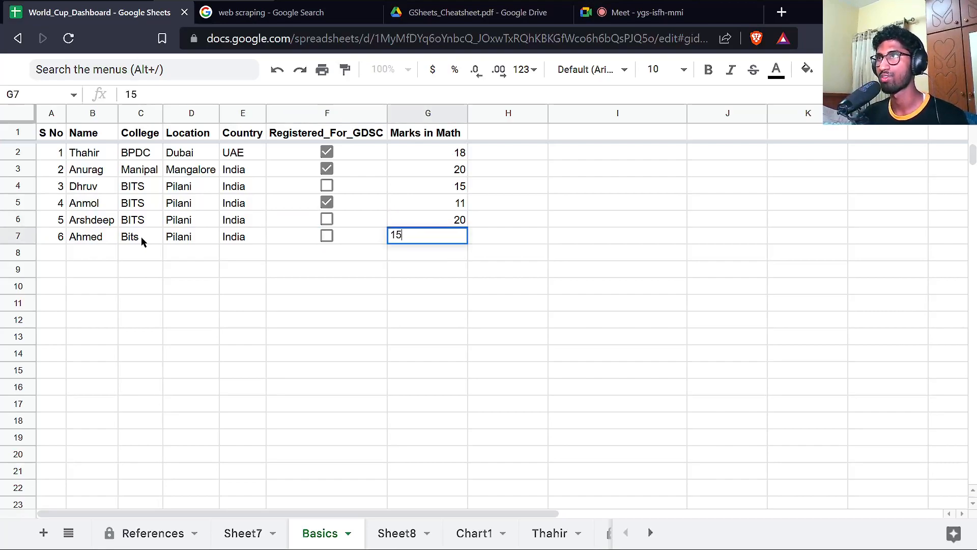
key(BackSpace)
text(8)
key(Return)
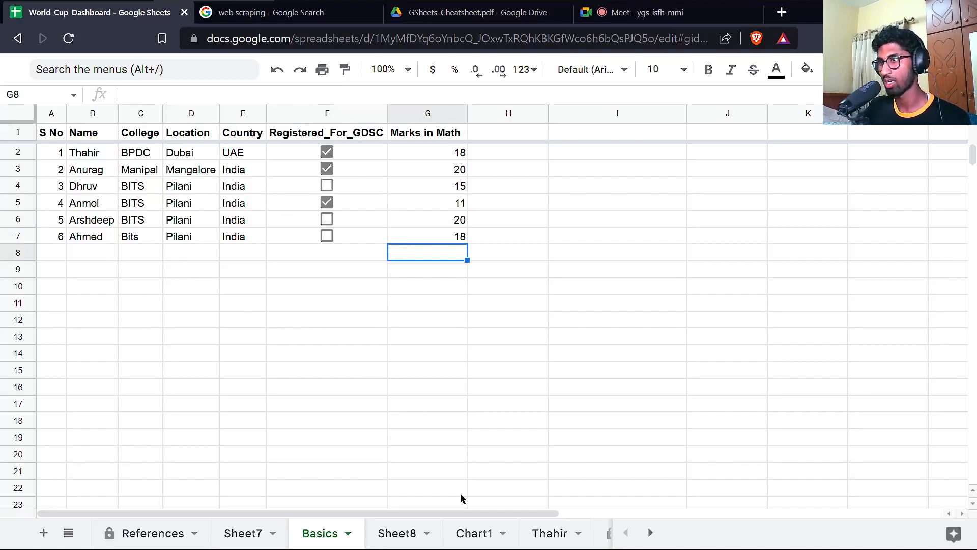
Check the new student's bar on the Chart1 sheet against the source rows on the Basics sheet.
click(469, 533)
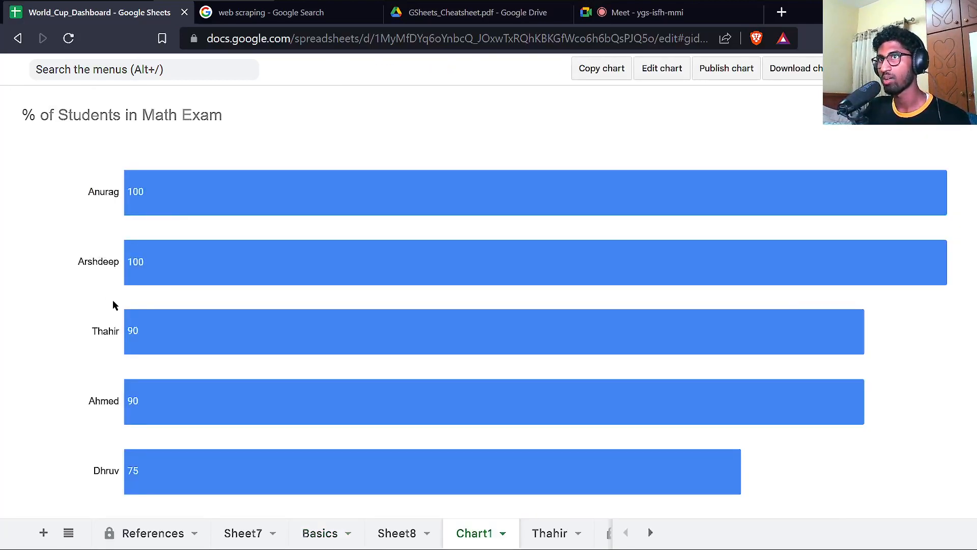
mouse_move(130, 382)
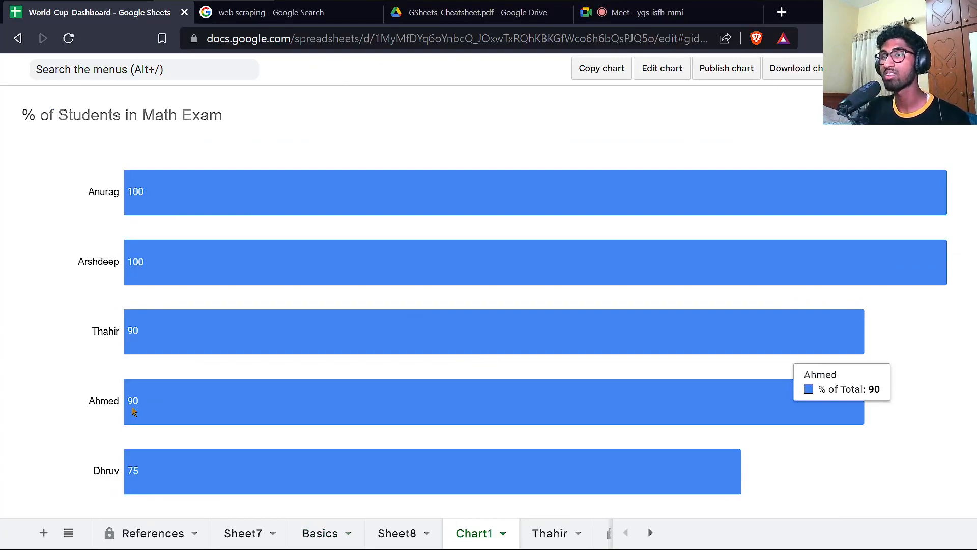
click(308, 532)
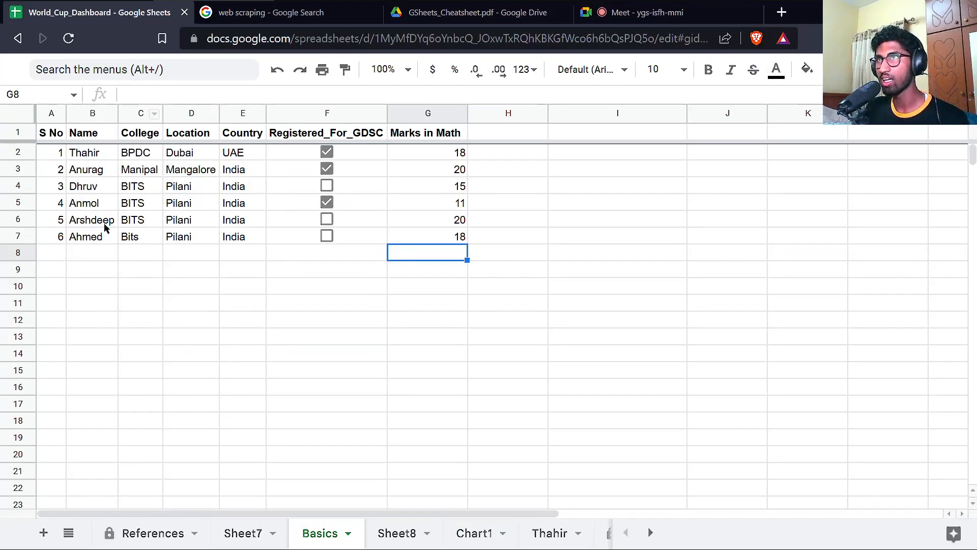
click(465, 538)
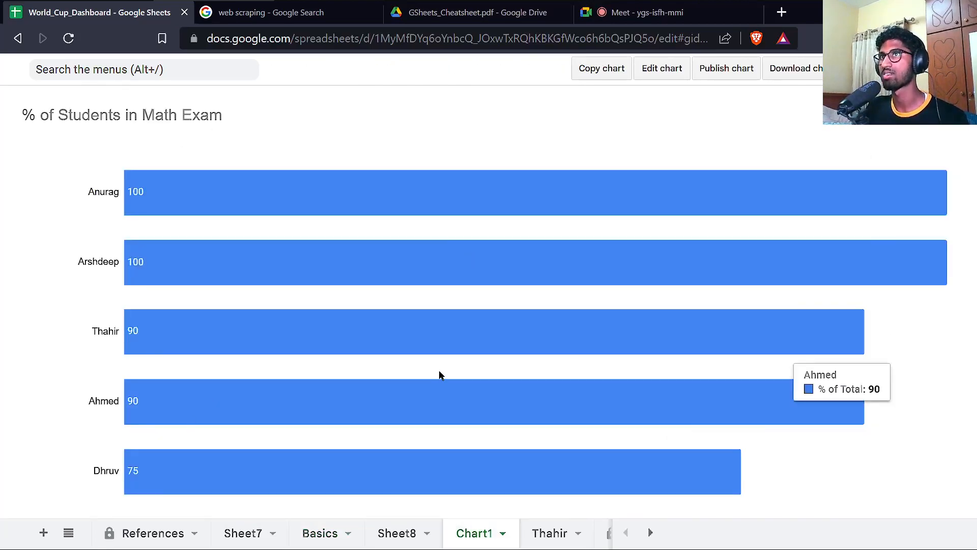
click(315, 538)
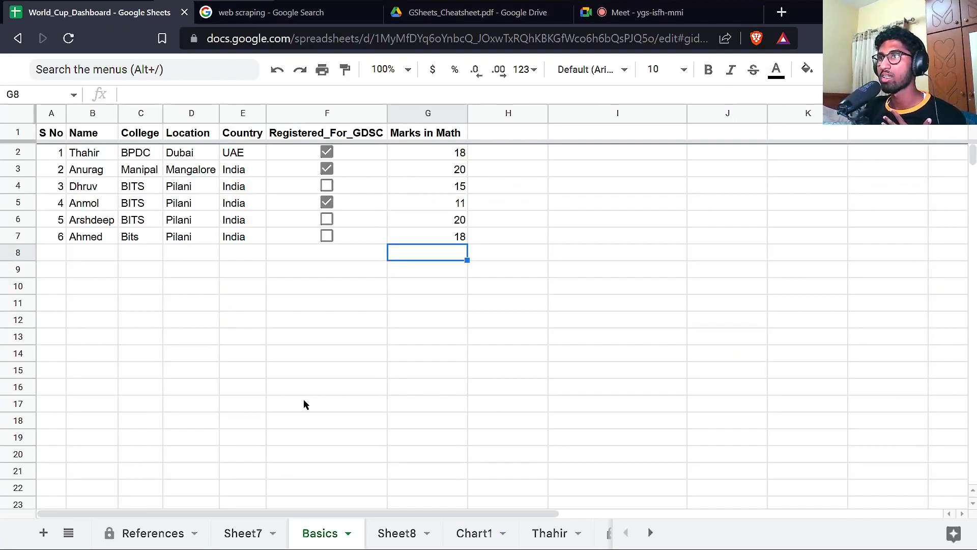
click(469, 533)
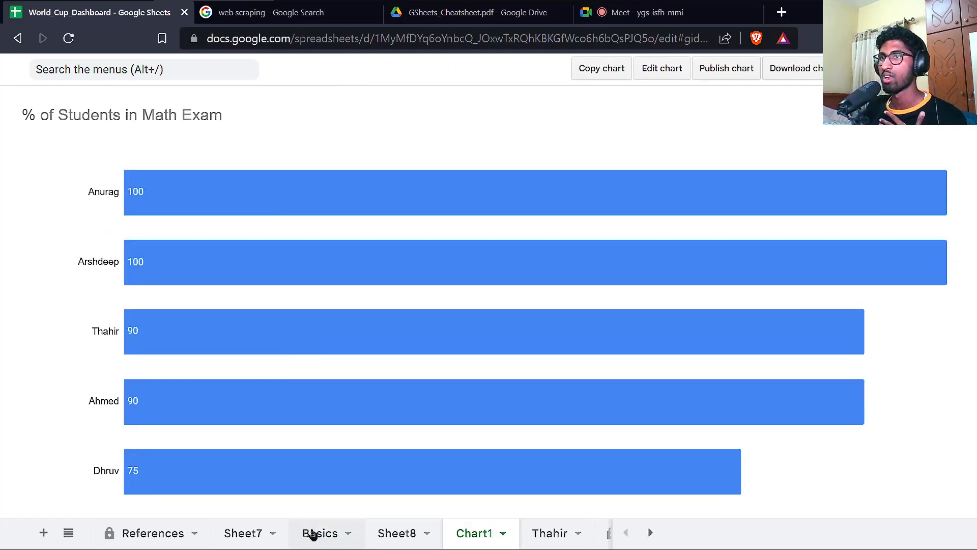
click(313, 533)
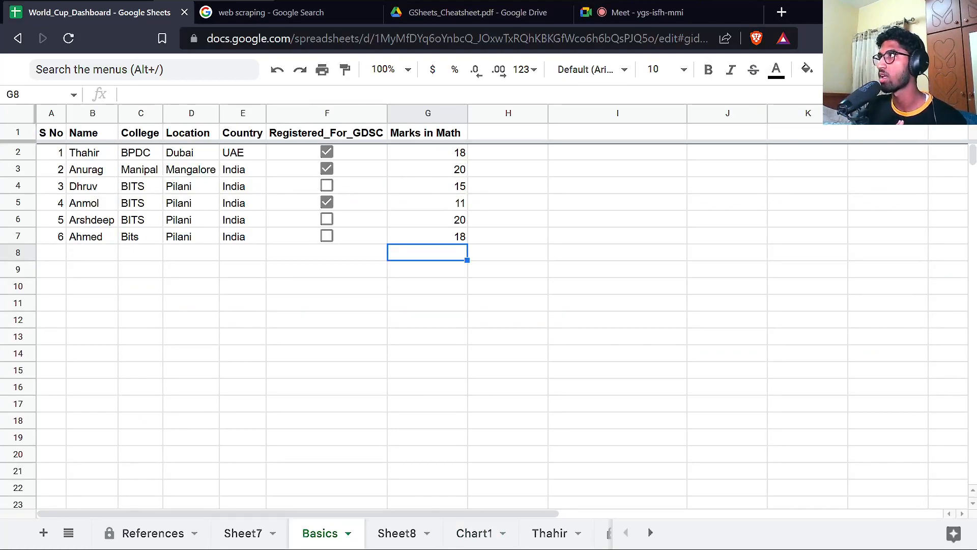
Try adding a suggested contact as Editor in the World_Cup_Dashboard sharing settings, cancel the invitation and close the dialog.
click(958, 70)
click(875, 78)
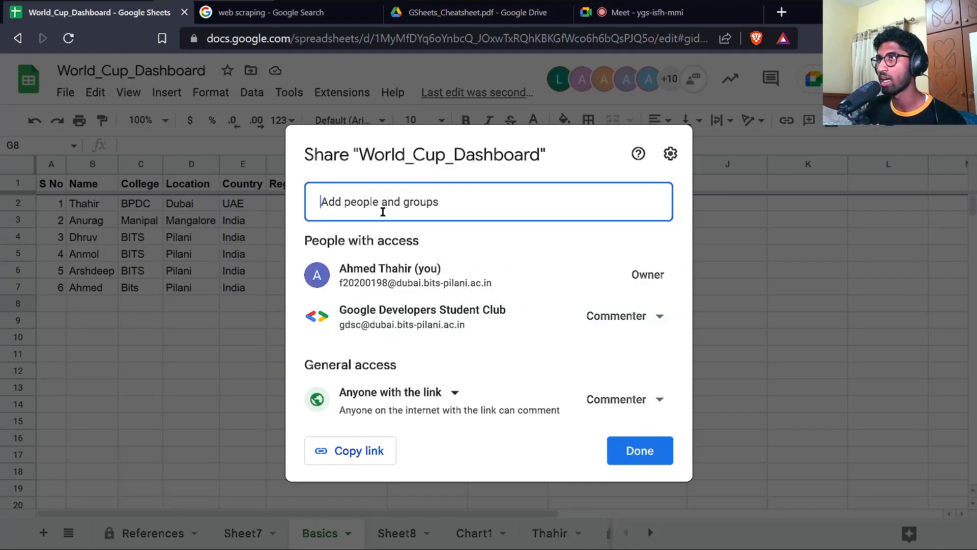
text(anur)
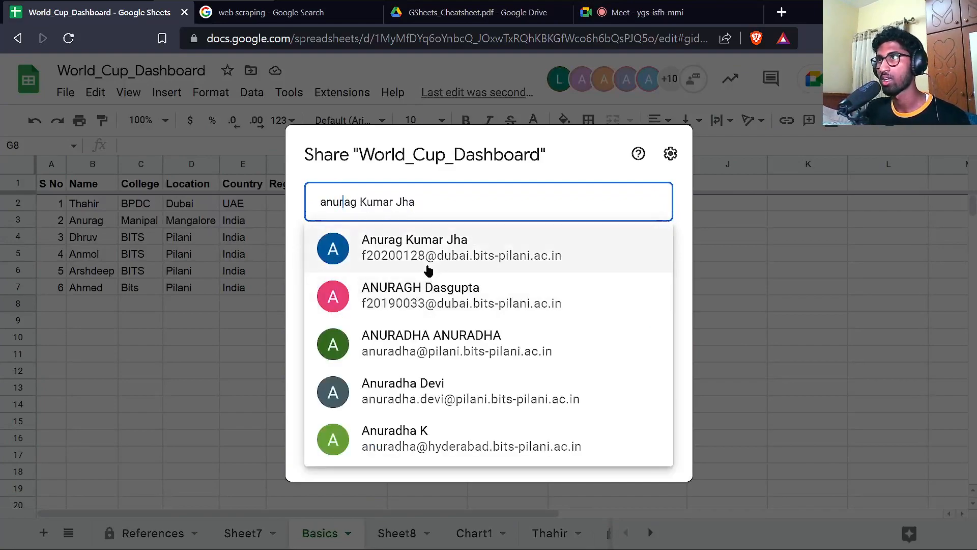
click(423, 250)
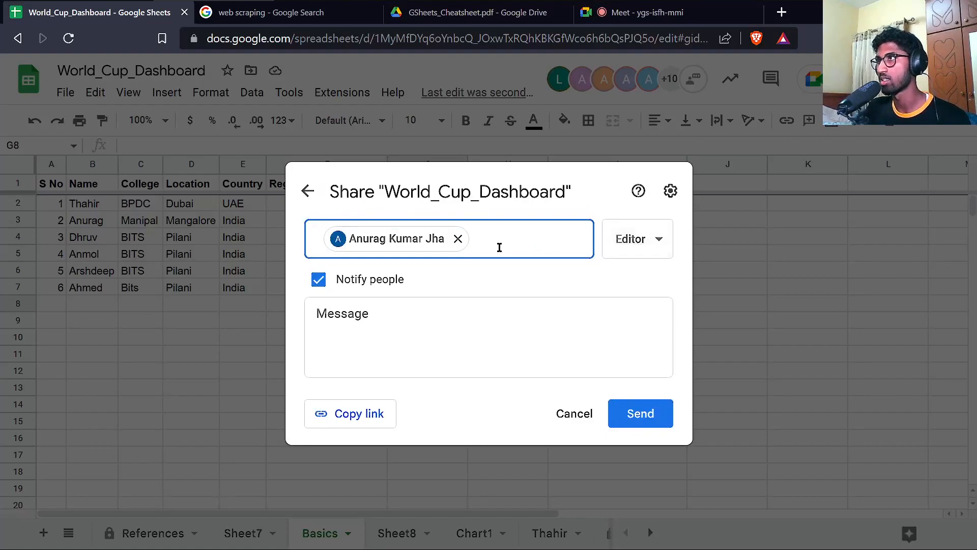
click(564, 409)
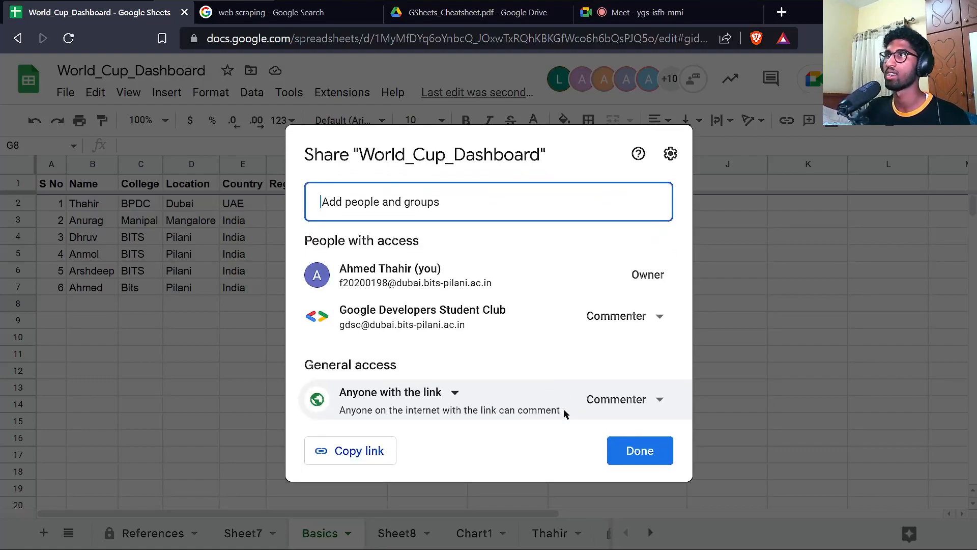
click(730, 192)
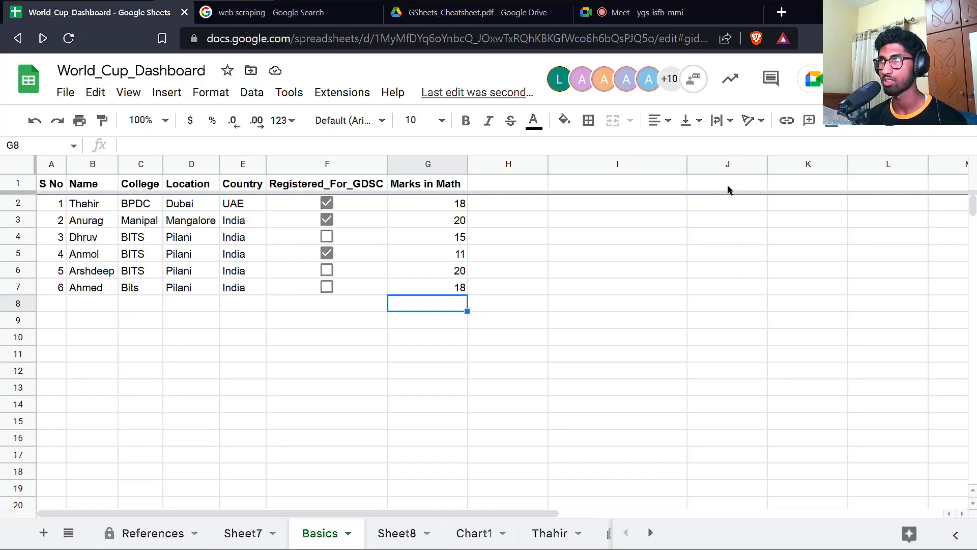
Review the query tables on Sheet8 and look in on the Google Meet call.
click(397, 533)
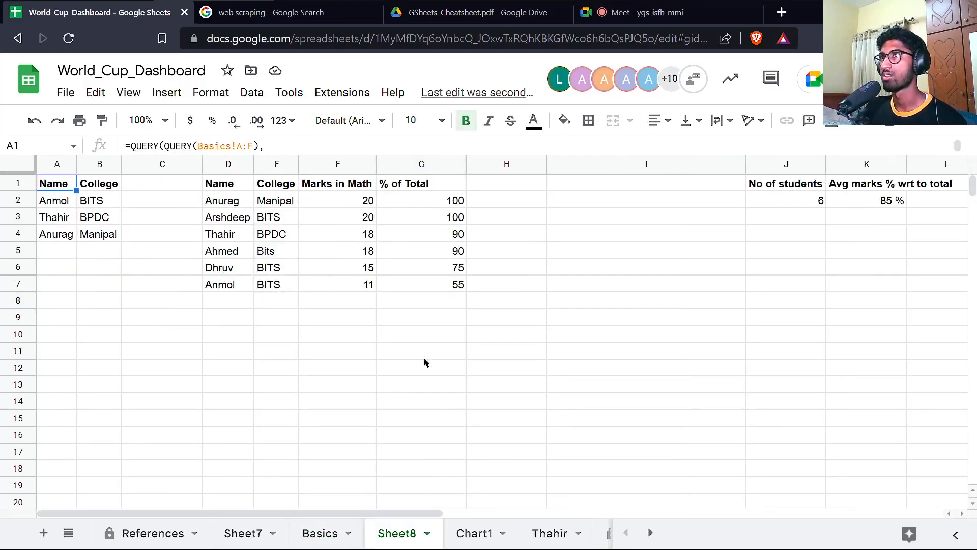
click(312, 533)
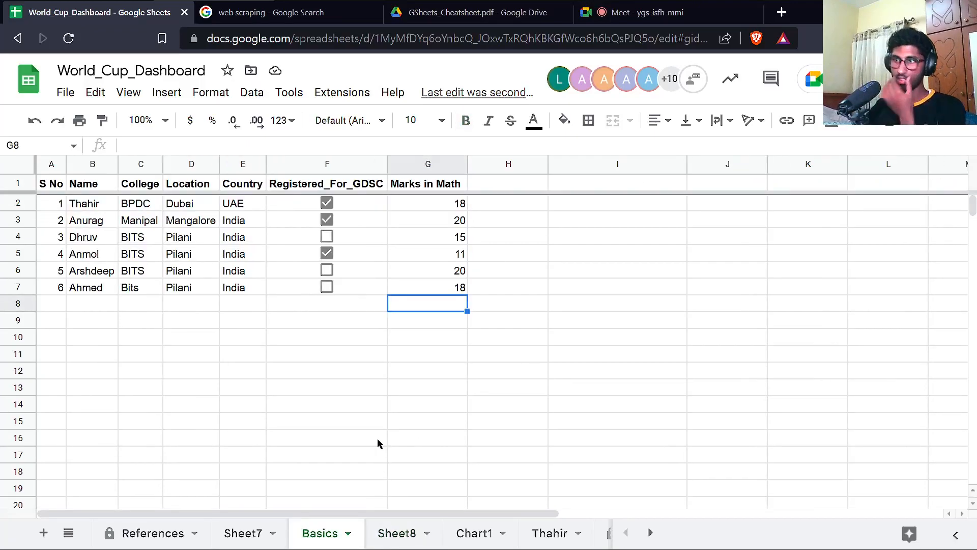
click(644, 17)
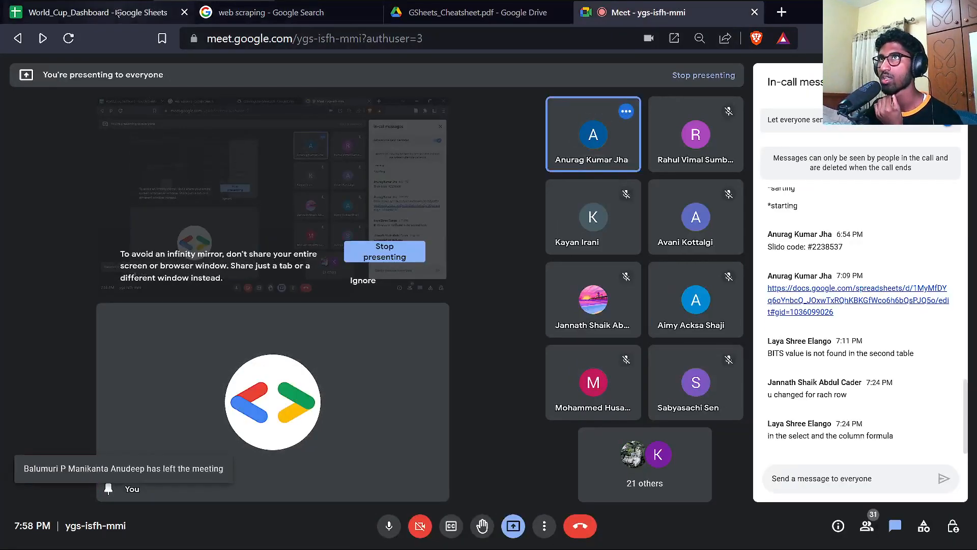
click(123, 14)
Switch to GSheets_Cheatsheet.pdf and examine its query examples for sorting, double grouping, rounding, percentages, cell values and subqueries.
click(437, 15)
scroll(392, 316, down, 10)
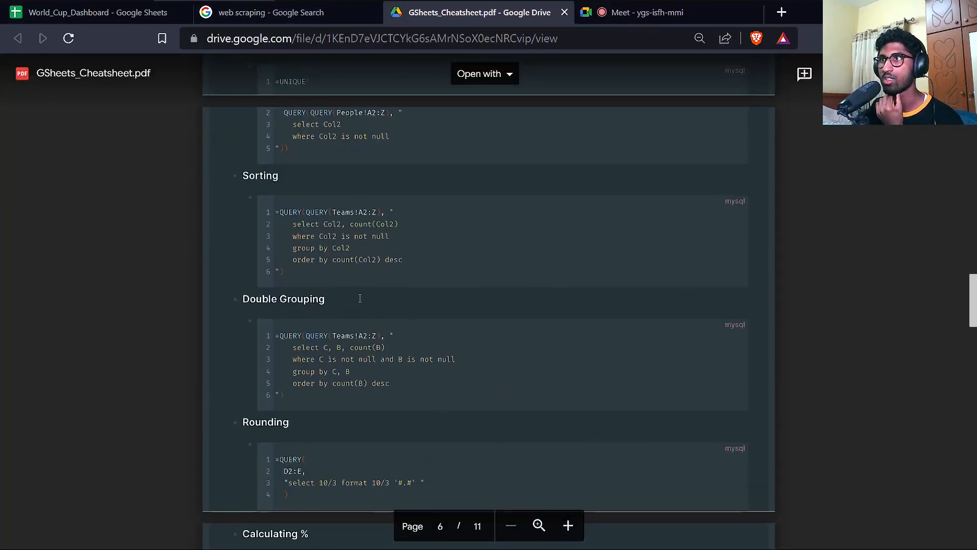
scroll(294, 222, down, 4)
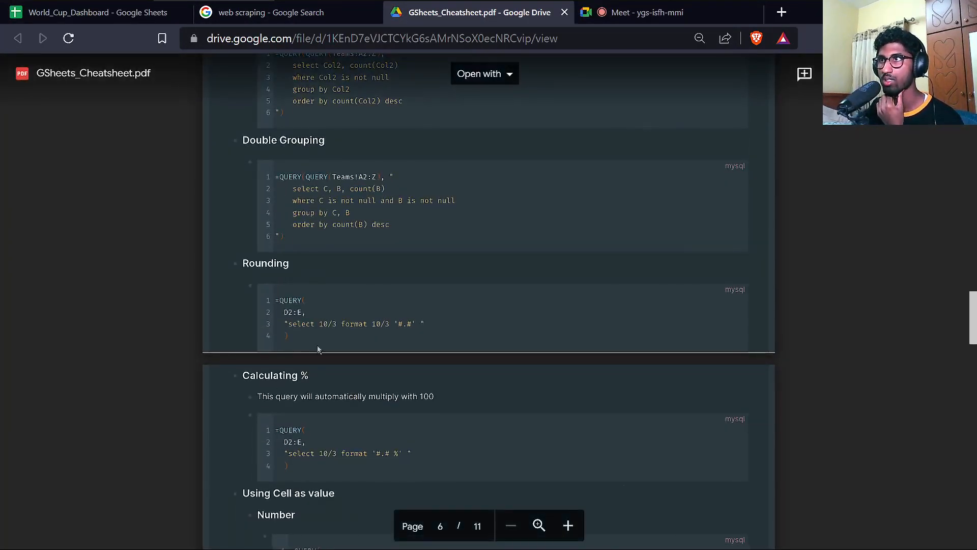
scroll(278, 342, down, 3)
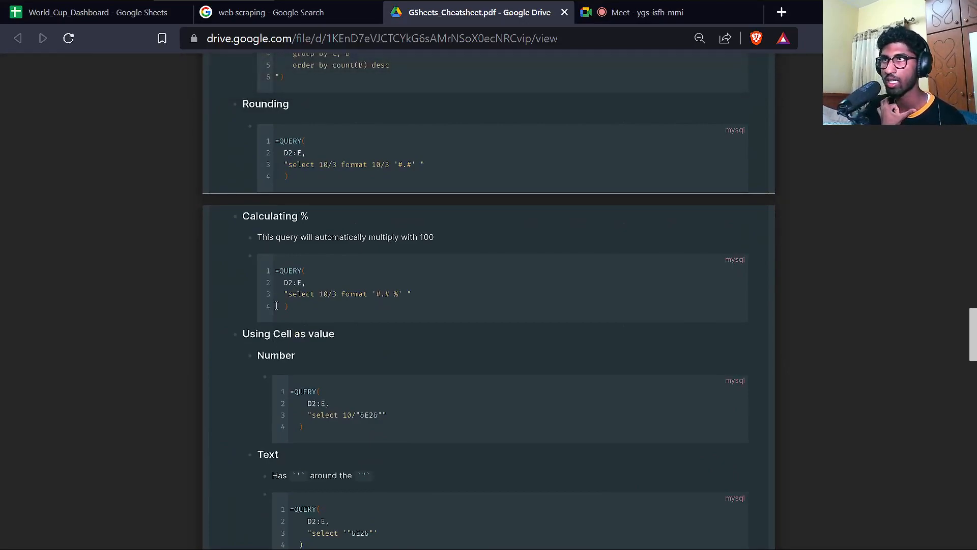
scroll(276, 305, down, 8)
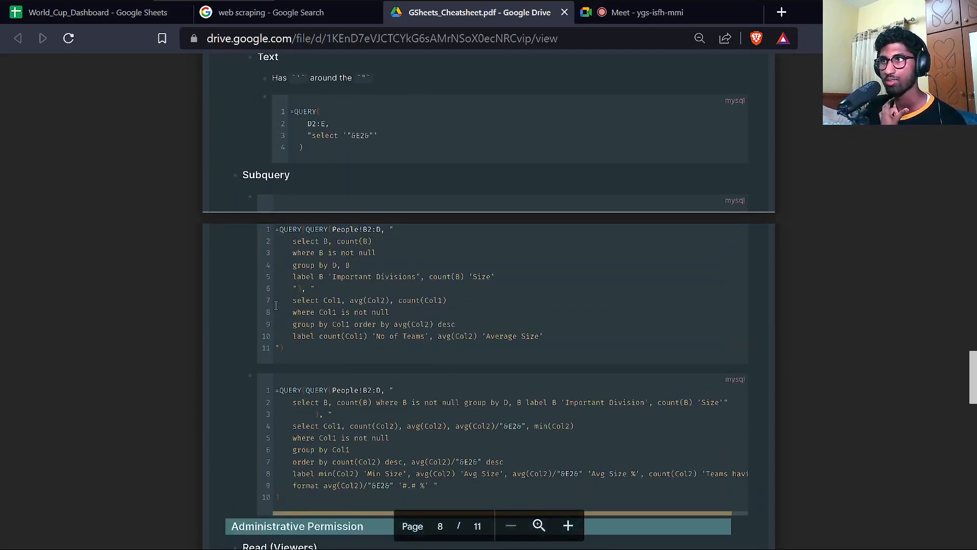
scroll(276, 305, down, 8)
scroll(298, 179, up, 5)
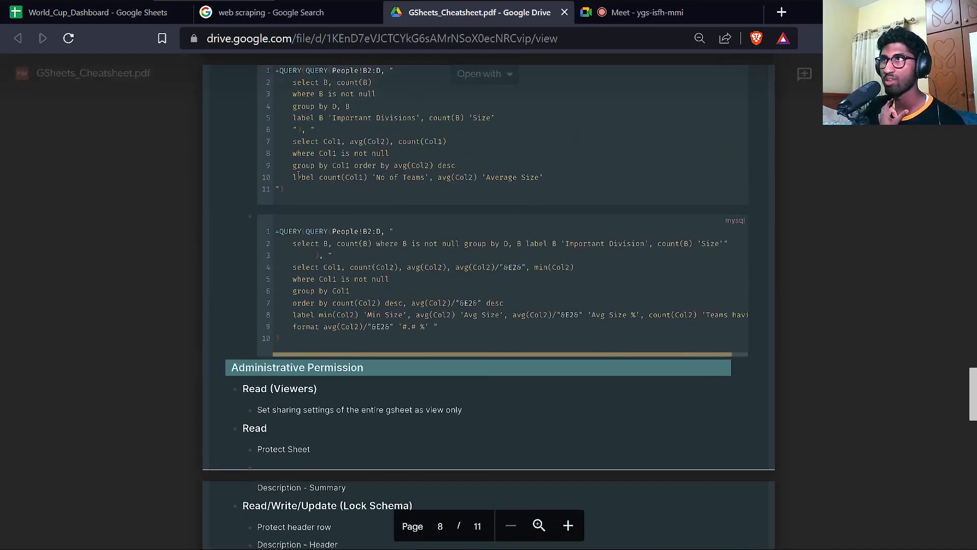
scroll(306, 177, up, 3)
drag(277, 230, 317, 350)
click(317, 350)
Read the cheatsheet sections on administrative permission, dashboards, importing into Python, big series generation and web scraping.
scroll(316, 350, down, 3)
scroll(317, 350, down, 3)
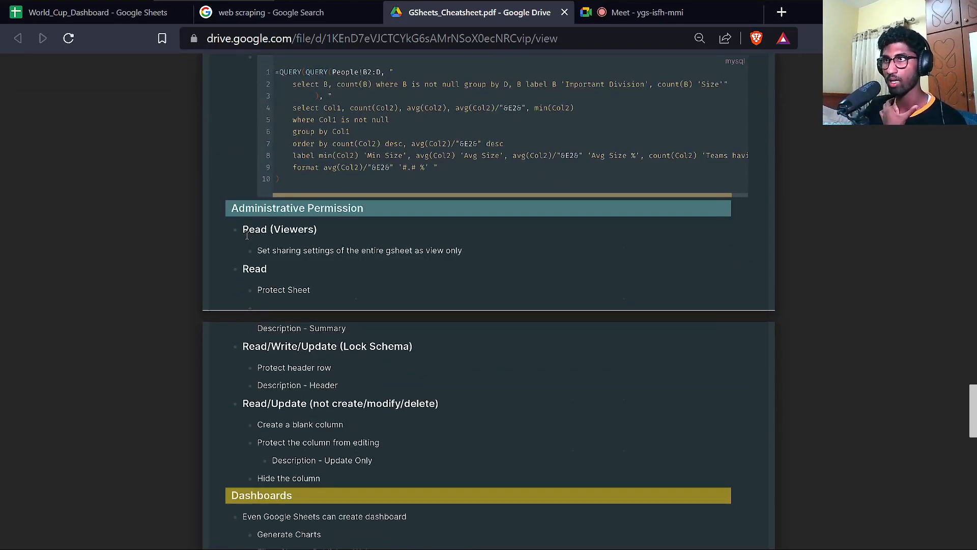
scroll(247, 235, down, 6)
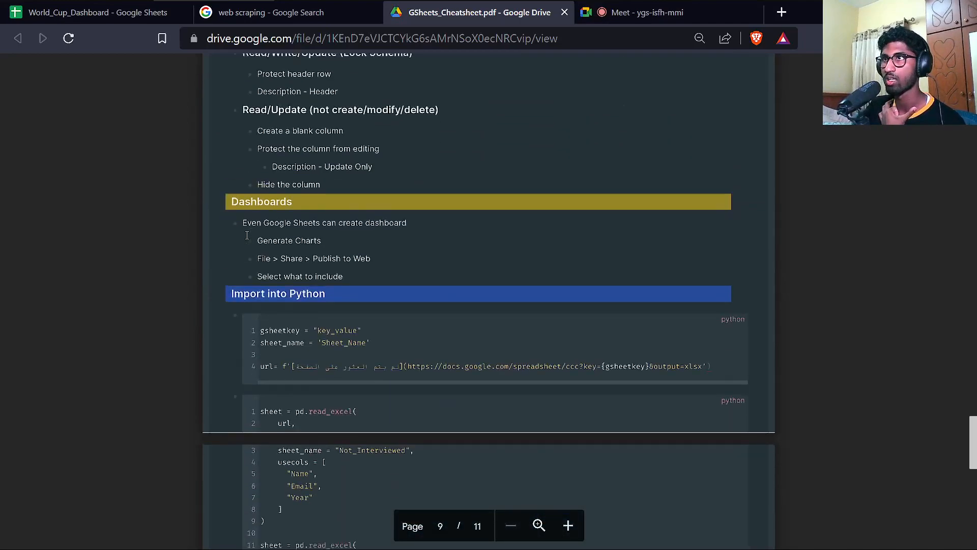
scroll(278, 273, down, 3)
drag(262, 146, 345, 426)
scroll(310, 408, down, 5)
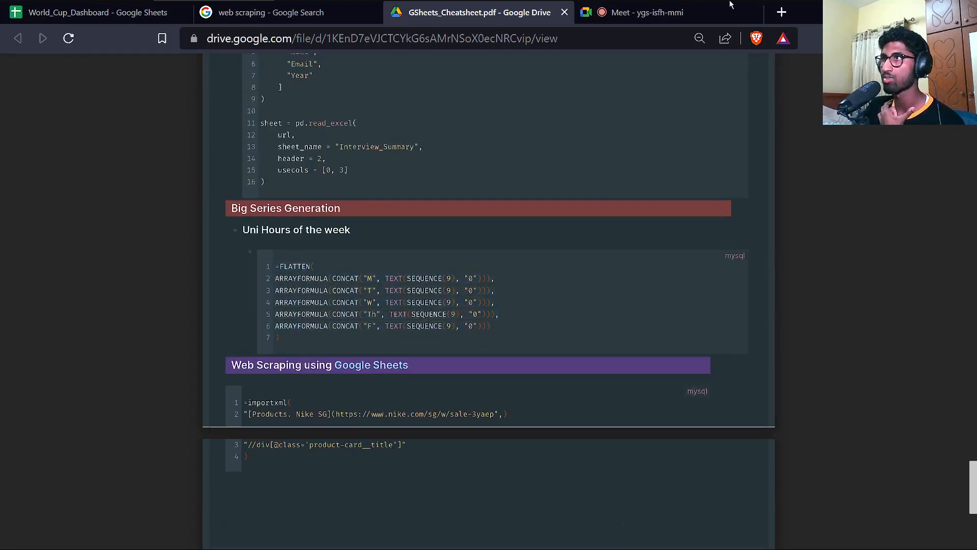
Highlight the importxml example in the cheatsheet's Web Scraping using Google Sheets section.
mouse_move(780, 5)
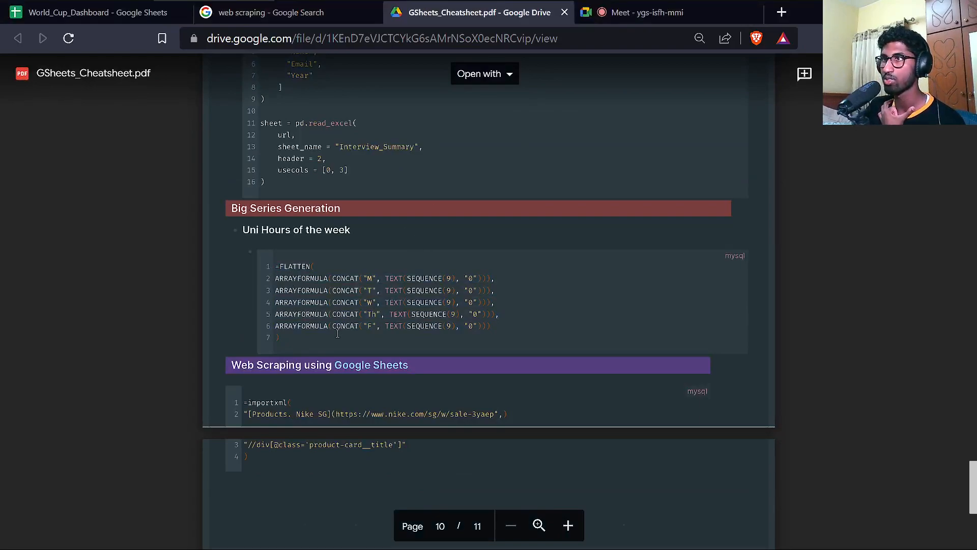
drag(244, 399, 279, 447)
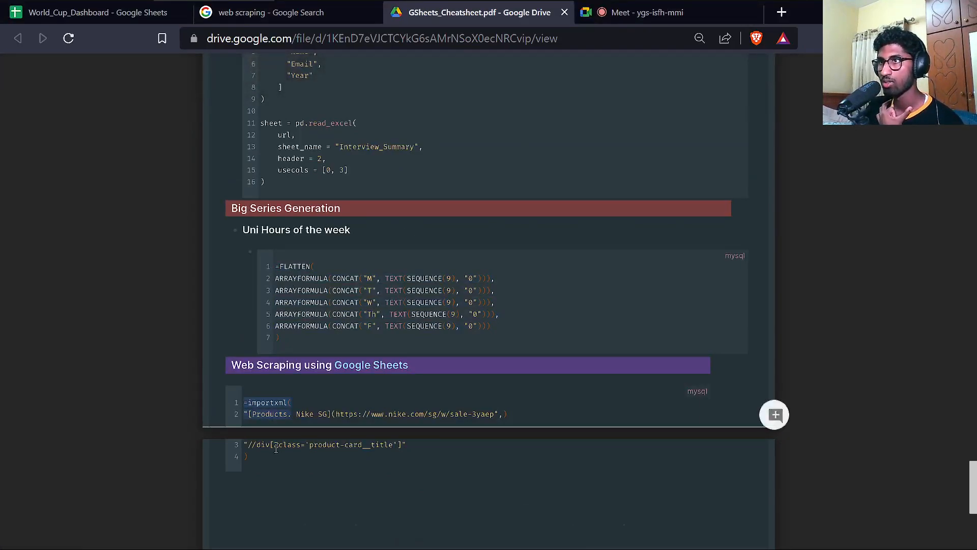
Switch to the World_Cup_Dashboard spreadsheet and delete the Chart1 sheet.
click(97, 12)
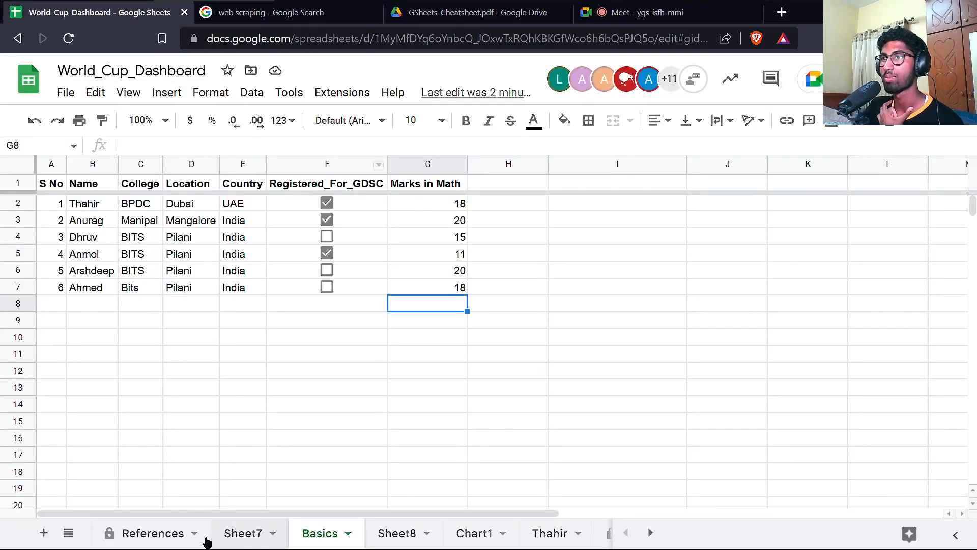
click(400, 532)
click(473, 532)
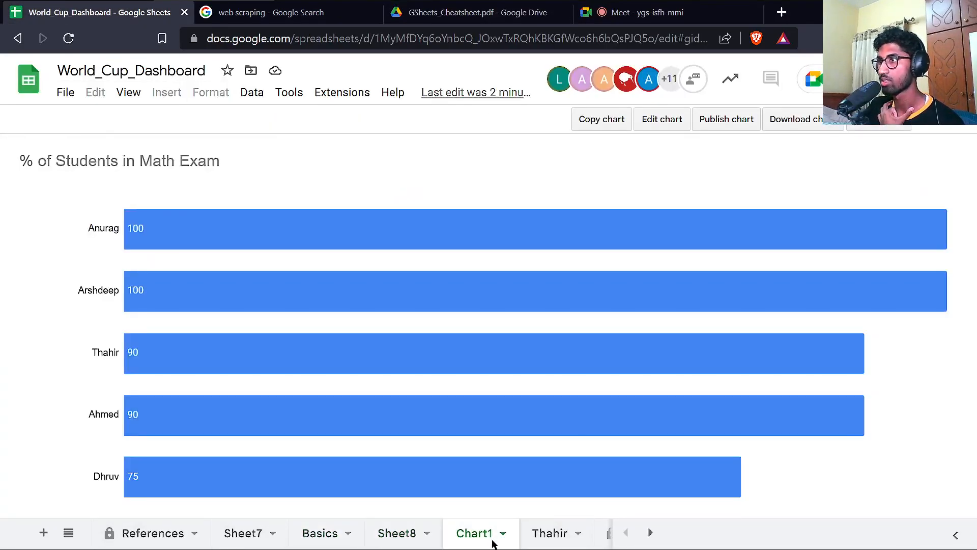
click(502, 533)
click(474, 255)
key(Return)
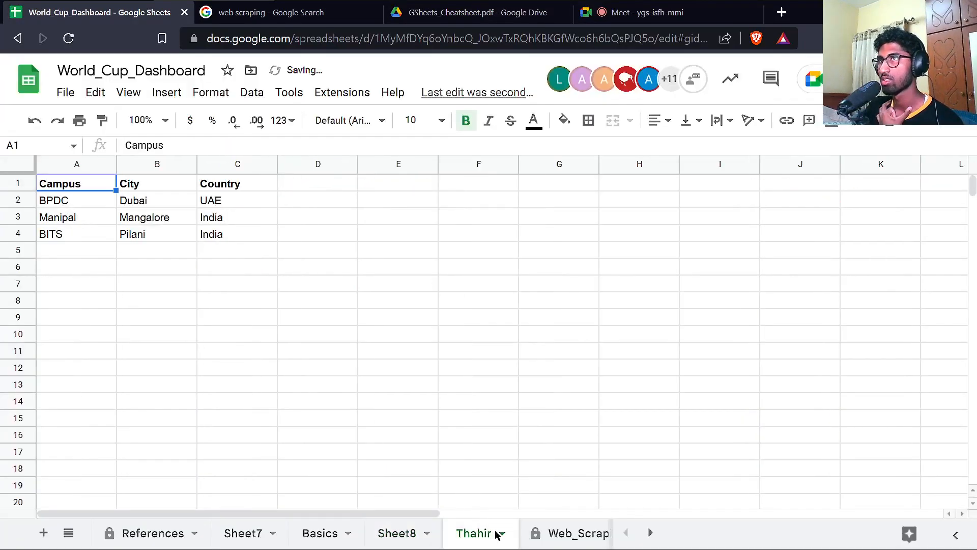
Hide the campus list sheet, Sheet8, Basics and Sheet7, keeping References, Web_Scraping and Query.
click(503, 533)
click(473, 405)
click(426, 533)
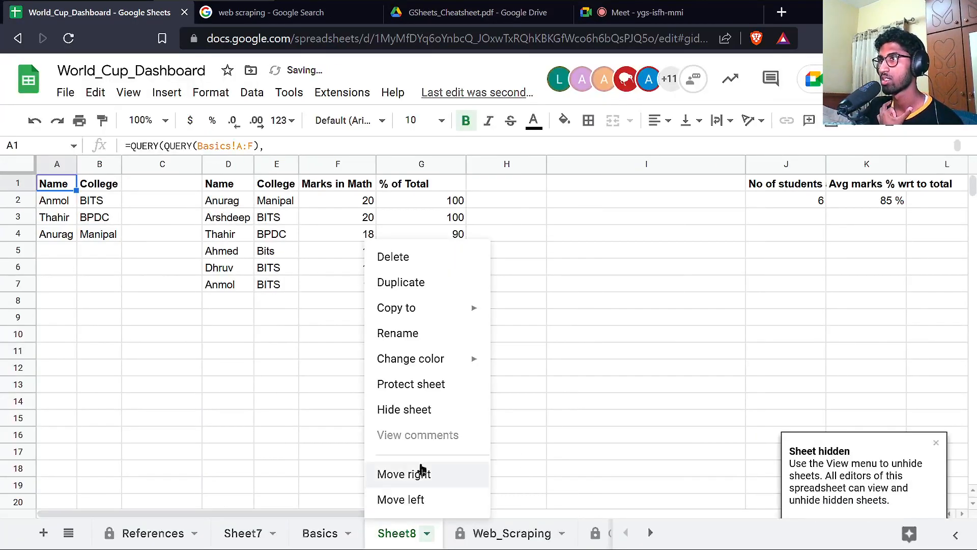
click(386, 409)
click(348, 533)
click(329, 410)
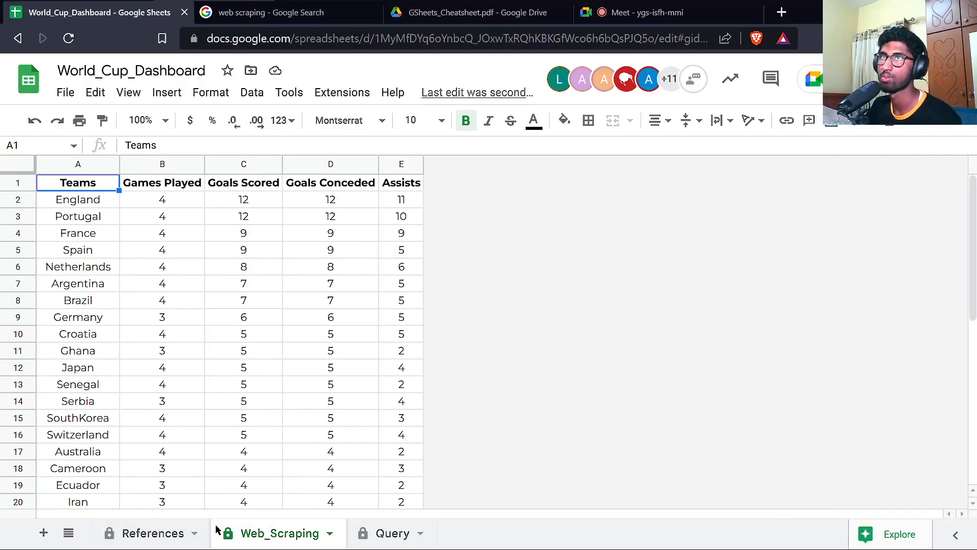
Load the Fox Sports team-stats URL from the Web_Scraping A2 formula in the browser and compare its table with the scraped data.
double_click(75, 199)
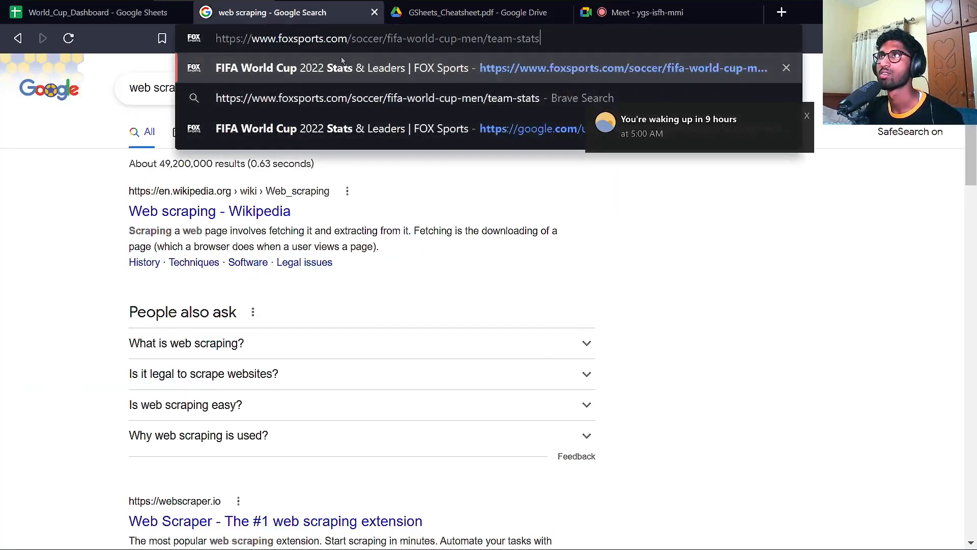
key(Return)
scroll(739, 214, down, 3)
double_click(307, 209)
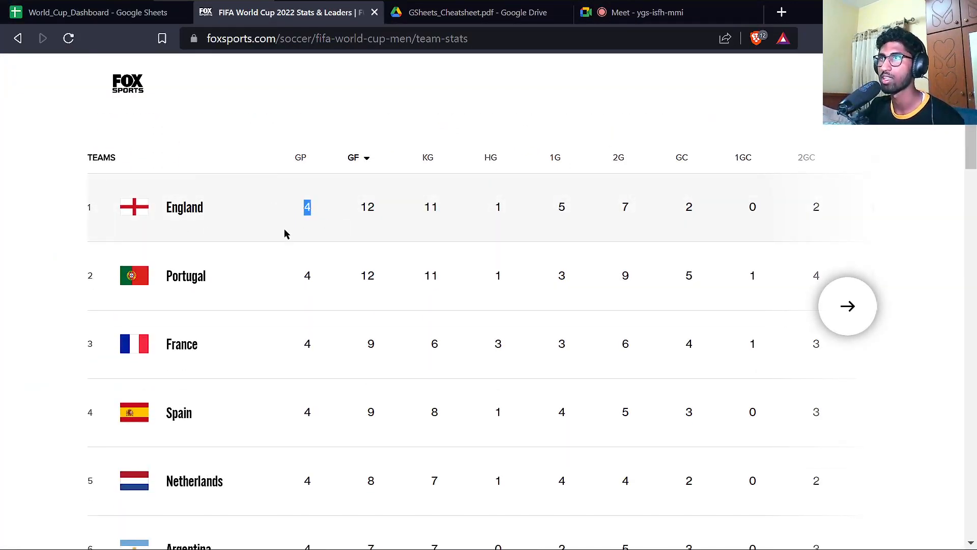
click(97, 12)
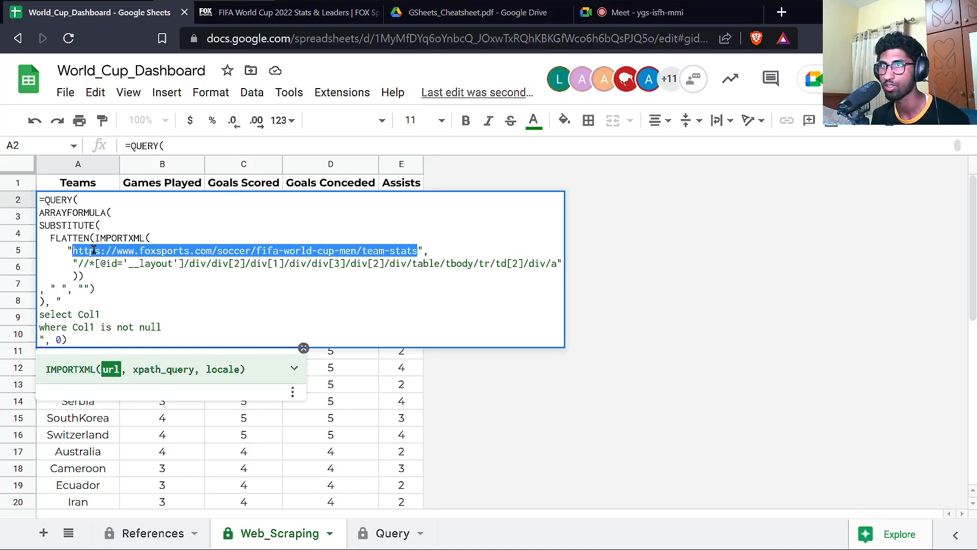
key(Escape)
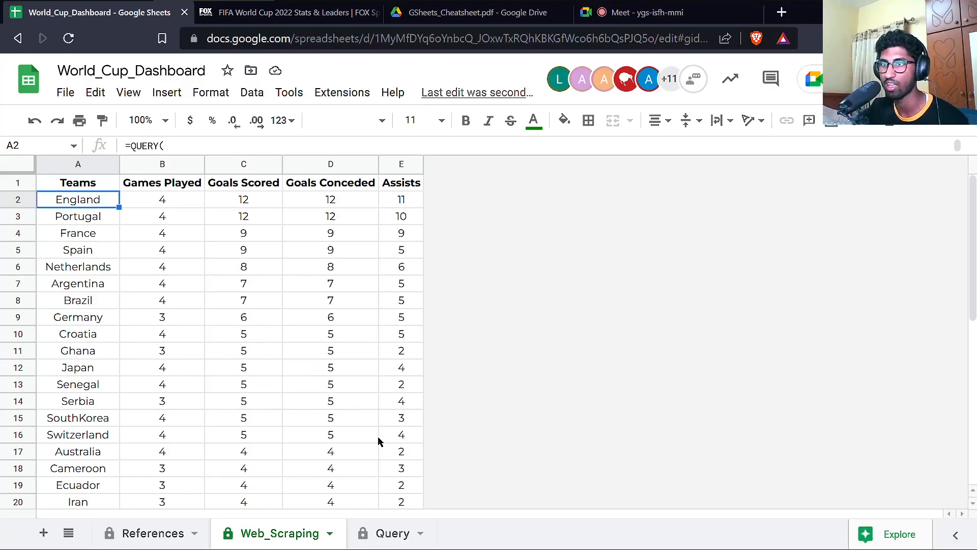
Clear cell A1 of the Query sheet and start a QUERY formula there with its closing parenthesis on a separate line.
click(381, 534)
key(Delete)
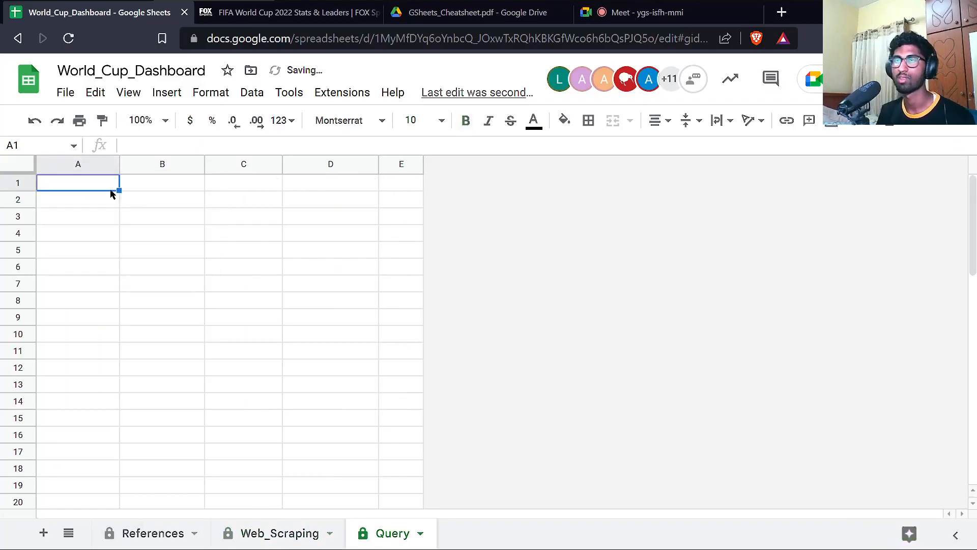
text(=quer)
key(Tab)
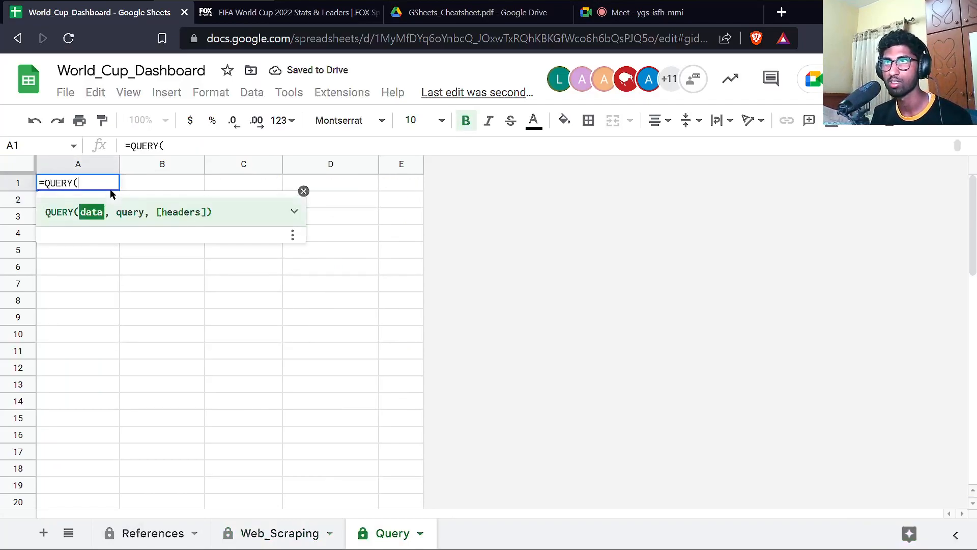
key(alt+Return)
text())
key(Left)
key(Left)
key(Left)
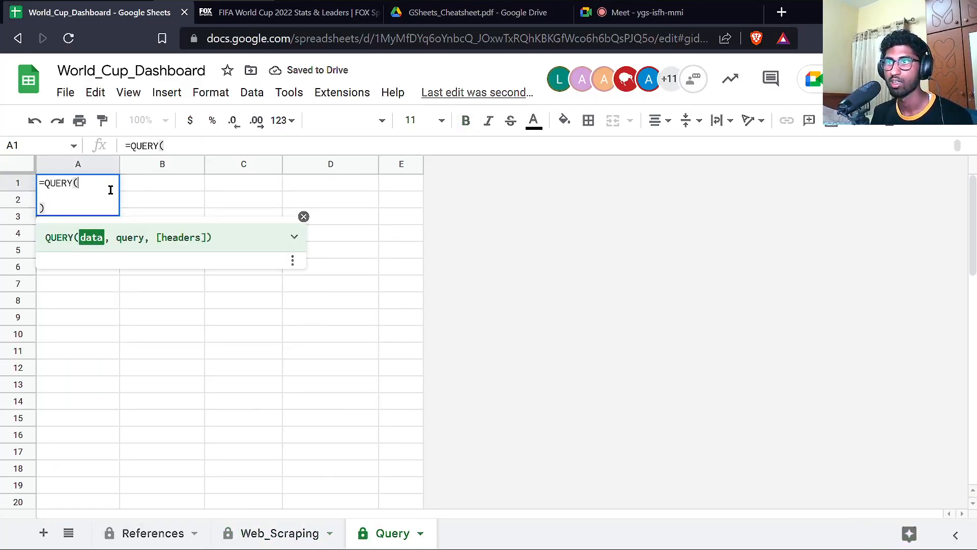
Nest QUERY(Web_Scraping!A:E) as the formula's data argument and select all columns with "select *".
text(QUE)
key(Tab)
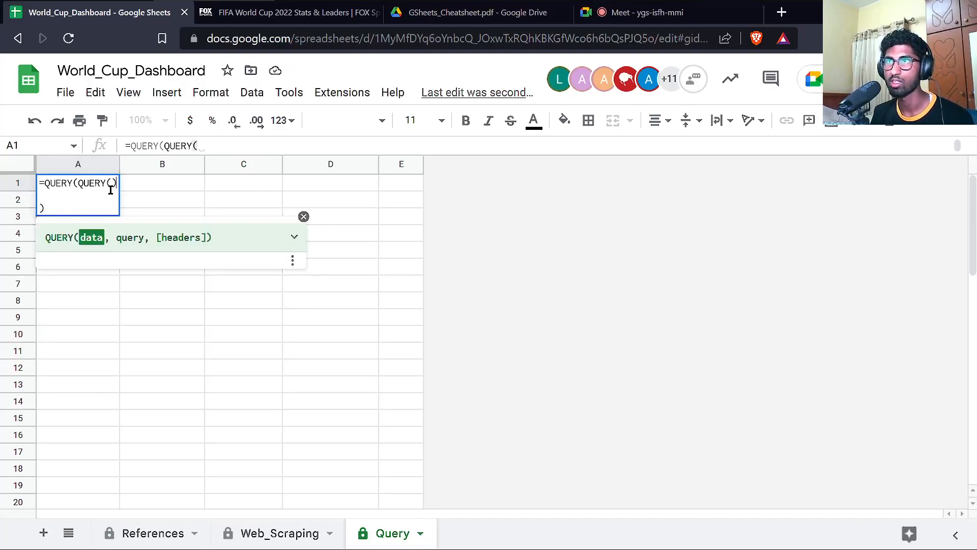
text(We_b_Scraping!A)
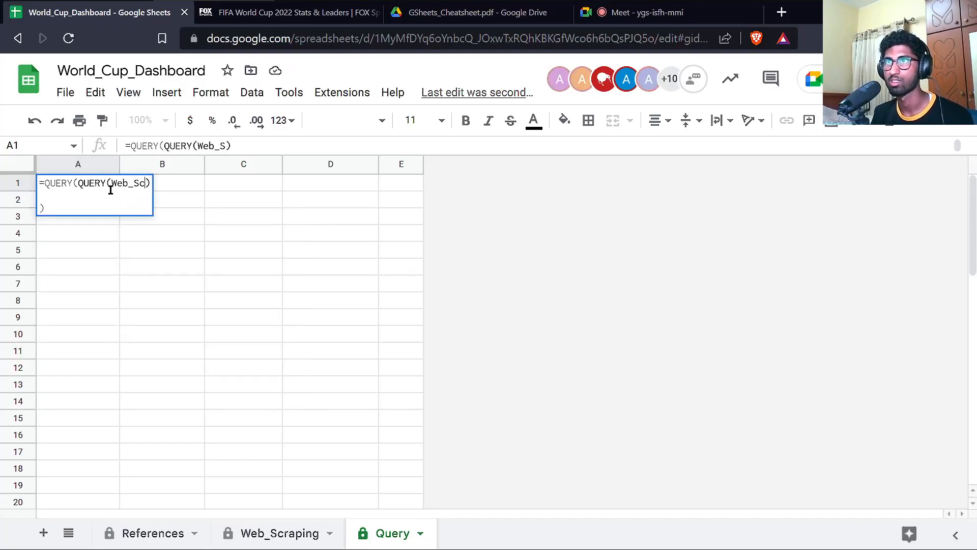
text(:)
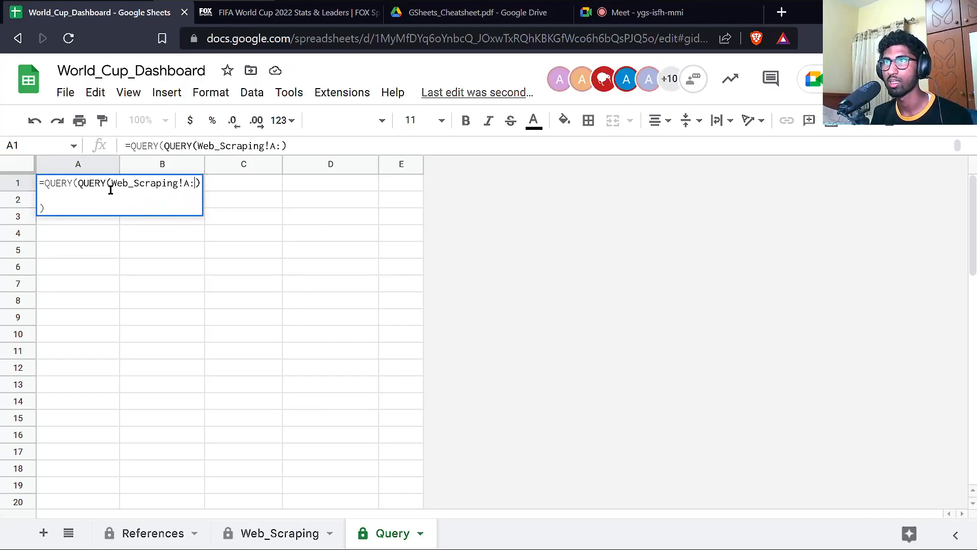
text(G),)
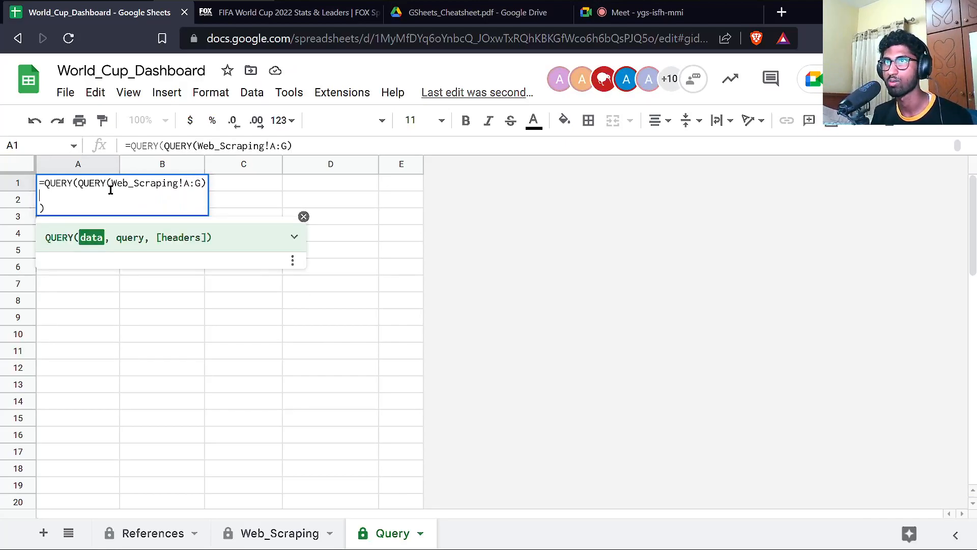
Compare the Query sheet's output with the source table on the Web_Scraping sheet.
click(279, 533)
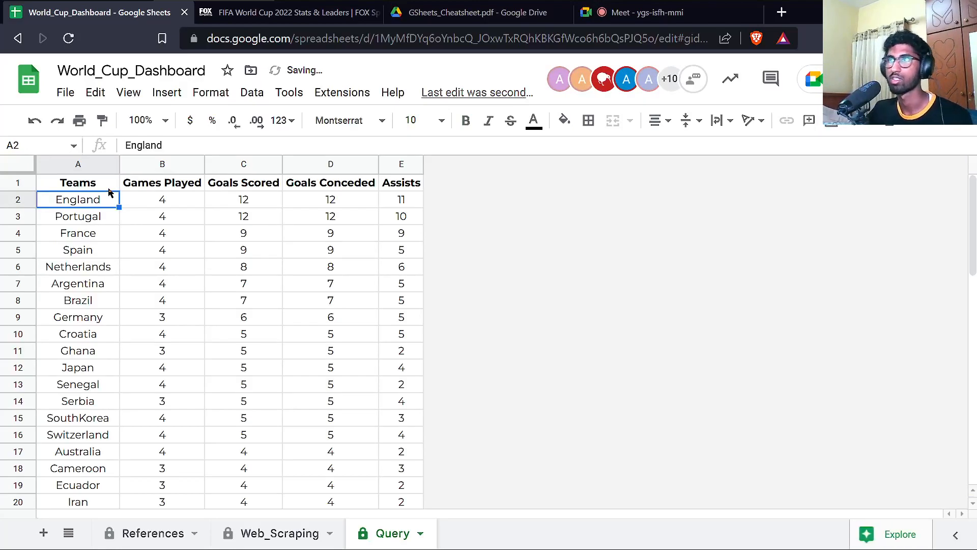
click(392, 533)
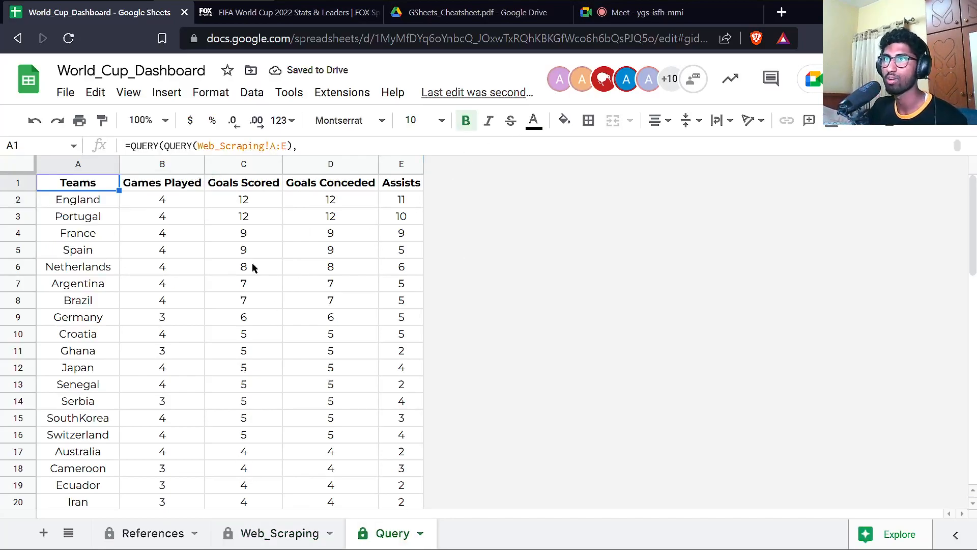
click(296, 534)
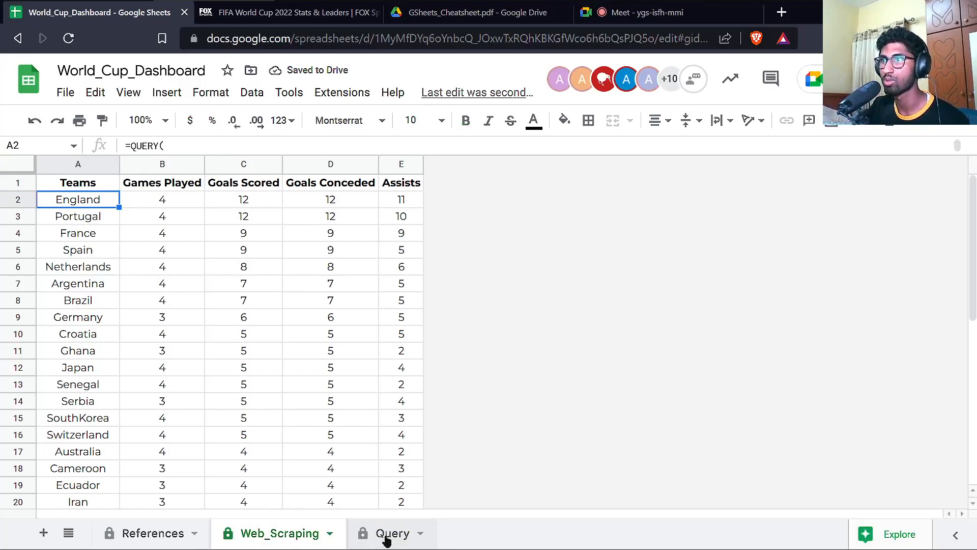
click(394, 537)
Split the A1 query string over several lines and add the condition "where Col1 is not null".
click(91, 198)
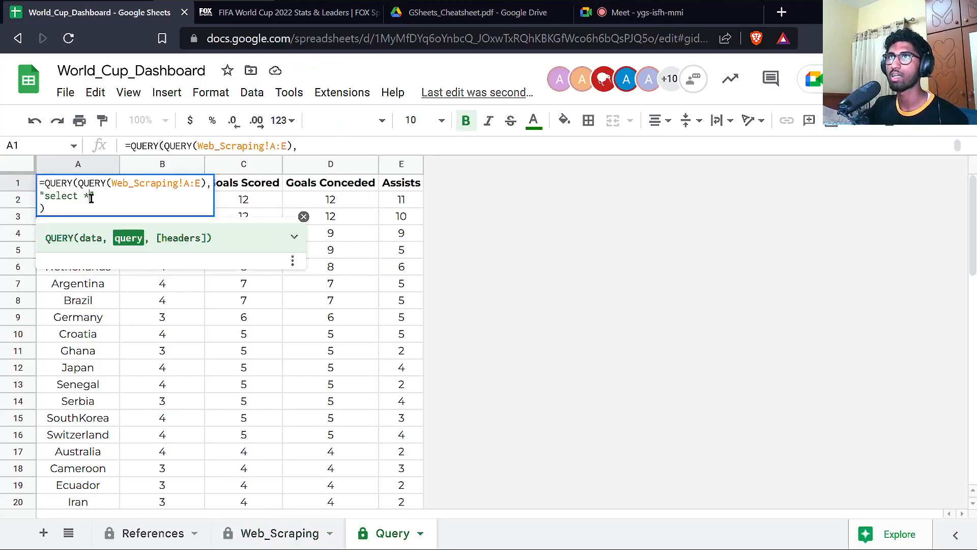
key(alt+Return)
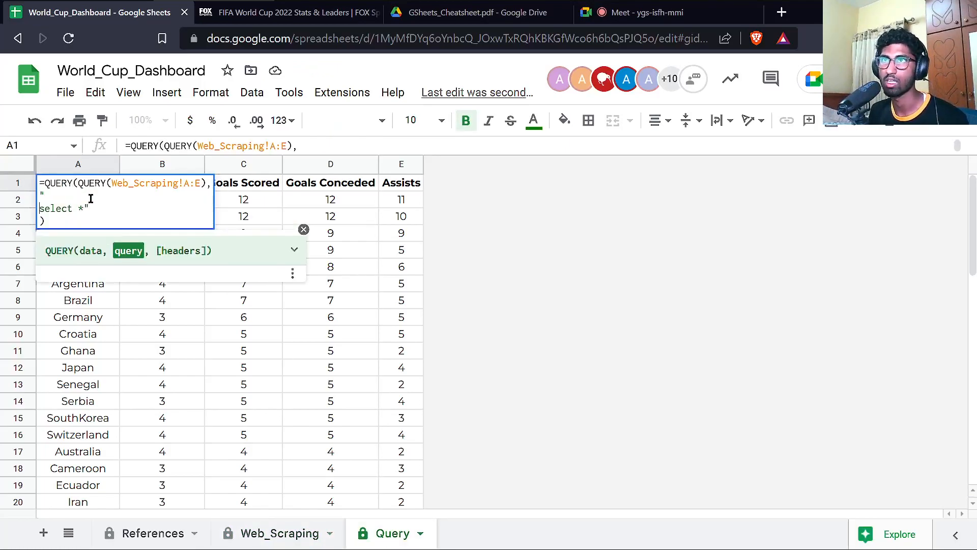
key(alt+Return)
key(alt+Return)
text(wheer)
key(BackSpace)
key(BackSpace)
text(re Col1 )
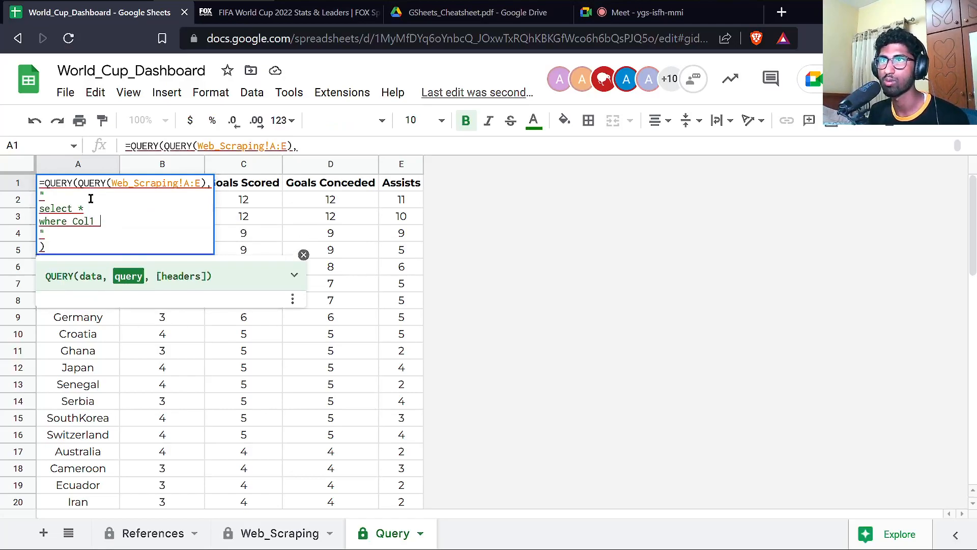
text(is not null)
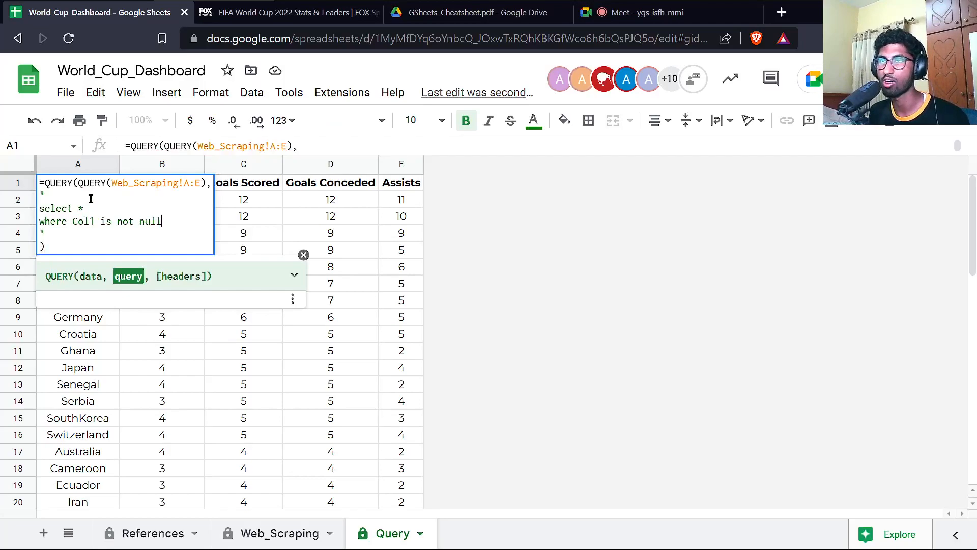
key(Return)
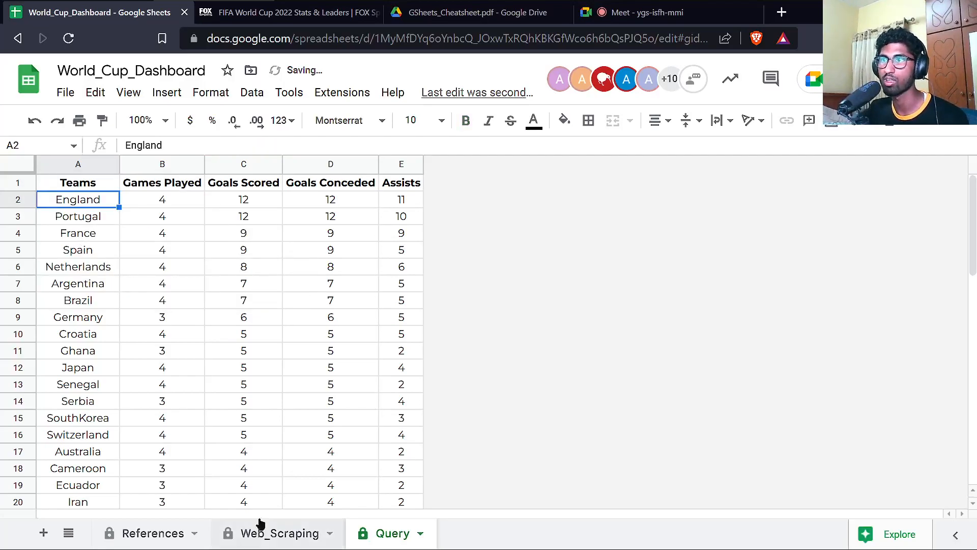
Examine the empty cells A34:A40 on Web_Scraping and the not-null condition in the Query sheet's A1 formula.
click(269, 532)
click(75, 351)
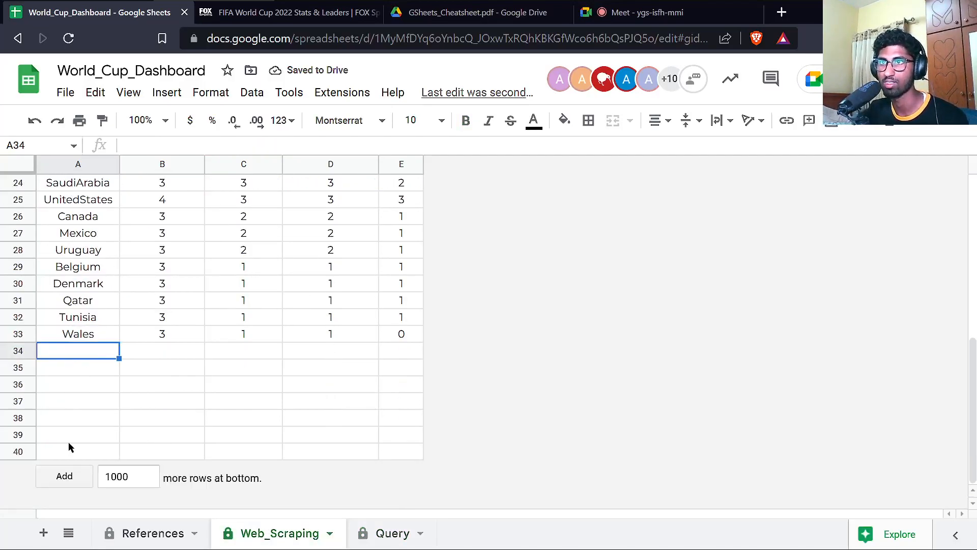
shift+click(65, 450)
click(392, 533)
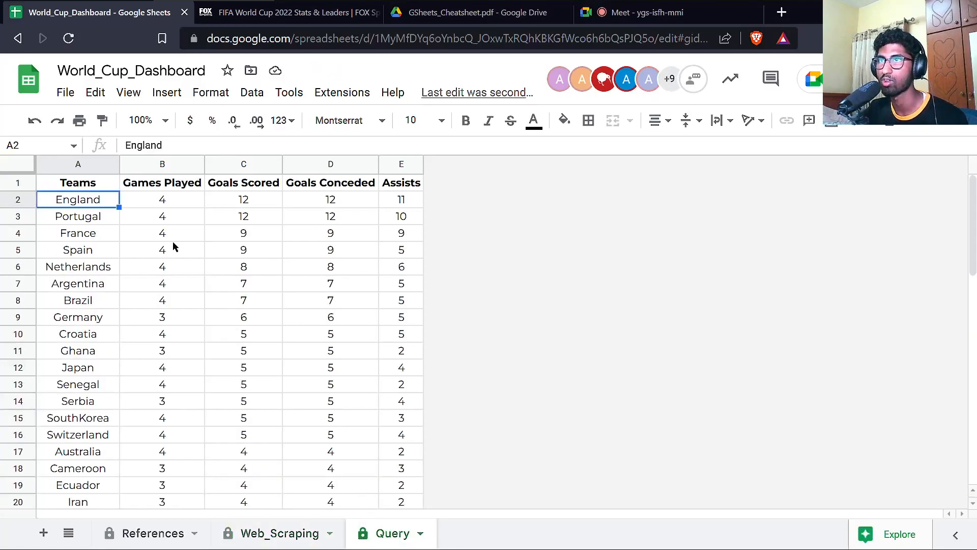
double_click(79, 184)
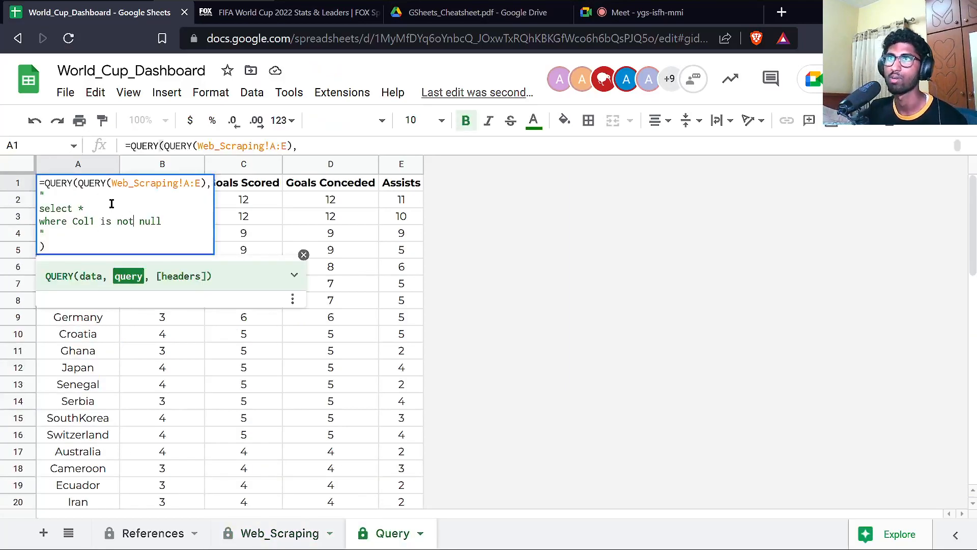
key(Escape)
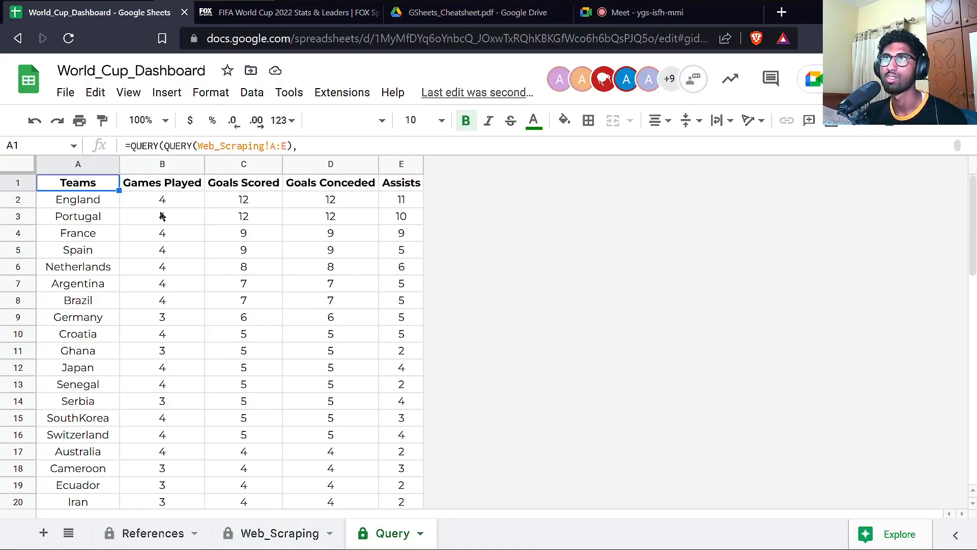
key(Return)
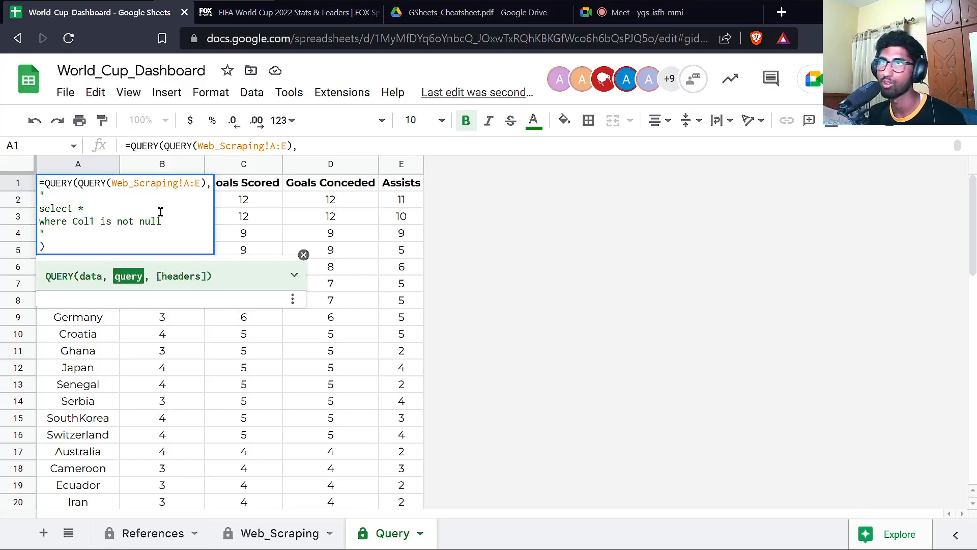
key(Delete)
text(max(Col)
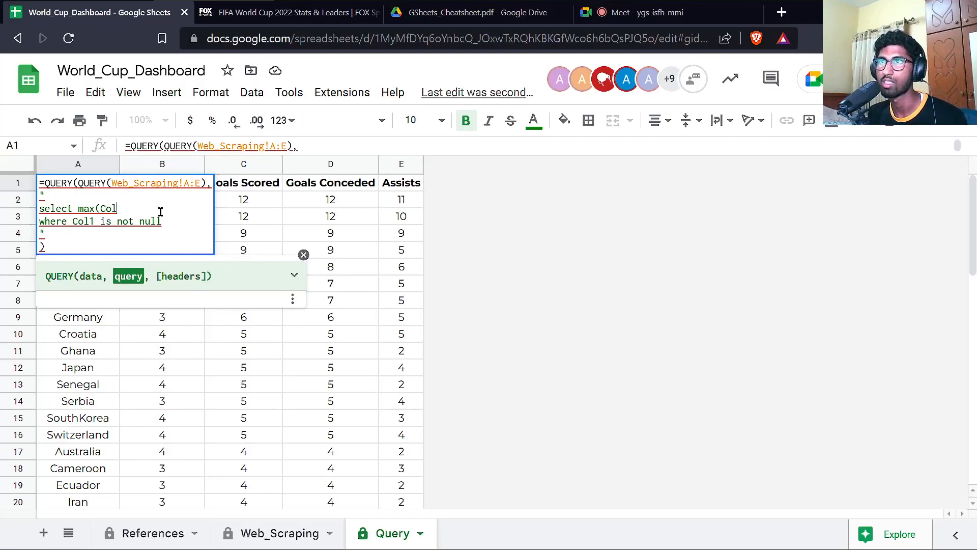
key(Escape)
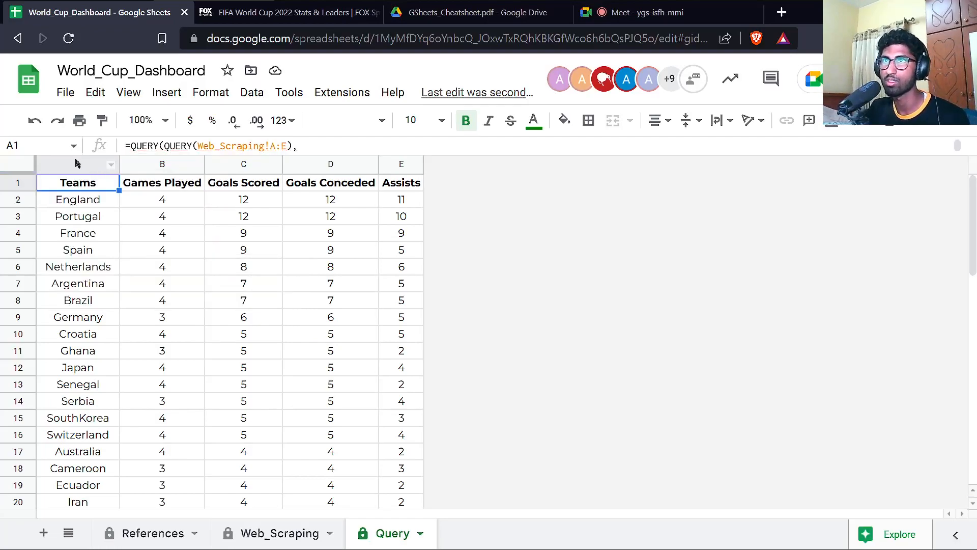
Change the query in A1 on the Query sheet to select max(Col3) instead of all columns.
click(112, 165)
click(145, 166)
click(271, 168)
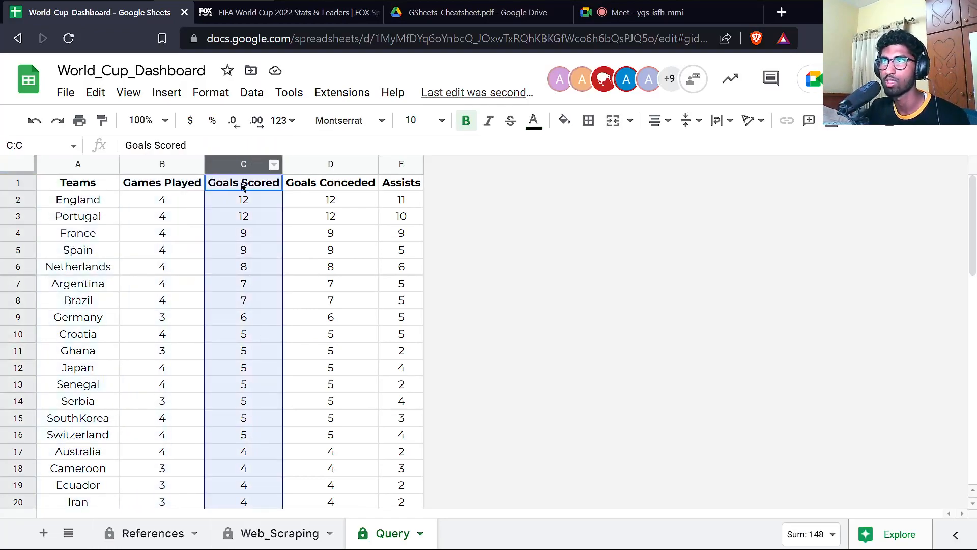
double_click(92, 183)
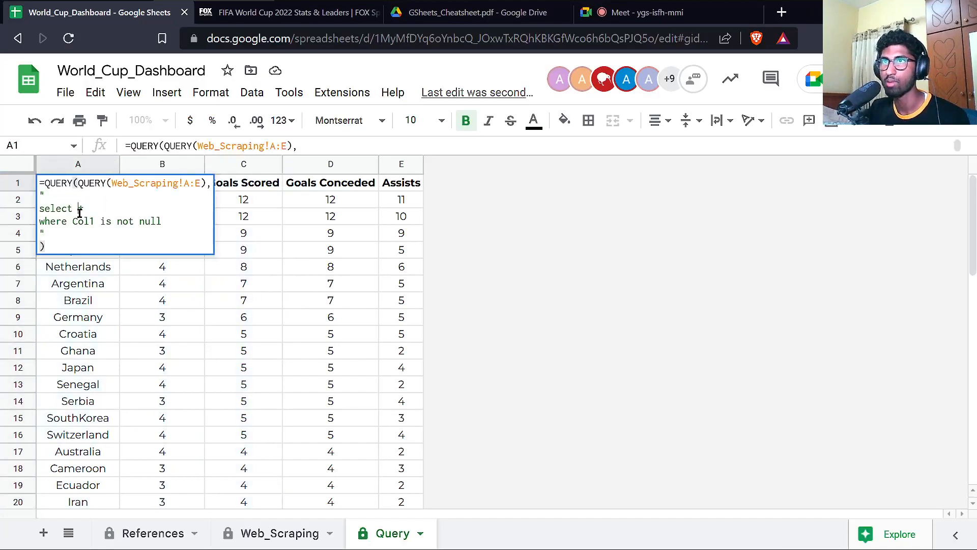
click(79, 212)
key(BackSpace)
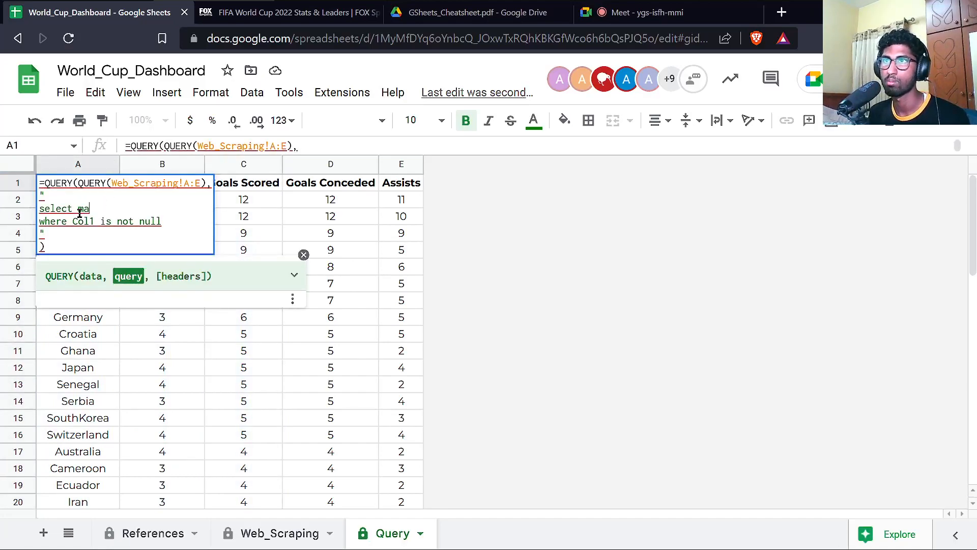
text(max(Col3))
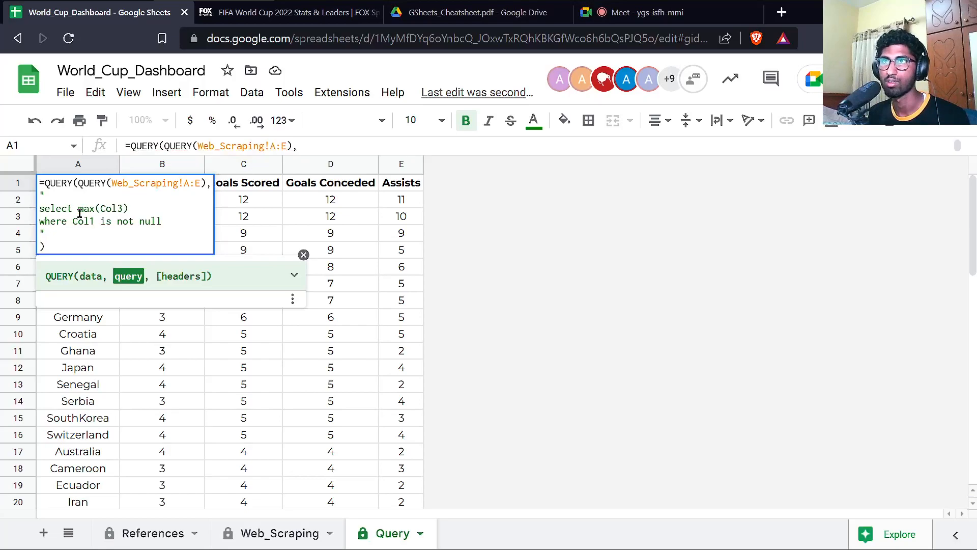
key(Return)
key(Up)
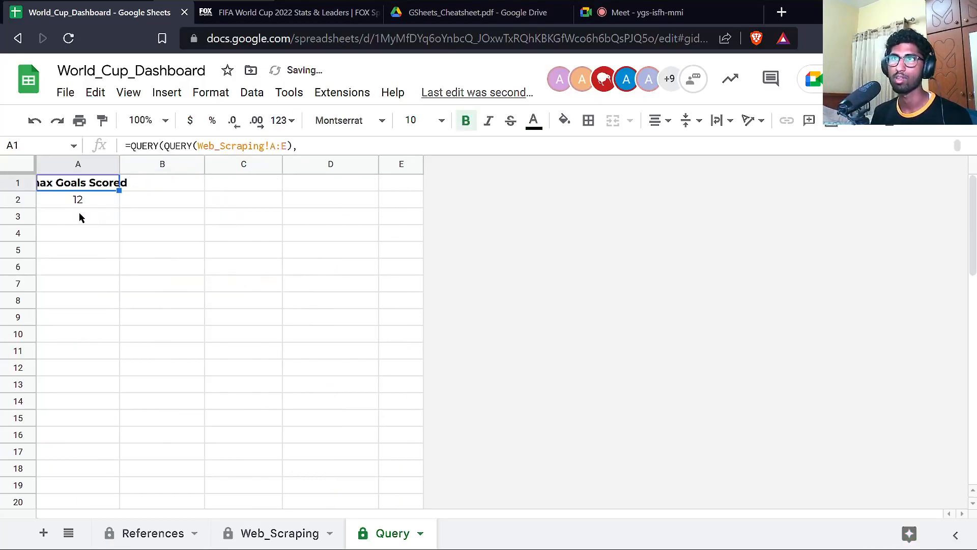
Undo the last change to the A1 formula and insert two columns to the right of columns D:E.
key(ctrl+z)
key(ctrl+z)
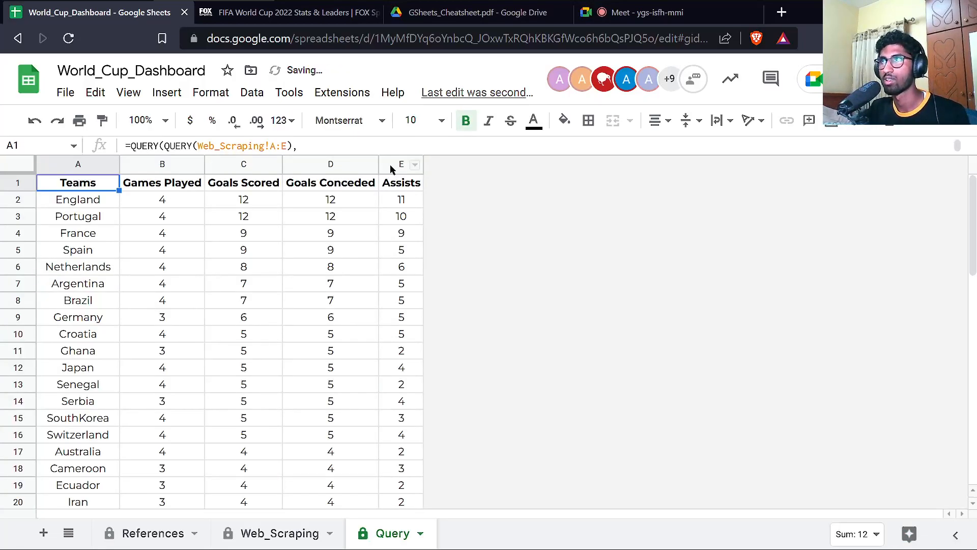
click(394, 168)
shift+click(293, 168)
right_click(296, 170)
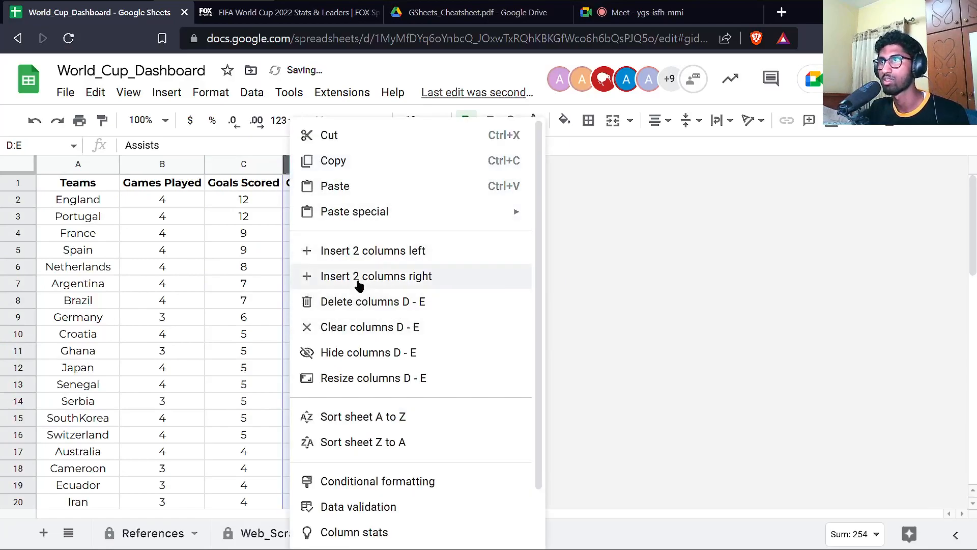
click(362, 279)
Paste the nested QUERY formula with "select max(Col3)" into G2 and review it.
double_click(477, 204)
key(Escape)
key(ctrl+v)
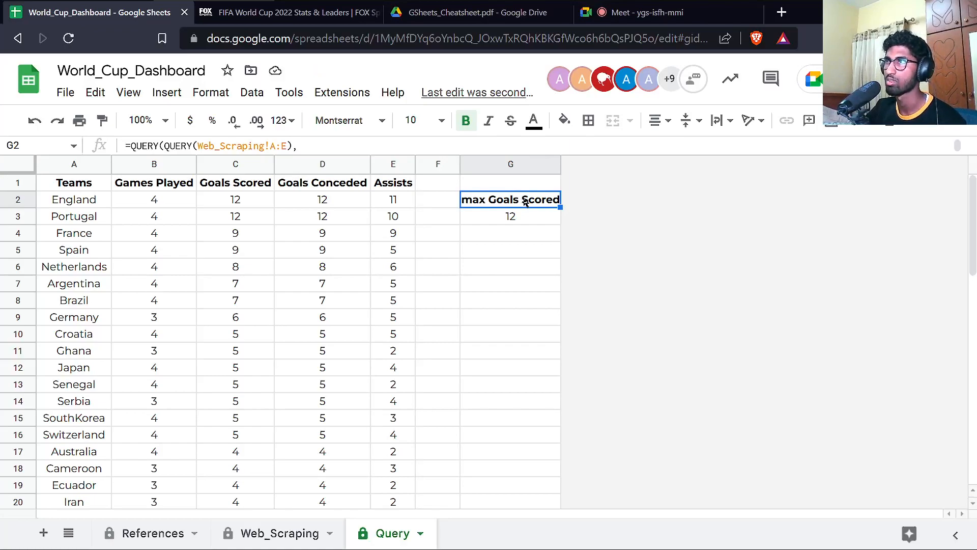
double_click(526, 201)
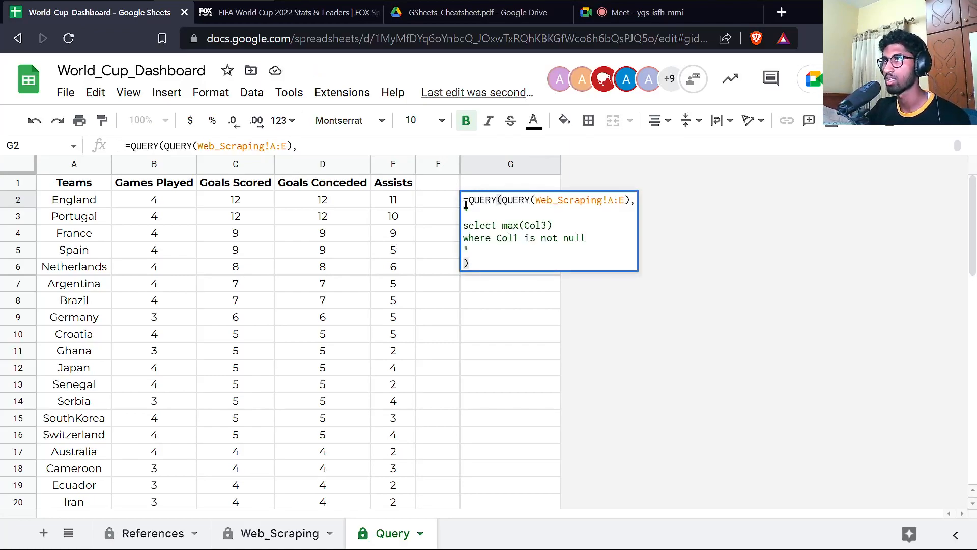
key(ctrl+a)
key(Escape)
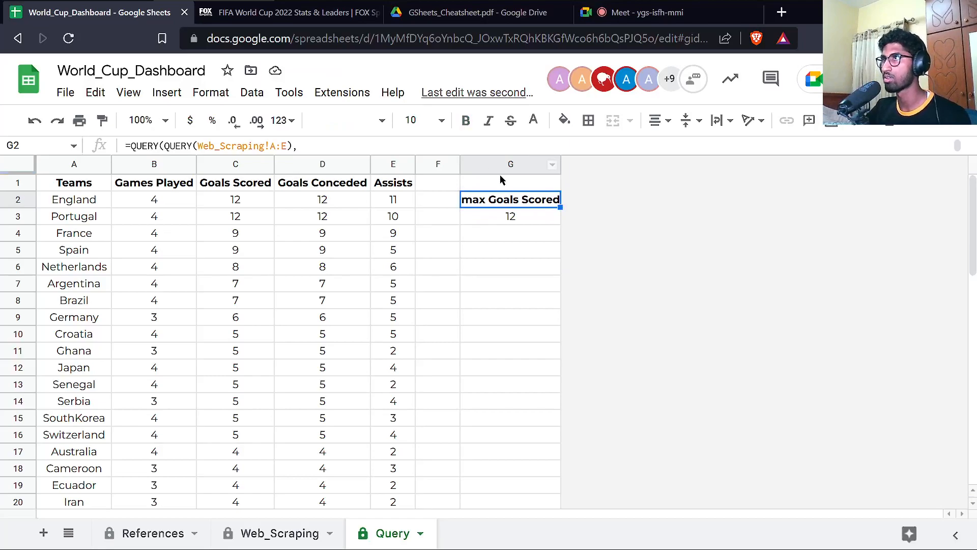
double_click(531, 200)
key(Escape)
Insert one column to the right of column G and select cell H2.
right_click(524, 162)
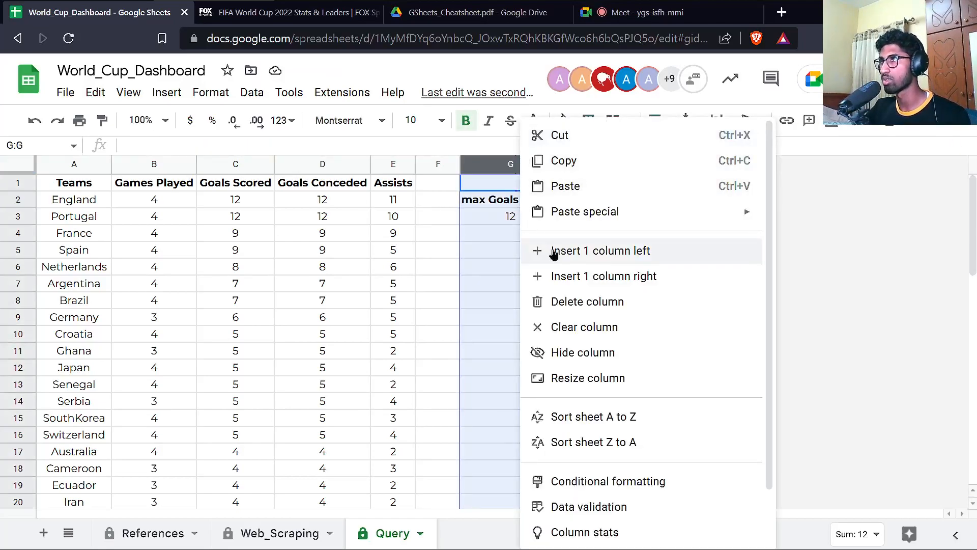
click(585, 276)
click(584, 203)
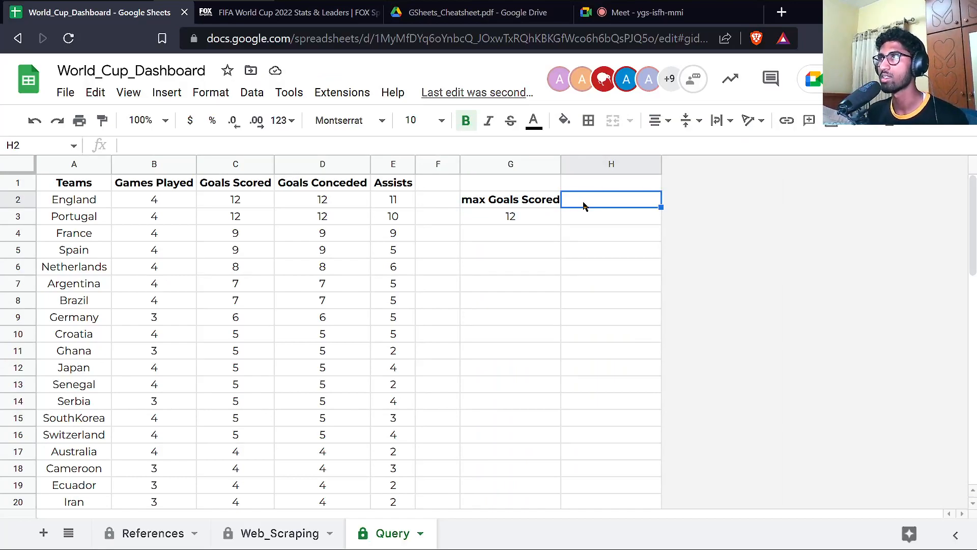
text(=QUERY()
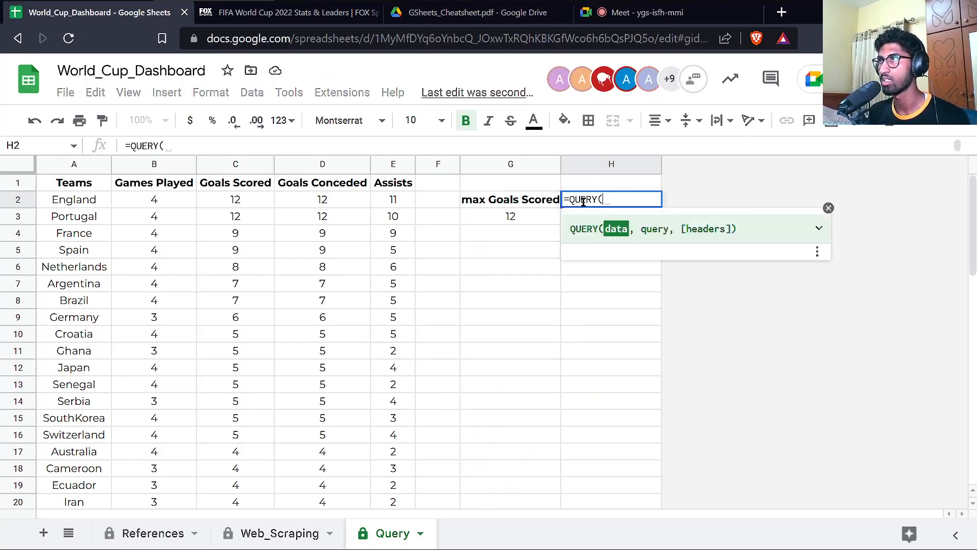
key(alt+Return)
key(alt+Return)
text())
key(Left)
key(Left)
key(Left)
text(QUERY())
key(Left)
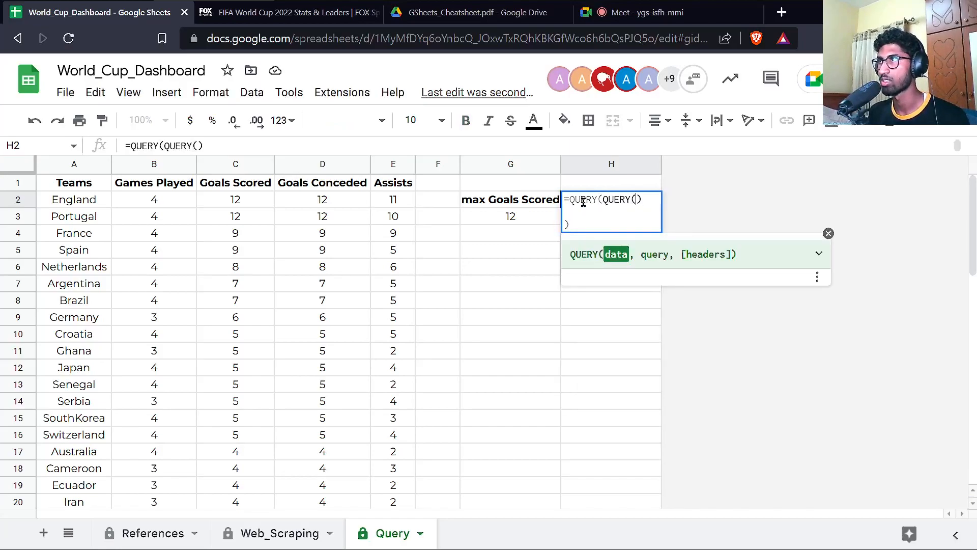
key(Escape)
Copy the formula text from G2 into H2.
key(Left)
key(Return)
key(ctrl+a)
key(ctrl+c)
key(Escape)
key(Right)
key(Return)
key(ctrl+v)
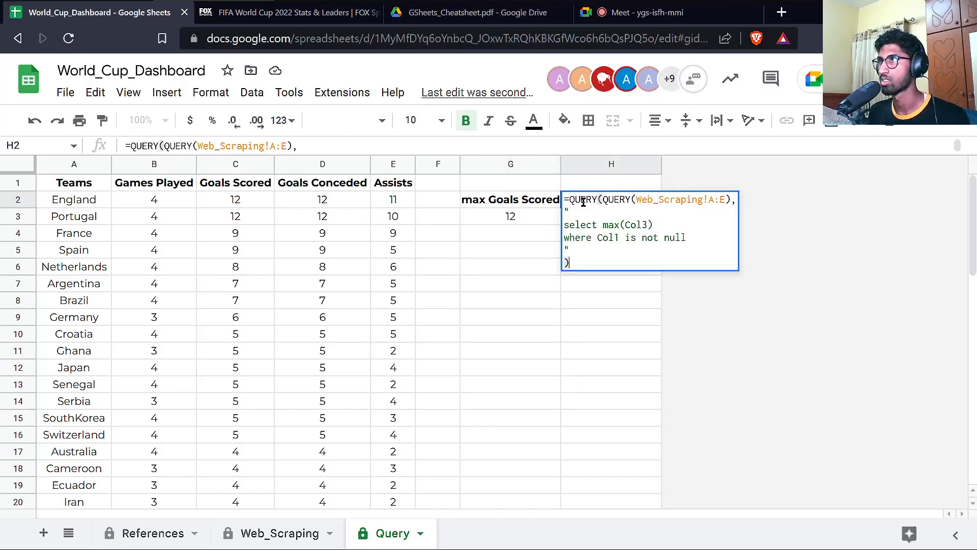
key(Return)
Replace max(Col3) with Col1 in the select clause of H2's query.
key(Up)
key(Return)
key(Up)
key(Up)
key(Up)
key(End)
key(ctrl+shift+Left)
key(ctrl+shift+Left)
text(Col2)
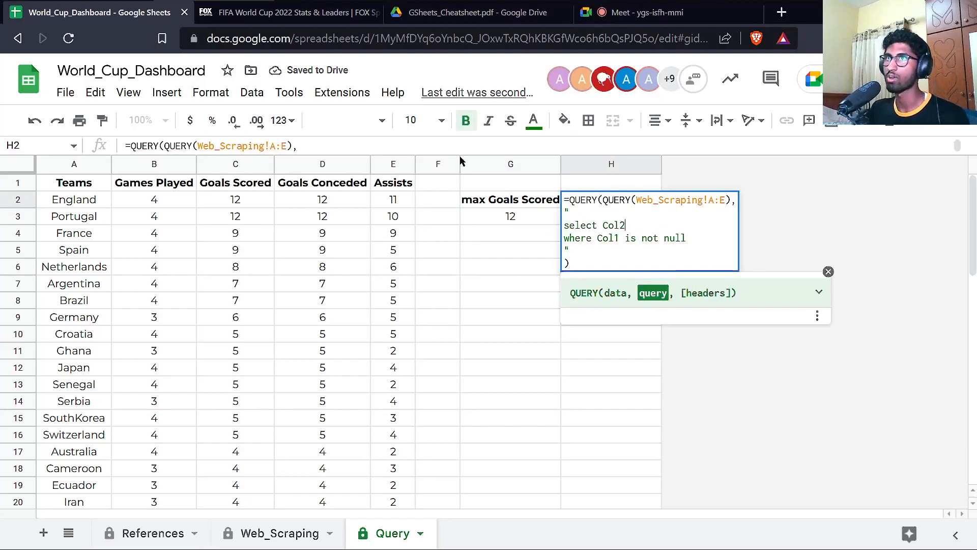
key(BackSpace)
text(1)
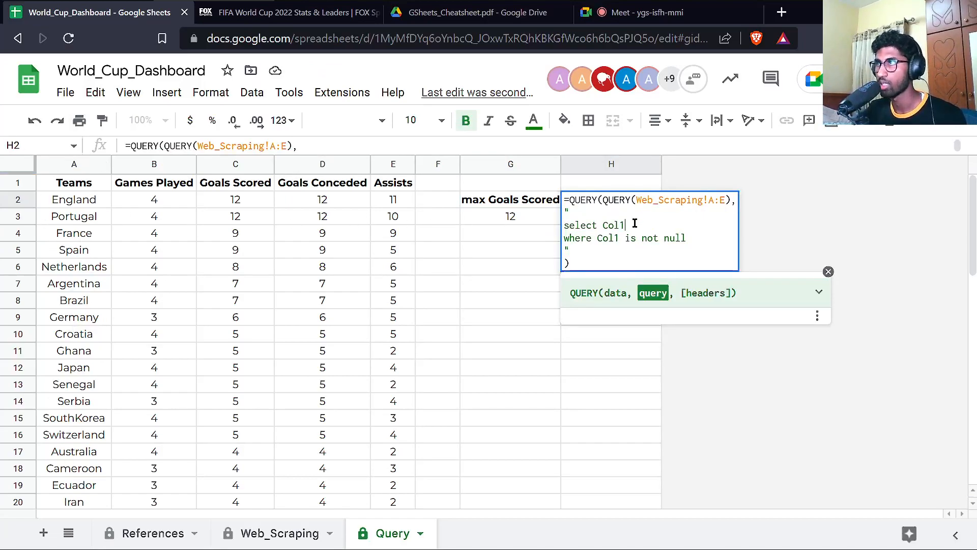
Add the line "and Col1 = '12'" after the not-null condition in H2's query.
click(710, 234)
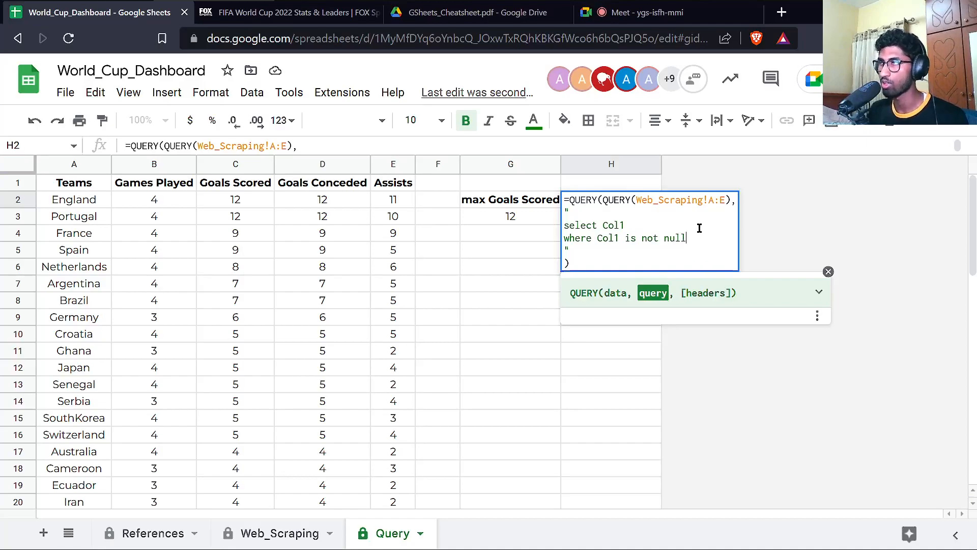
key(ctrl+Return)
text(and C)
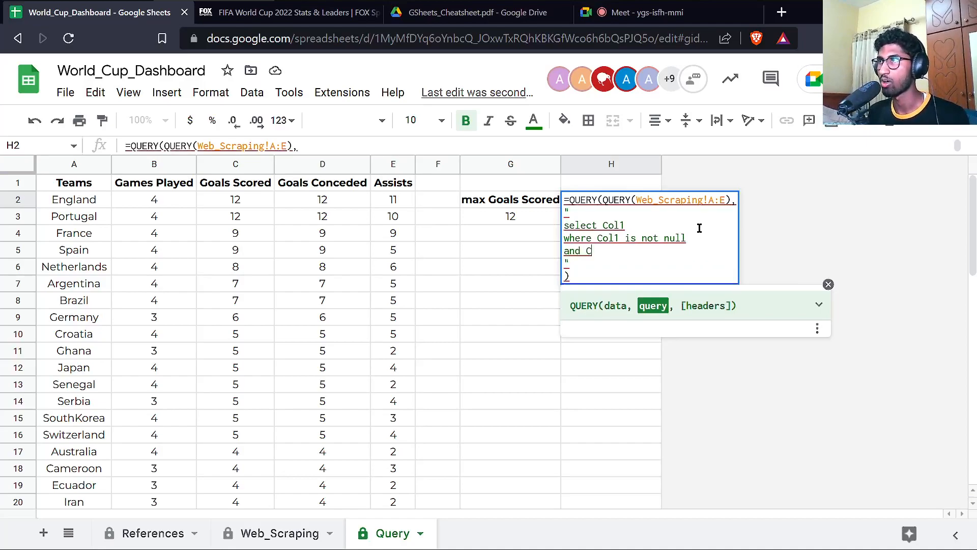
text(ol1 = 12)
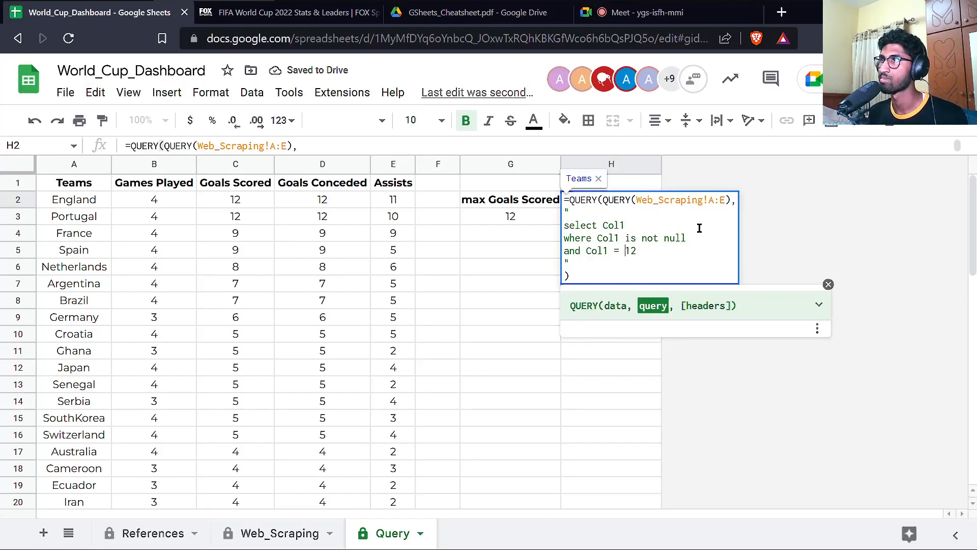
key(Return)
key(Up)
key(Return)
key(Up)
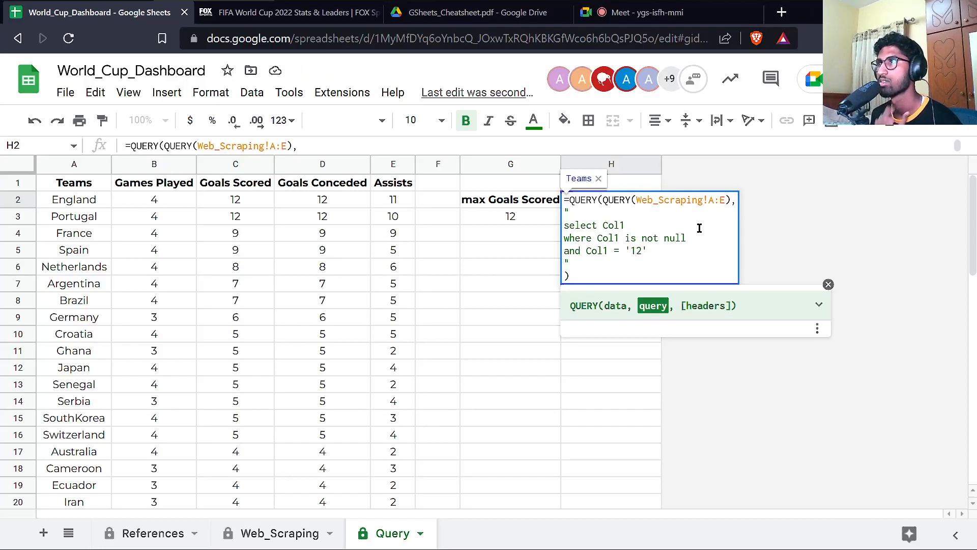
key(Escape)
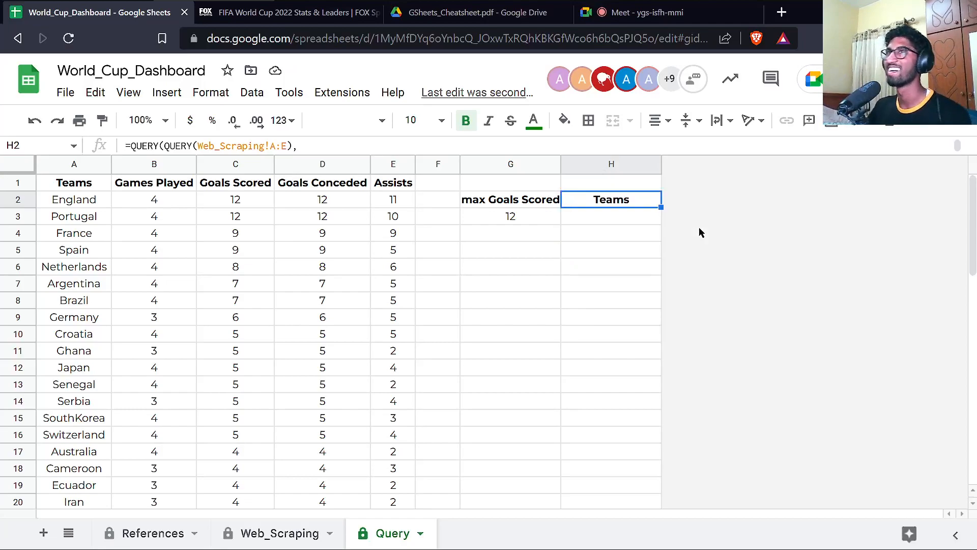
Open the H2 formula and check the participants' replies in the Google Meet chat.
double_click(621, 200)
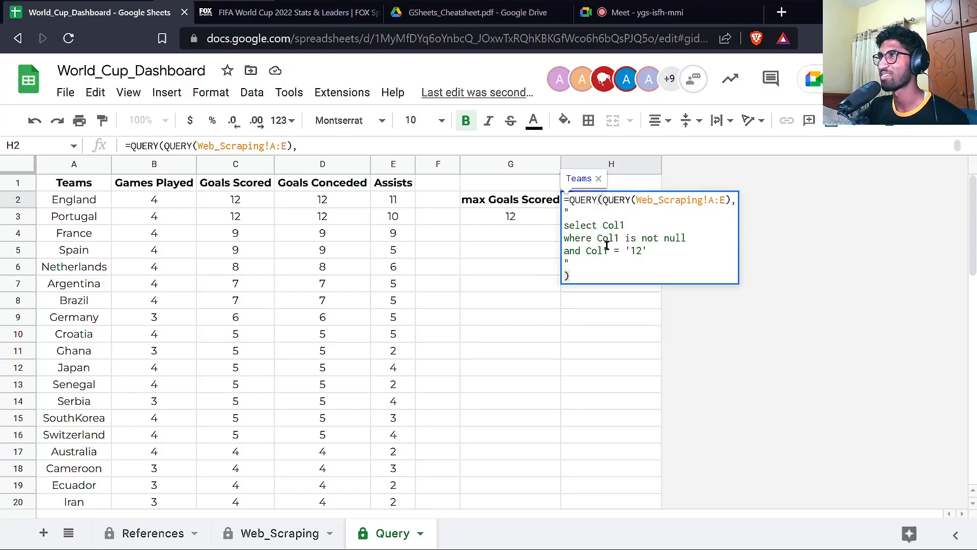
click(632, 9)
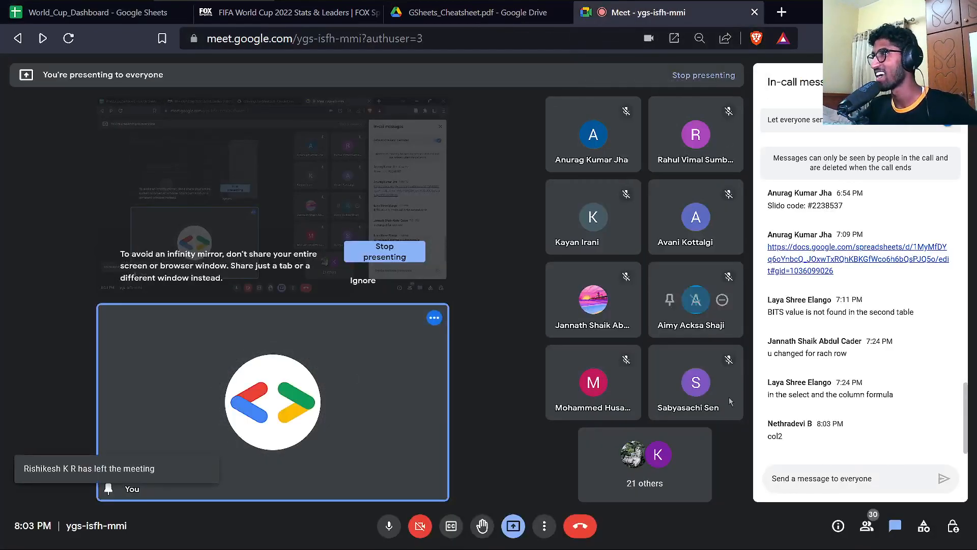
click(107, 12)
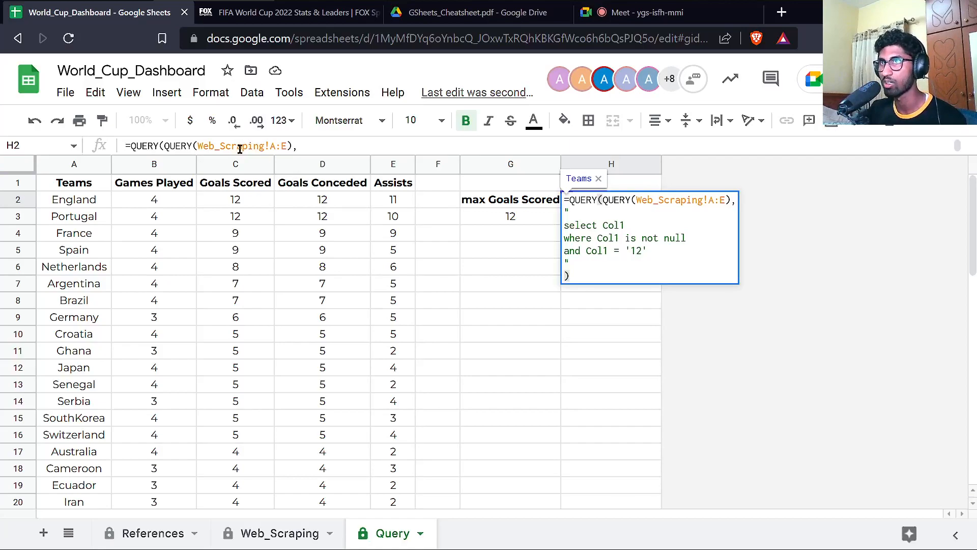
Correct the added condition in H2's query to "and Col3 = 12".
click(610, 250)
key(BackSpace)
text(3)
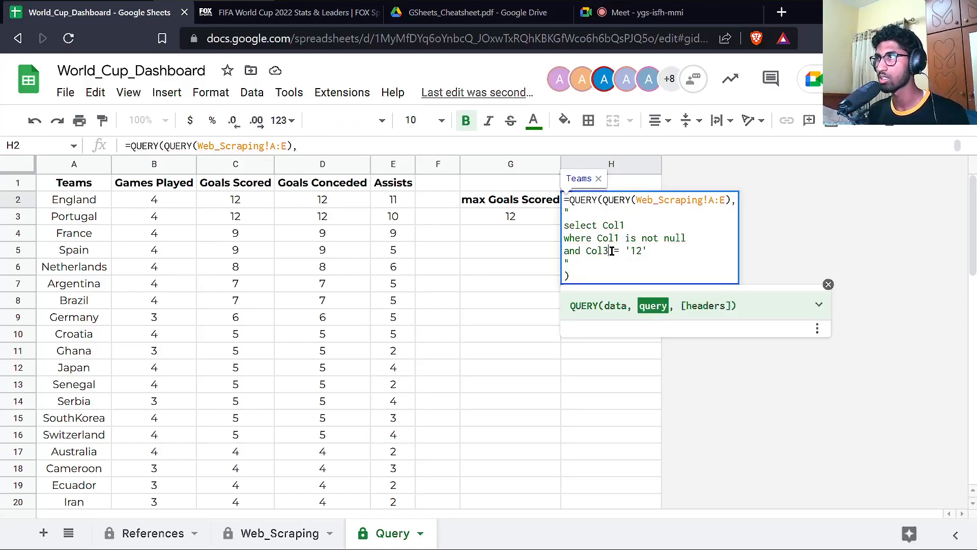
key(Return)
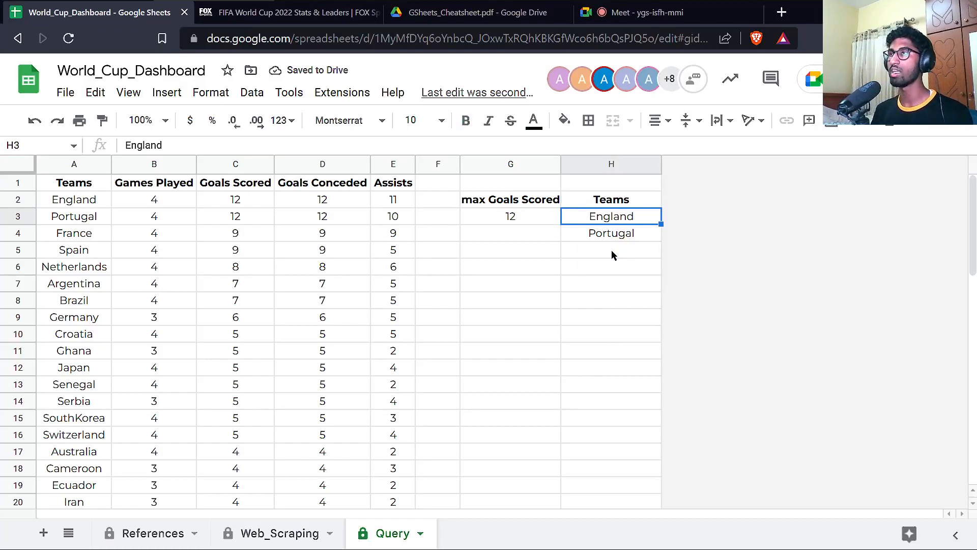
Examine G3, H3 and the Col3 condition inside the H2 formula.
key(Left)
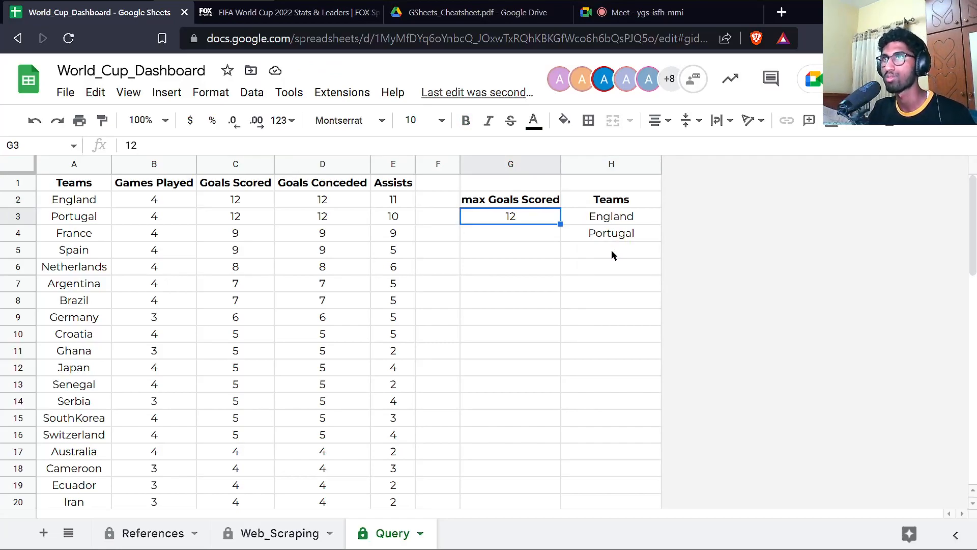
key(Right)
key(F2)
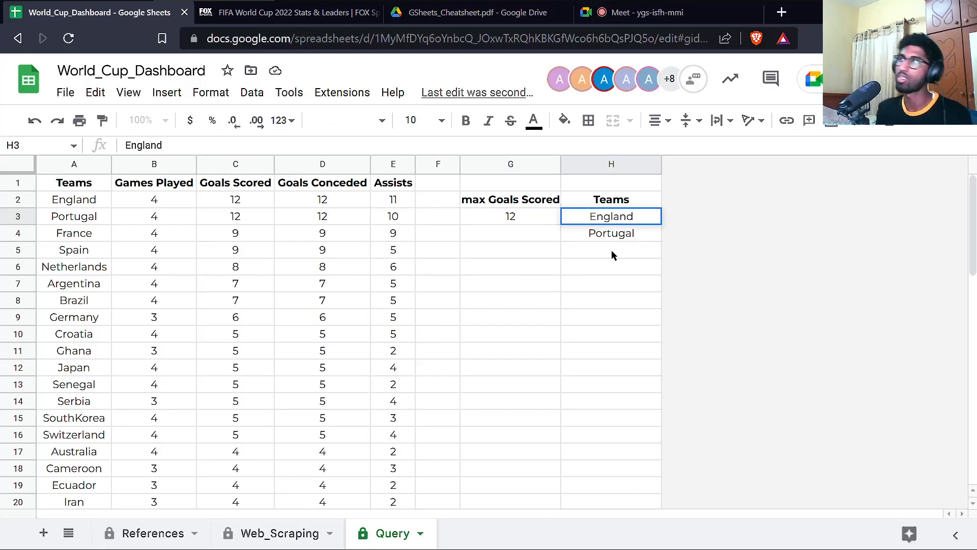
key(Escape)
key(Up)
key(F2)
triple_click(612, 251)
Read the new messages in the Google Meet chat and review the source table on the Web_Scraping sheet.
click(644, 13)
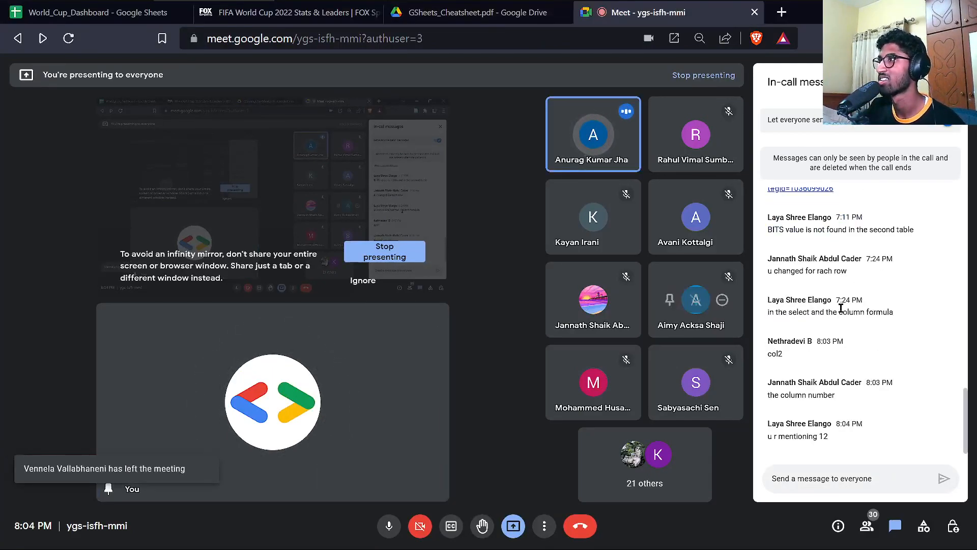
click(119, 16)
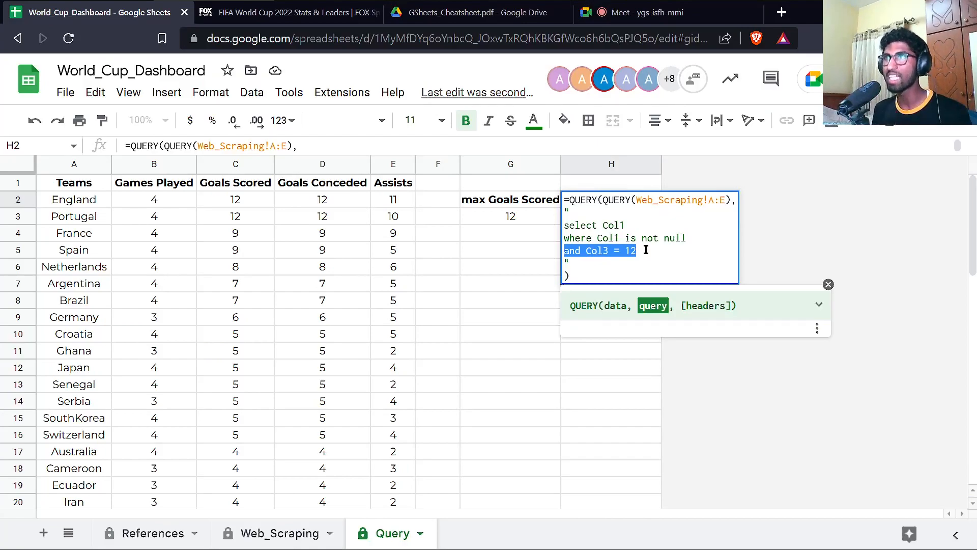
click(281, 533)
scroll(130, 235, up, 8)
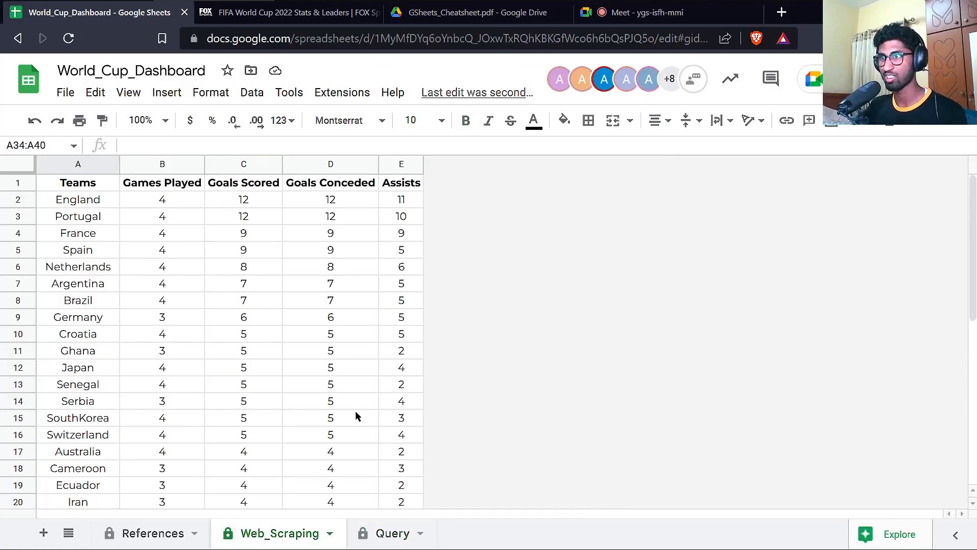
In the Query sheet's H2 formula, replace the fixed 12 in the Col3 condition with a concatenated reference to cell G3.
click(391, 534)
click(524, 218)
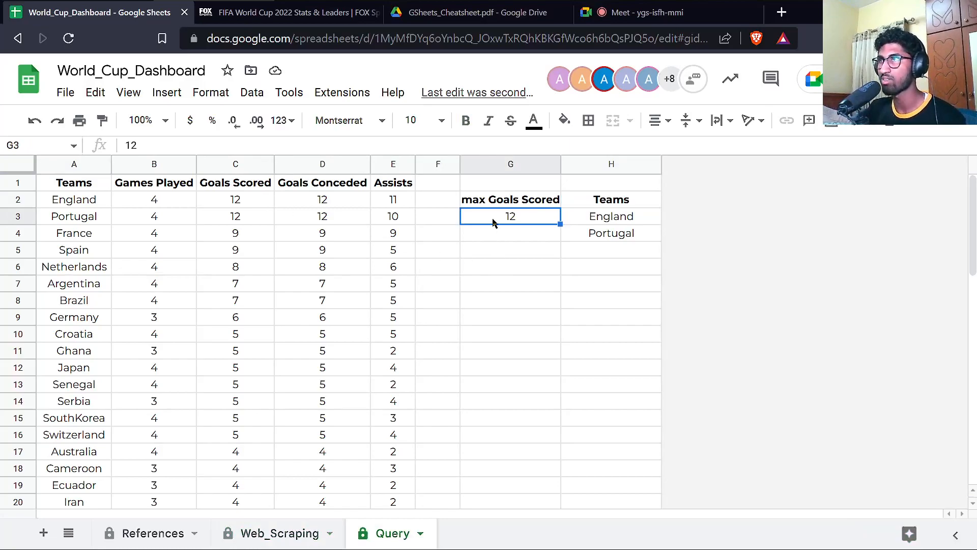
double_click(630, 217)
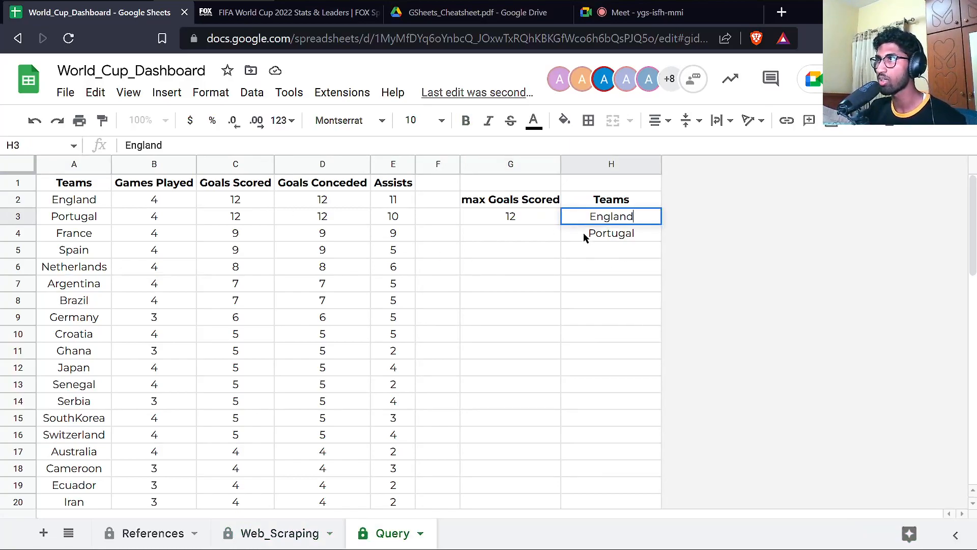
double_click(601, 205)
drag(629, 251, 635, 250)
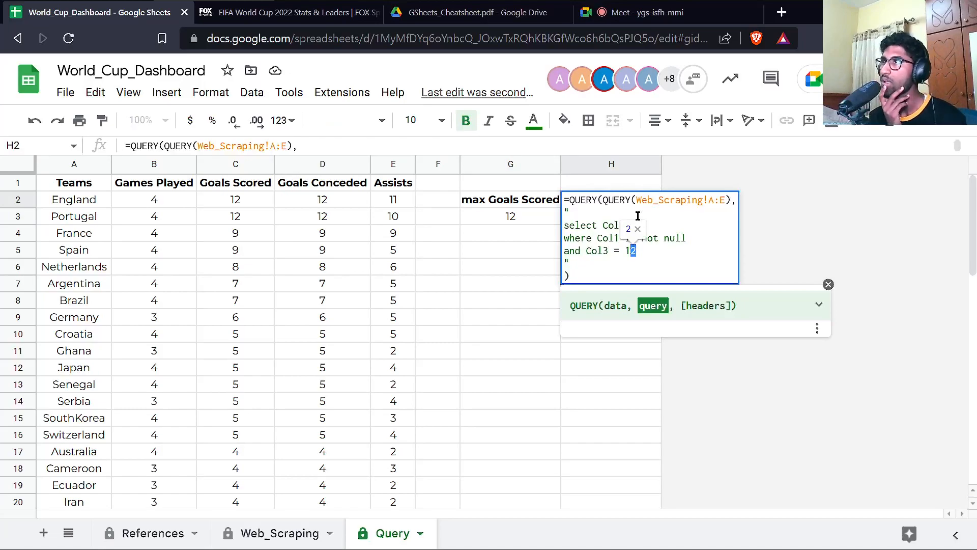
key(Left)
key(Left)
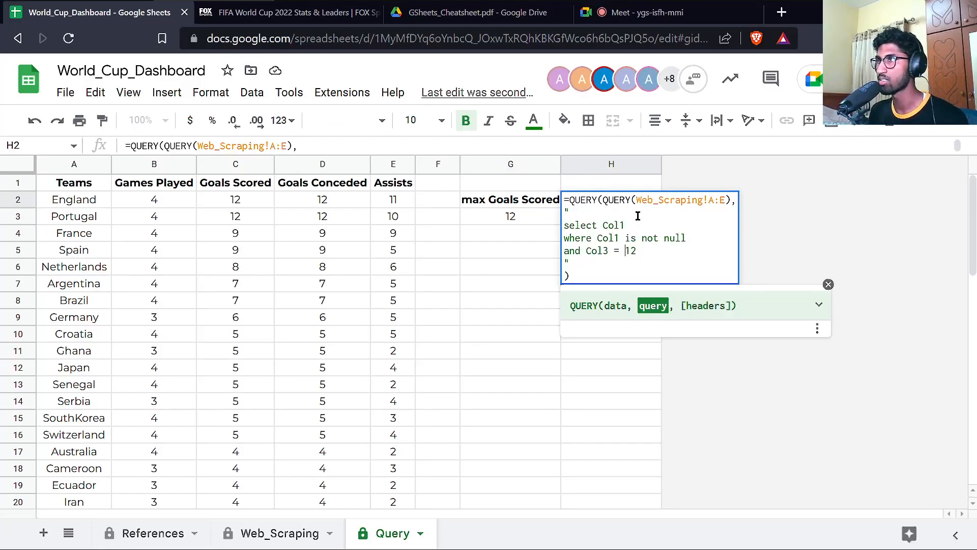
key(Delete)
key(Delete)
text("&&)
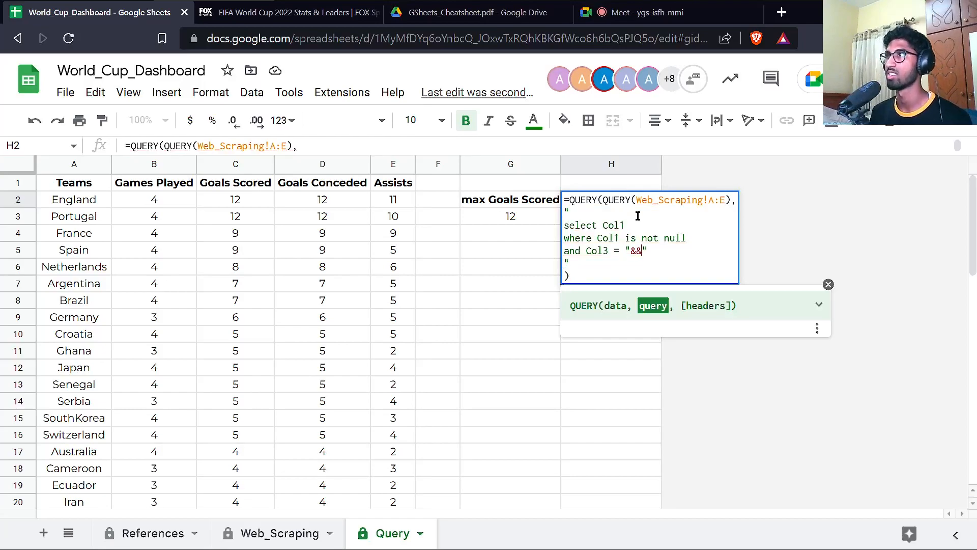
key(Left)
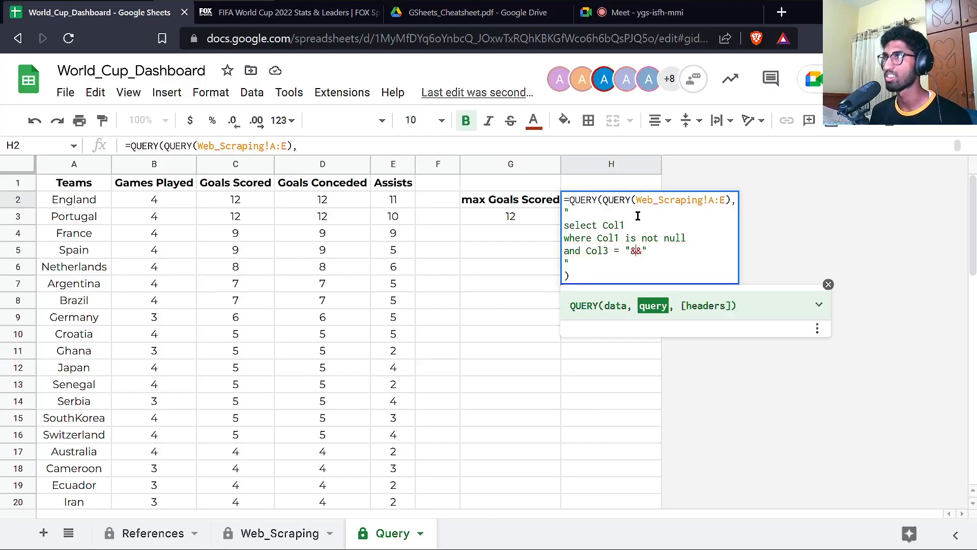
click(503, 218)
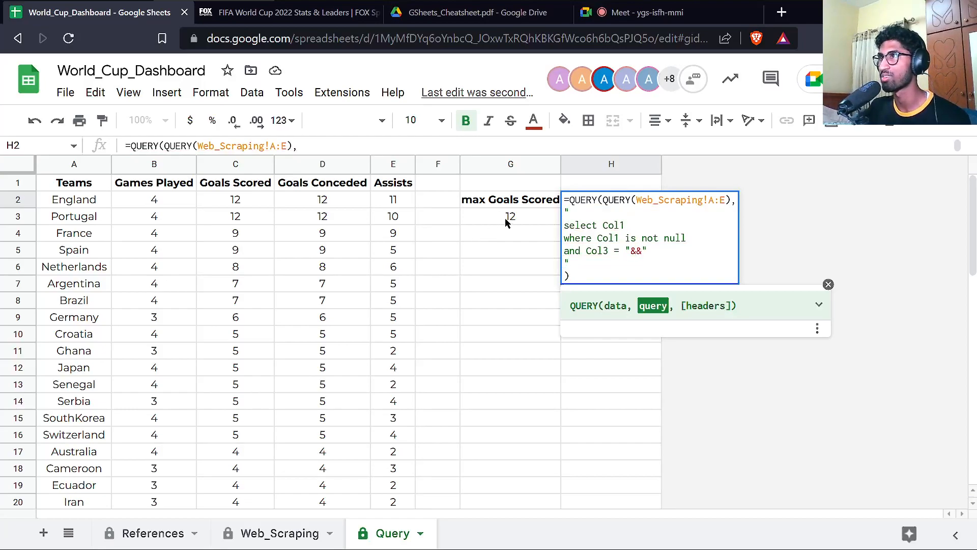
key(Return)
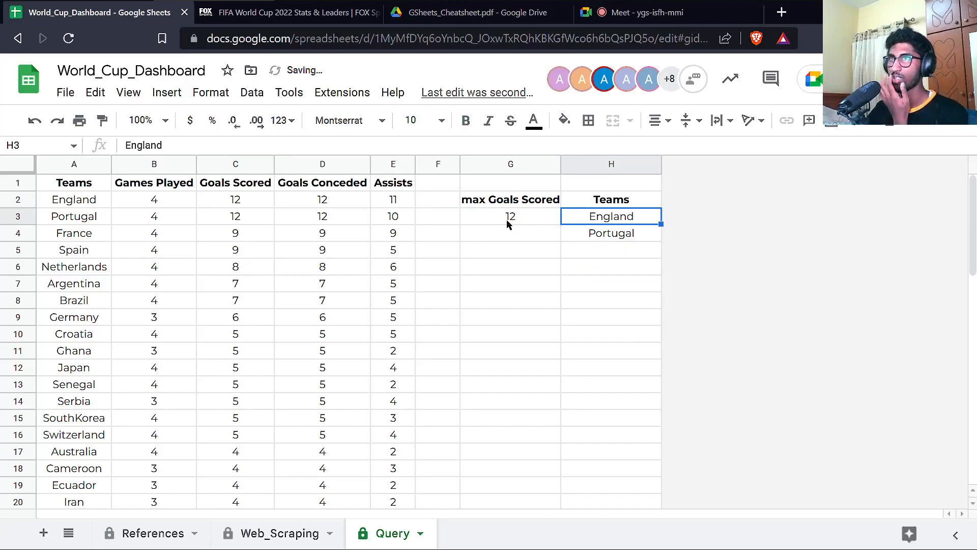
Compare the source table on the Web_Scraping sheet with the Query sheet's results and view the References sheet.
click(275, 532)
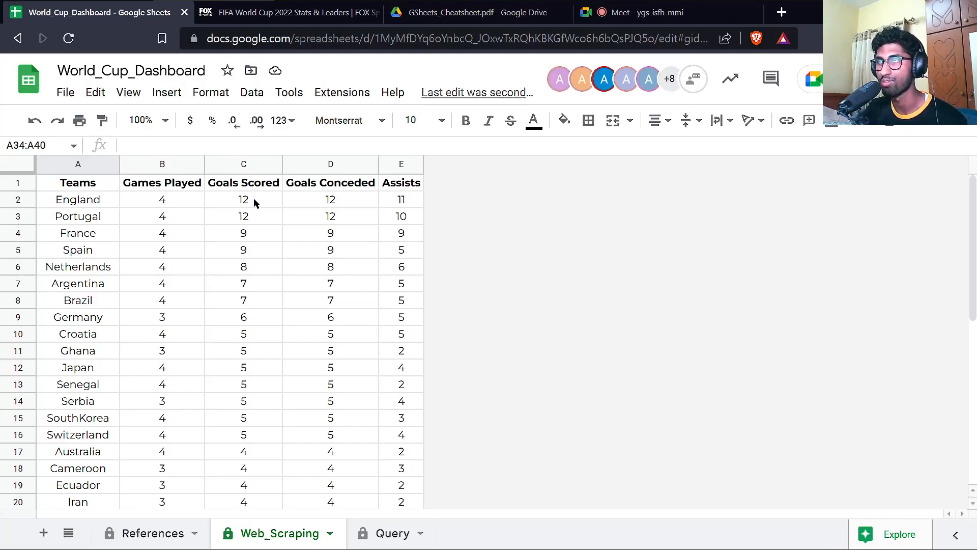
click(366, 532)
click(507, 218)
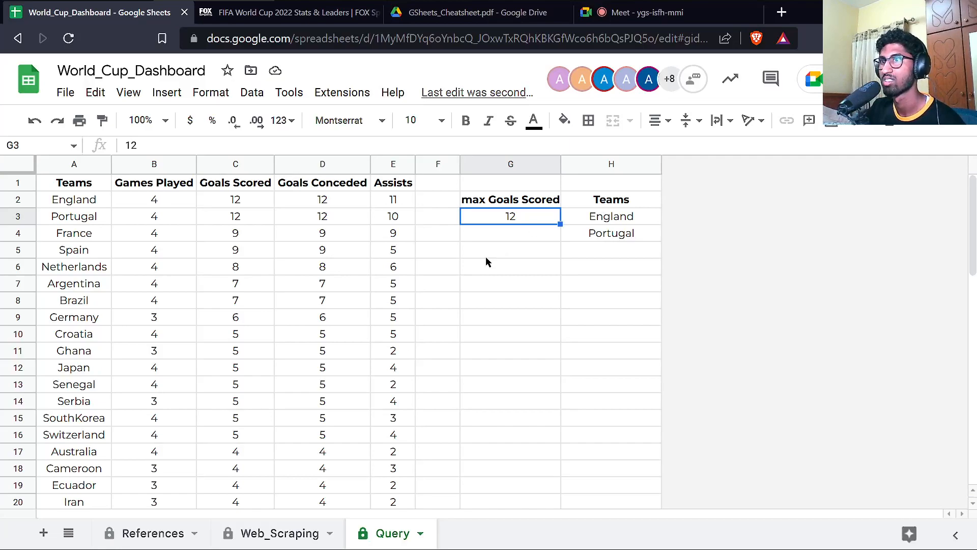
click(288, 529)
click(386, 535)
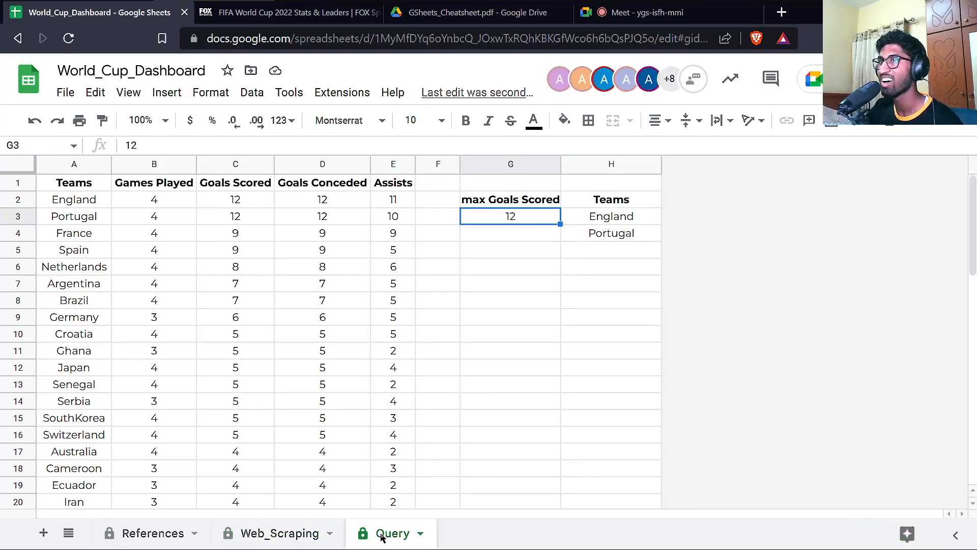
click(166, 535)
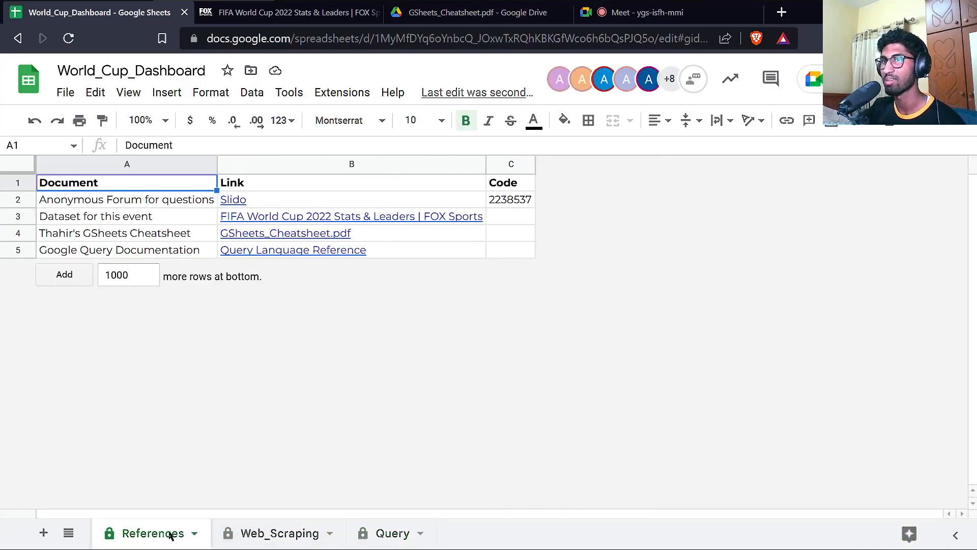
Review who has access in World_Cup_Dashboard's sharing settings and look at the sheet options for Web_Scraping.
key(ctrl+shift+Page_Down)
click(887, 79)
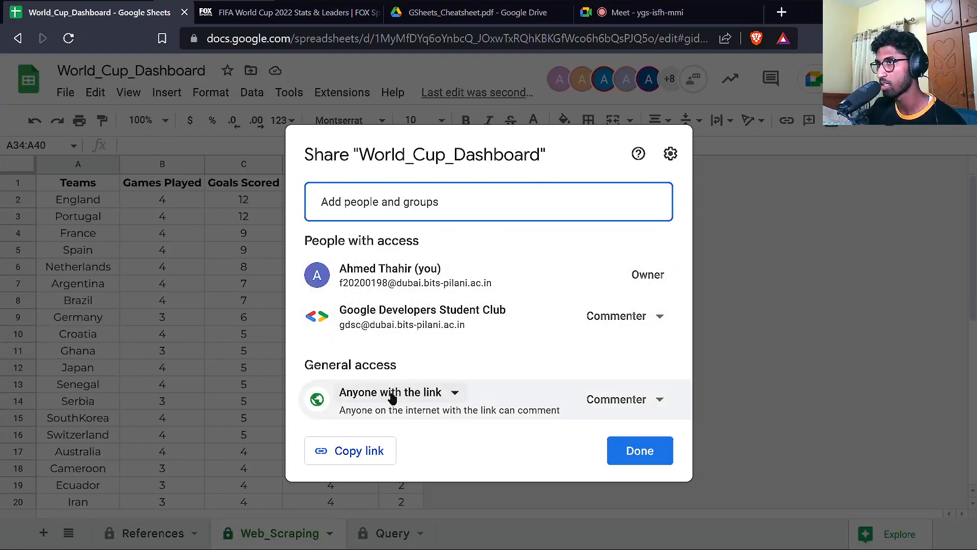
click(637, 455)
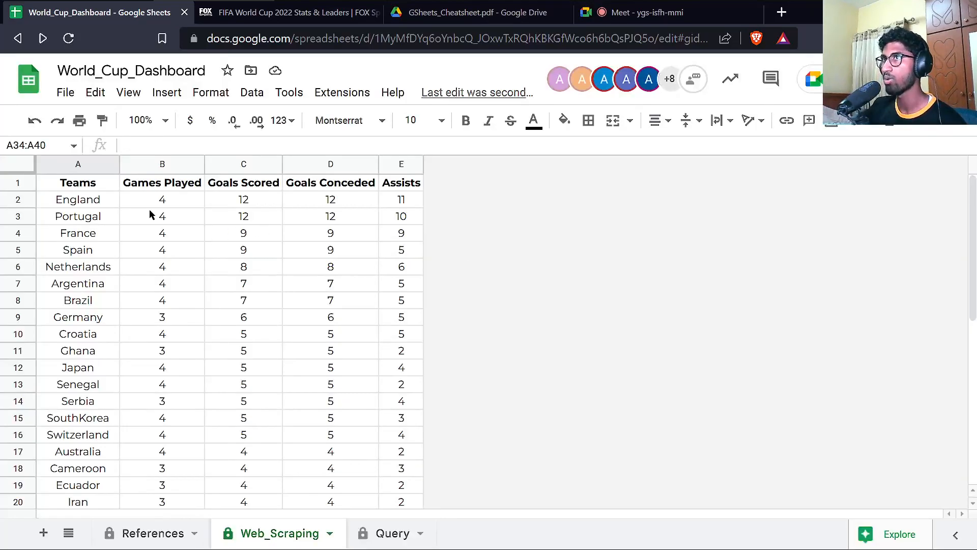
click(891, 79)
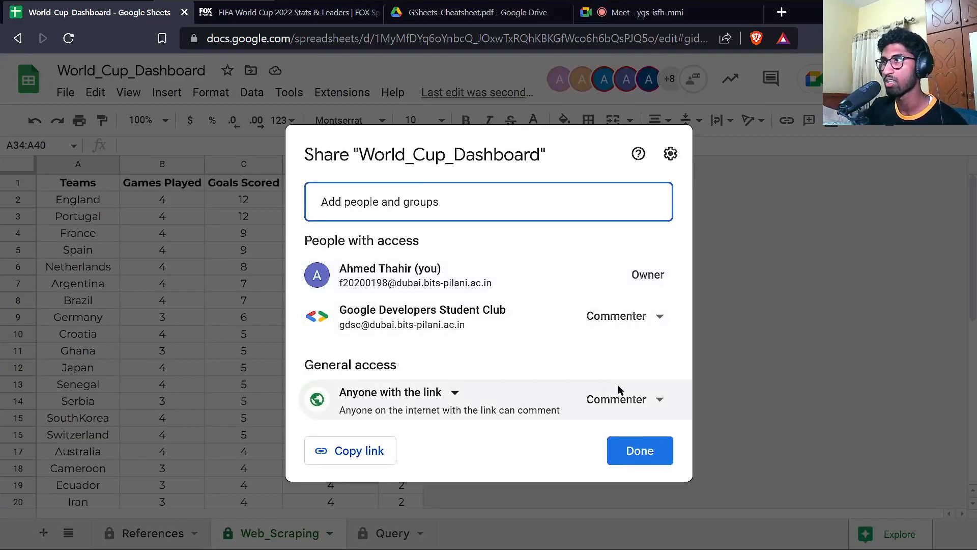
click(643, 453)
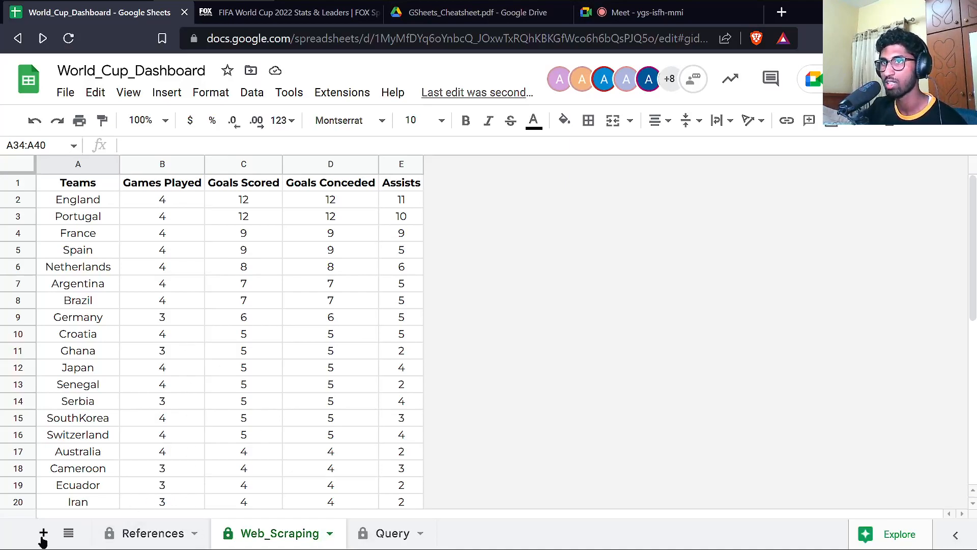
click(330, 533)
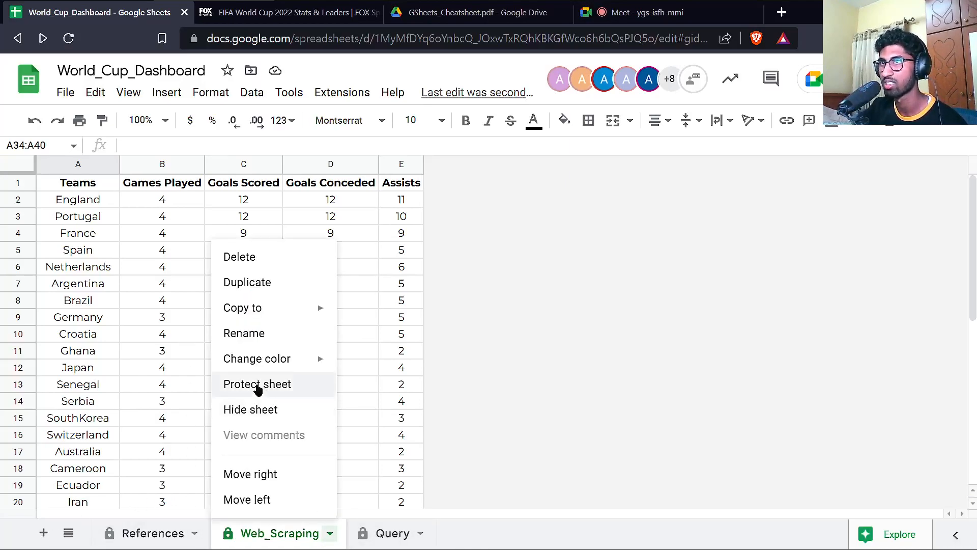
Add a new sheet and enter "Important data" in A1 and "No one should edit this" in B1.
click(43, 532)
double_click(98, 187)
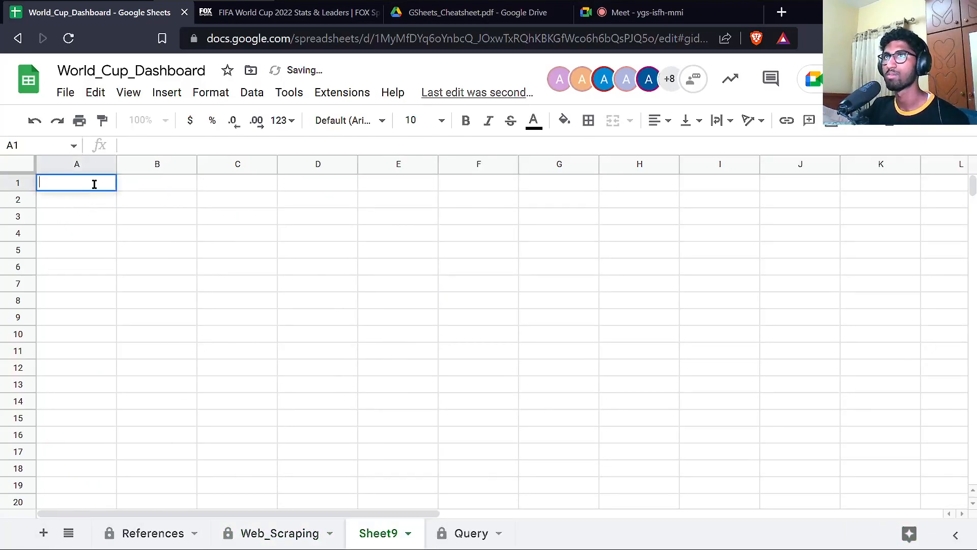
text(I)
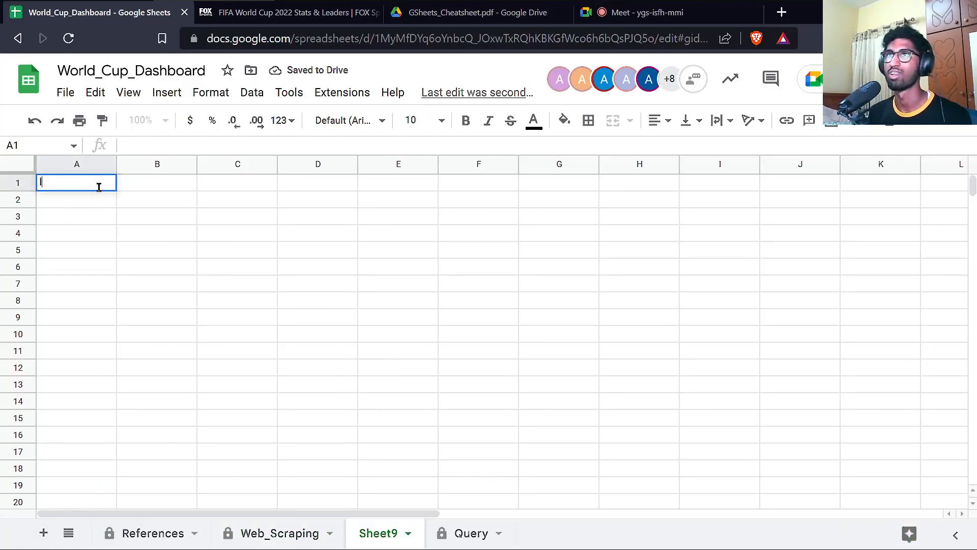
text(mportant data)
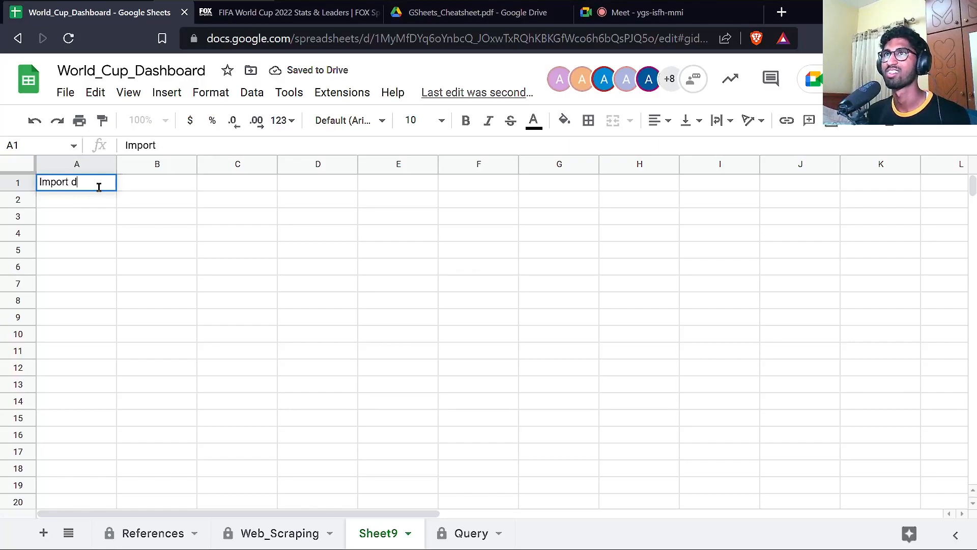
key(Tab)
text(No one )
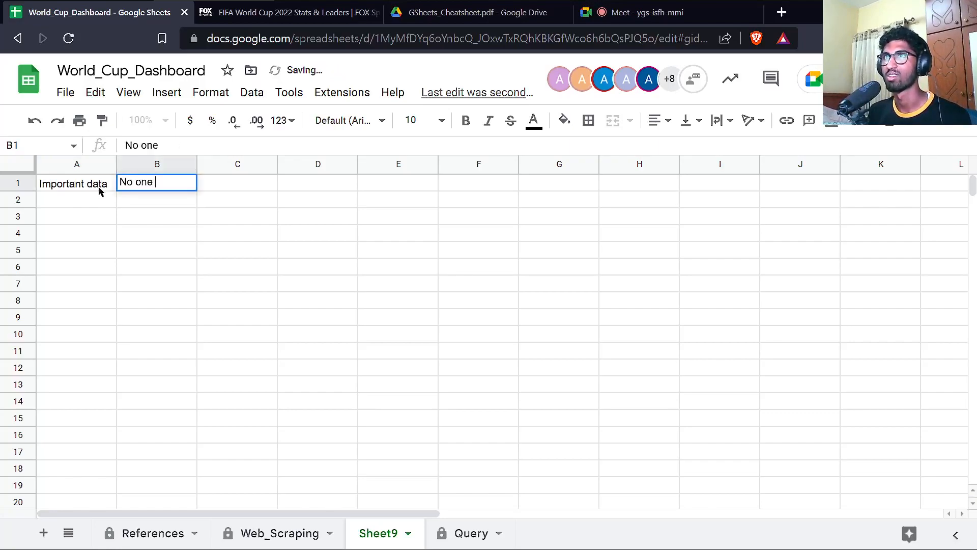
text(should edit this)
key(Return)
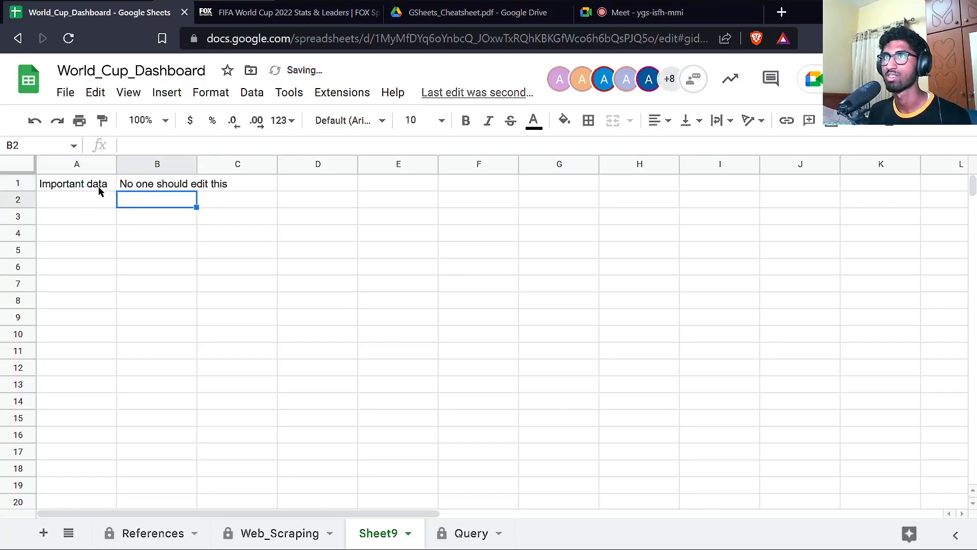
Fit all column widths on the new sheet to their contents.
key(ctrl+a)
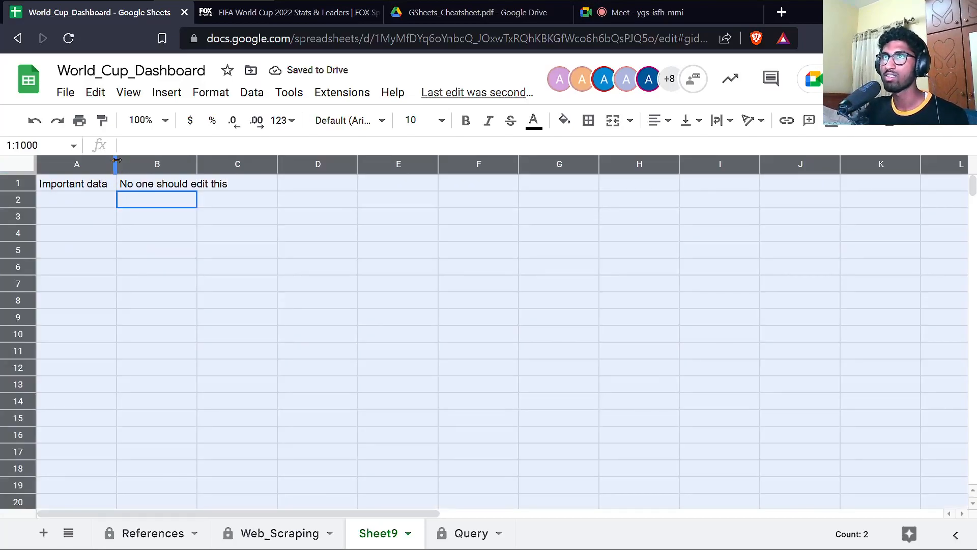
double_click(117, 164)
click(205, 223)
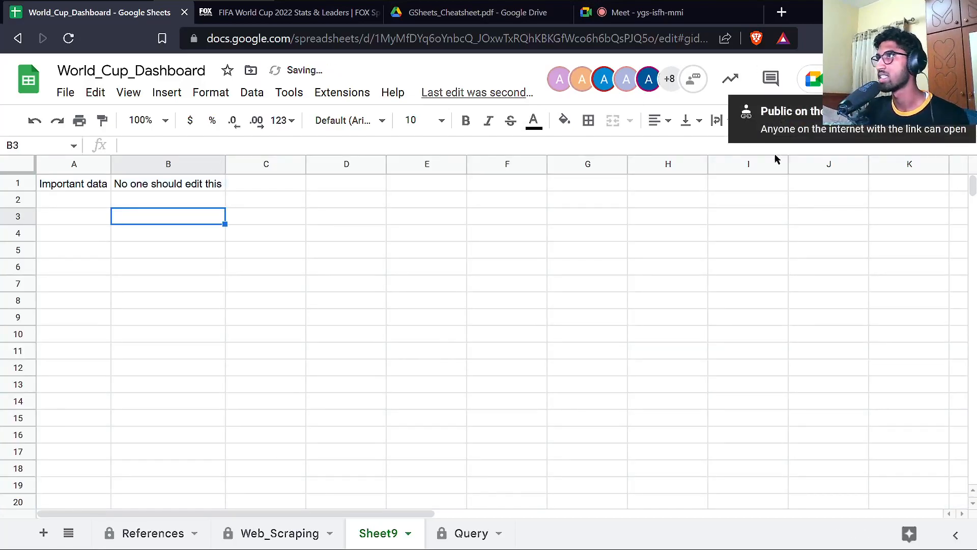
Change the Google Developers Student Club account's access to World_Cup_Dashboard to Editor.
click(865, 79)
click(618, 316)
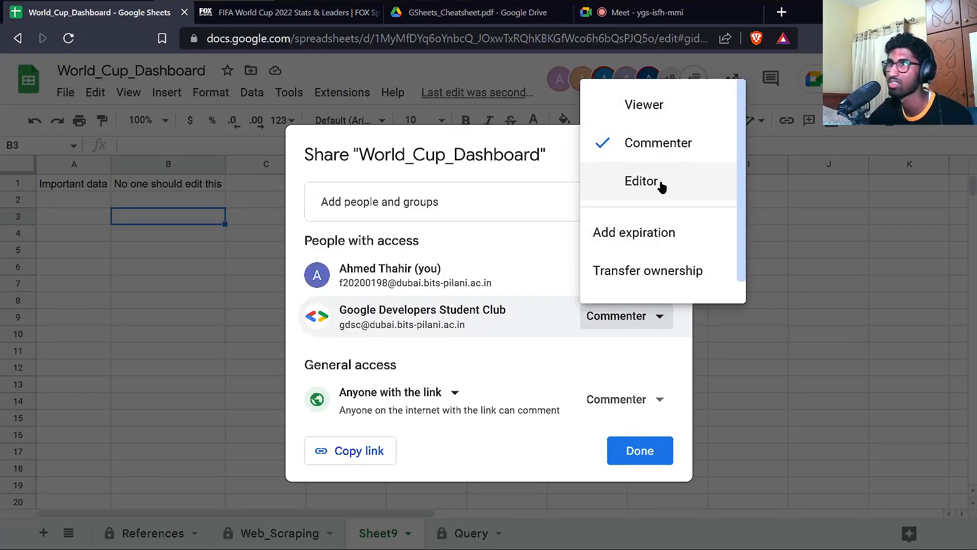
click(661, 187)
click(637, 451)
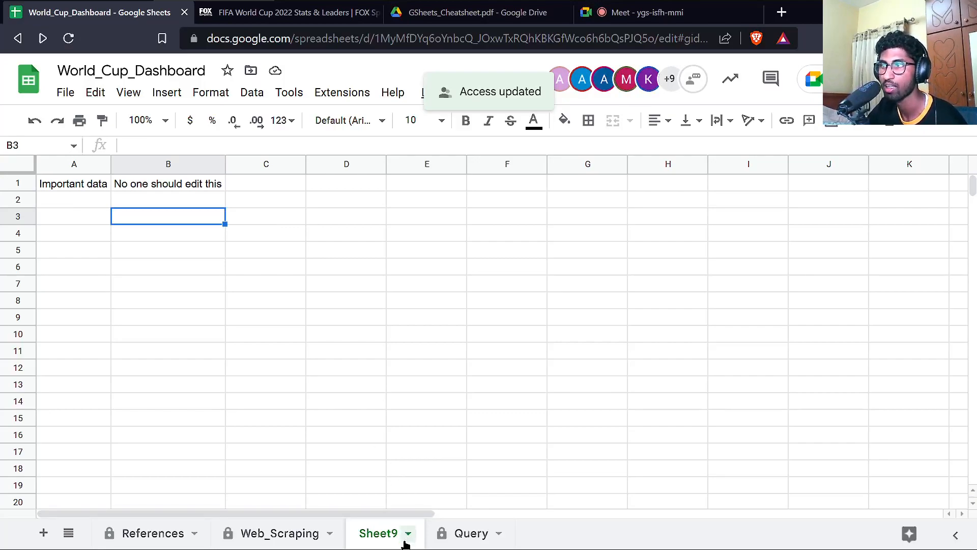
Start protecting Sheet9 and give the protection the description "Important".
click(409, 534)
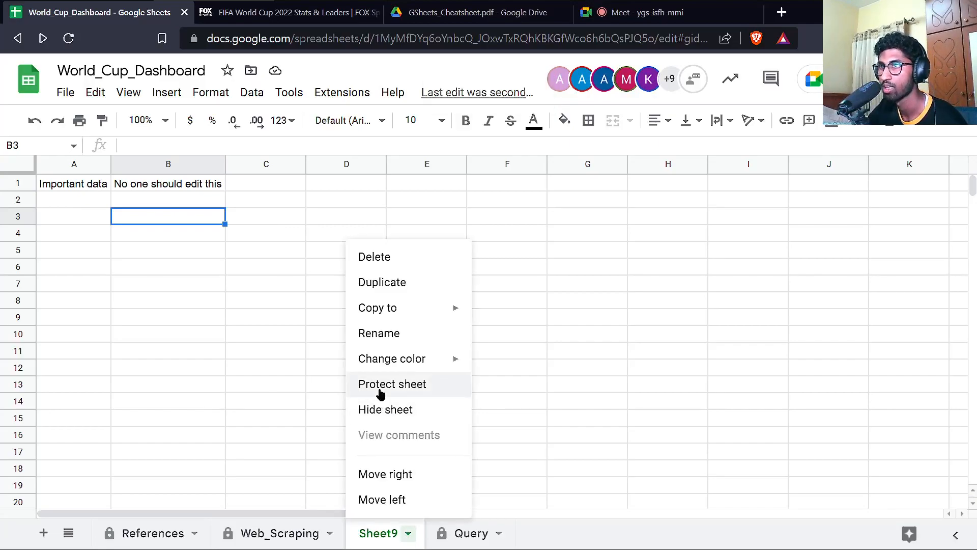
click(380, 391)
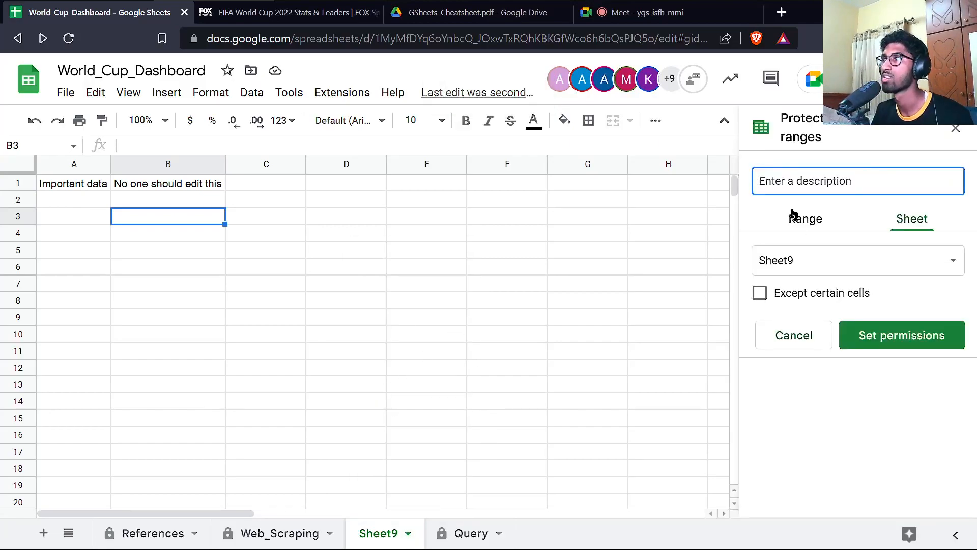
text(Imor)
key(BackSpace)
key(BackSpace)
text(portant)
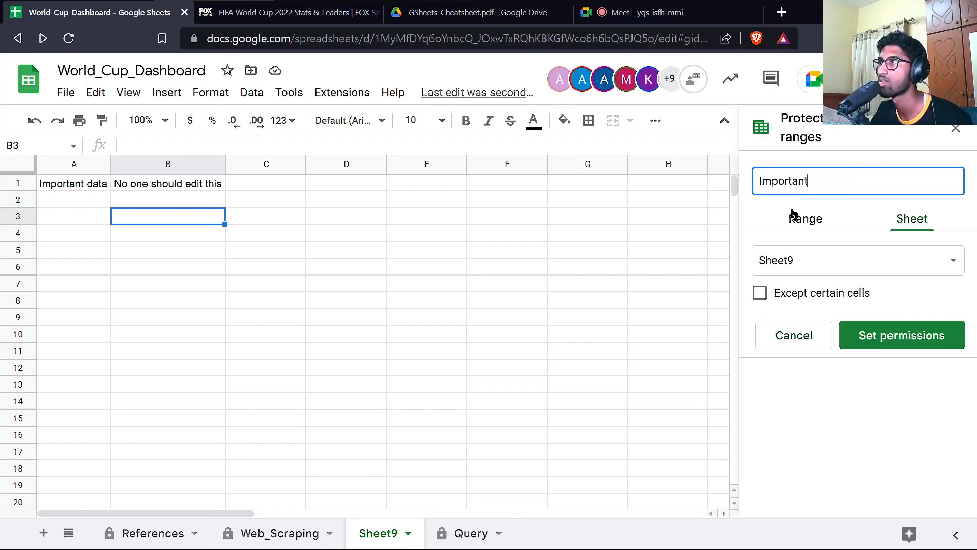
Restrict editing of the protected Sheet9 to "Only you".
click(856, 350)
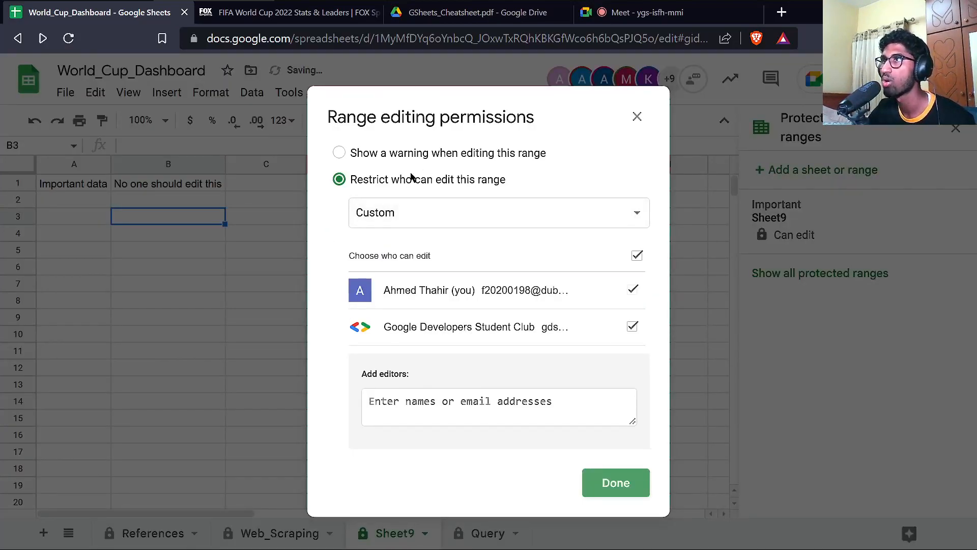
click(415, 220)
click(388, 197)
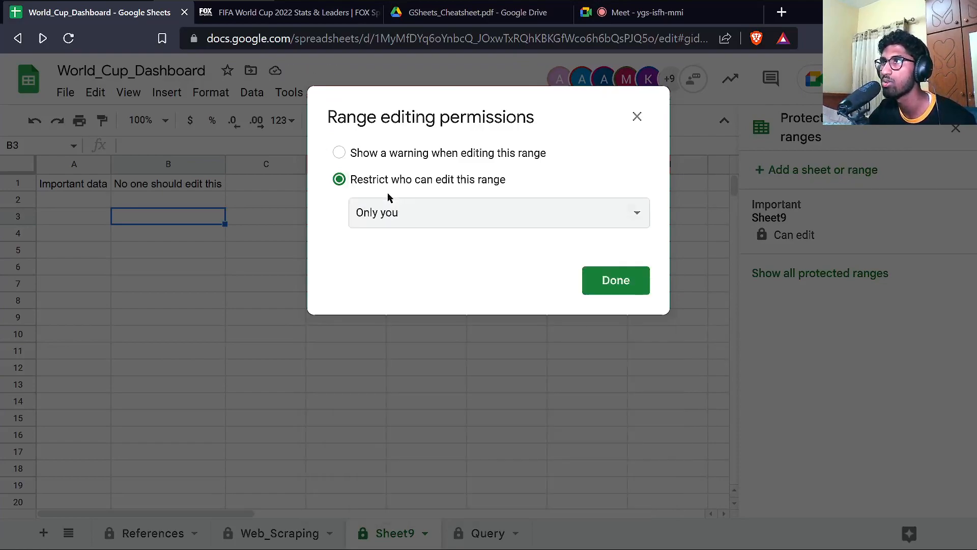
click(603, 294)
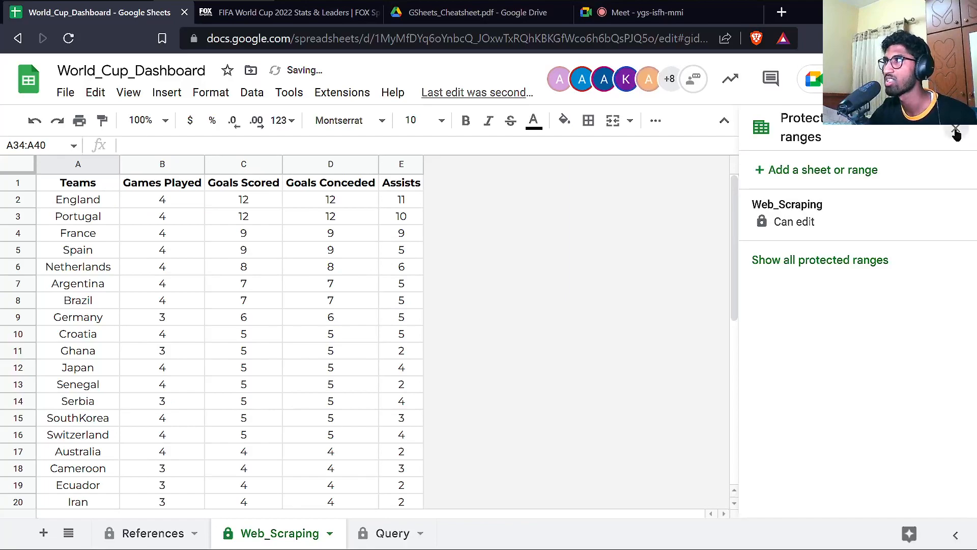
Close the list of protected sheets and ranges and return to the Query sheet.
click(955, 131)
click(376, 534)
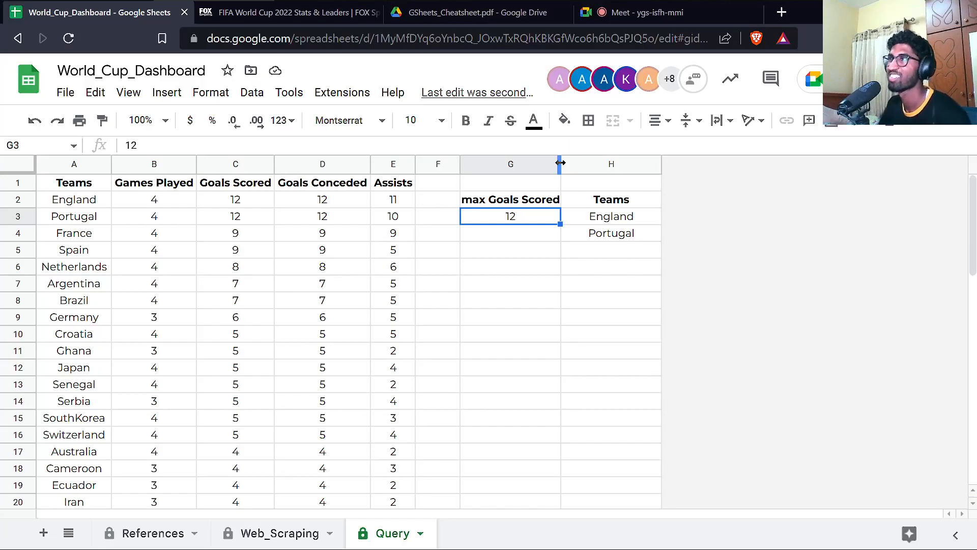
Load draw.io in a new browser tab.
click(493, 4)
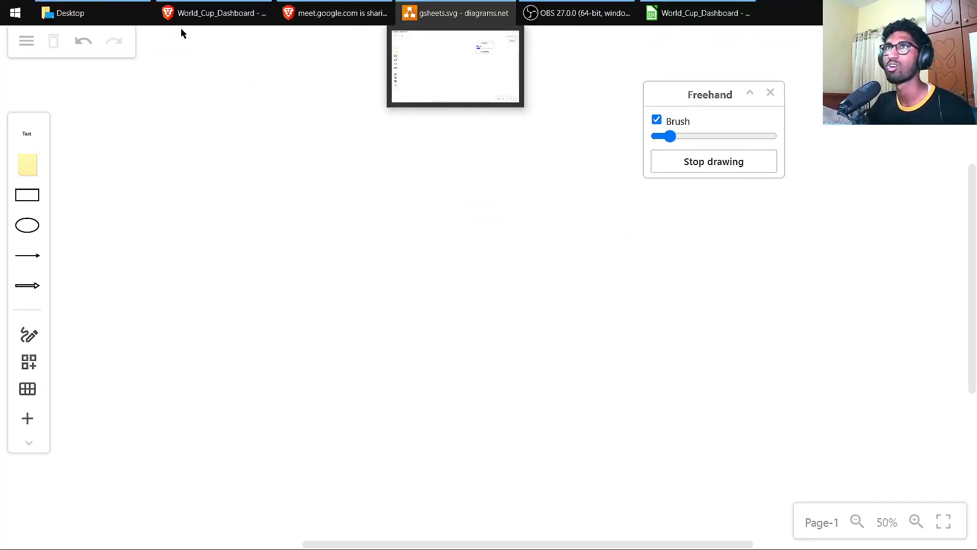
click(257, 10)
key(ctrl+t)
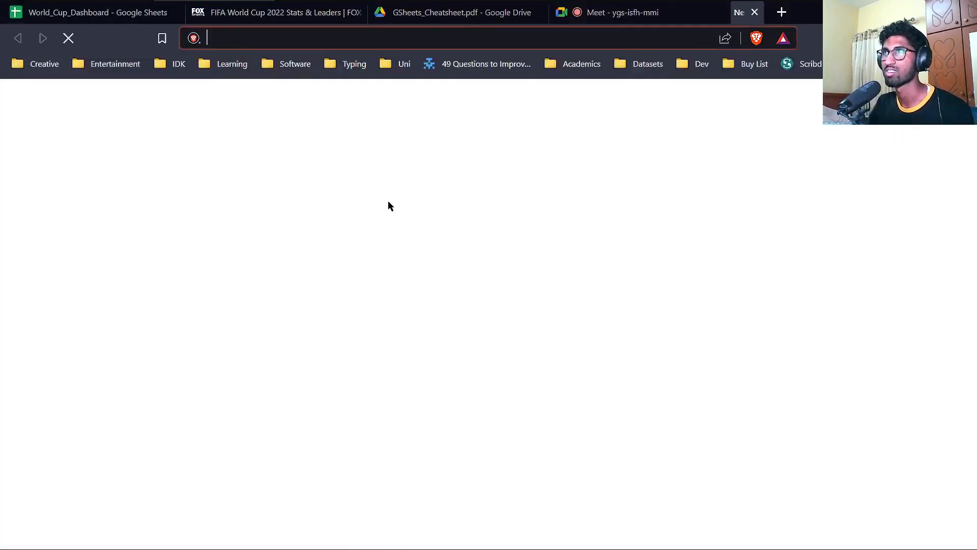
text(draw.io)
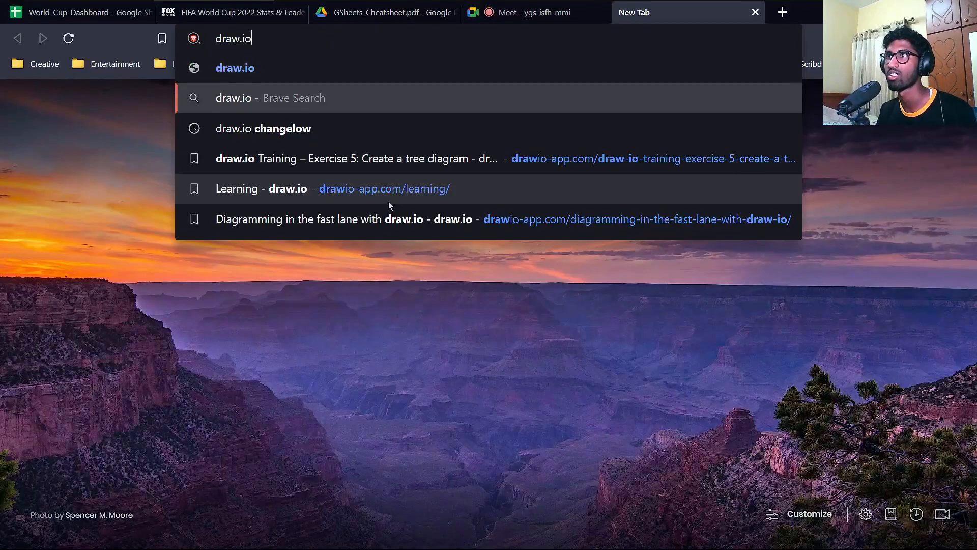
key(Return)
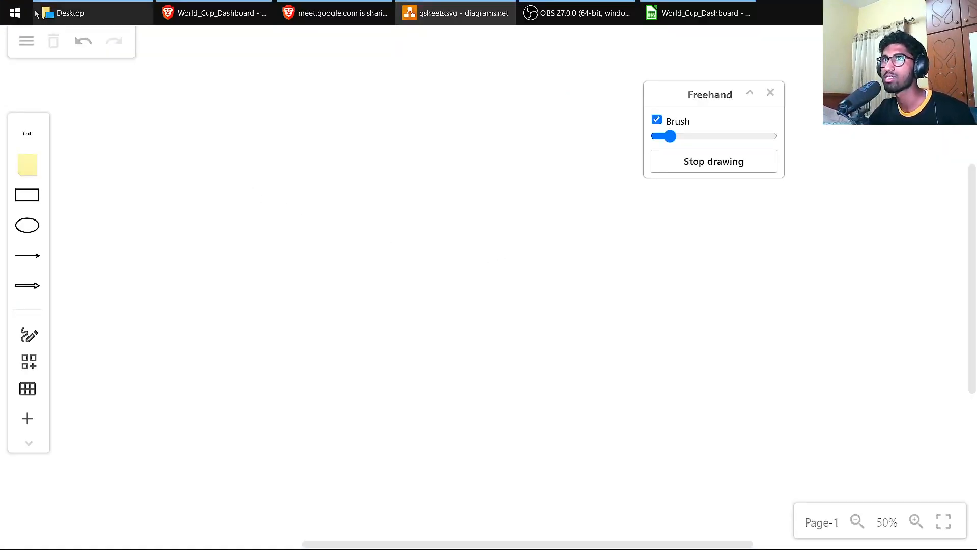
Draw a freehand figure-eight stroke on the gsheets.svg canvas in diagrams.net.
click(222, 209)
key(Escape)
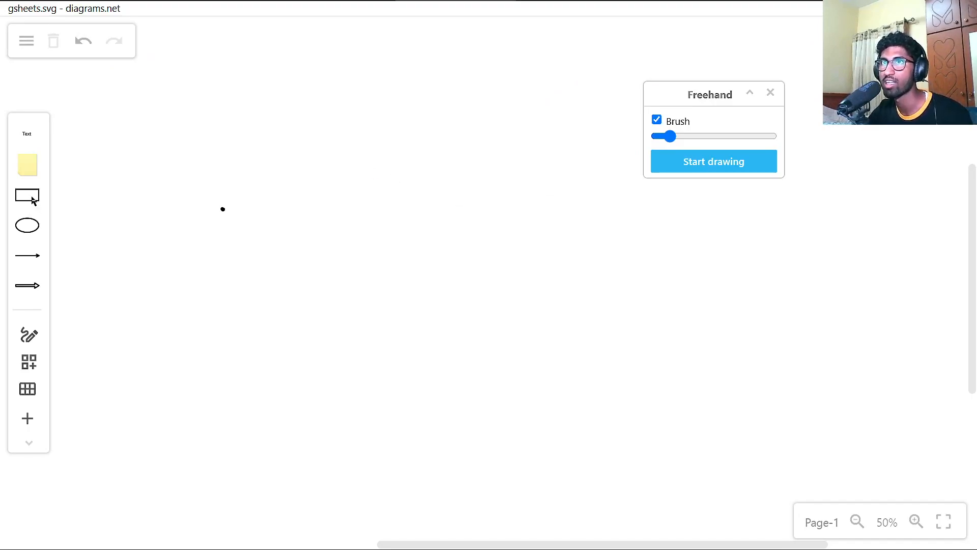
click(28, 336)
mouse_move(384, 90)
mouse_down()
mouse_move(393, 242)
mouse_move(395, 154)
mouse_up()
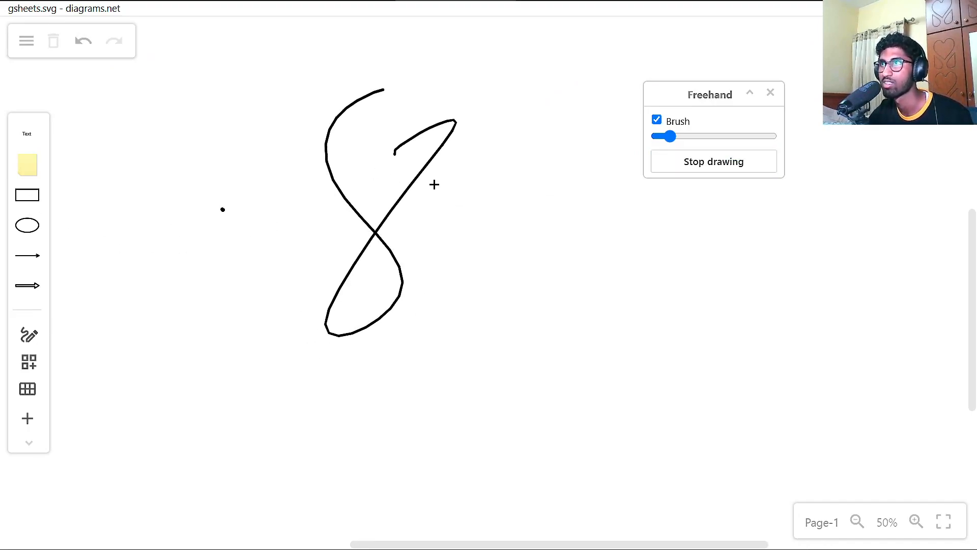
Open gsheets.svg from the Desktop folder in Brave and examine the drawn stroke at high magnification.
click(99, 10)
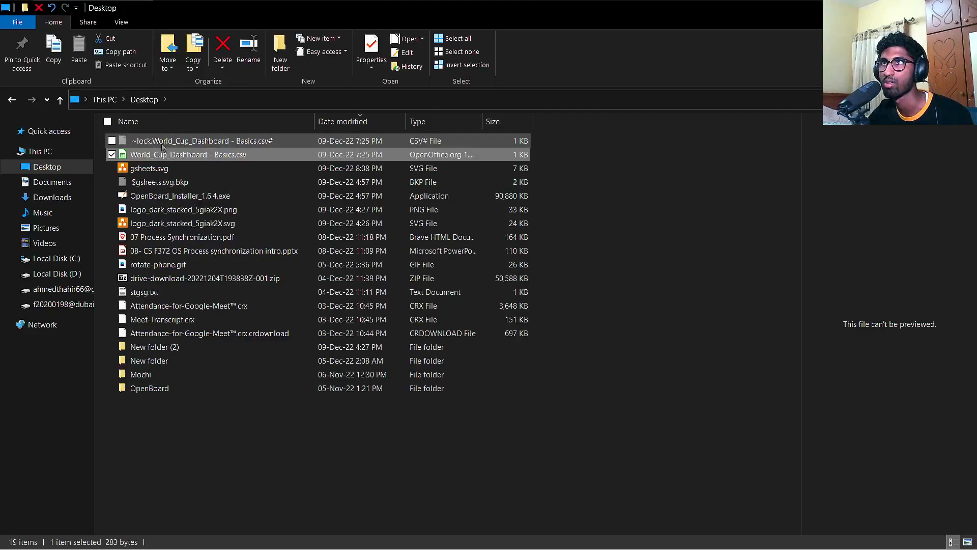
click(163, 168)
right_click(164, 168)
mouse_move(133, 295)
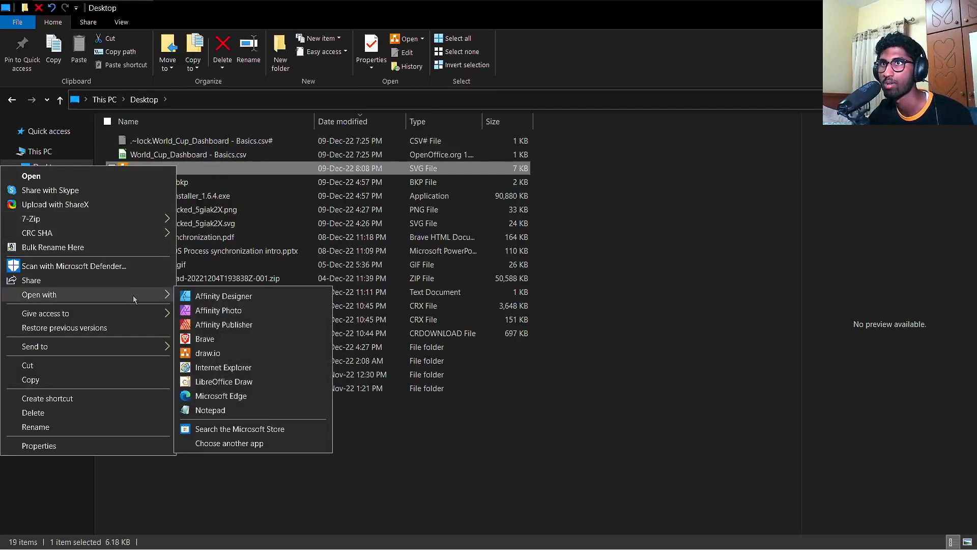
click(196, 338)
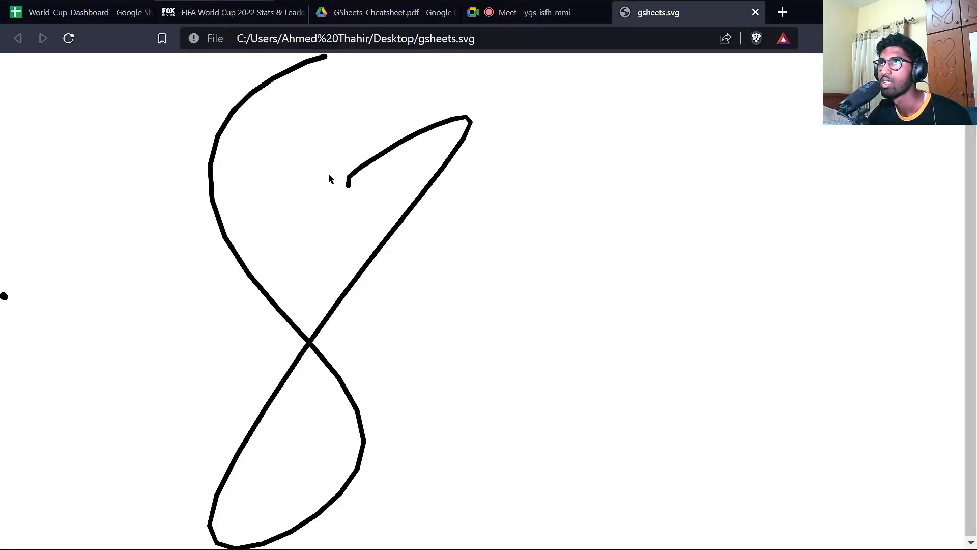
scroll(231, 116, up, 9)
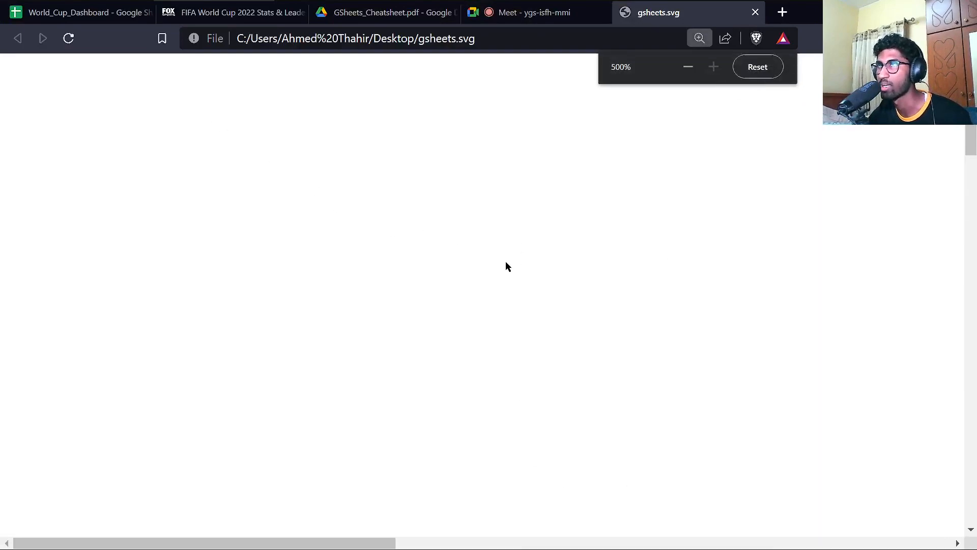
scroll(505, 266, right, 10)
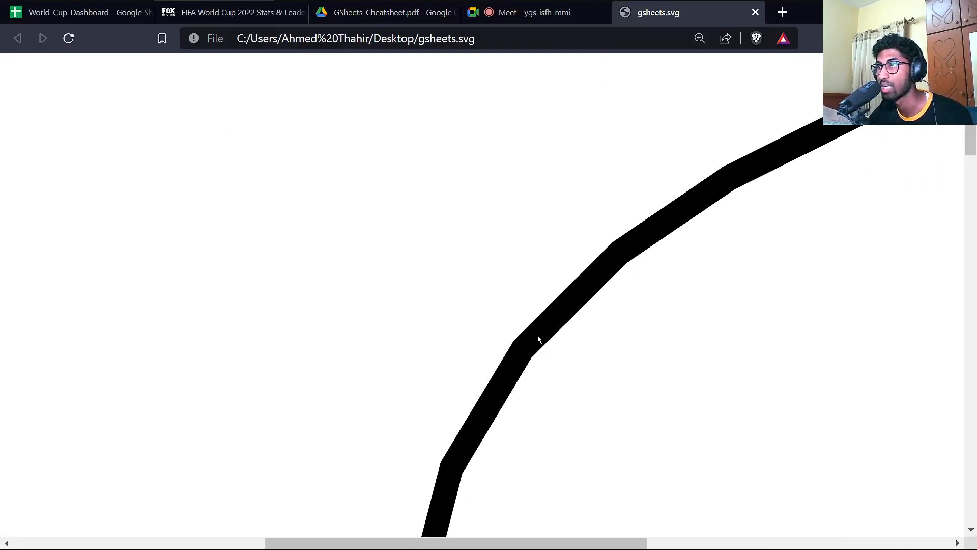
key(ctrl+0)
Draw a second freehand scribble beside the figure eight in diagrams.net and check it by reloading gsheets.svg in Brave.
click(421, 3)
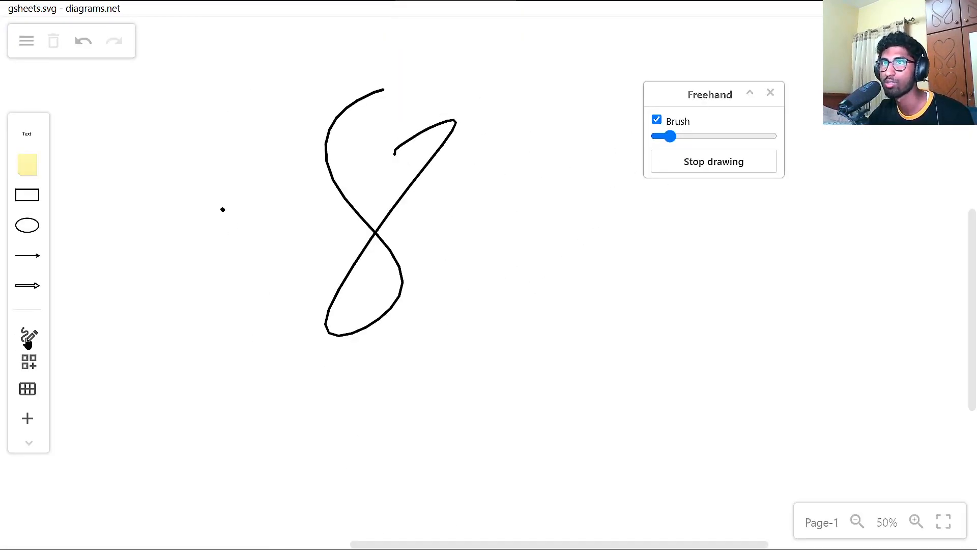
mouse_move(554, 201)
mouse_down()
mouse_move(591, 395)
mouse_move(700, 305)
mouse_move(709, 324)
mouse_up()
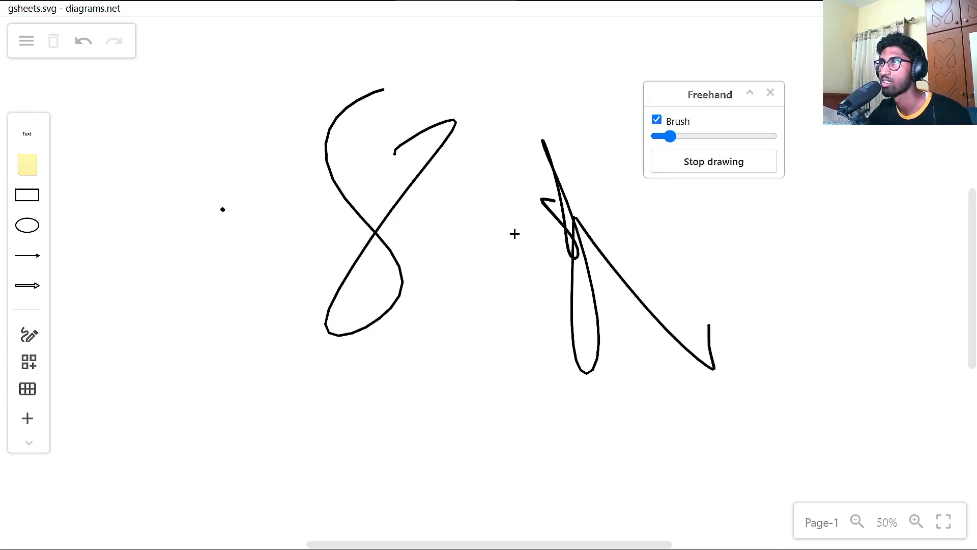
click(270, 6)
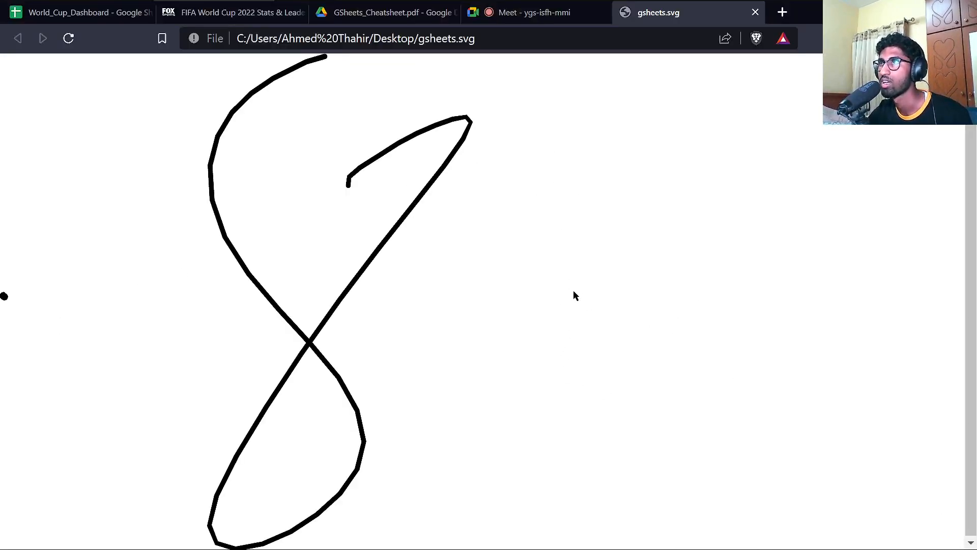
scroll(574, 291, down, 6)
key(ctrl+r)
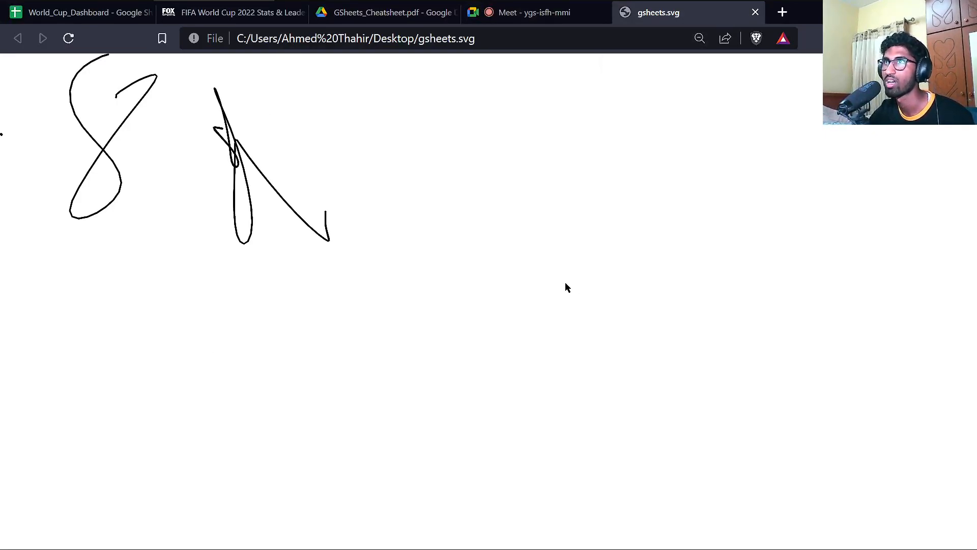
key(ctrl+w)
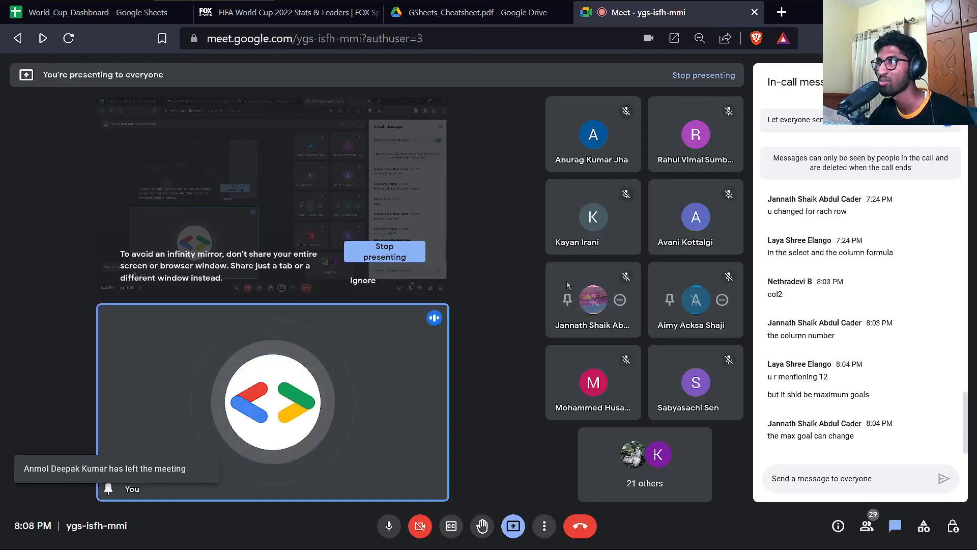
In the Query sheet of World_Cup_Dashboard, copy the max goals query from G2 into I2, using min(Col3) instead of max(Col3).
key(ctrl+1)
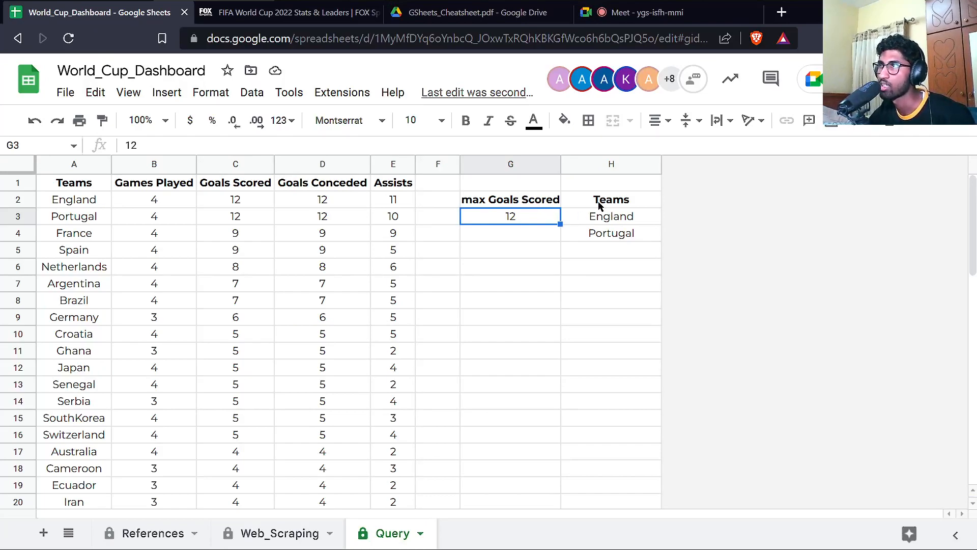
click(474, 201)
double_click(473, 200)
key(ctrl+a)
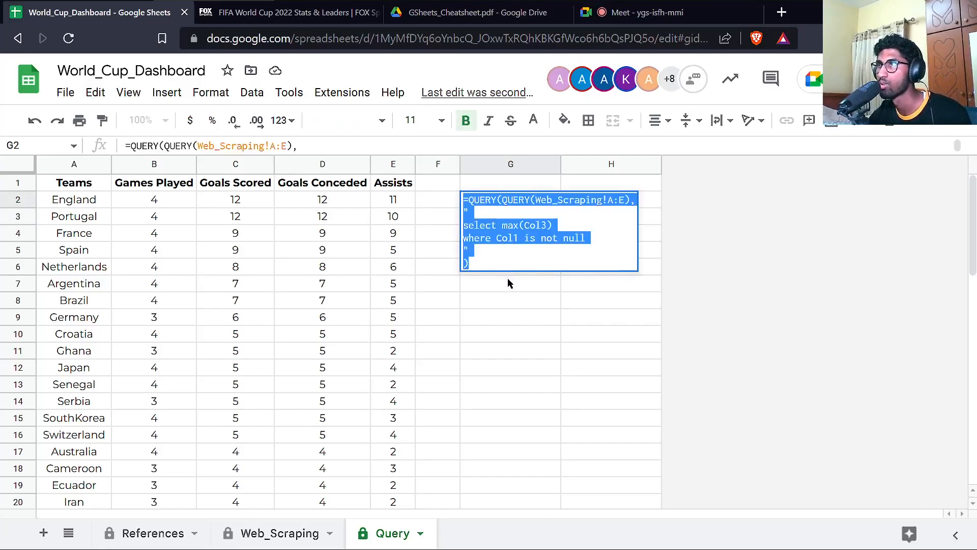
key(Return)
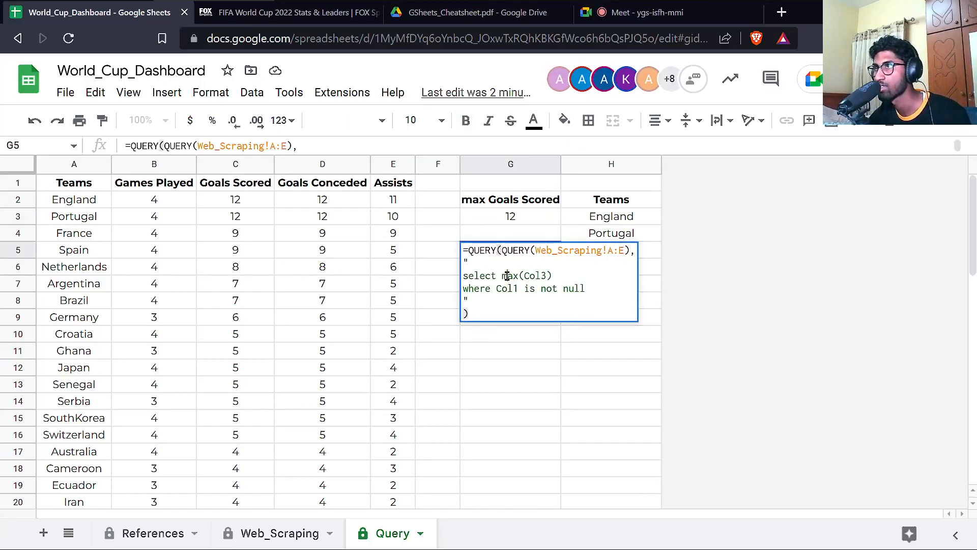
click(507, 276)
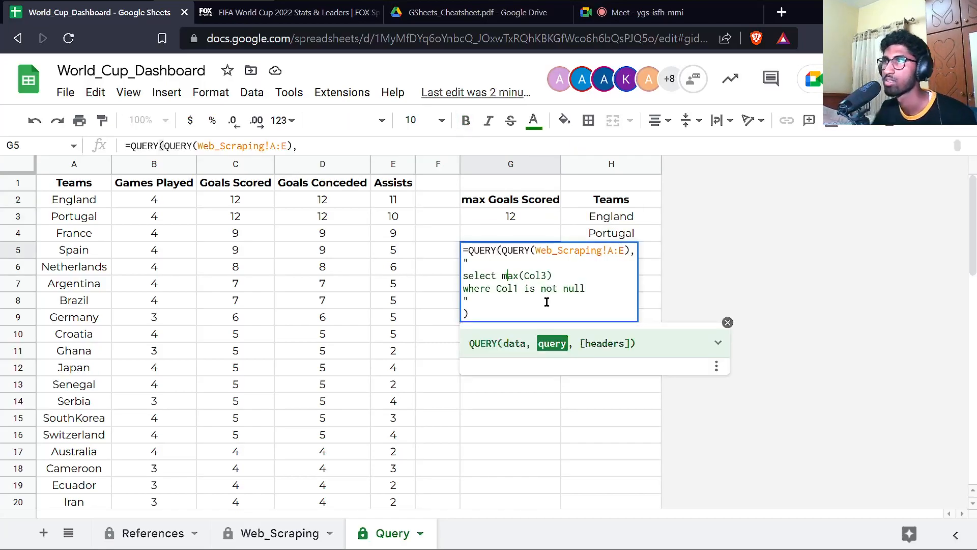
key(ctrl+shift+Right)
text(min)
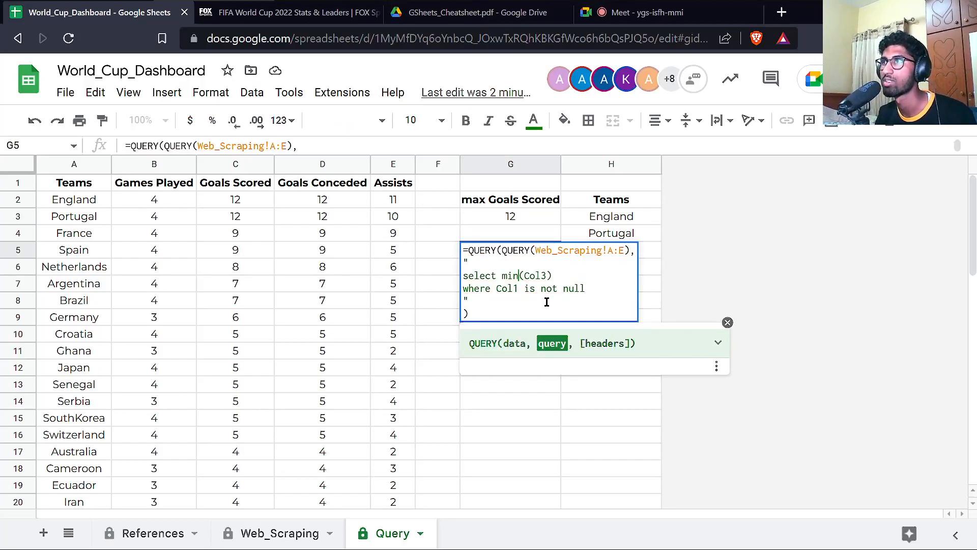
key(Return)
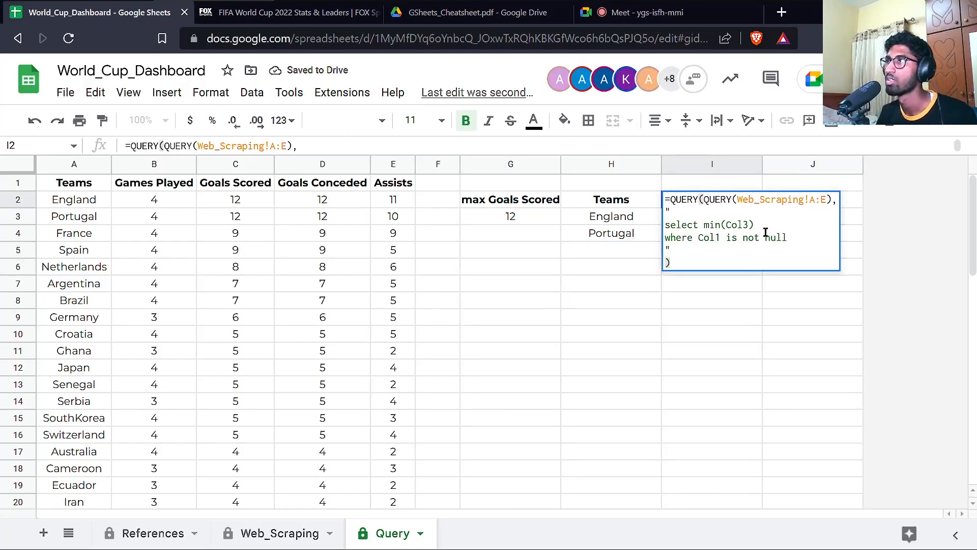
key(Return)
key(Up)
key(Right)
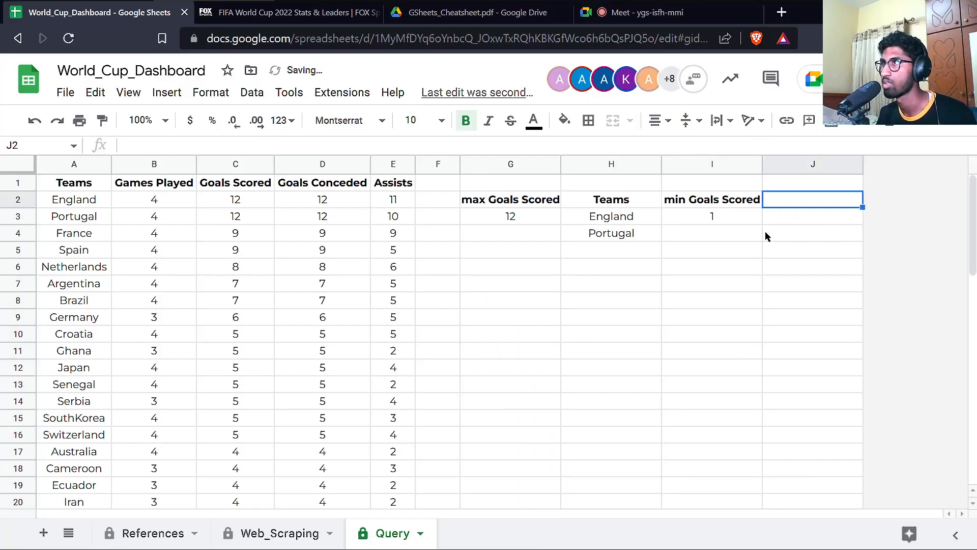
Copy the Teams query from H2 into J2.
key(Left)
key(Left)
key(Return)
key(ctrl+a)
key(ctrl+c)
key(Escape)
key(Right)
key(Right)
key(Return)
key(ctrl+v)
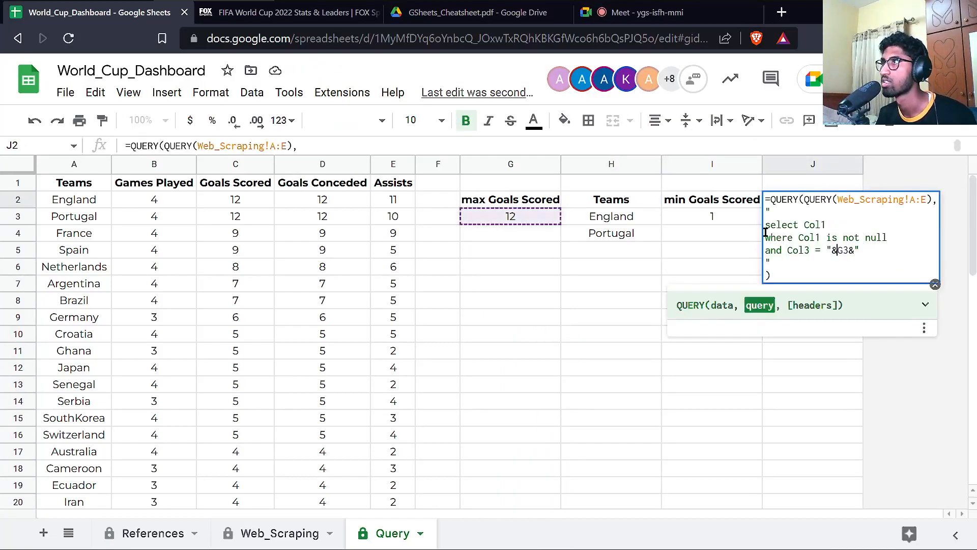
Change the G3 reference in J2's query to I3 so it matches the minimum goals.
key(Delete)
key(Delete)
text(I3)
key(Return)
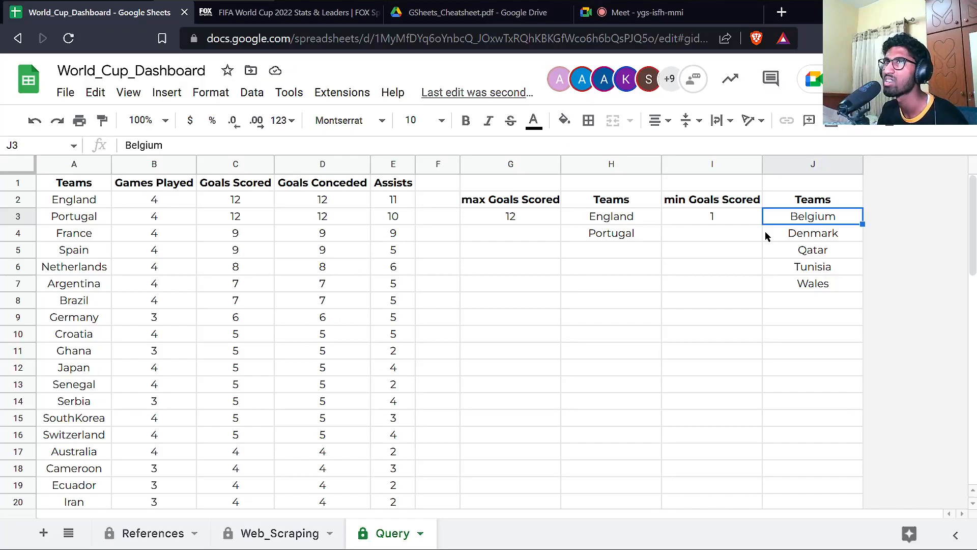
Add the clause label Col1 'Teams that Scored Max goals' to H2's query and insert an empty column before column I.
click(500, 216)
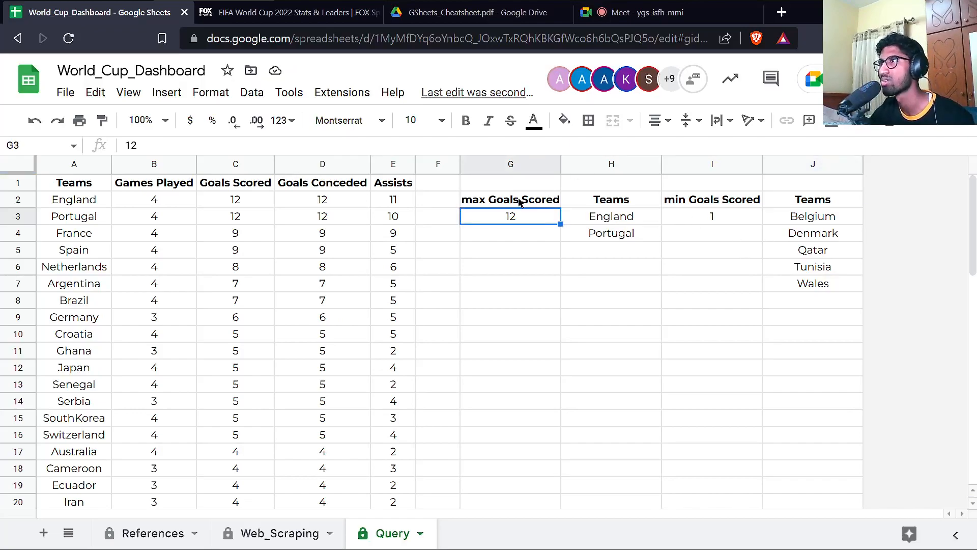
shift+click(519, 201)
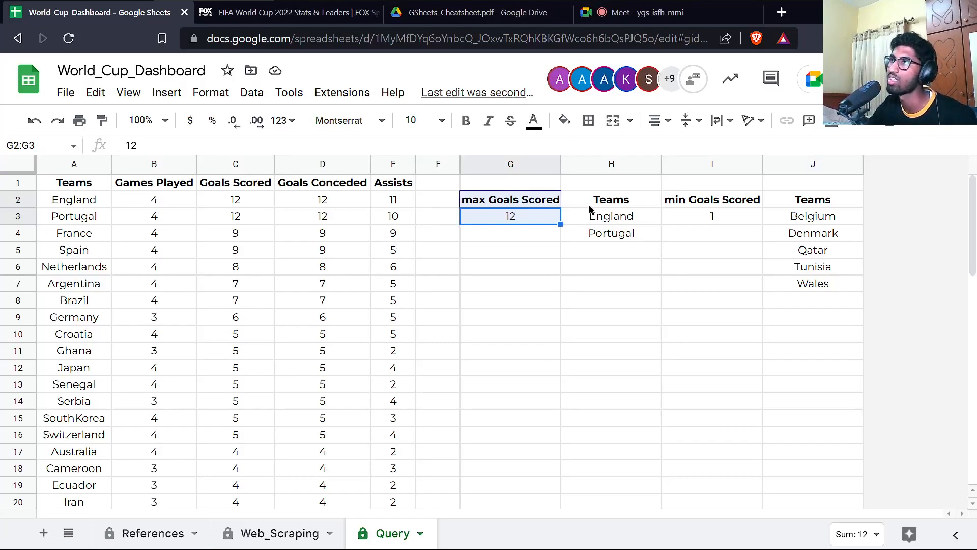
double_click(611, 208)
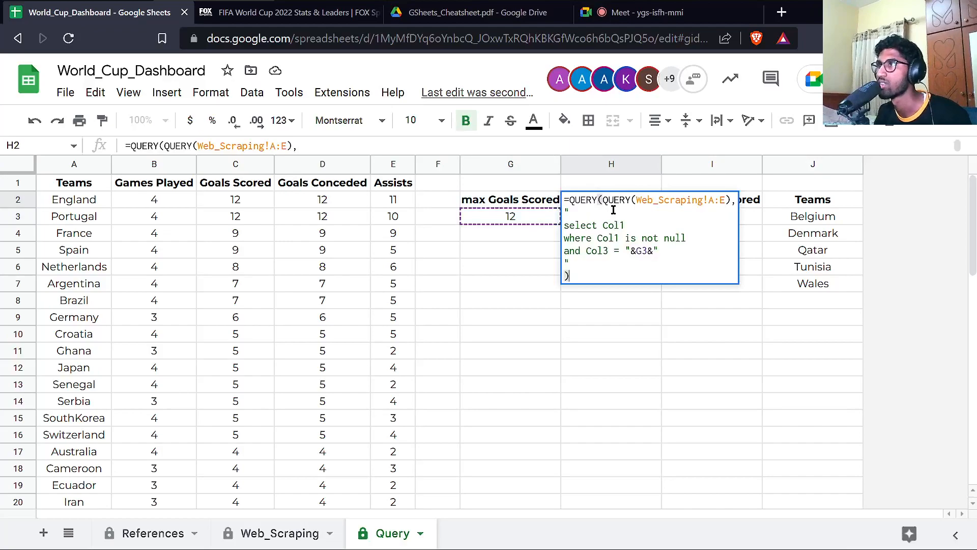
key(ctrl+Return)
text(label Col)
text(1 'Teams that)
text( Sc)
key(BackSpace)
text(Scored Max goals)
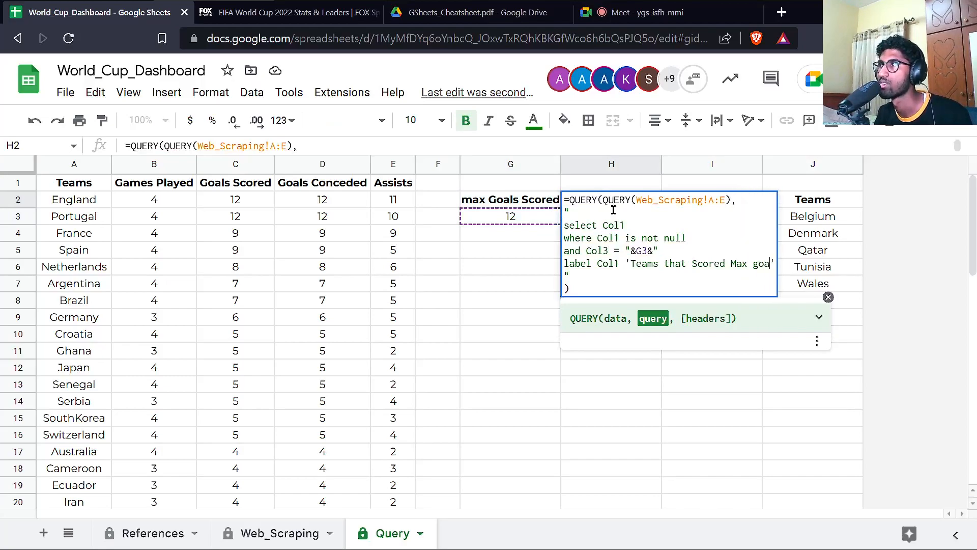
key(Return)
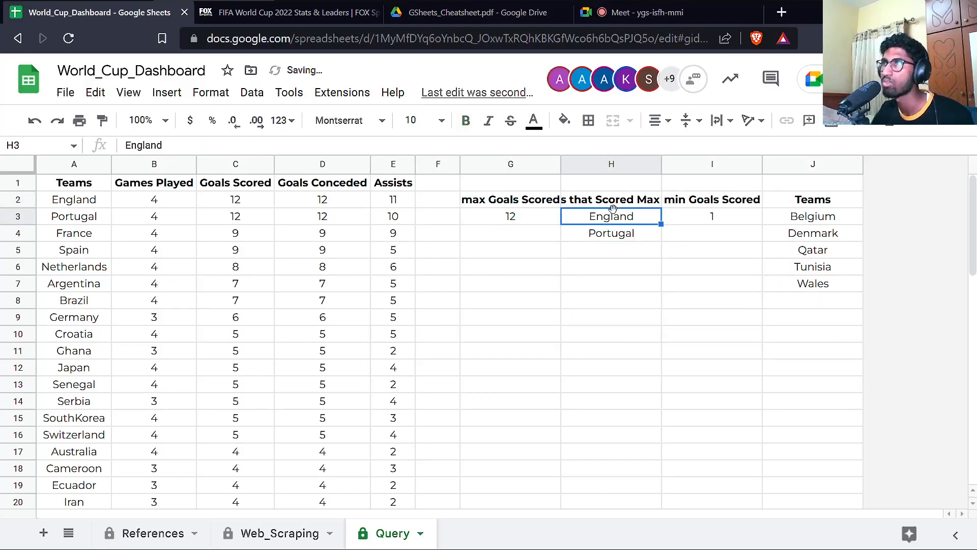
right_click(708, 167)
click(764, 249)
Cut the max(Col3) query out of G2, leaving the cell empty.
double_click(506, 205)
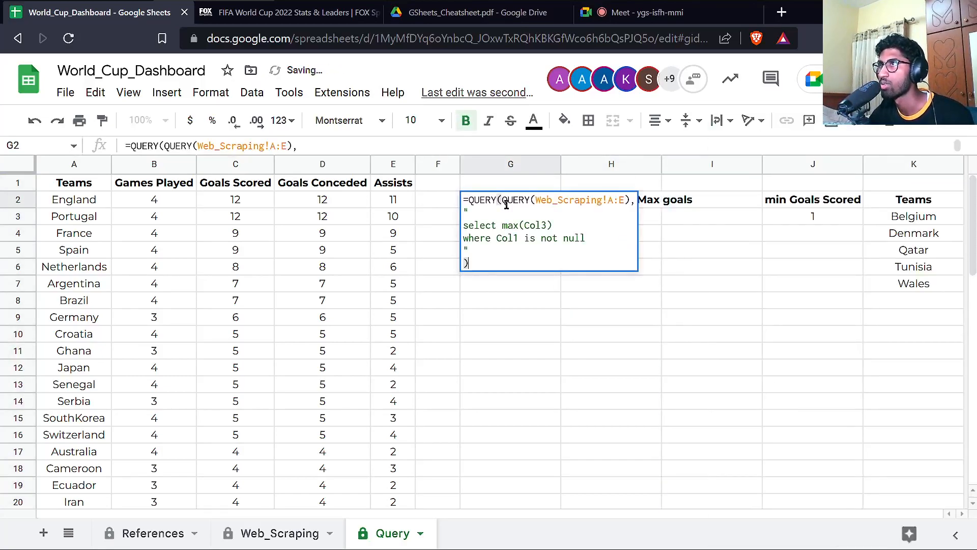
key(ctrl+a)
drag(468, 200, 487, 265)
key(ctrl+x)
key(BackSpace)
key(Tab)
Try to nest the cut max(Col3) query in place of G3 in H2's query, and undo the changes including the cut.
key(Return)
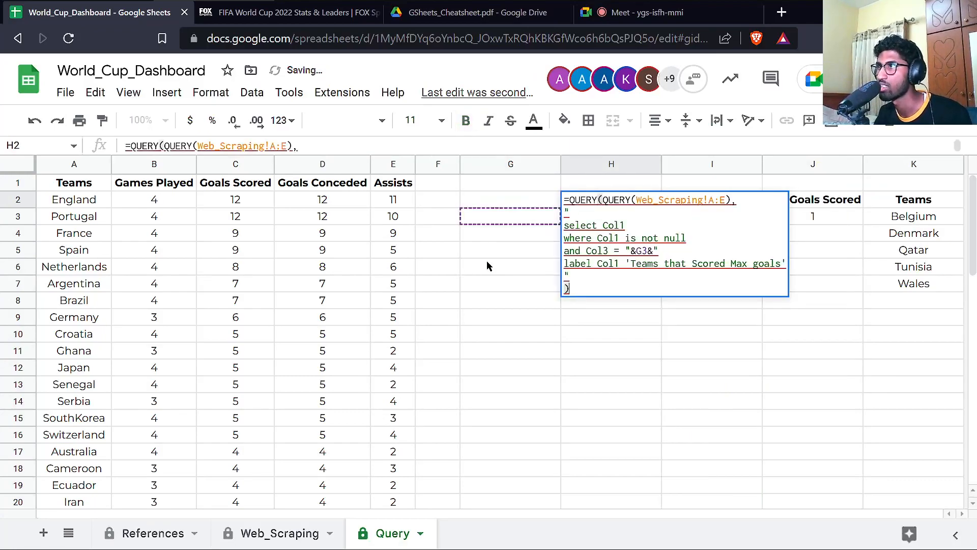
click(640, 252)
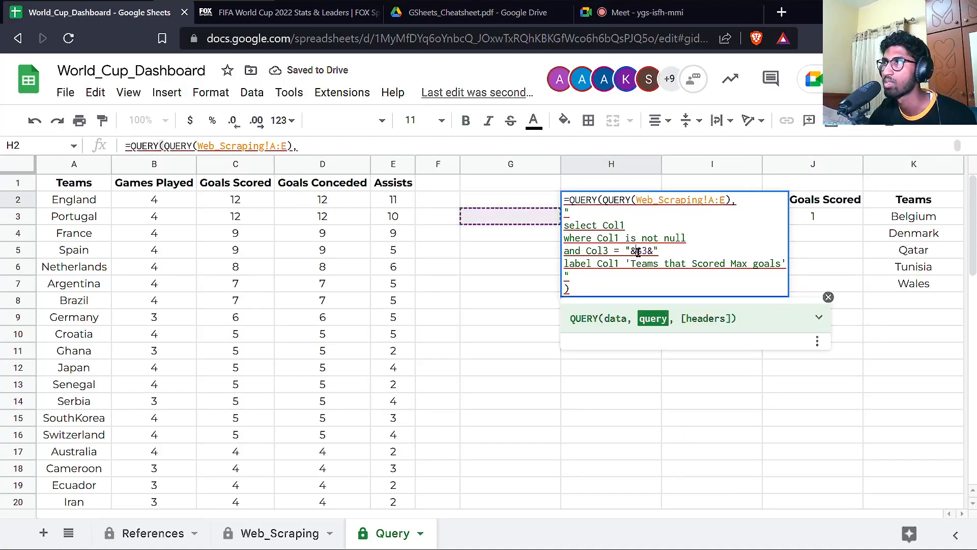
double_click(650, 250)
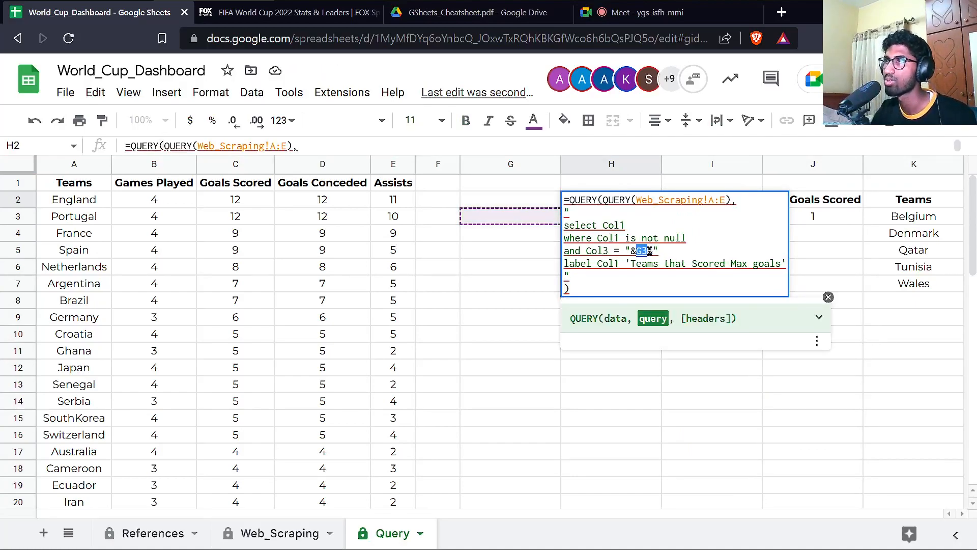
key(ctrl+v)
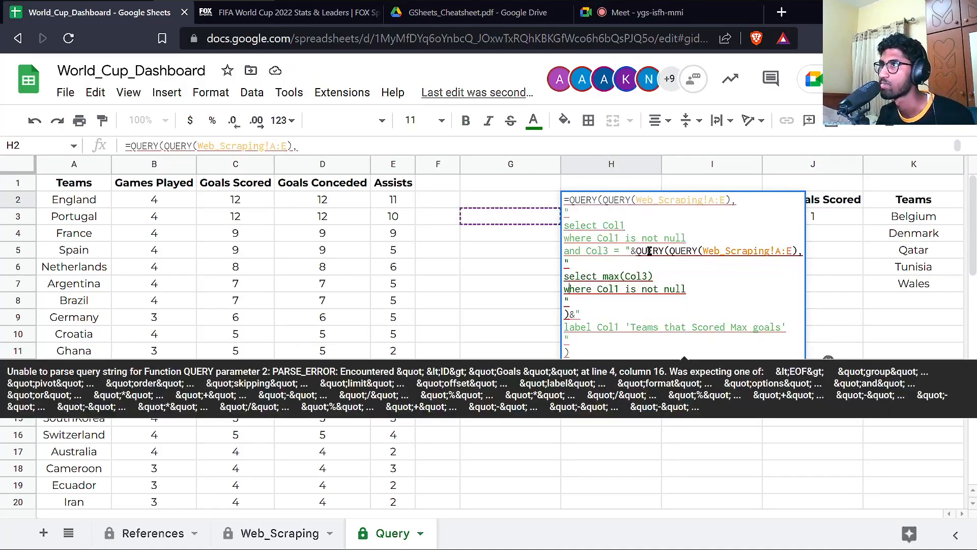
key(BackSpace)
text(')
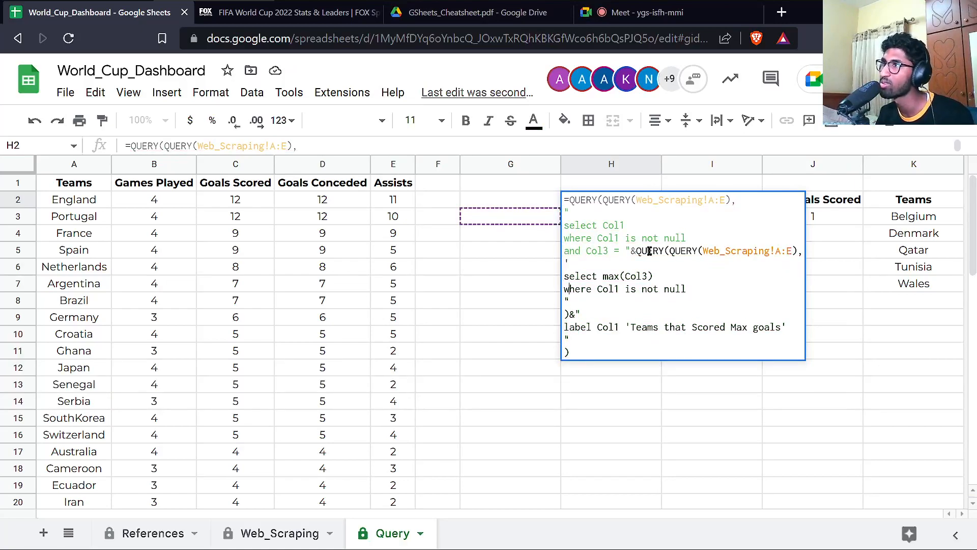
key(Return)
key(ctrl+z)
key(ctrl+z)
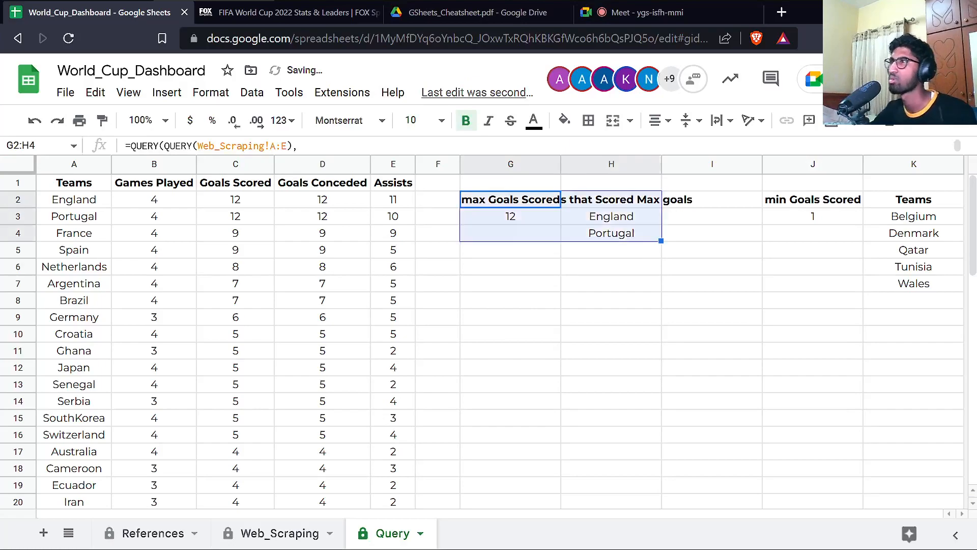
Auto-fit all column widths on the Query sheet so the header in H2 fits its column.
key(ctrl+a)
right_click(660, 165)
key(ctrl+a)
key(ctrl+a)
key(ctrl+a)
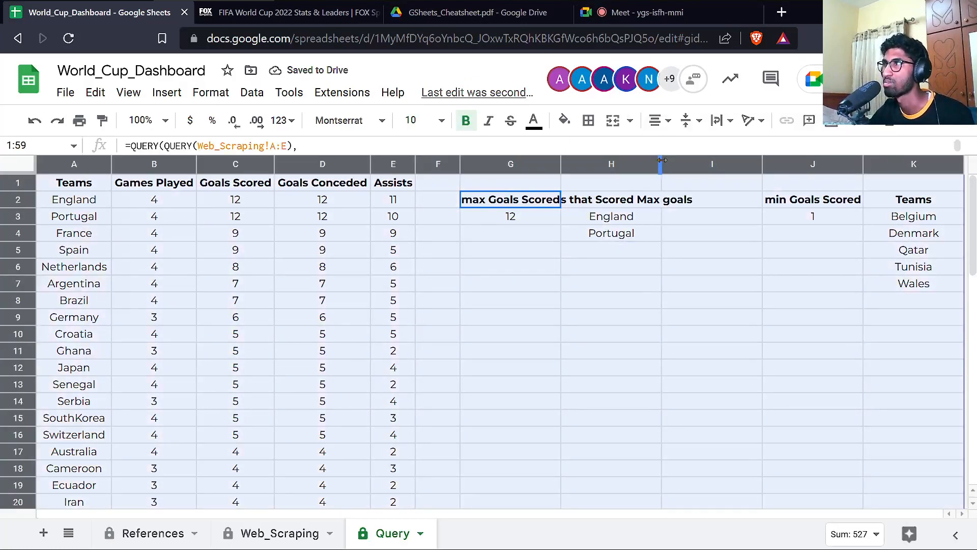
click(660, 165)
click(621, 204)
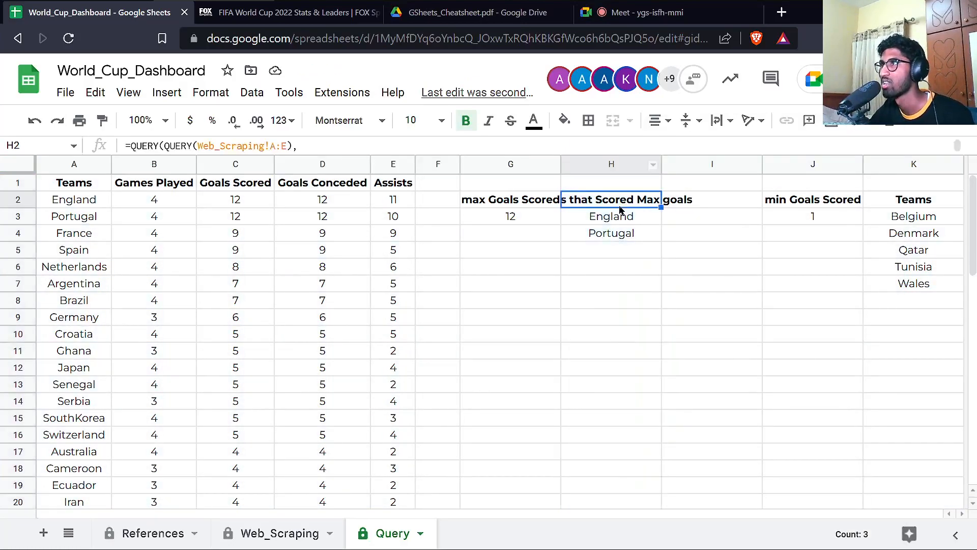
key(ctrl+a)
key(ctrl+a)
double_click(662, 166)
click(641, 205)
scroll(692, 225, right, 2)
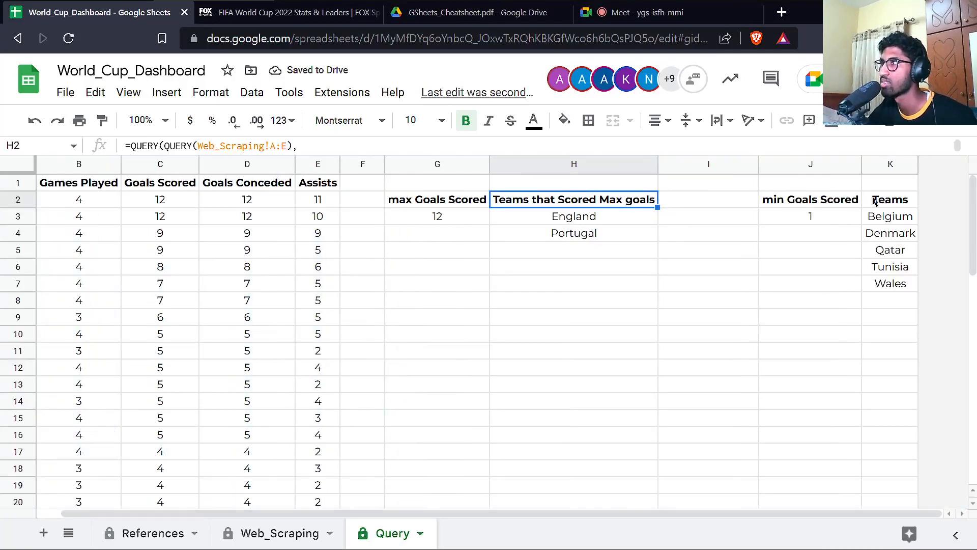
drag(342, 514, 249, 510)
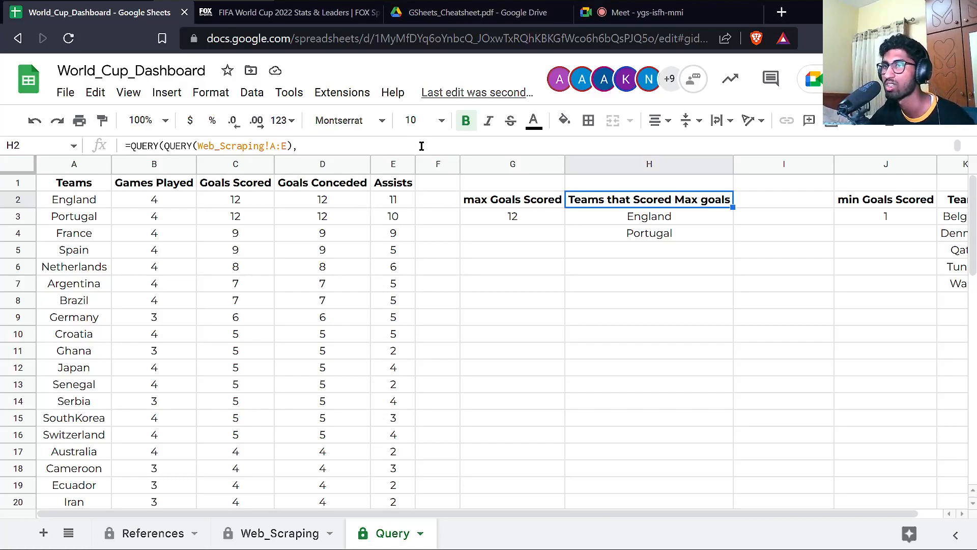
Check the Google Meet call for participant messages and return to the World_Cup_Dashboard spreadsheet.
click(616, 14)
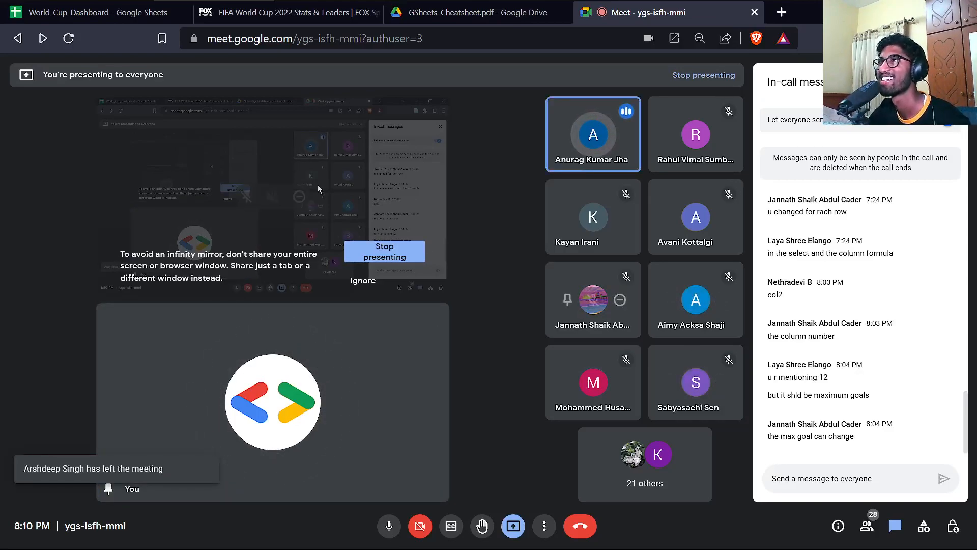
click(131, 11)
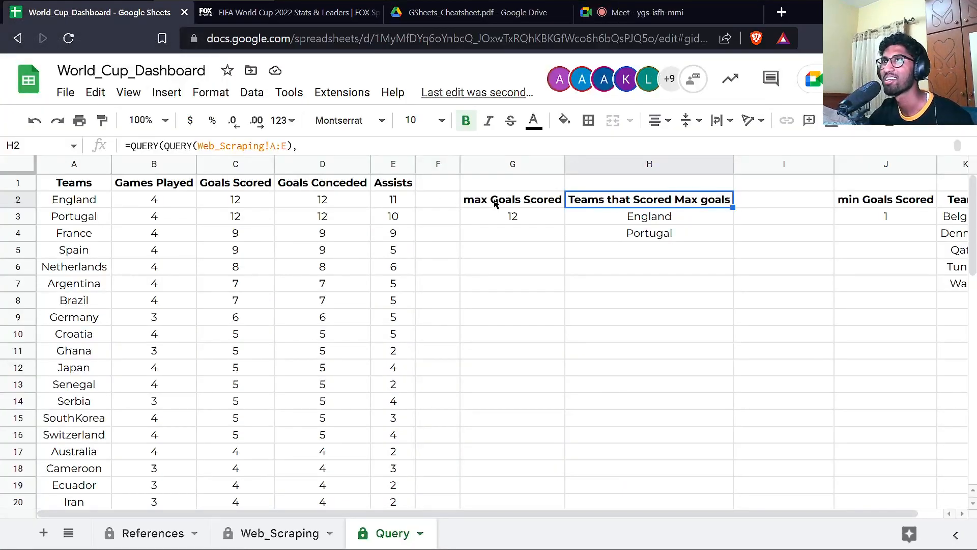
Delete columns G to K from the Query sheet.
click(479, 161)
scroll(538, 214, right, 2)
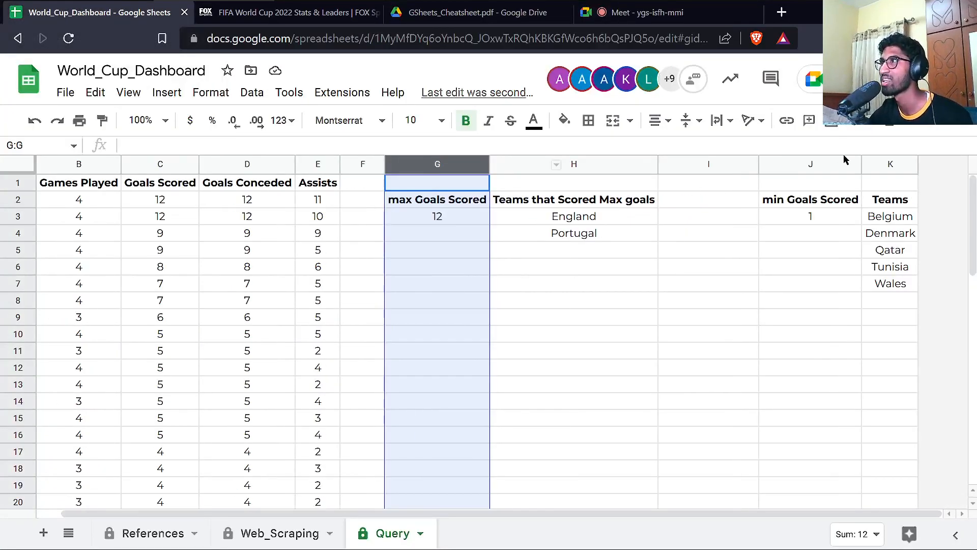
shift+click(886, 163)
right_click(886, 164)
click(911, 301)
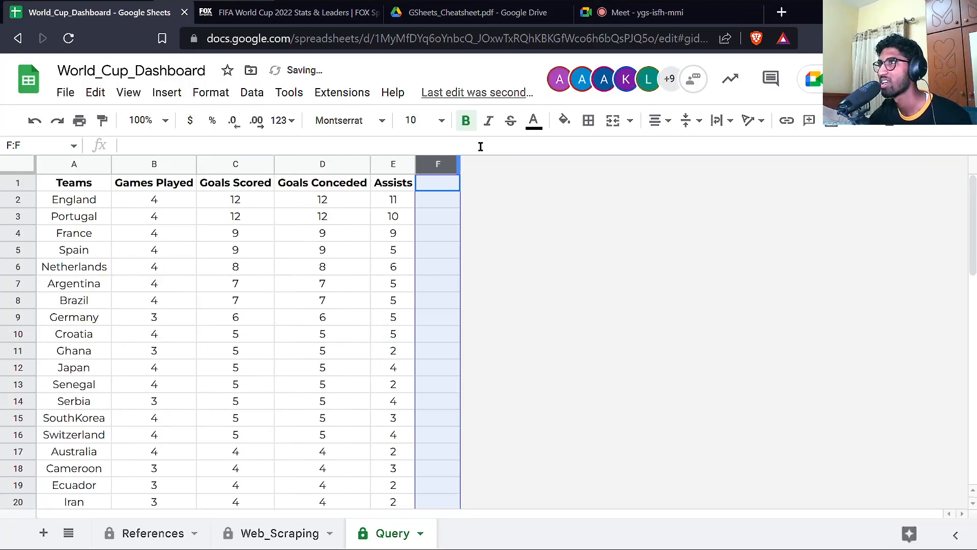
Insert six empty columns after column F in two batches of three.
shift+click(309, 164)
right_click(309, 164)
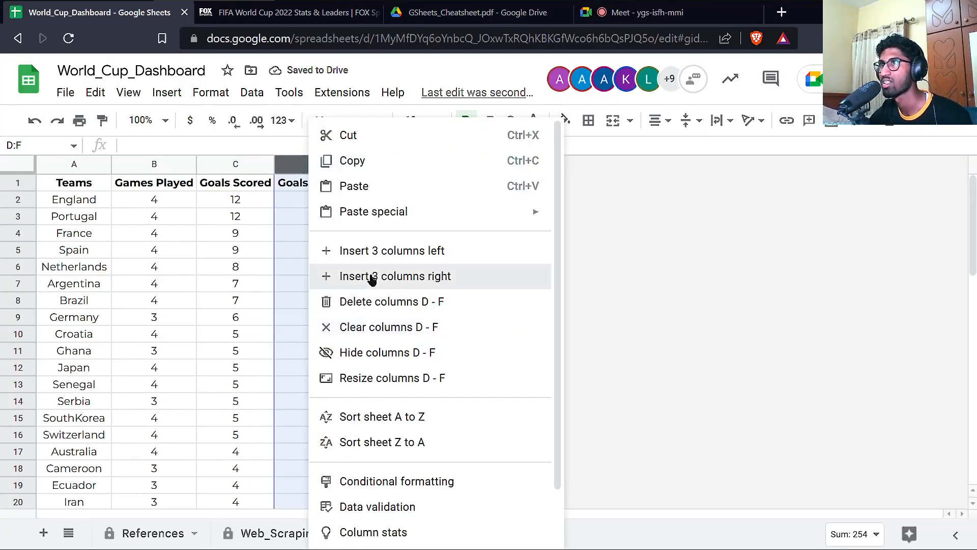
click(370, 277)
click(496, 164)
click(544, 275)
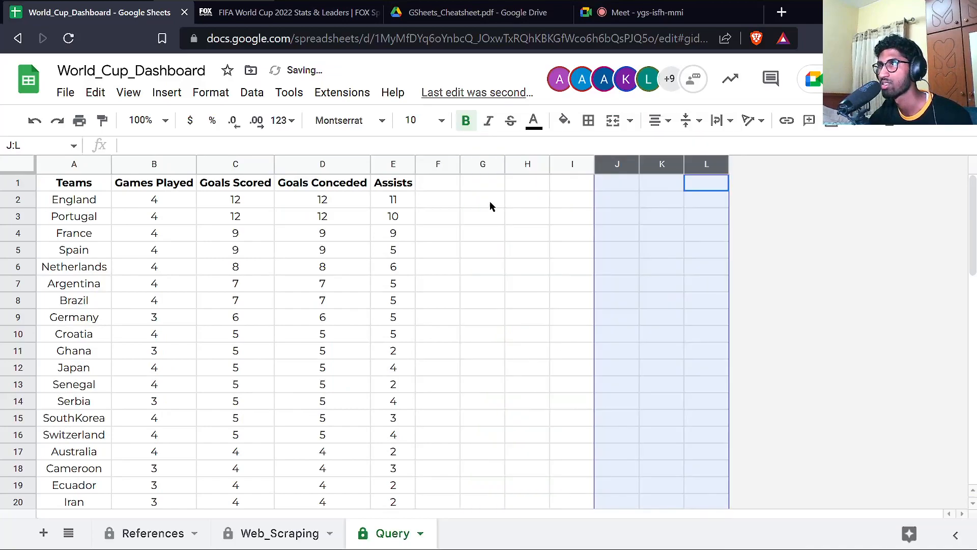
Undo the column insertions and the deletion of columns G to K.
click(482, 199)
key(ctrl+a)
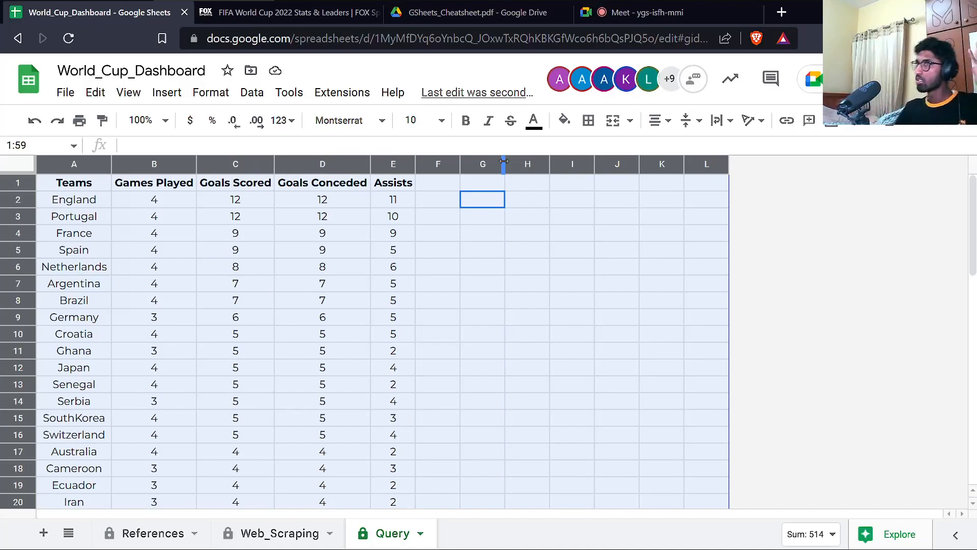
click(500, 221)
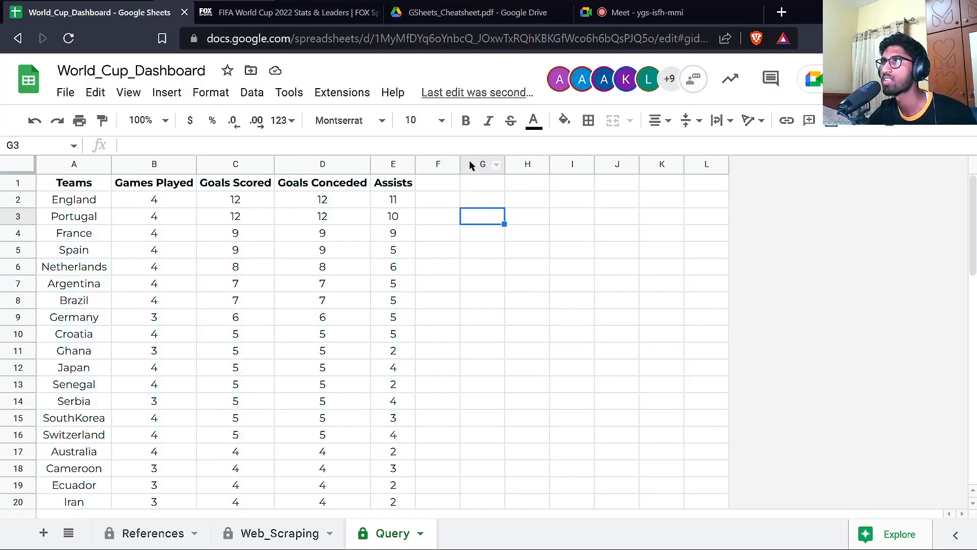
click(435, 162)
key(ctrl+z)
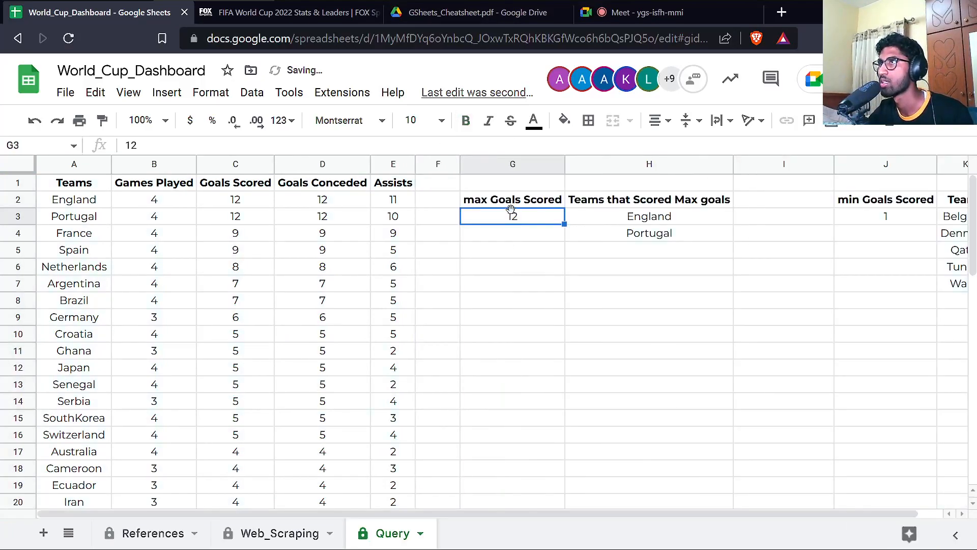
Add a new sheet and rename it Dashboard.
click(43, 532)
click(504, 534)
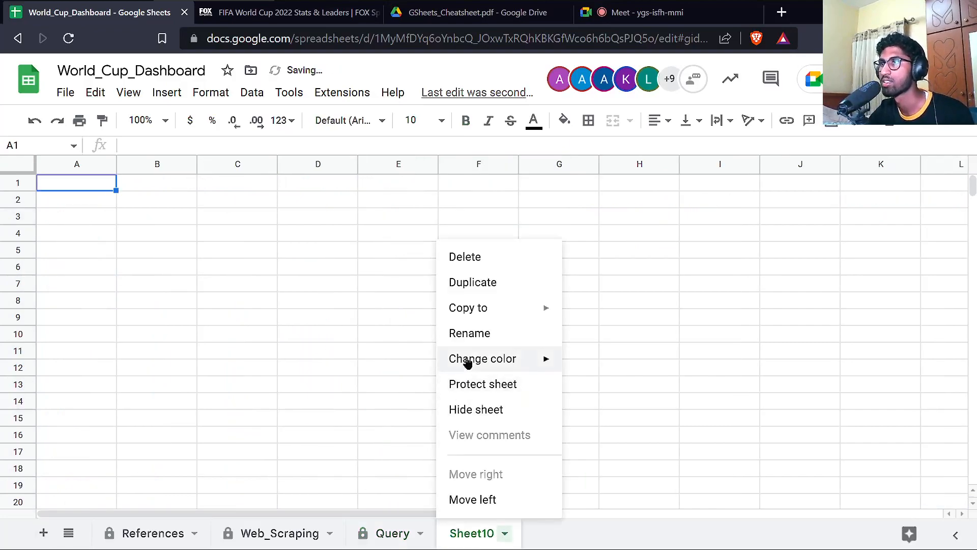
click(469, 333)
text(Das)
text(hboard)
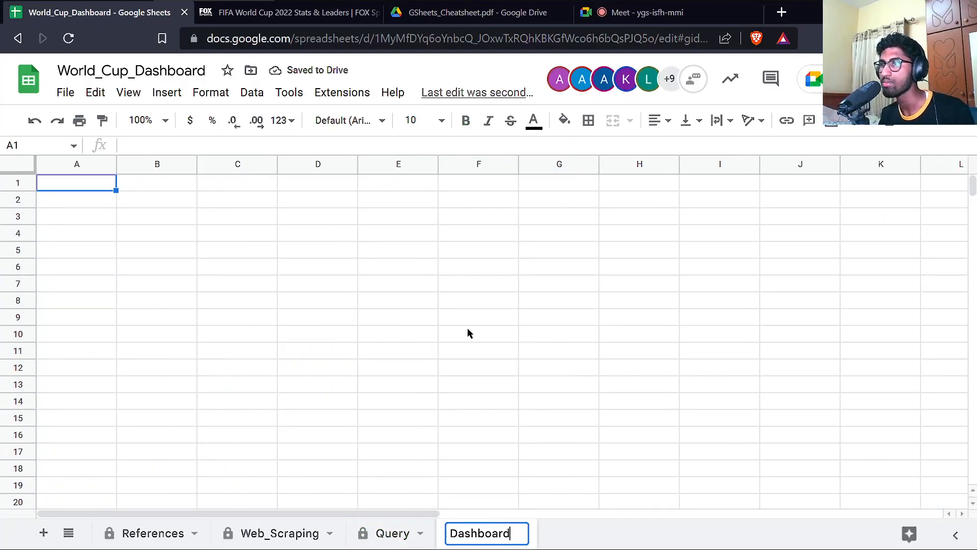
key(Return)
Insert a chart based on the maximum goals cells G2:G3 of the Query sheet.
click(389, 534)
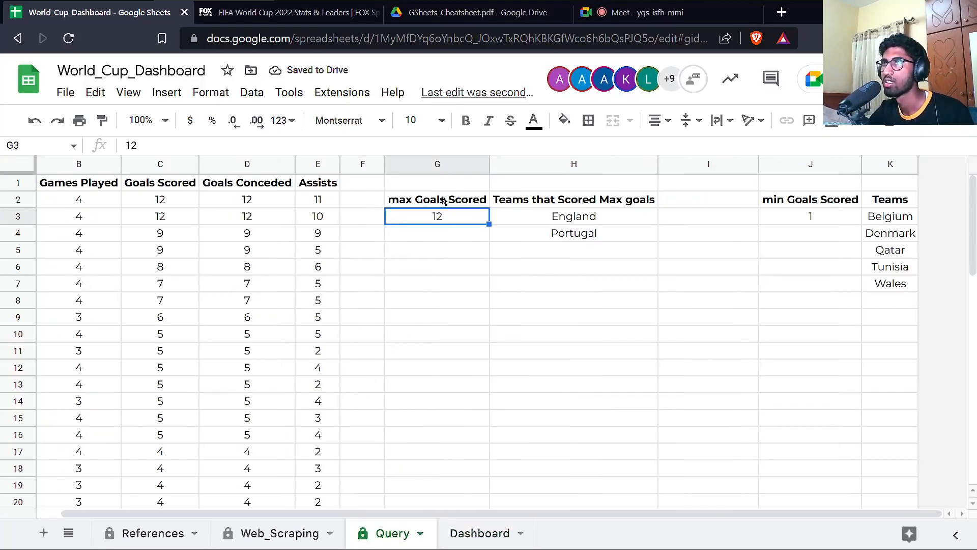
shift+click(447, 201)
click(403, 230)
drag(425, 213, 417, 206)
click(167, 92)
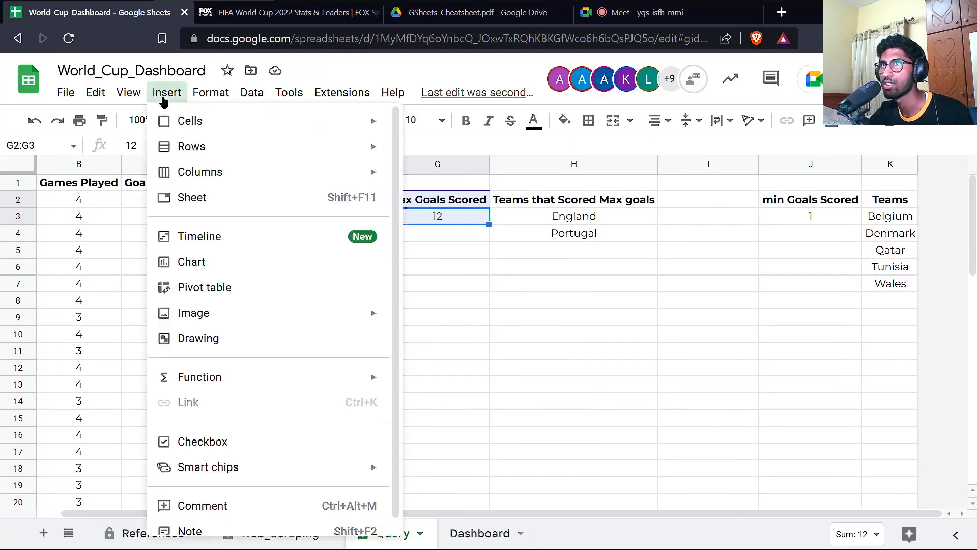
click(224, 269)
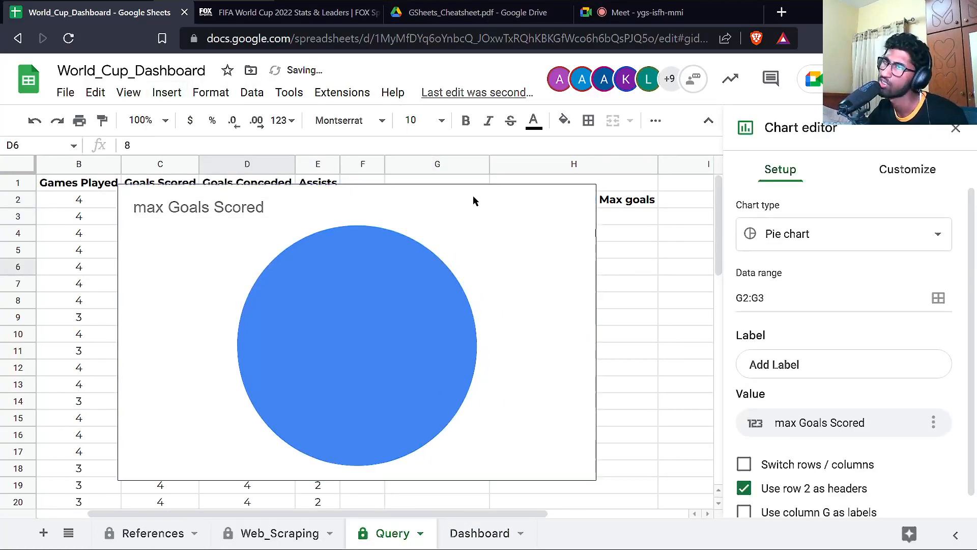
Shrink the pie chart and place it below the maximum goals table, across columns G and H in rows 6 to 14.
click(546, 234)
drag(569, 200, 613, 221)
drag(683, 186, 452, 331)
drag(407, 380, 664, 305)
double_click(664, 304)
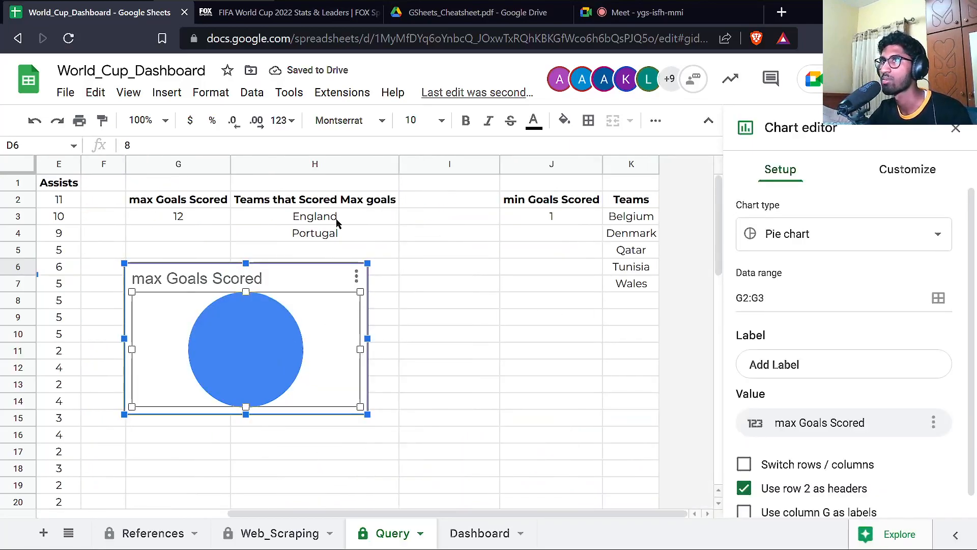
Set the pie chart's slice label to Value.
click(904, 169)
click(811, 306)
click(768, 193)
click(784, 352)
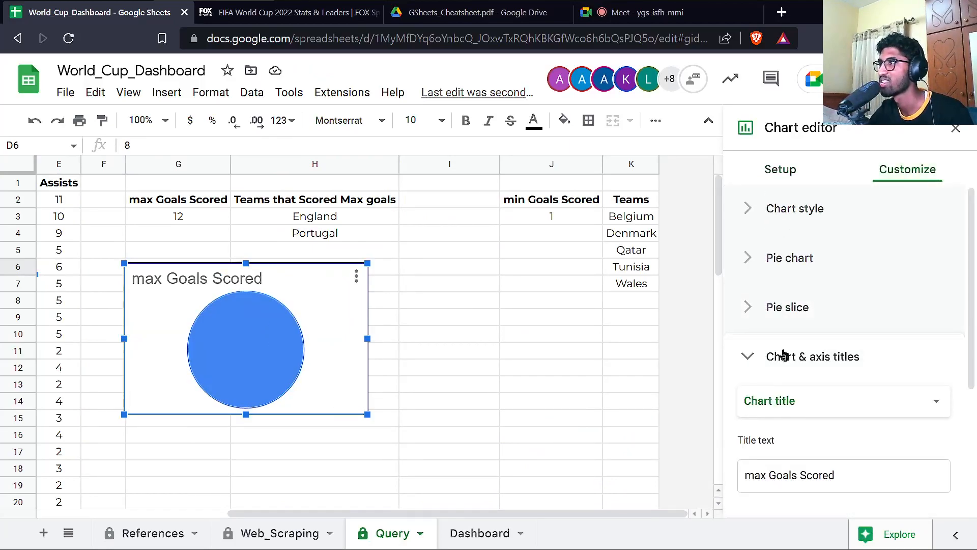
scroll(797, 362, up, 3)
click(768, 316)
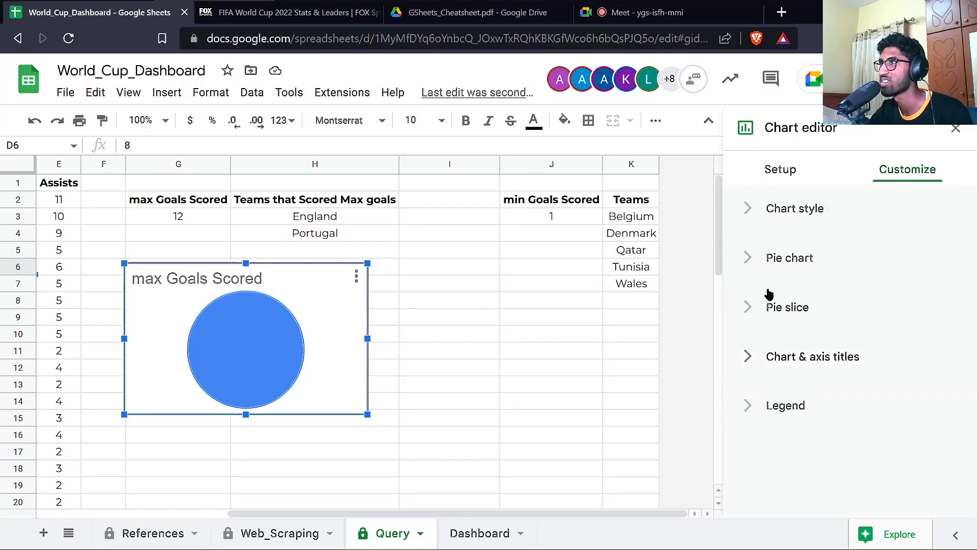
click(823, 249)
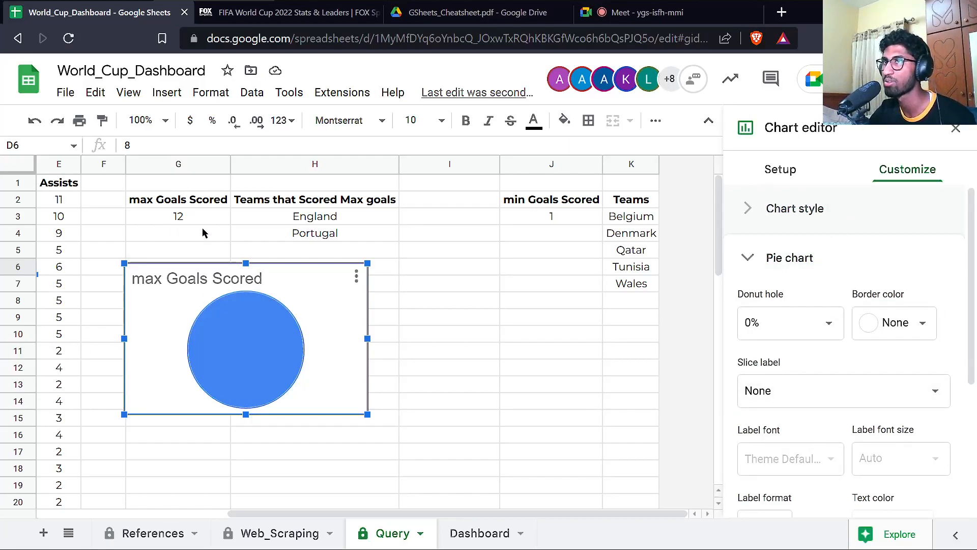
click(804, 389)
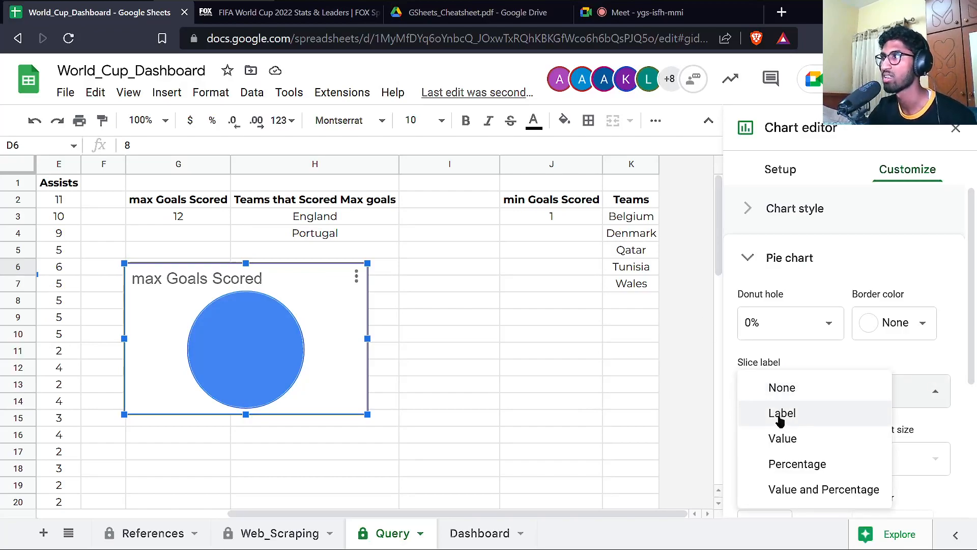
click(786, 438)
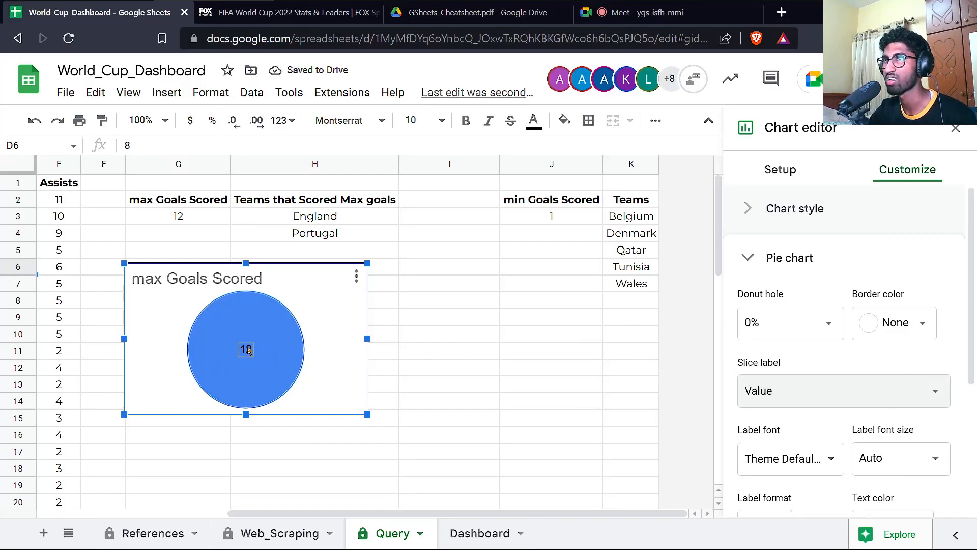
Format the slice label with white text and a font size of 30.
scroll(837, 340, down, 3)
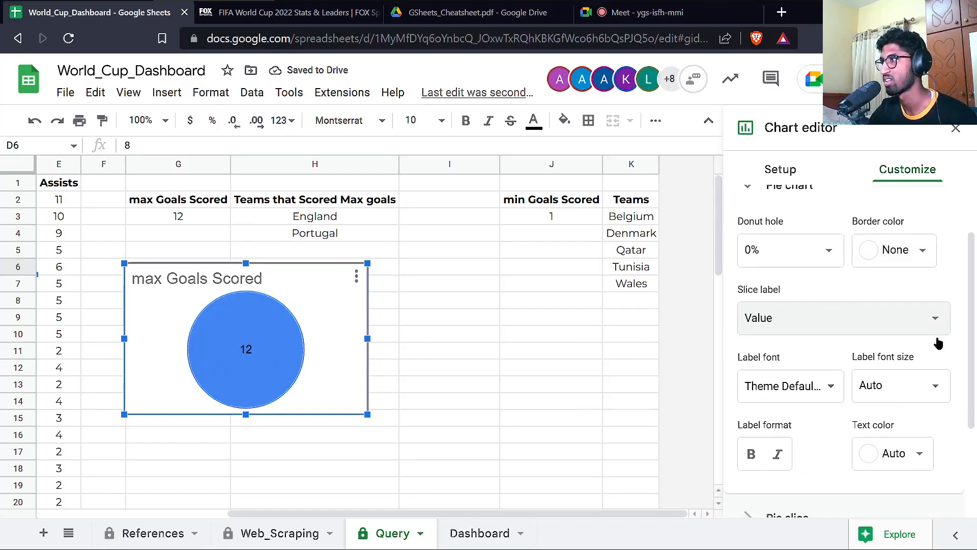
click(894, 448)
click(915, 203)
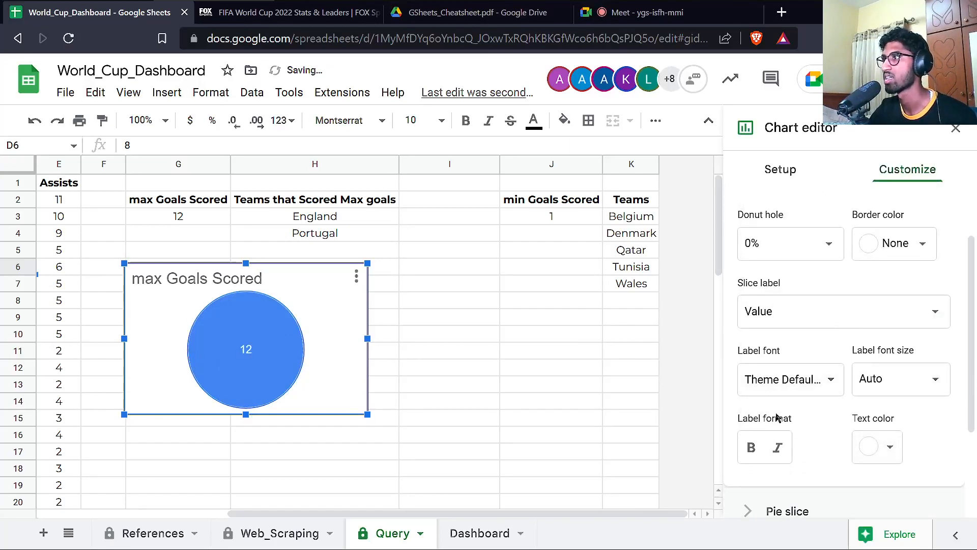
click(914, 390)
click(890, 216)
click(896, 380)
click(905, 325)
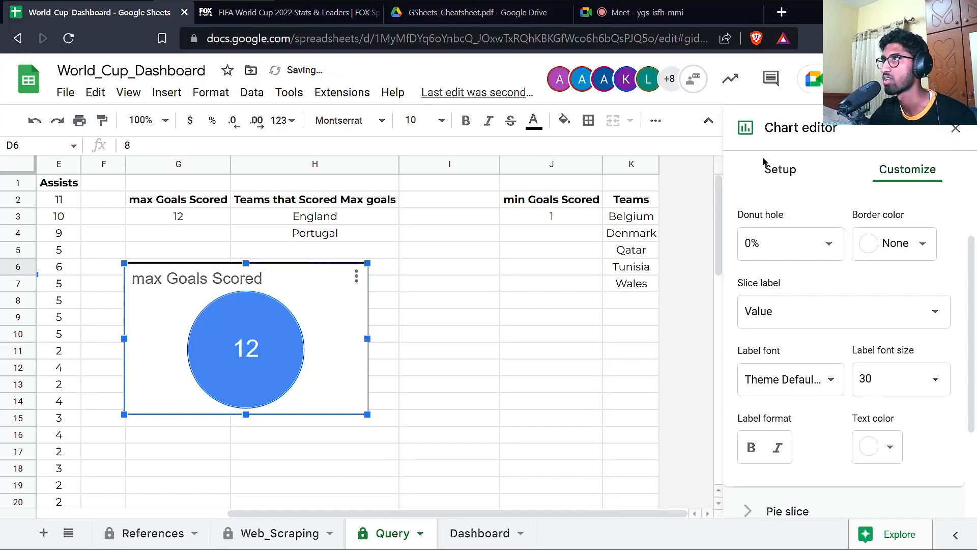
Retitle the pie chart on the Query sheet "Maximum Goals Scored at FIFA World Cup 2022".
click(173, 279)
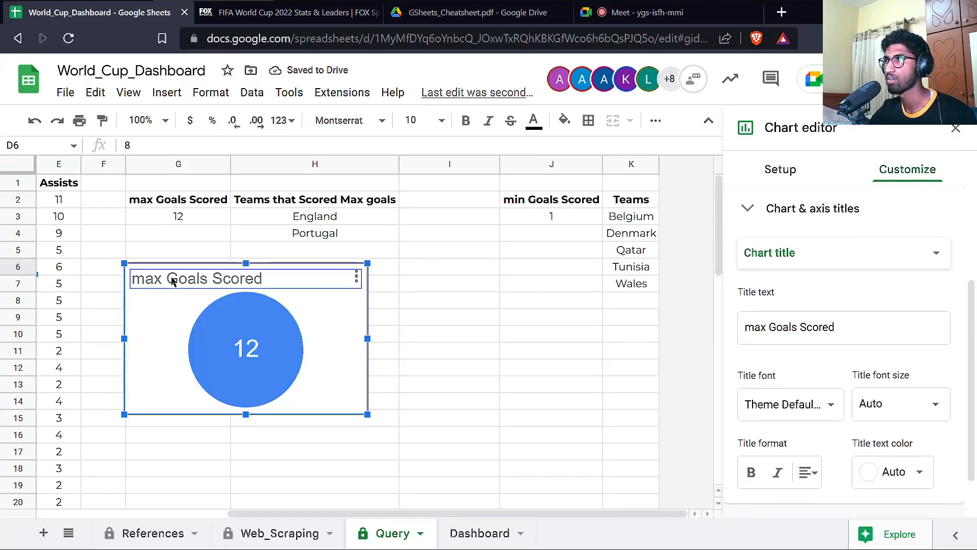
click(844, 331)
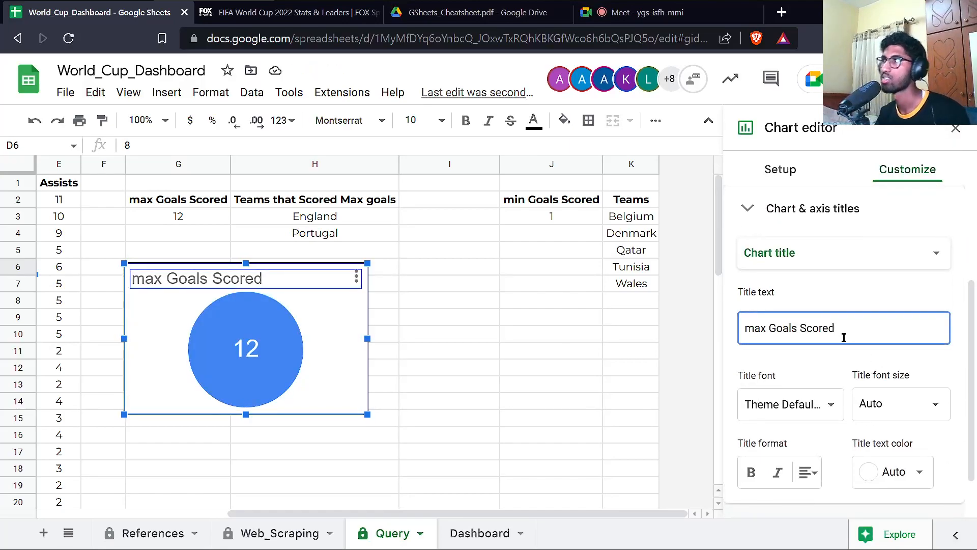
triple_click(844, 338)
text(Maximum G)
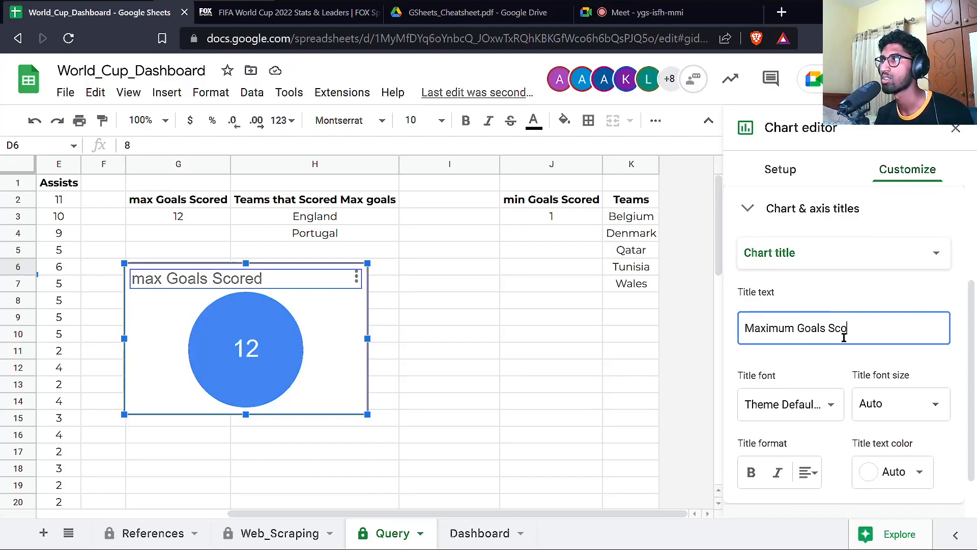
text(oals Scored at FIFA Wo)
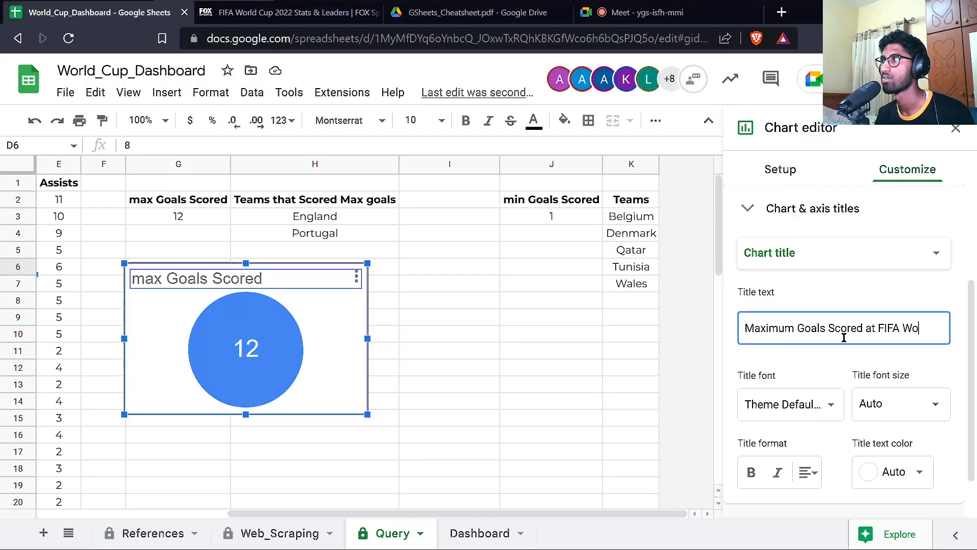
text(rld Cup 2022)
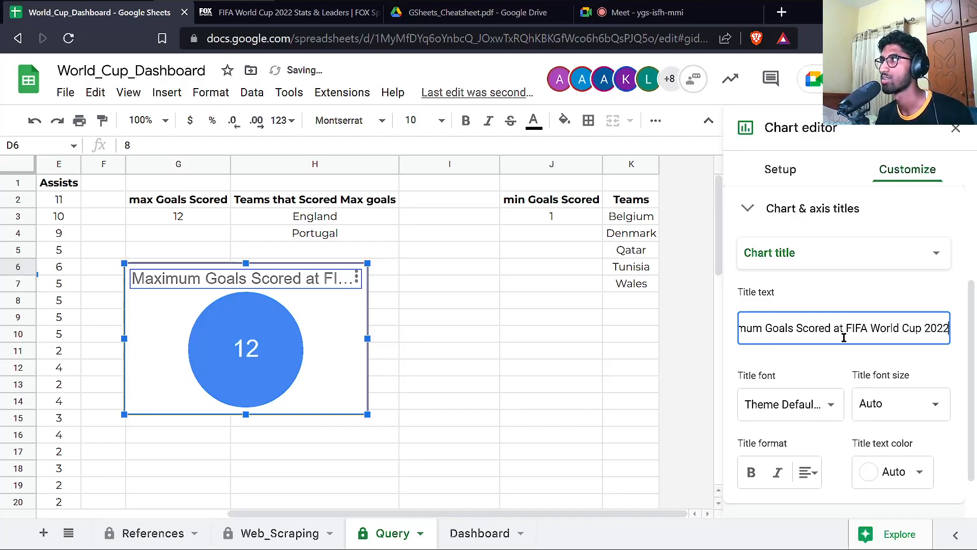
Copy "at FIFA World Cup 2022" from the chart title and remove it, leaving "Maximum Goals Scored".
key(Home)
key(ctrl+Right)
key(shift+End)
key(ctrl+c)
key(BackSpace)
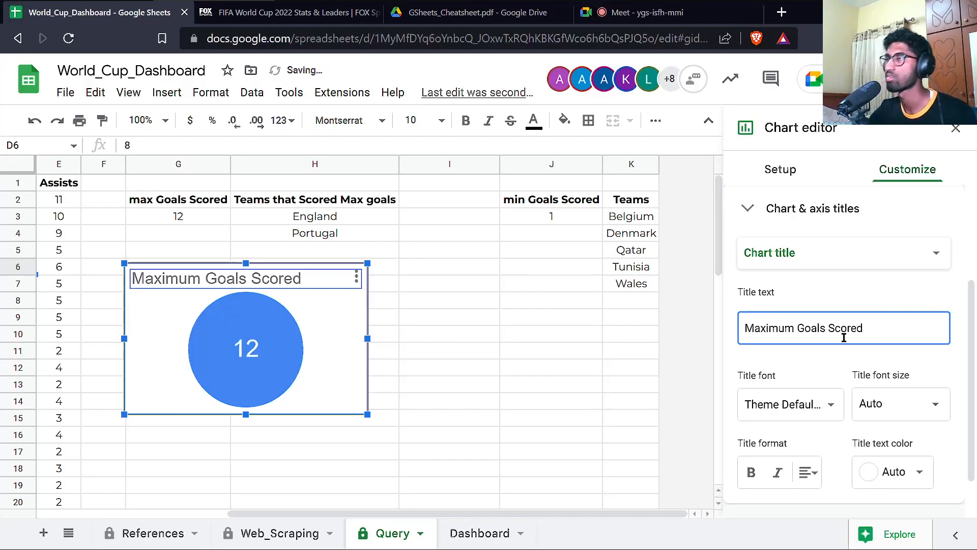
Give the pie chart the subtitle "FIFA World Cup 2022" and close the chart editor.
click(771, 257)
click(778, 273)
click(751, 320)
key(ctrl+v)
double_click(752, 320)
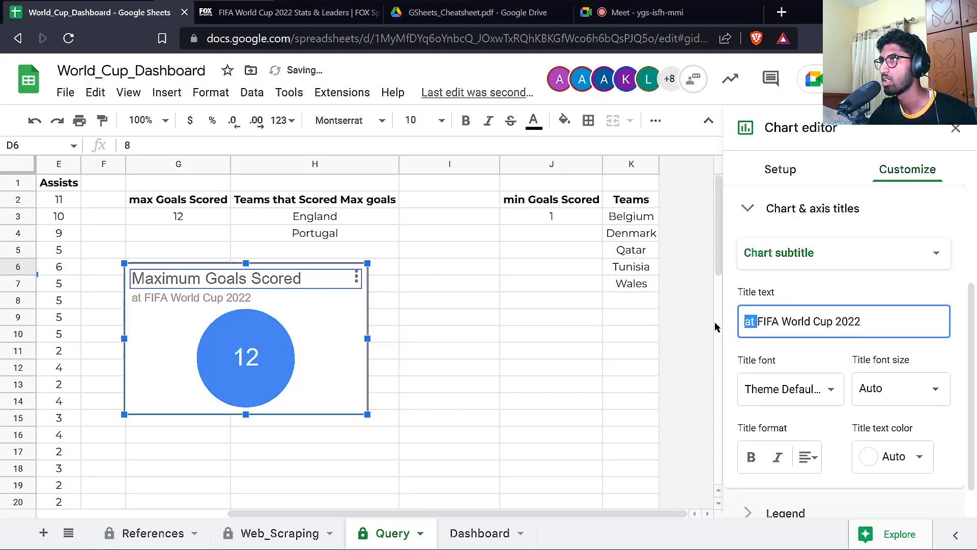
key(BackSpace)
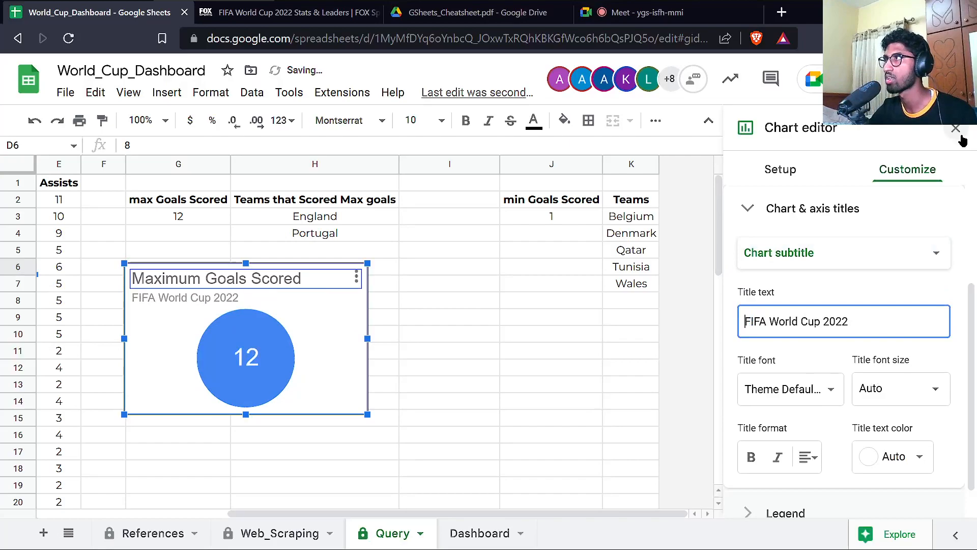
click(955, 129)
click(664, 255)
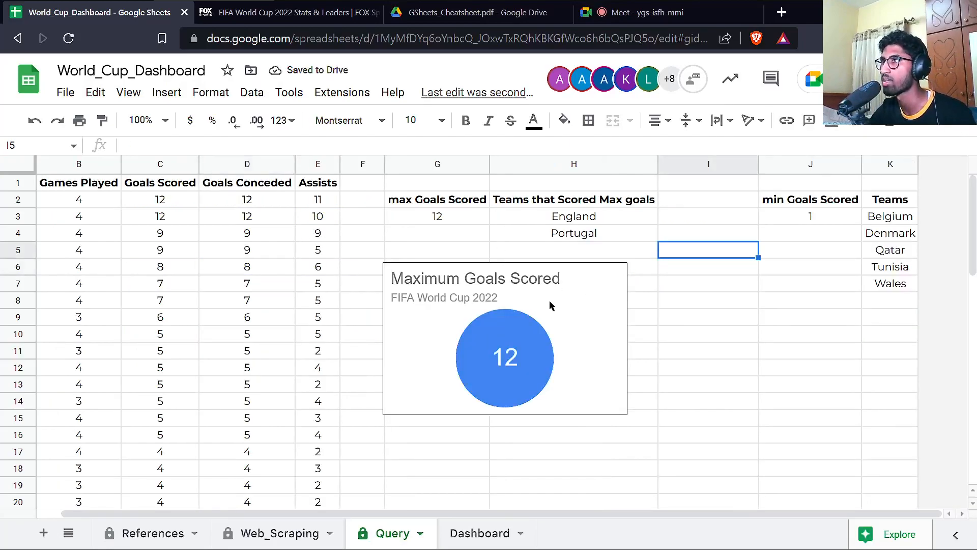
Copy the Maximum Goals Scored chart from the Query sheet and paste it into the Dashboard sheet near cell A2.
click(469, 284)
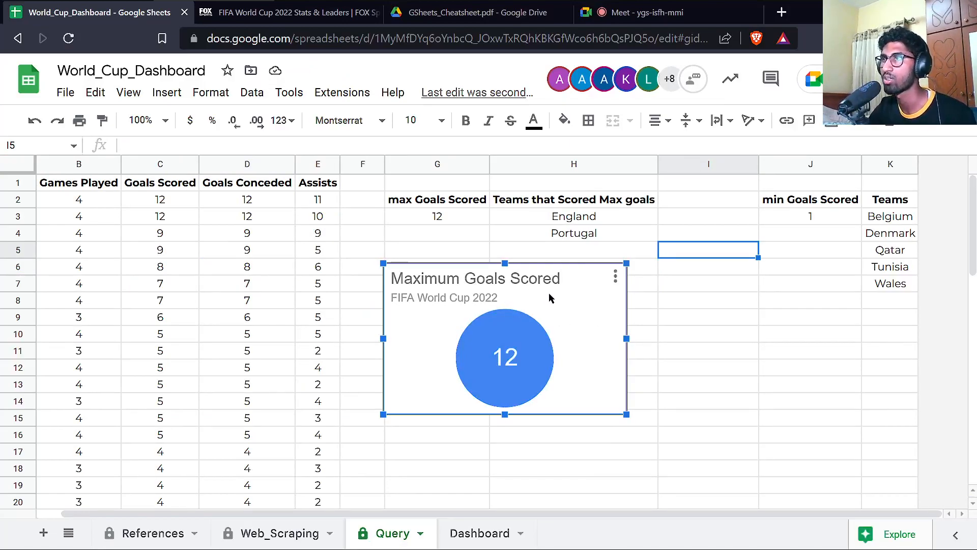
key(Escape)
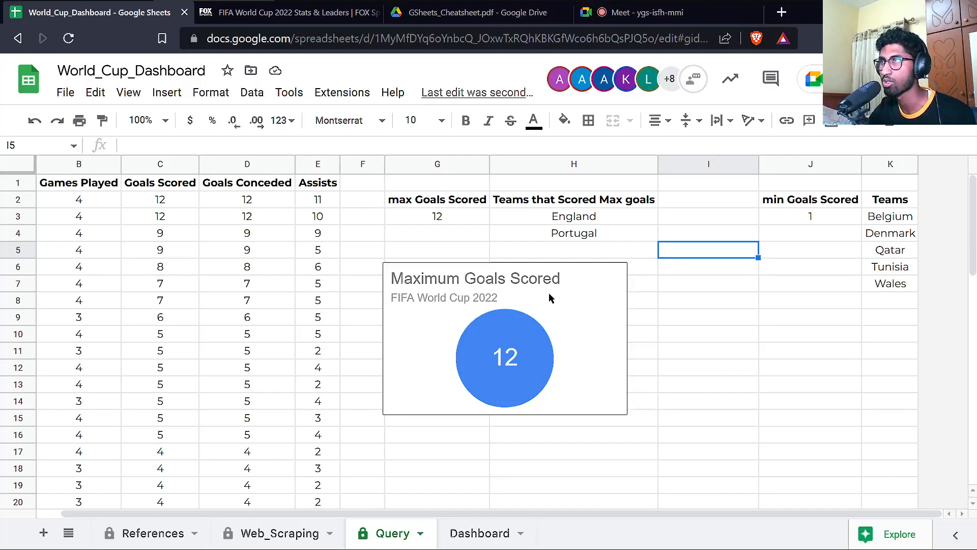
click(615, 275)
click(672, 275)
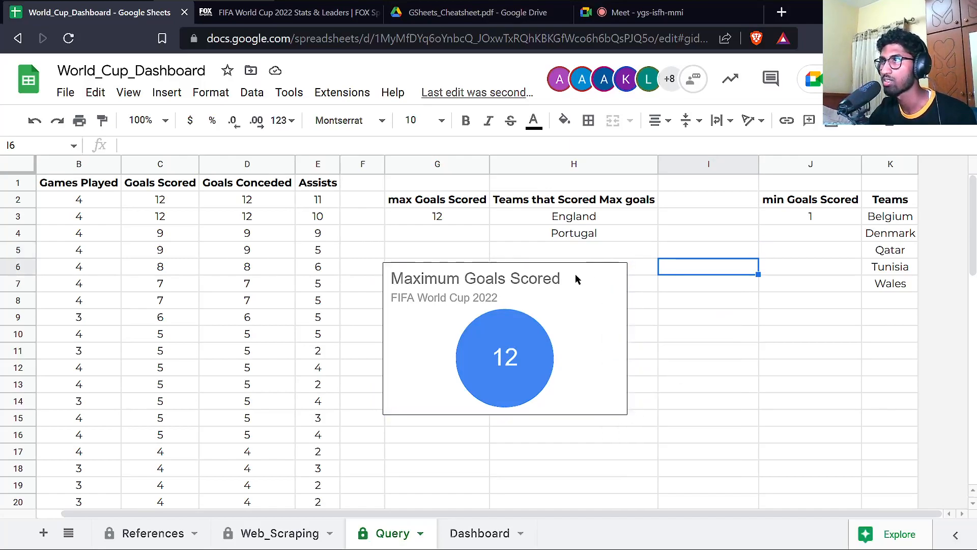
click(471, 532)
click(84, 206)
key(ctrl+v)
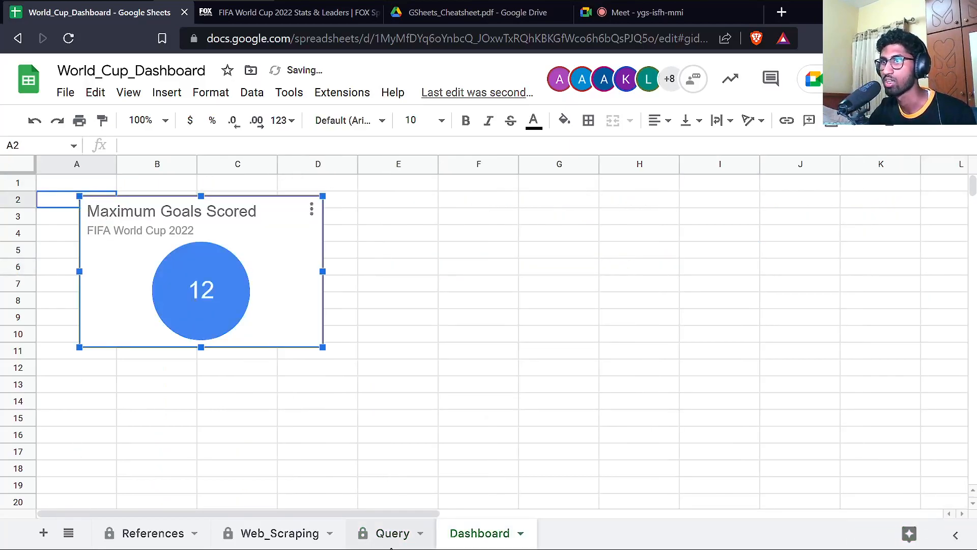
Return to the Query sheet and change its pie chart's data range to J2:J3.
click(392, 540)
click(471, 309)
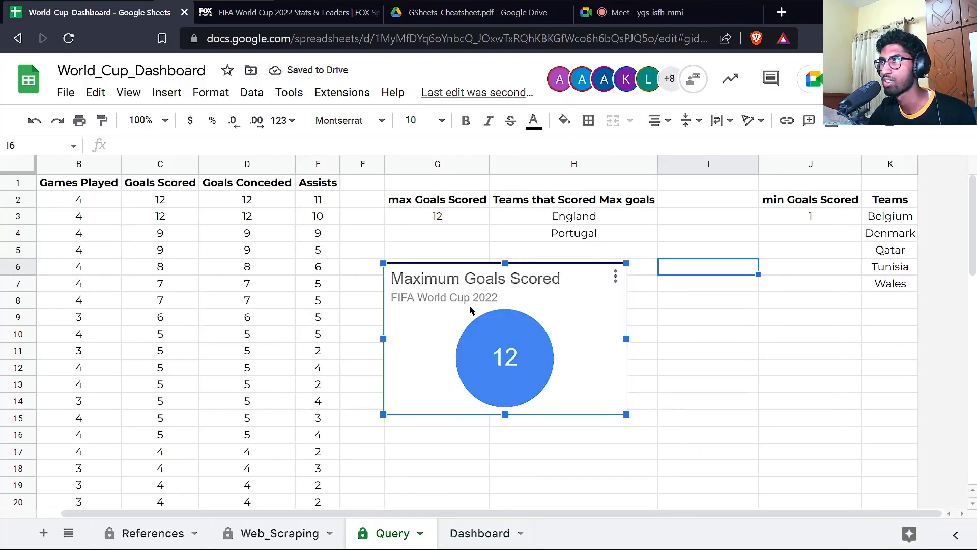
key(Delete)
key(ctrl+z)
double_click(593, 288)
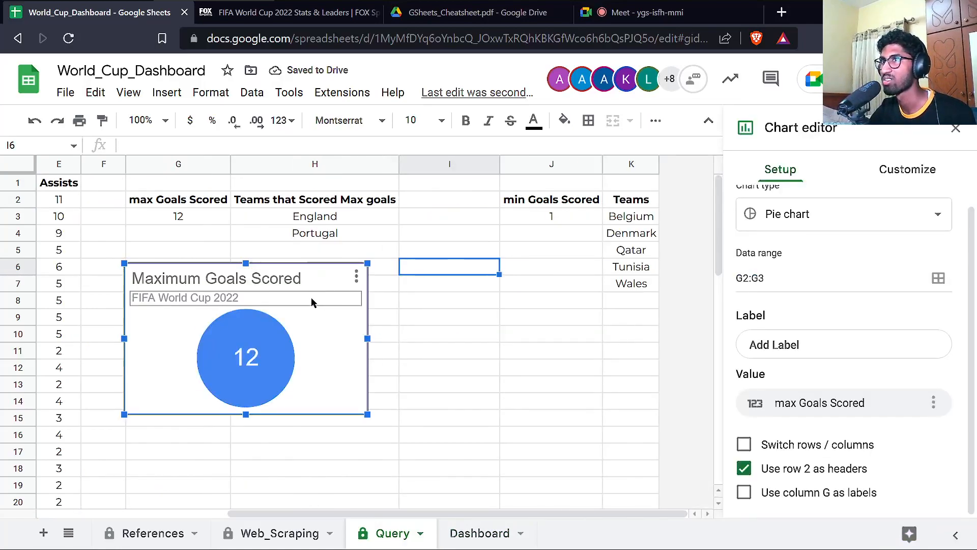
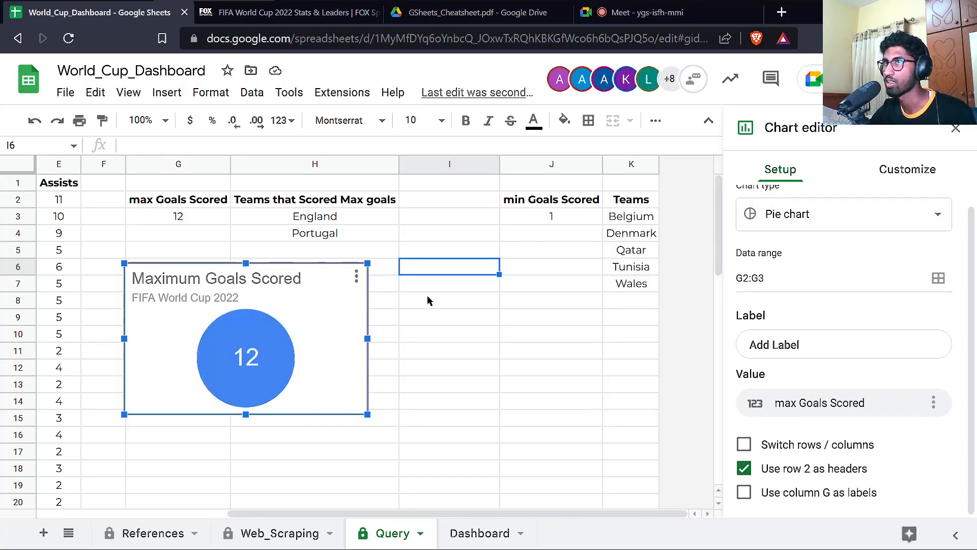
click(938, 277)
click(547, 215)
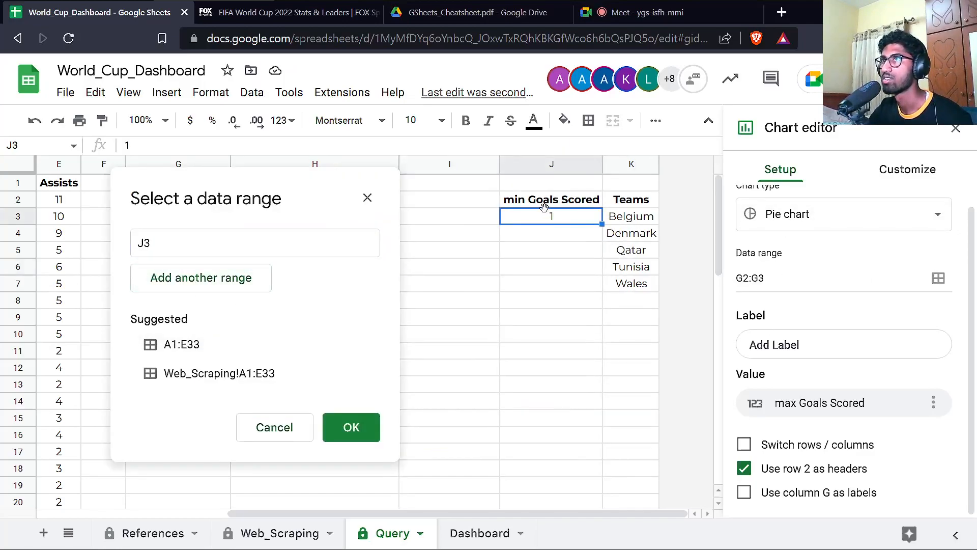
click(200, 242)
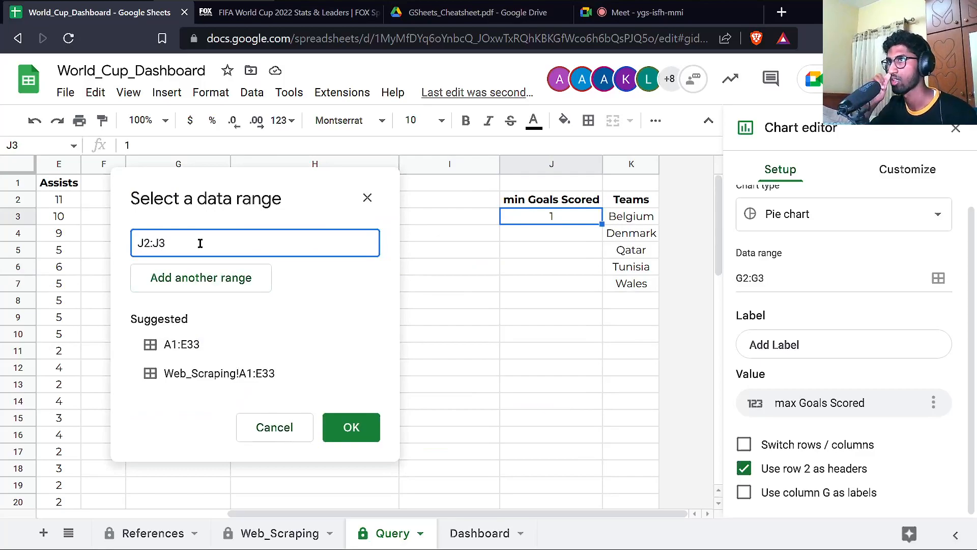
key(Return)
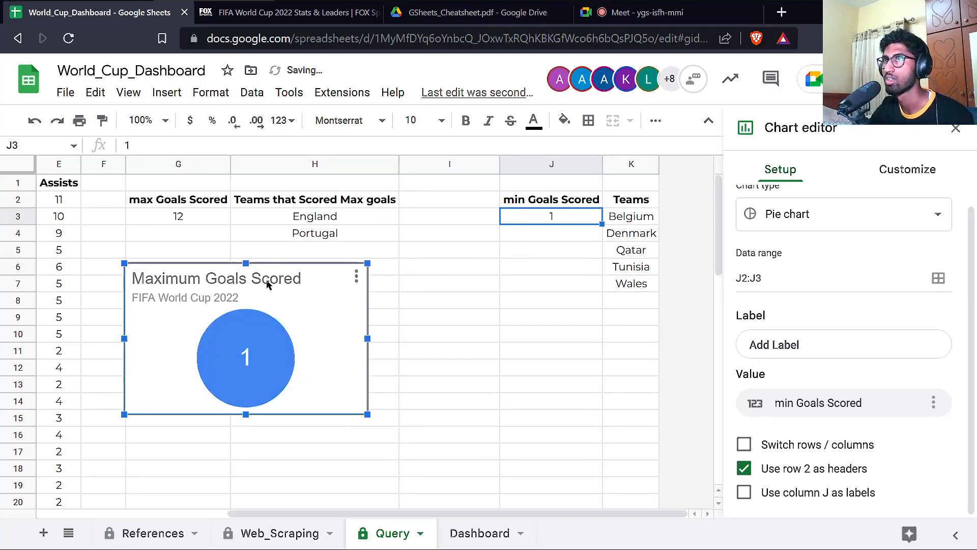
Change the pie chart's title to "Minimum No of Goals Scored".
scroll(805, 294, up, 1)
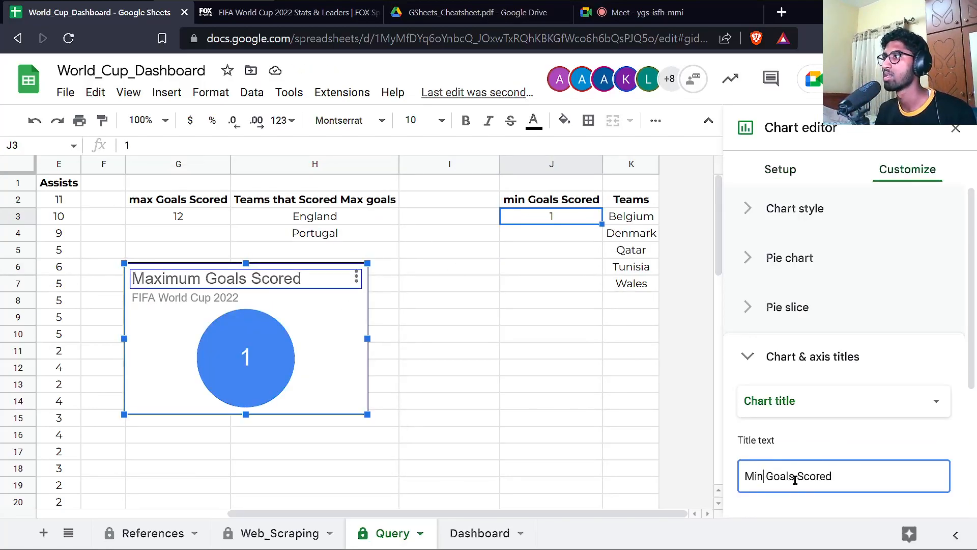
text(mum No of)
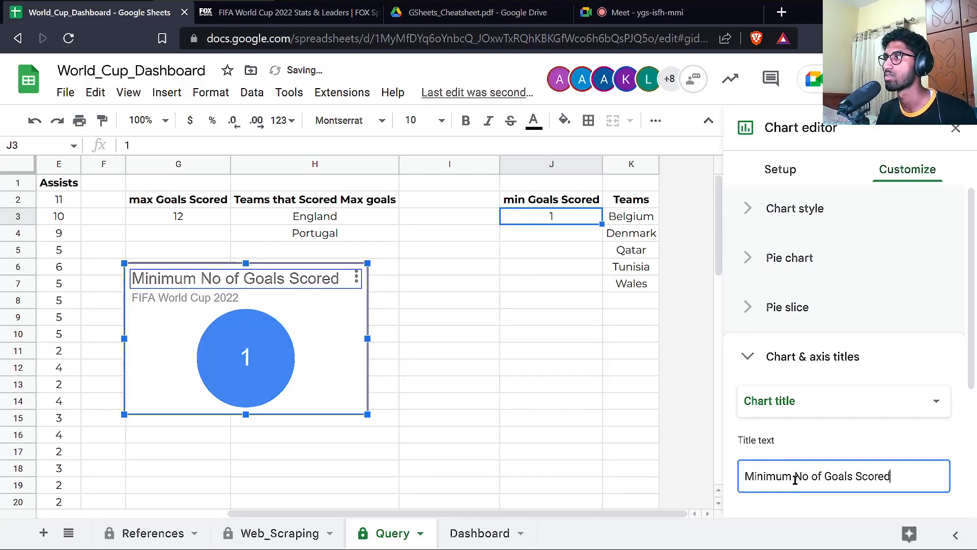
double_click(337, 278)
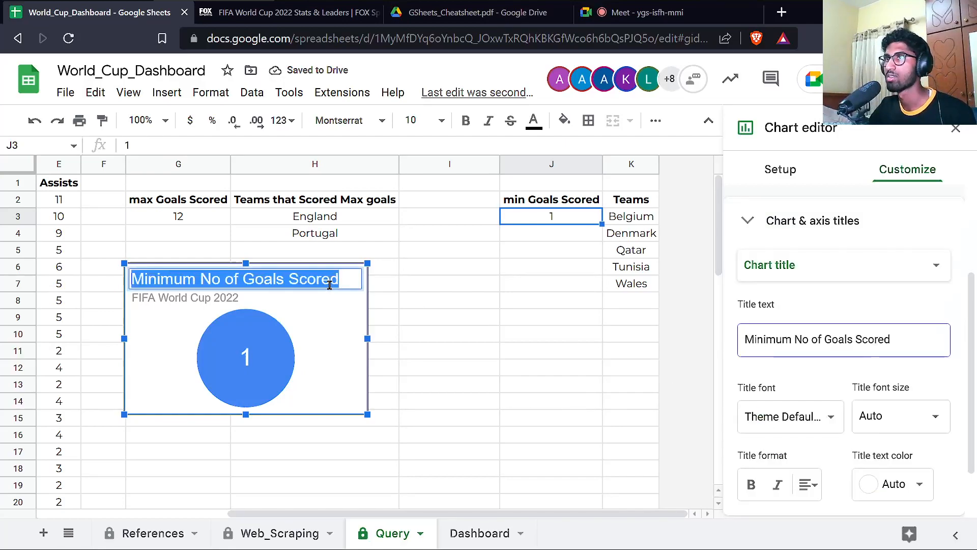
Copy the minimum goals chart to the Dashboard sheet and place it beside the maximum goals chart, across columns E to G.
click(408, 315)
click(606, 288)
click(480, 531)
click(361, 221)
key(ctrl+v)
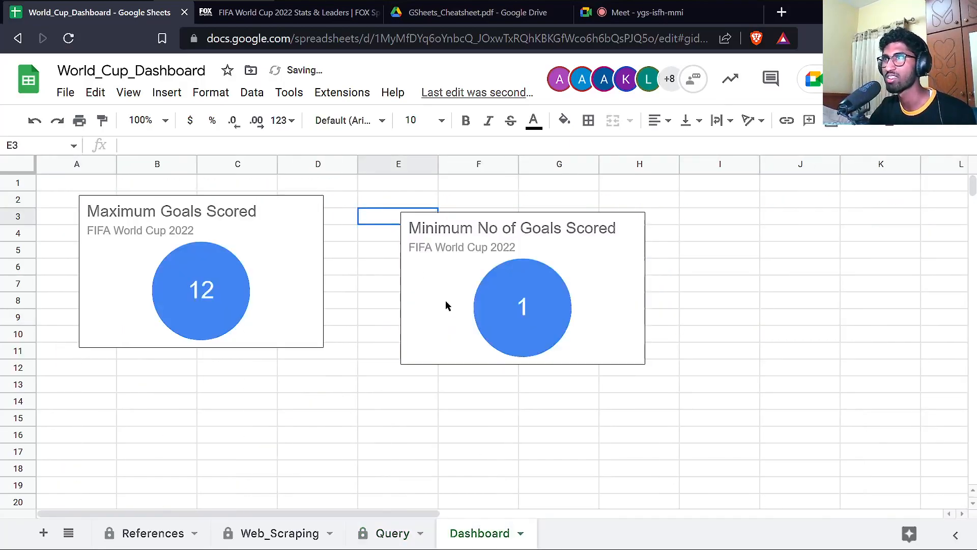
click(418, 260)
drag(437, 266, 390, 245)
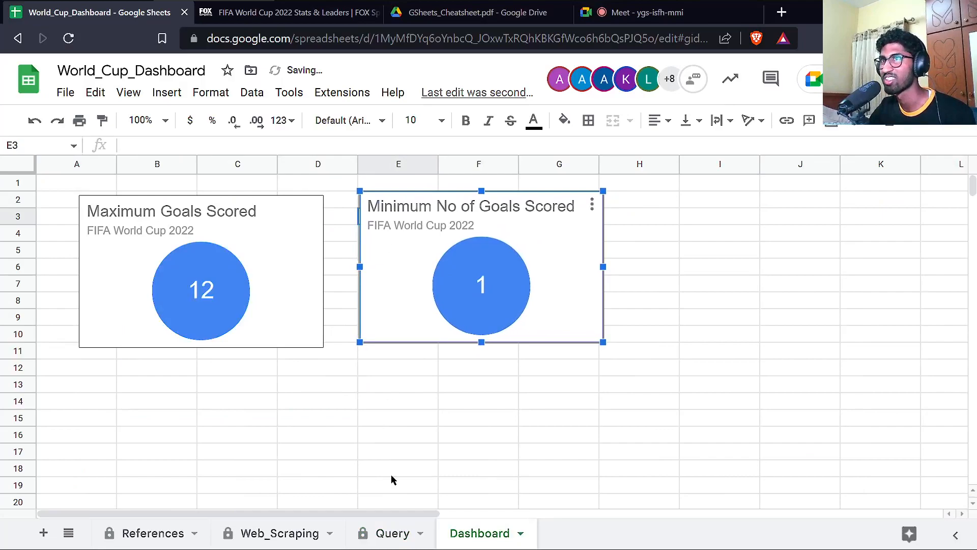
Delete the pie chart from the Query sheet.
click(392, 532)
click(514, 283)
key(Delete)
scroll(246, 220, left, 2)
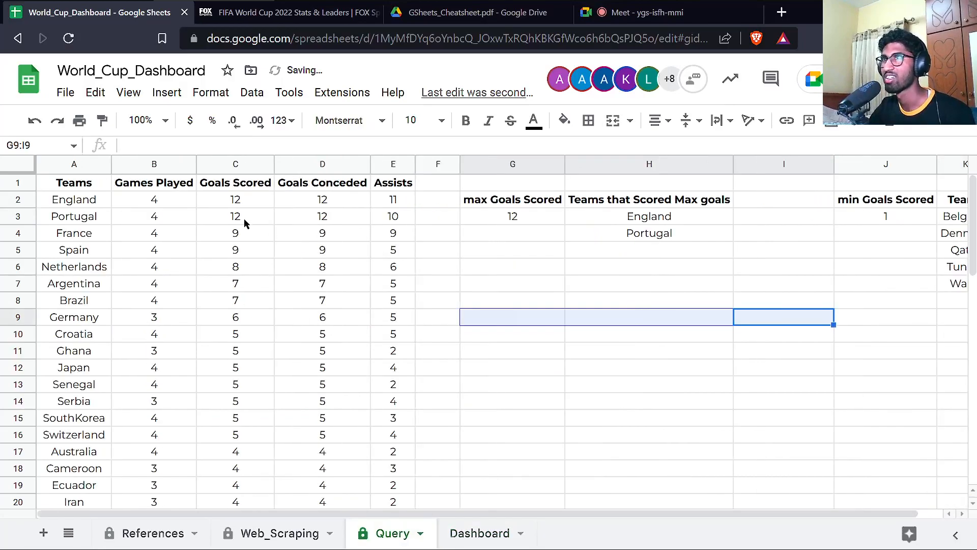
click(56, 186)
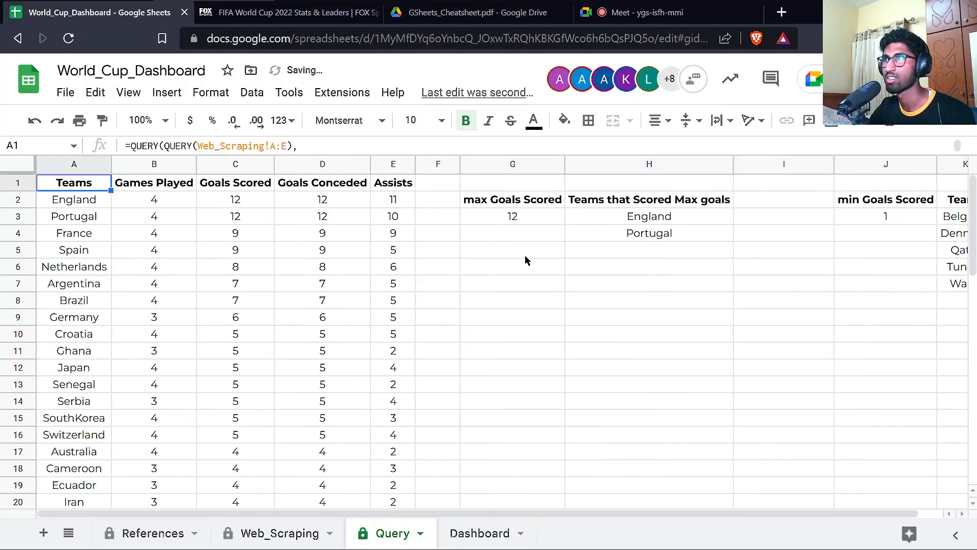
double_click(92, 187)
key(ctrl+a)
key(Escape)
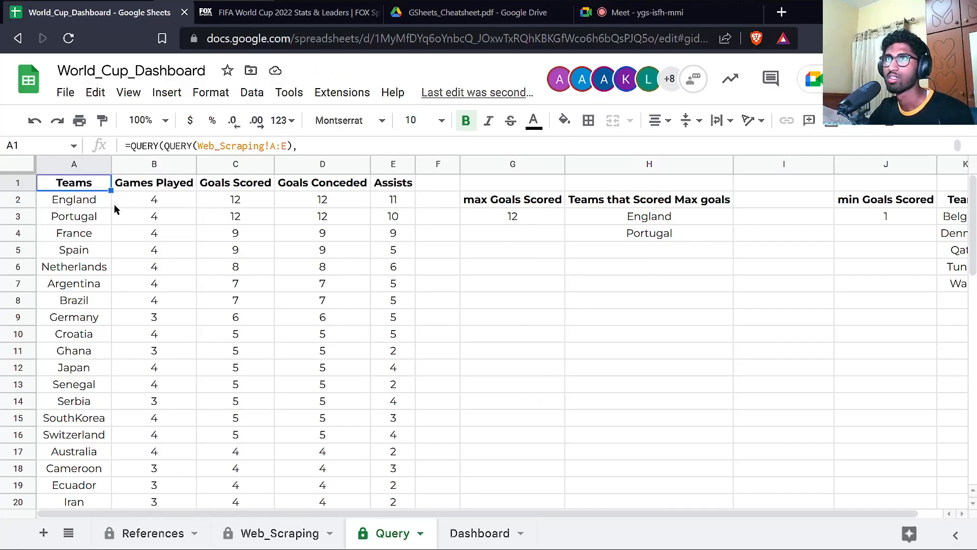
Add an "and Col3 >" condition below the not-null condition in the A1 query to keep only the four top-scoring teams.
double_click(91, 186)
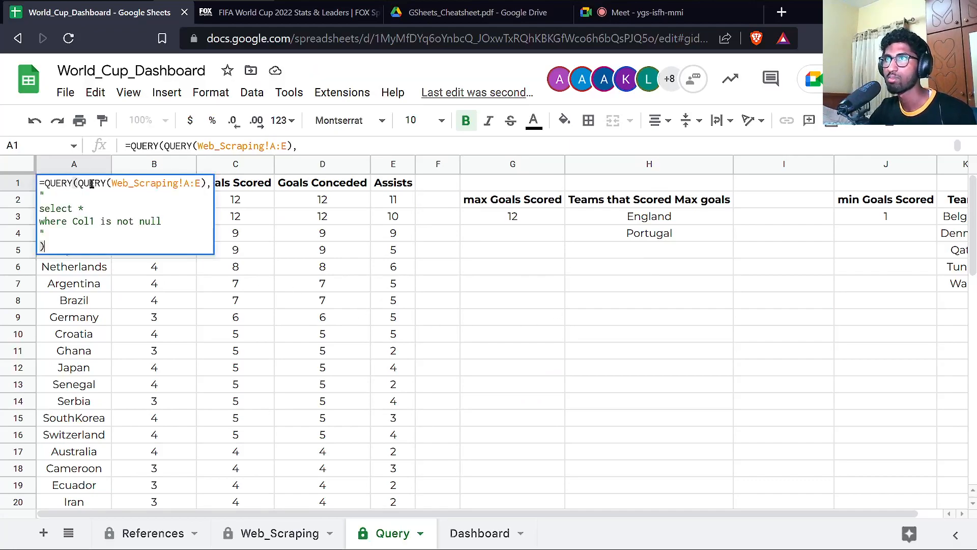
click(175, 218)
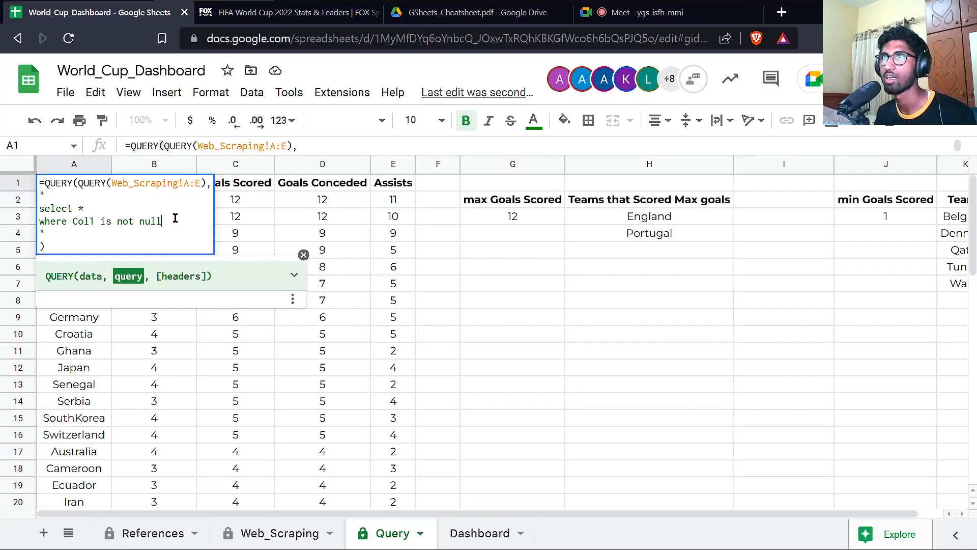
key(Return)
text(and Col3 >)
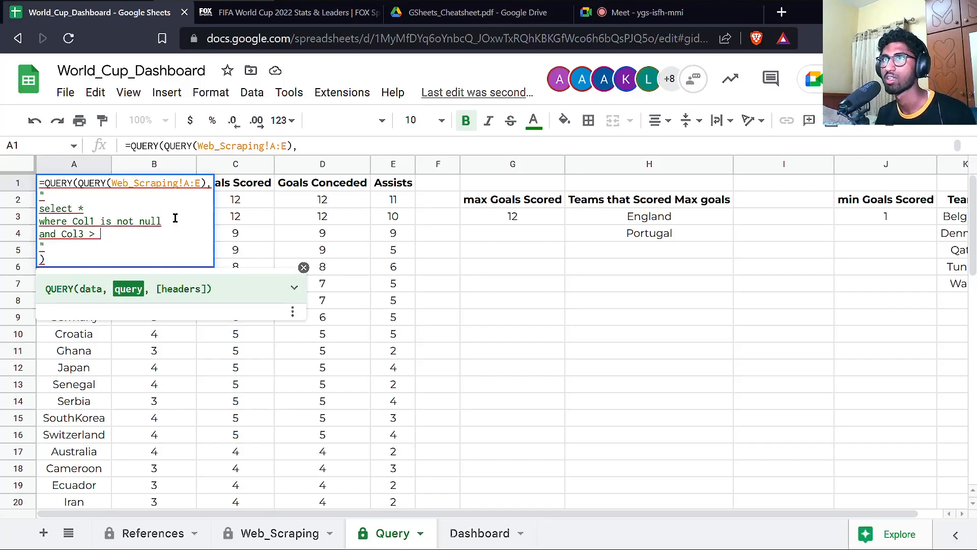
key(Return)
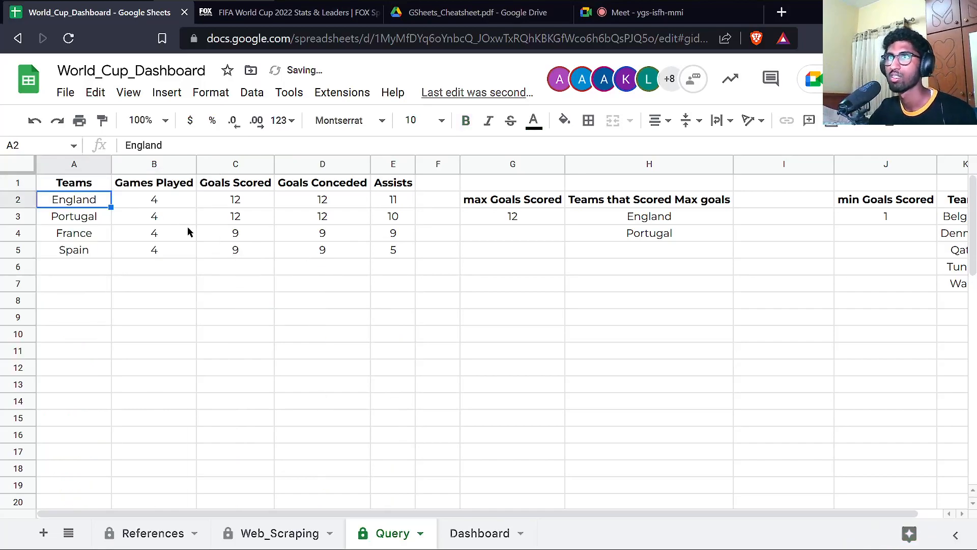
Insert a chart from the Teams, Games Played and Goals Scored data in A1:C5 of the Query sheet.
click(76, 183)
shift+click(387, 253)
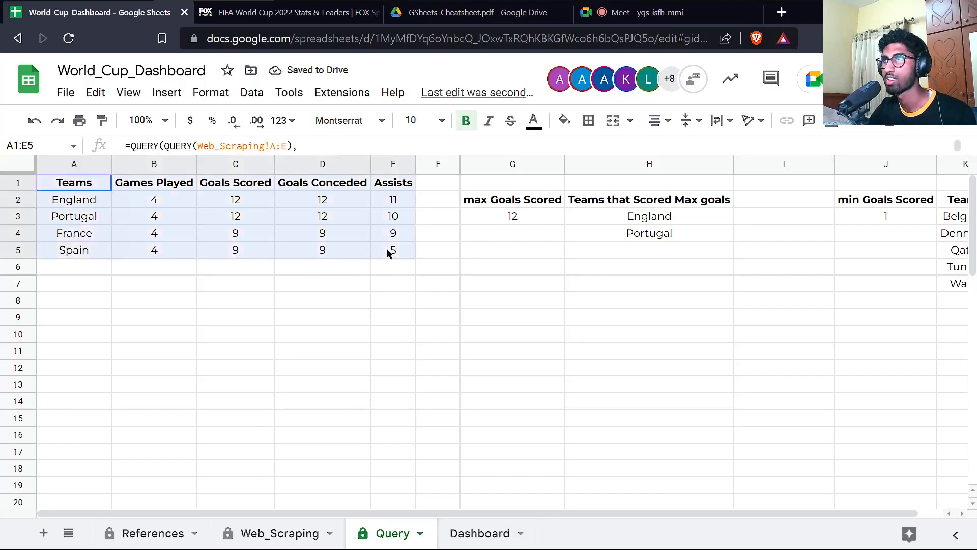
shift+click(227, 251)
click(164, 92)
click(193, 263)
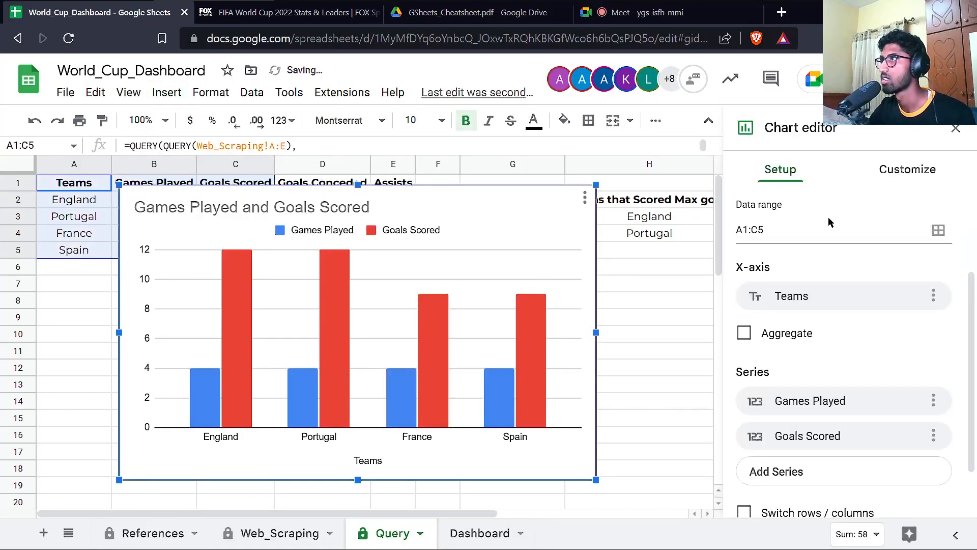
Change the new chart's type to Bar chart and remove its Games Played series.
click(901, 170)
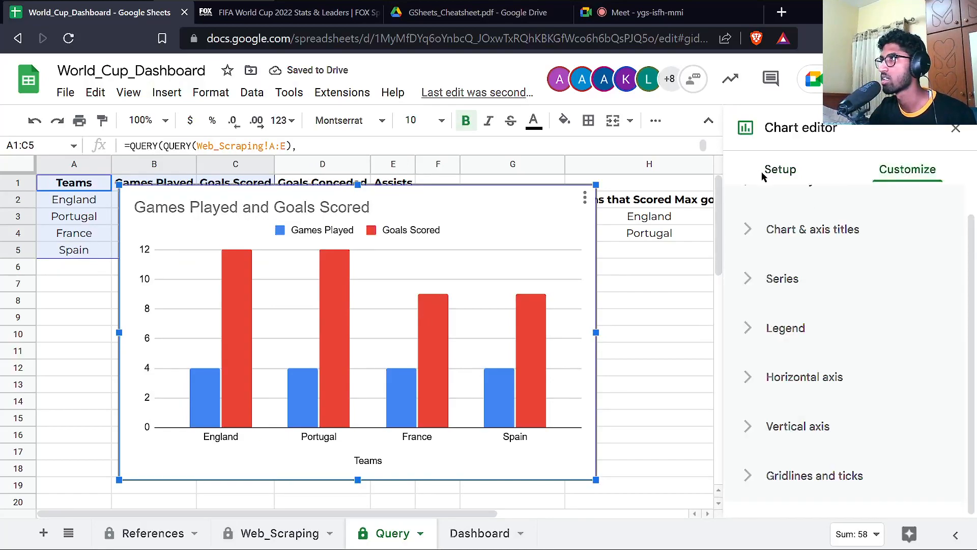
click(779, 169)
click(786, 244)
click(868, 321)
scroll(784, 382, down, 4)
click(934, 332)
click(869, 362)
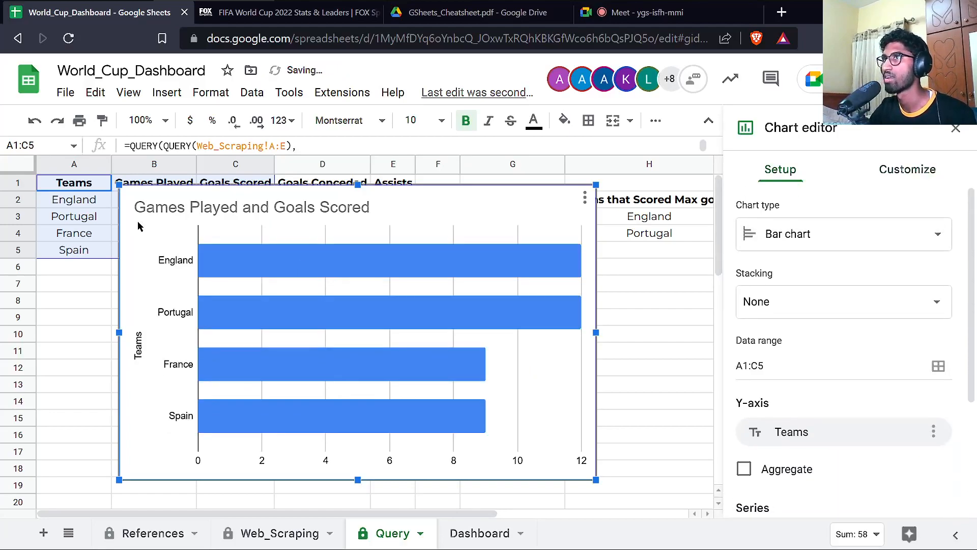
Set the bar chart's title to "Top Scoring Teams" and remove its vertical axis title.
click(174, 207)
click(824, 378)
text(Top Scoring Teams)
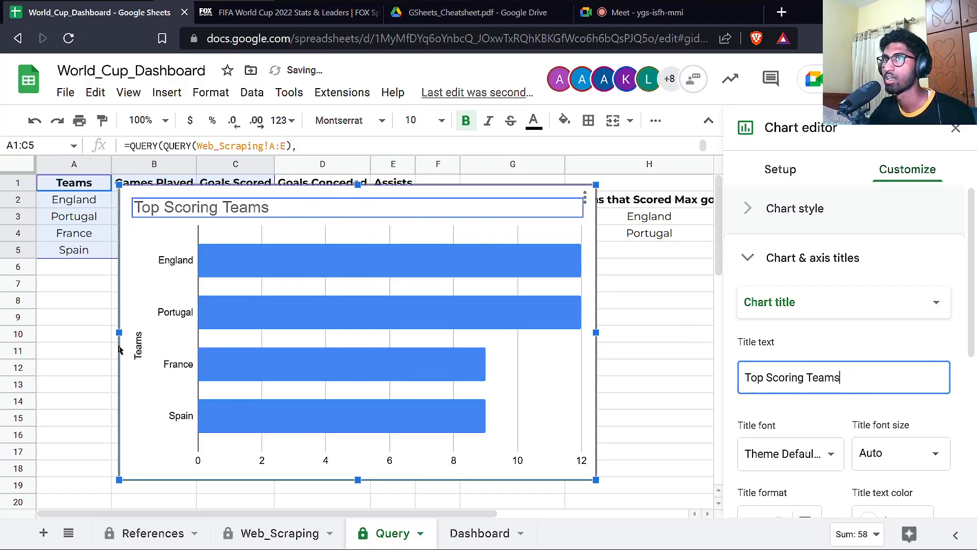
click(137, 347)
key(Delete)
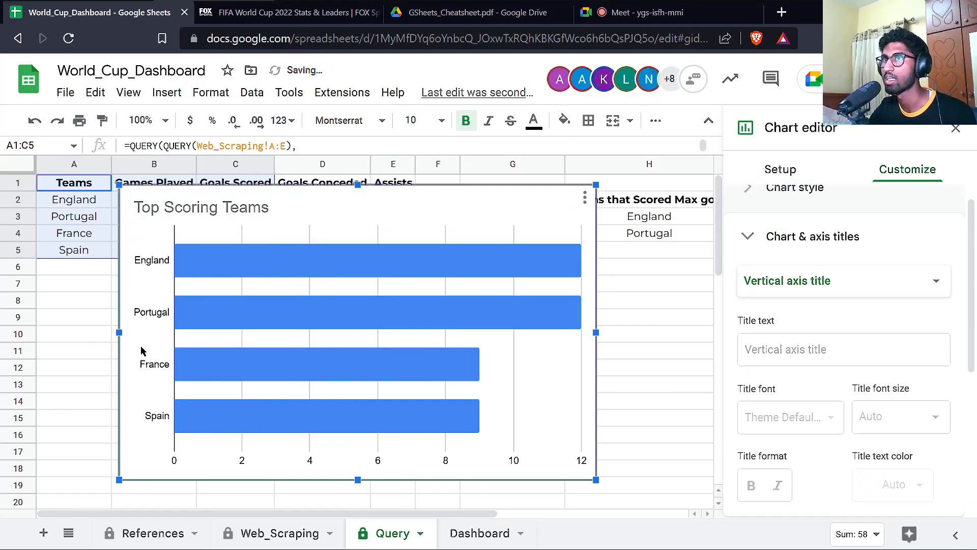
Try to delete the bar chart's horizontal axis labels.
click(306, 461)
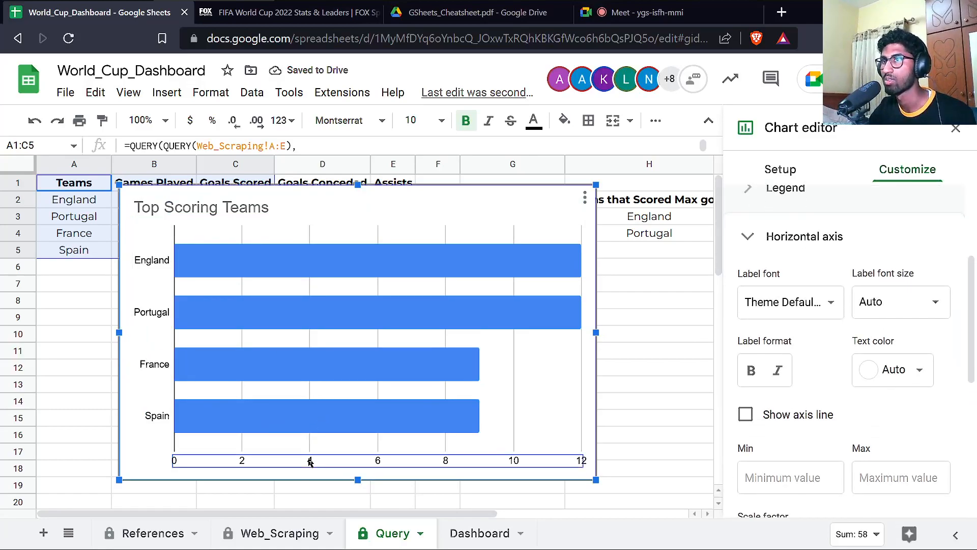
key(Delete)
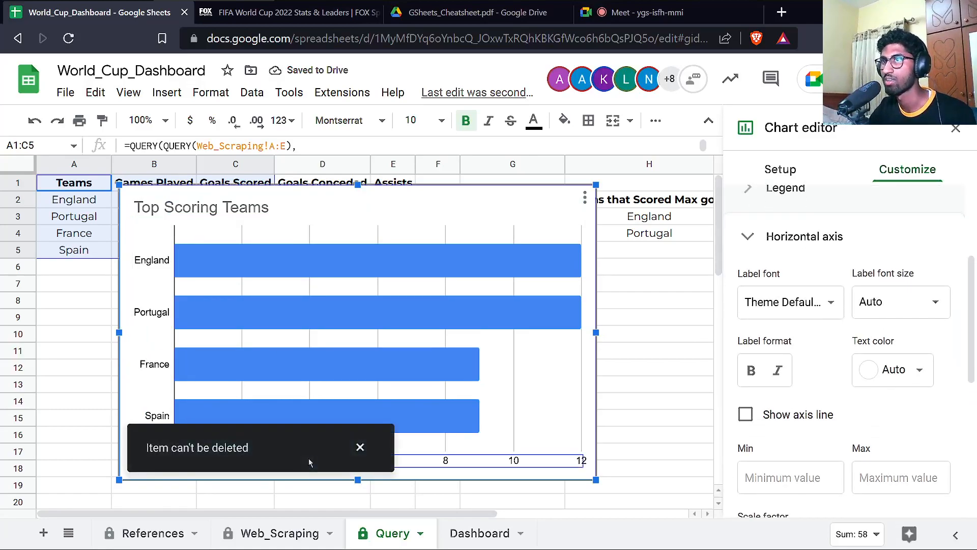
click(360, 452)
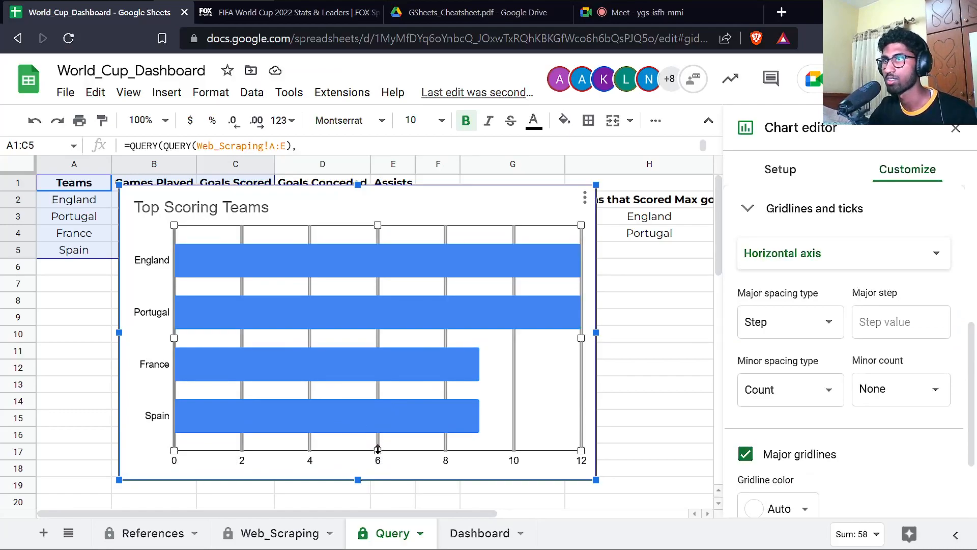
Stretch the plot area down to the chart's lower edge and up to the title, and turn off major gridlines.
drag(377, 450, 378, 479)
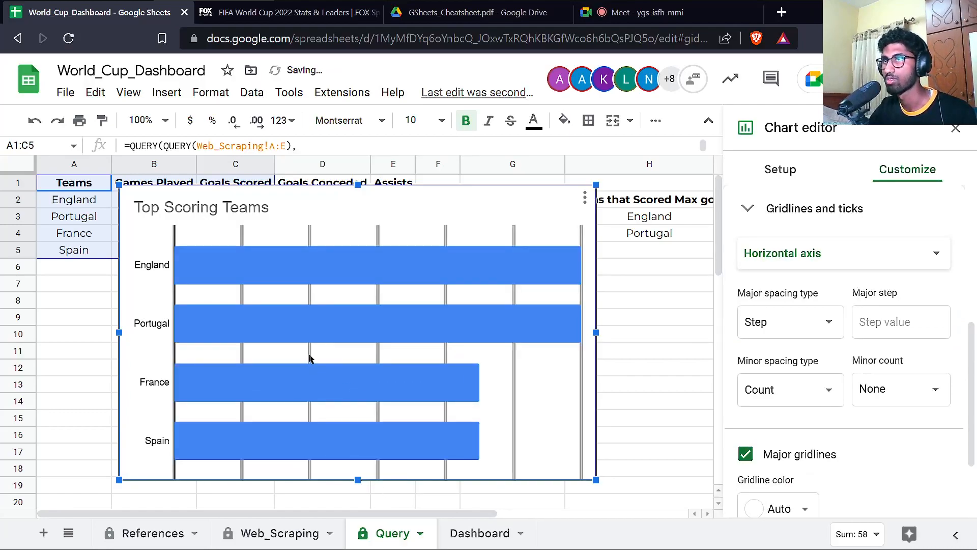
click(800, 453)
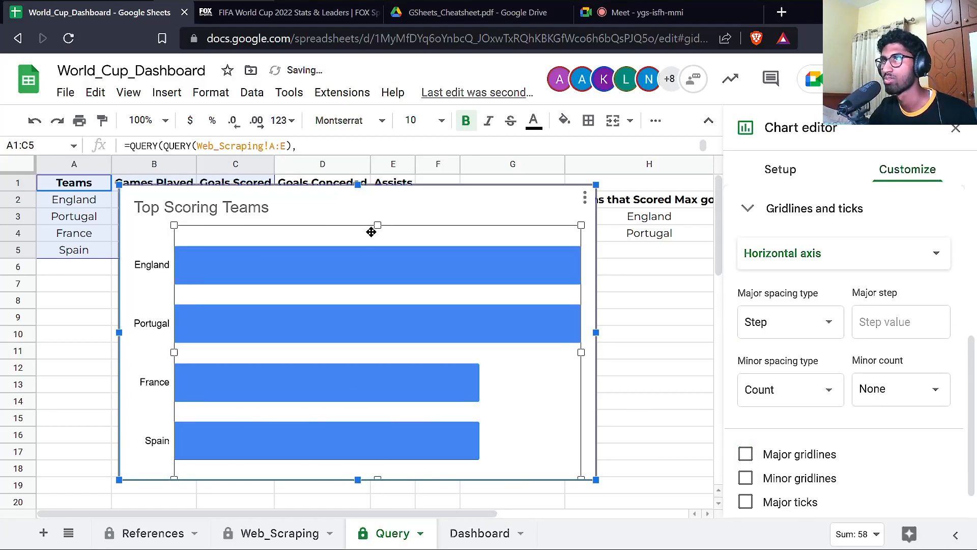
drag(377, 225, 372, 203)
click(361, 203)
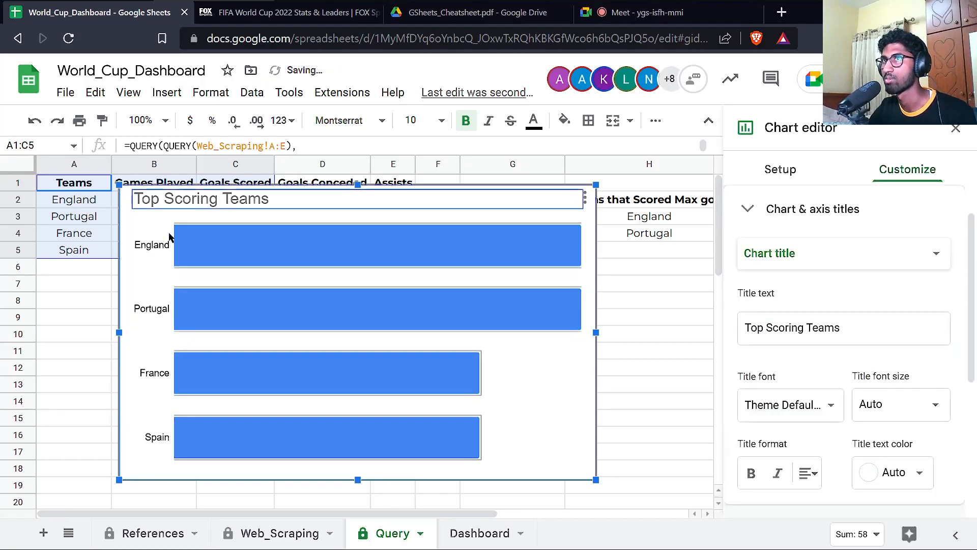
click(481, 533)
text(=QUERY(QUERY(Web_Scraping!A:E), " select * where Col1 is not null " ))
key(ctrl+z)
click(391, 533)
click(480, 533)
click(652, 356)
text(=QUERY(QUERY(Web_Scraping!A:E), " select * where Col1 is not null " ))
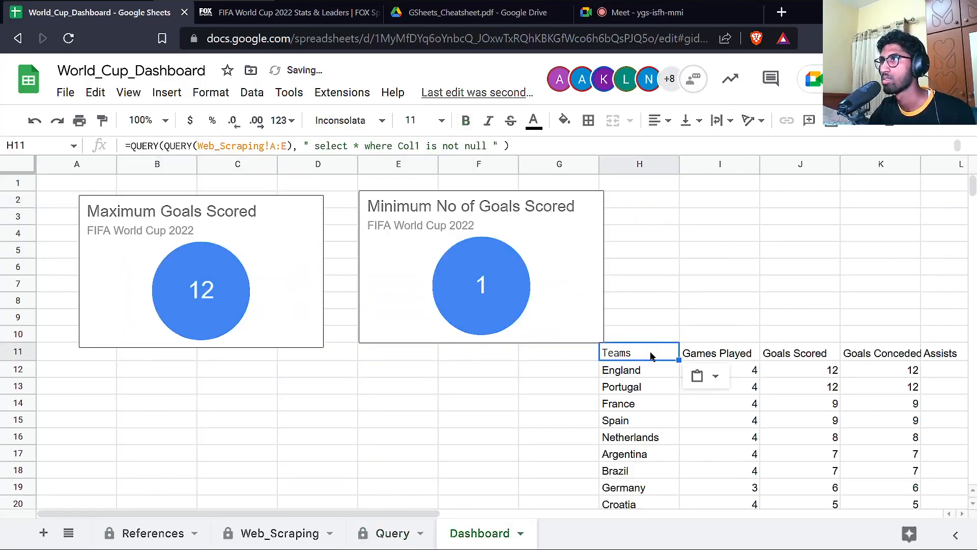
key(ctrl+z)
Copy the Top Scoring Teams chart from the Query sheet and paste it into the Dashboard sheet.
click(391, 533)
click(530, 229)
click(588, 193)
click(616, 321)
click(464, 533)
key(ctrl+v)
Add data labels to the Top Scoring Teams chart, placed inside the base of the bars.
double_click(590, 275)
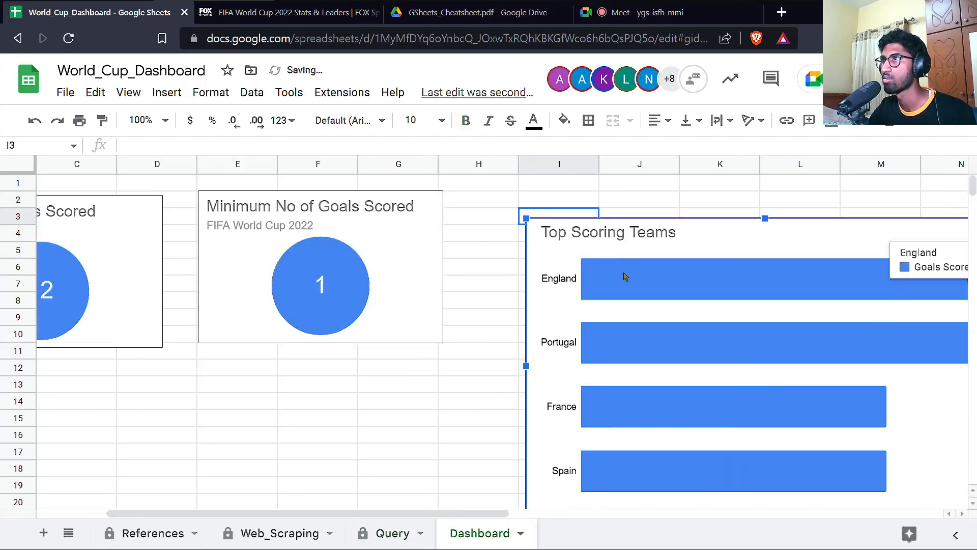
scroll(814, 308, down, 3)
scroll(814, 316, up, 3)
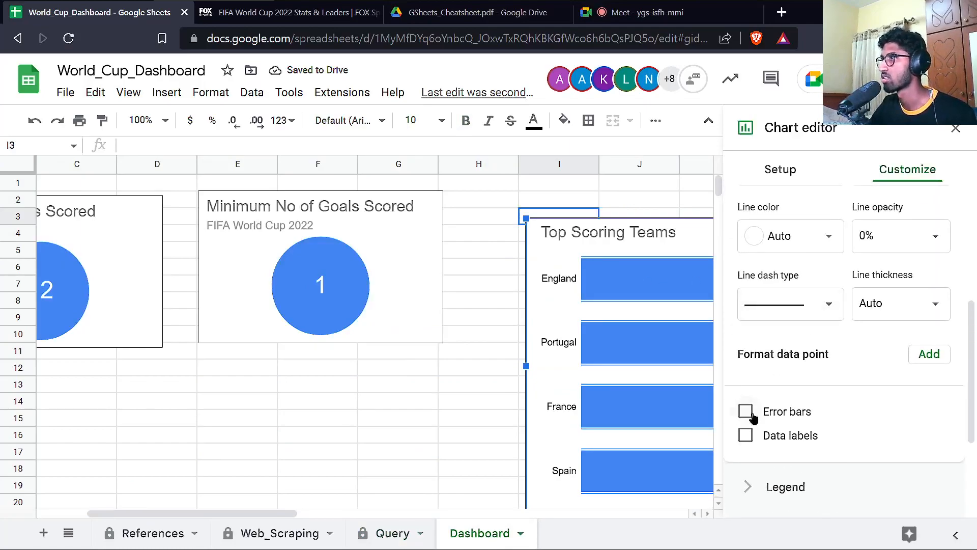
click(745, 433)
click(905, 488)
scroll(898, 511, down, 2)
click(898, 493)
click(369, 313)
Stack the minimum goals chart under the maximum goals chart and fit the Top Scoring Teams chart beside them at matching height.
scroll(427, 250, down, 5)
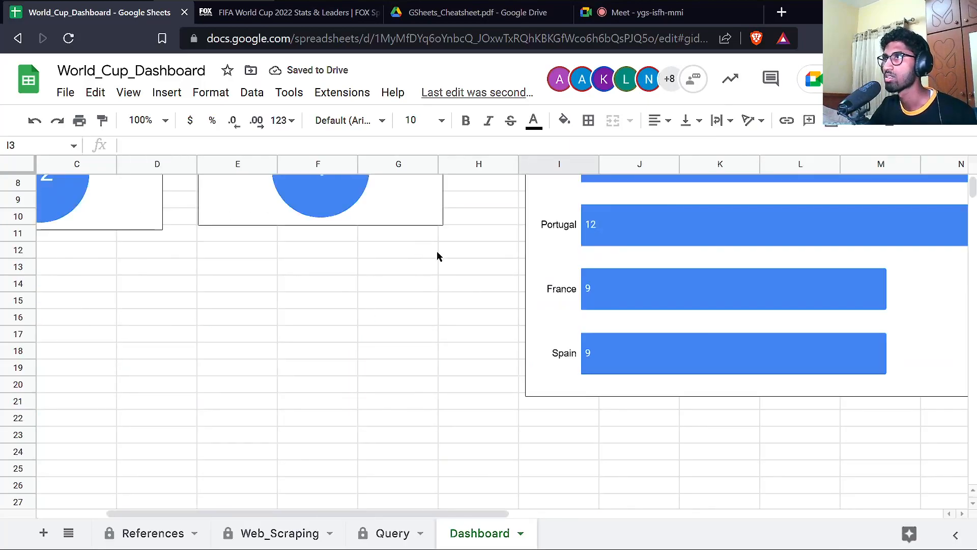
key(ctrl+minus)
scroll(448, 233, up, 5)
click(402, 219)
drag(403, 219, 216, 305)
click(633, 195)
drag(633, 194, 363, 178)
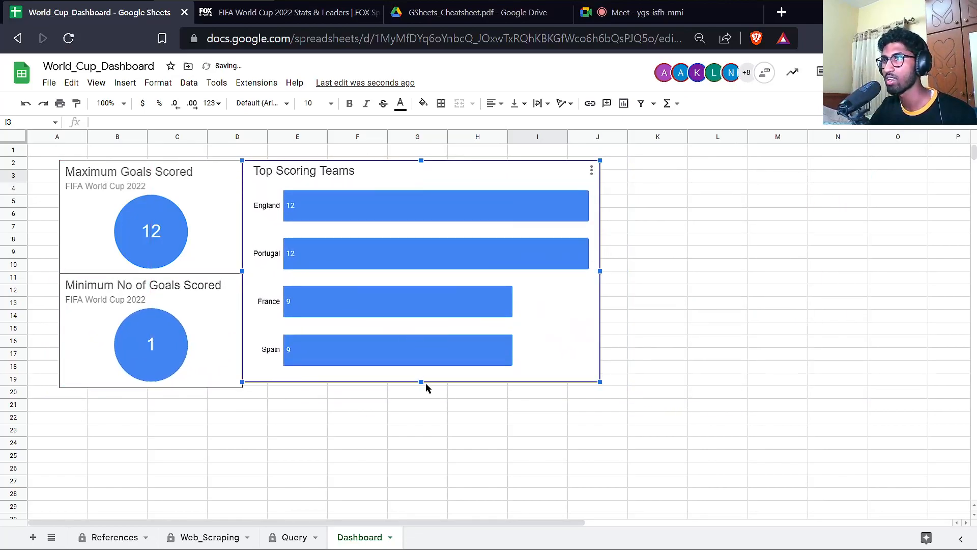
drag(420, 381, 422, 386)
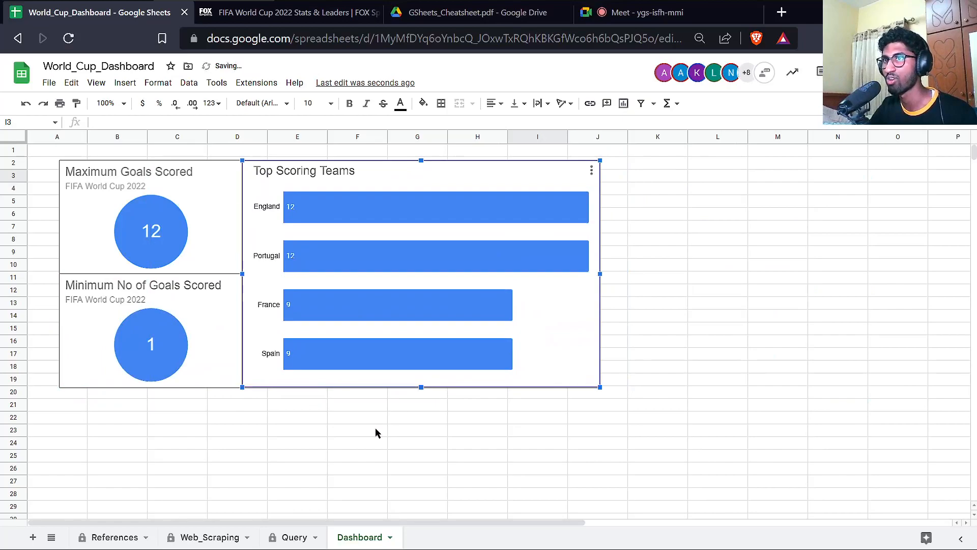
Format A1:E40 on the Web_Scraping sheet with centered alignment, the Montserrat font and size 10.
click(201, 538)
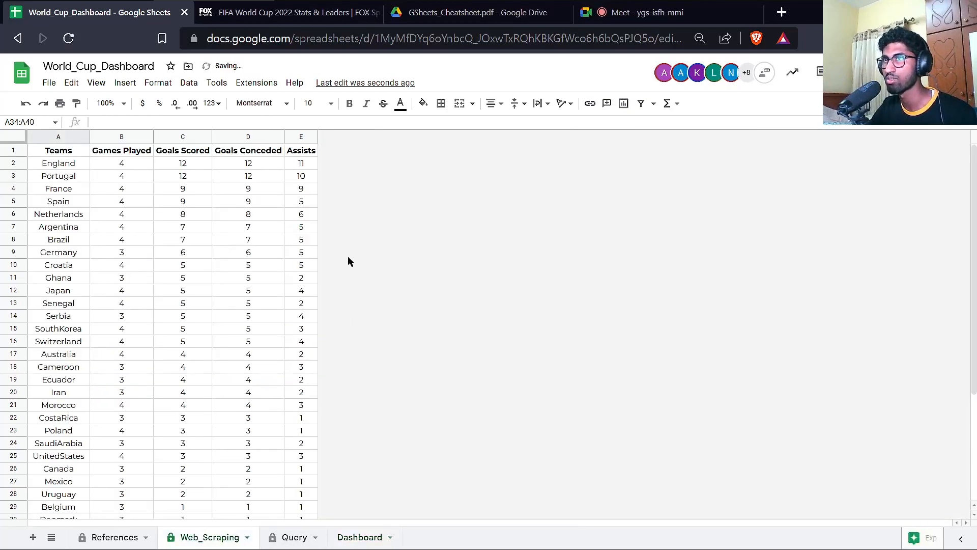
click(292, 541)
click(631, 242)
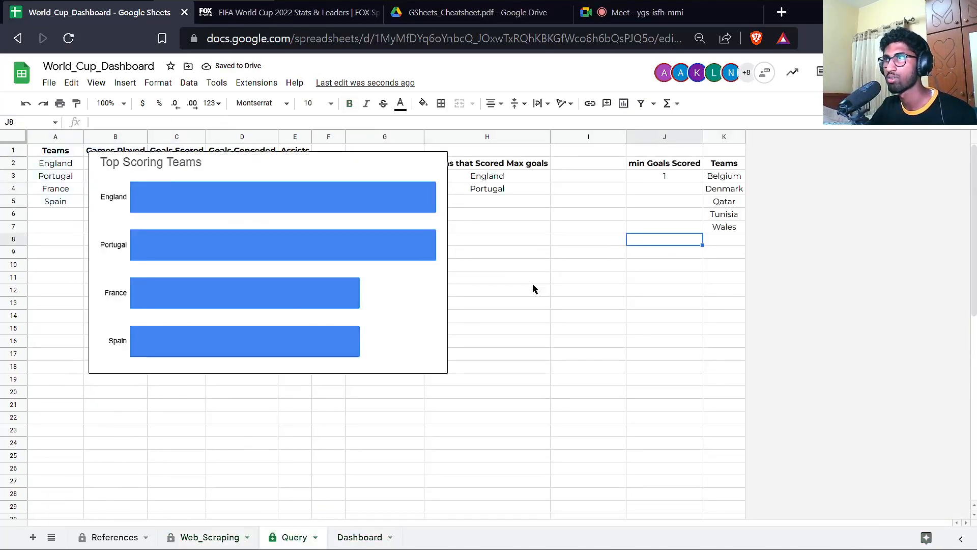
click(197, 536)
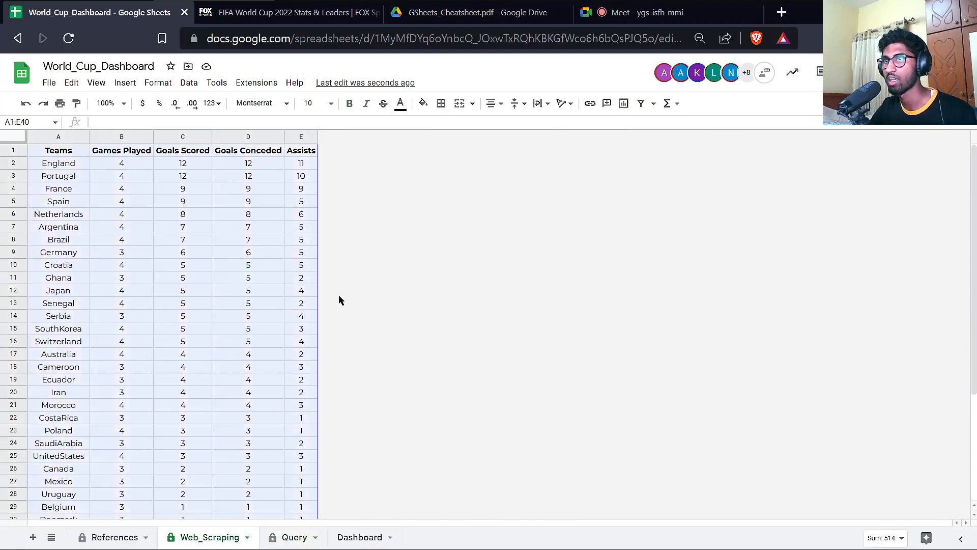
click(490, 108)
click(507, 125)
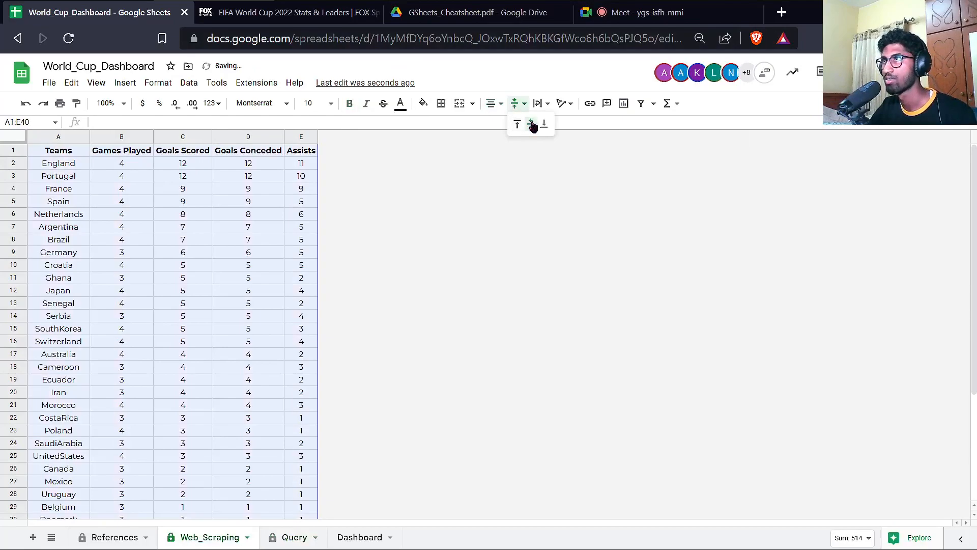
click(285, 108)
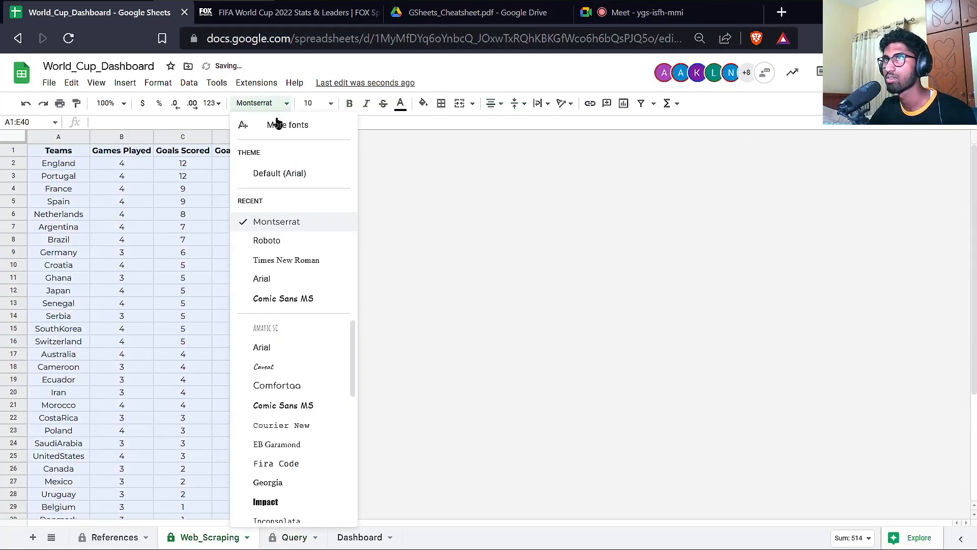
click(308, 220)
click(330, 104)
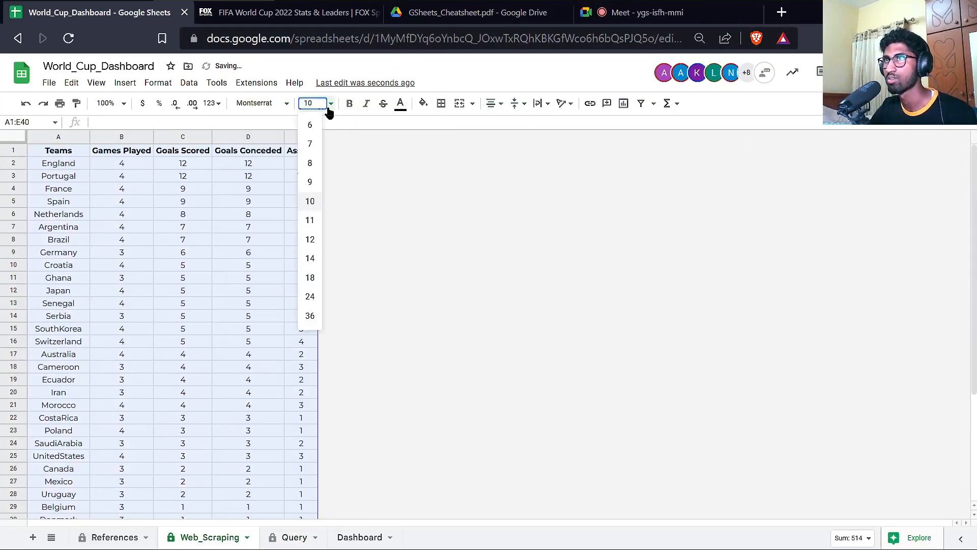
click(315, 203)
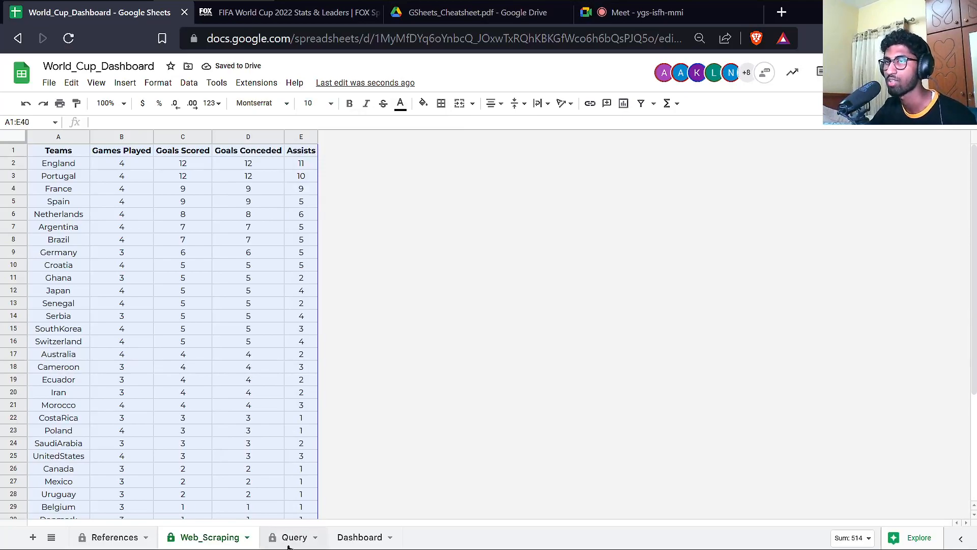
Delete the original Top Scoring Teams chart from the Query sheet.
click(290, 538)
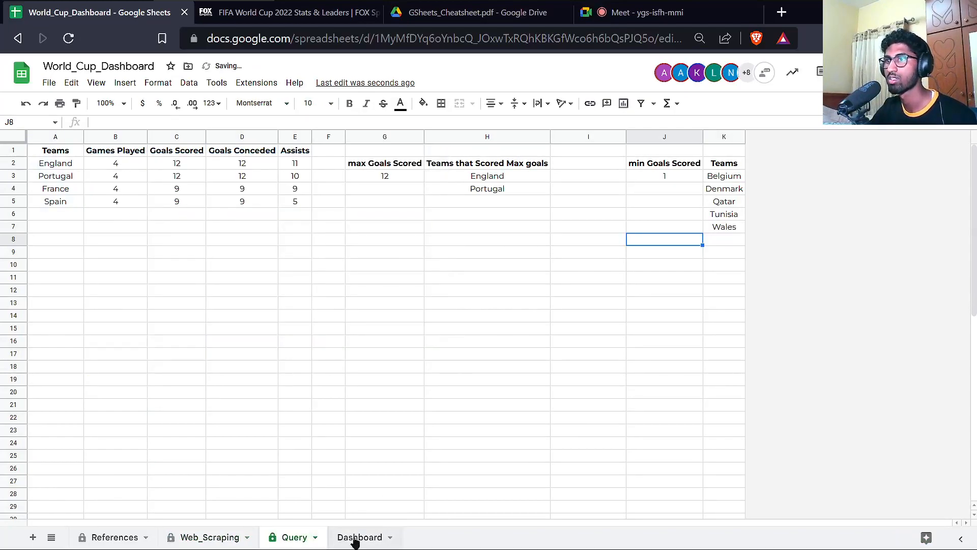
Change the pie slice color of the Maximum Goals Scored chart on the Dashboard sheet to green.
click(352, 539)
double_click(163, 230)
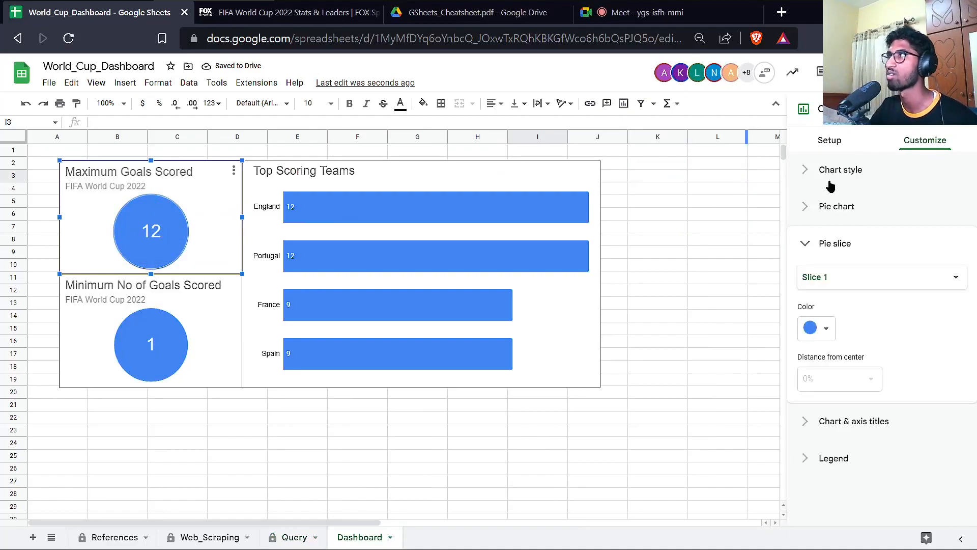
click(827, 148)
click(905, 149)
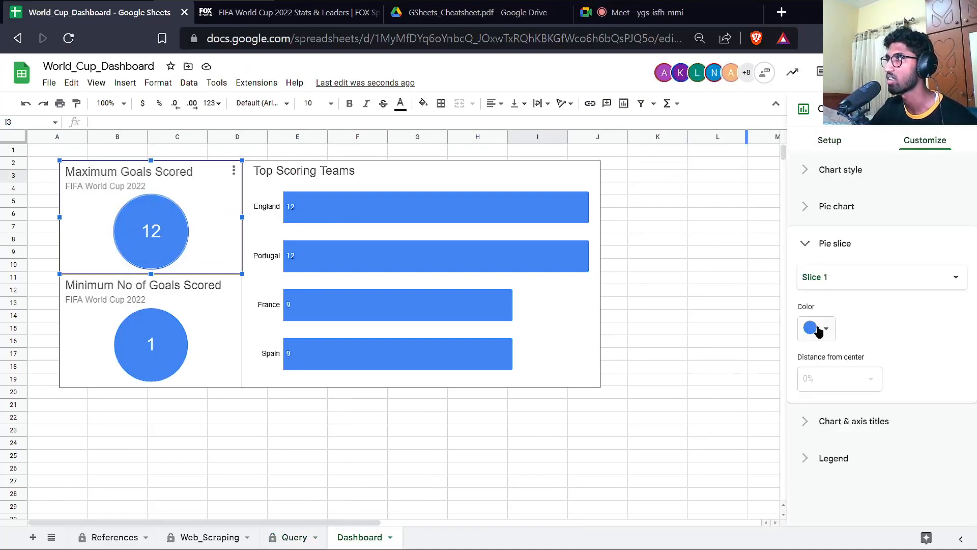
click(817, 328)
click(863, 440)
Change the pie slice color of the Minimum No of Goals Scored chart to red.
click(174, 341)
click(824, 333)
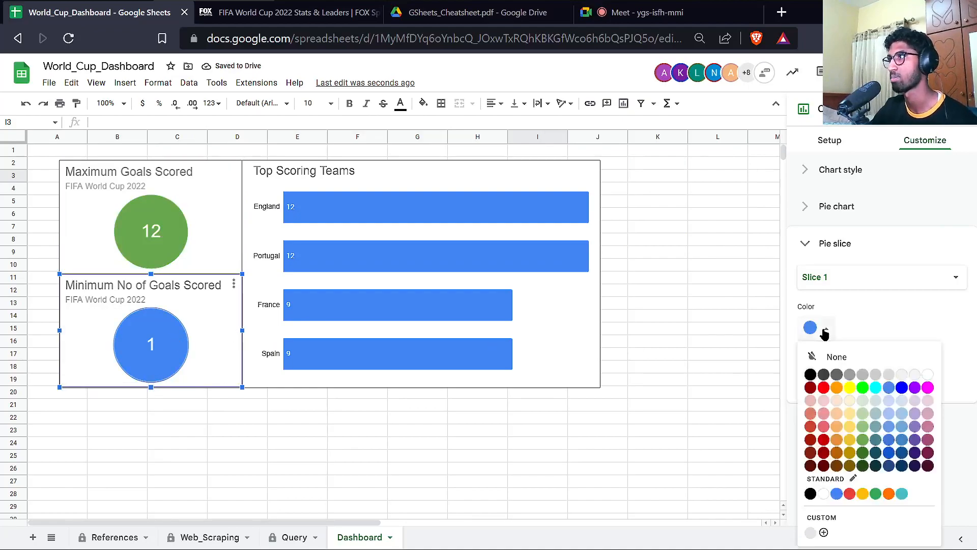
click(812, 430)
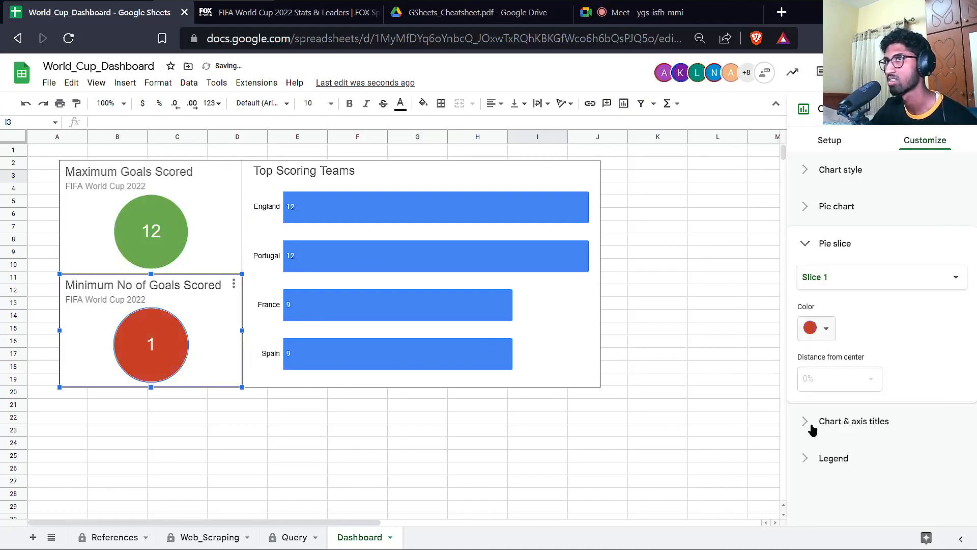
click(700, 231)
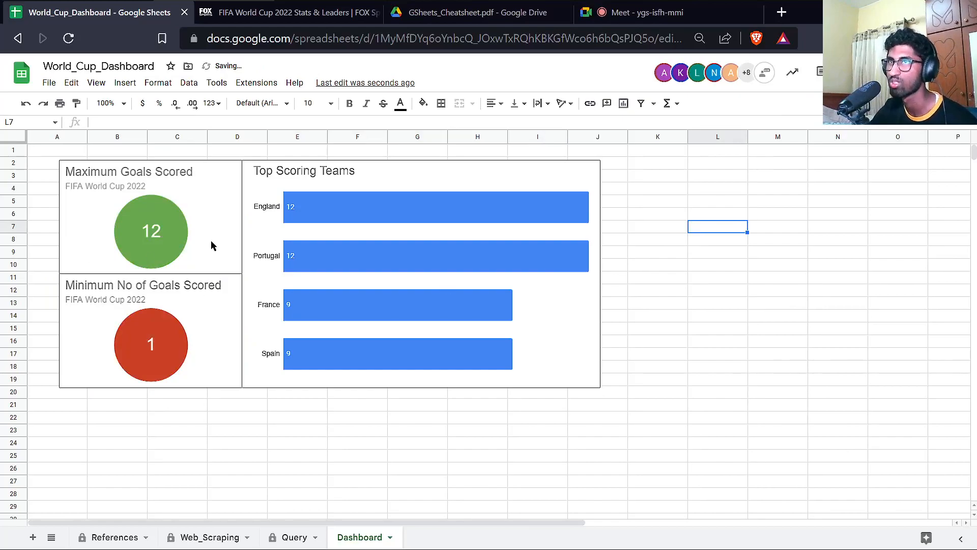
Switch to the Google Meet call and stop presenting the screen.
click(284, 211)
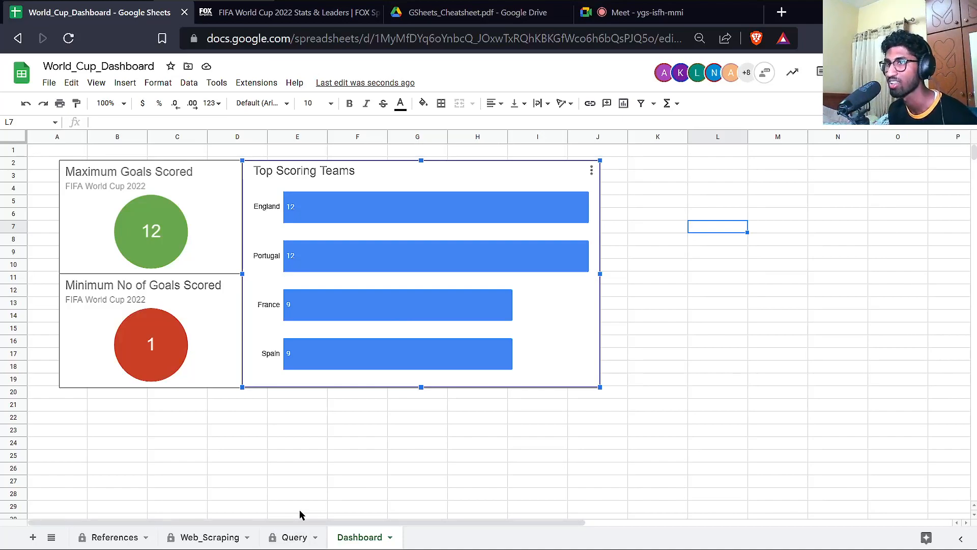
key(ctrl+shift+Tab)
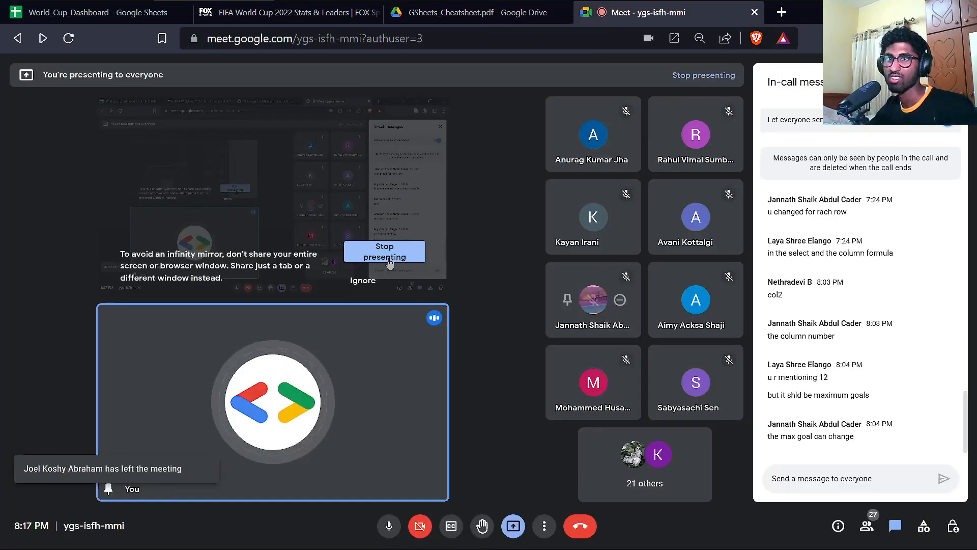
click(390, 261)
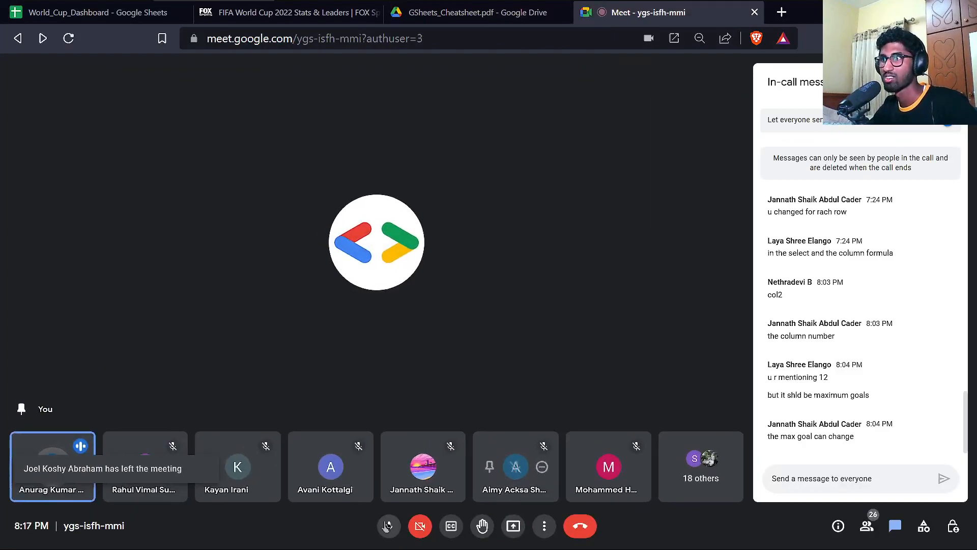